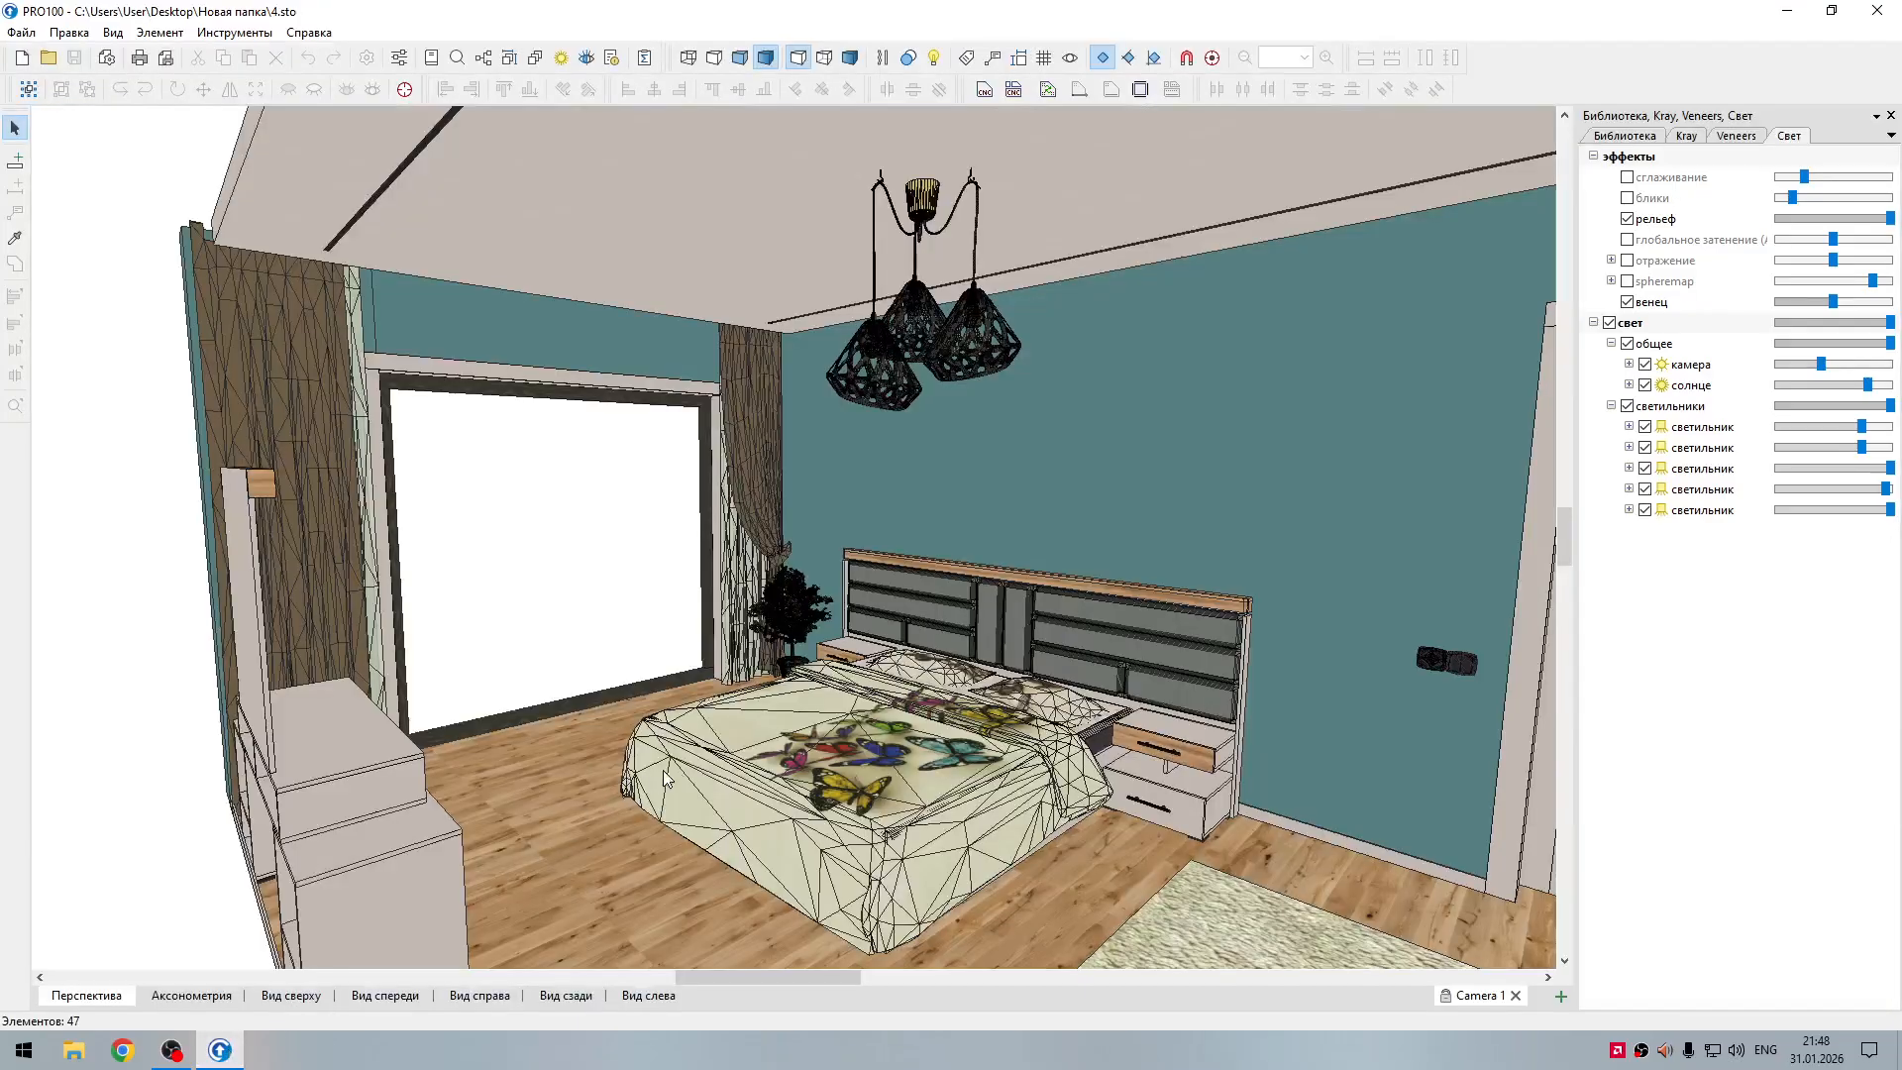
Step: Look over the furnished bedroom model and locate its 4.sto project file in the desktop folder Новая папка
middle_click_drag(604, 789, 509, 771)
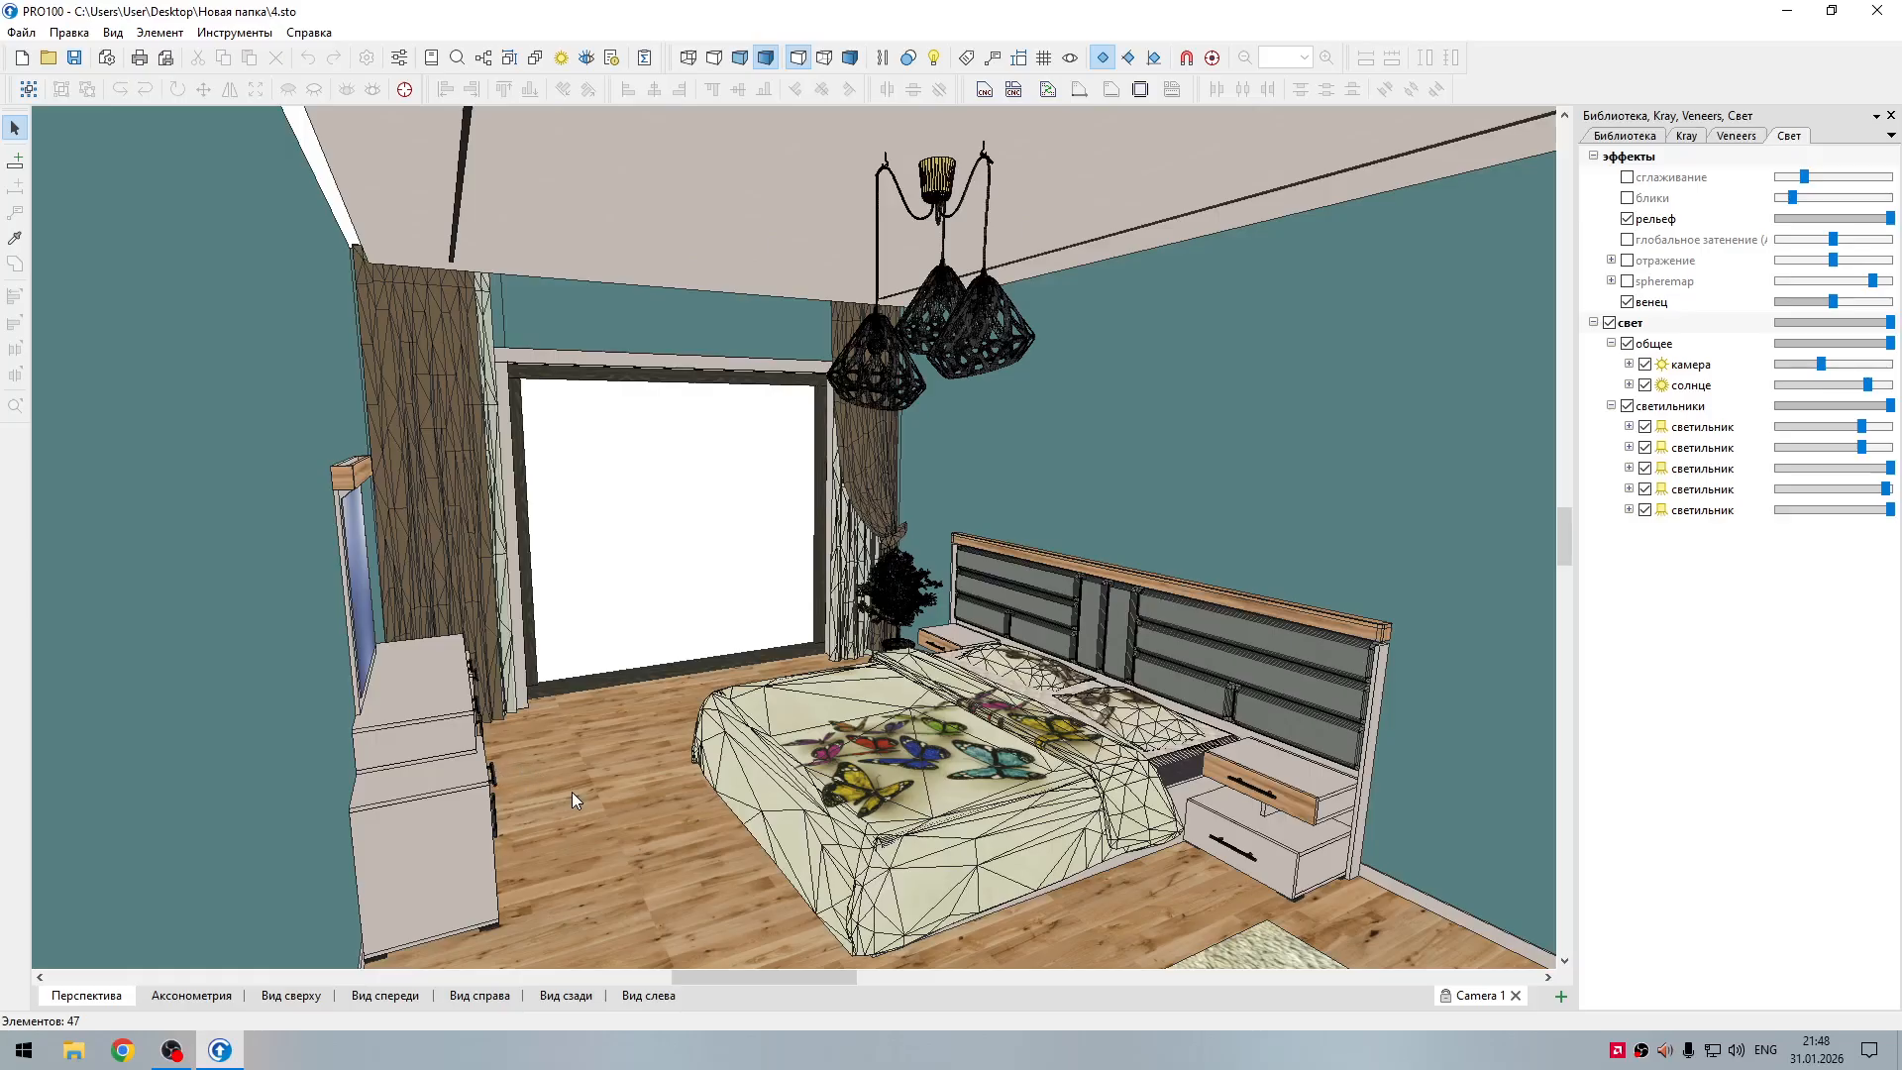
middle_click_drag(583, 791, 339, 810)
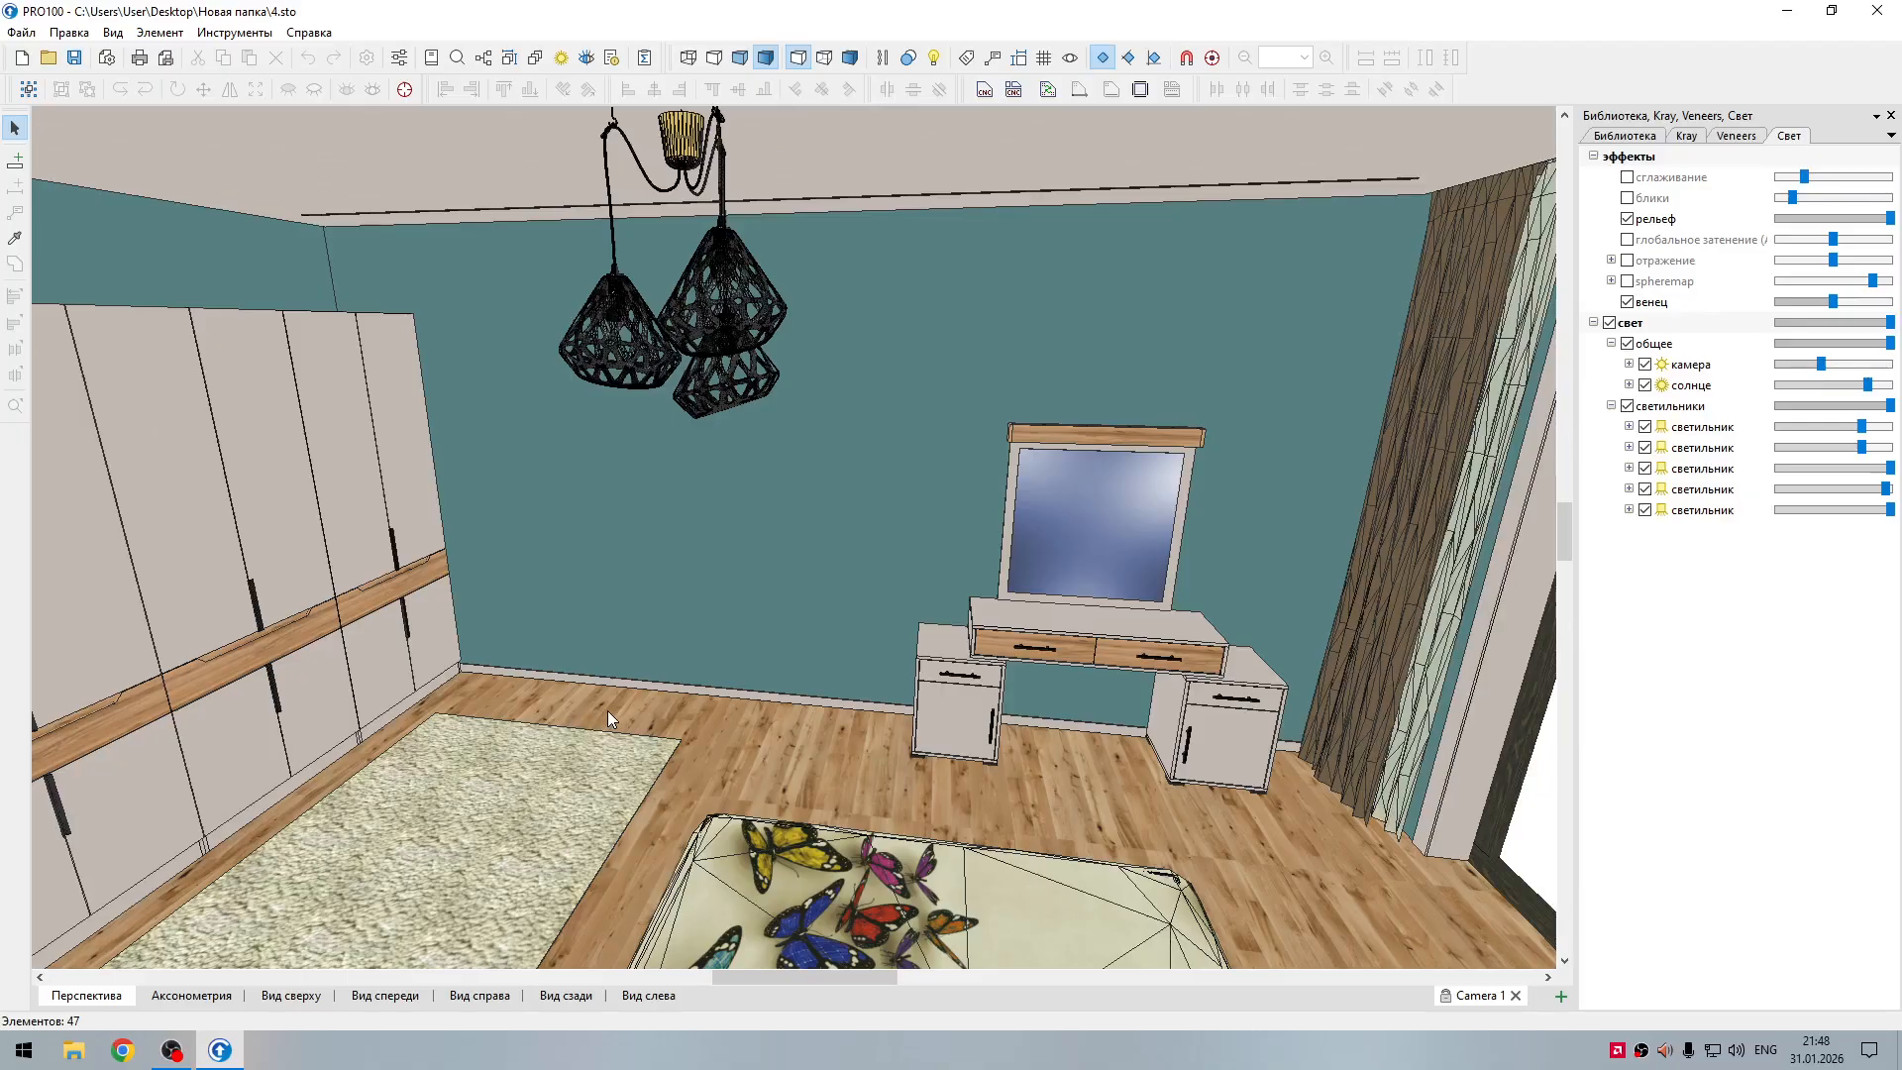
left_click(1788, 15)
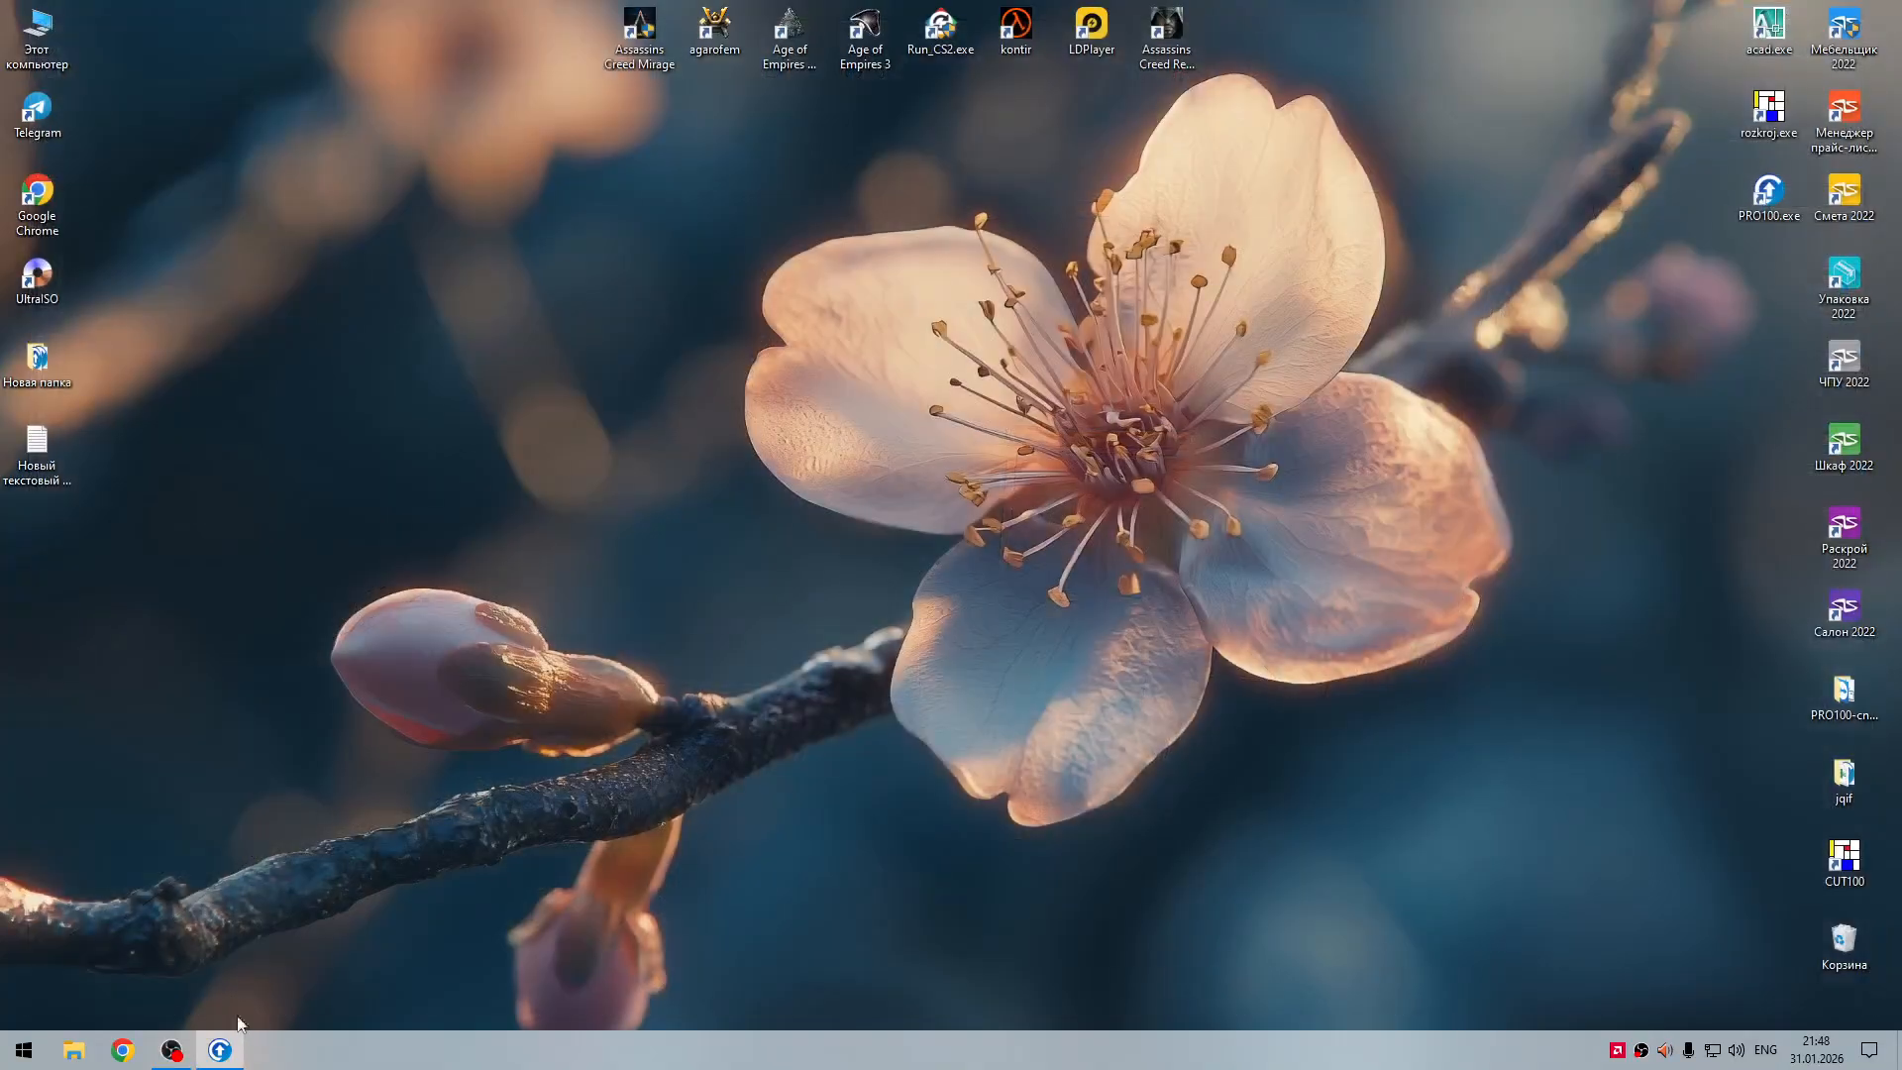
double_click(36, 362)
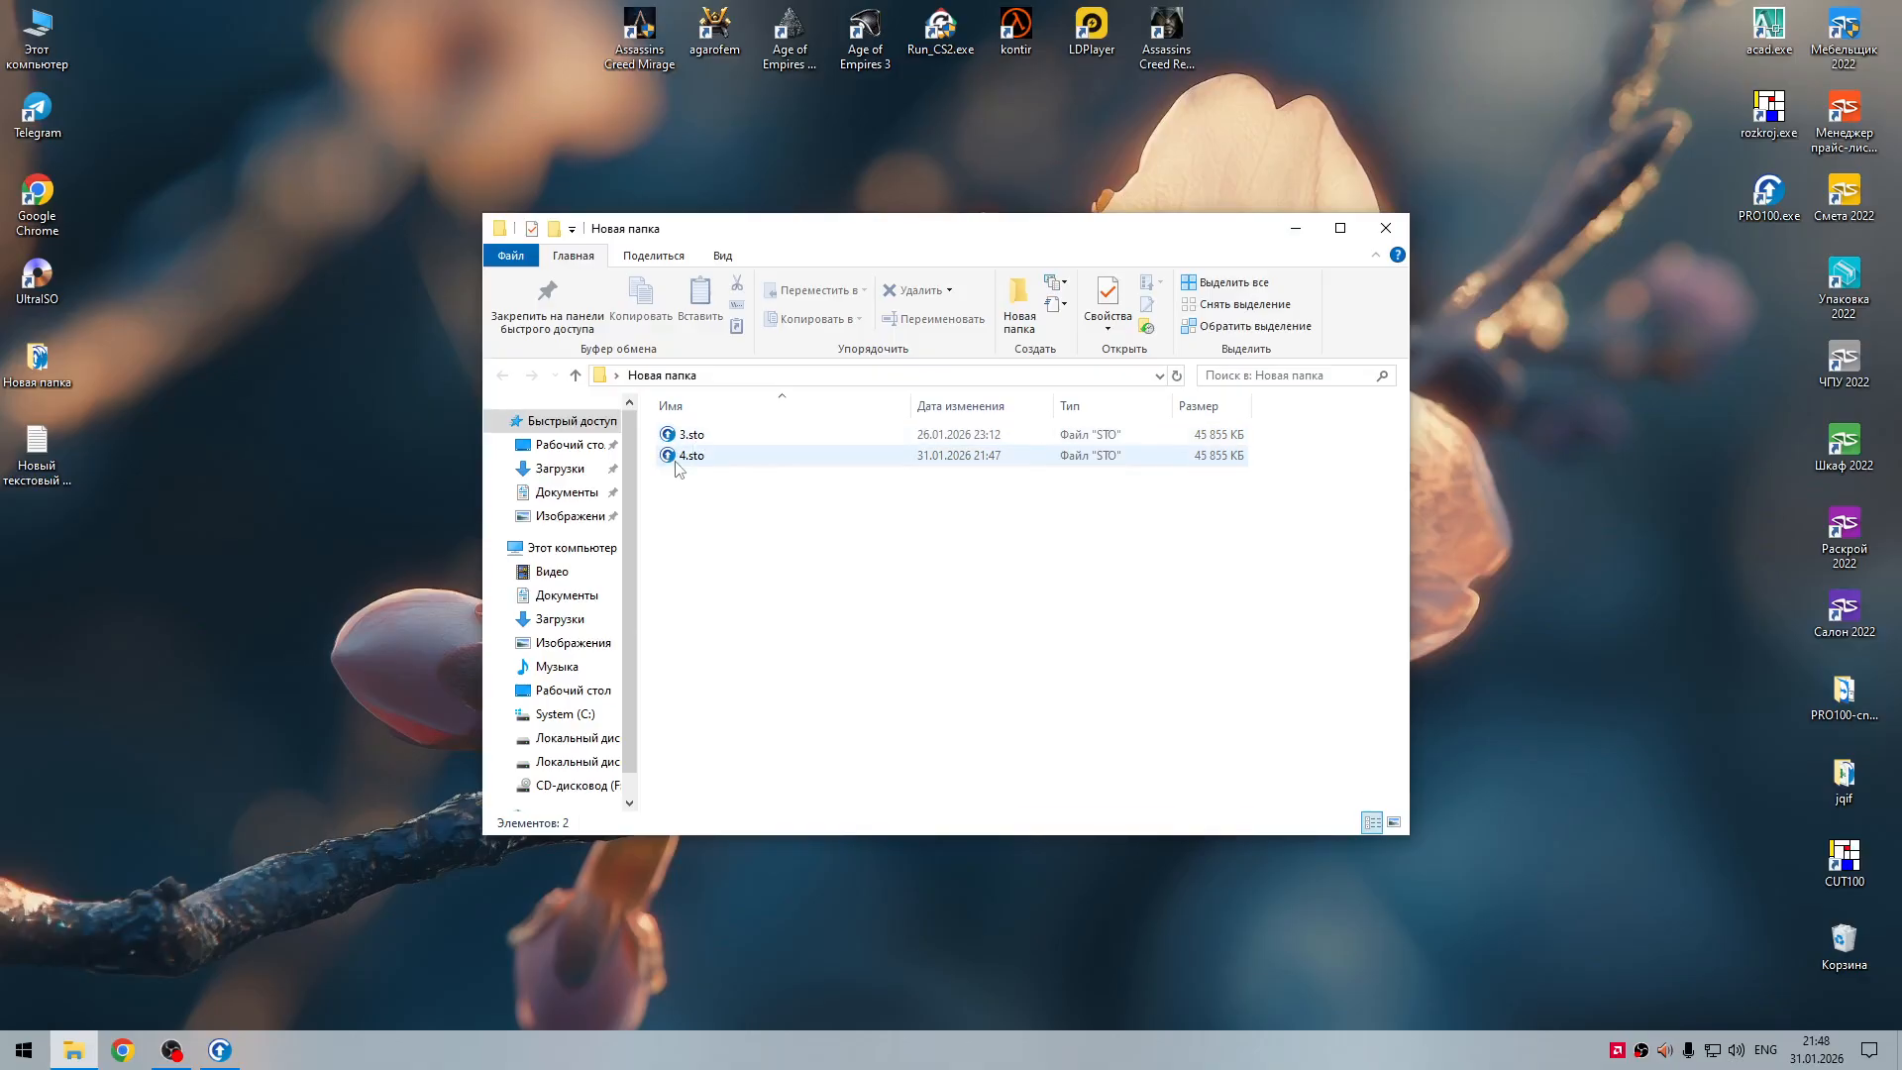
left_click(677, 458)
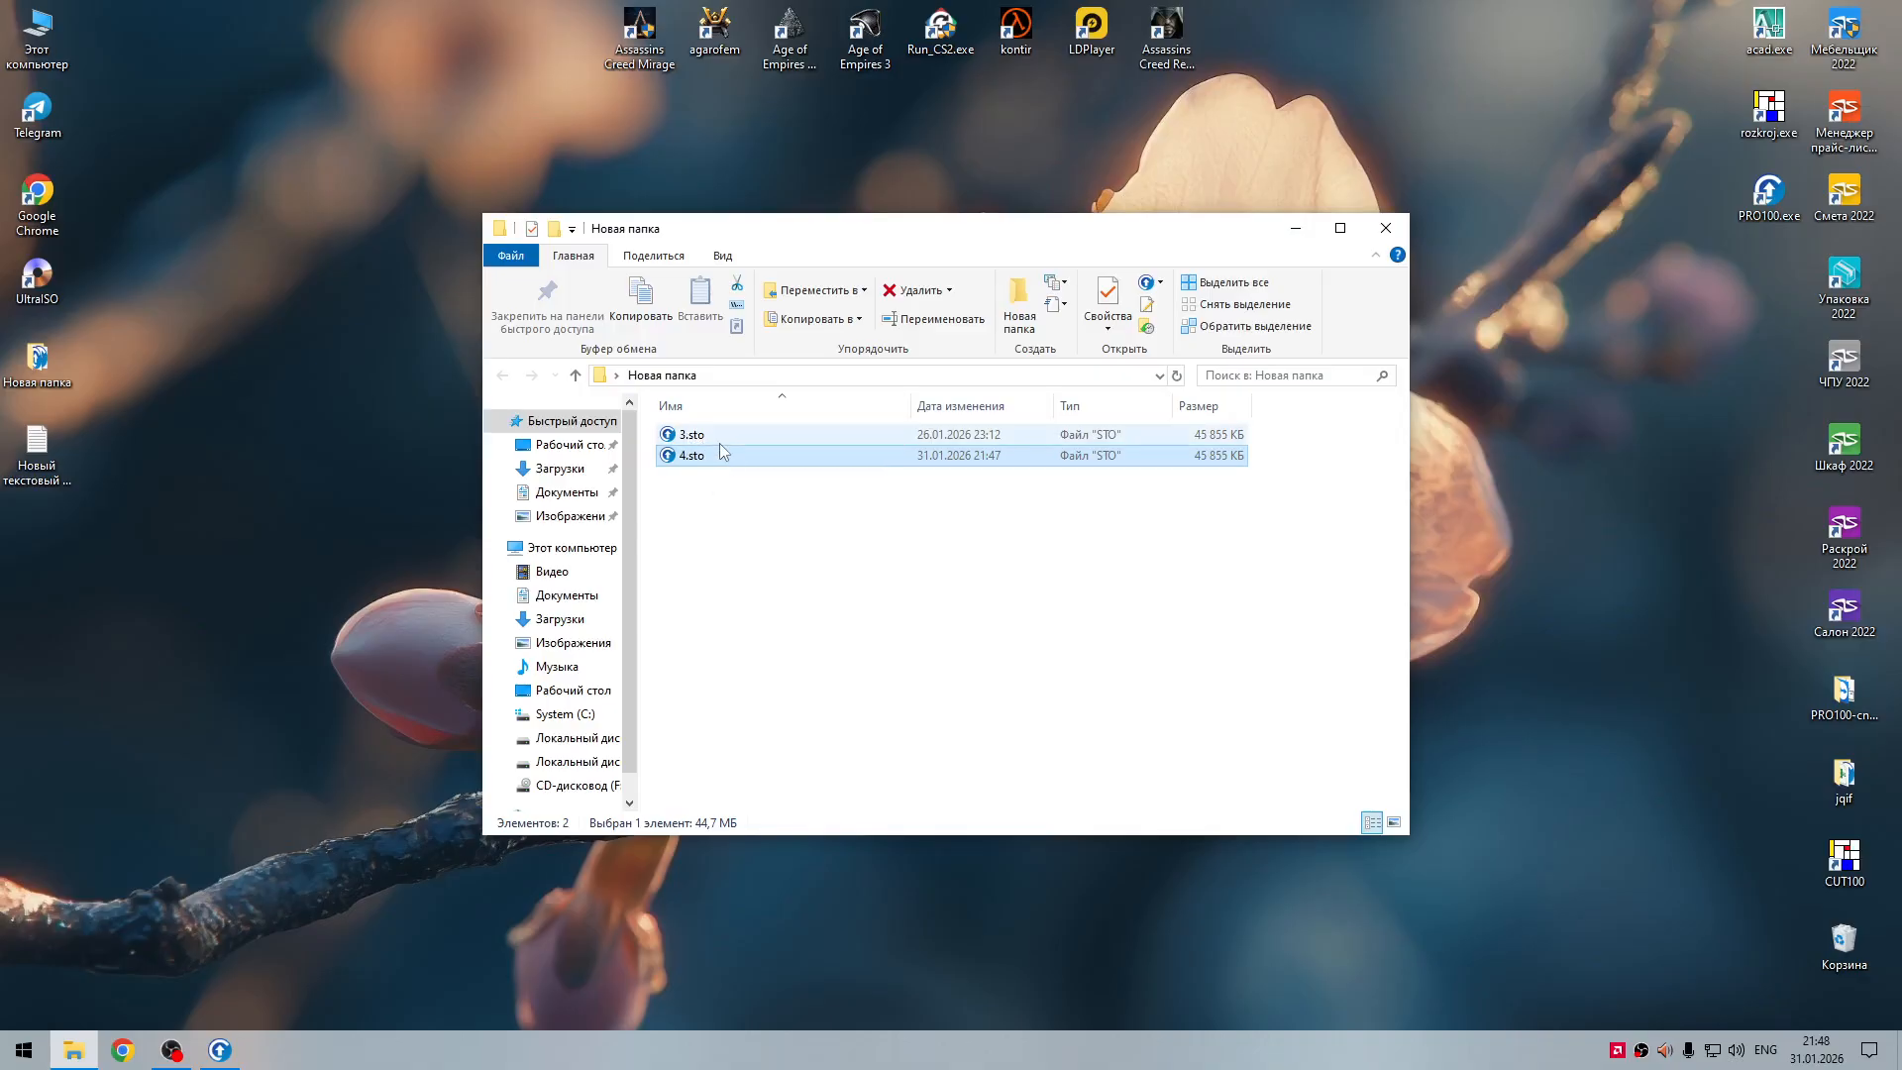
left_click(220, 1052)
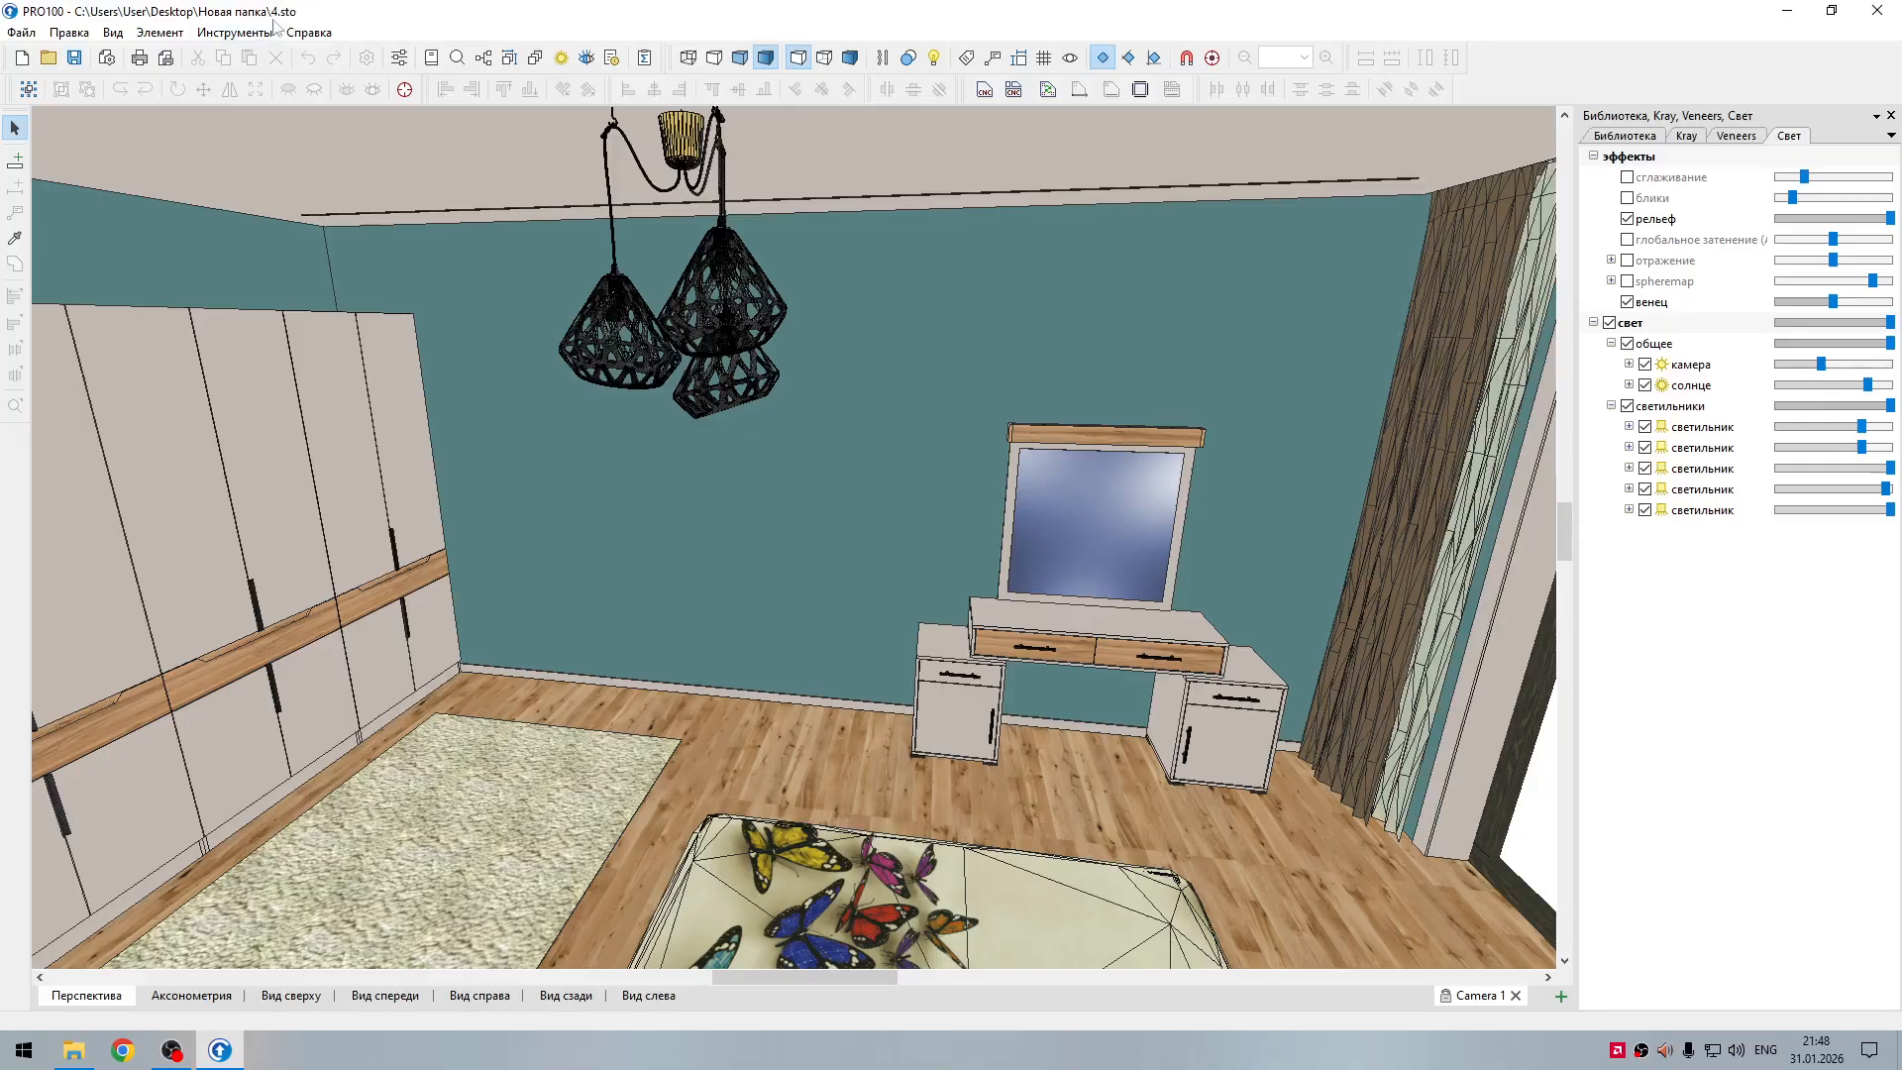
Step: Delete the long wall behind the bed's headboard
left_click(644, 599)
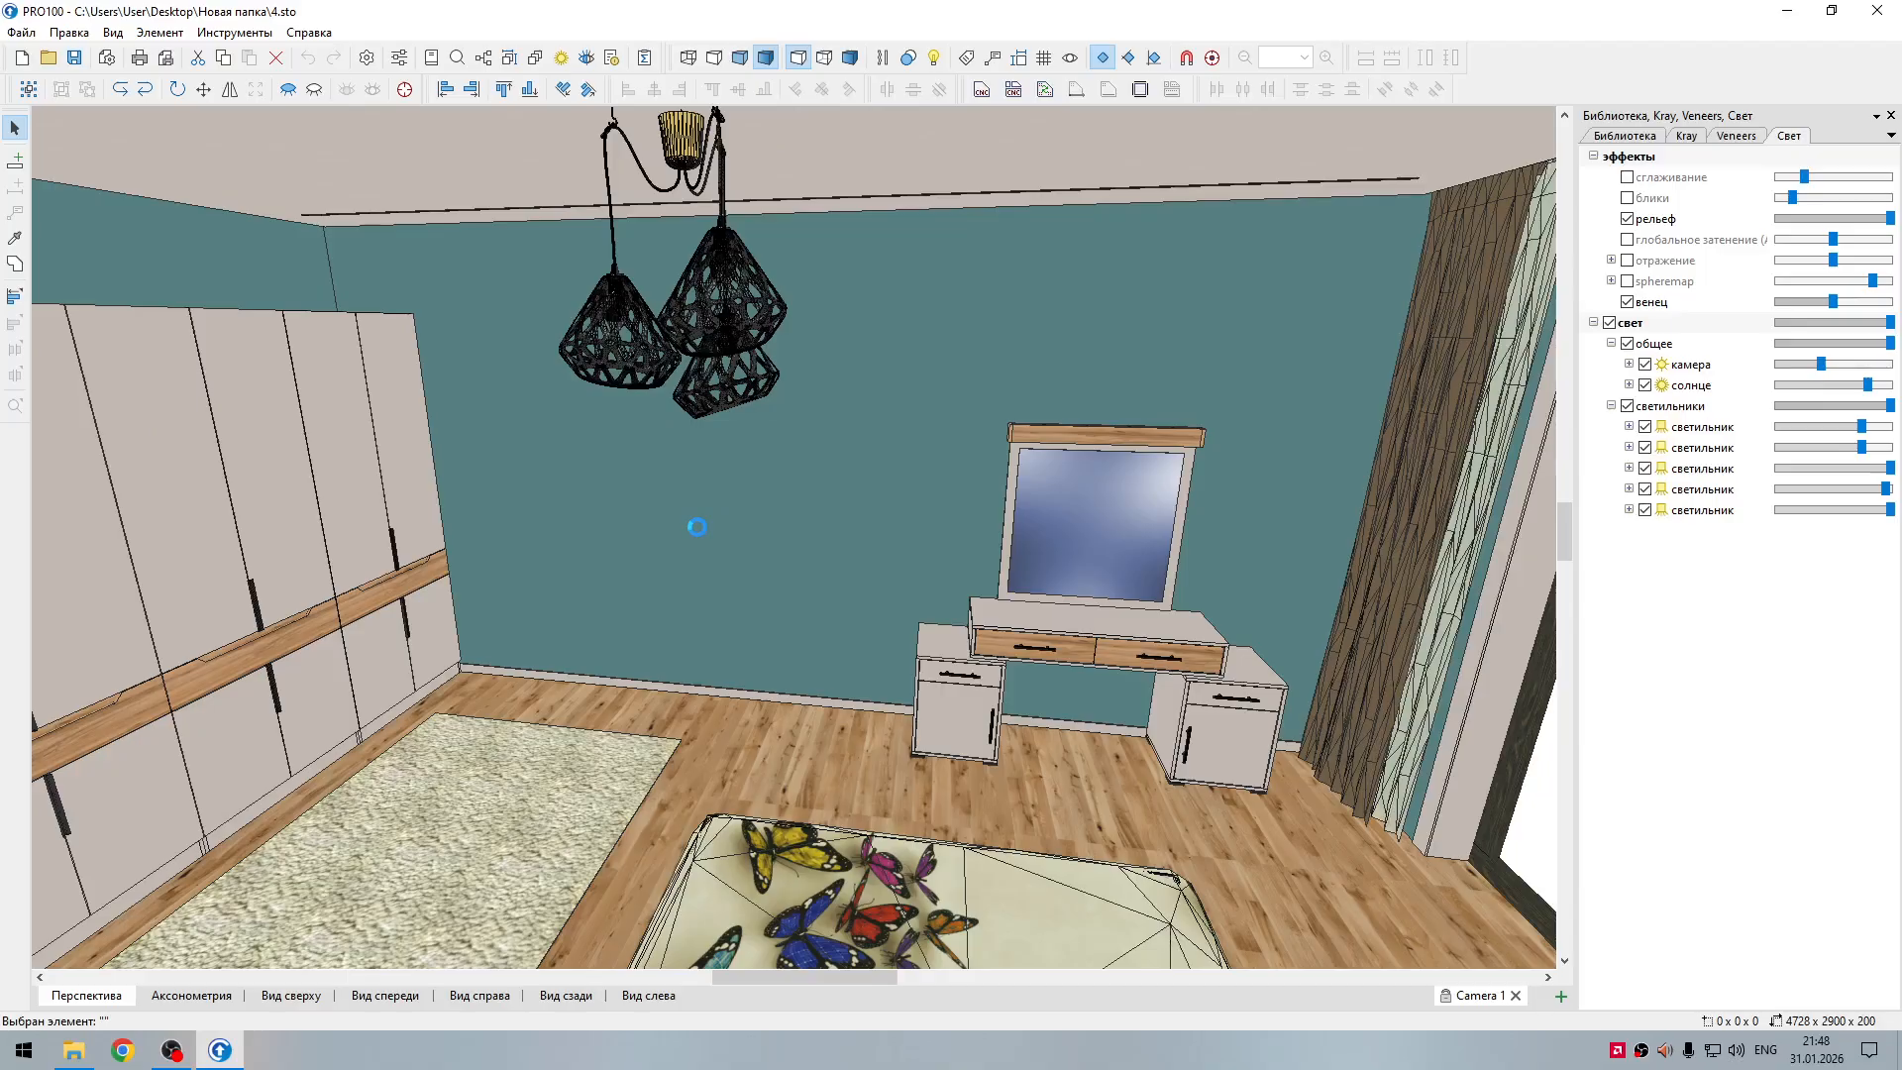
scroll(759, 513, "down", 5)
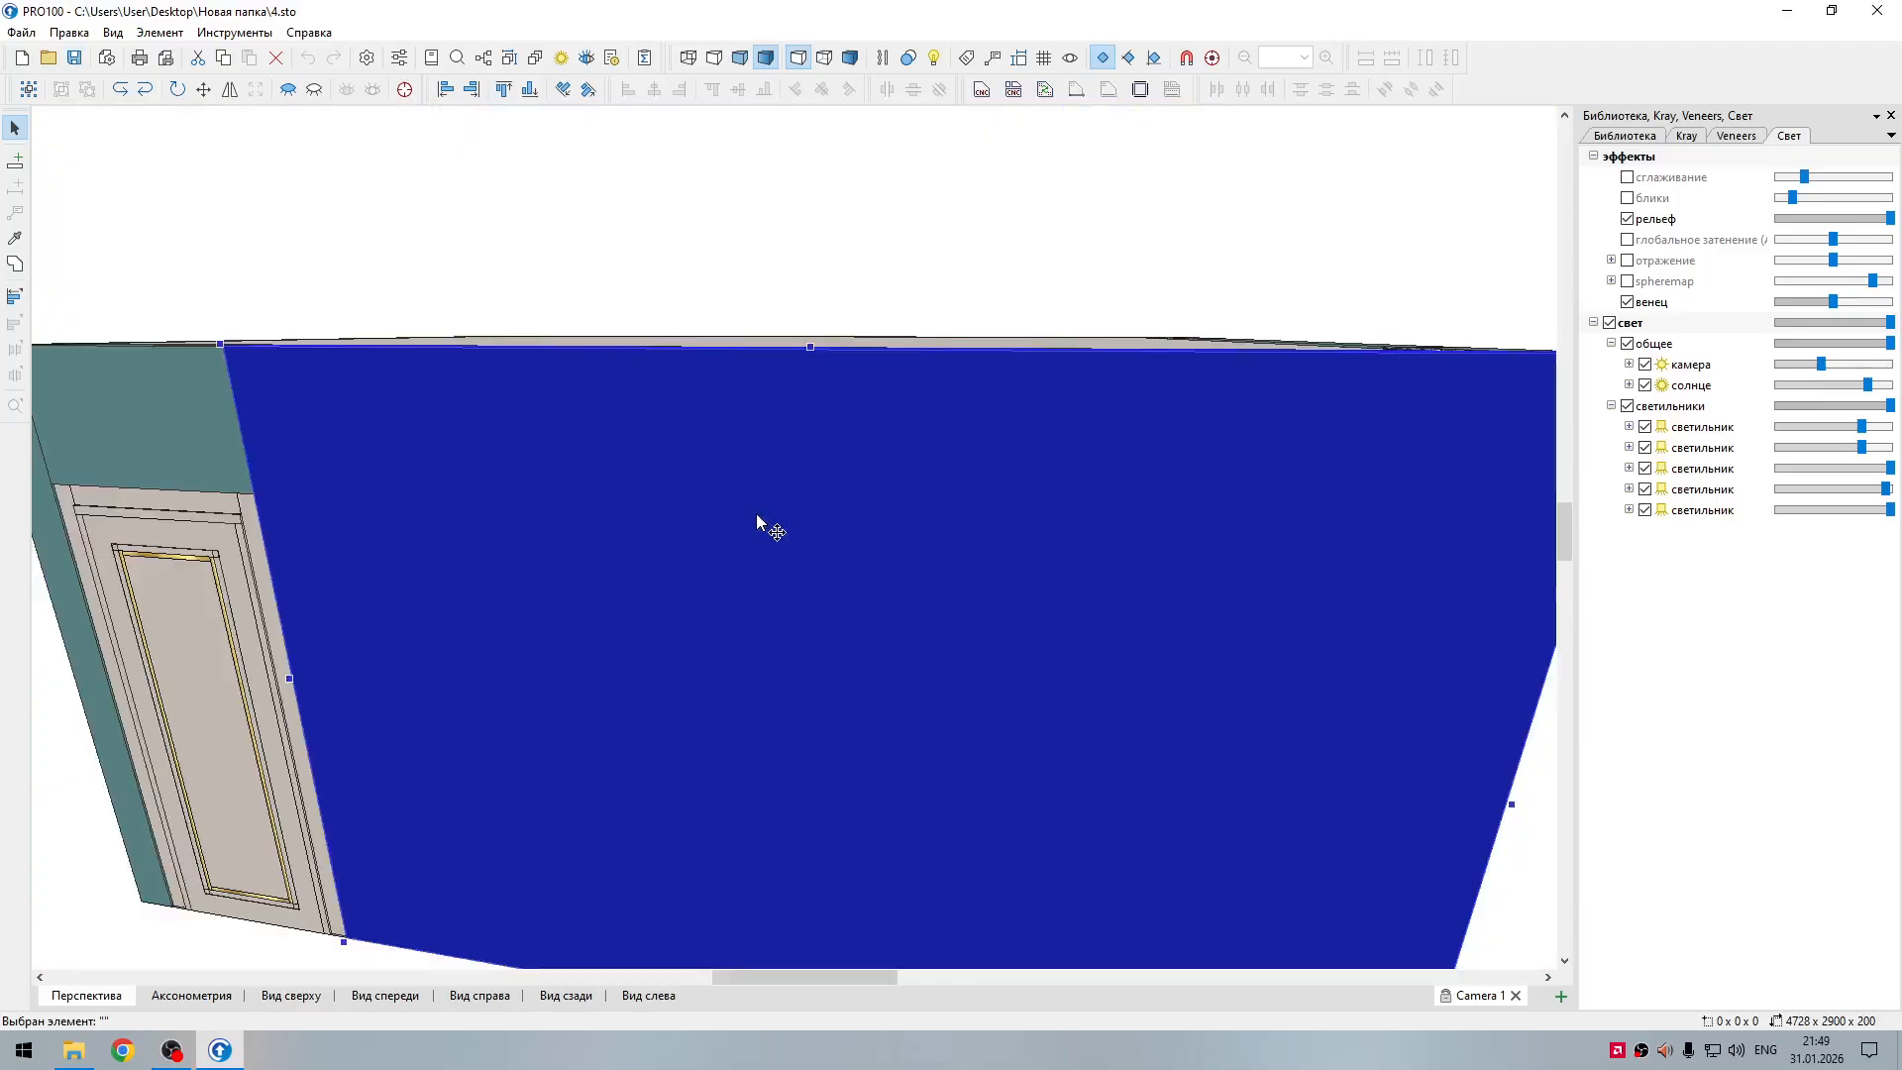
left_click(1402, 520)
left_click_drag(1351, 531, 1014, 614)
left_click(1015, 616)
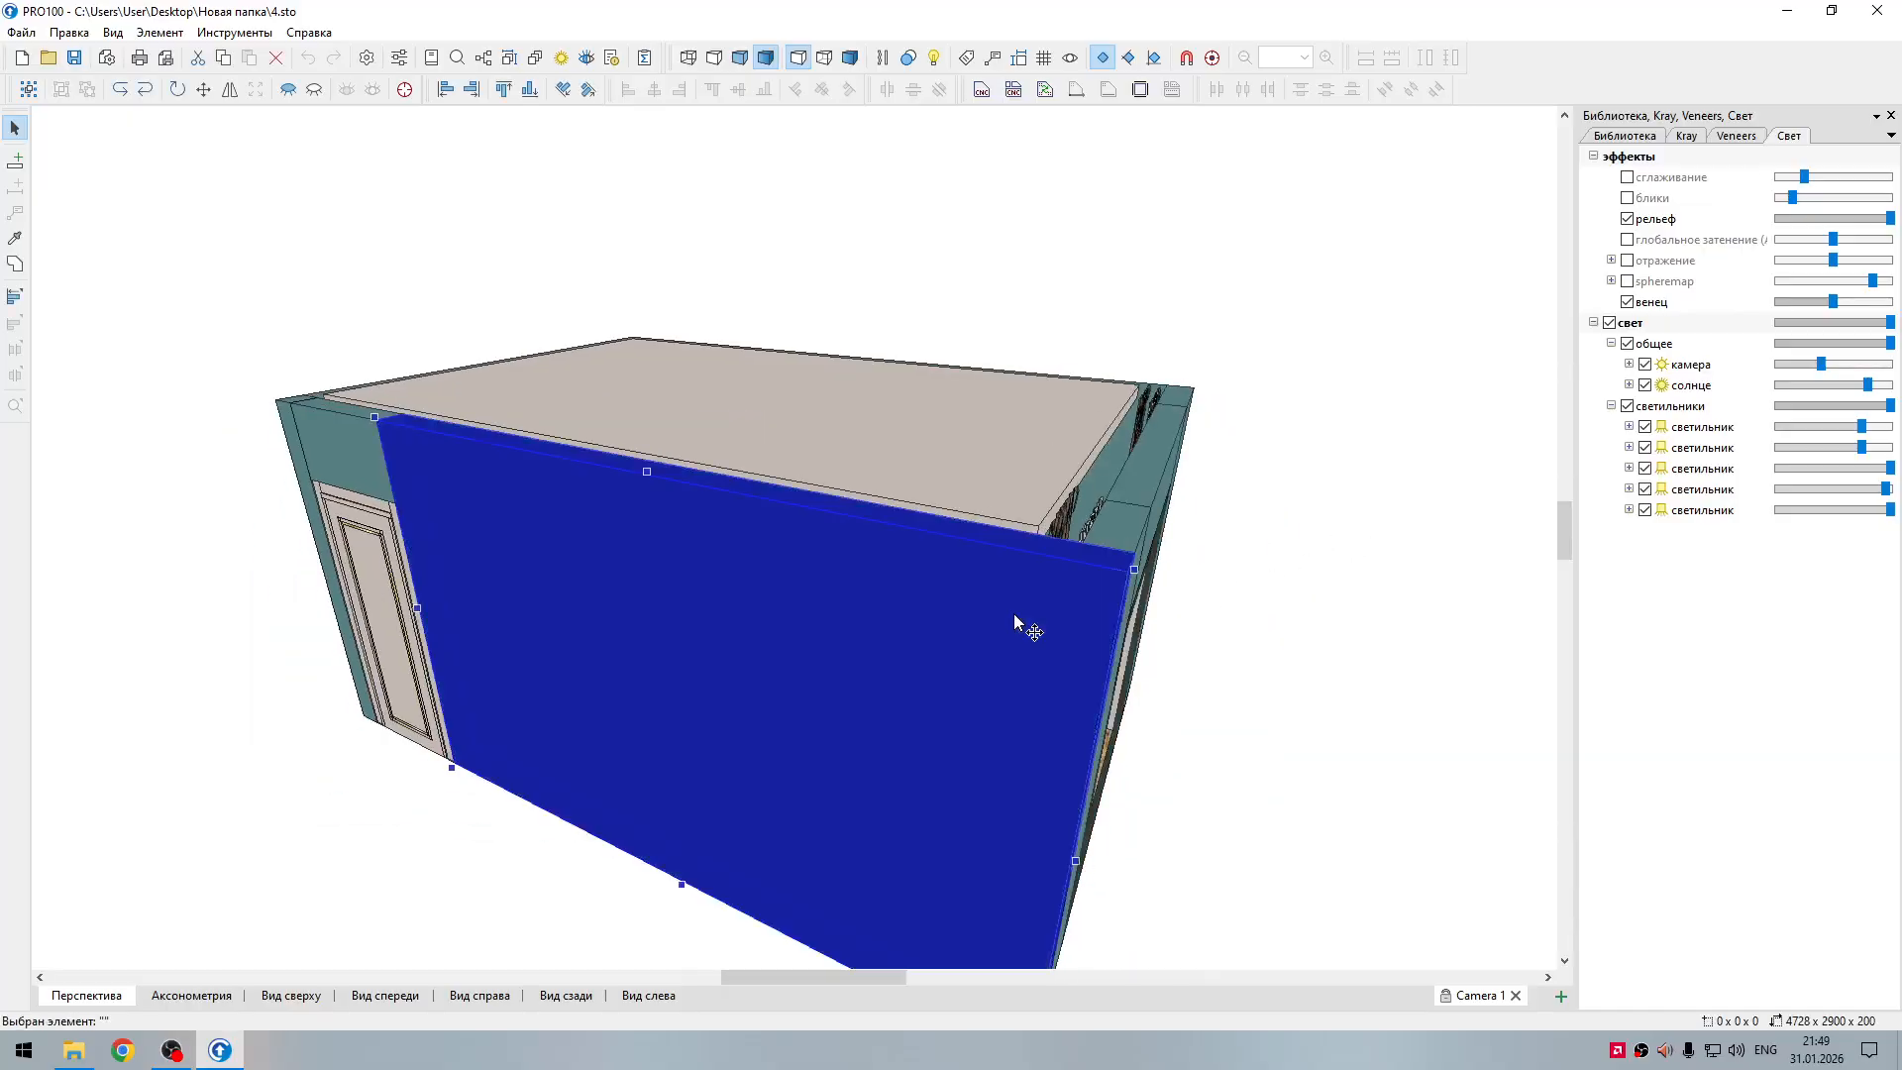
key("Delete")
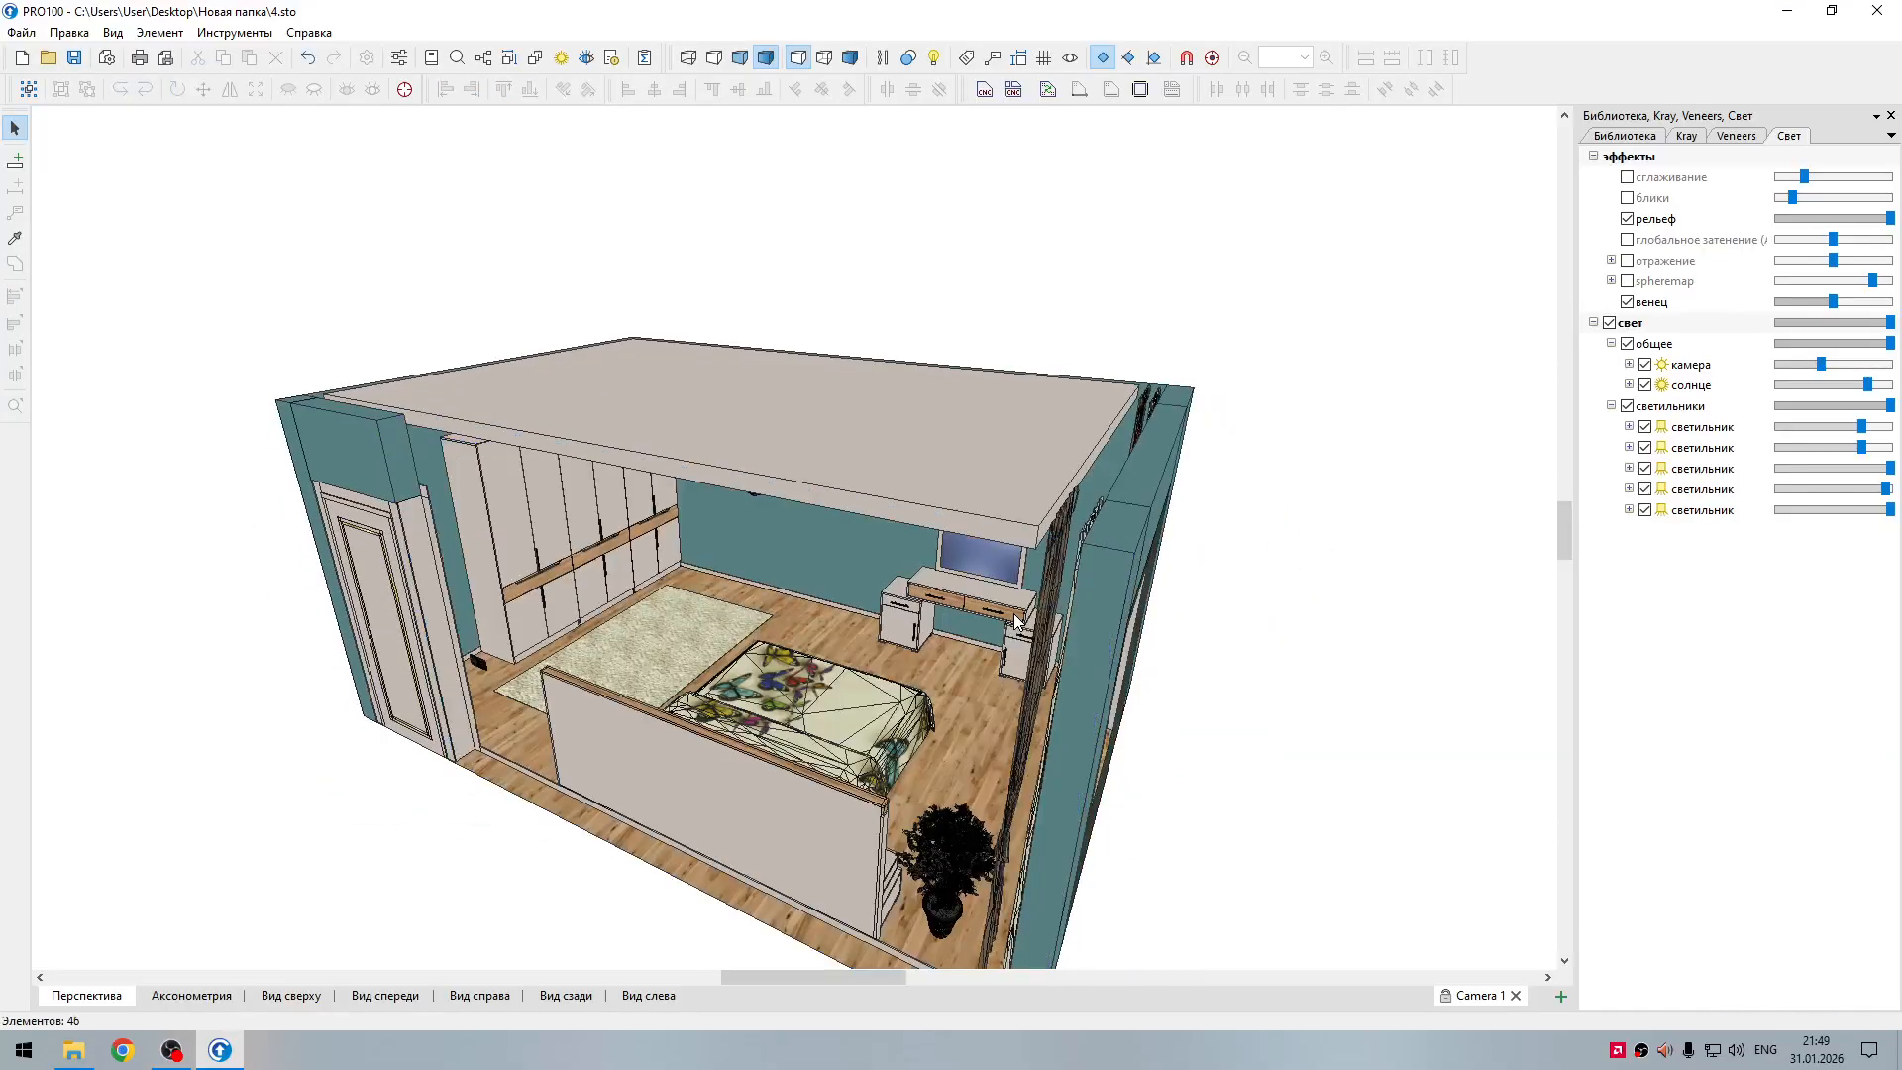
Step: Delete the narrow wall section beside the window near the bed and the ceiling slab
left_click(1094, 628)
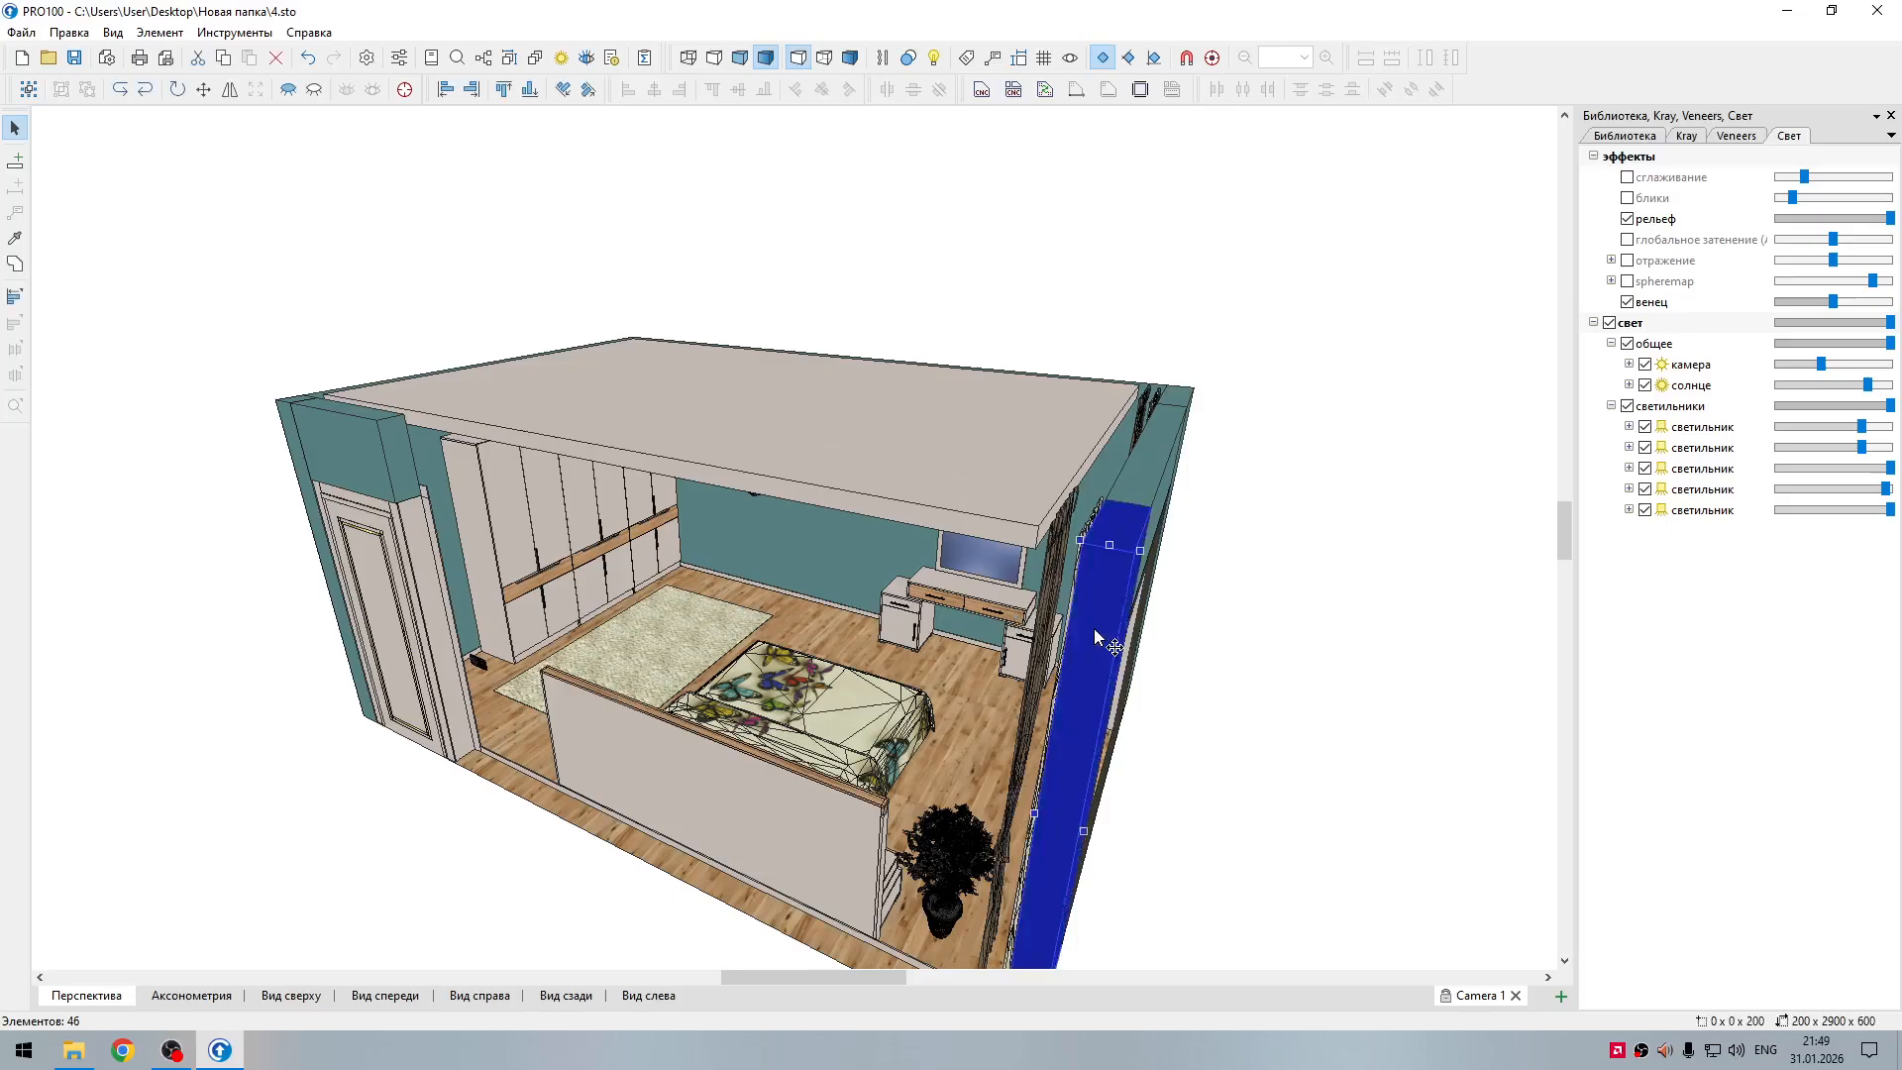
key("Delete")
left_click(1017, 515)
key("Delete")
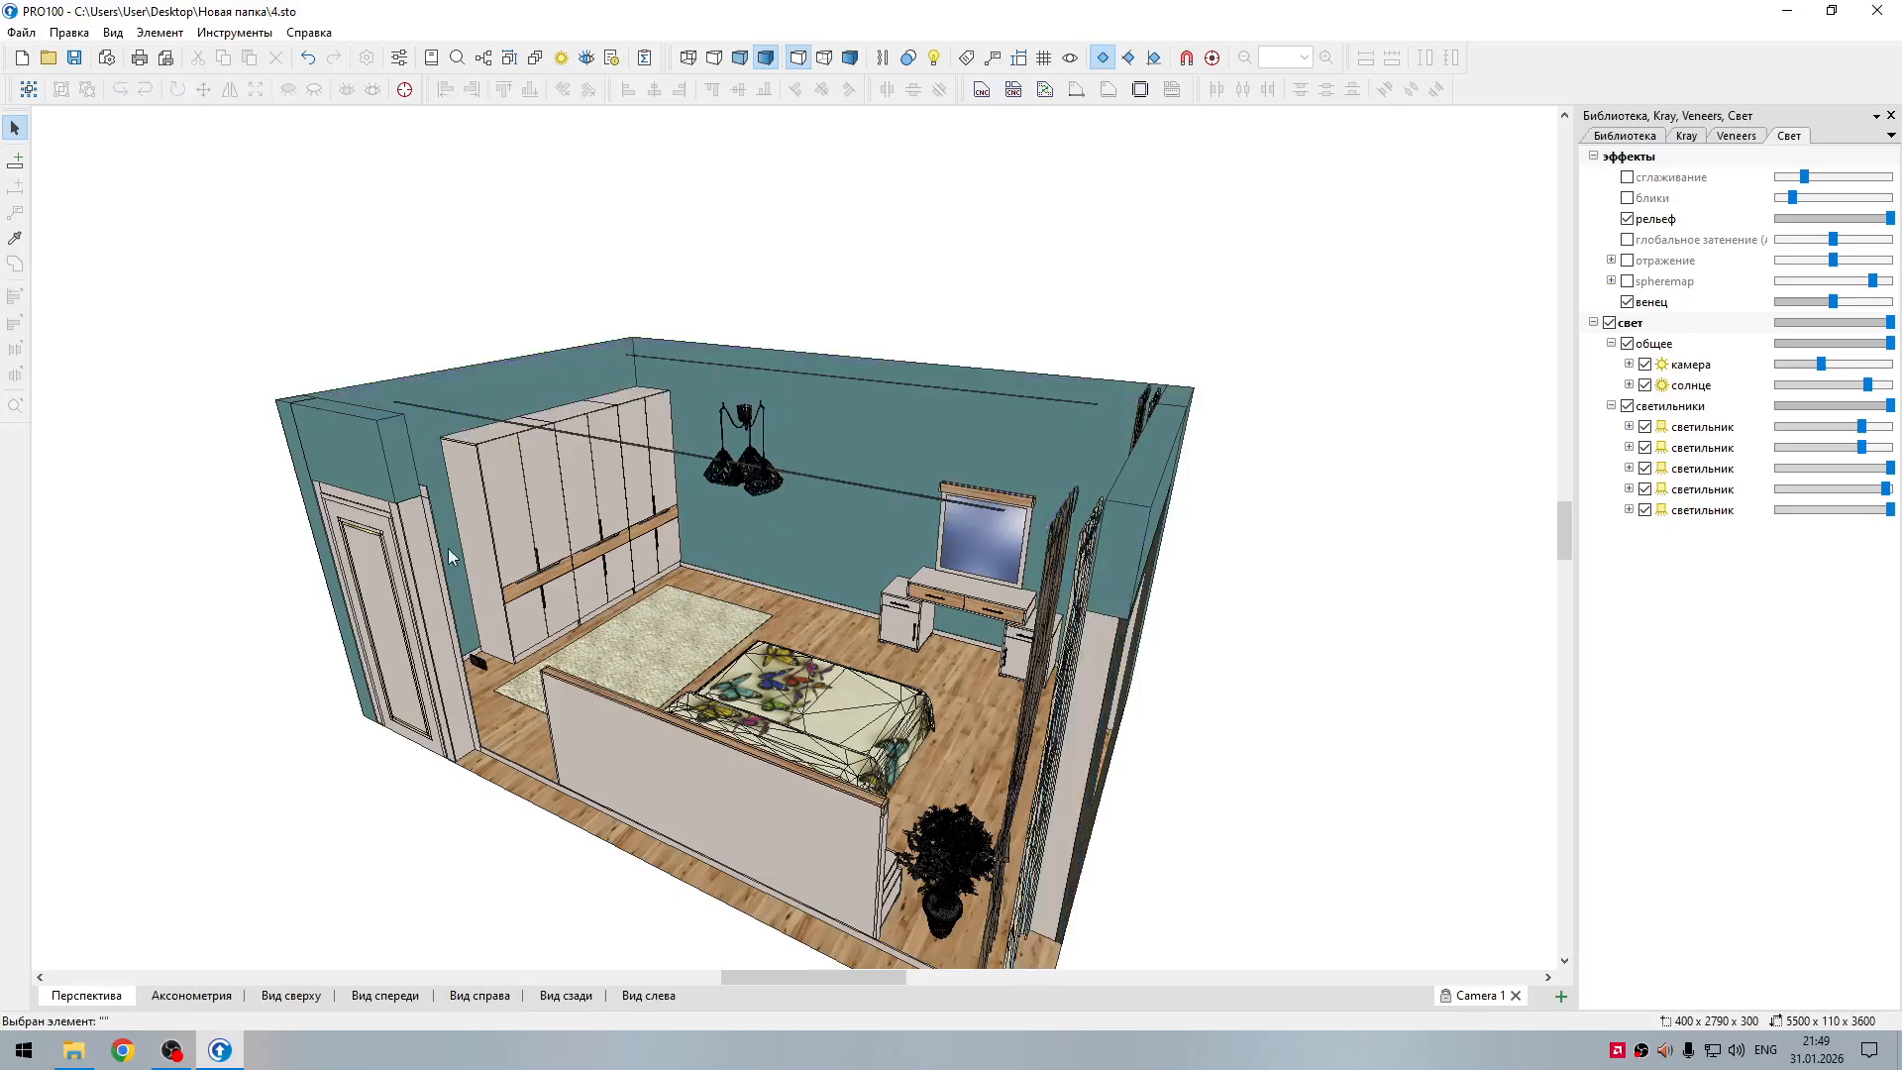
Step: Delete the wall section above the door and the door itself
left_click(378, 491)
key("Delete")
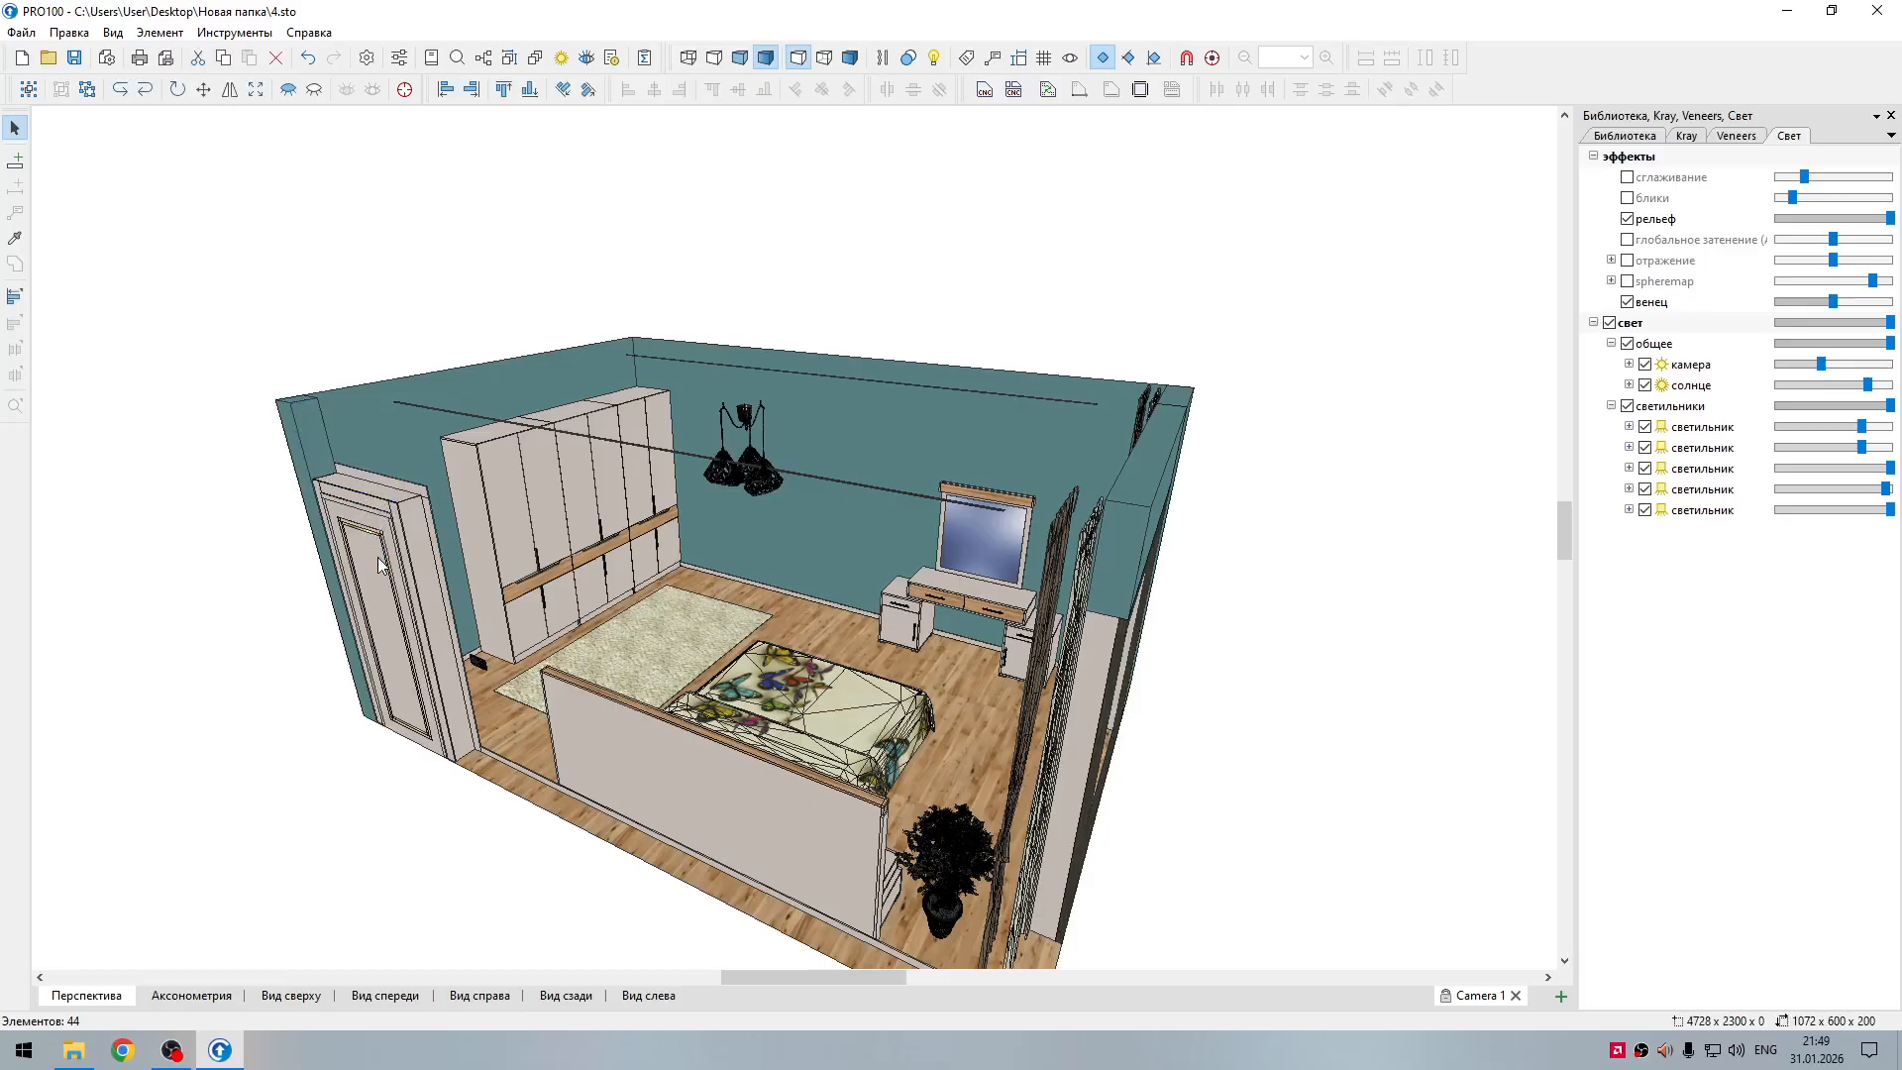
left_click(377, 557)
key("Delete")
Step: Delete the inner frame boards of the doorway and the narrow wall section at the room's corner next to it
left_click(329, 497)
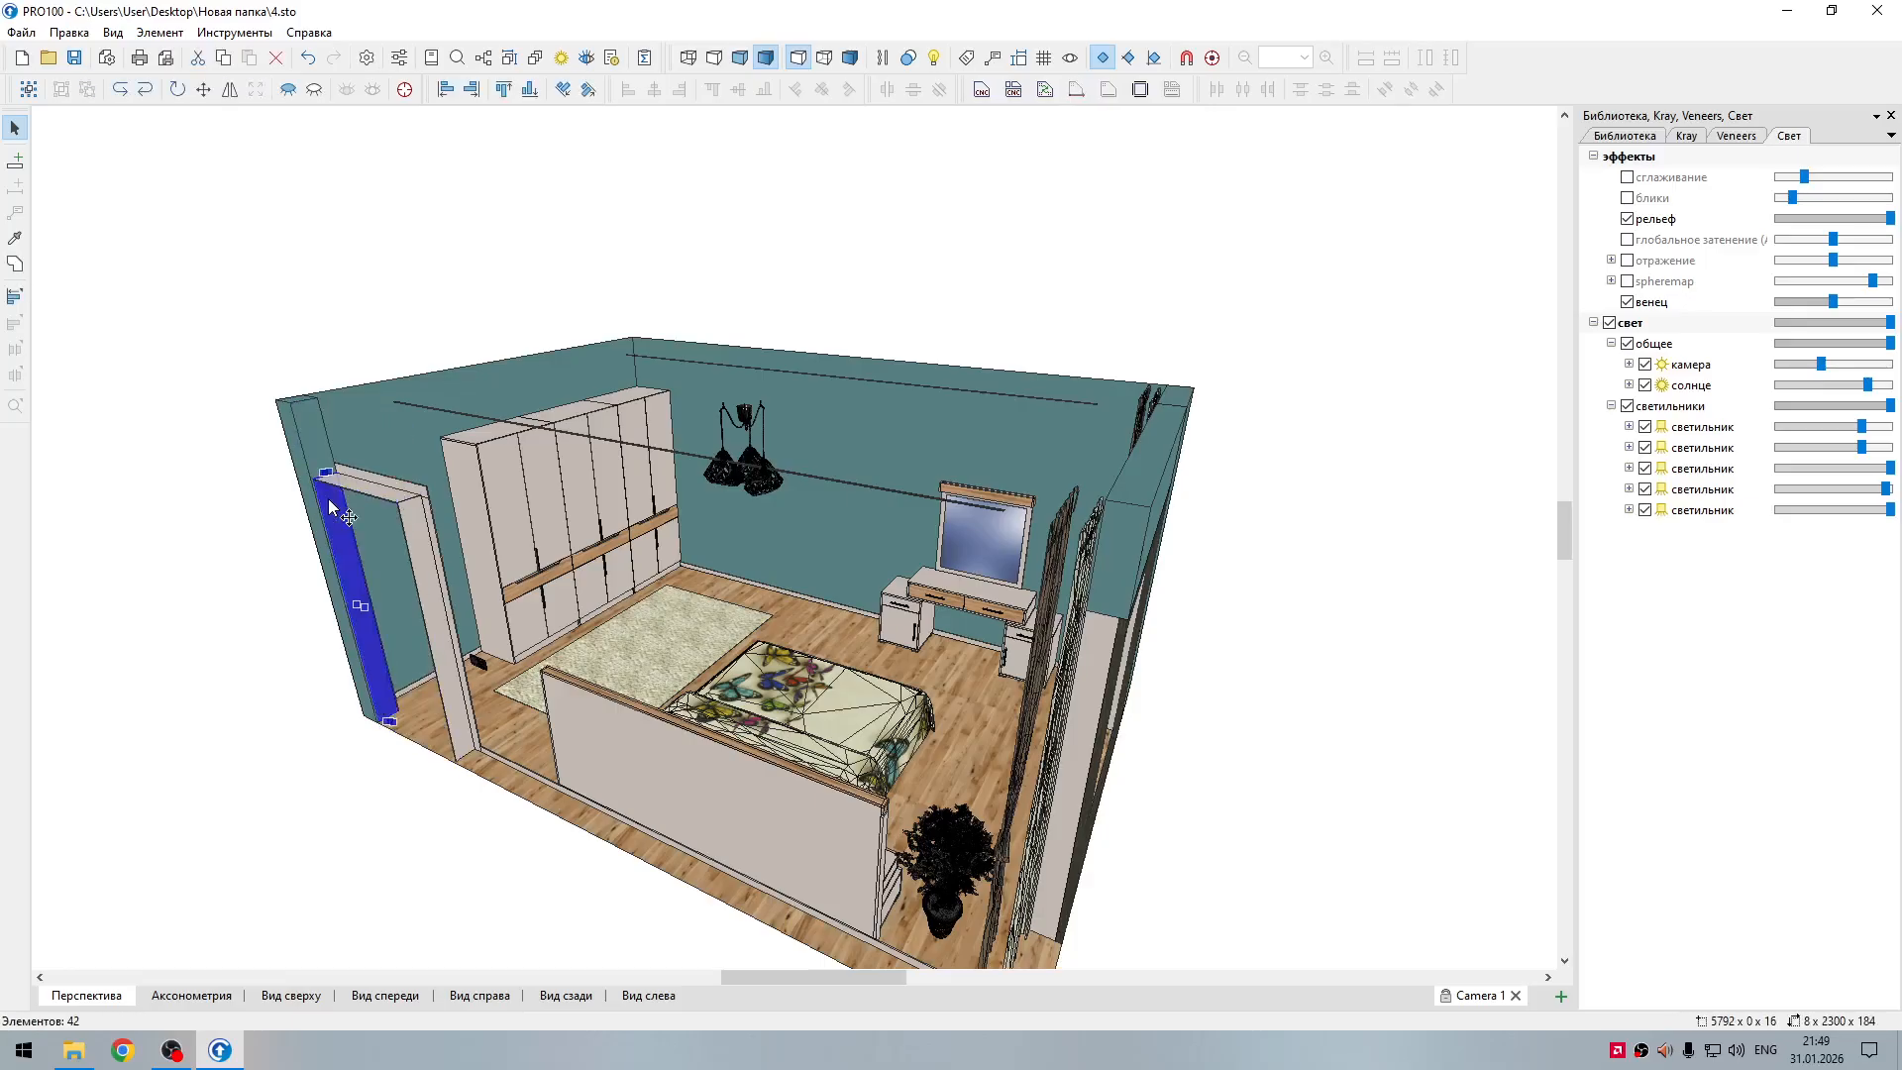
key("Delete")
left_click(346, 485)
key("Delete")
left_click(328, 505)
key("Delete")
Step: Delete the rug and the remaining jamb board on the bed side of the doorway
left_click(645, 636)
key("Delete")
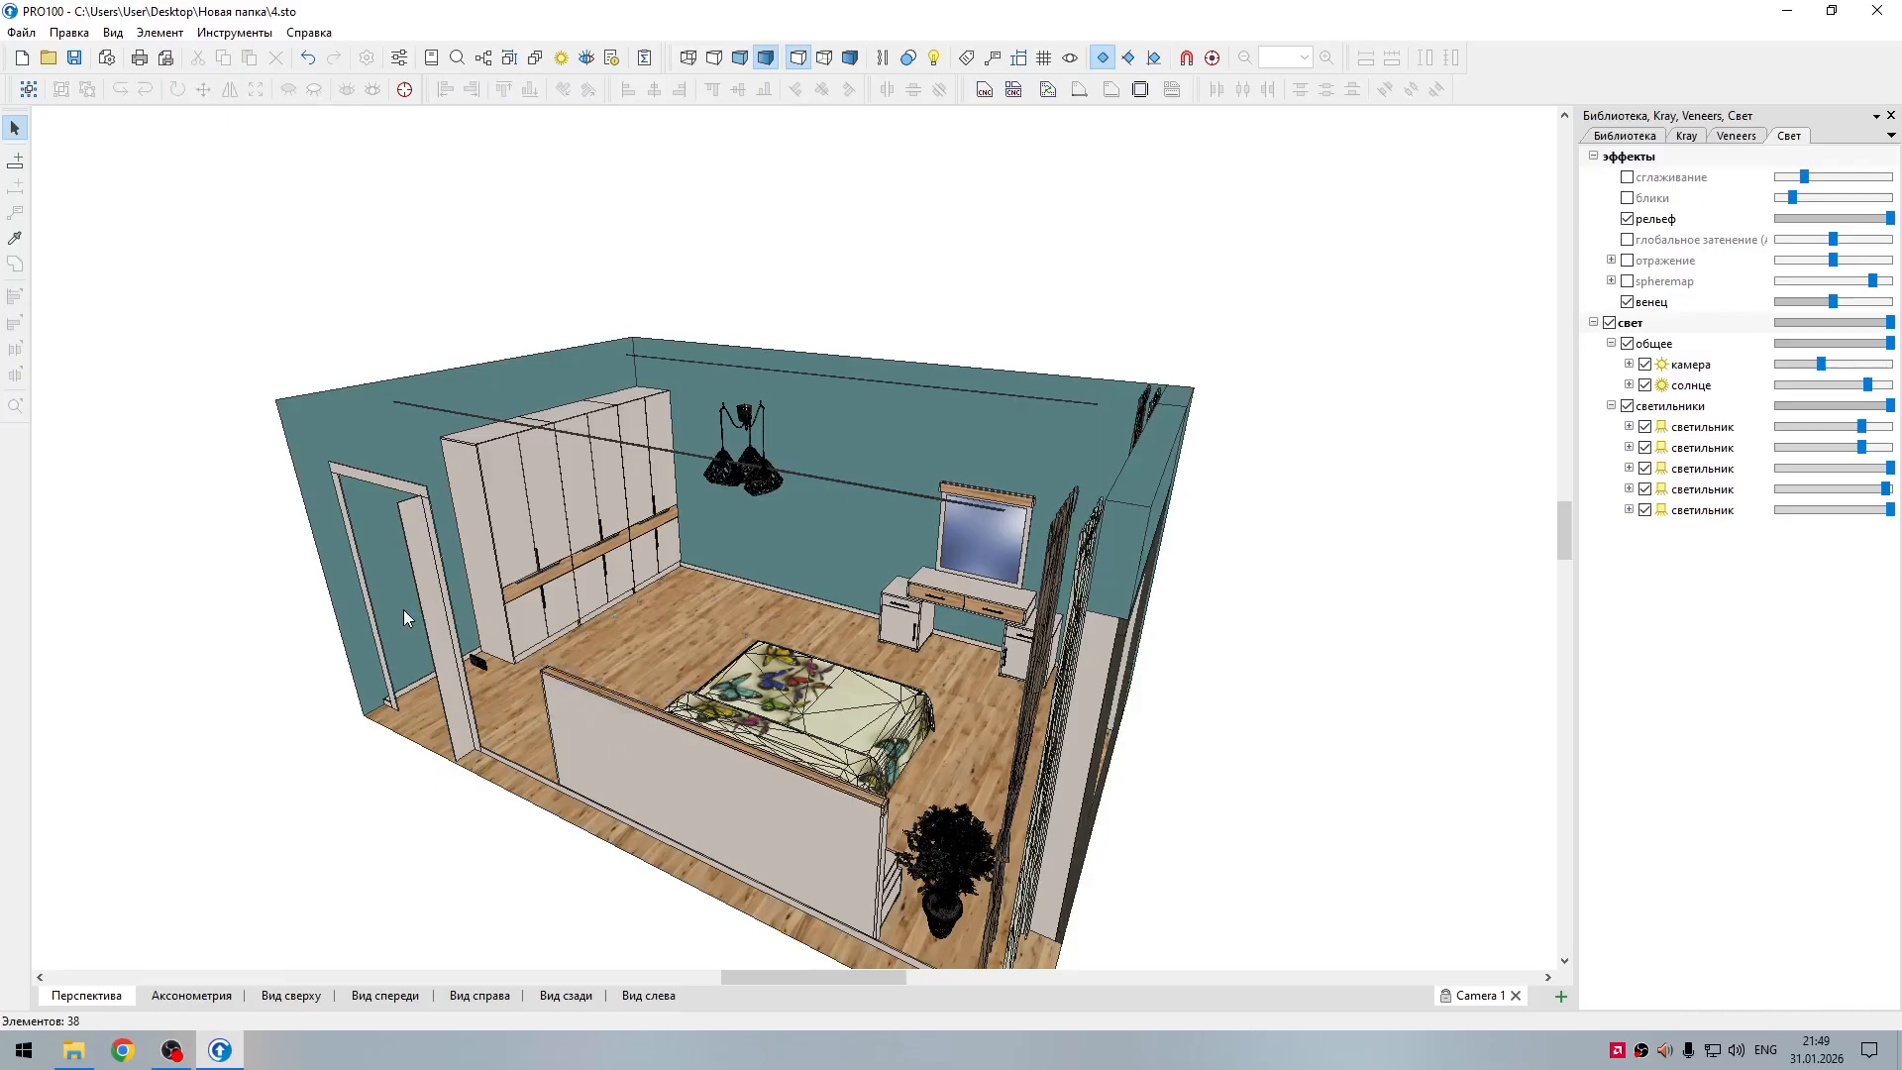
left_click(456, 704)
key("Delete")
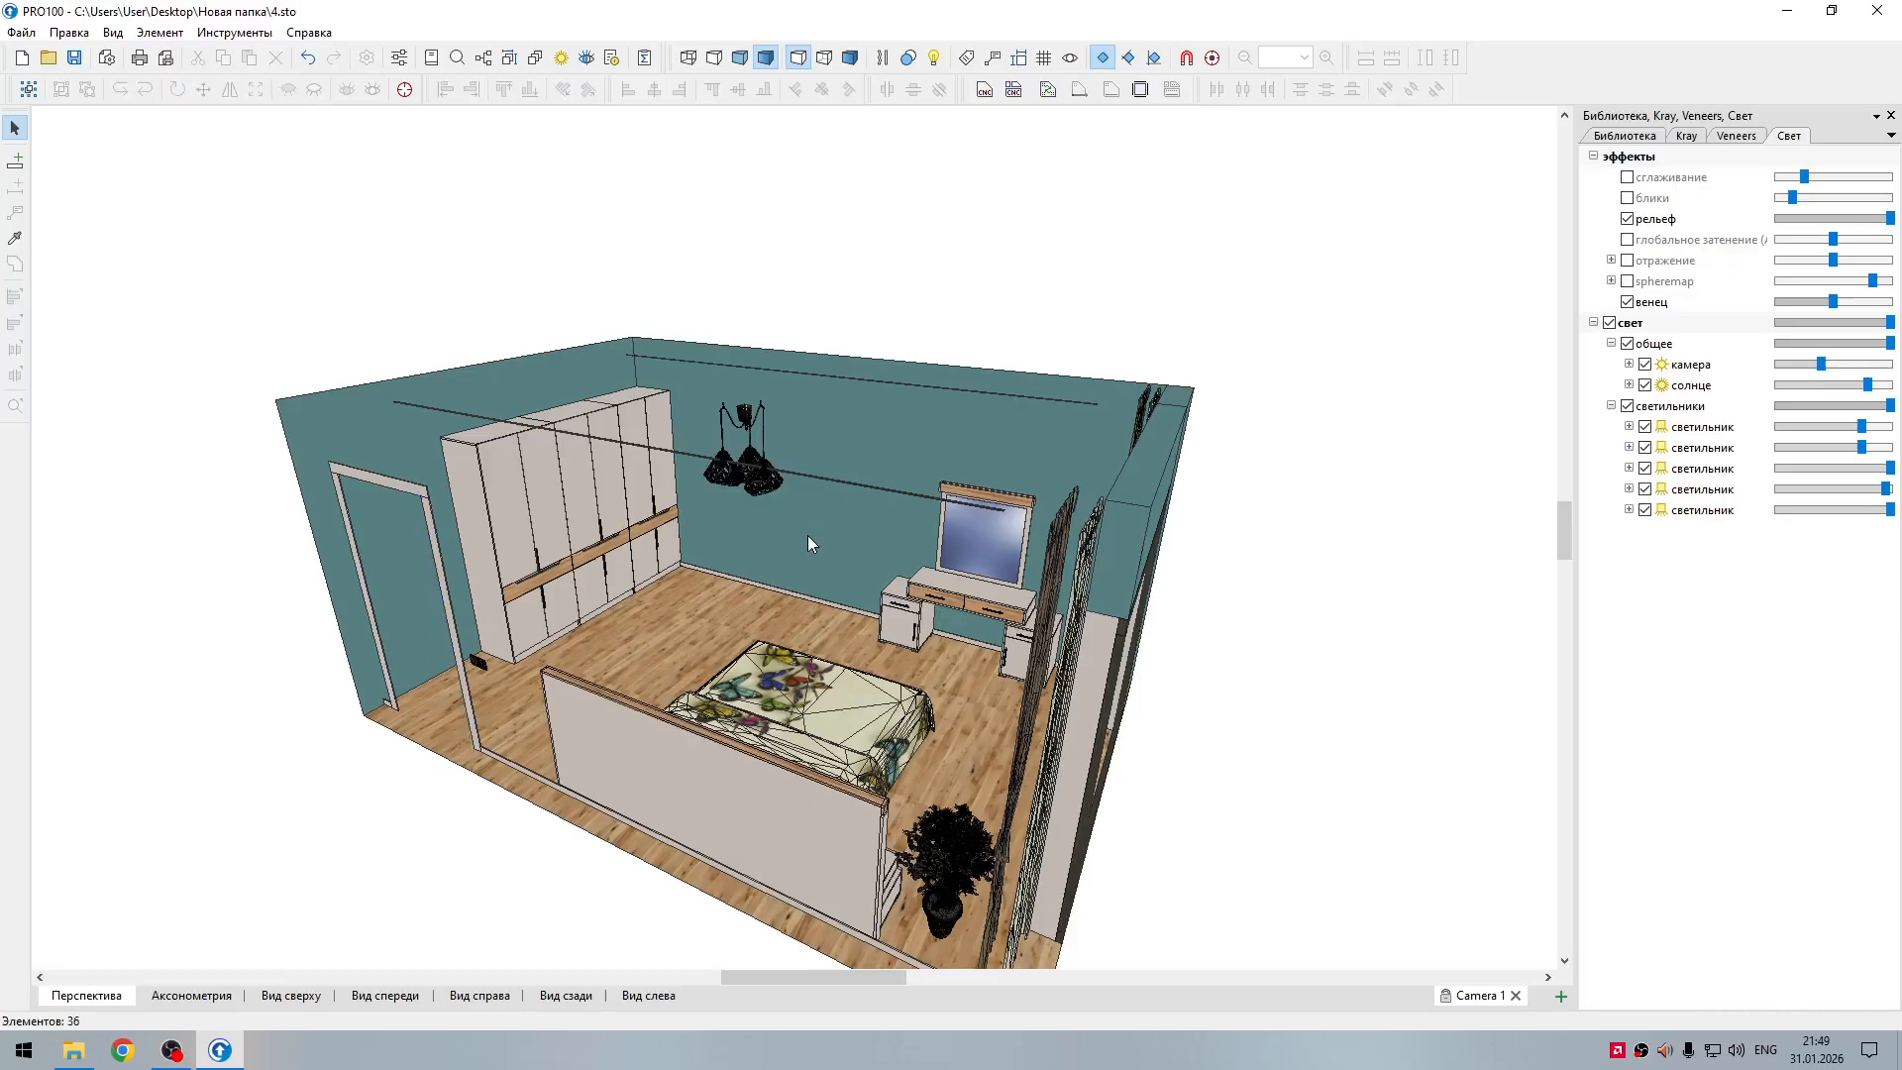
Step: Delete the chandelier and the two long ceiling light strips
left_click(763, 483)
key("Delete")
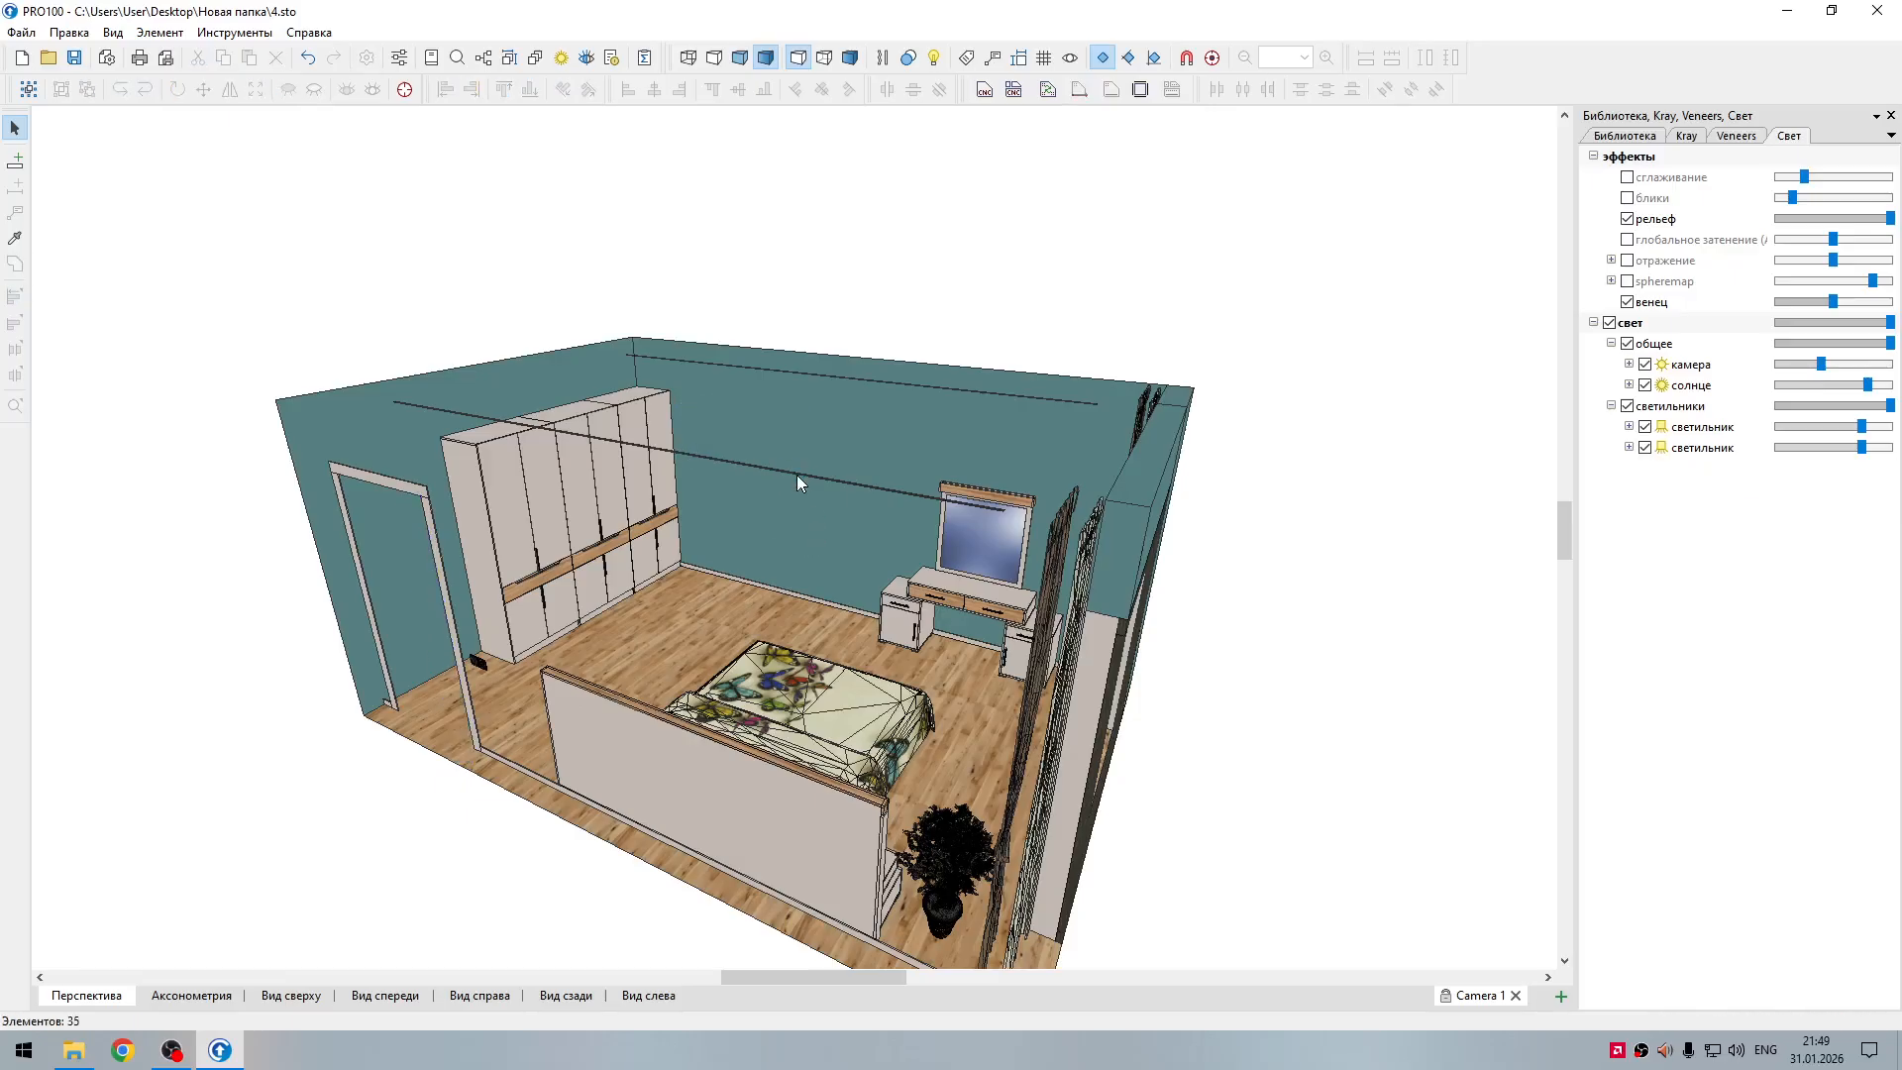
left_click(801, 475)
key("Delete")
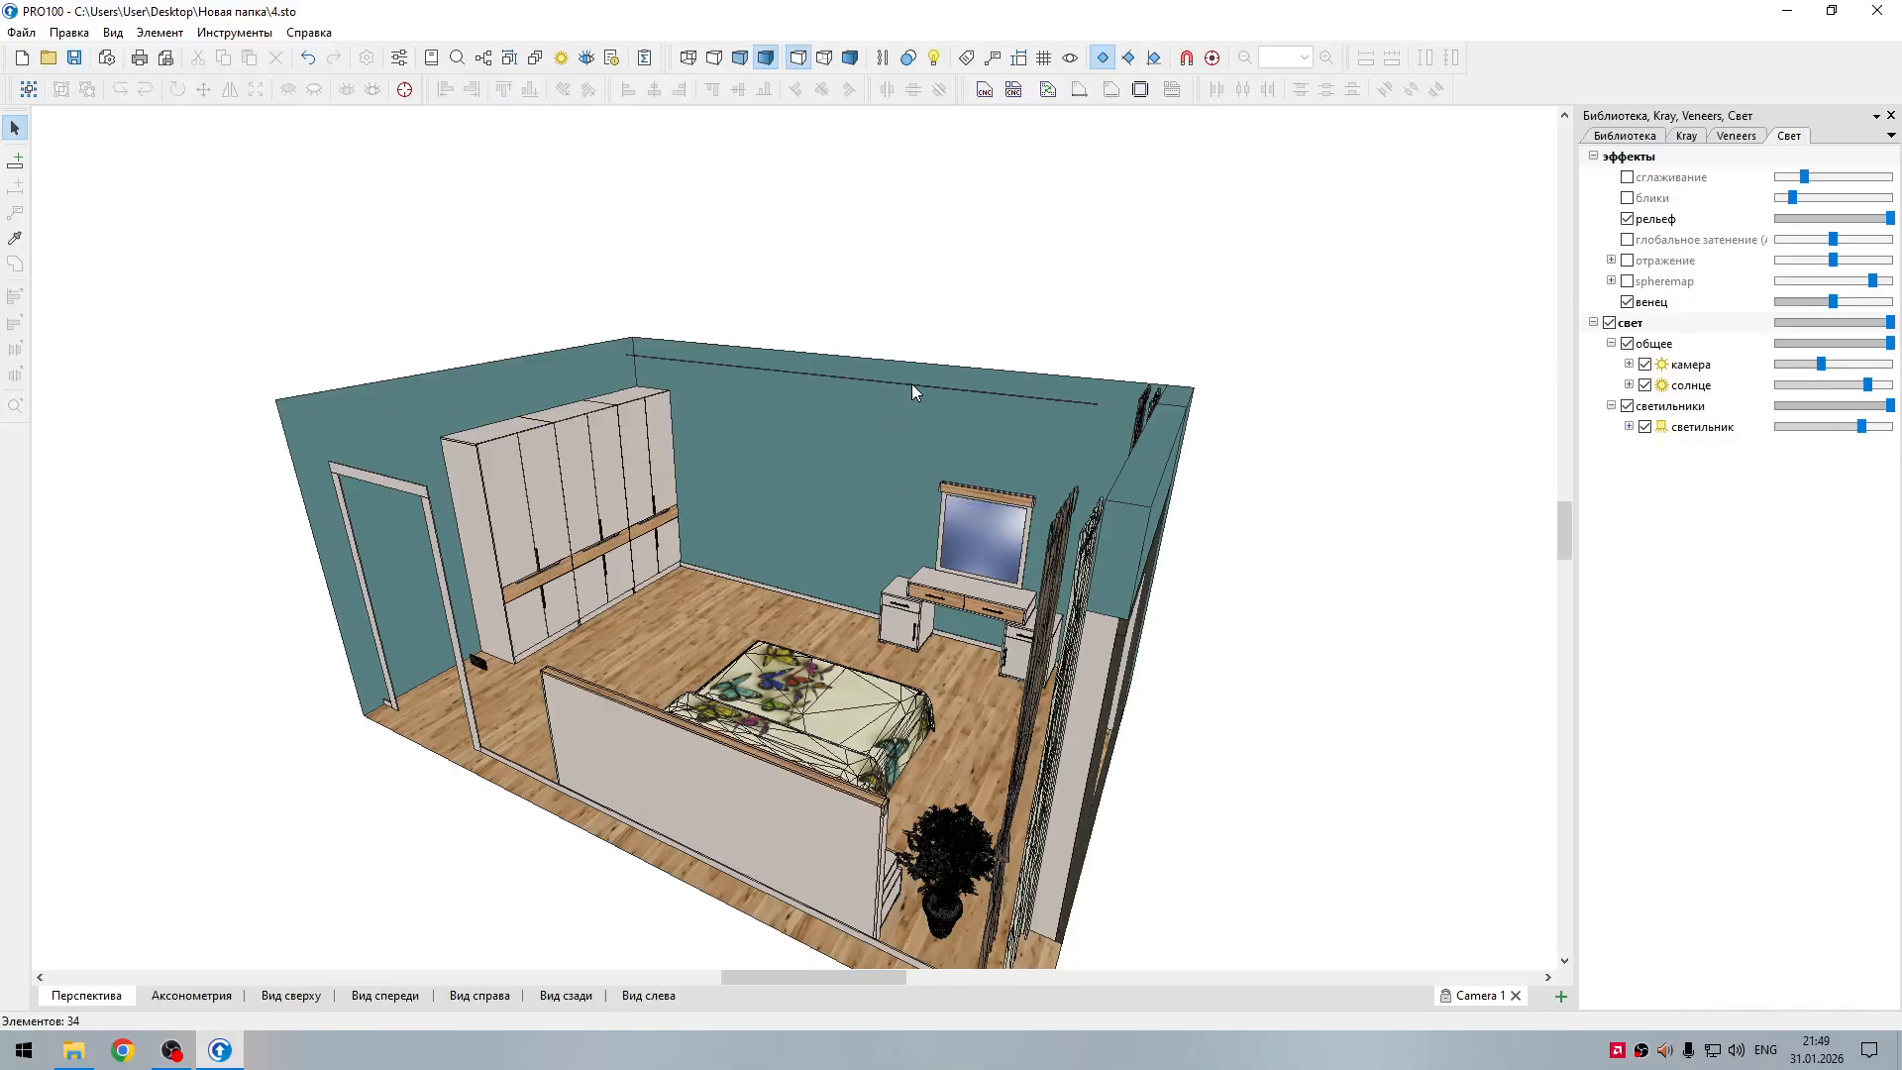
left_click(908, 383)
key("Delete")
Step: Delete the wall section above the window and the wide casing board at the dressing table side
left_click(1149, 555)
key("Delete")
left_click(1108, 643)
key("Delete")
middle_click_drag(1160, 650, 1151, 638)
left_click(1151, 624)
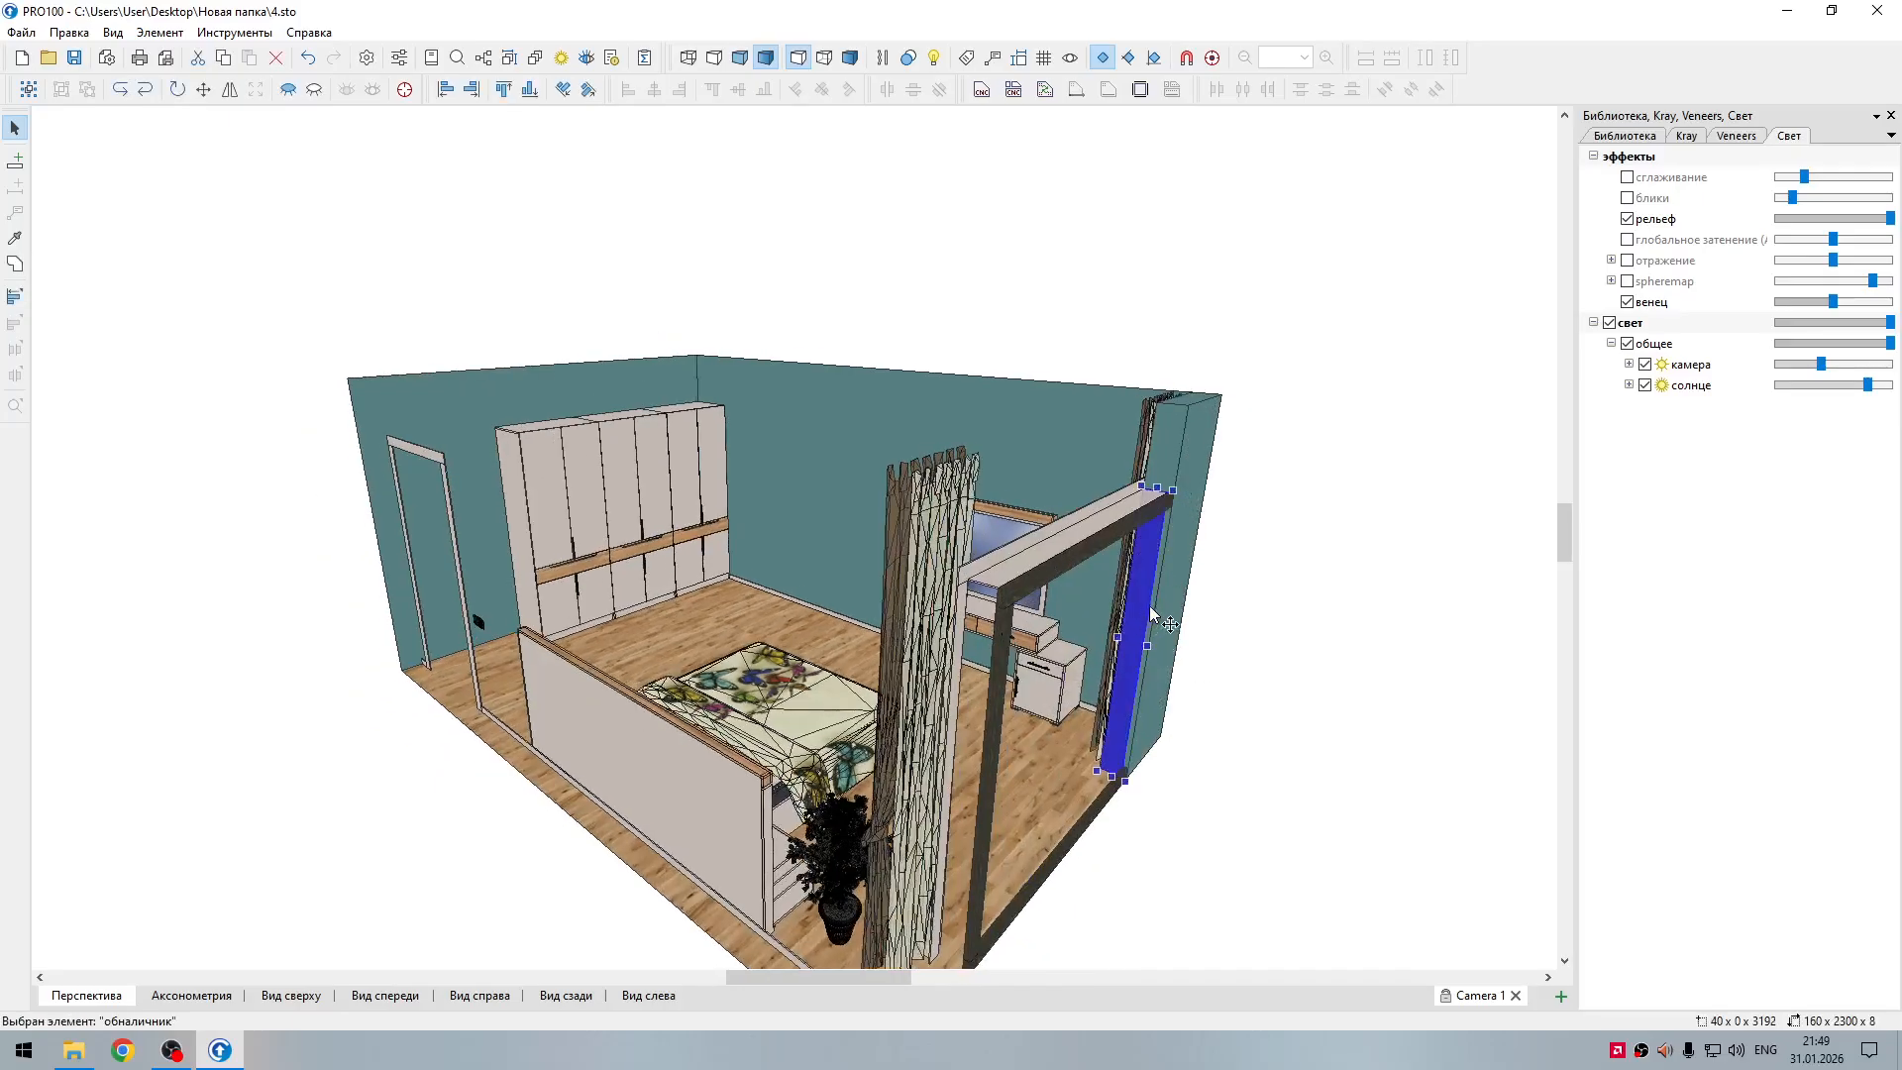
key("Delete")
Step: Delete the rest of the window casing at the dressing table side and across the top, including the upper frame
left_click(1139, 570)
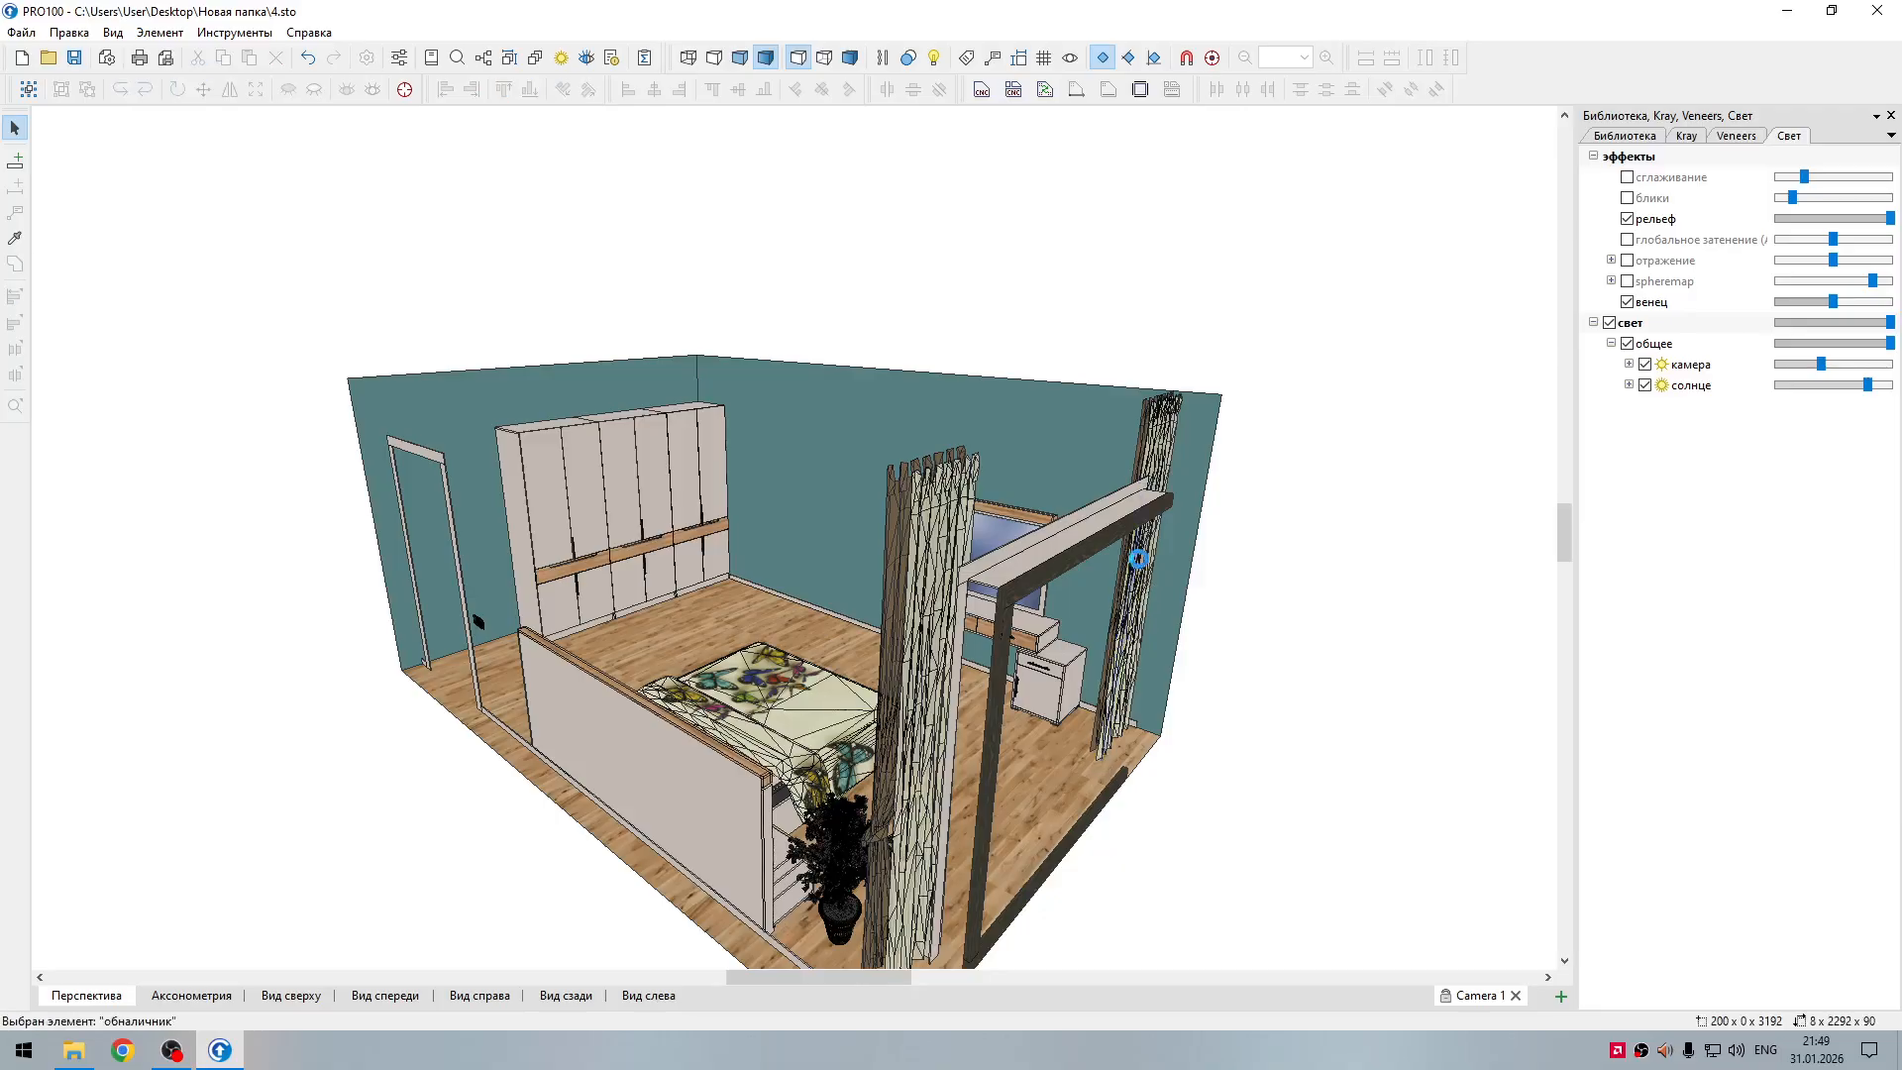
key("Delete")
left_click(1129, 525)
key("Delete")
left_click(1126, 510)
key("Delete")
left_click(1139, 502)
key("Delete")
Step: Delete the curtains on both sides of the window together with the remaining upright frame and casing
left_click(1147, 522)
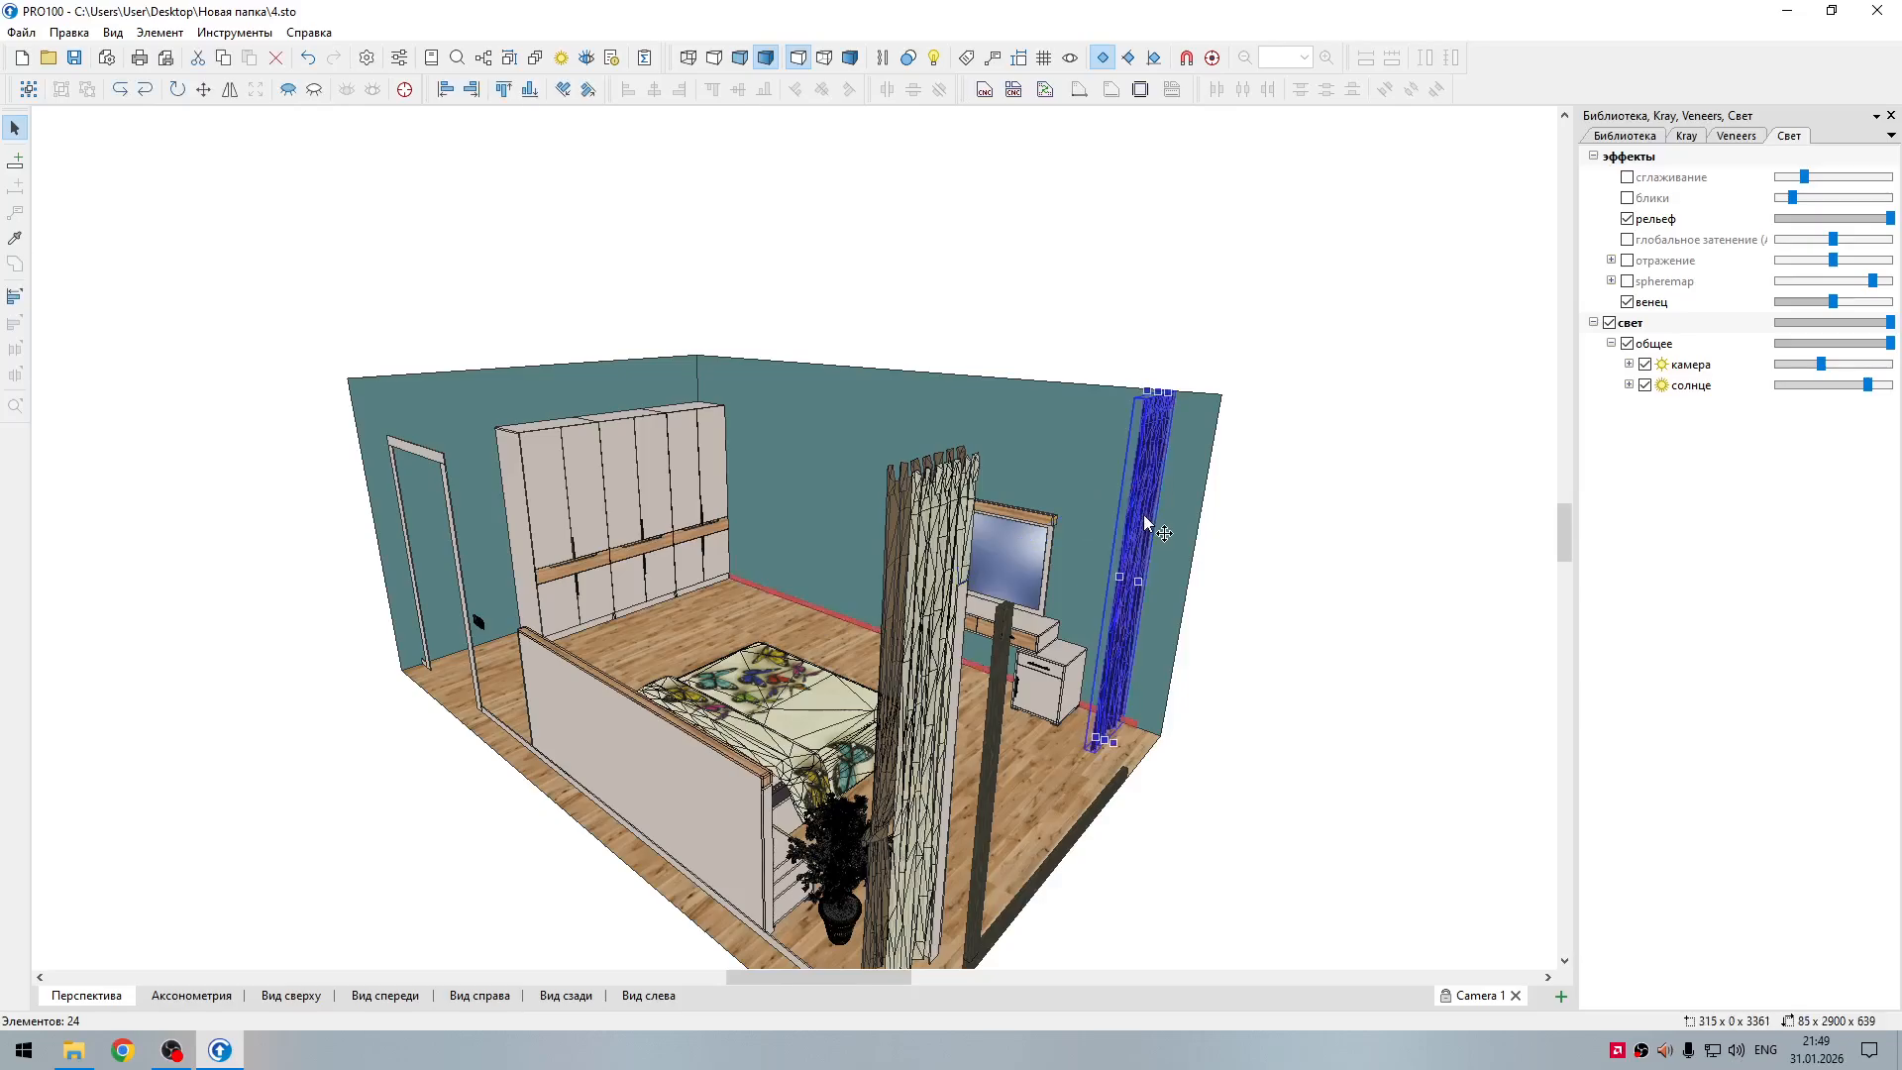
key("Delete")
left_click(1006, 718)
key("Delete")
left_click(941, 762)
key("Delete")
left_click(939, 791)
key("Delete")
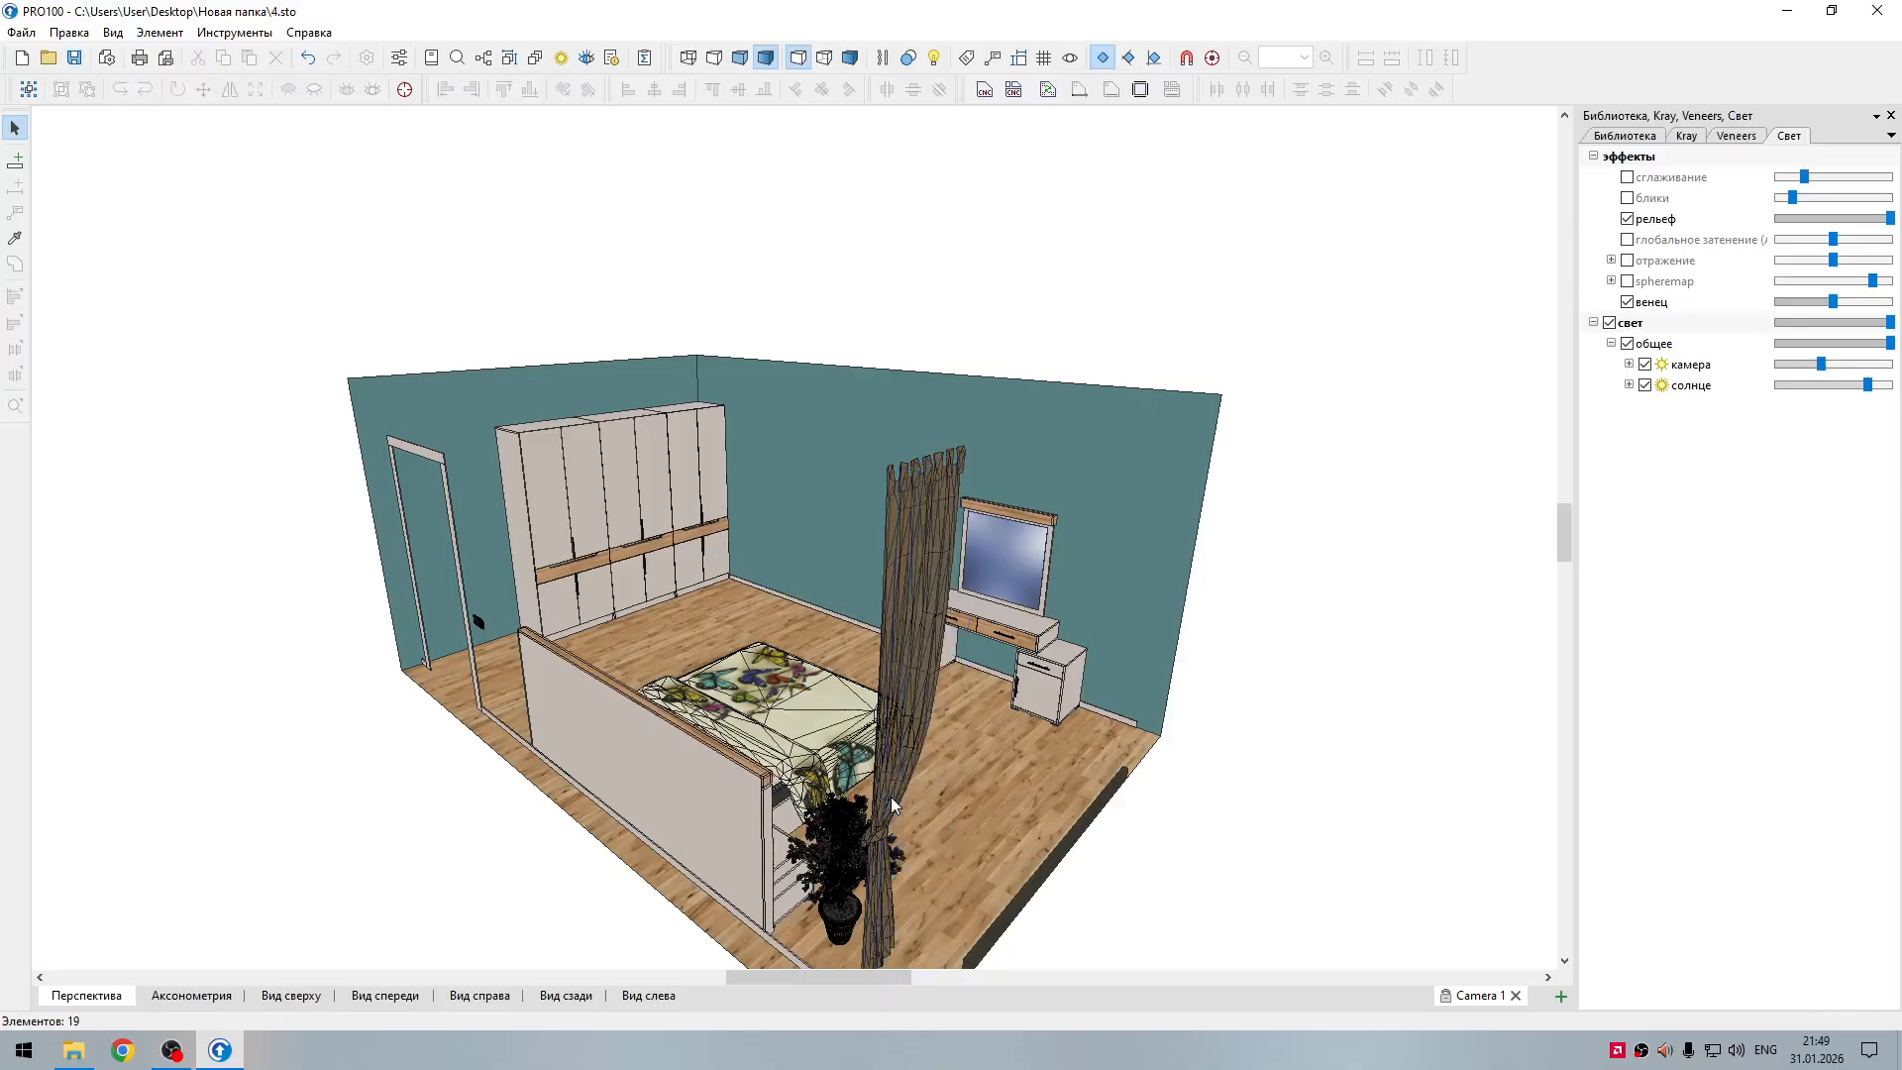
left_click(885, 847)
key("Delete")
Step: Delete the potted plant and the window frame's bottom rail
left_click(837, 872)
key("Delete")
left_click(1008, 921)
key("Delete")
Step: Delete the baseboards along the dressing table wall and behind the bed's headboard
left_click(1119, 717)
key("Delete")
left_click(768, 959)
key("Delete")
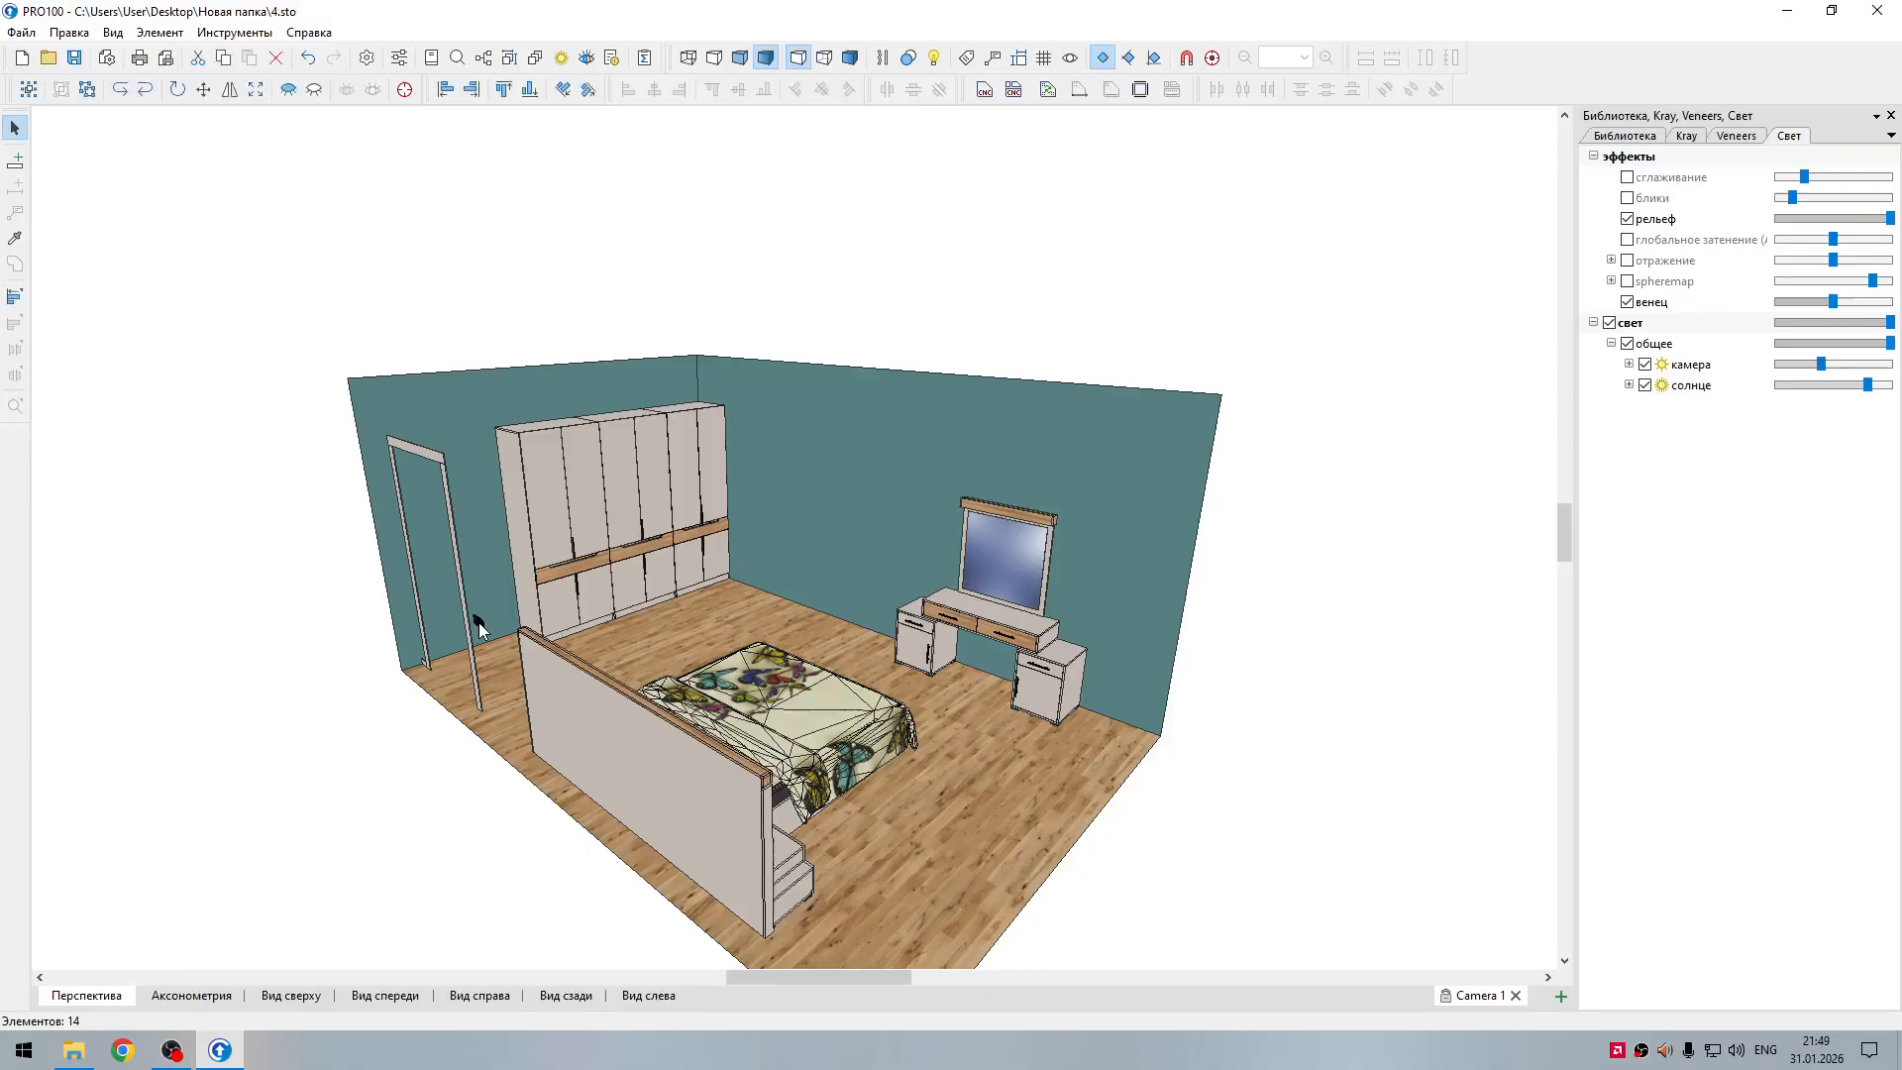
Step: Delete the remaining door casing boards and the black wall socket beside the doorway
left_click(474, 668)
key("Delete")
left_click(414, 451)
key("Delete")
left_click(405, 526)
key("Delete")
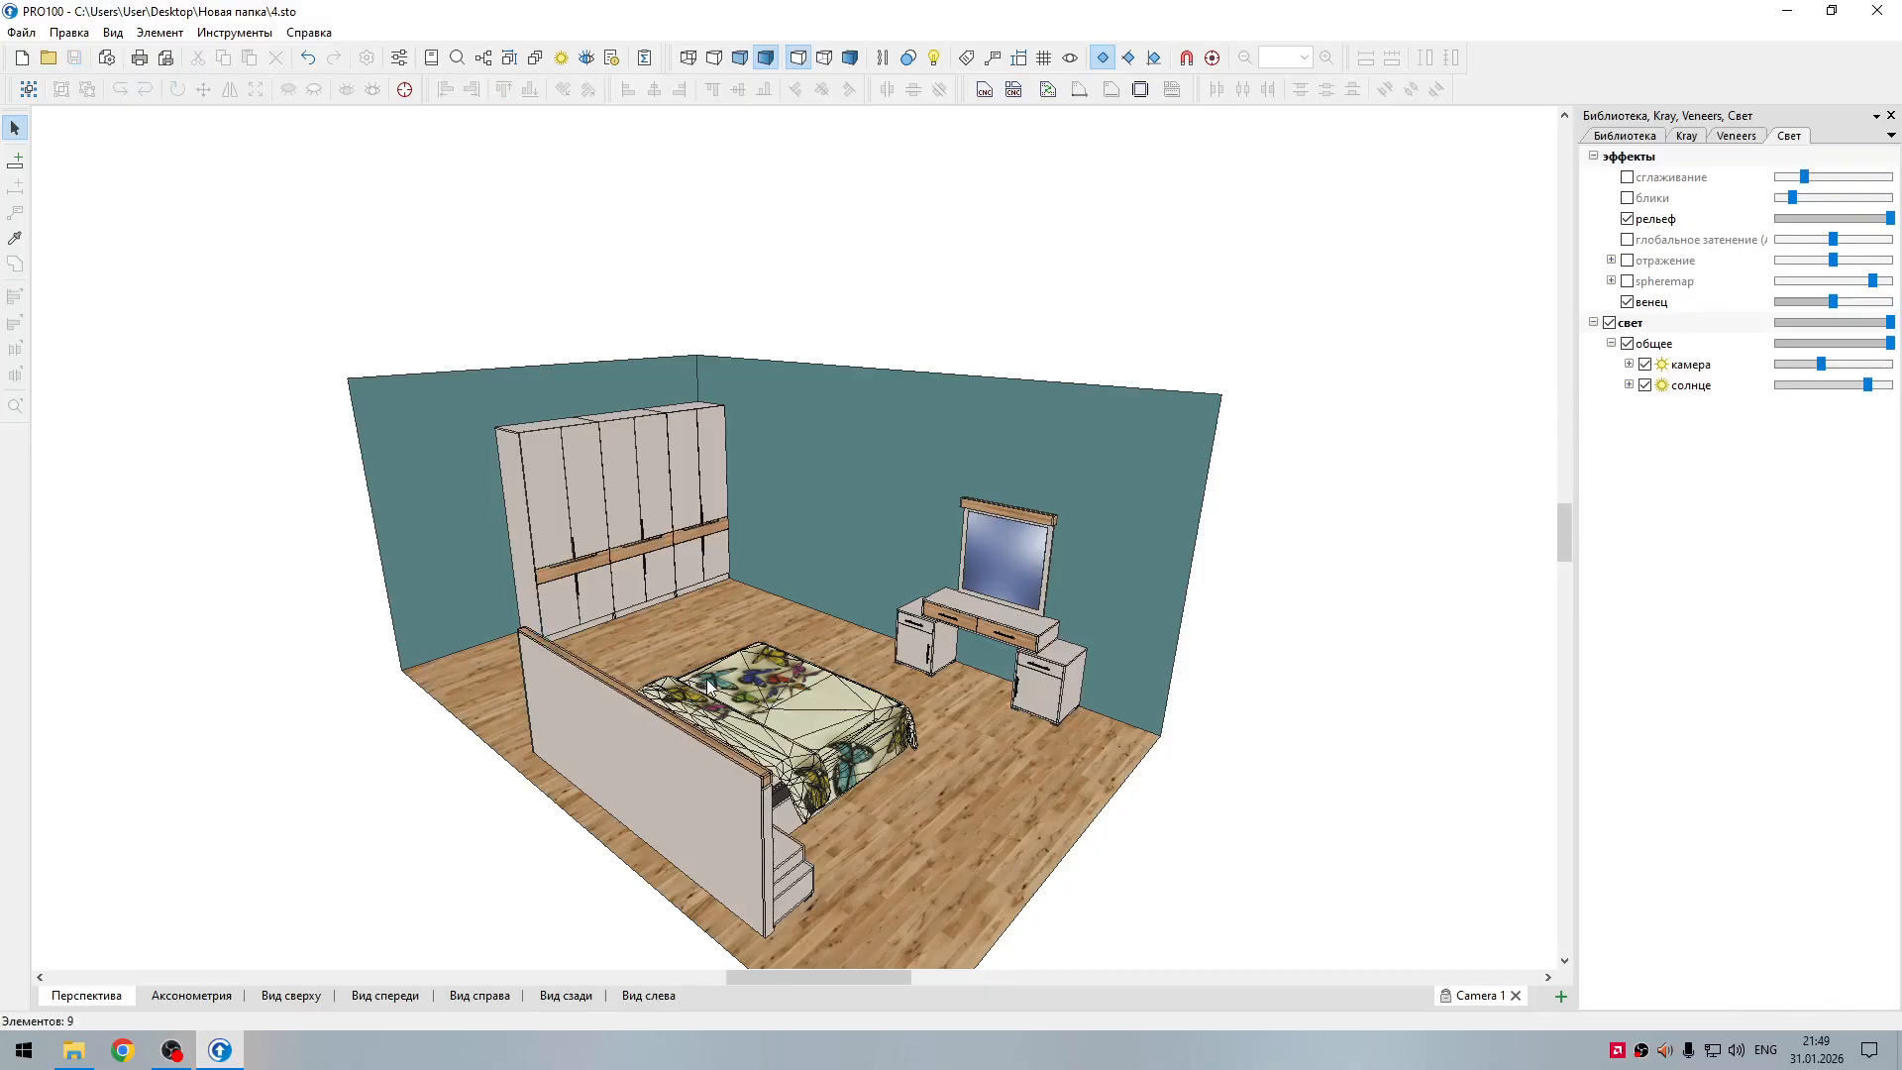
Step: Strip the bed by deleting the butterfly bedspread, both pillows and the mattress
right_click_drag(788, 566, 677, 649)
left_click(663, 697)
key("Delete")
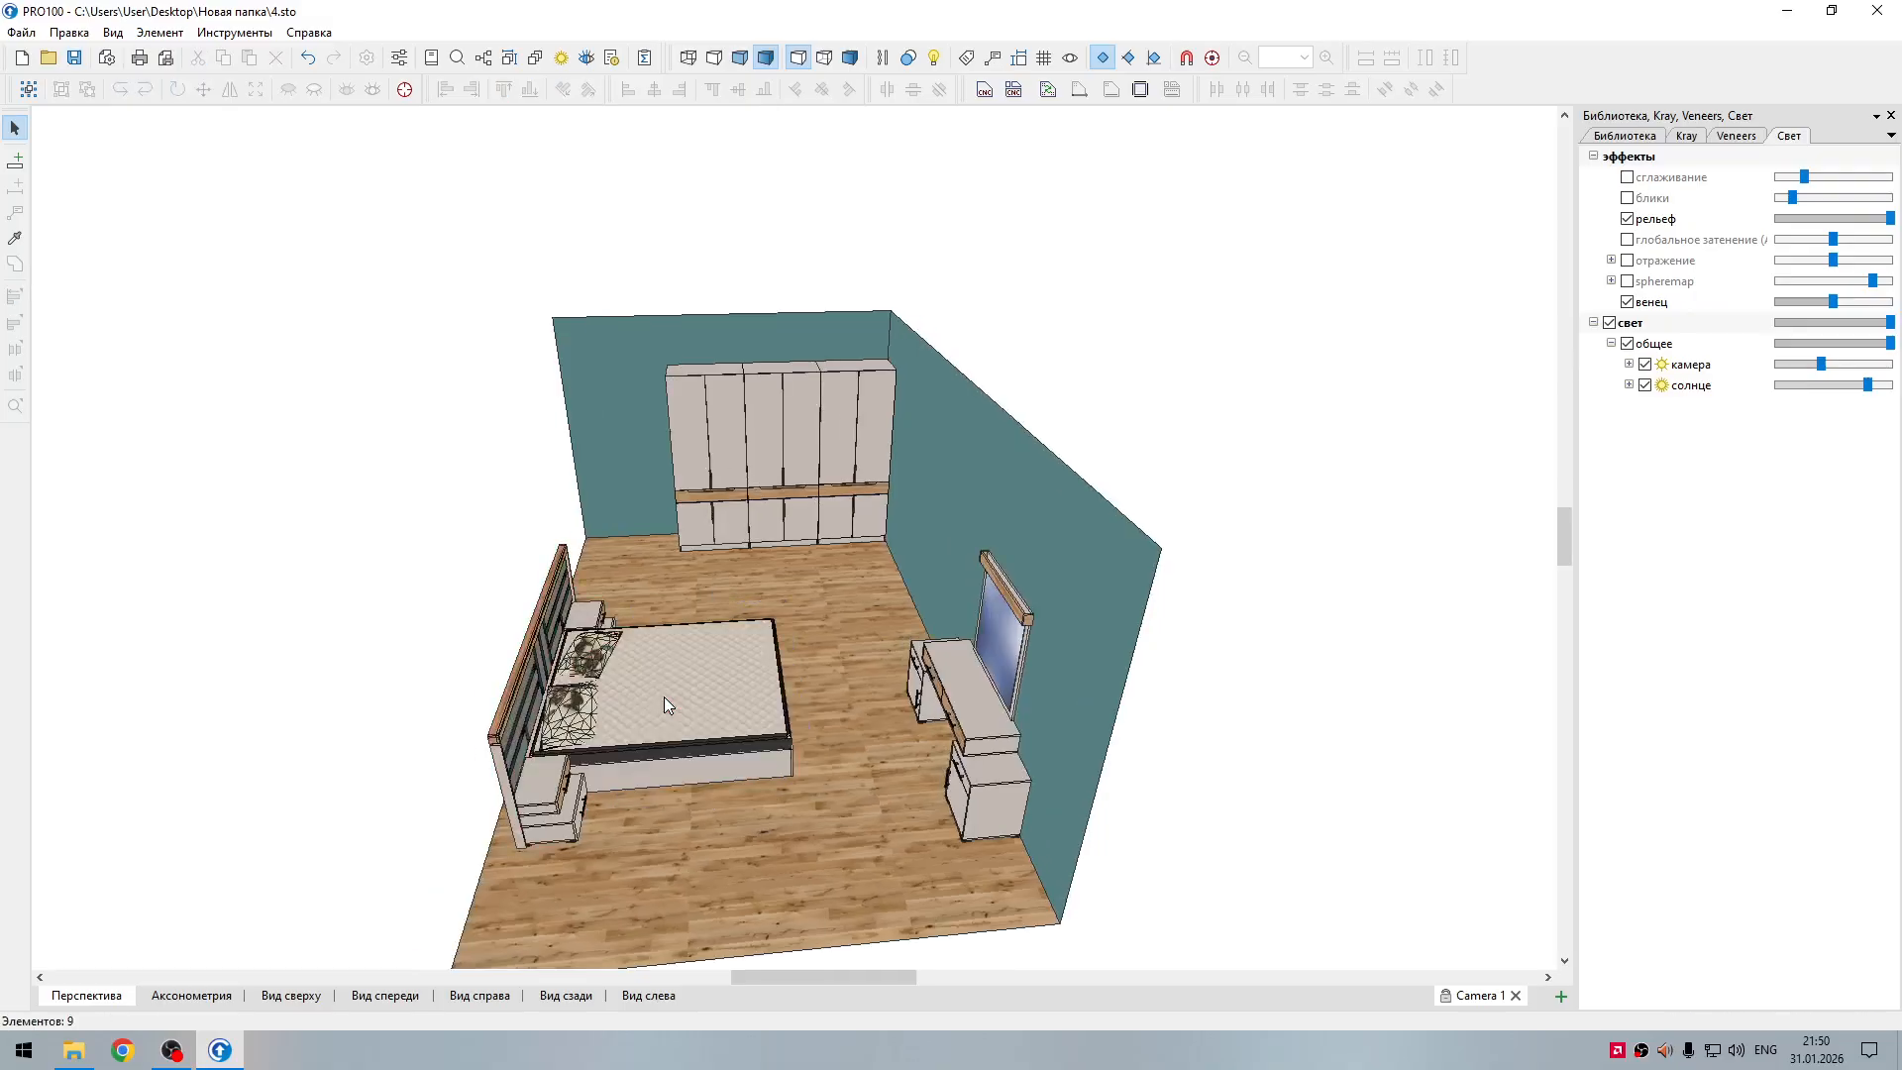
left_click(570, 711)
left_click(591, 655, "shift")
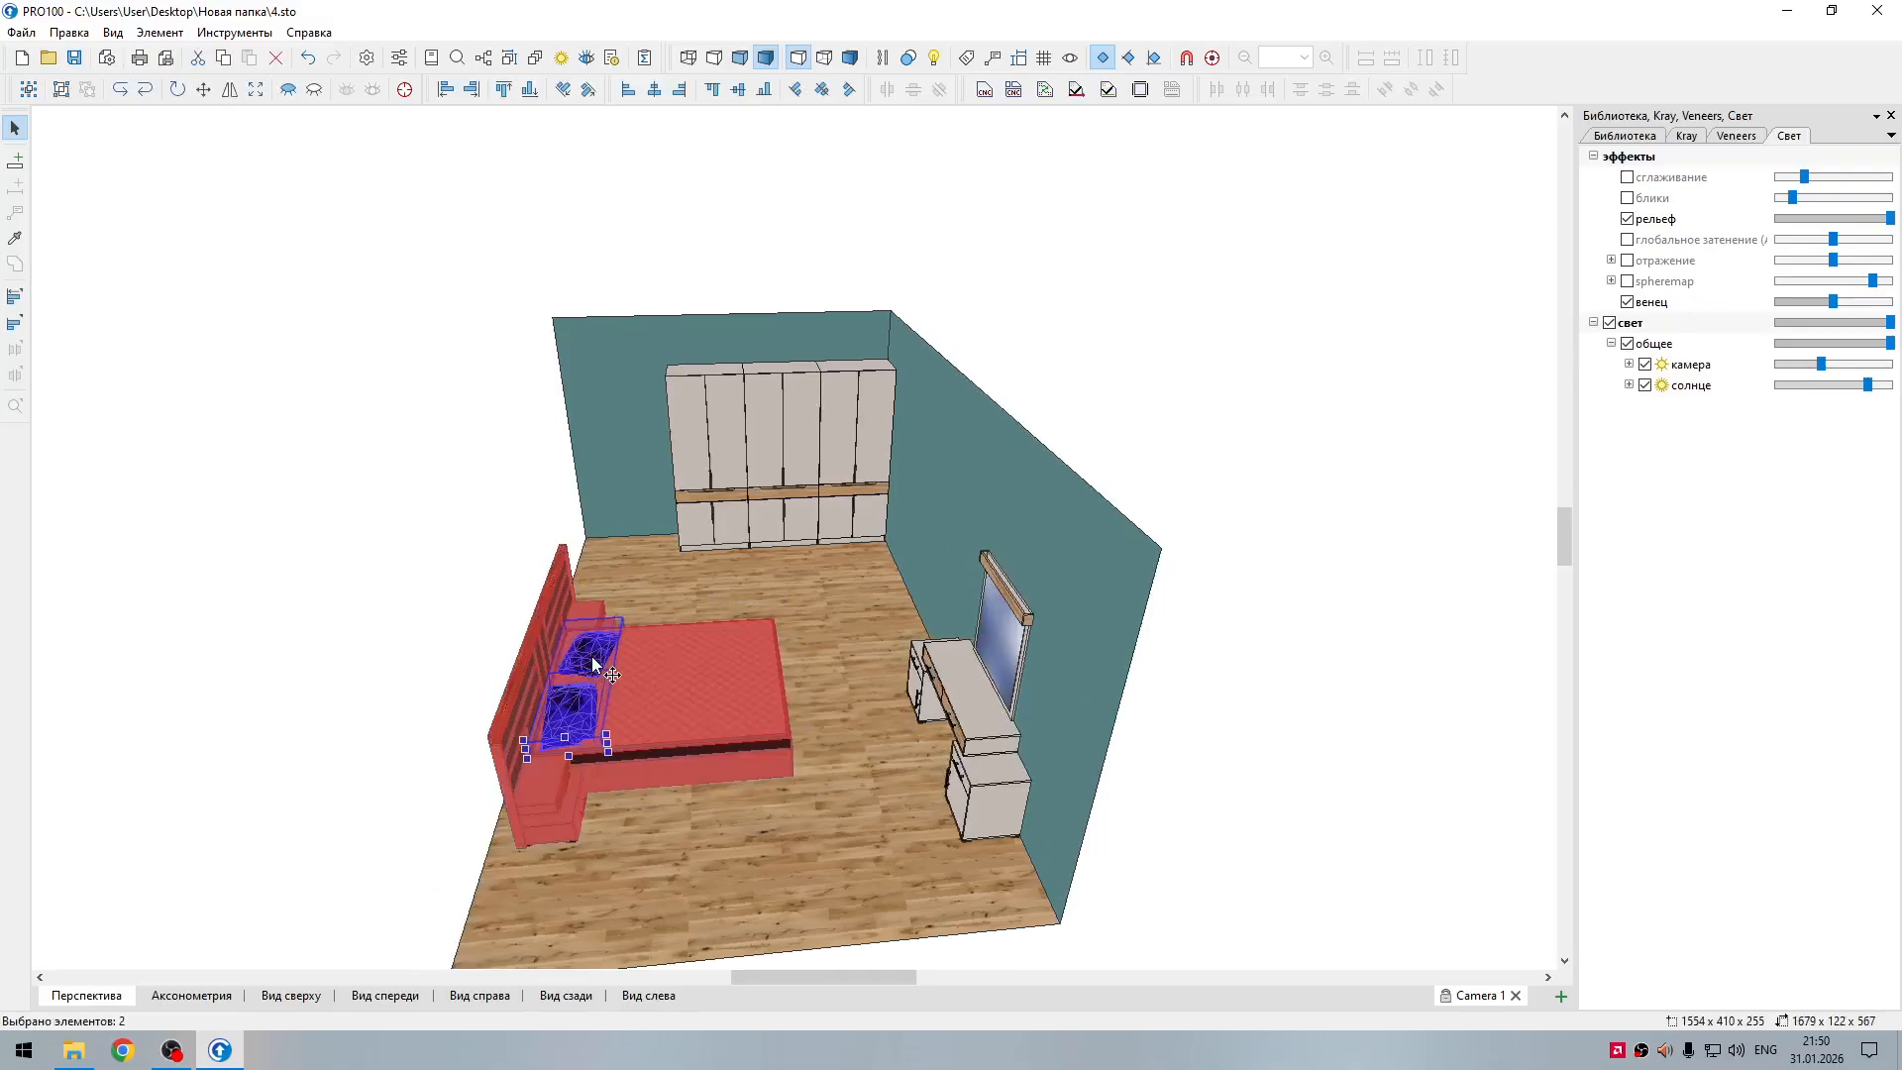
key("Delete")
left_click(621, 682)
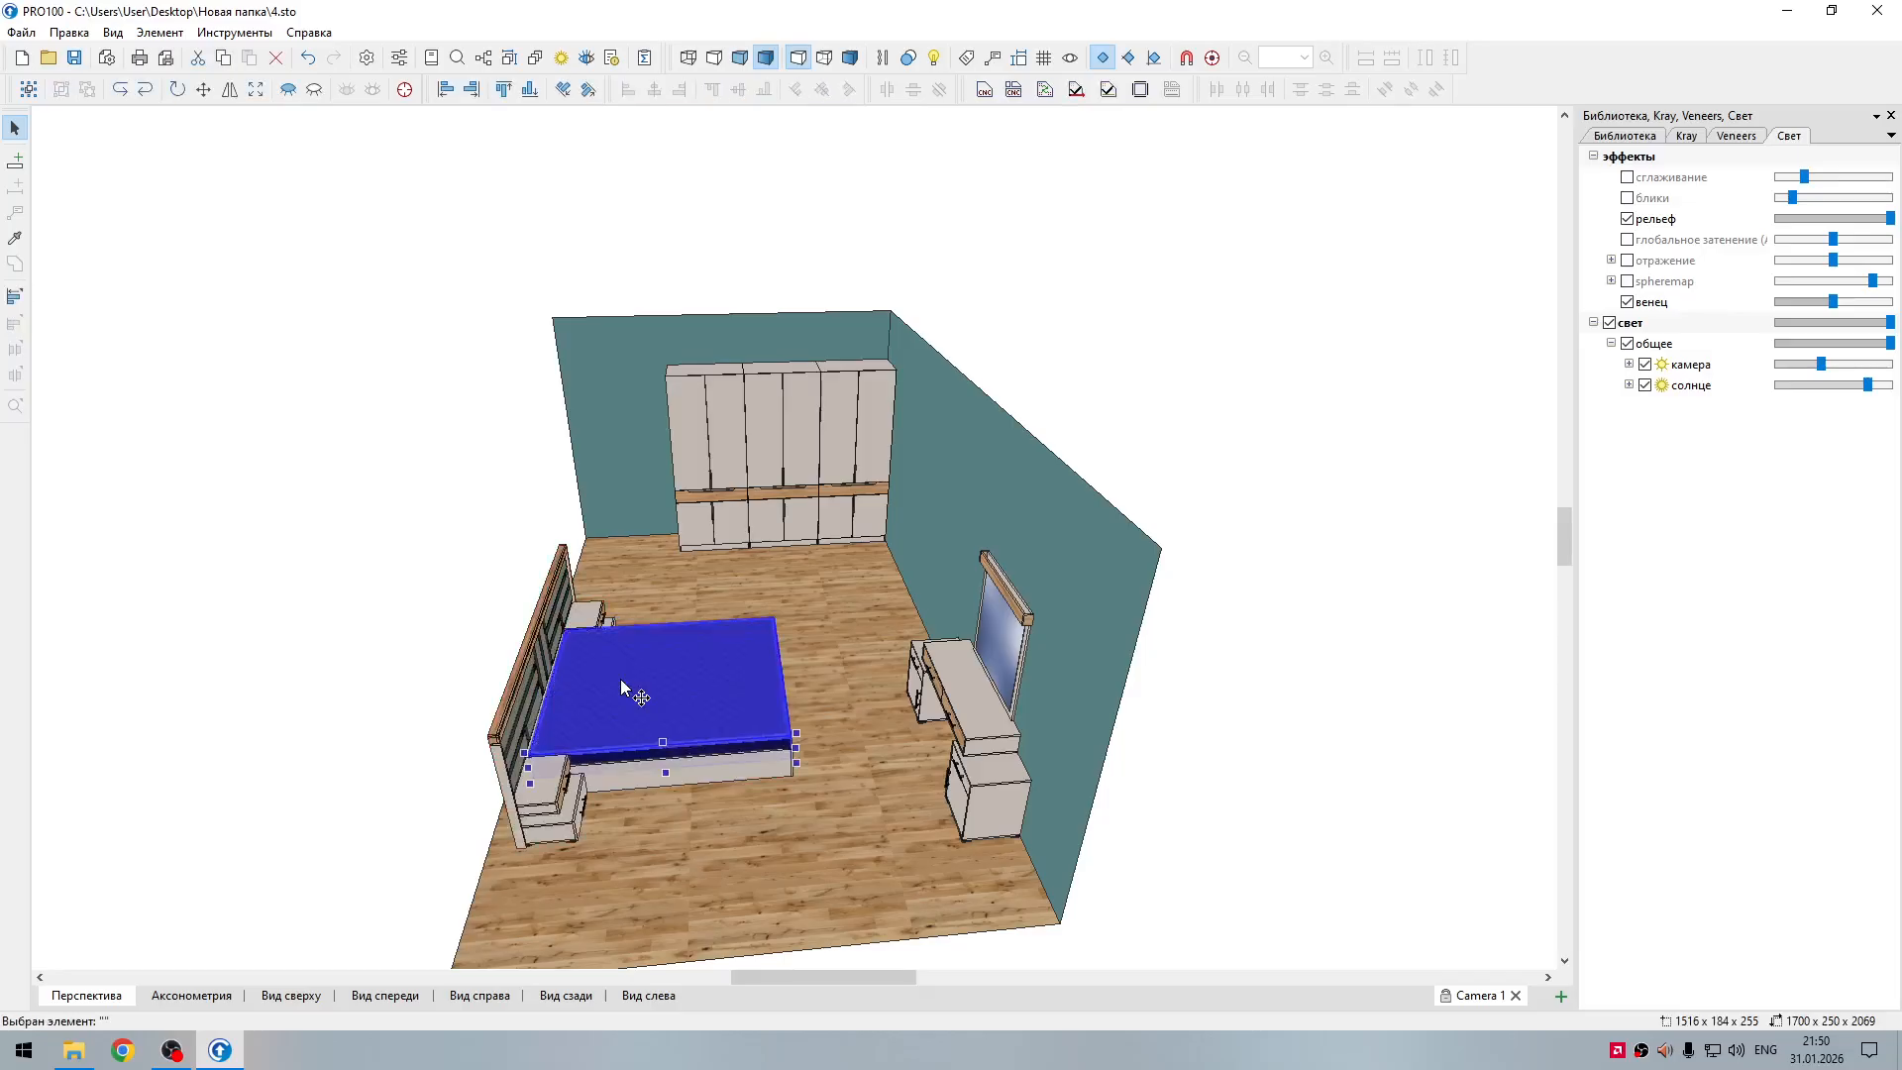
key("Delete")
Step: Examine the remaining bed, wardrobe and dressing table in the cleared room from several angles
scroll(685, 683, "up", 5)
left_click_drag(780, 673, 1108, 611)
scroll(1099, 691, "up", 5)
scroll(1099, 692, "down", 5)
left_click_drag(1100, 797, 775, 872)
mouse_move(858, 792)
left_mouse_down()
mouse_move(793, 805)
mouse_move(837, 790)
mouse_move(804, 824)
mouse_move(838, 813)
left_mouse_up()
right_click_drag(787, 469, 777, 372)
mouse_move(783, 576)
left_mouse_down()
mouse_move(689, 583)
mouse_move(840, 549)
mouse_move(811, 547)
mouse_move(790, 584)
left_mouse_up()
scroll(746, 693, "down", 5)
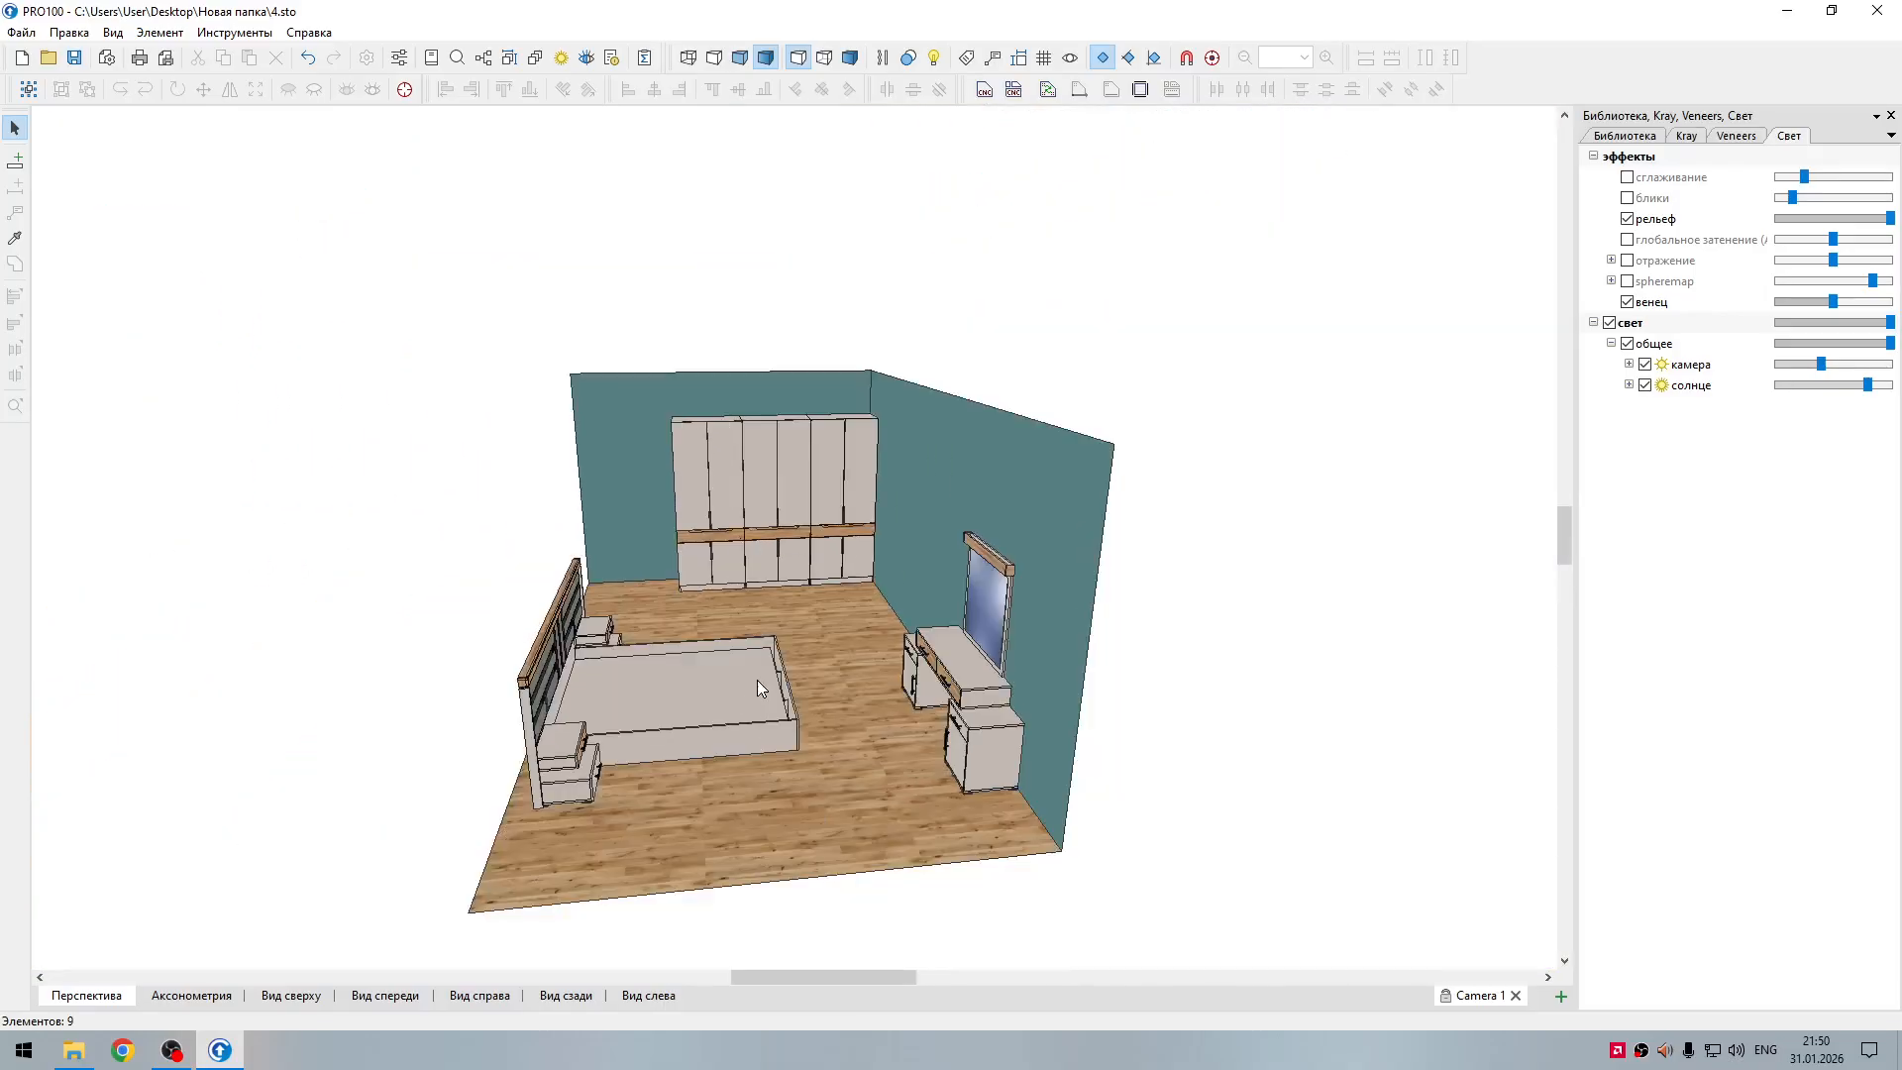
Step: Hide the bed and the dressing table with its mirror
left_click_drag(812, 796, 871, 836)
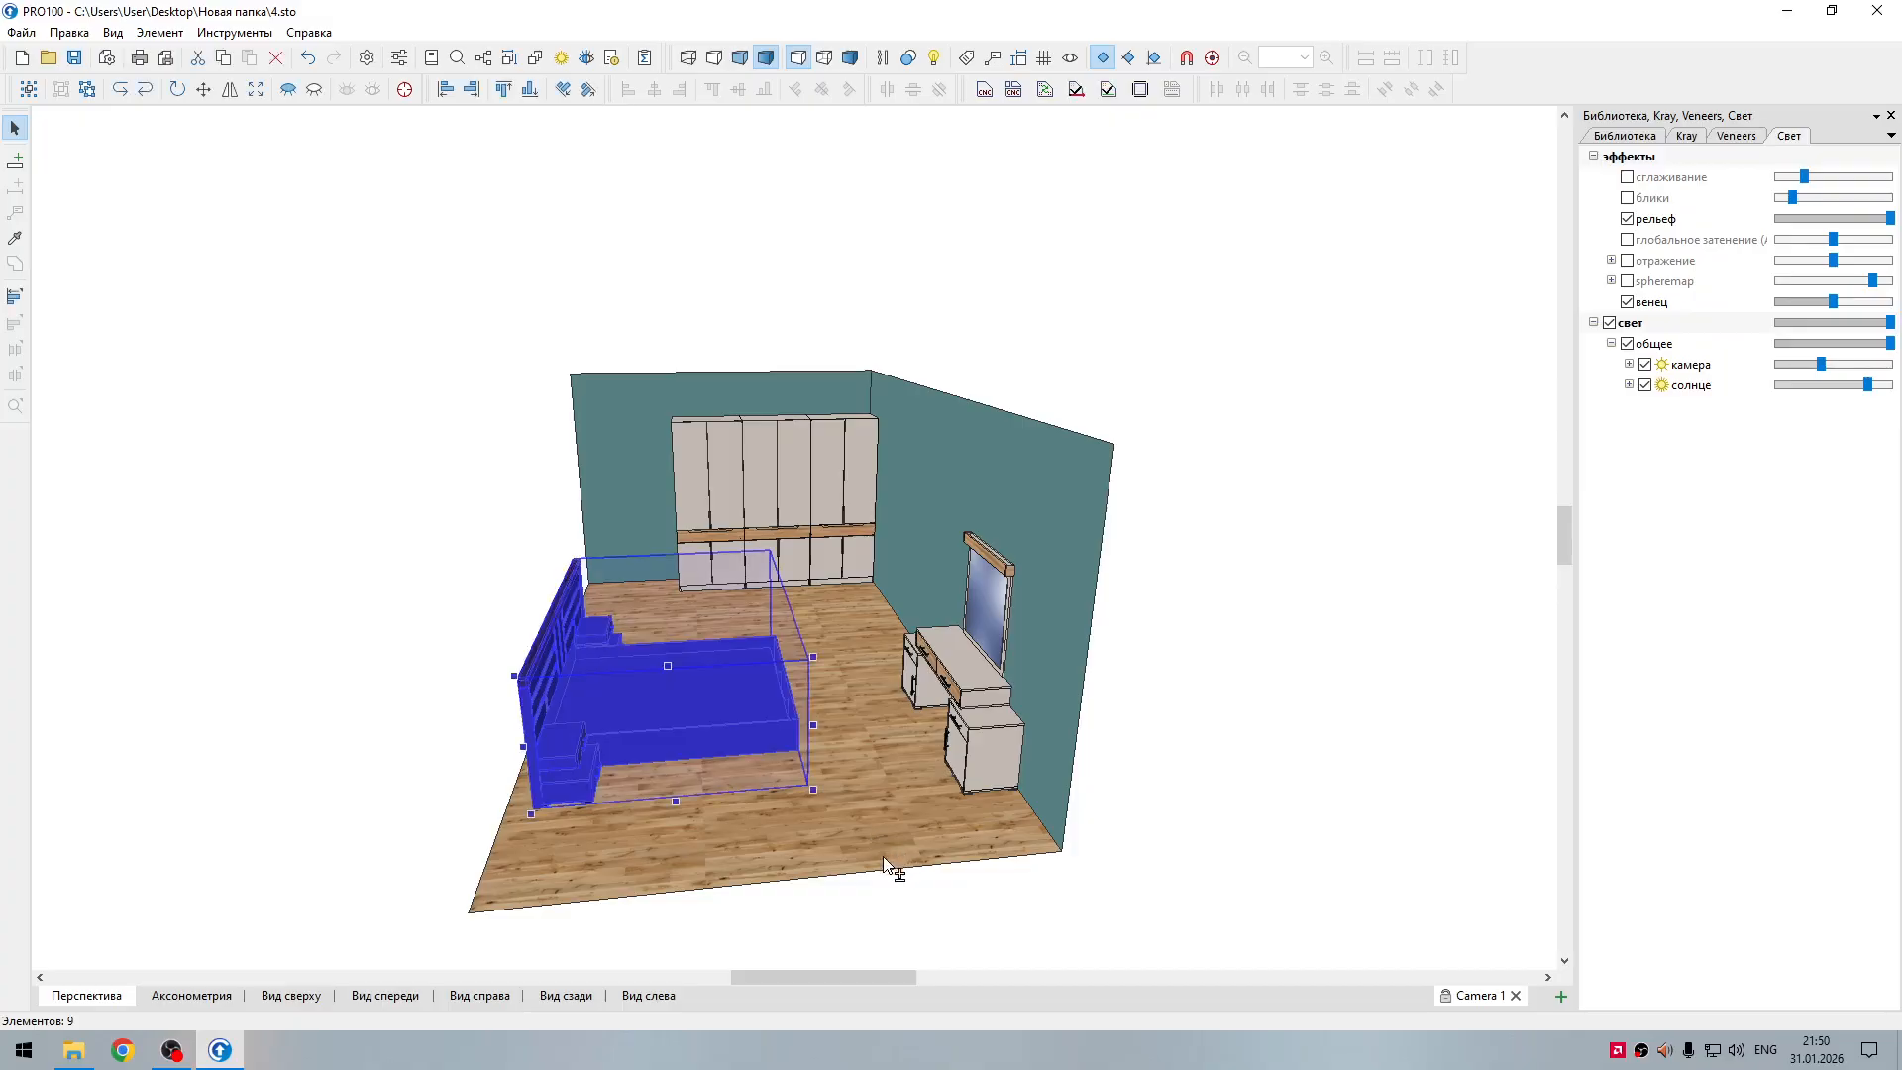
left_click(866, 505, "shift")
left_click_drag(1118, 840, 1184, 875)
left_click(924, 624)
left_click(824, 696, "shift")
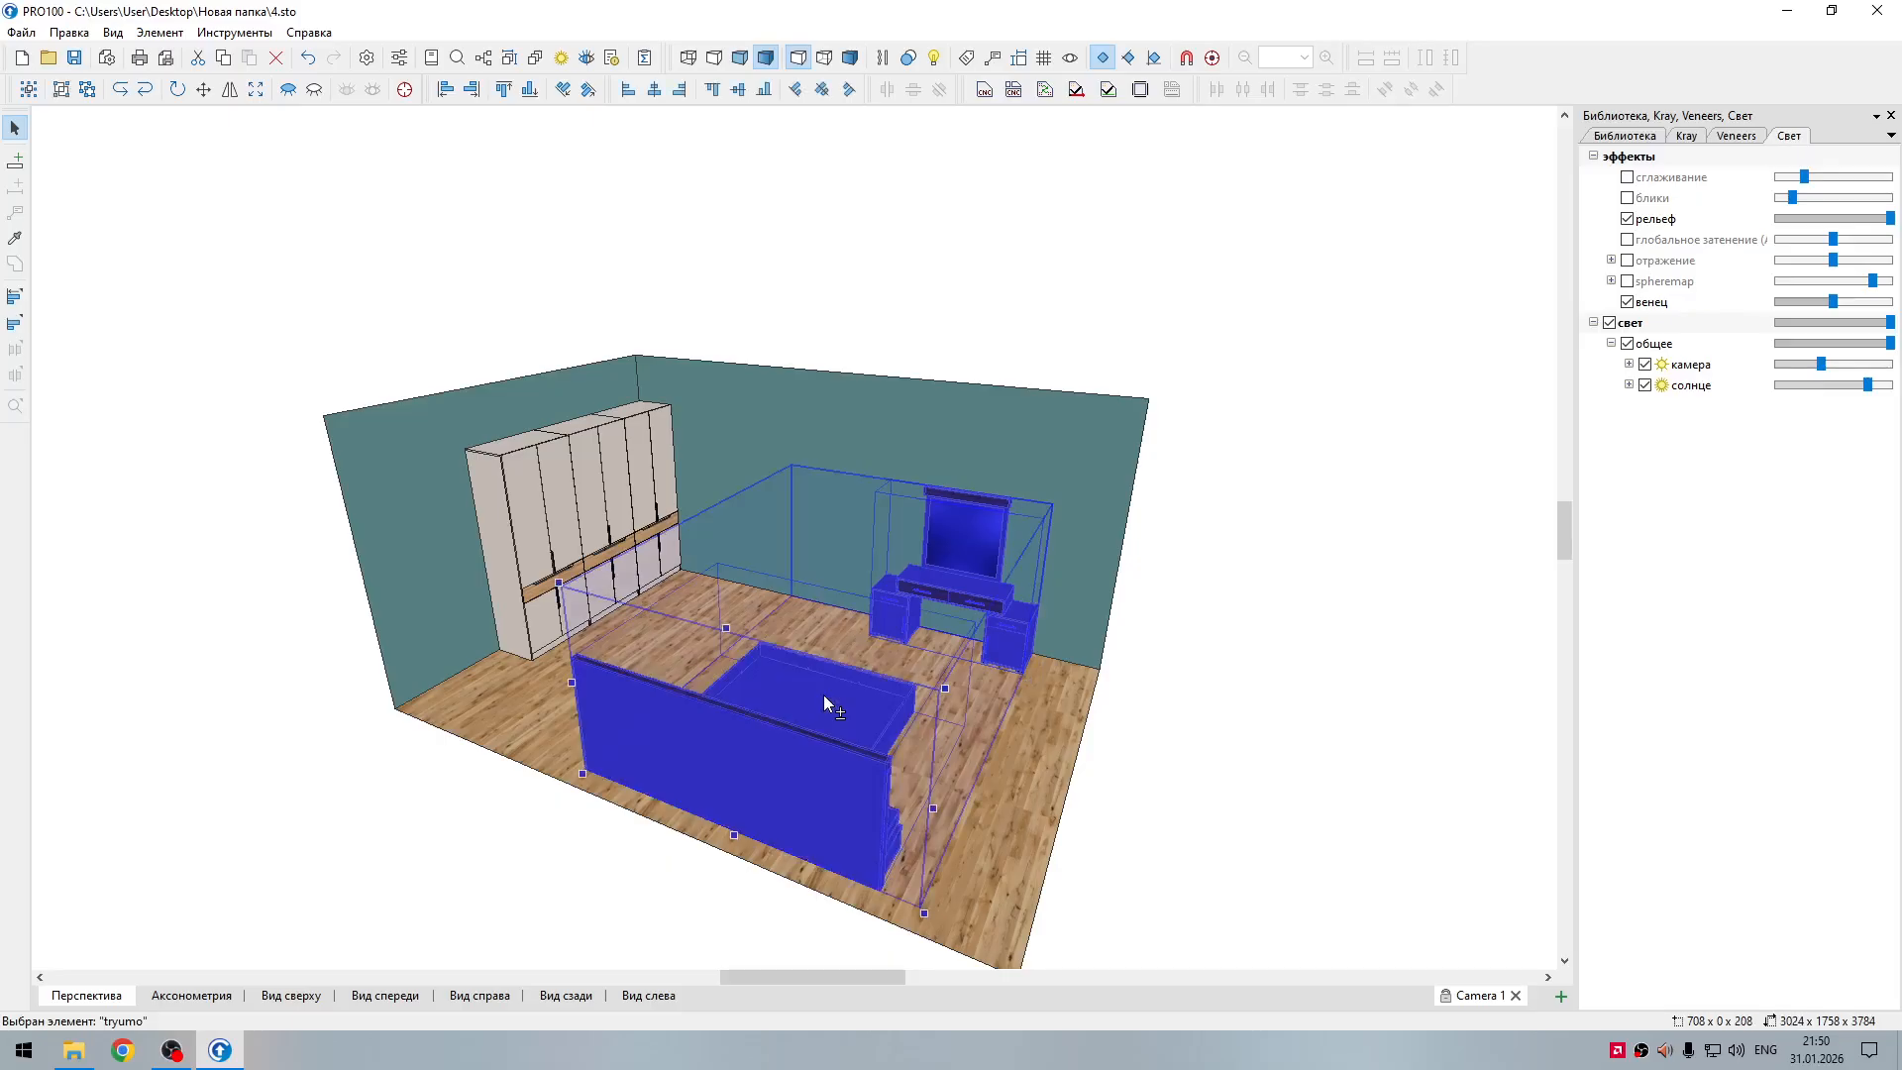
right_click(825, 696)
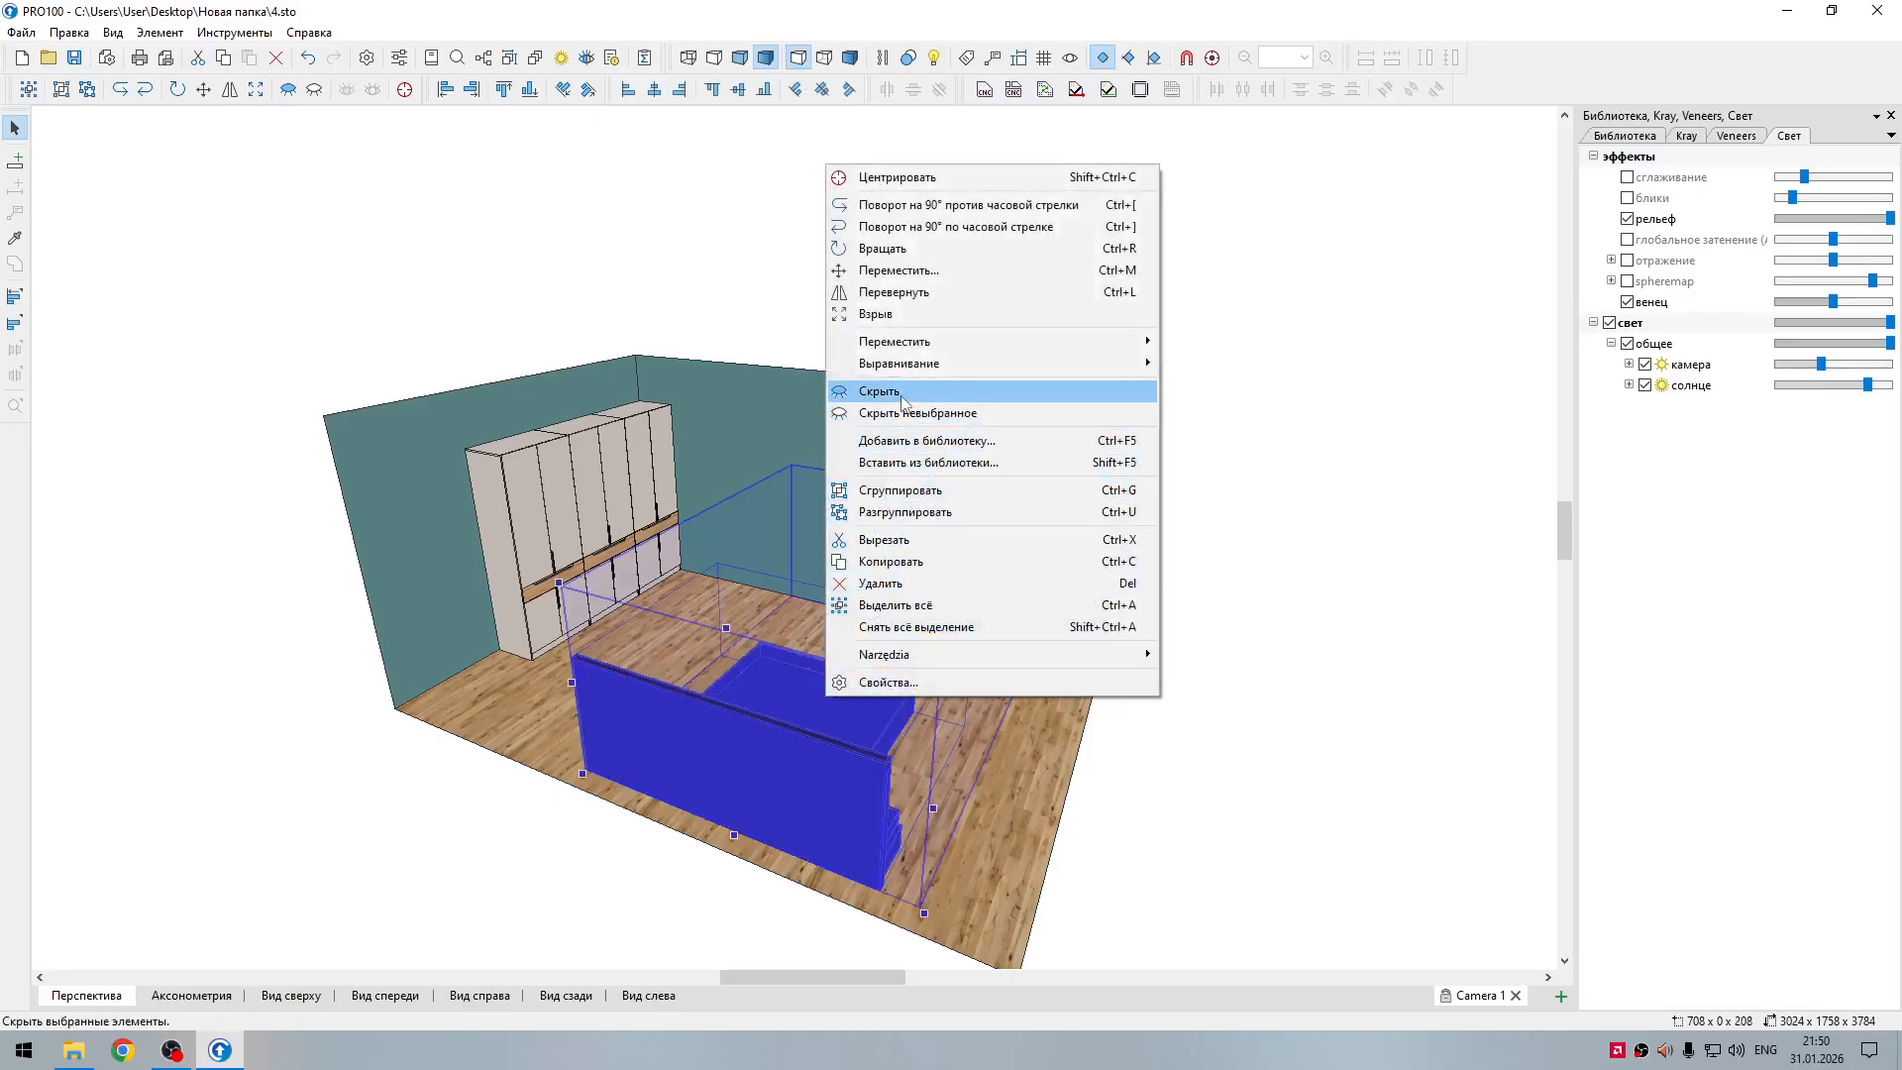
left_click(902, 394)
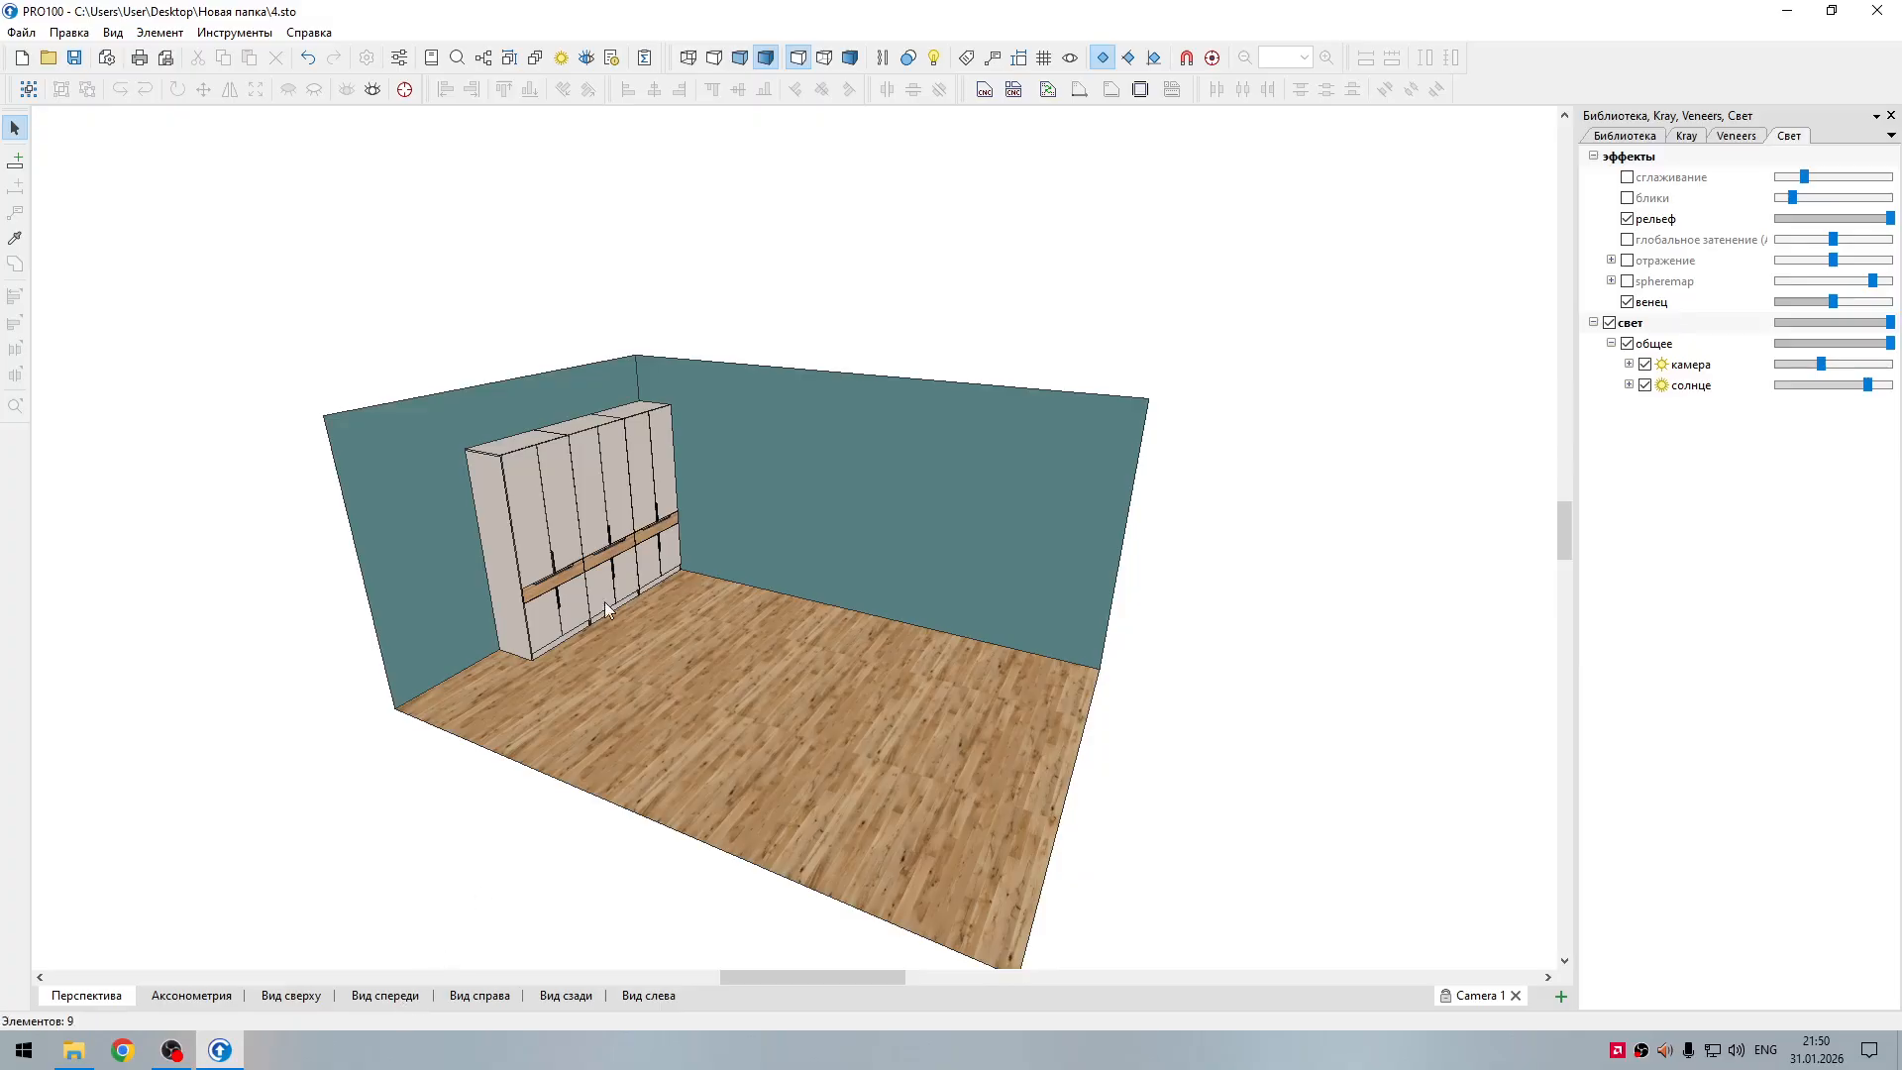
Step: Show the wardrobe's front in the left-side projection and select the whole wardrobe
left_click(392, 996)
left_click(479, 996)
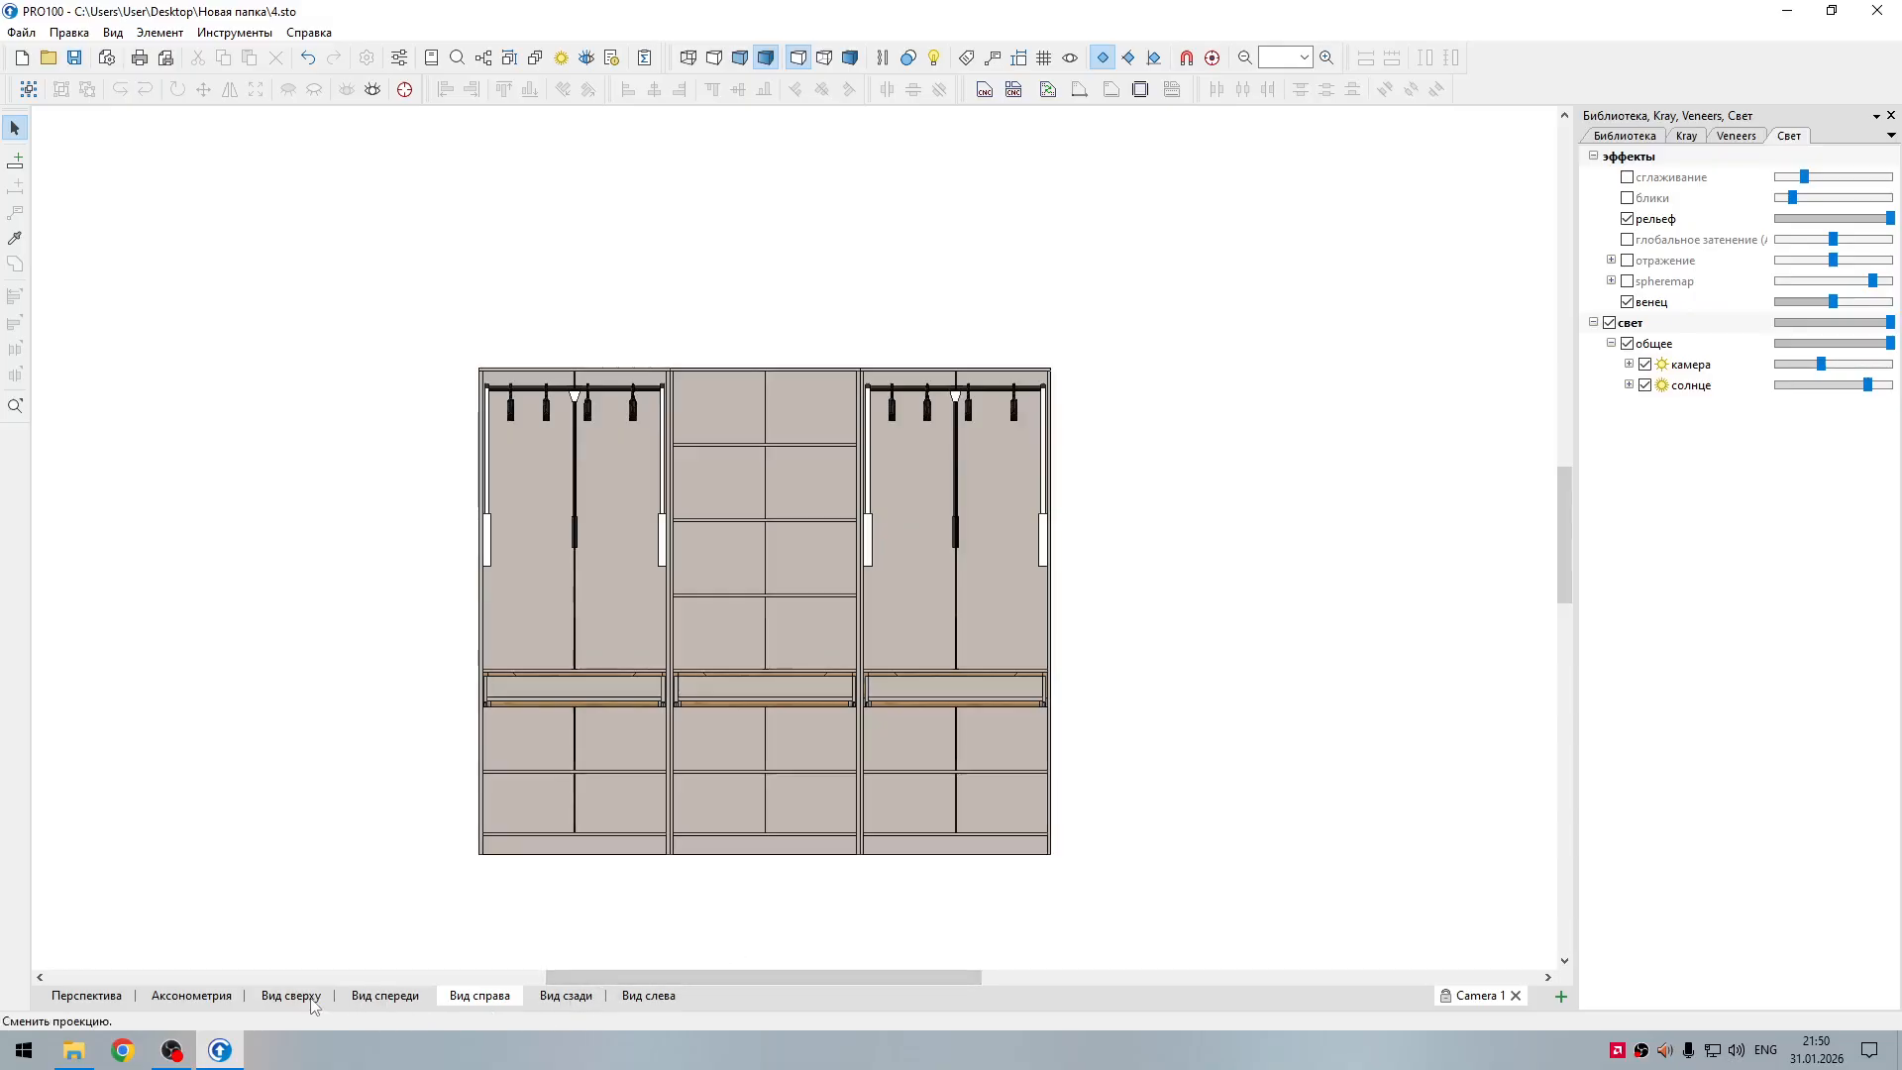
left_click(566, 997)
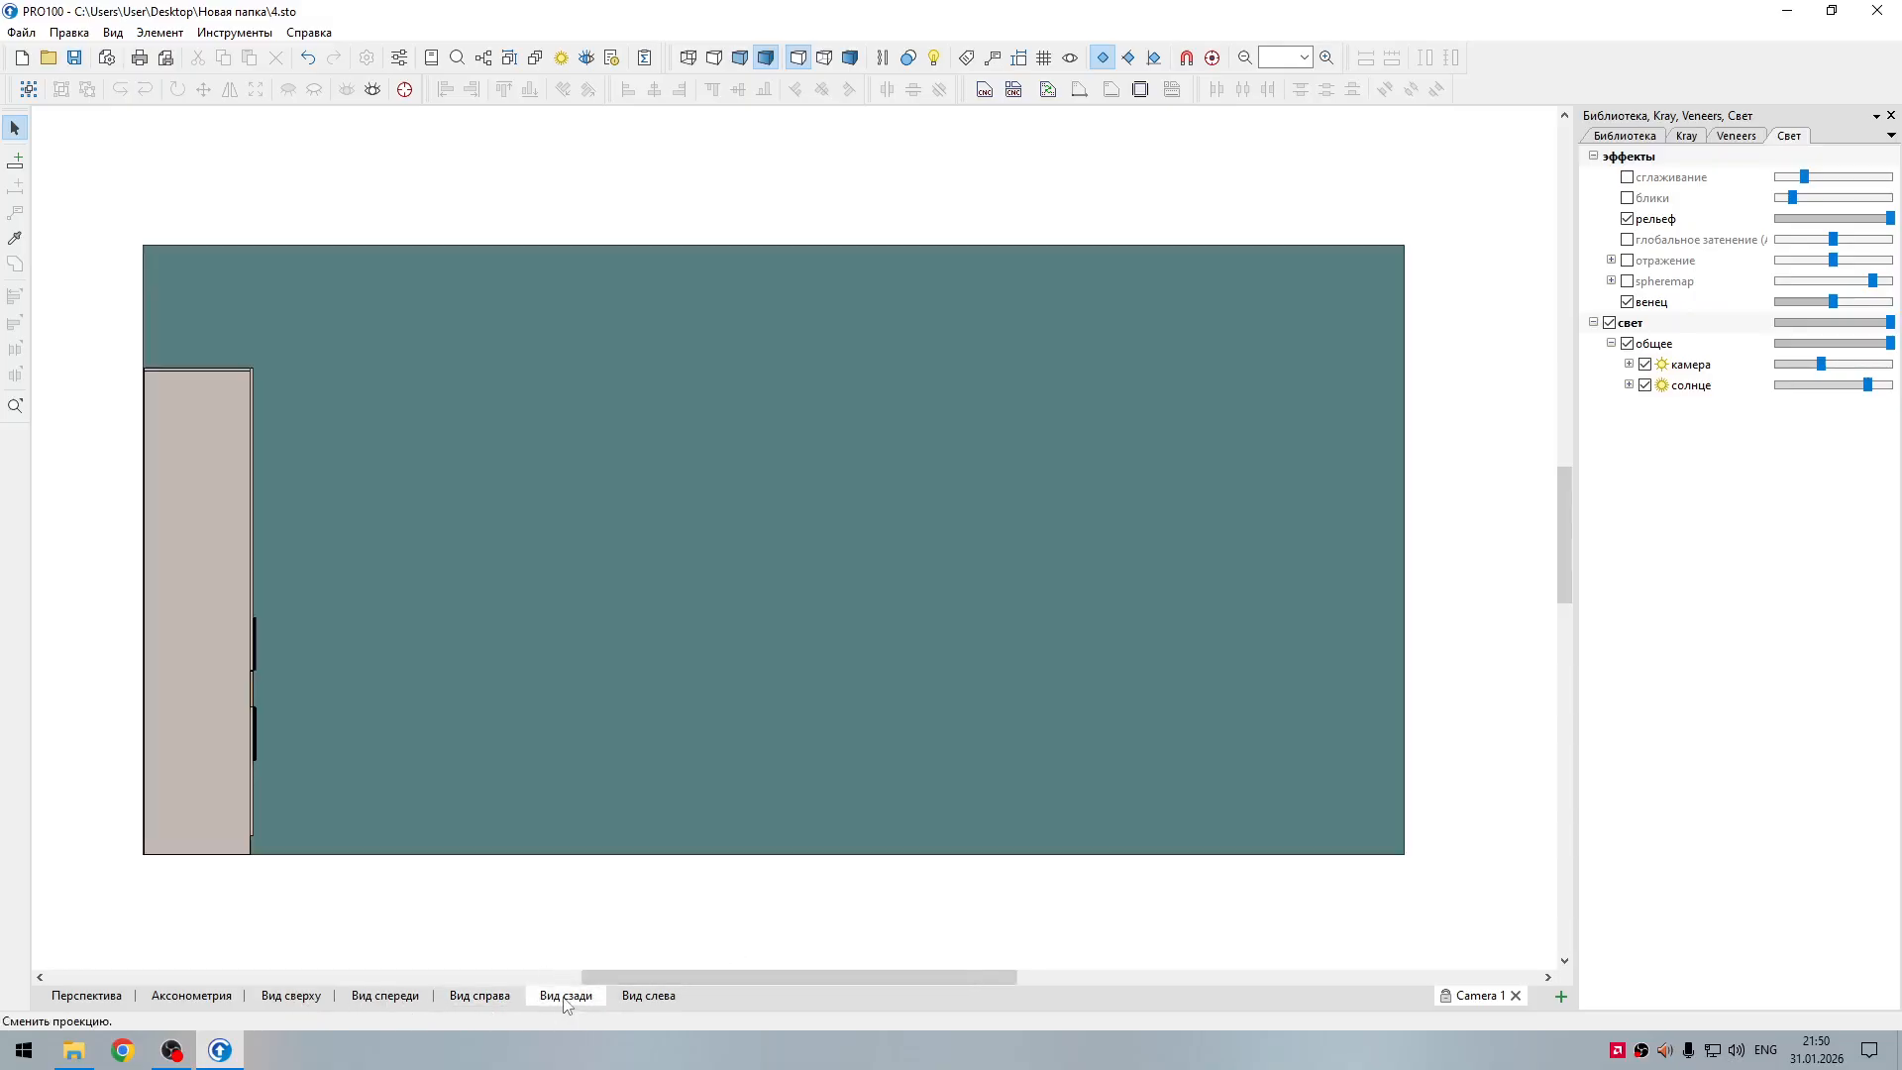
left_click(648, 996)
scroll(783, 894, "up", 1)
scroll(781, 893, "down", 1)
scroll(1025, 850, "up", 2)
left_click(1074, 813)
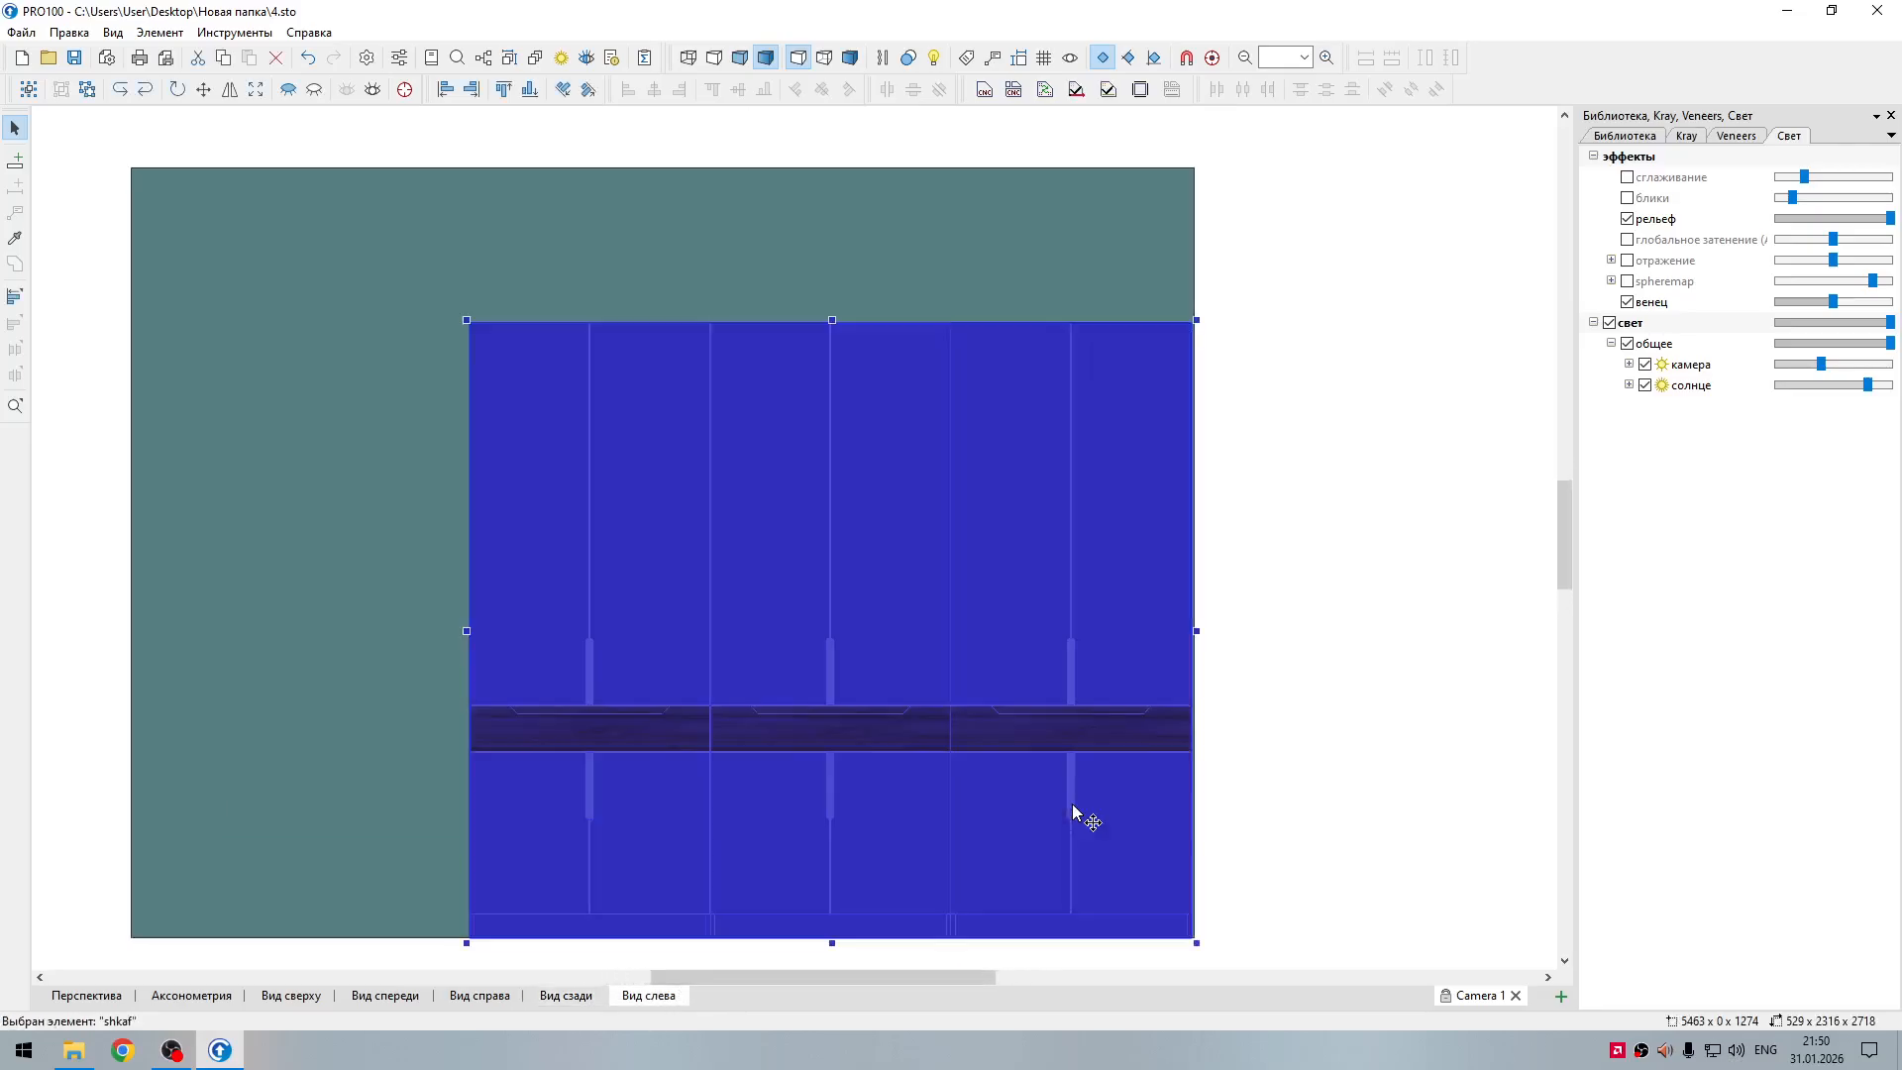
Step: Delete all upper and lower doors of the wardrobe's three sections together with their selected handles
left_click(590, 793)
left_click(579, 822, "shift")
left_click(624, 827, "shift")
left_click(610, 694, "shift")
left_click(557, 670, "shift")
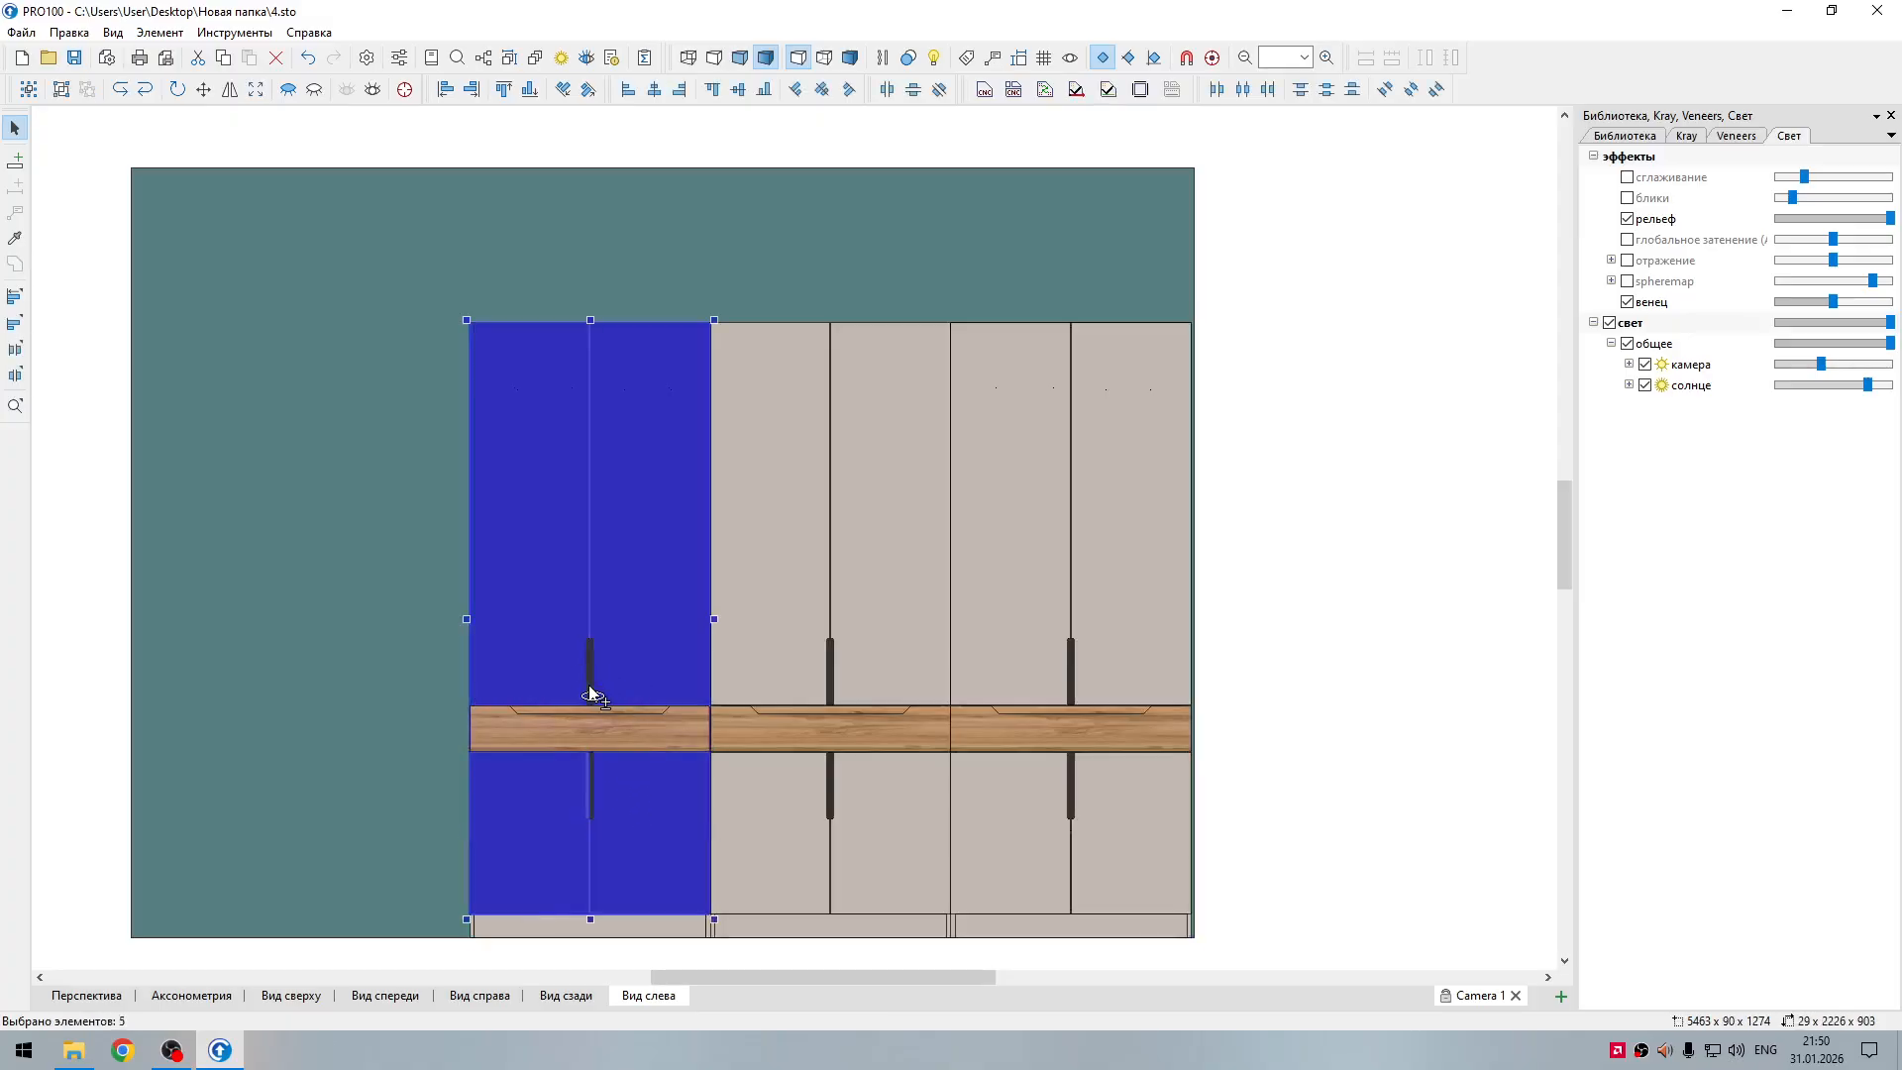
left_click(789, 636, "shift")
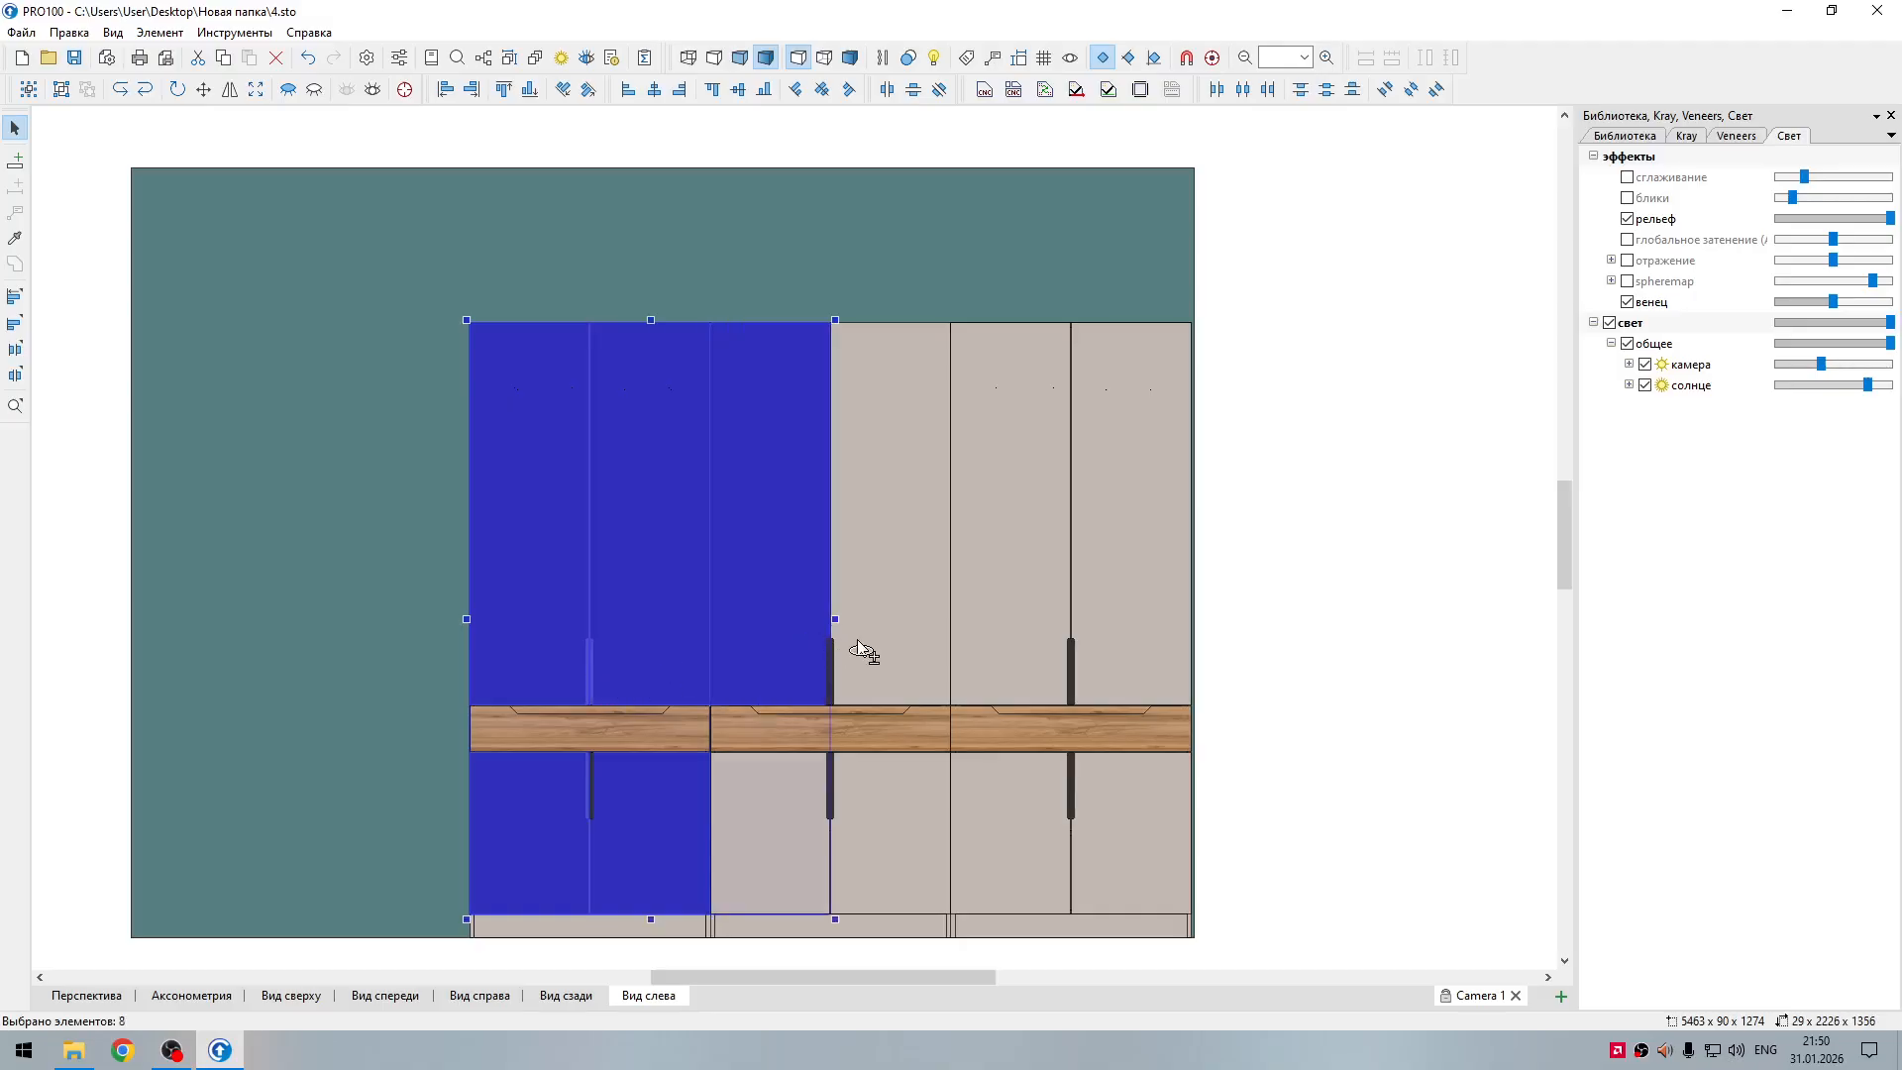
left_click(862, 650, "shift")
left_click(829, 669, "shift")
left_click(827, 684, "shift")
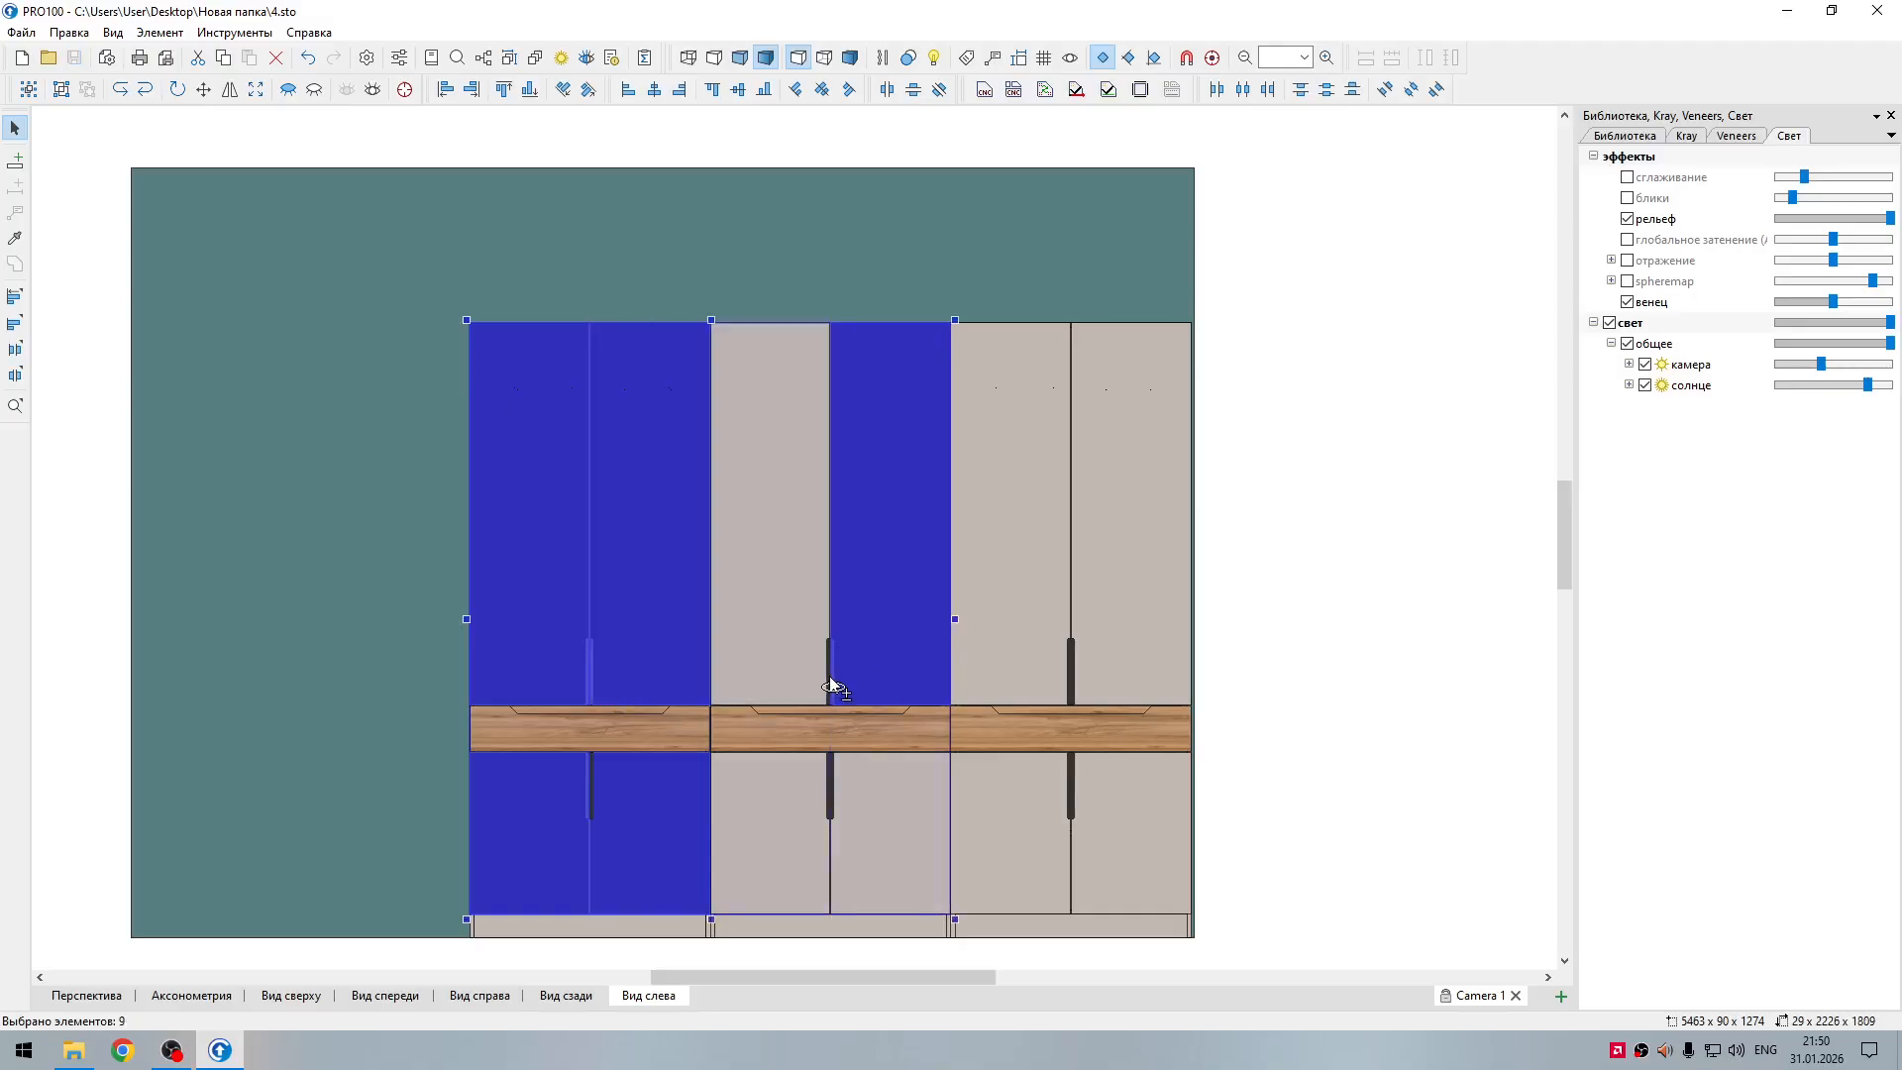
left_click(828, 691, "shift")
left_click(798, 777, "shift")
left_click(860, 788, "shift")
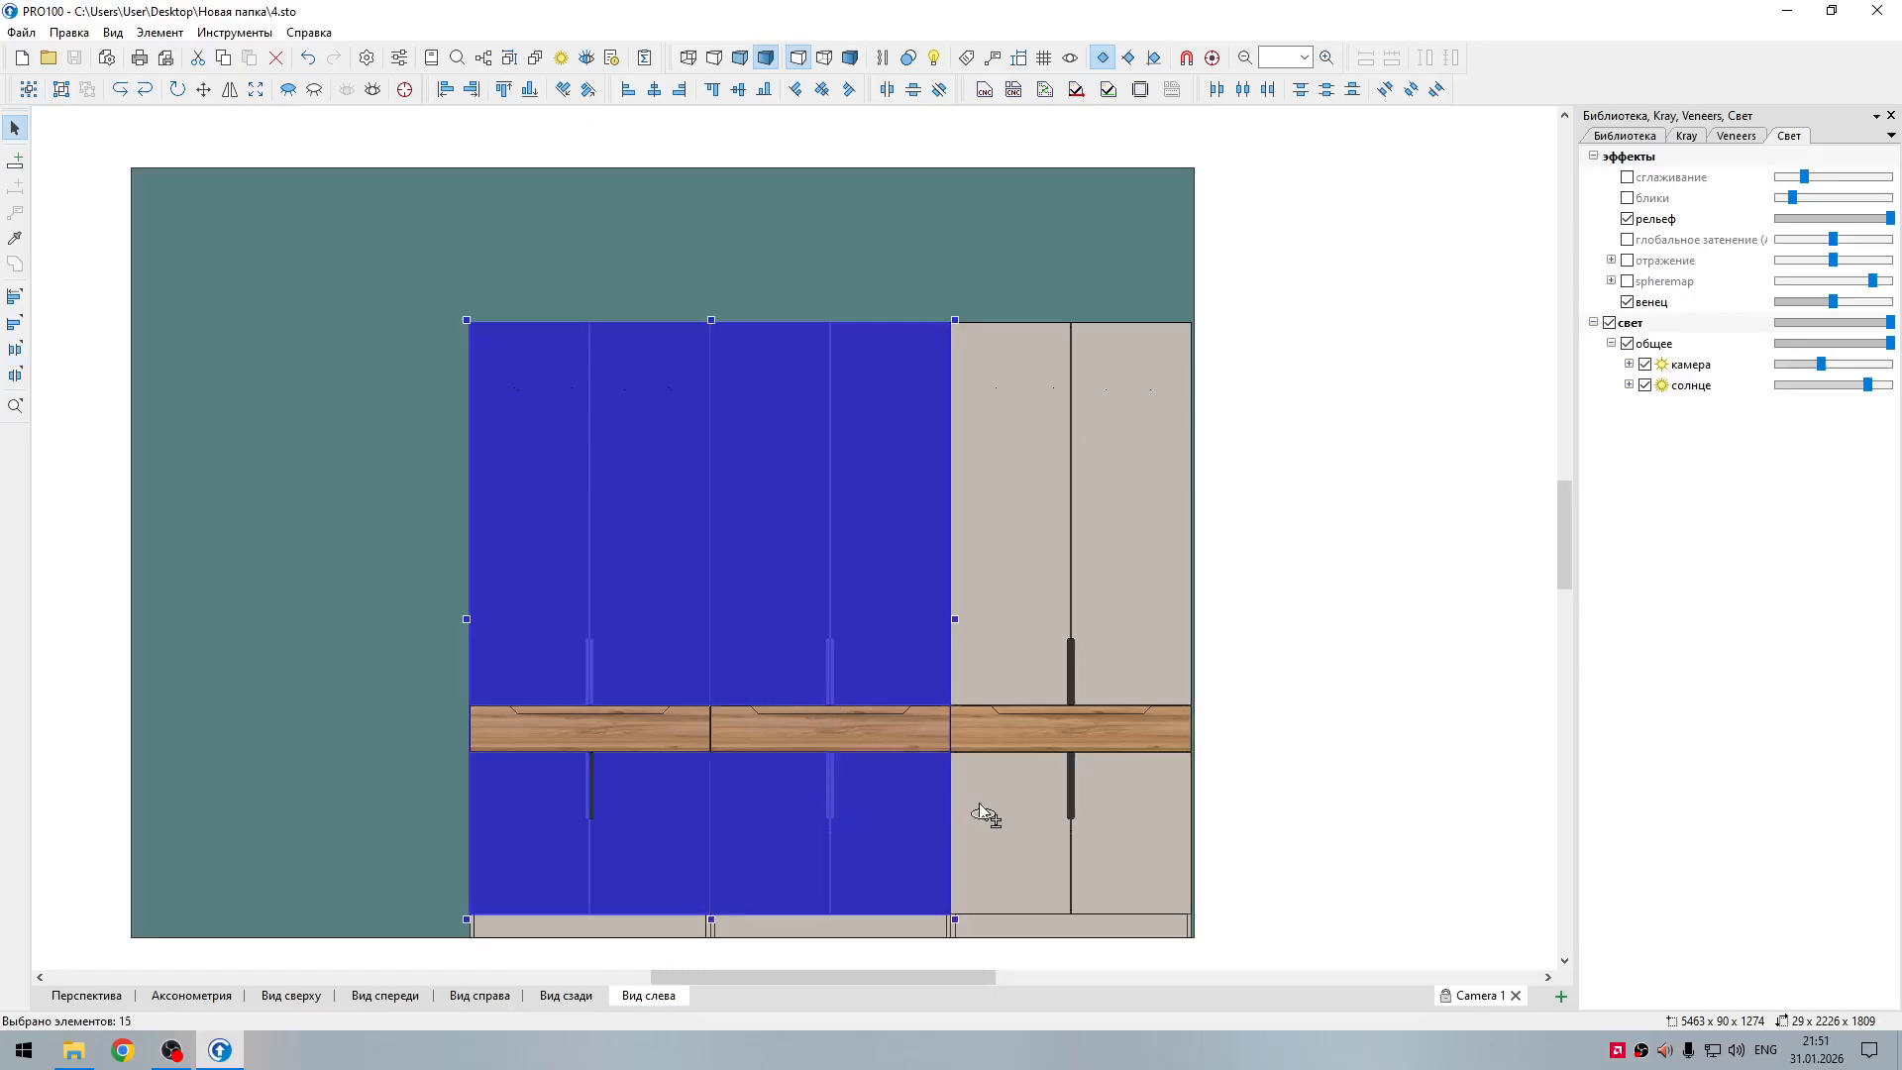
left_click(1030, 804, "shift")
left_click(1080, 808, "shift")
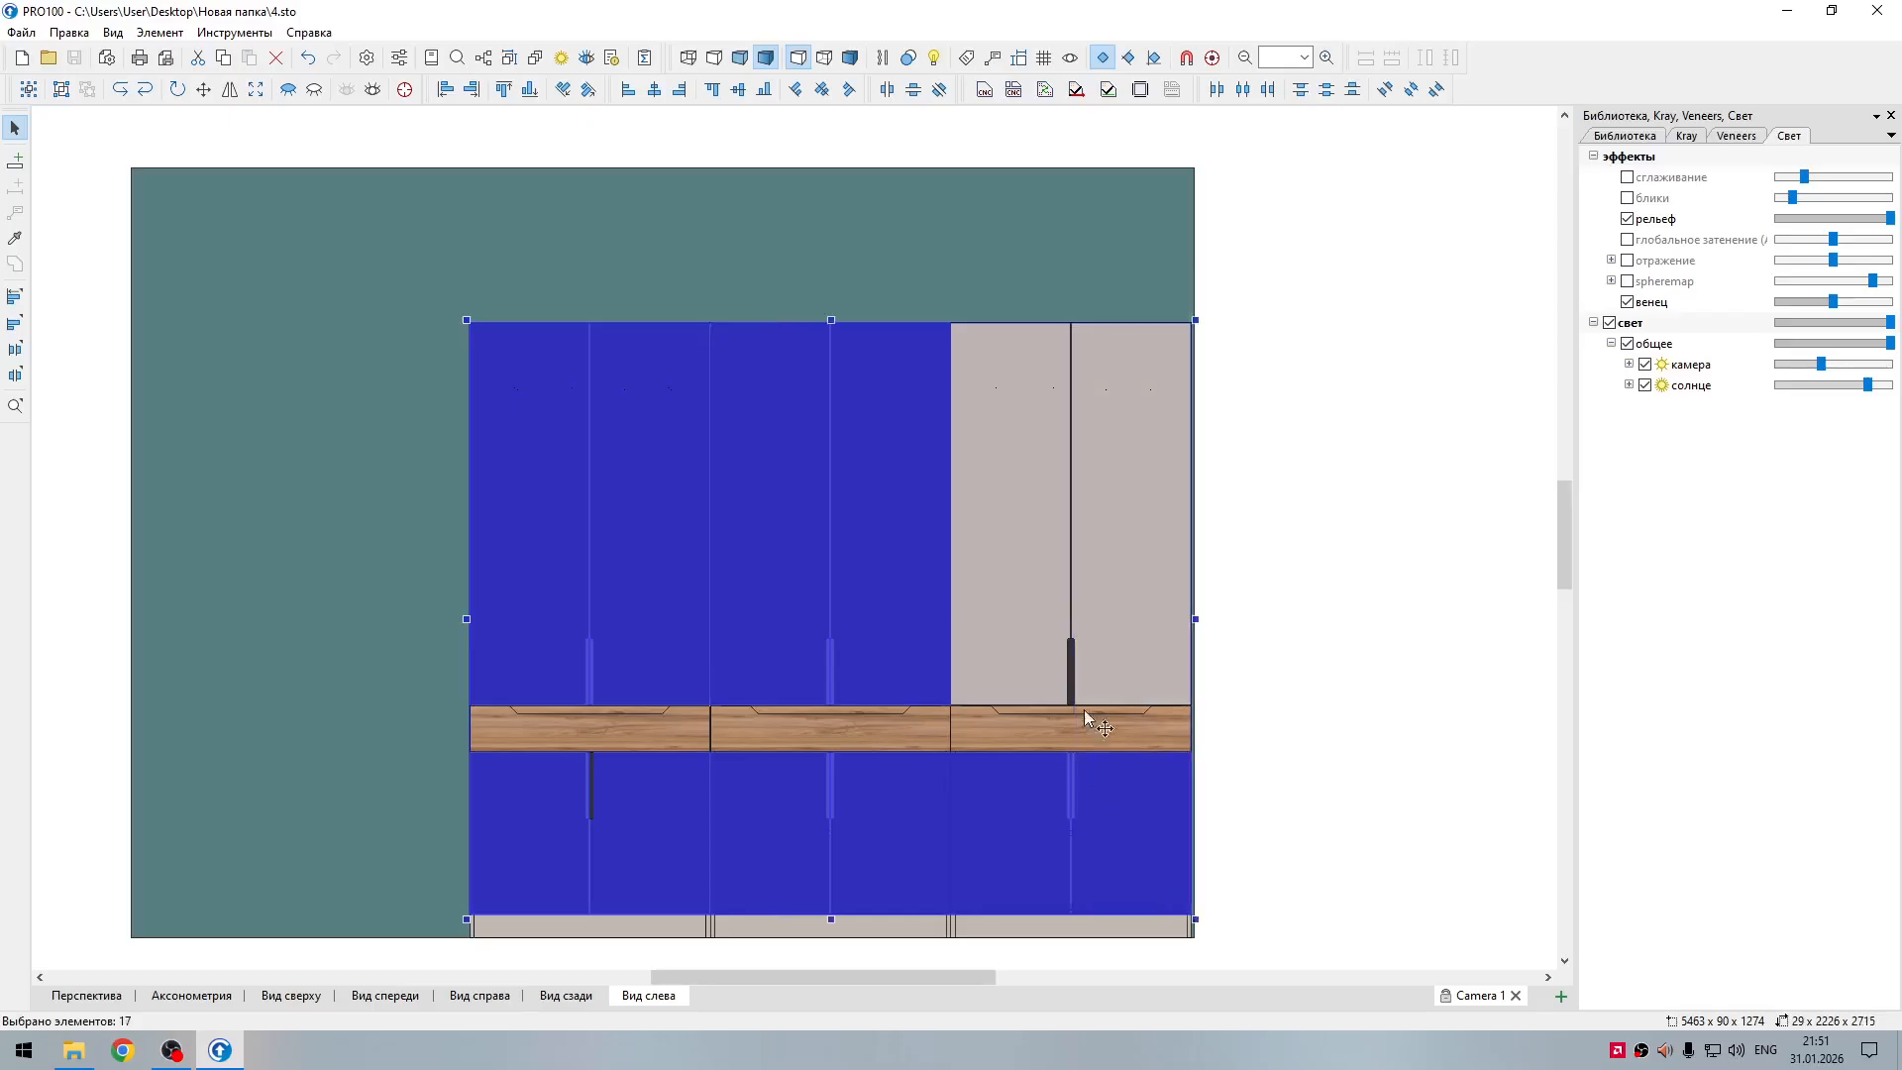
left_click(1084, 698, "shift")
left_click(1065, 697, "shift")
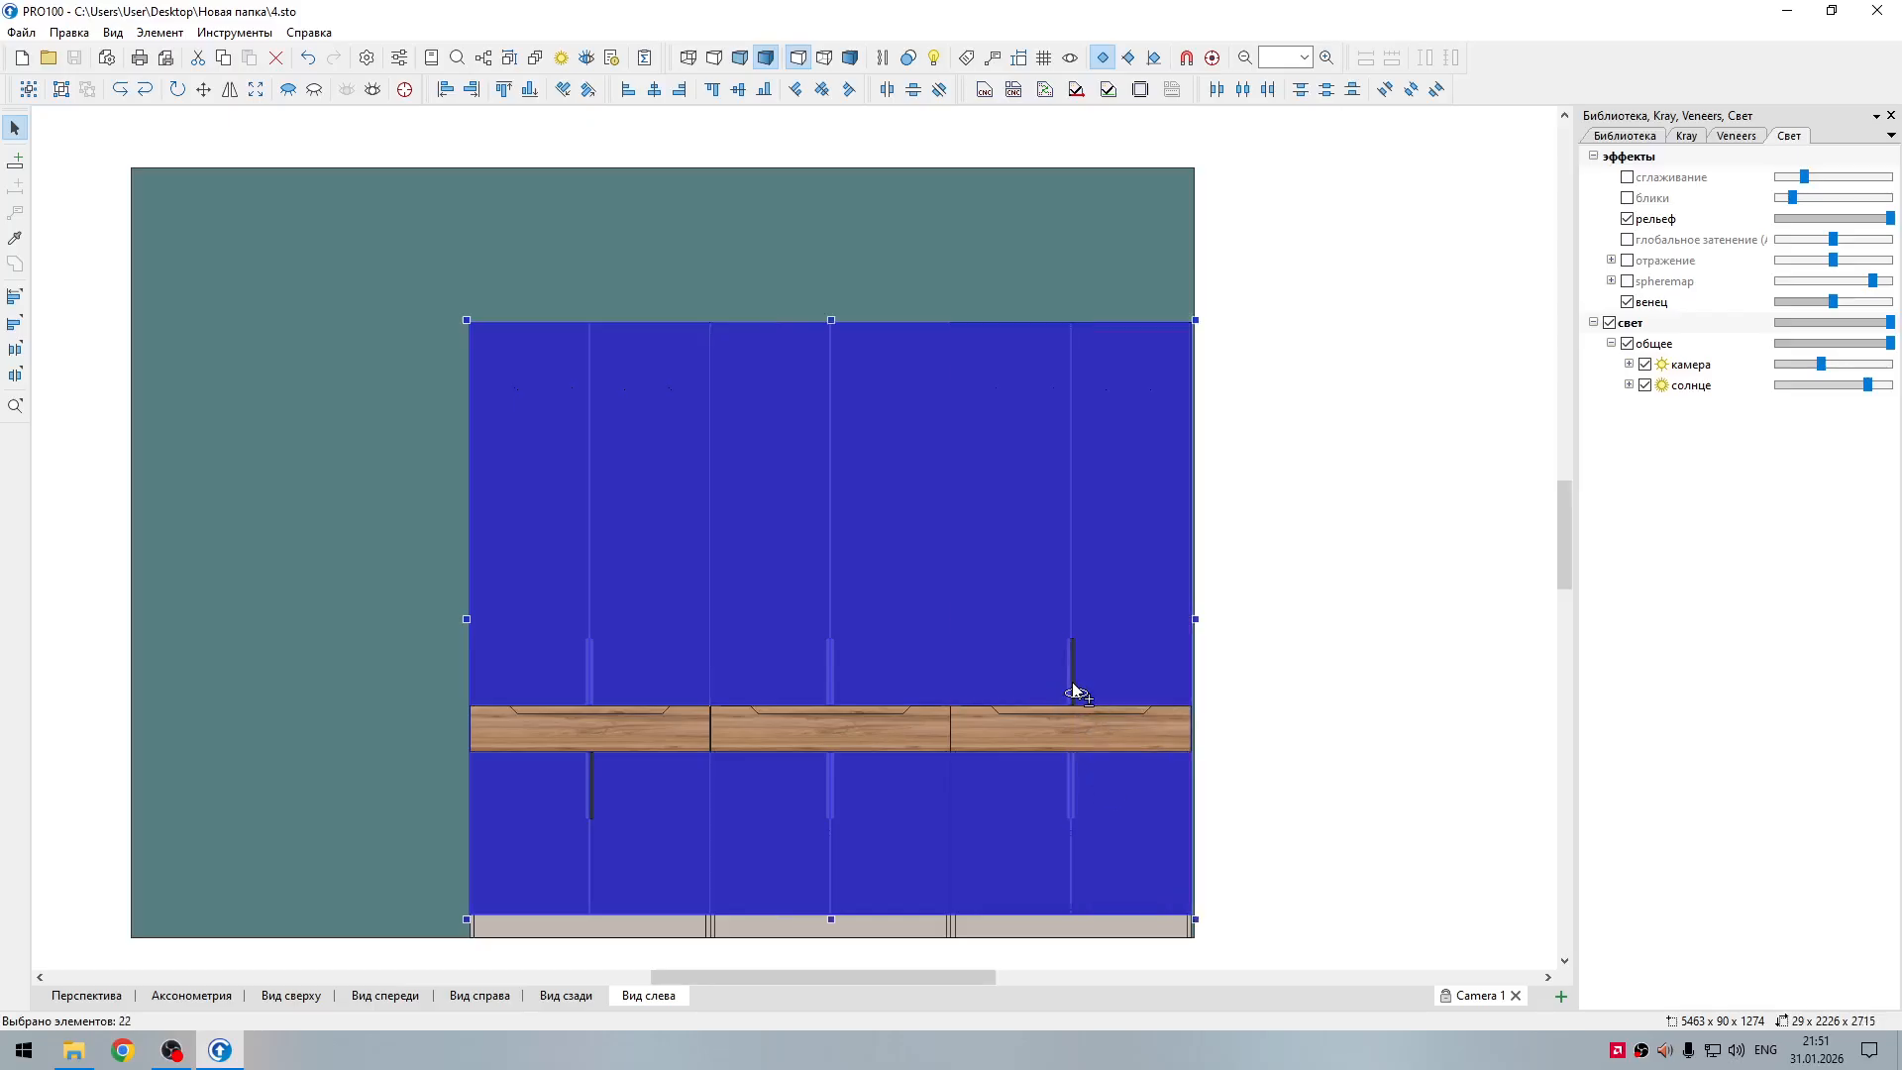
key("Delete")
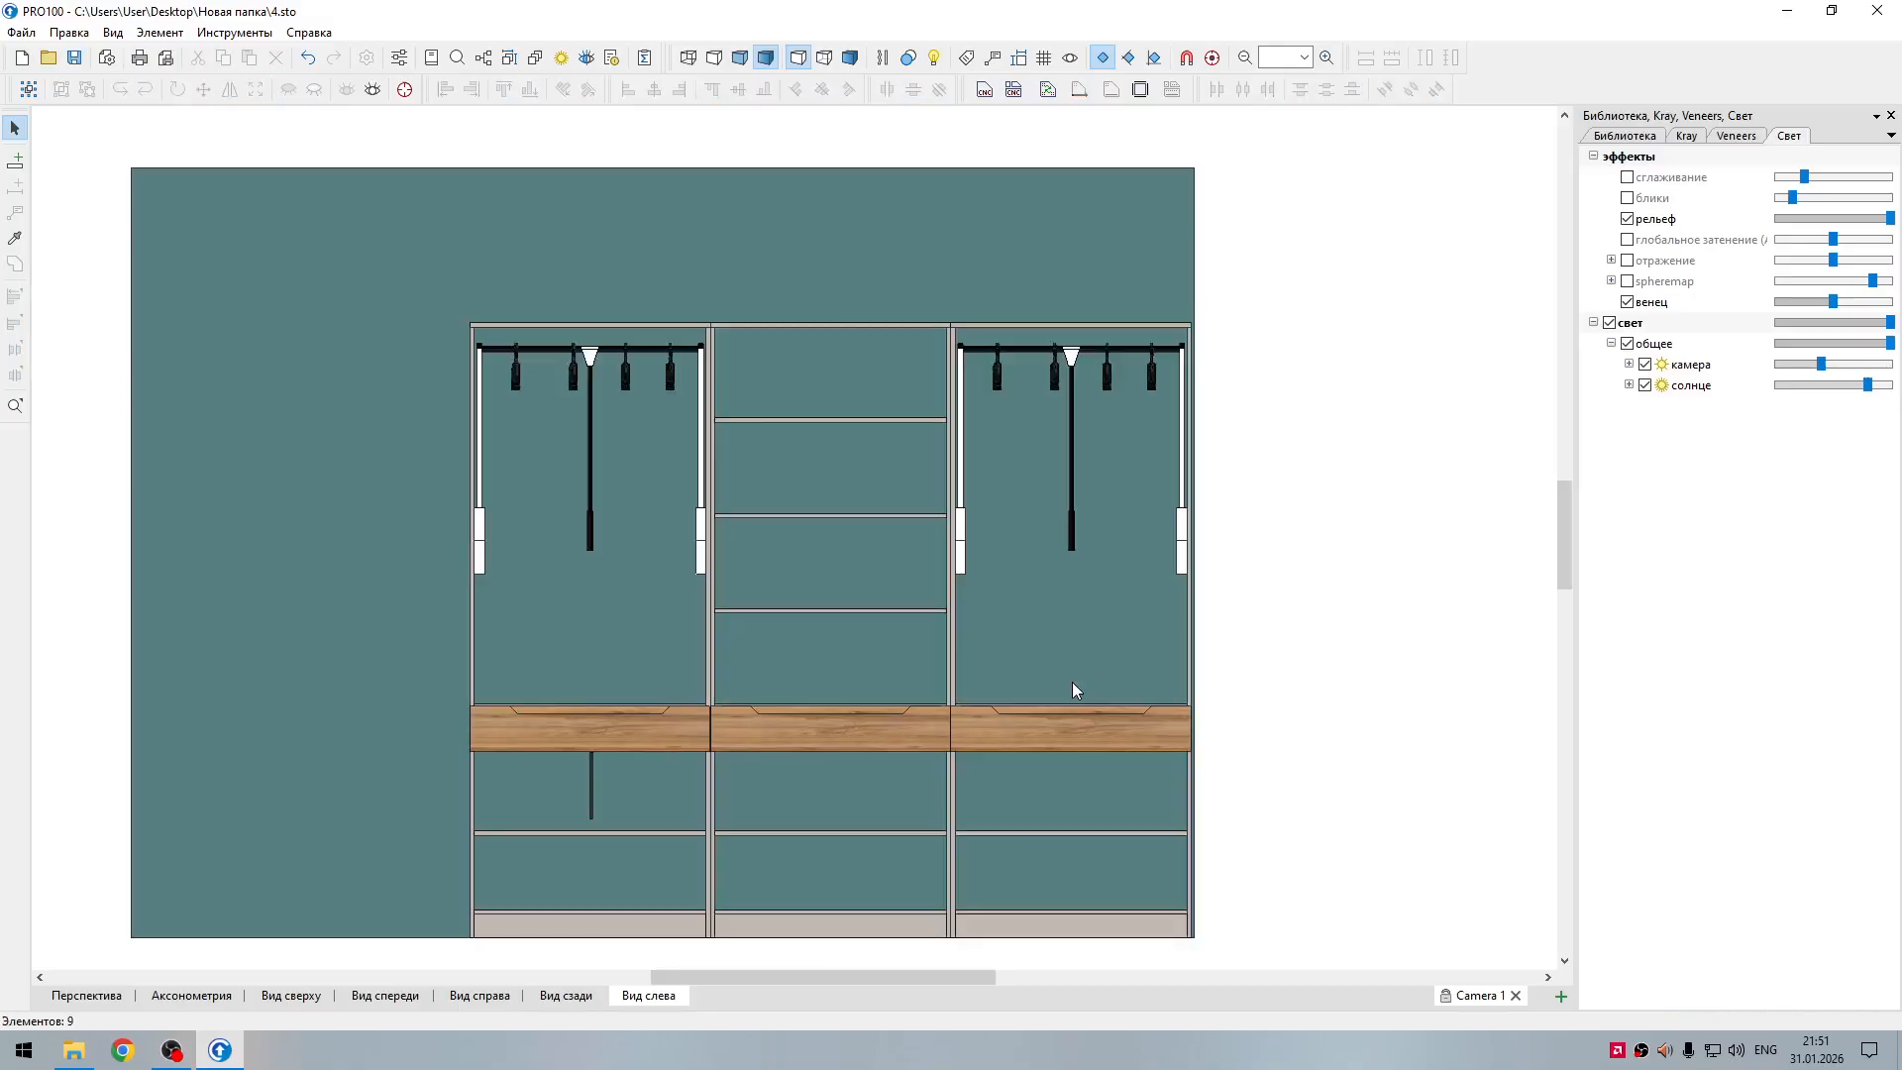
Step: Delete the three wooden drawer fronts and the leftover handle in the wardrobe's left section
left_click(1061, 739)
left_click(872, 734, "shift")
left_click(694, 733, "shift")
key("Escape")
left_click(1057, 730)
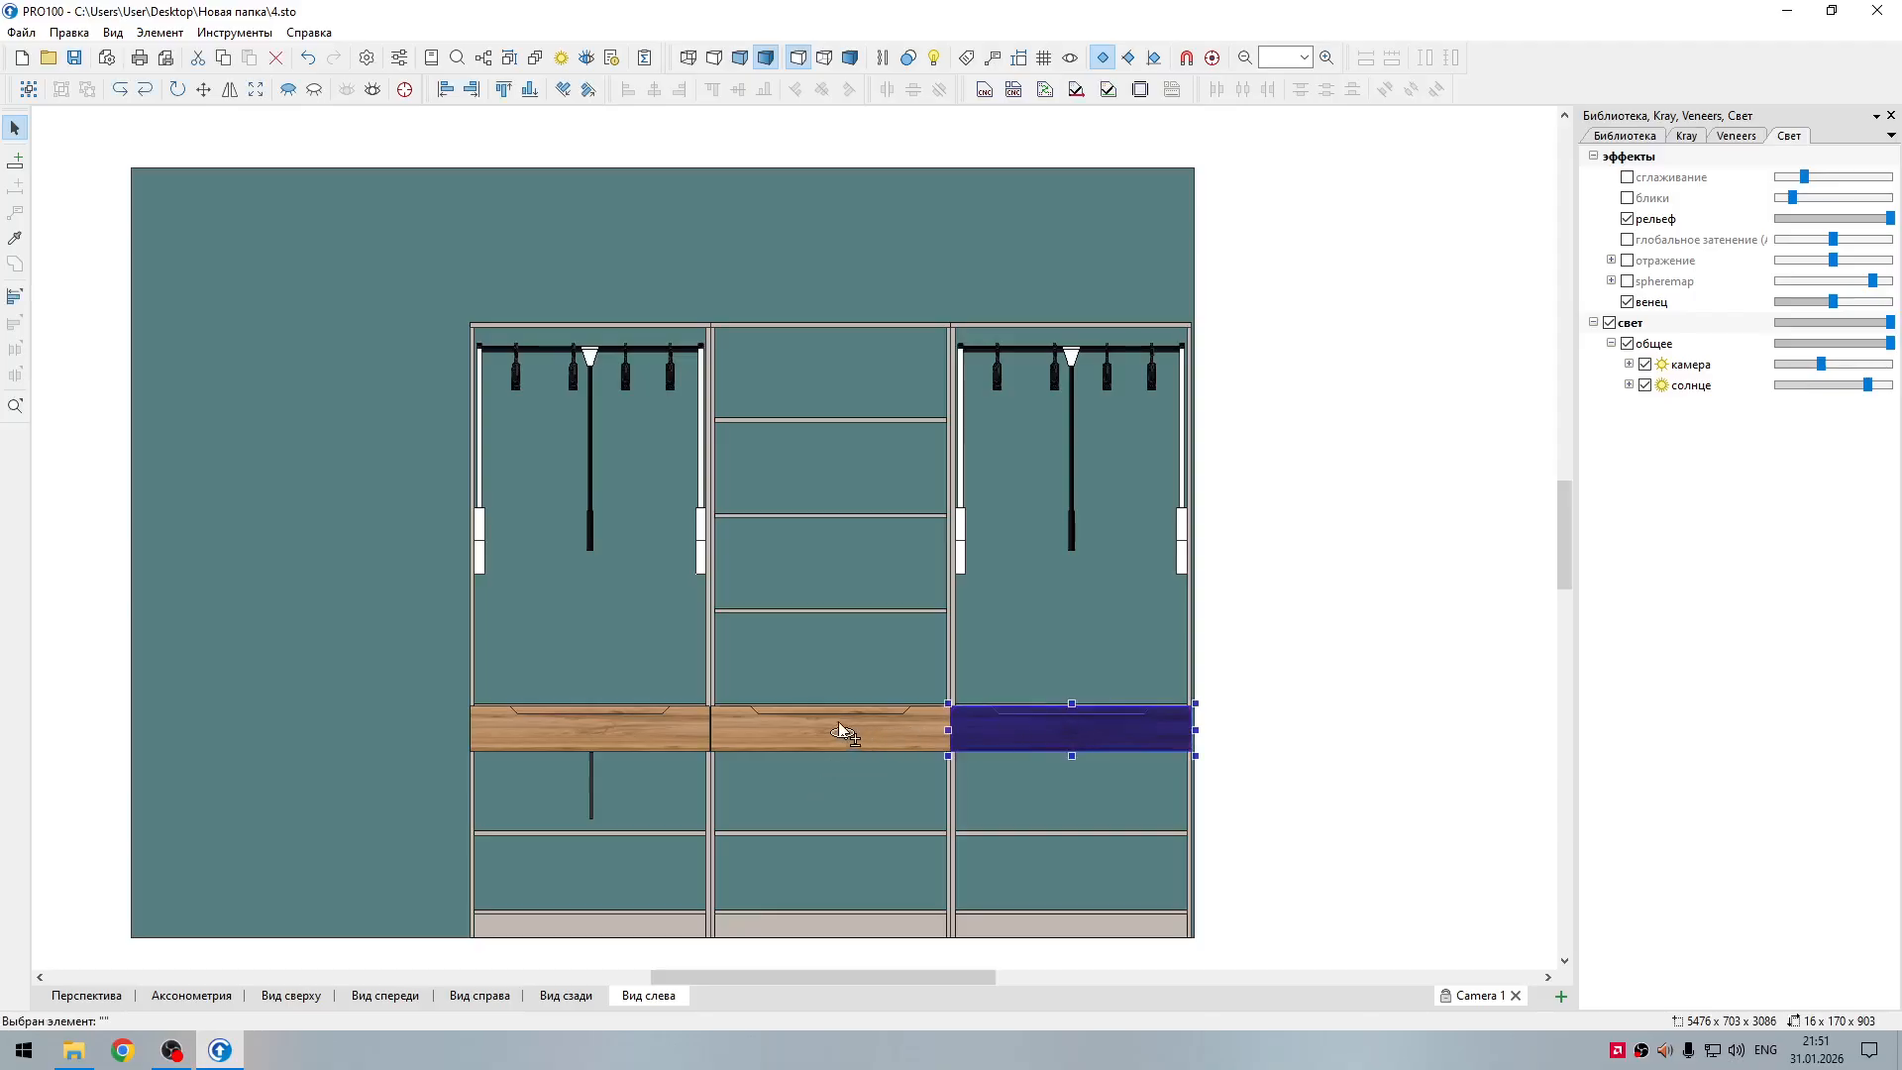
left_click(853, 730, "shift")
left_click(634, 734, "shift")
key("Delete")
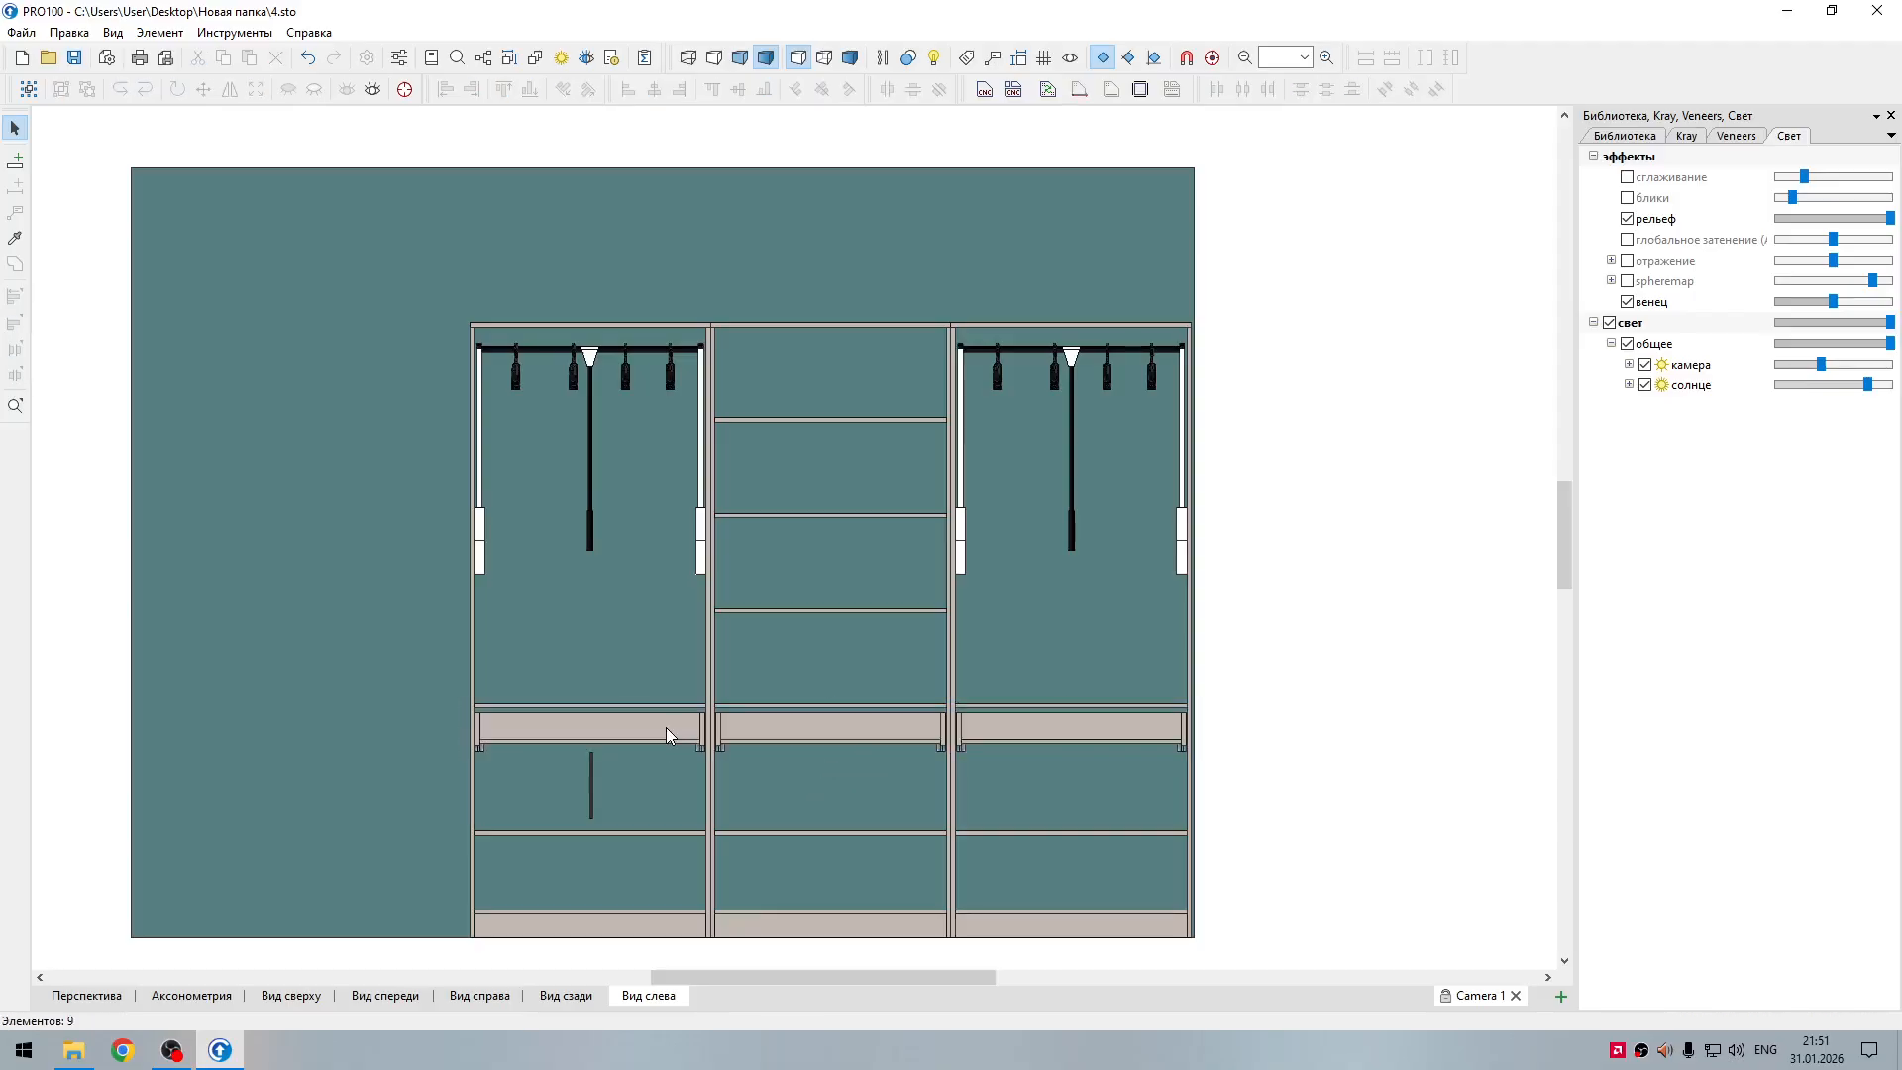
left_click(592, 786)
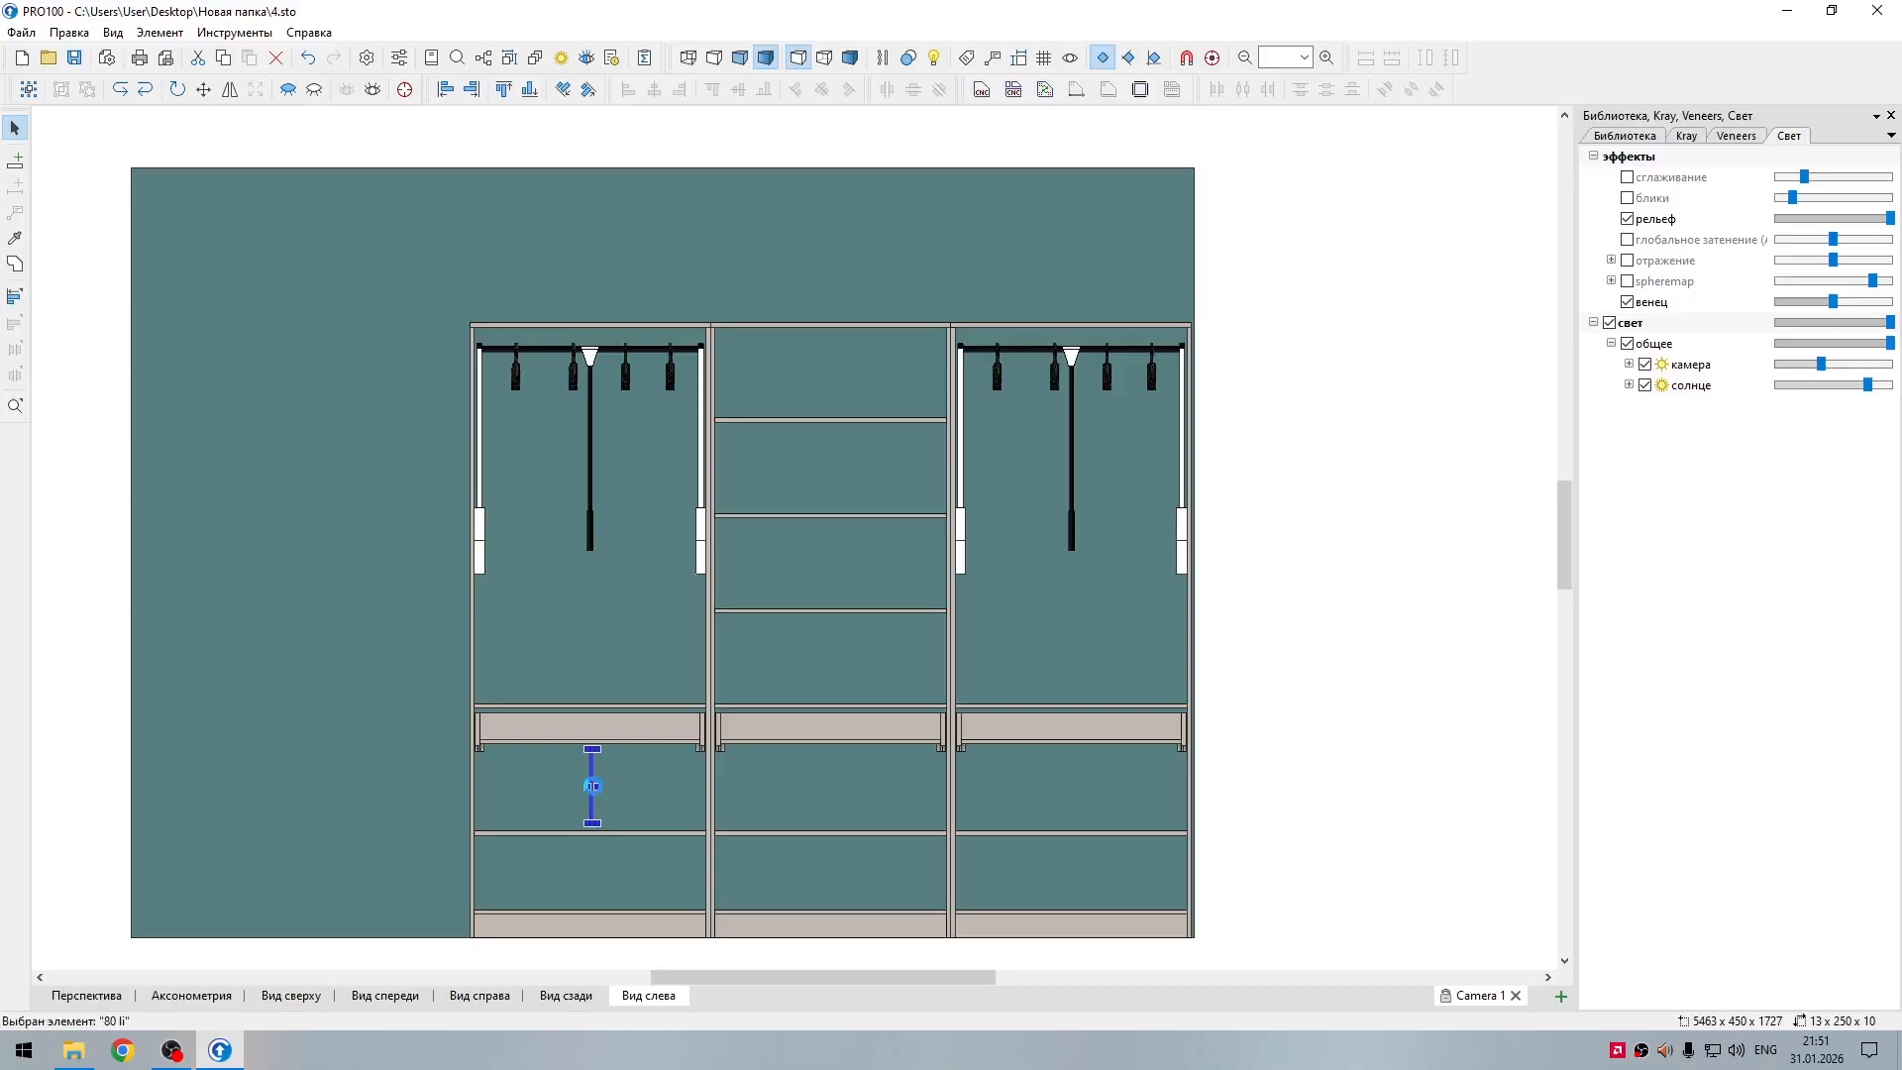
key("Delete")
Step: Clear the wall material in the room properties
double_click(519, 560)
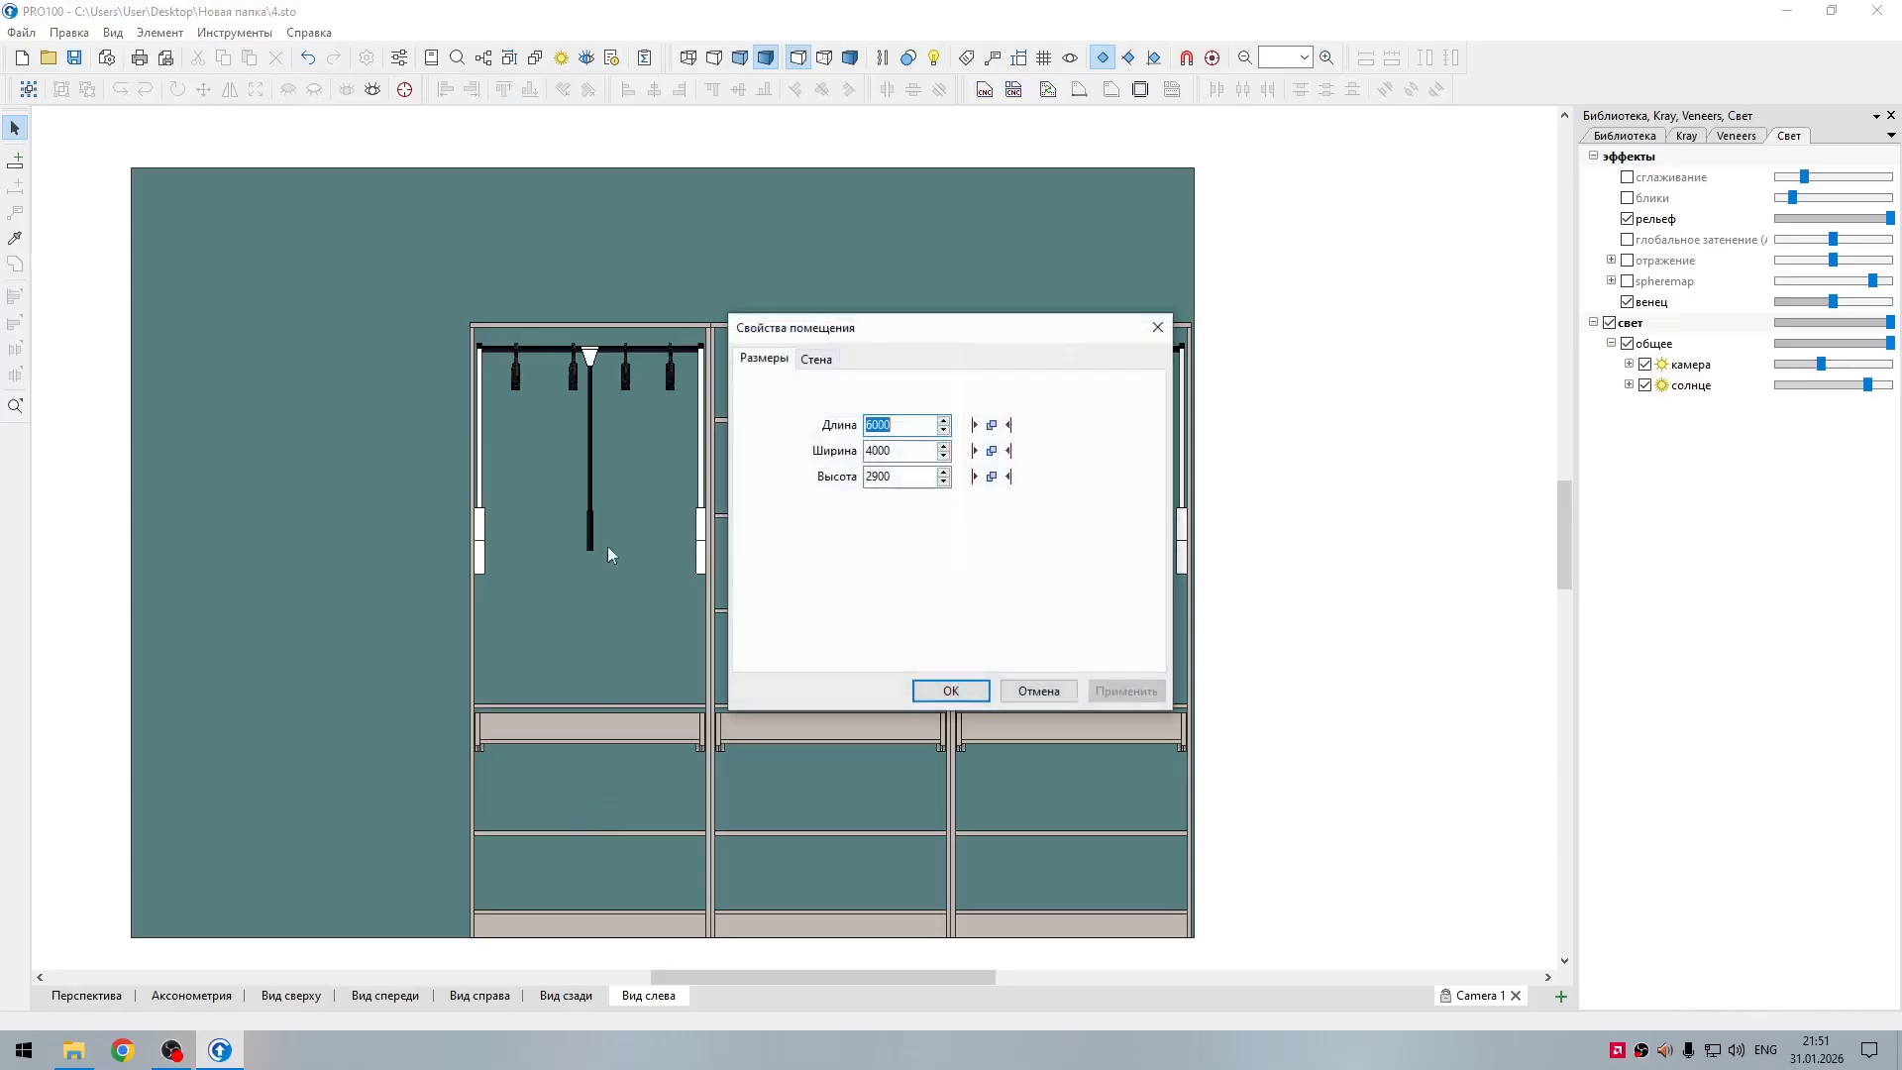
left_click(816, 357)
left_click(877, 611)
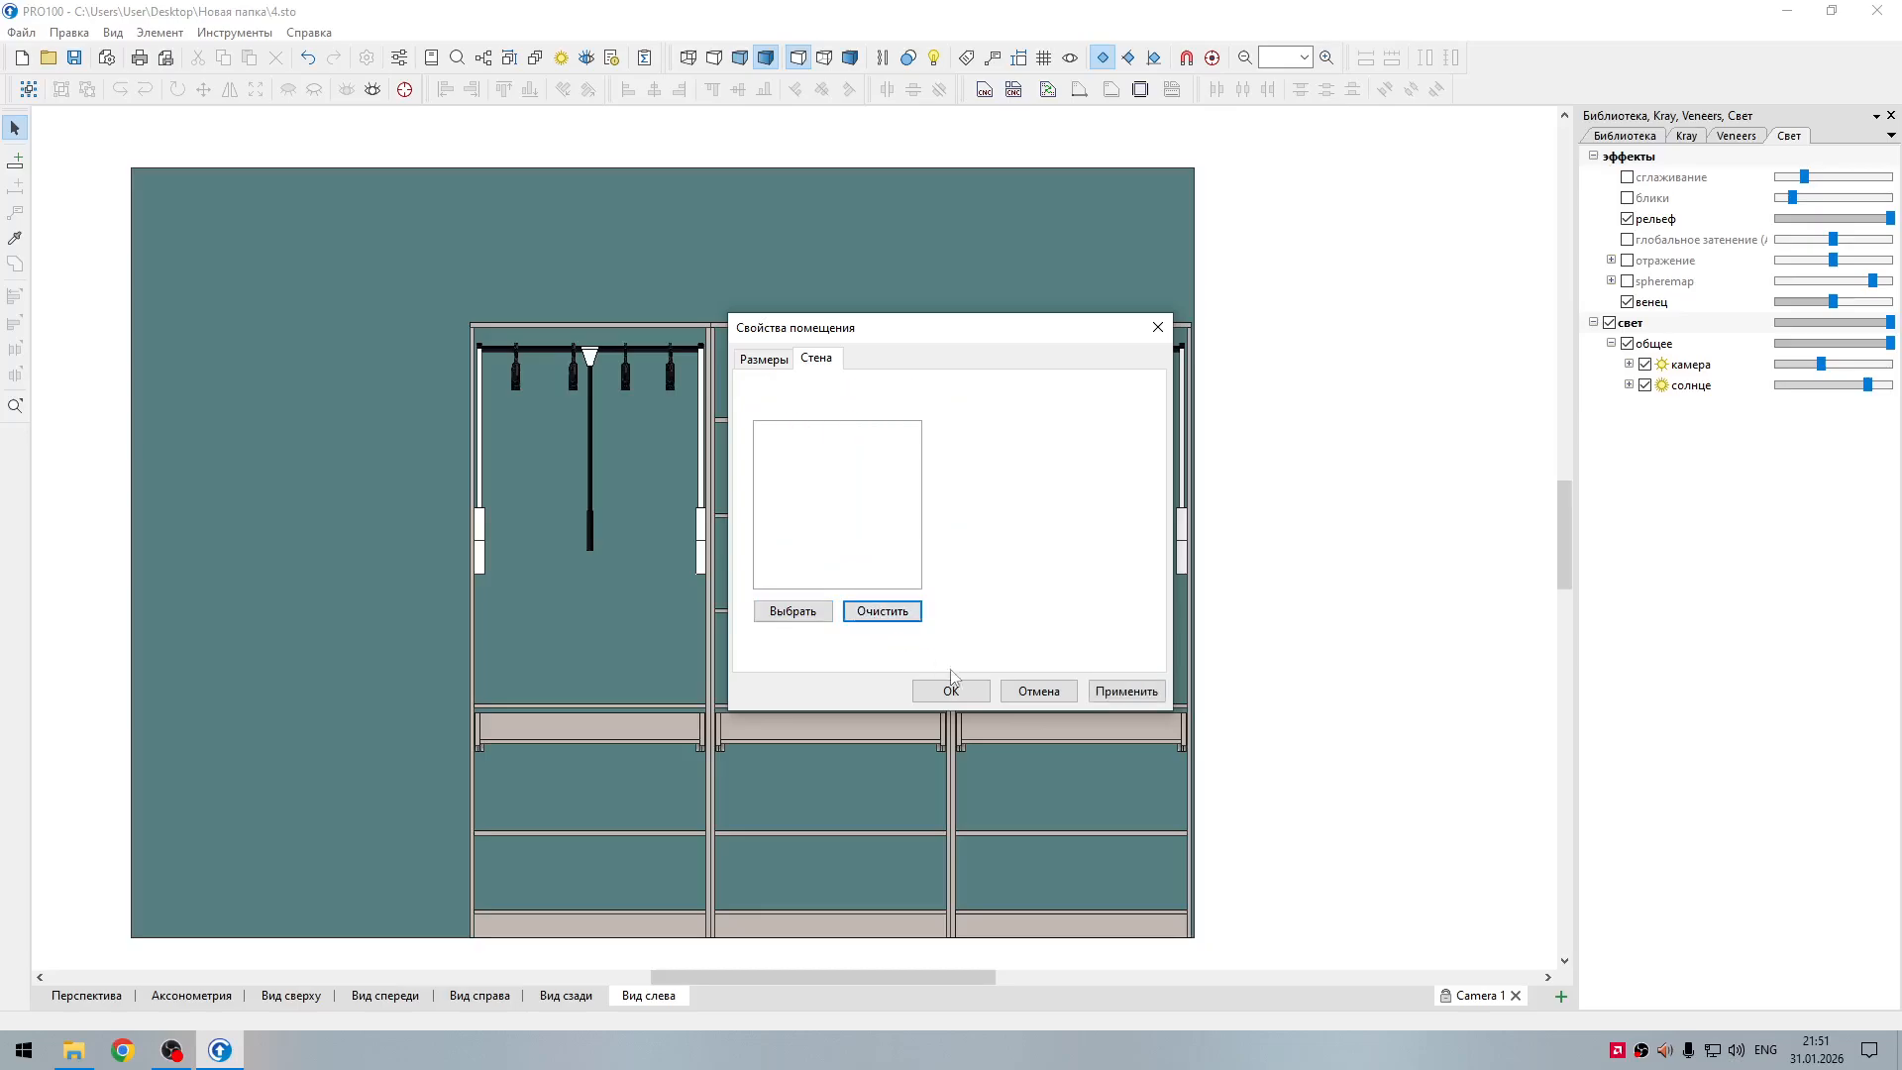
left_click(951, 690)
scroll(1209, 564, "down", 3)
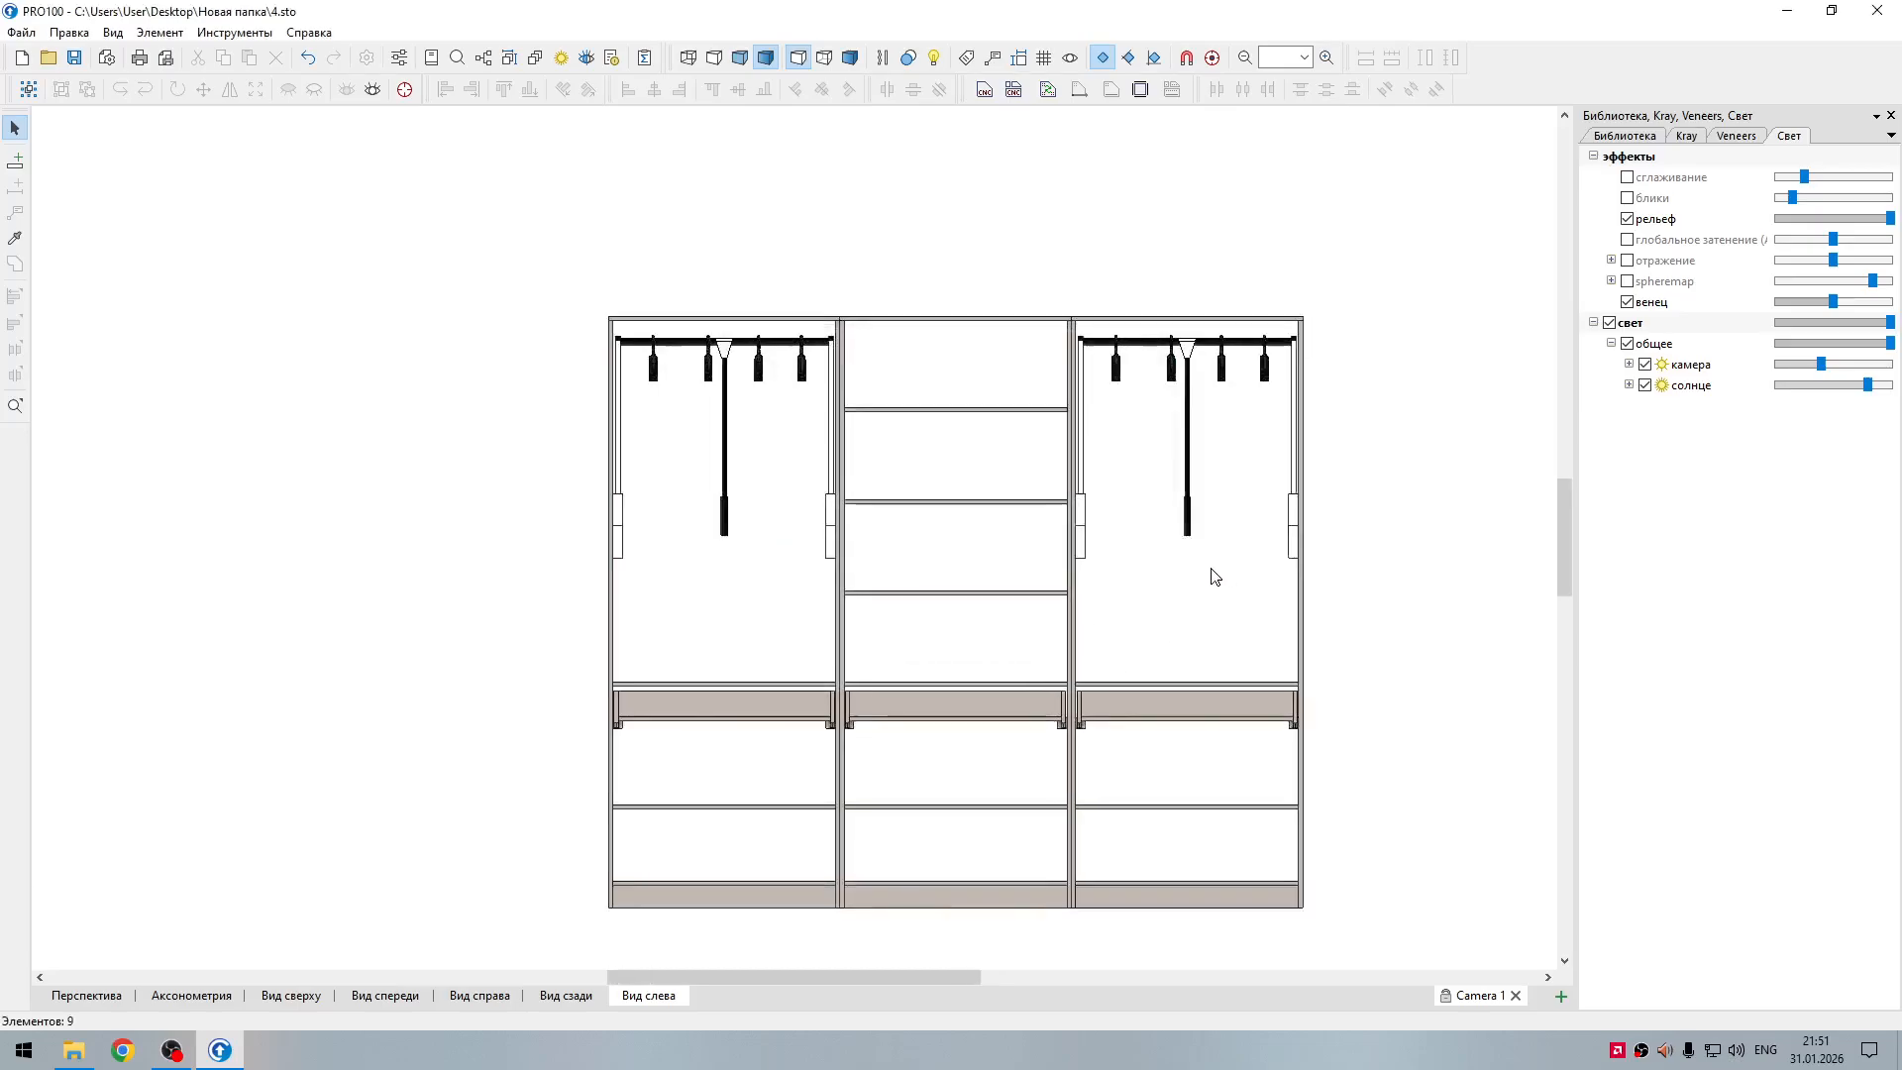
Step: Ungroup the wardrobe and move its left section away from the other two, leaving a wide gap
middle_click_drag(1189, 586, 1307, 563)
left_click(904, 681)
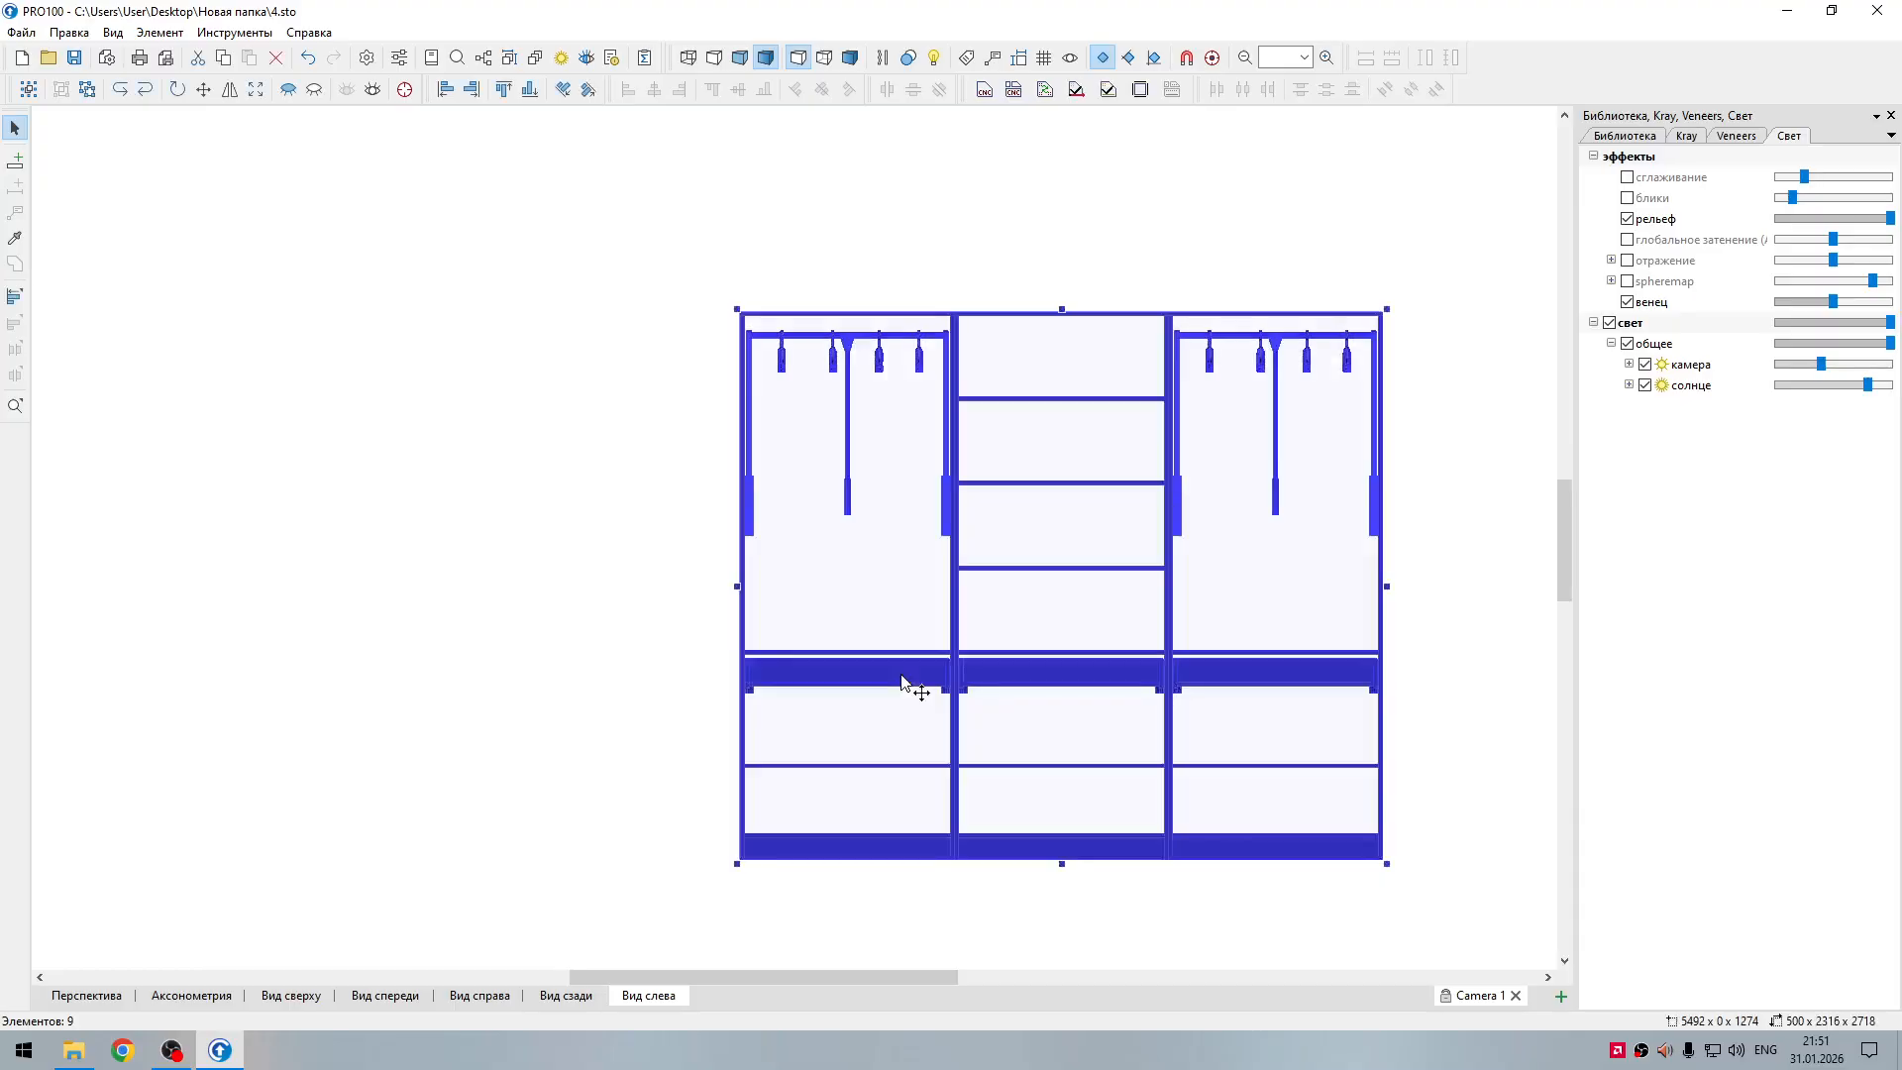
right_click(905, 677)
left_click(997, 493)
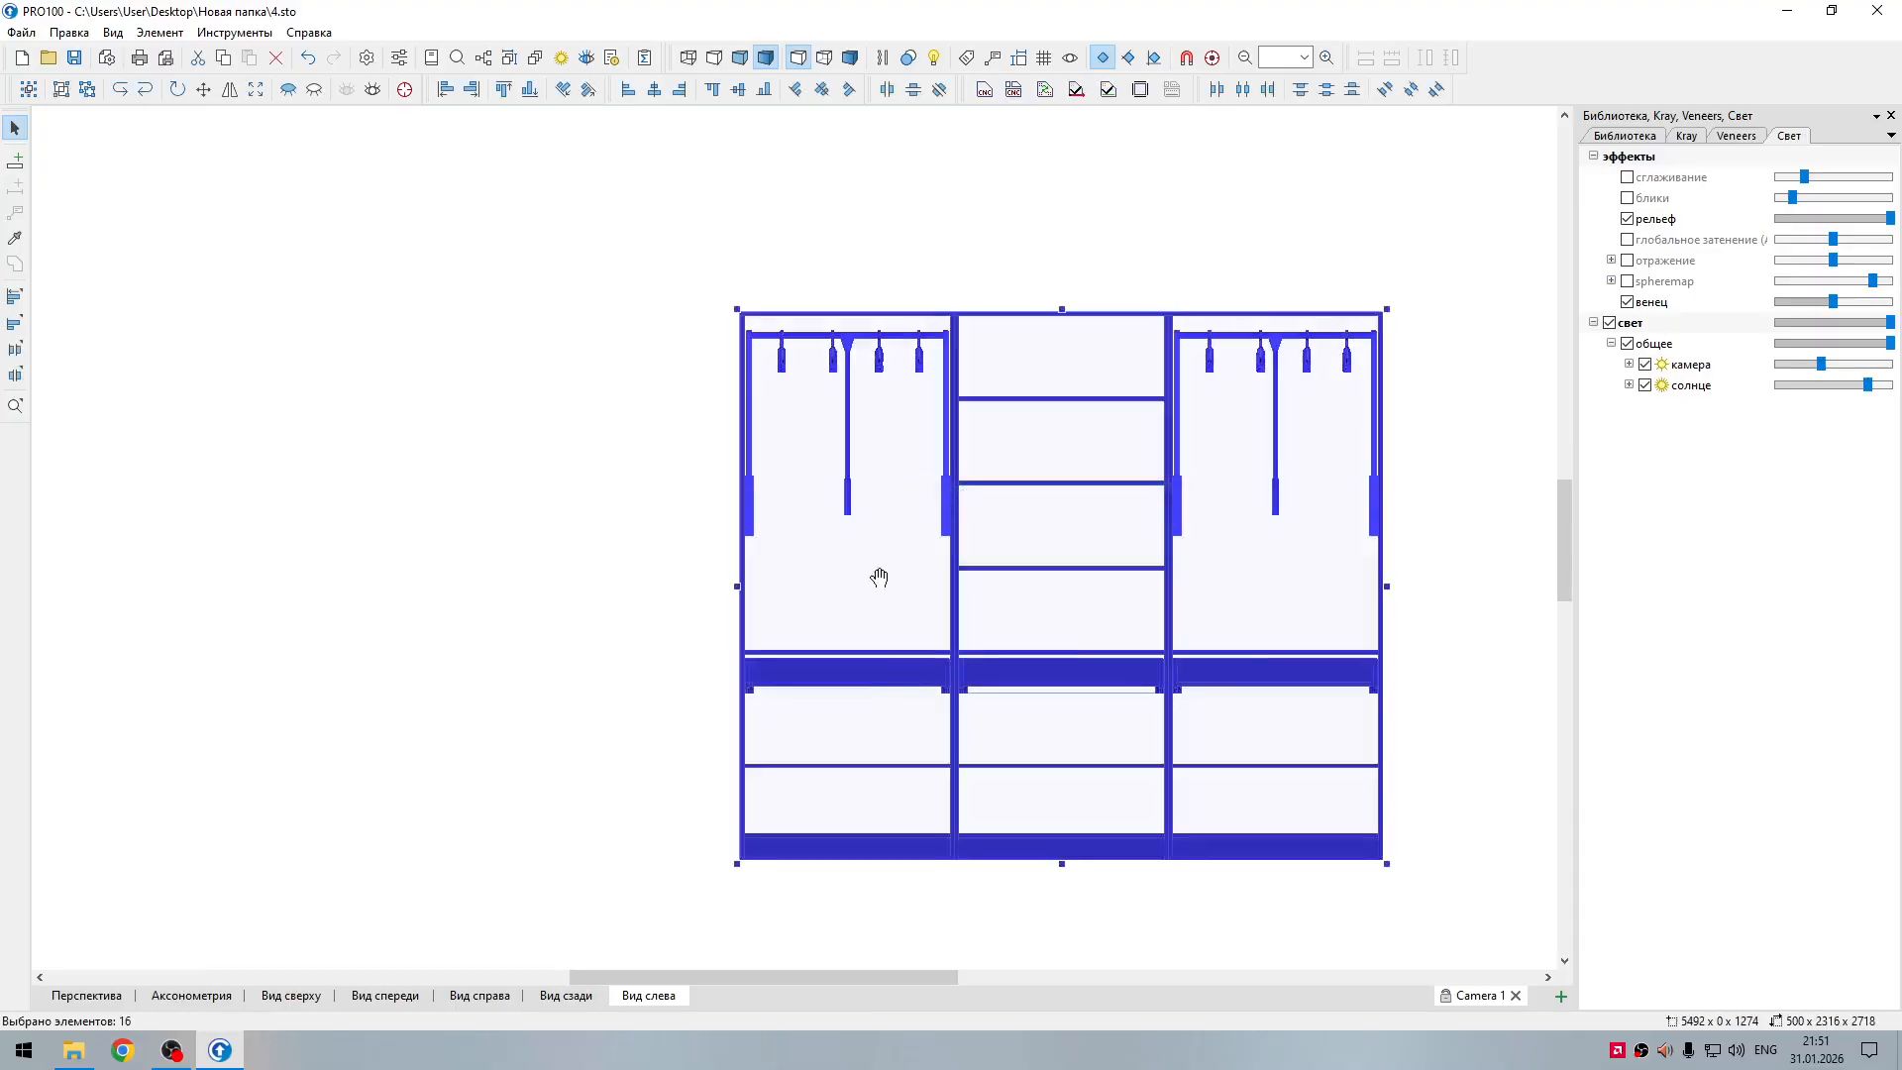
left_click(912, 663)
left_click_drag(912, 662, 658, 739)
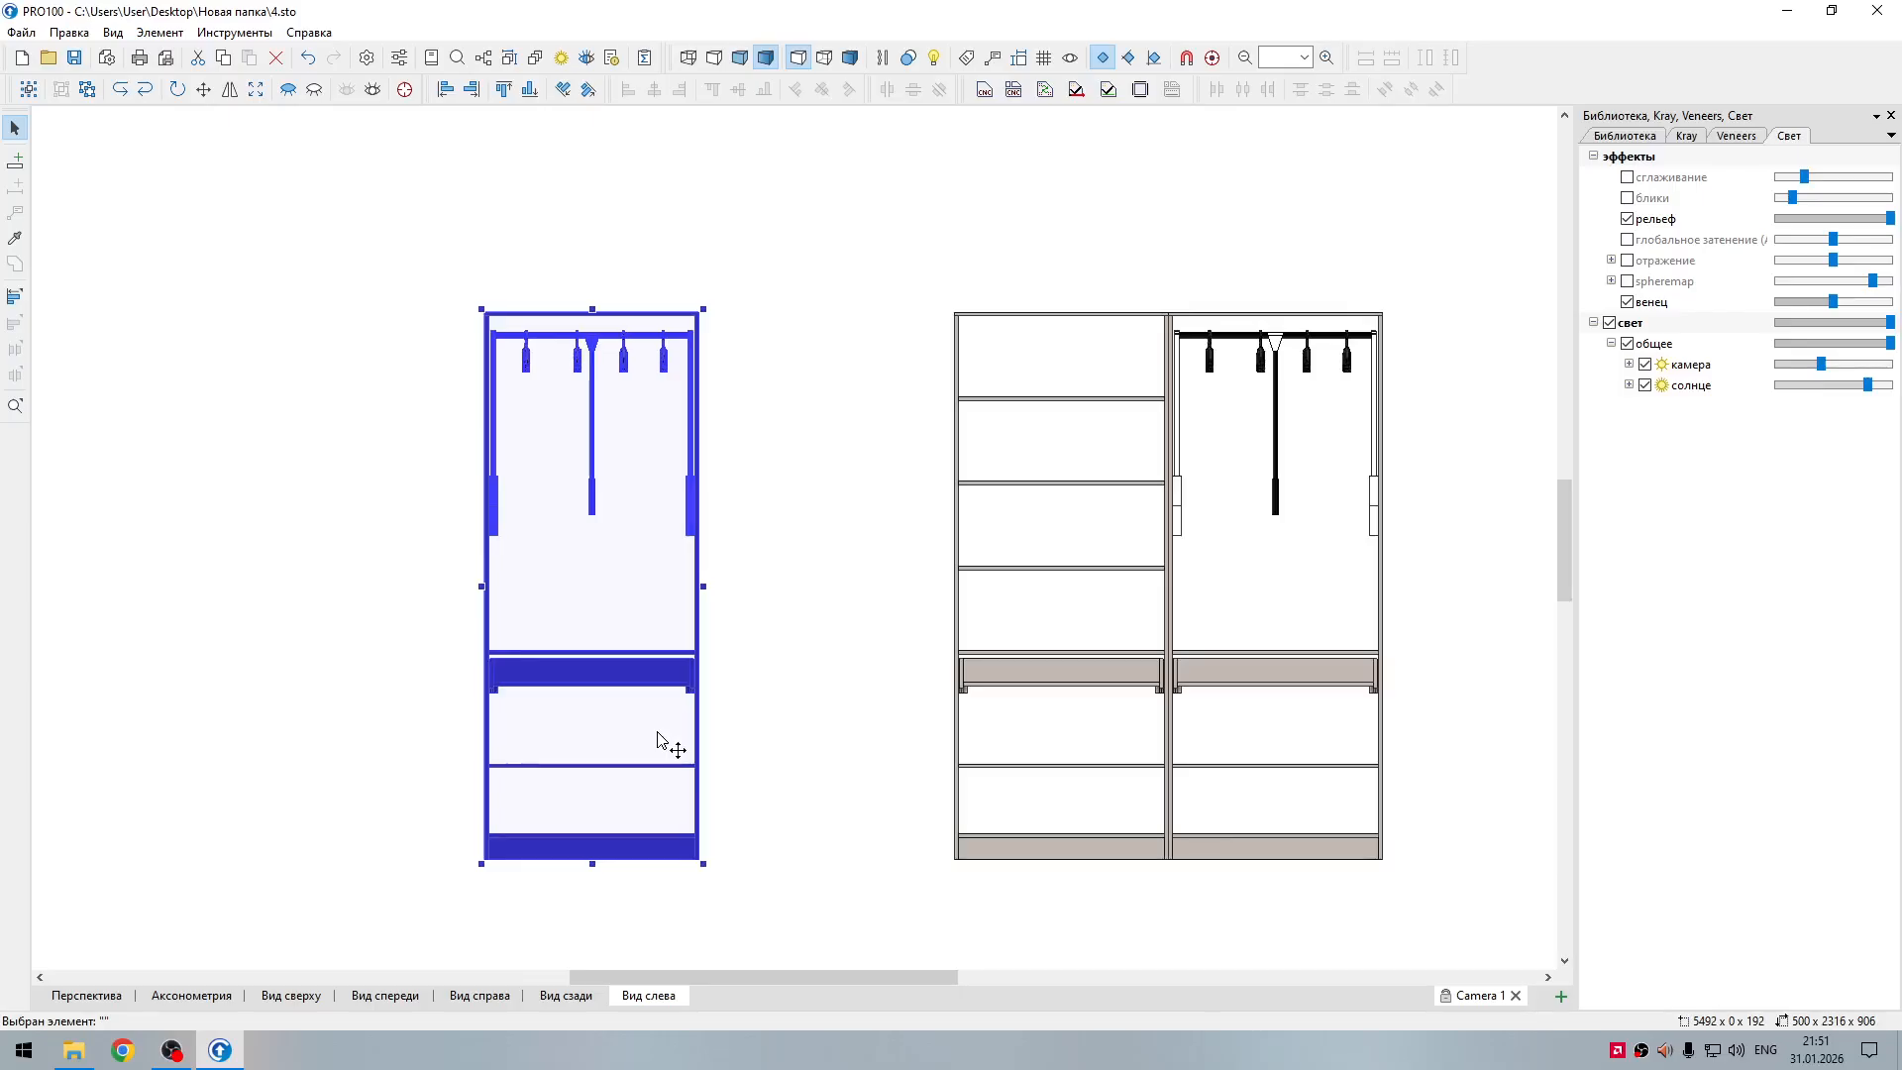
Step: Select all parts of the shelved middle section and move them left, away from the right section
left_click(1074, 684)
left_click_drag(906, 249, 1214, 909)
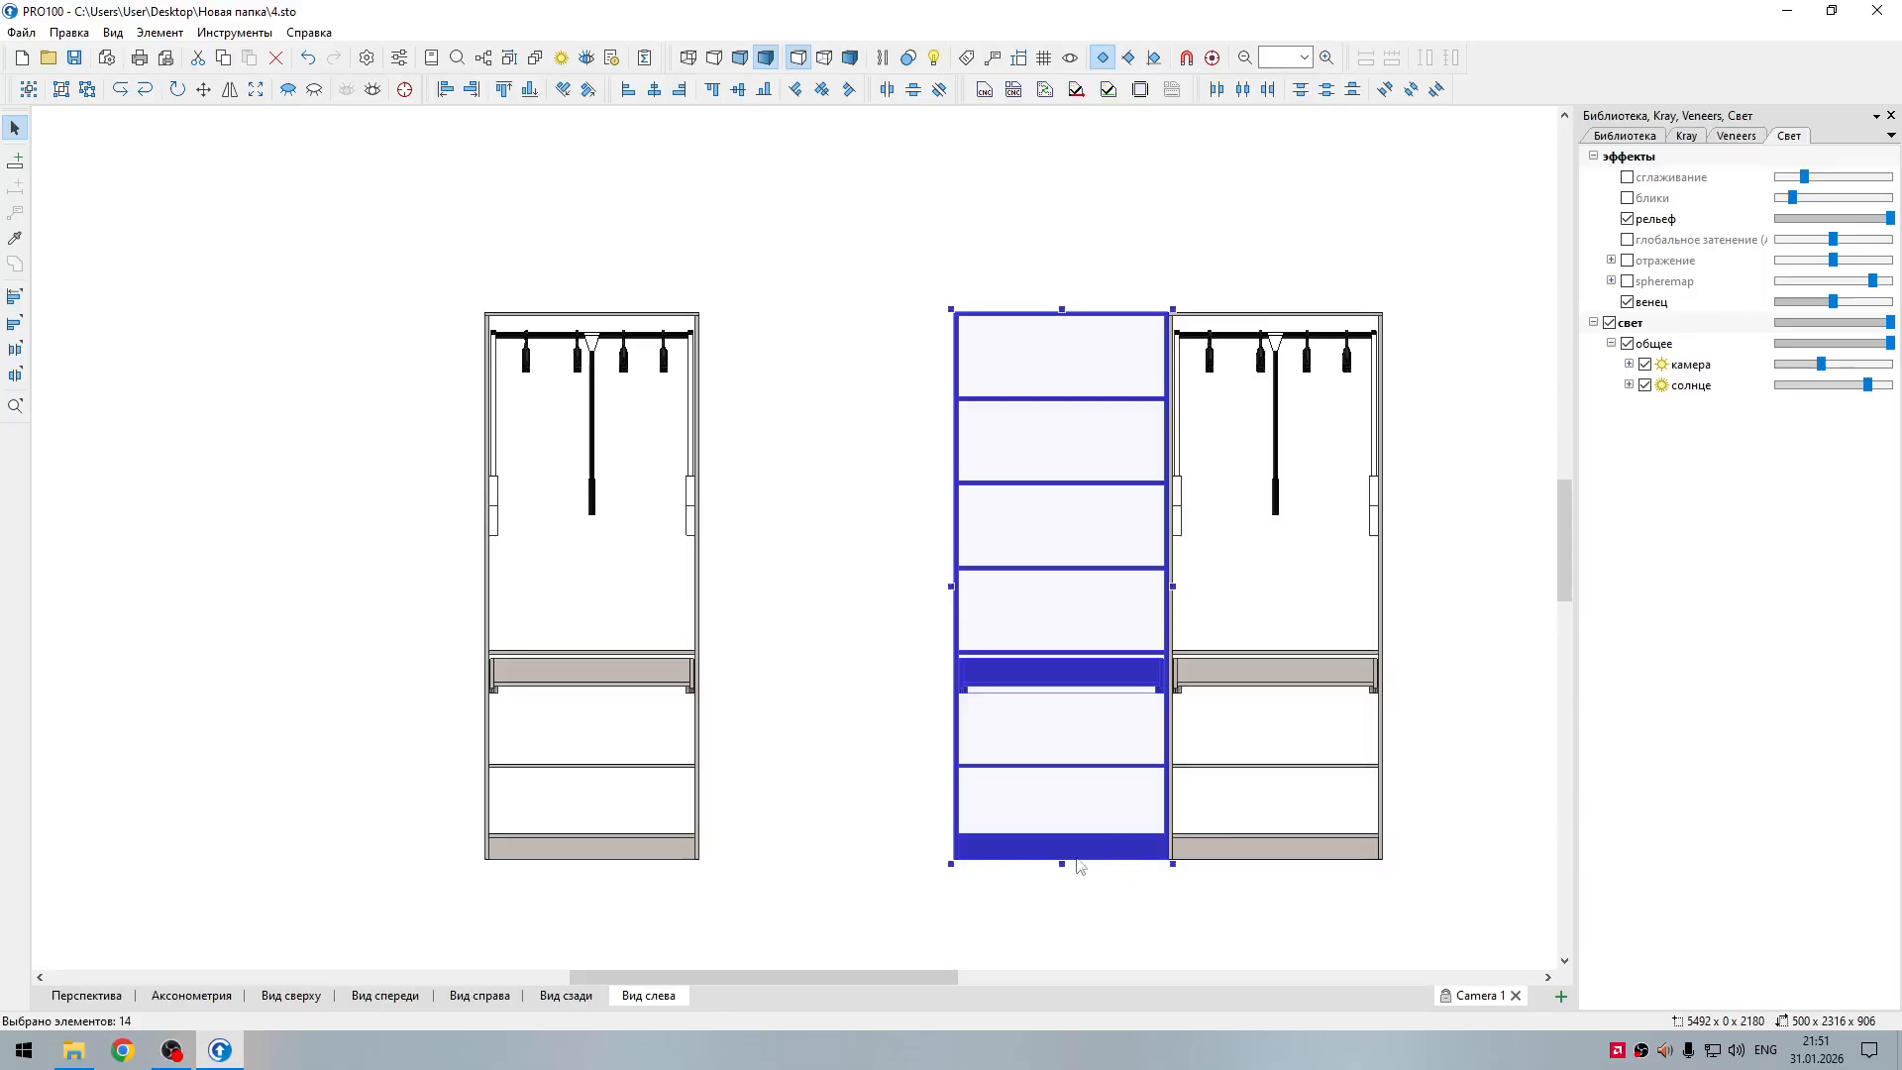
left_click_drag(1122, 854, 1014, 872)
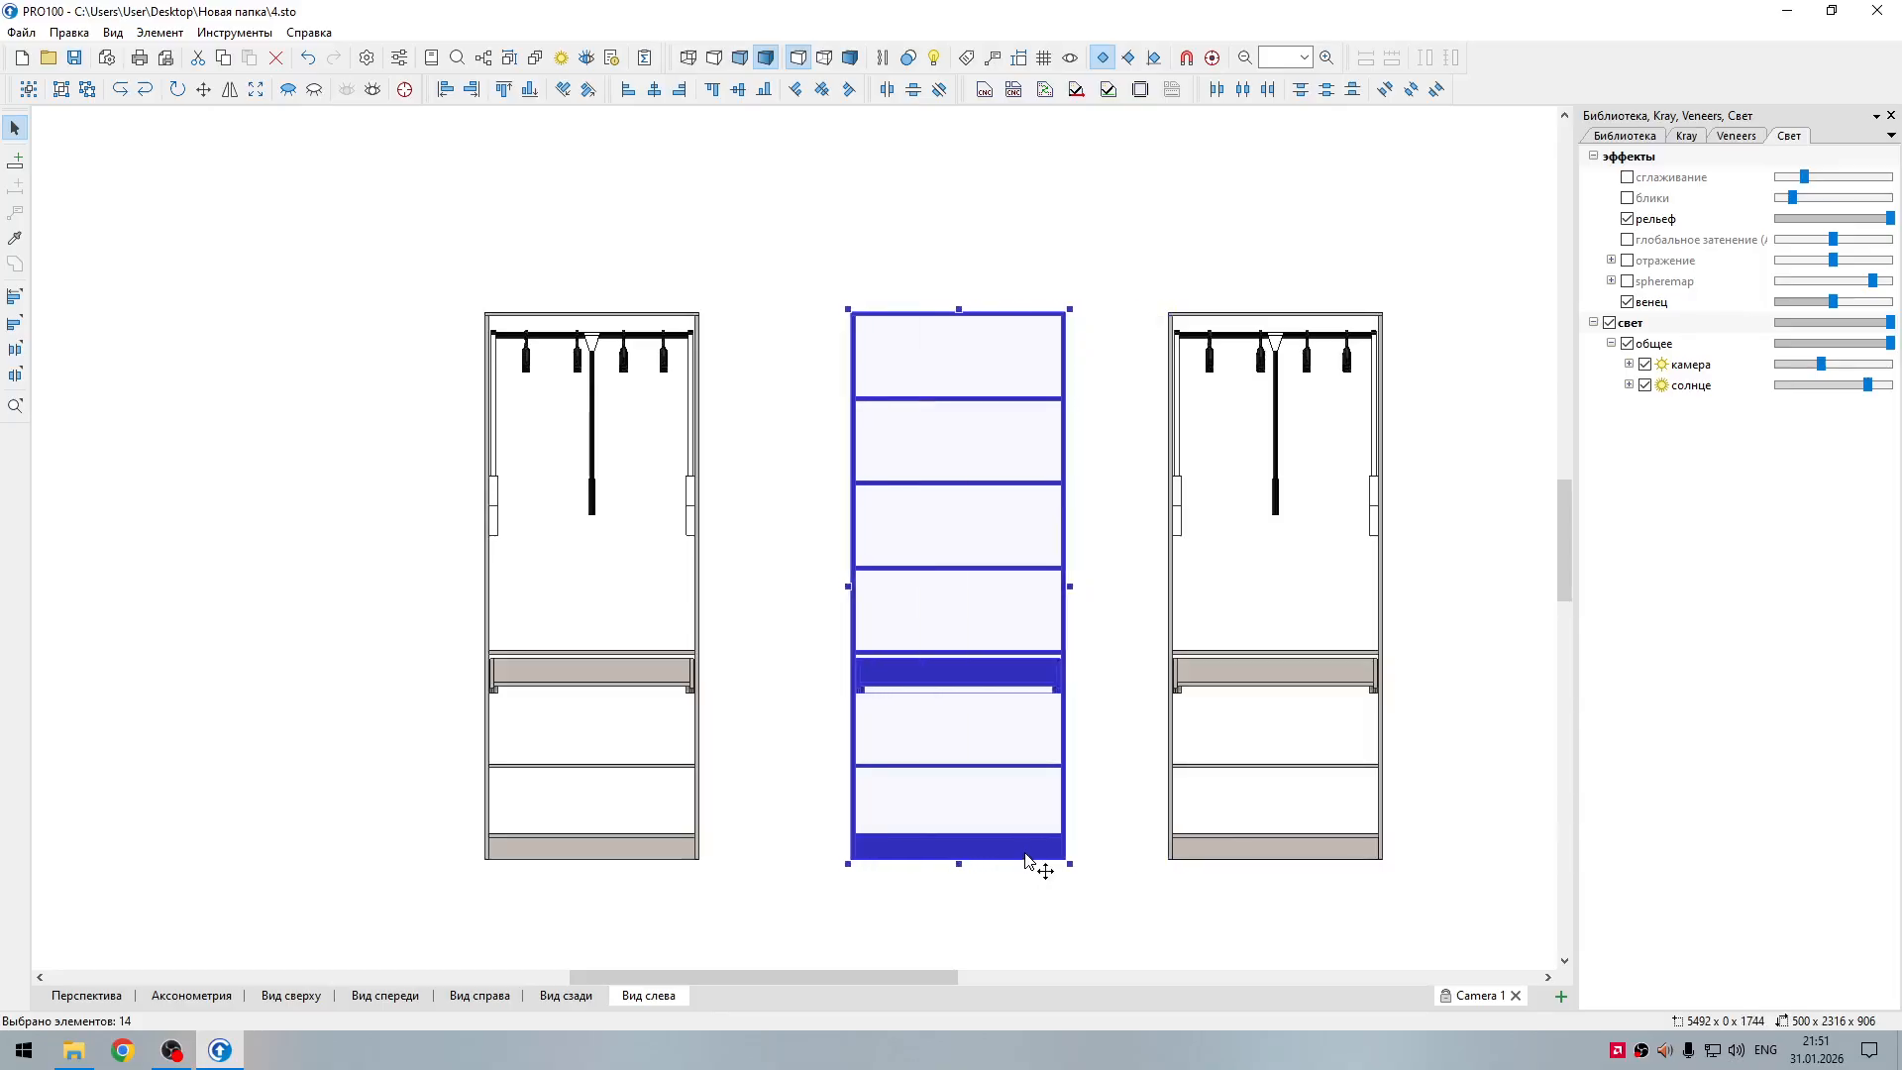
left_click(1127, 867)
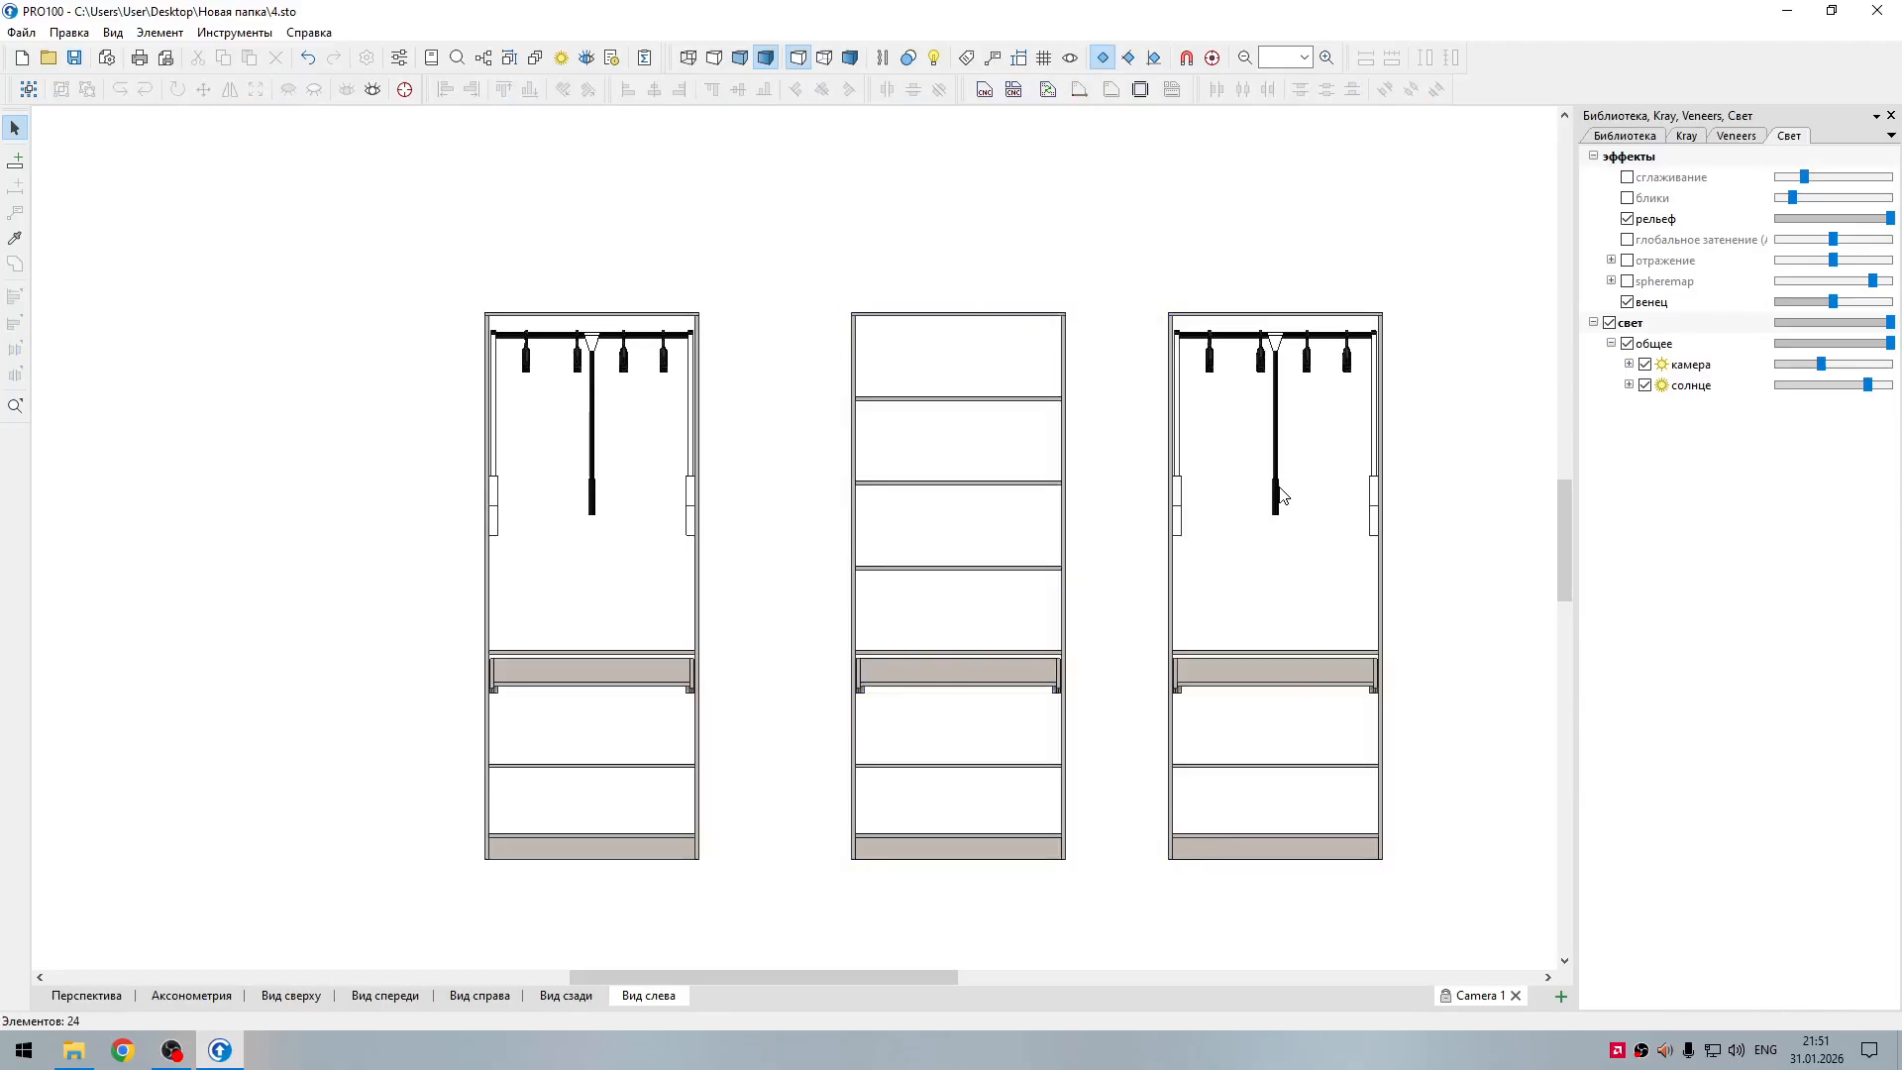
Step: Group all the loose parts of the shelved middle section into one element
left_click(1280, 494)
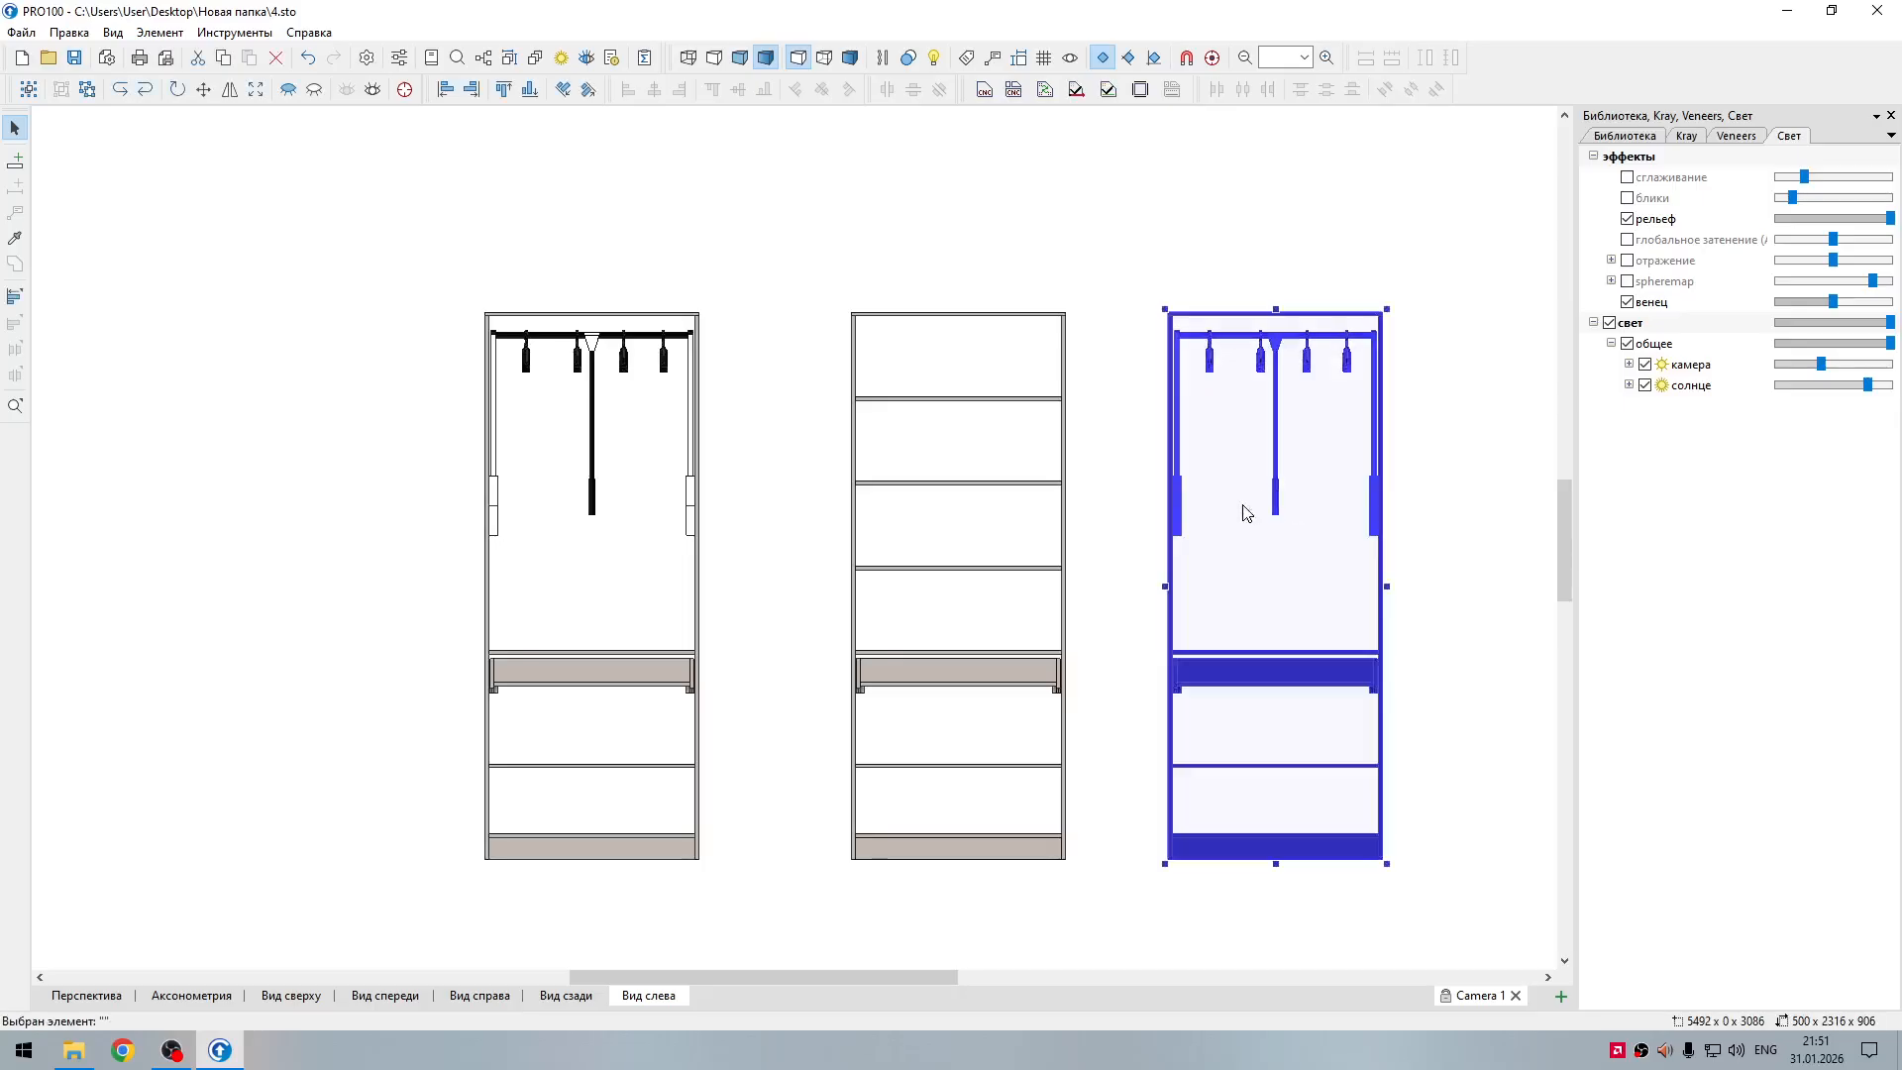
left_click(751, 842)
left_click(904, 852)
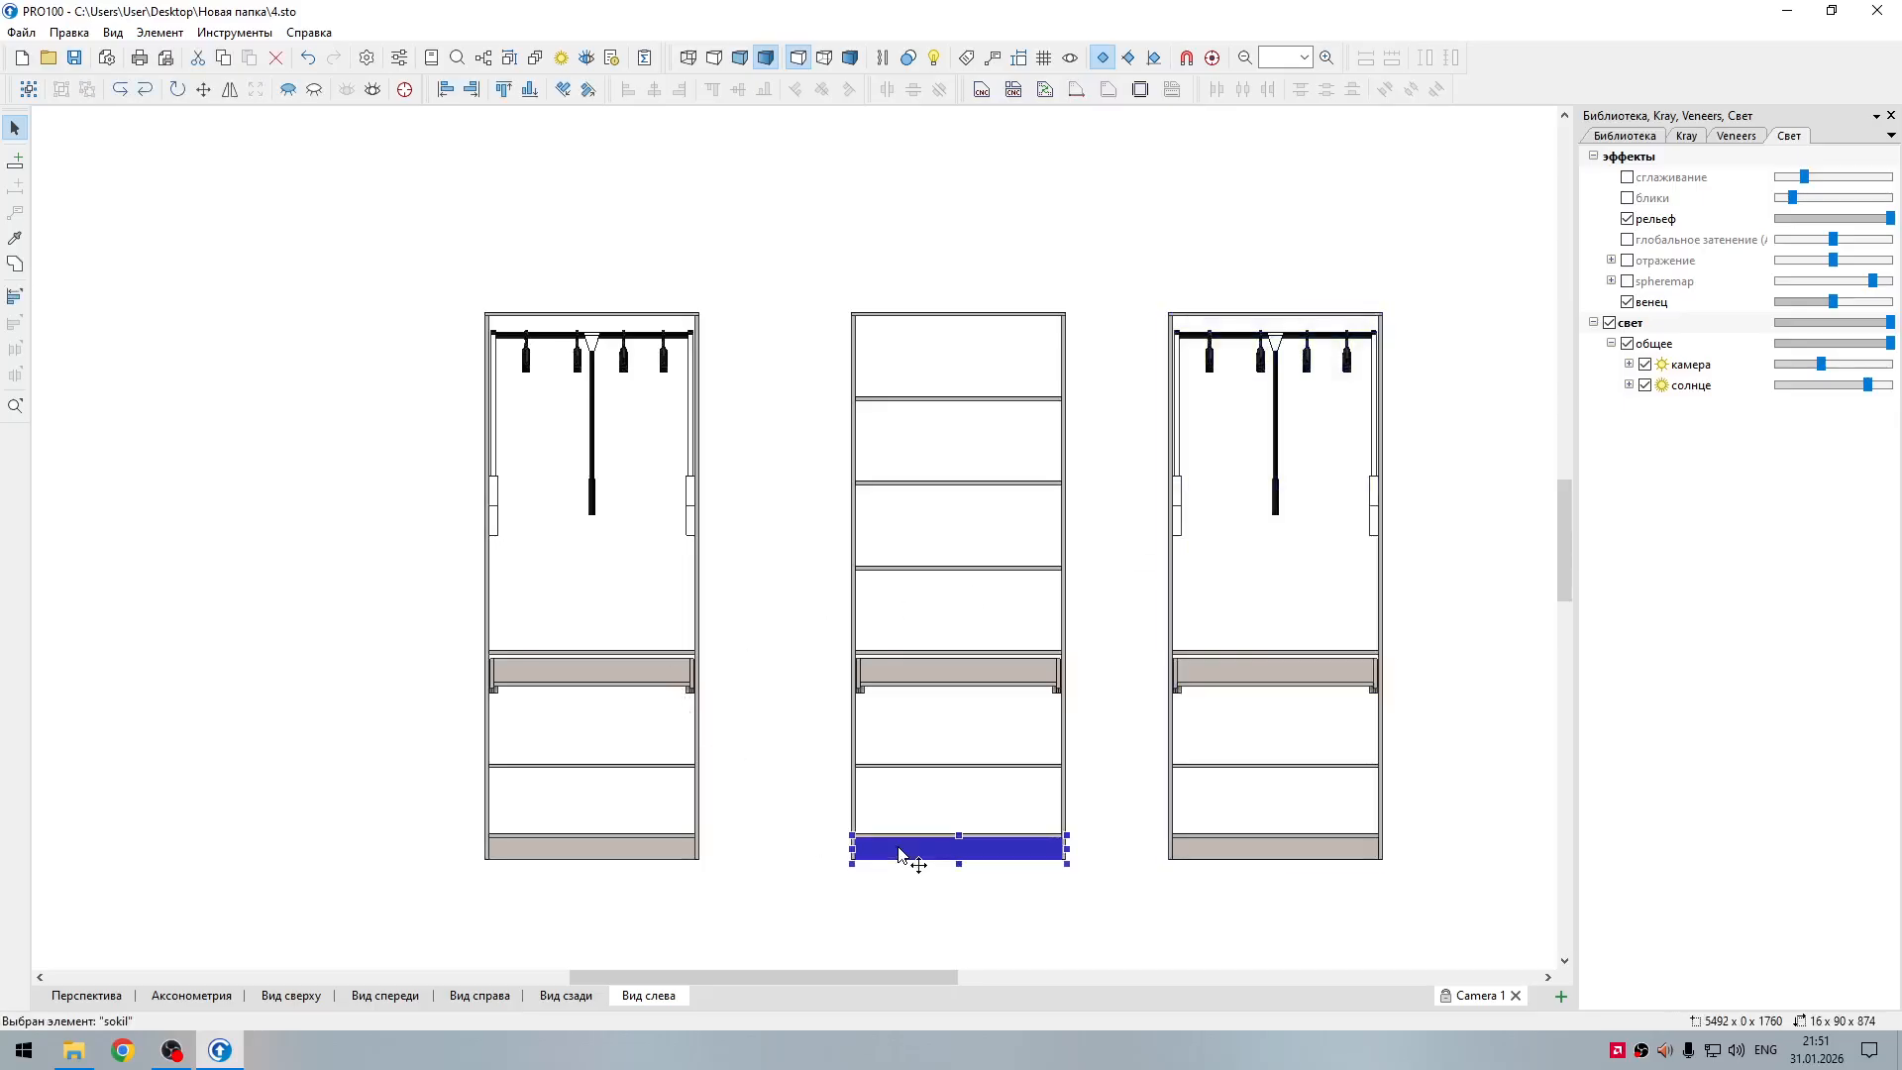
left_click(888, 897)
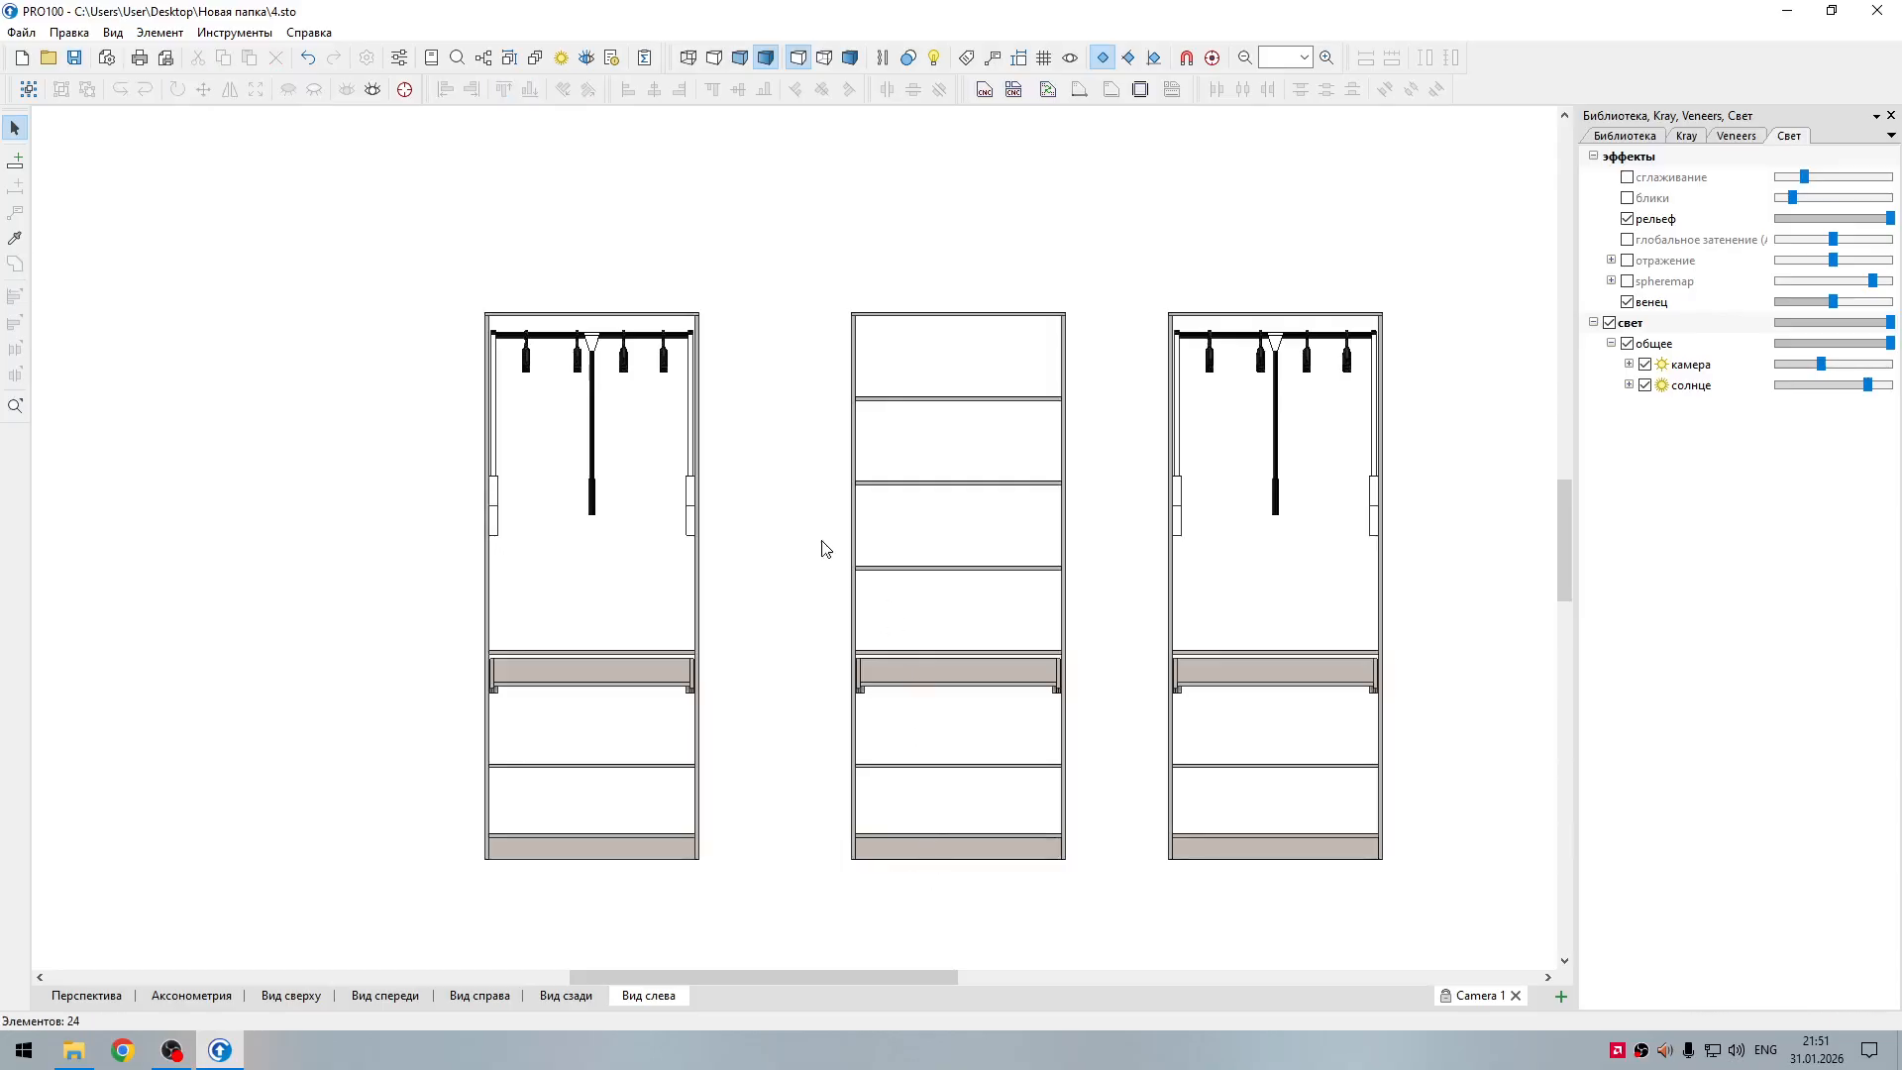
left_click_drag(768, 255, 1112, 900)
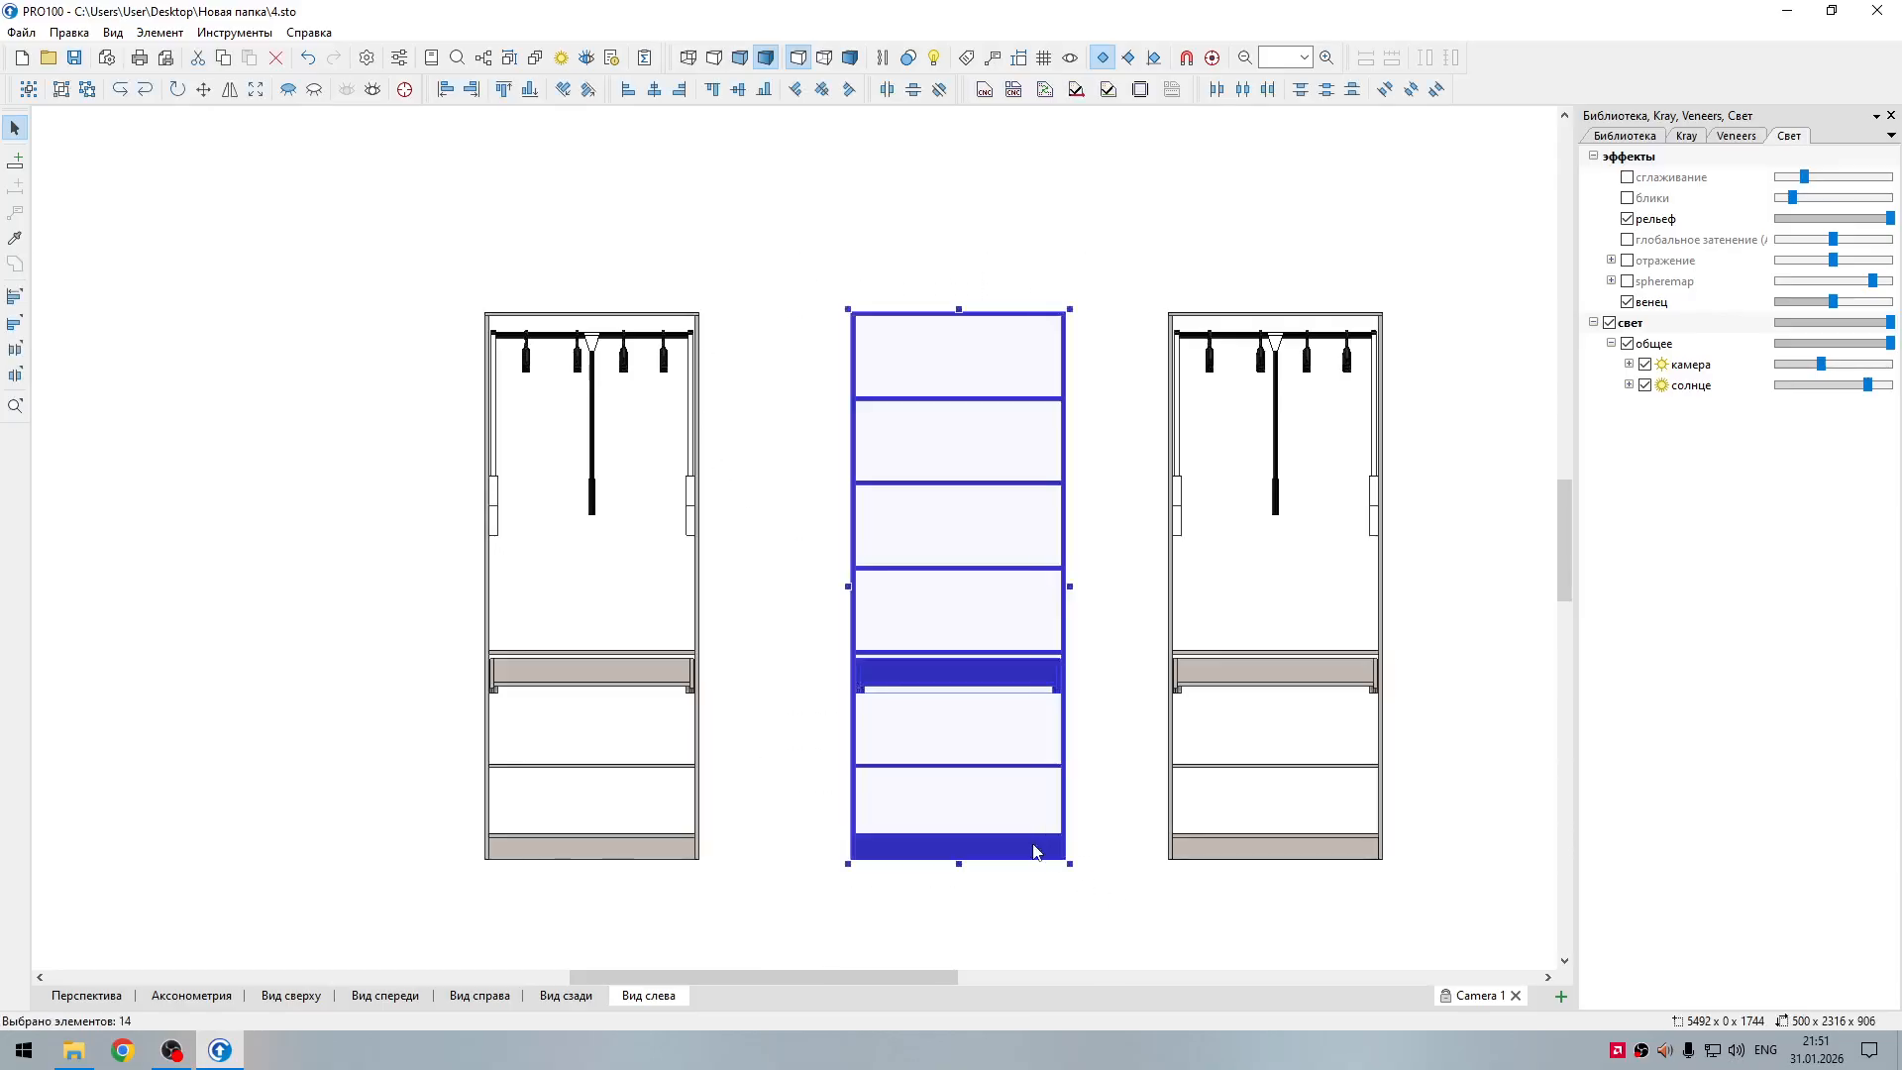
right_click(1034, 848)
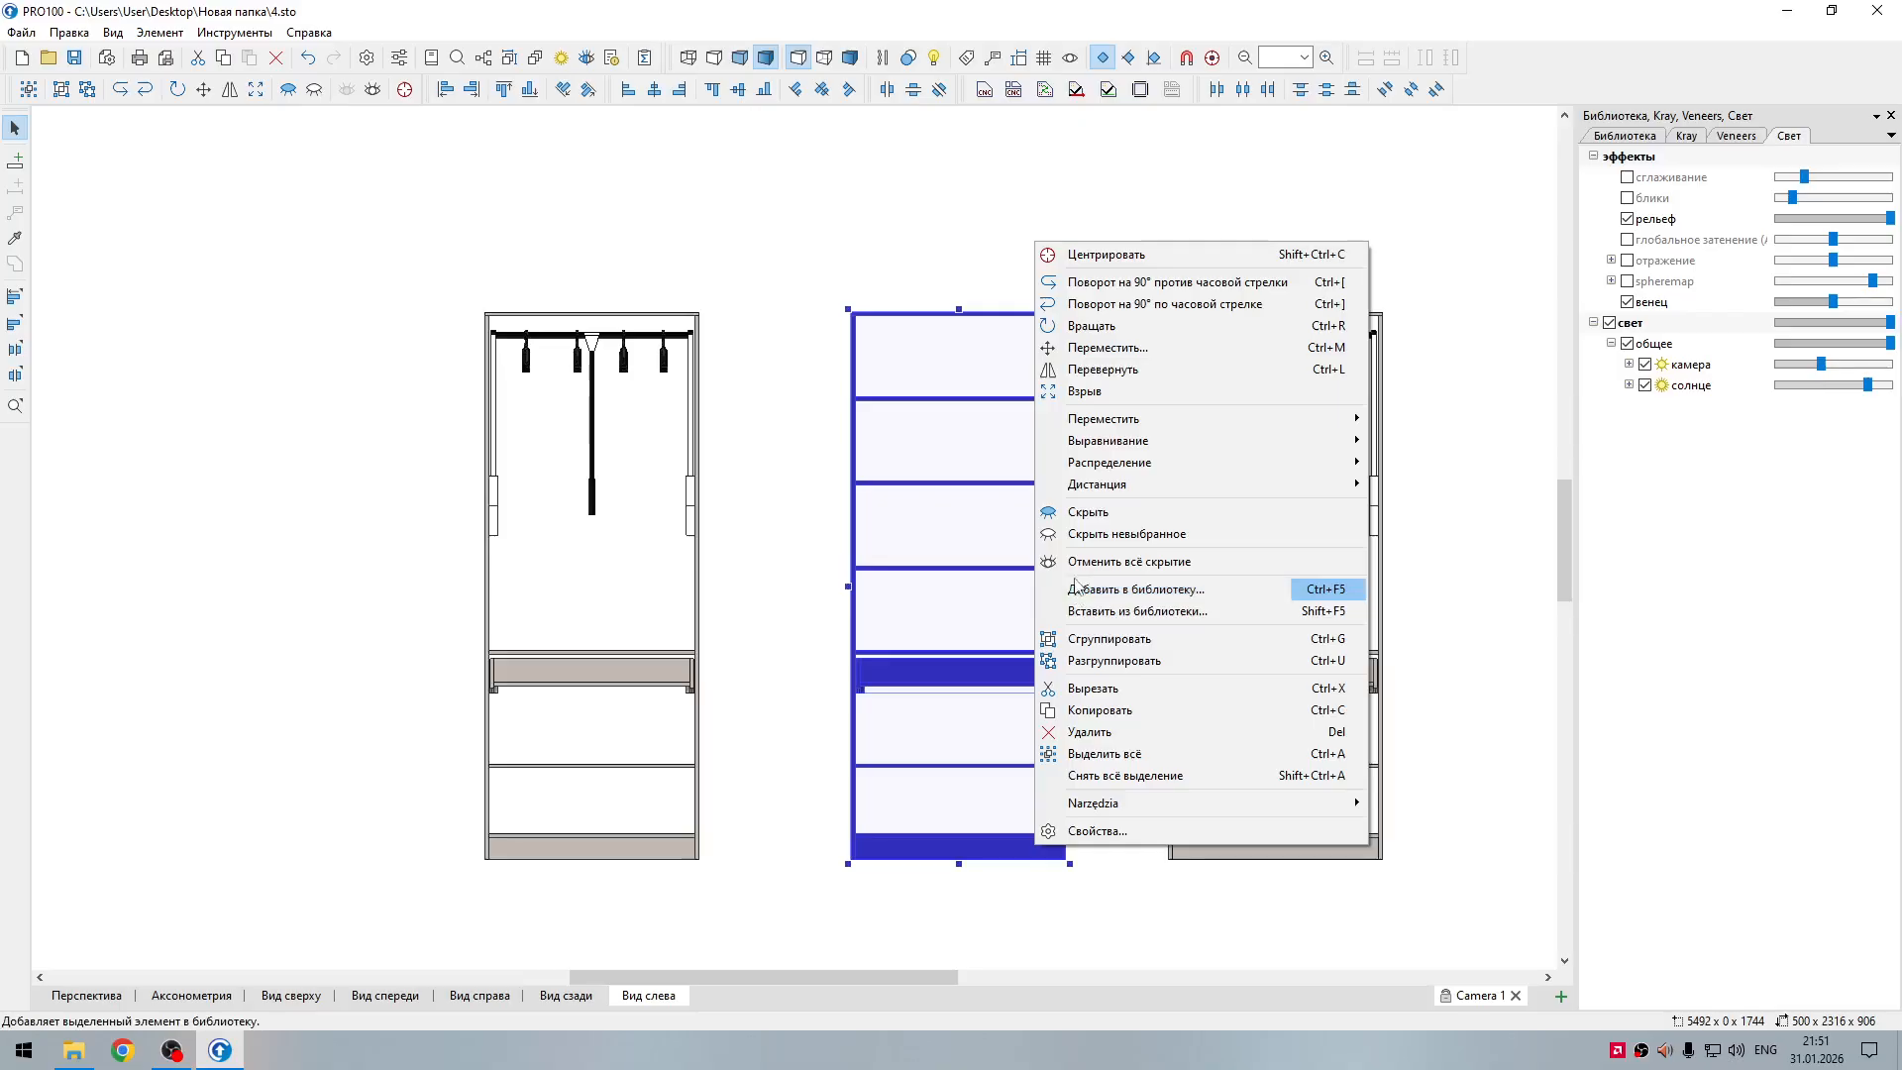
left_click(1098, 640)
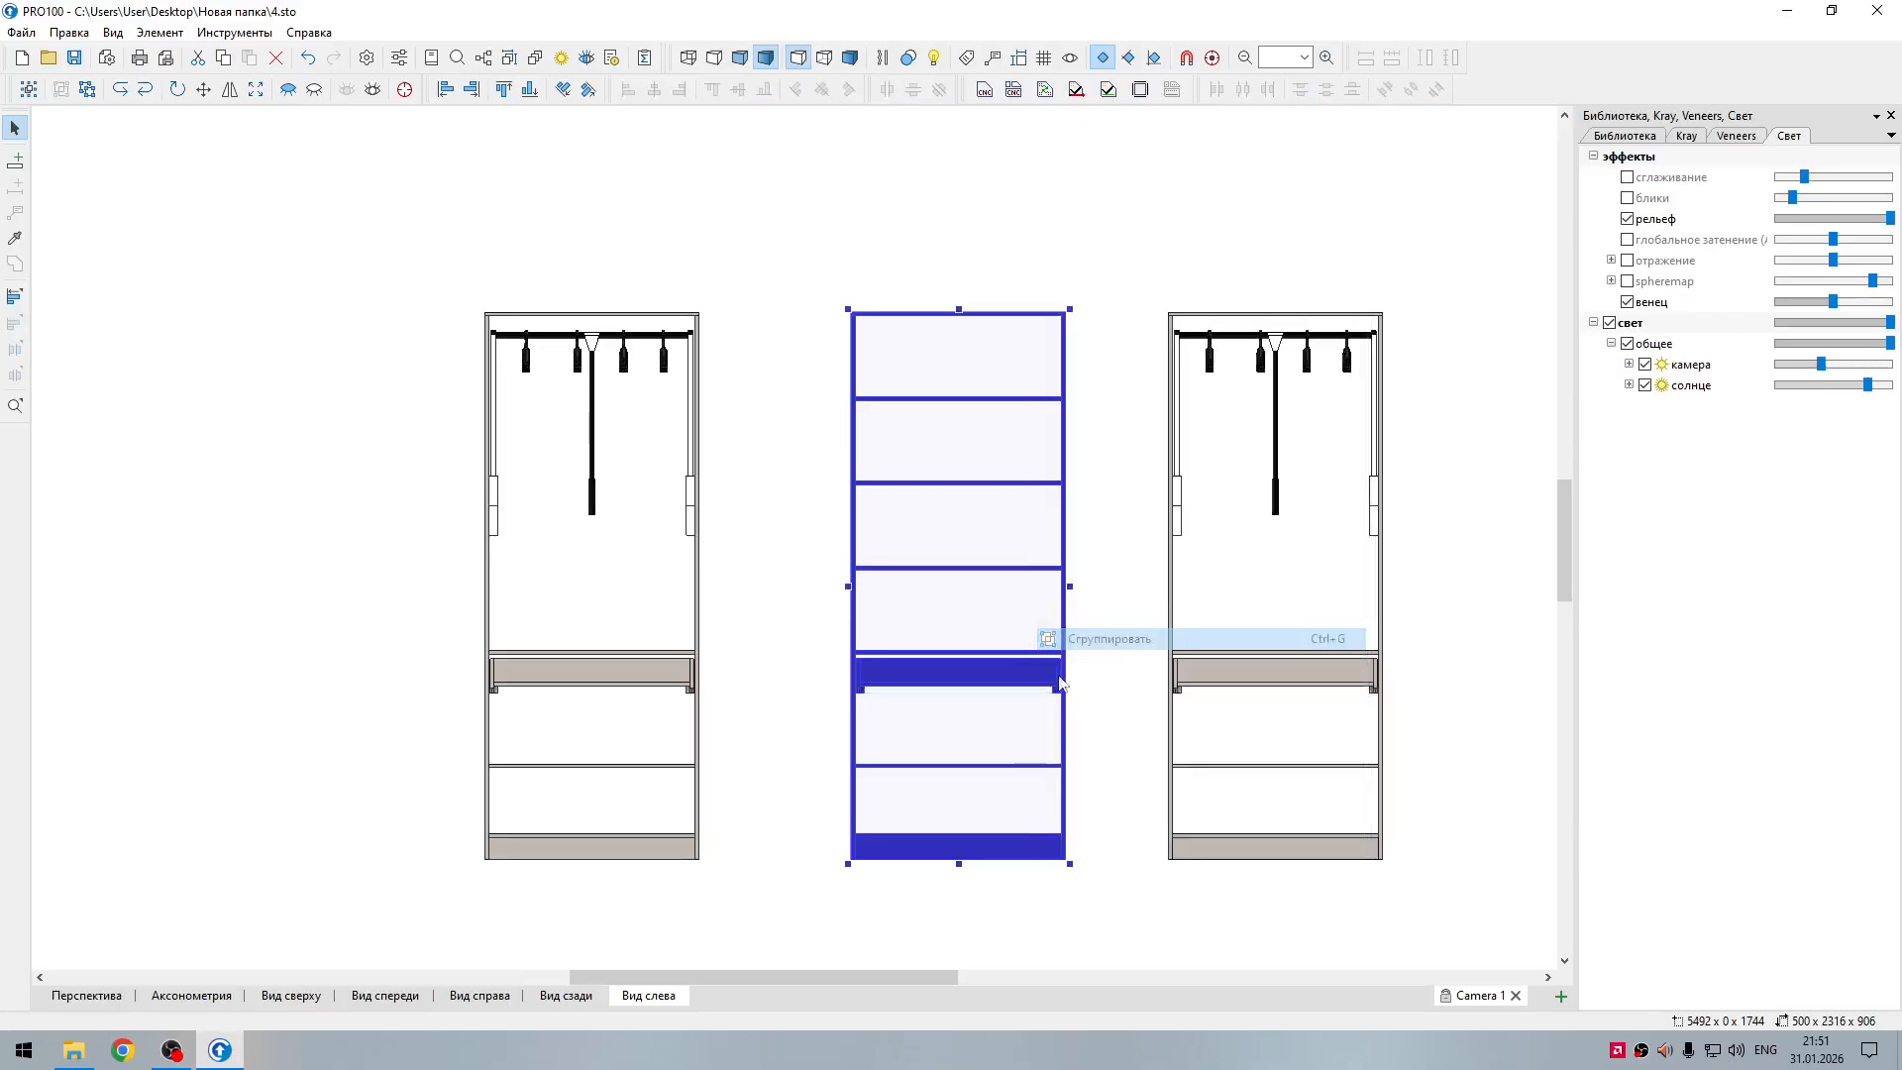
Step: Select the three wardrobe sections and set equal distances between them along the z axis
left_click(691, 694)
left_click(1019, 679, "shift")
left_click(1201, 672, "shift")
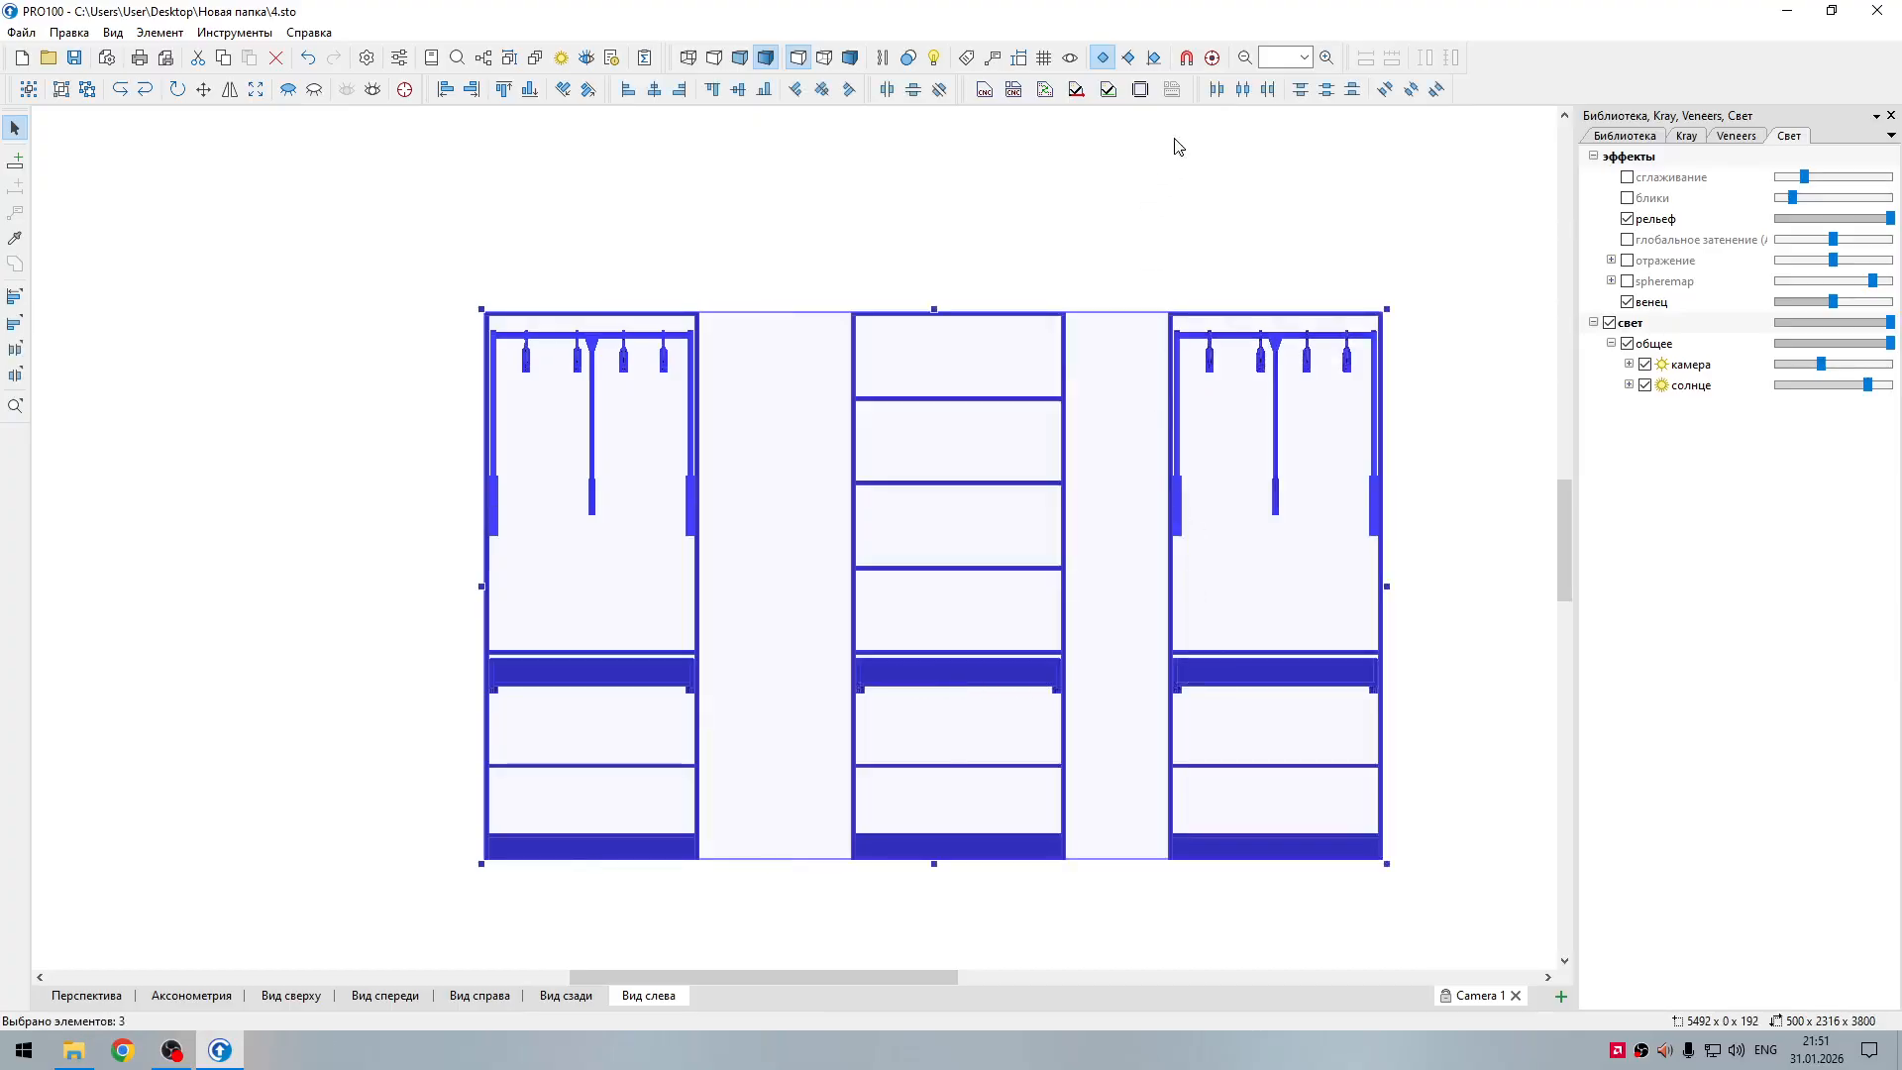
left_click(939, 92)
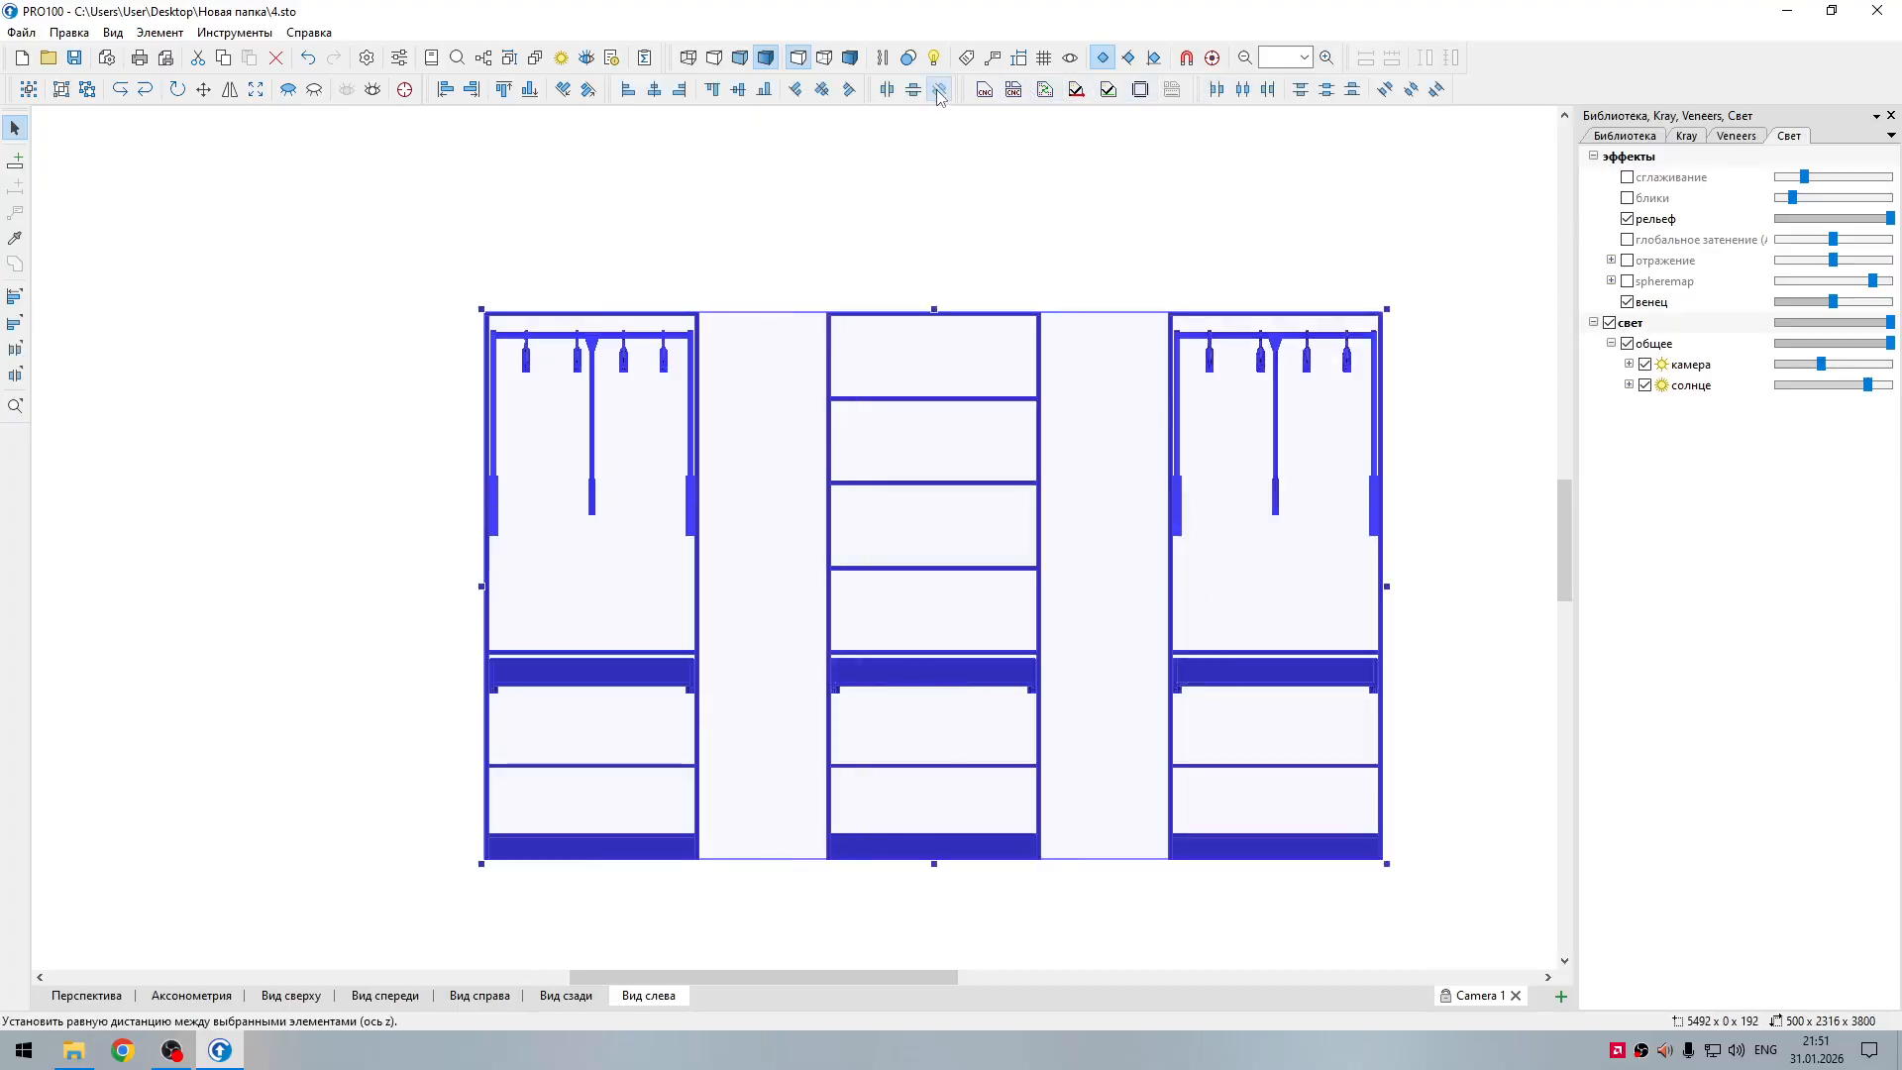
left_click(1083, 275)
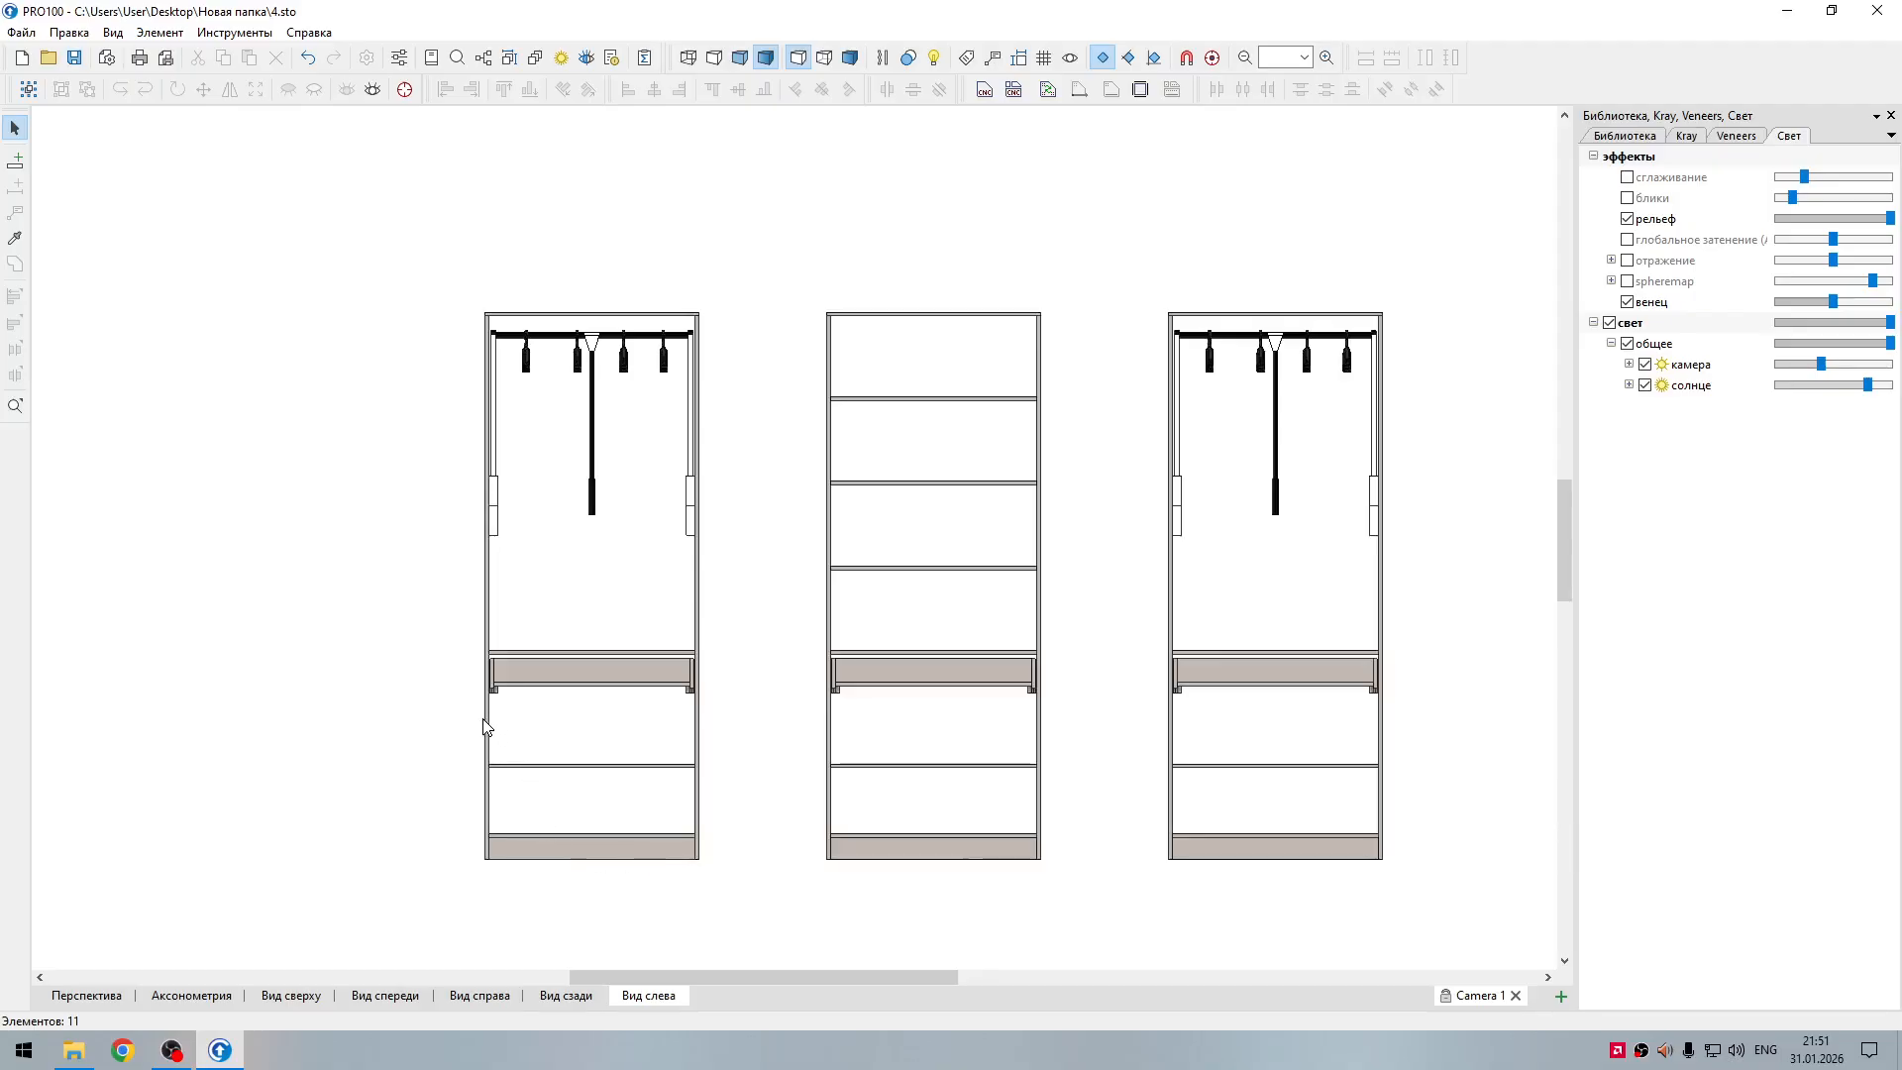
Step: Turn on dimension display and add a horizontal dimension for the left section's top panel, placed above the section
left_click(1030, 56)
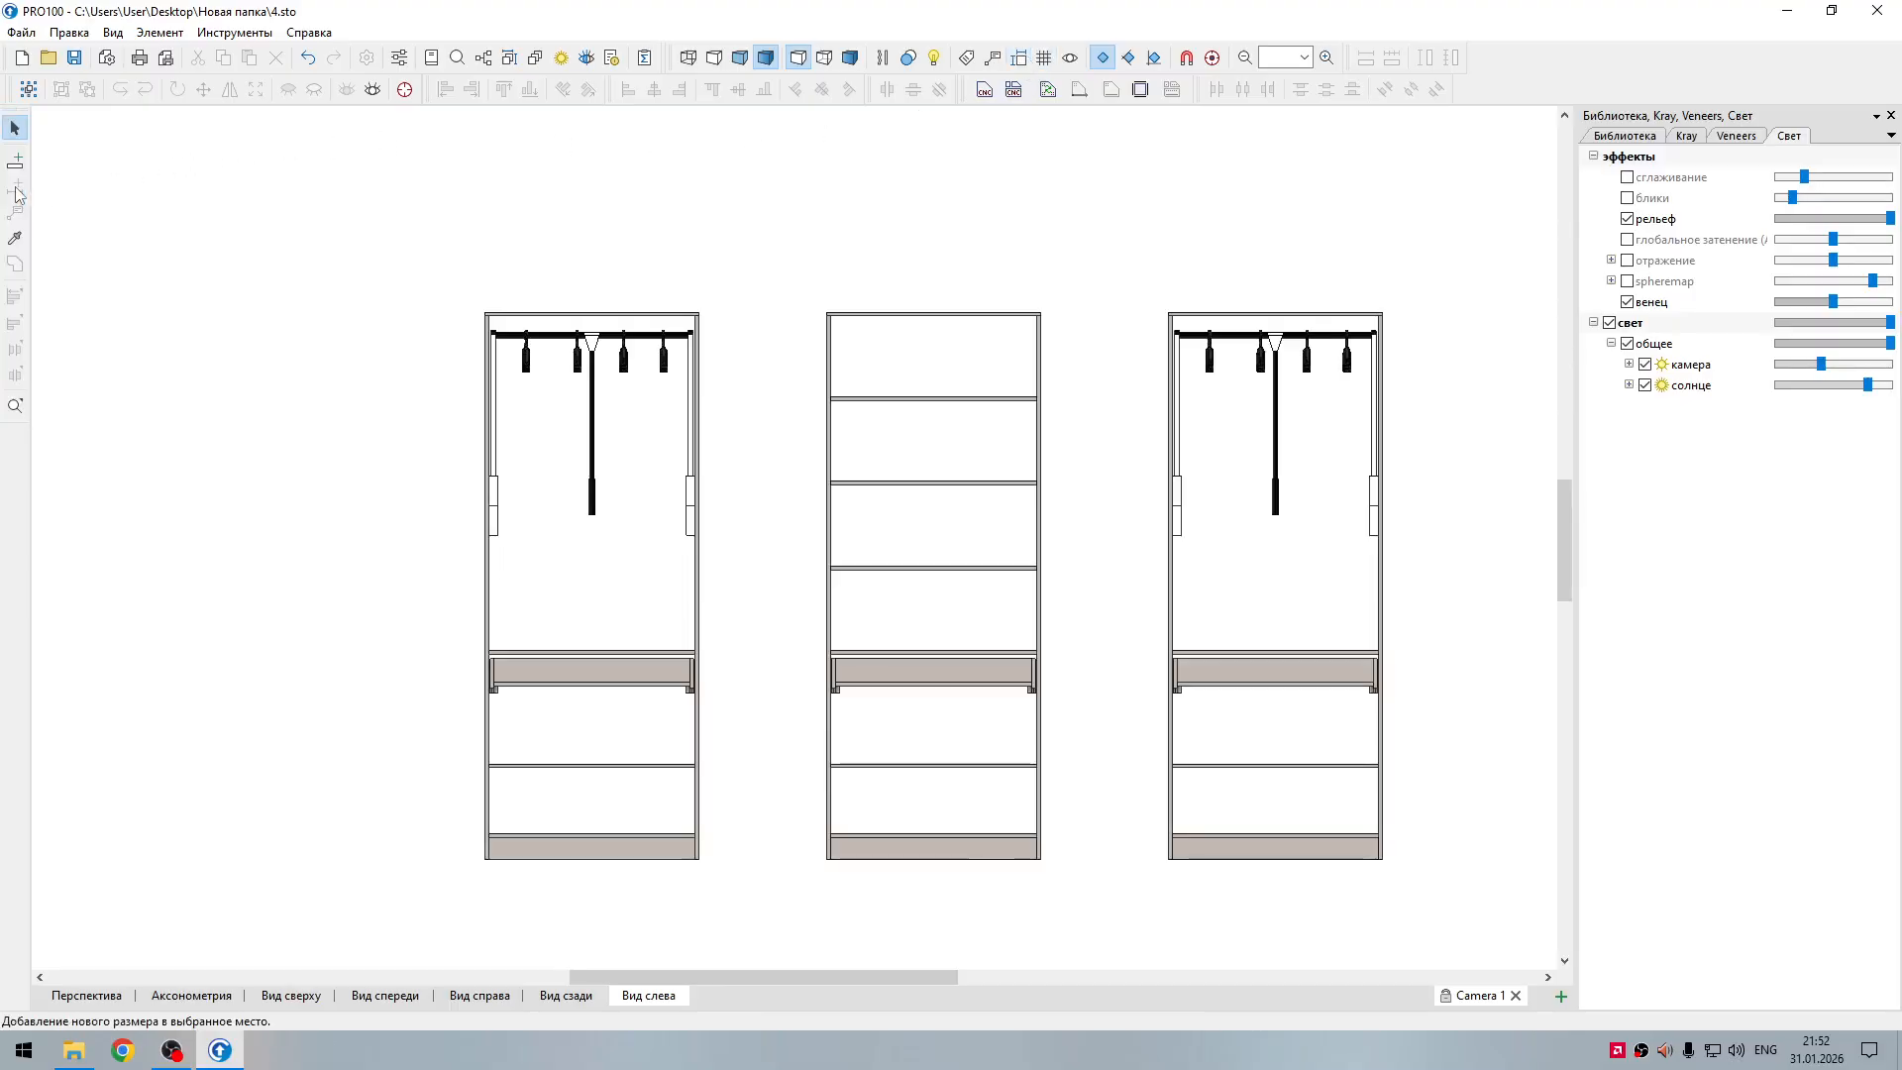
left_click(1021, 58)
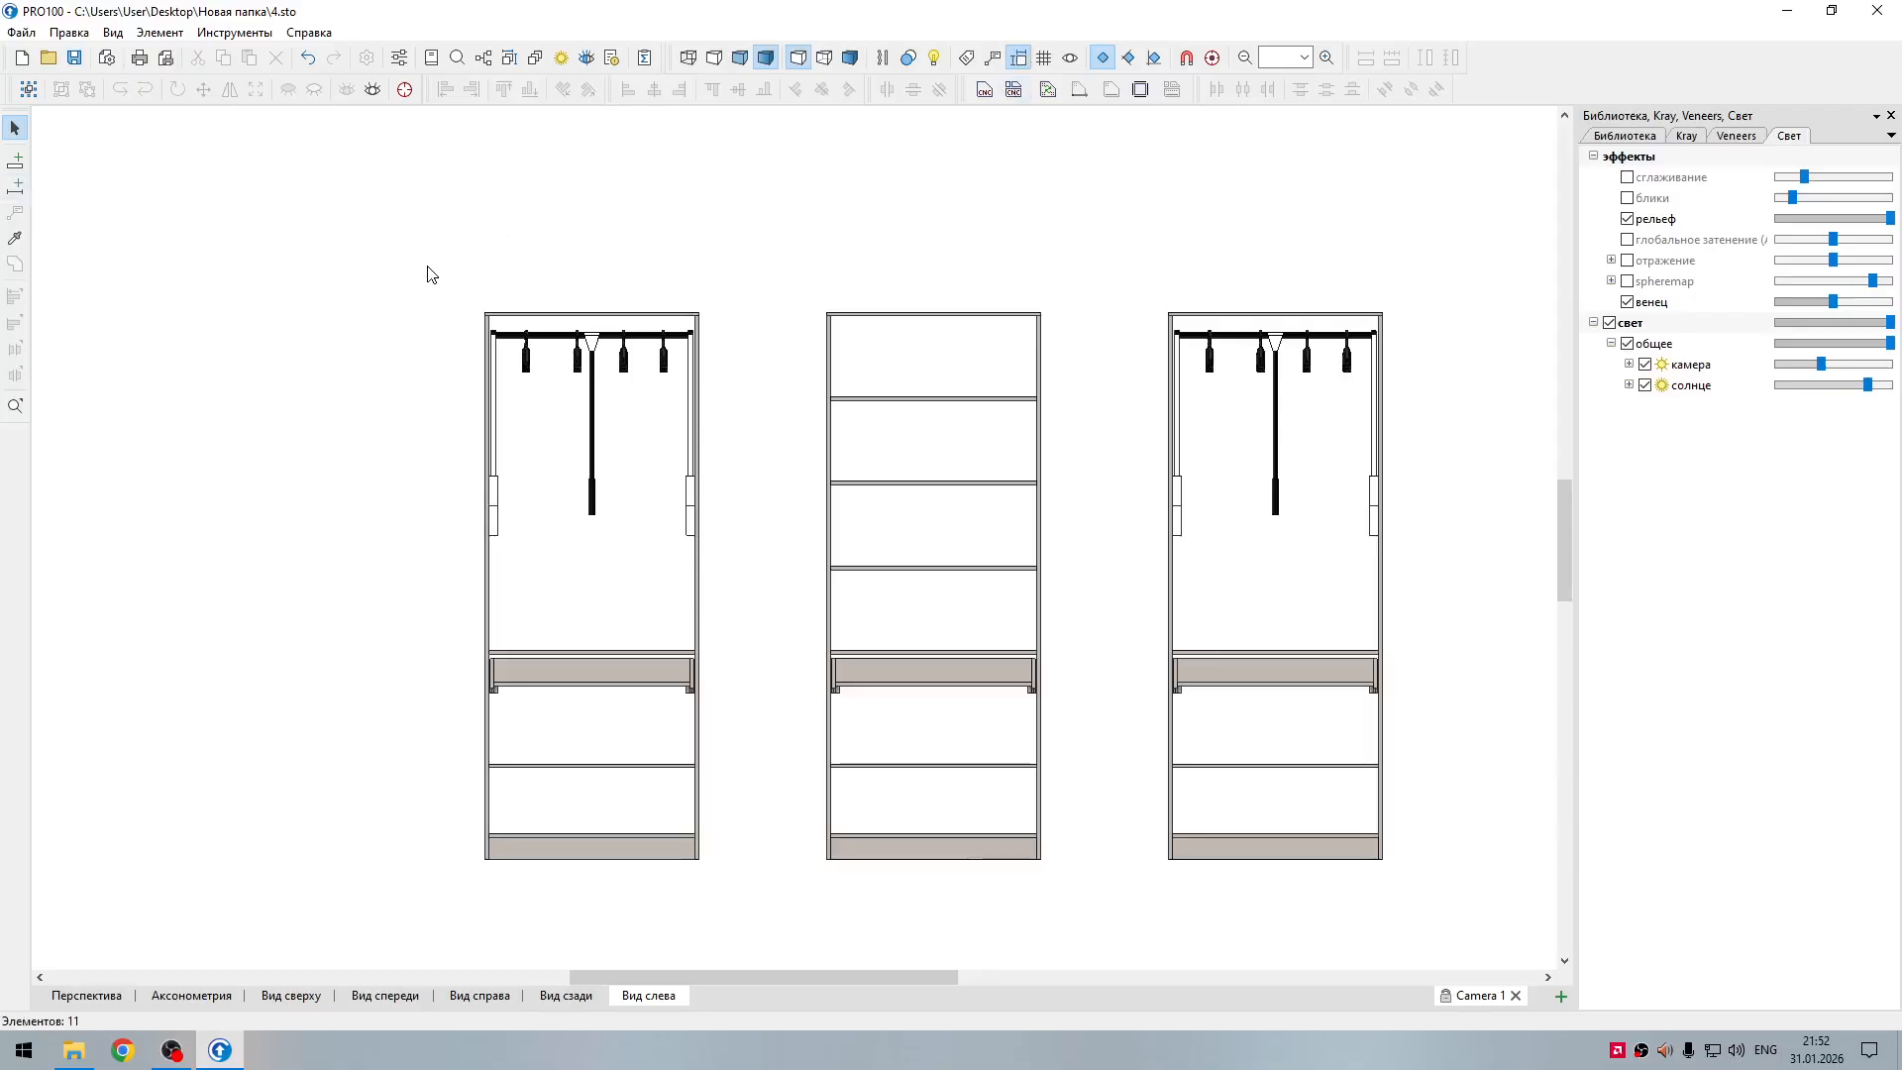
left_click(578, 319)
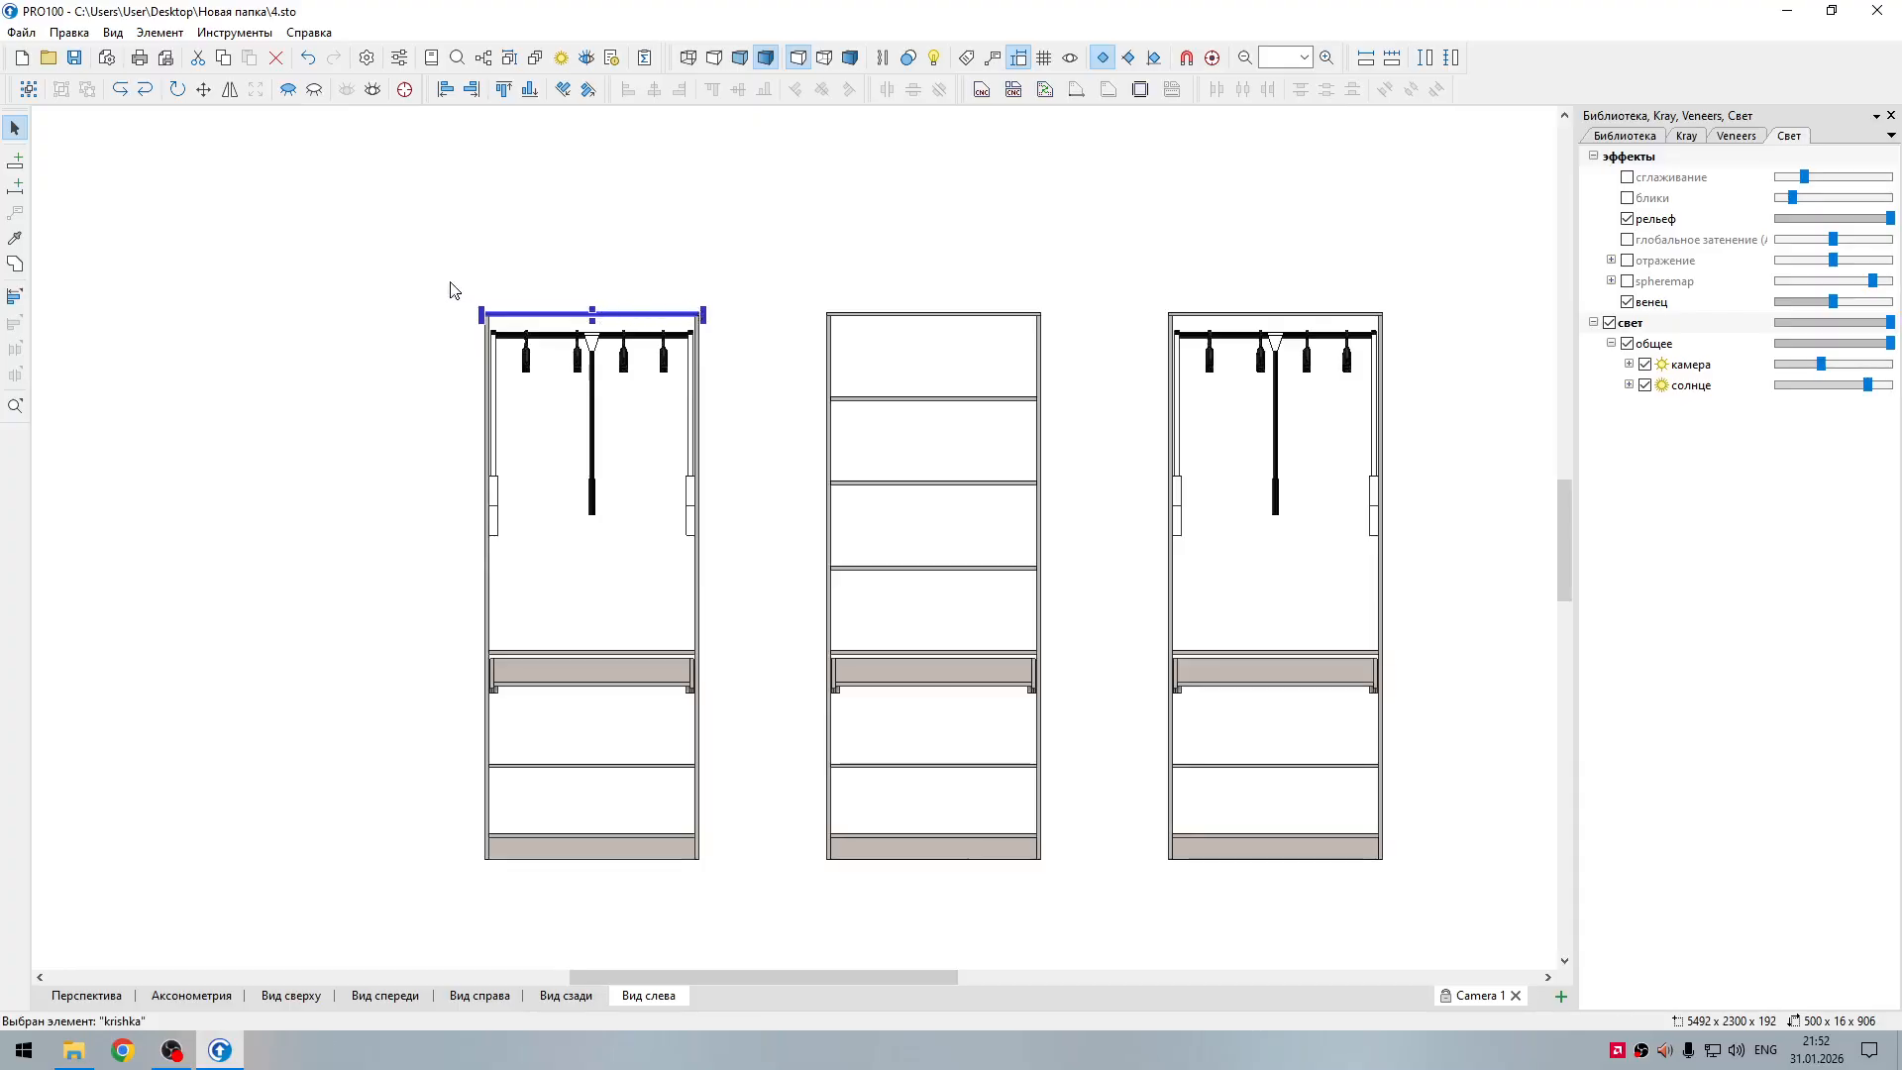
left_click(1374, 62)
left_click_drag(654, 340, 664, 265)
left_click(762, 275)
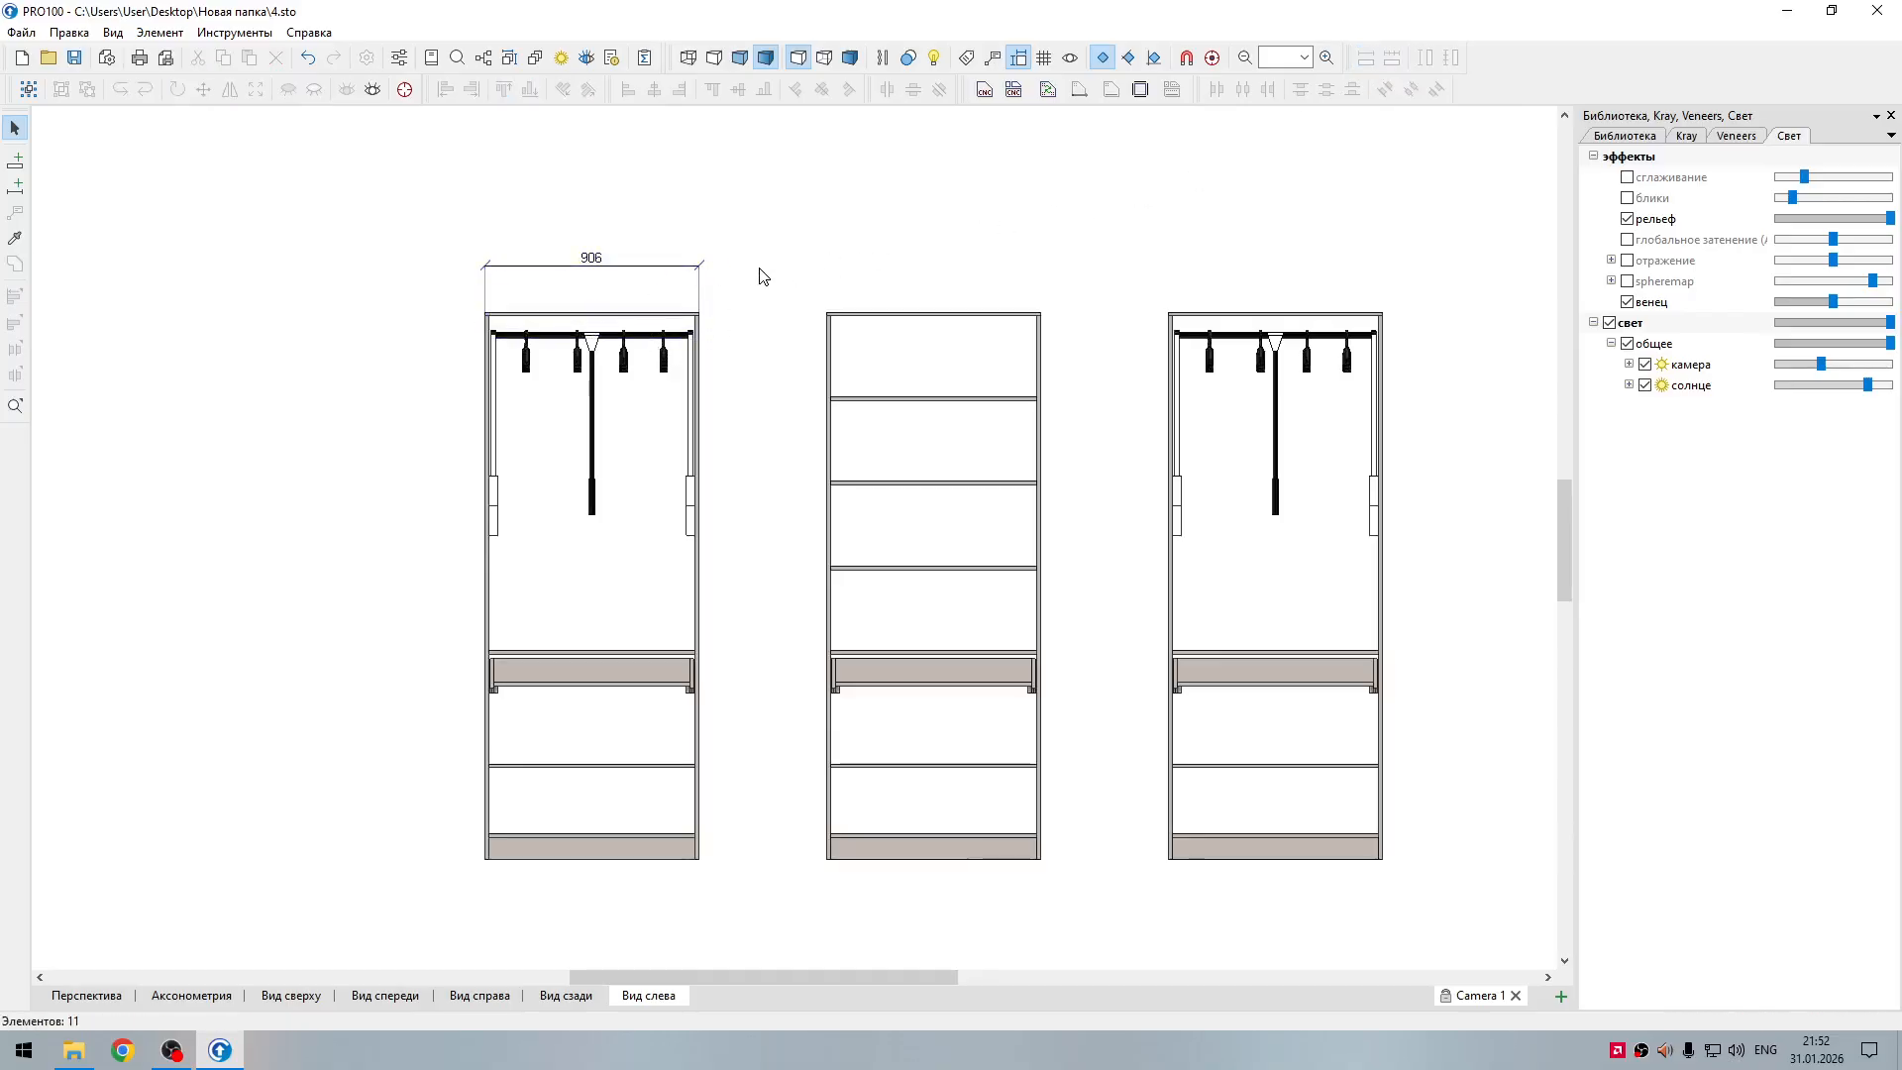
Step: Add a horizontal dimension for the middle section's top panel and align it with the left section's dimension line
left_click(913, 327)
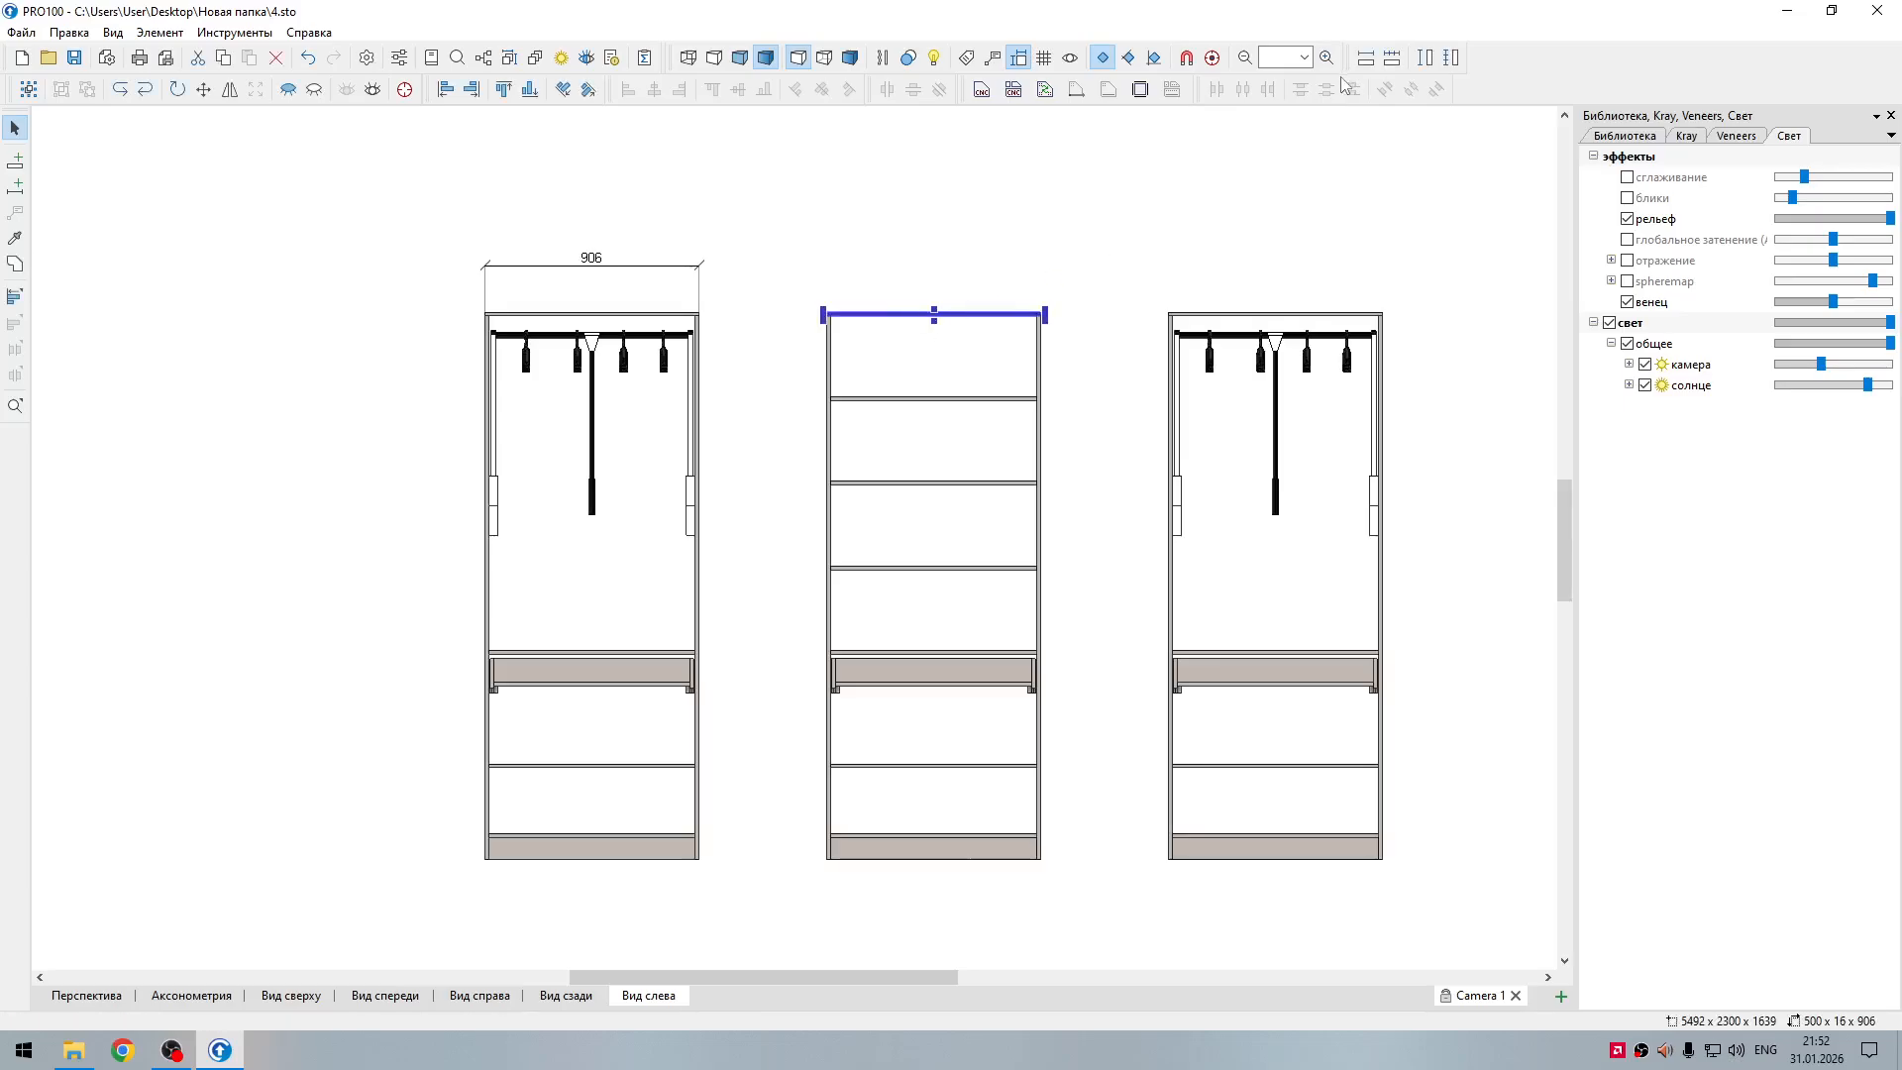
left_click(1366, 57)
left_click_drag(994, 315, 994, 267)
left_click(1188, 286)
Step: Add a horizontal dimension for the right section's top panel, aligned with the dimension line of the other two sections
left_click(1234, 317)
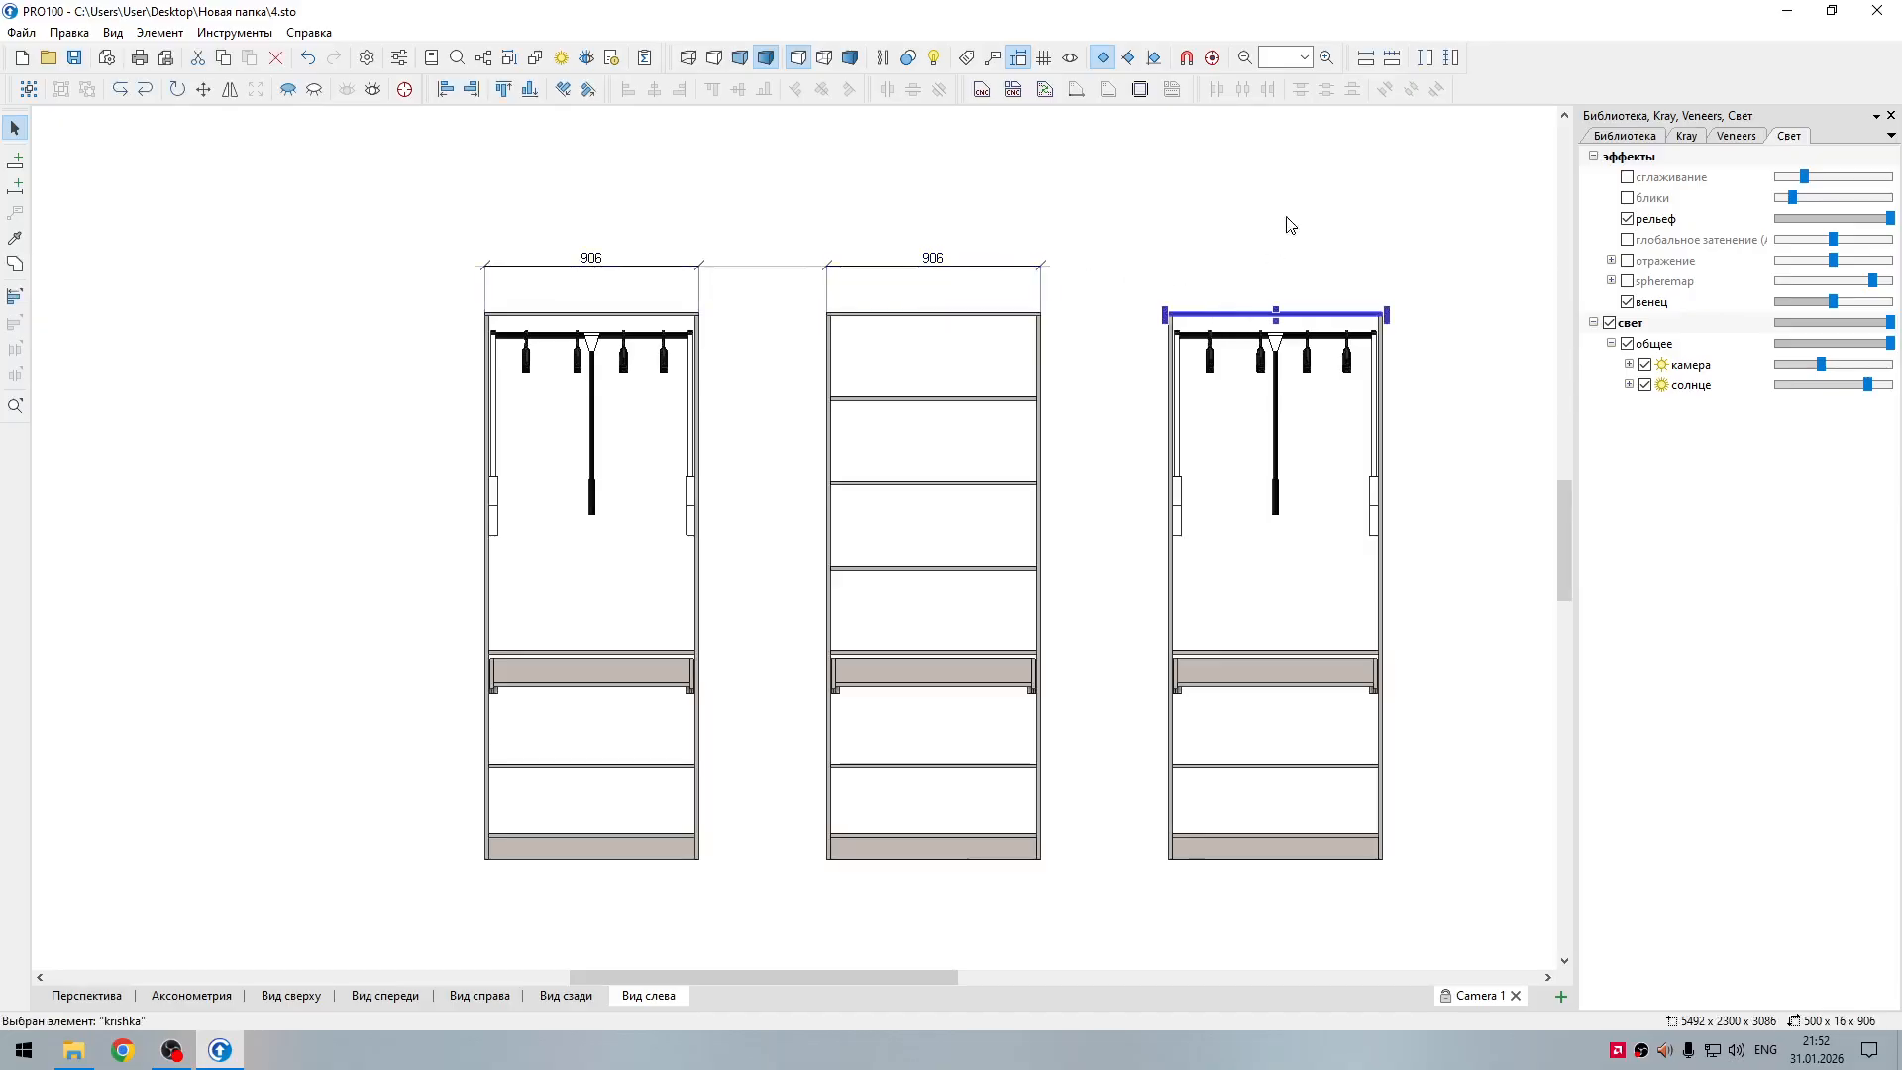
left_click(1366, 58)
left_click_drag(1323, 342, 1329, 266)
left_click(1350, 531)
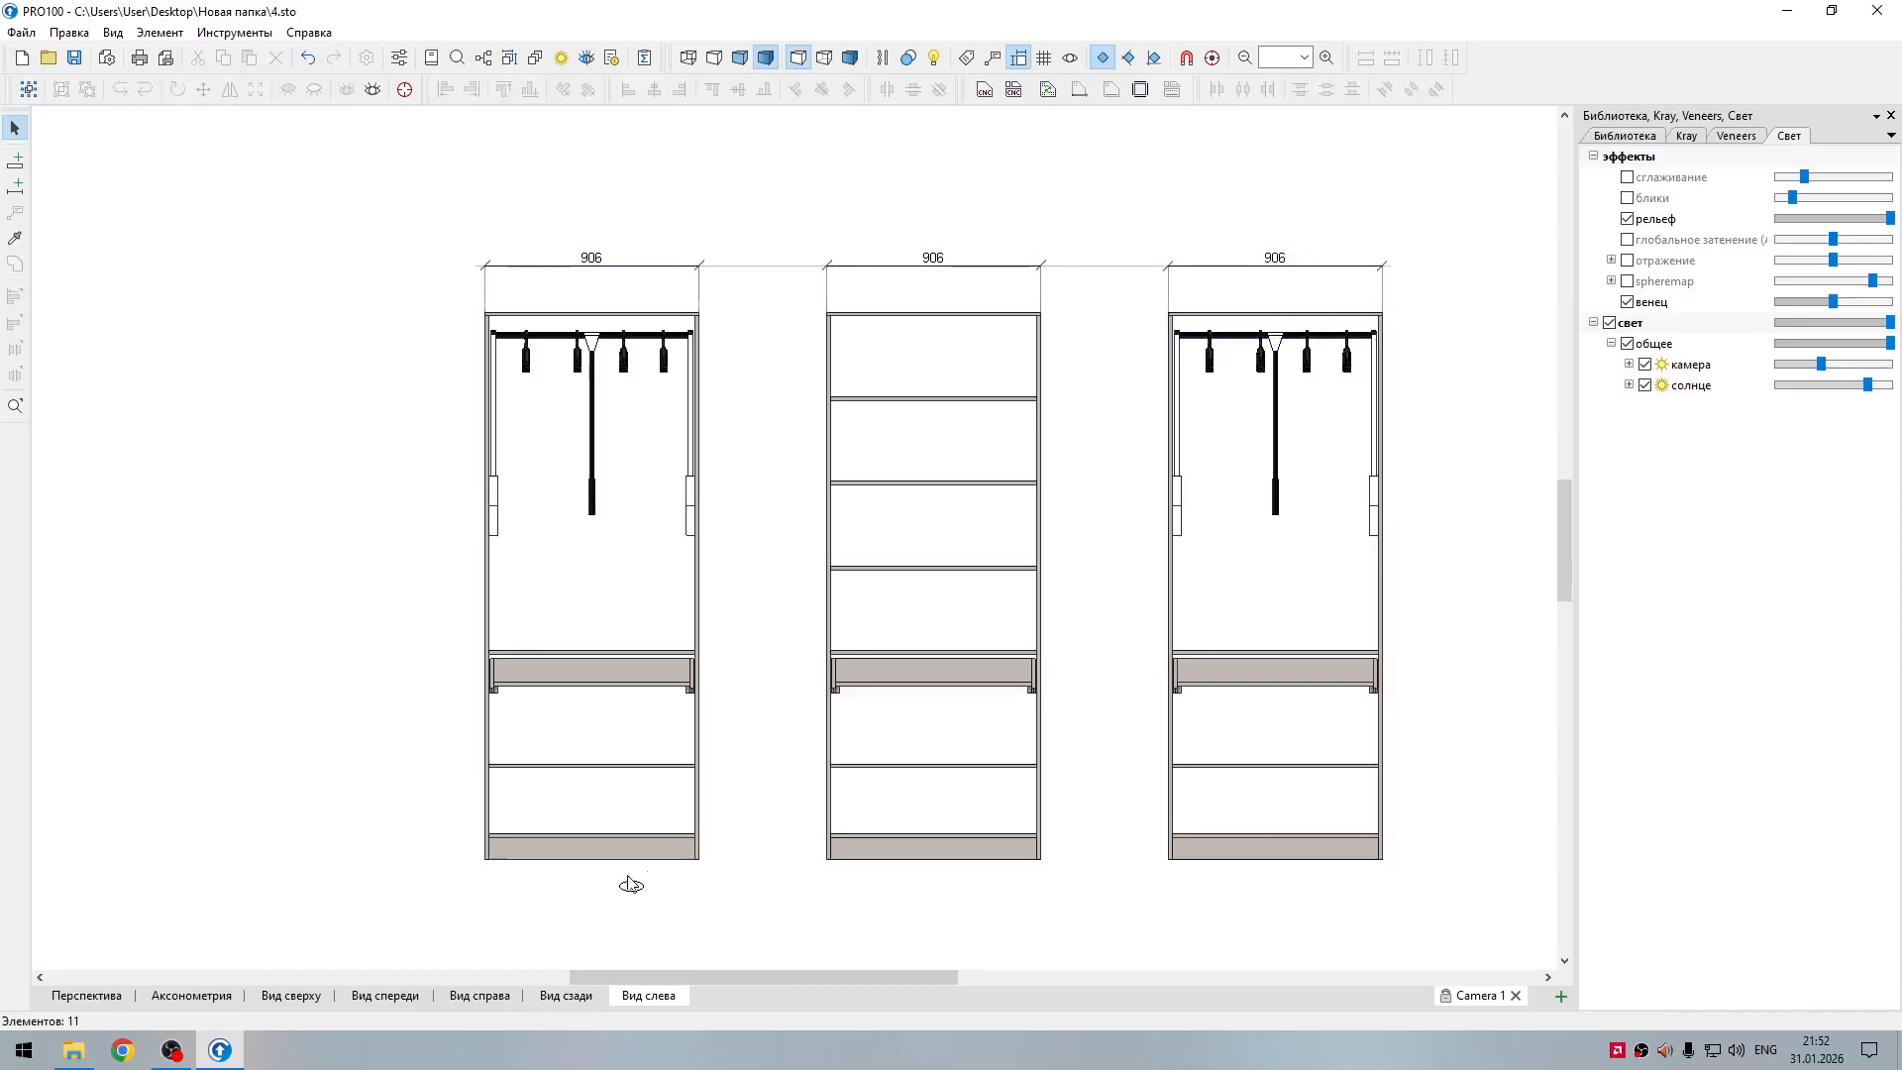
Step: Add a vertical dimension for the left section's plinth, placed outside the section's left side
left_click(574, 850)
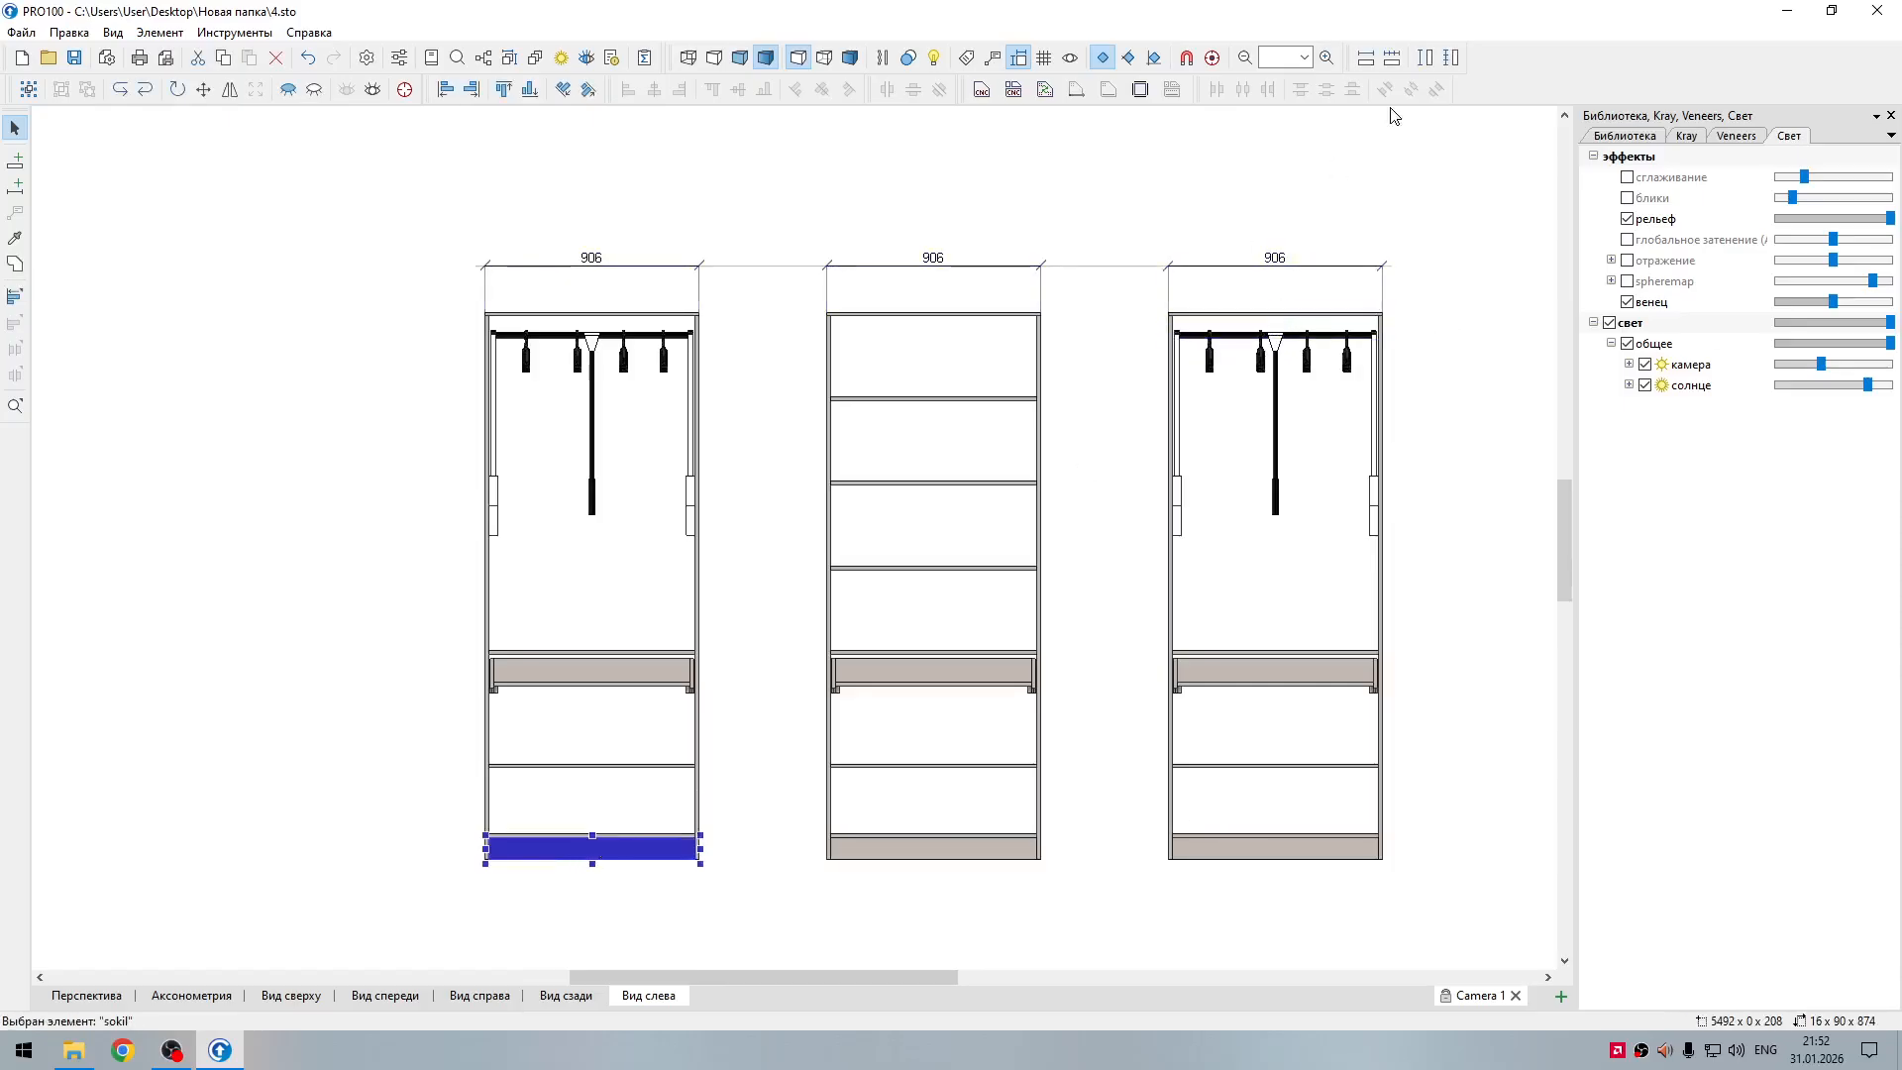
left_click(1426, 59)
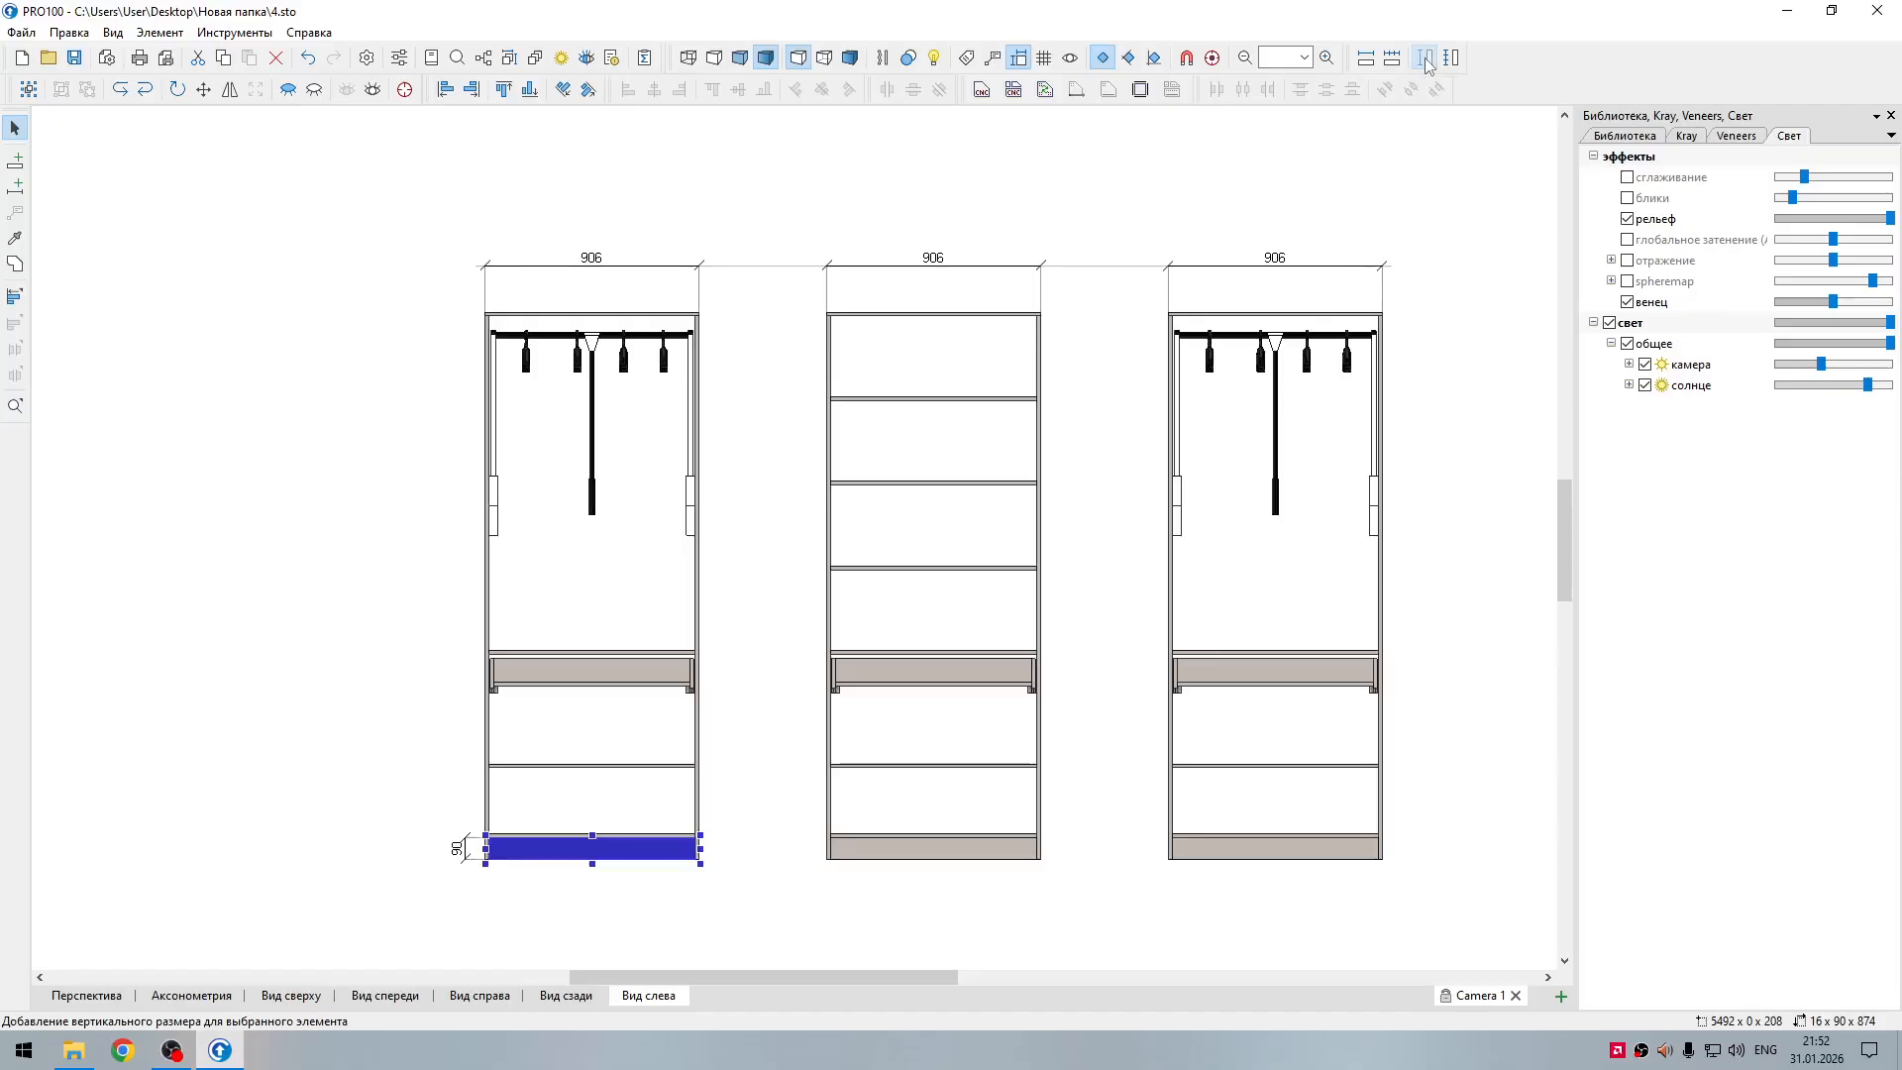
left_click(478, 903)
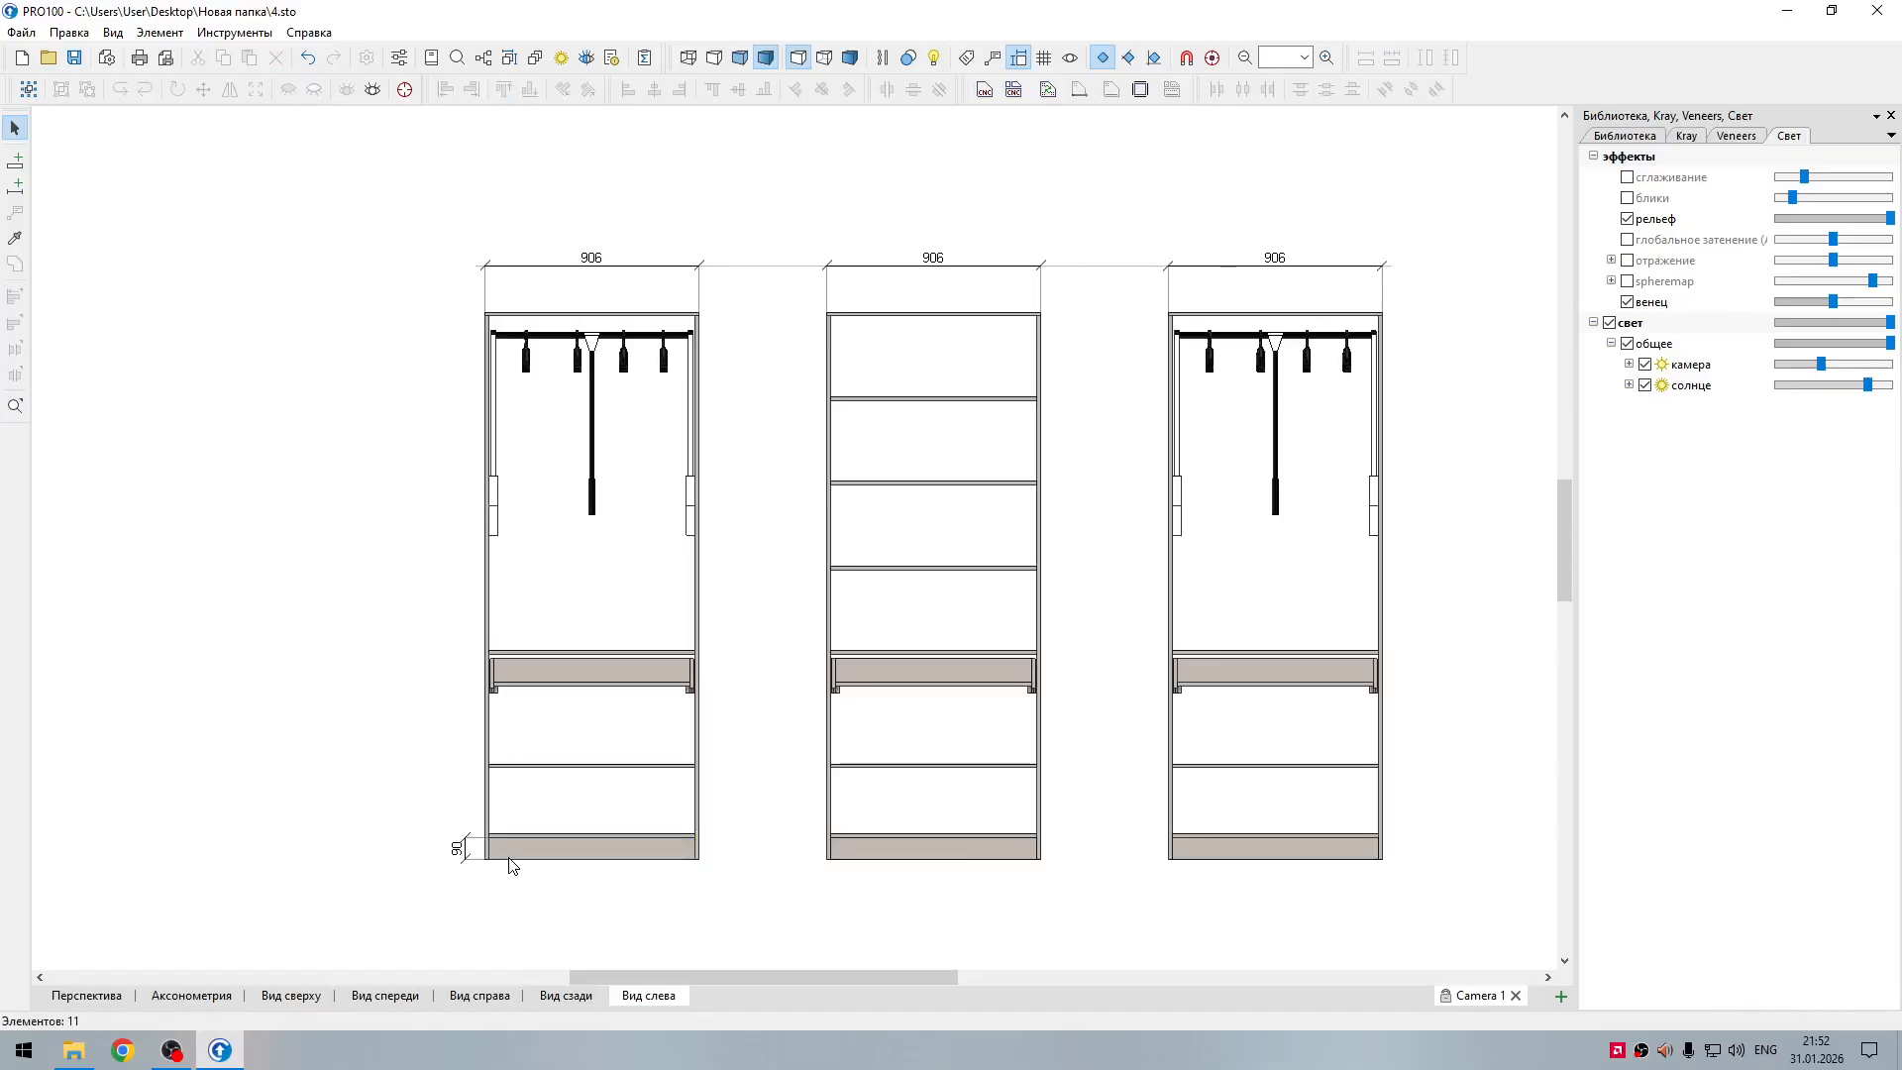
Step: Add a horizontal dimension for the left section's plinth, placed below the section
left_click(858, 858)
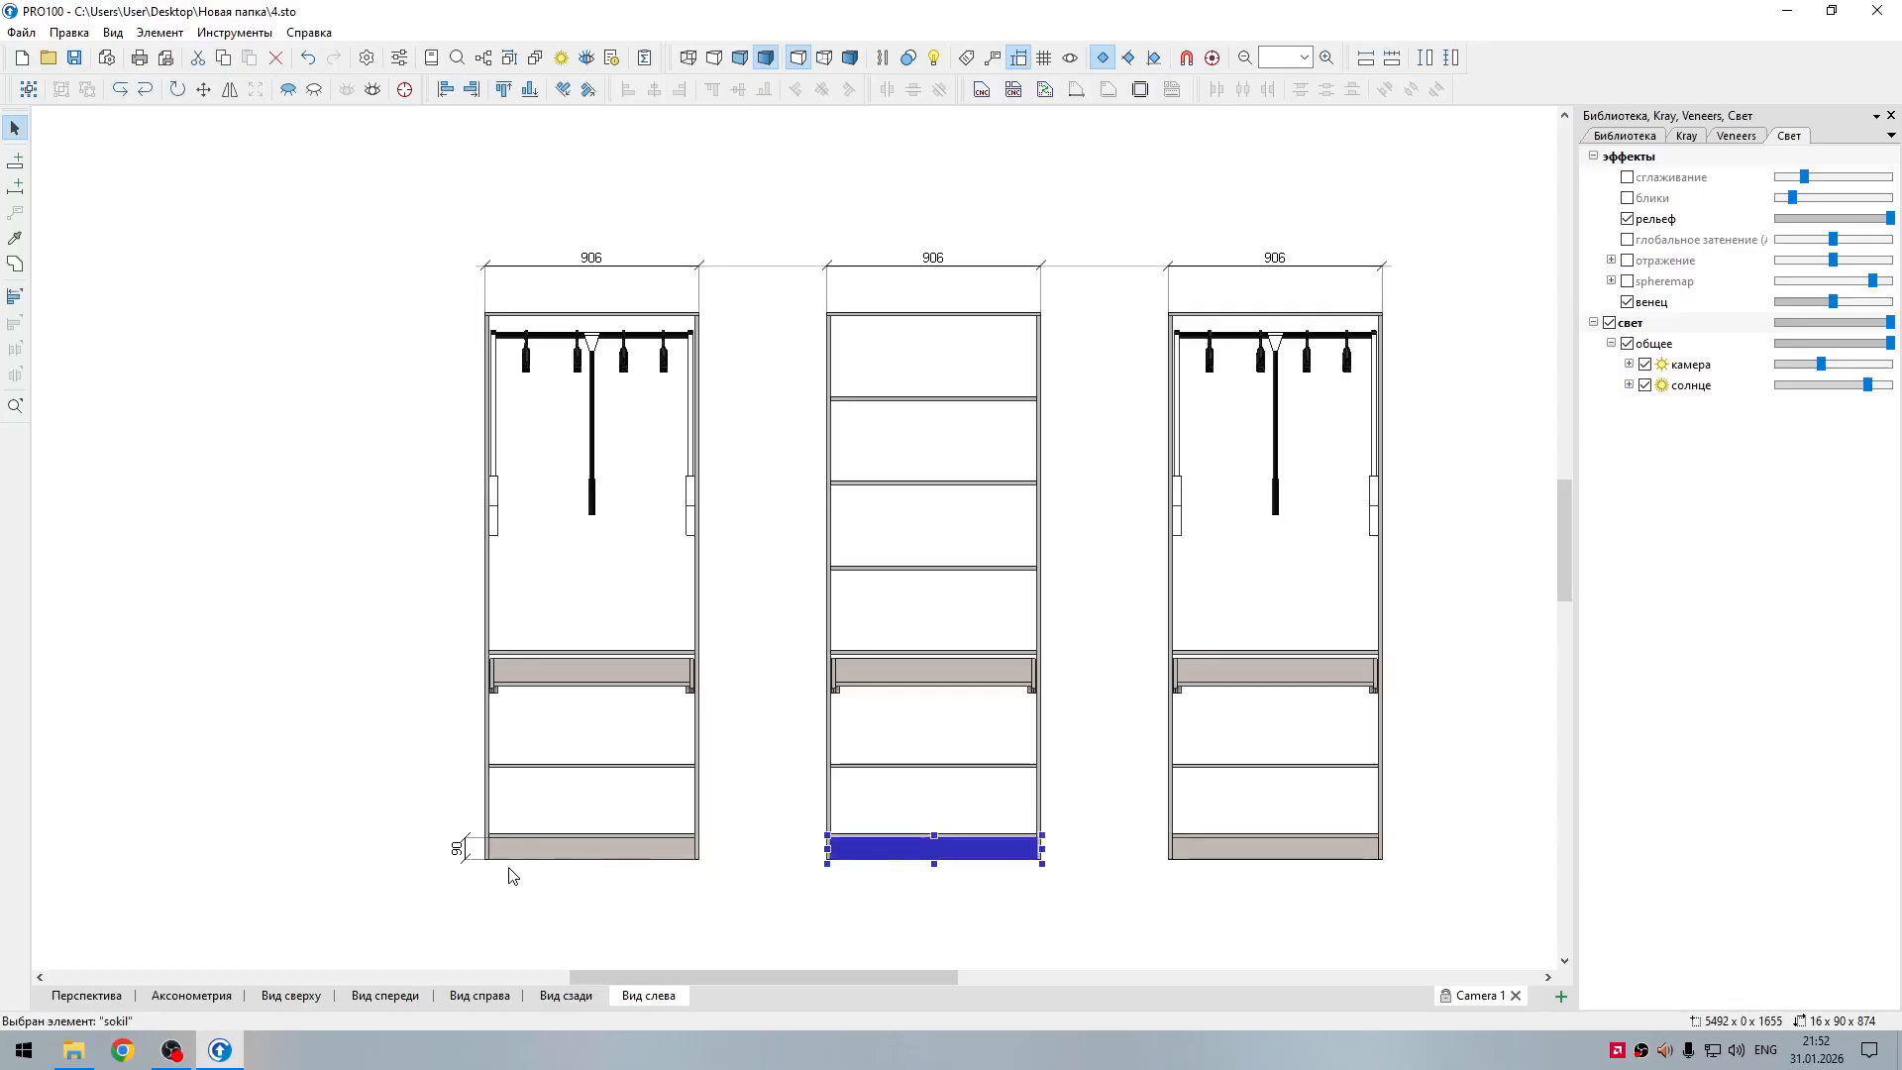
left_click(758, 895)
left_click(672, 858)
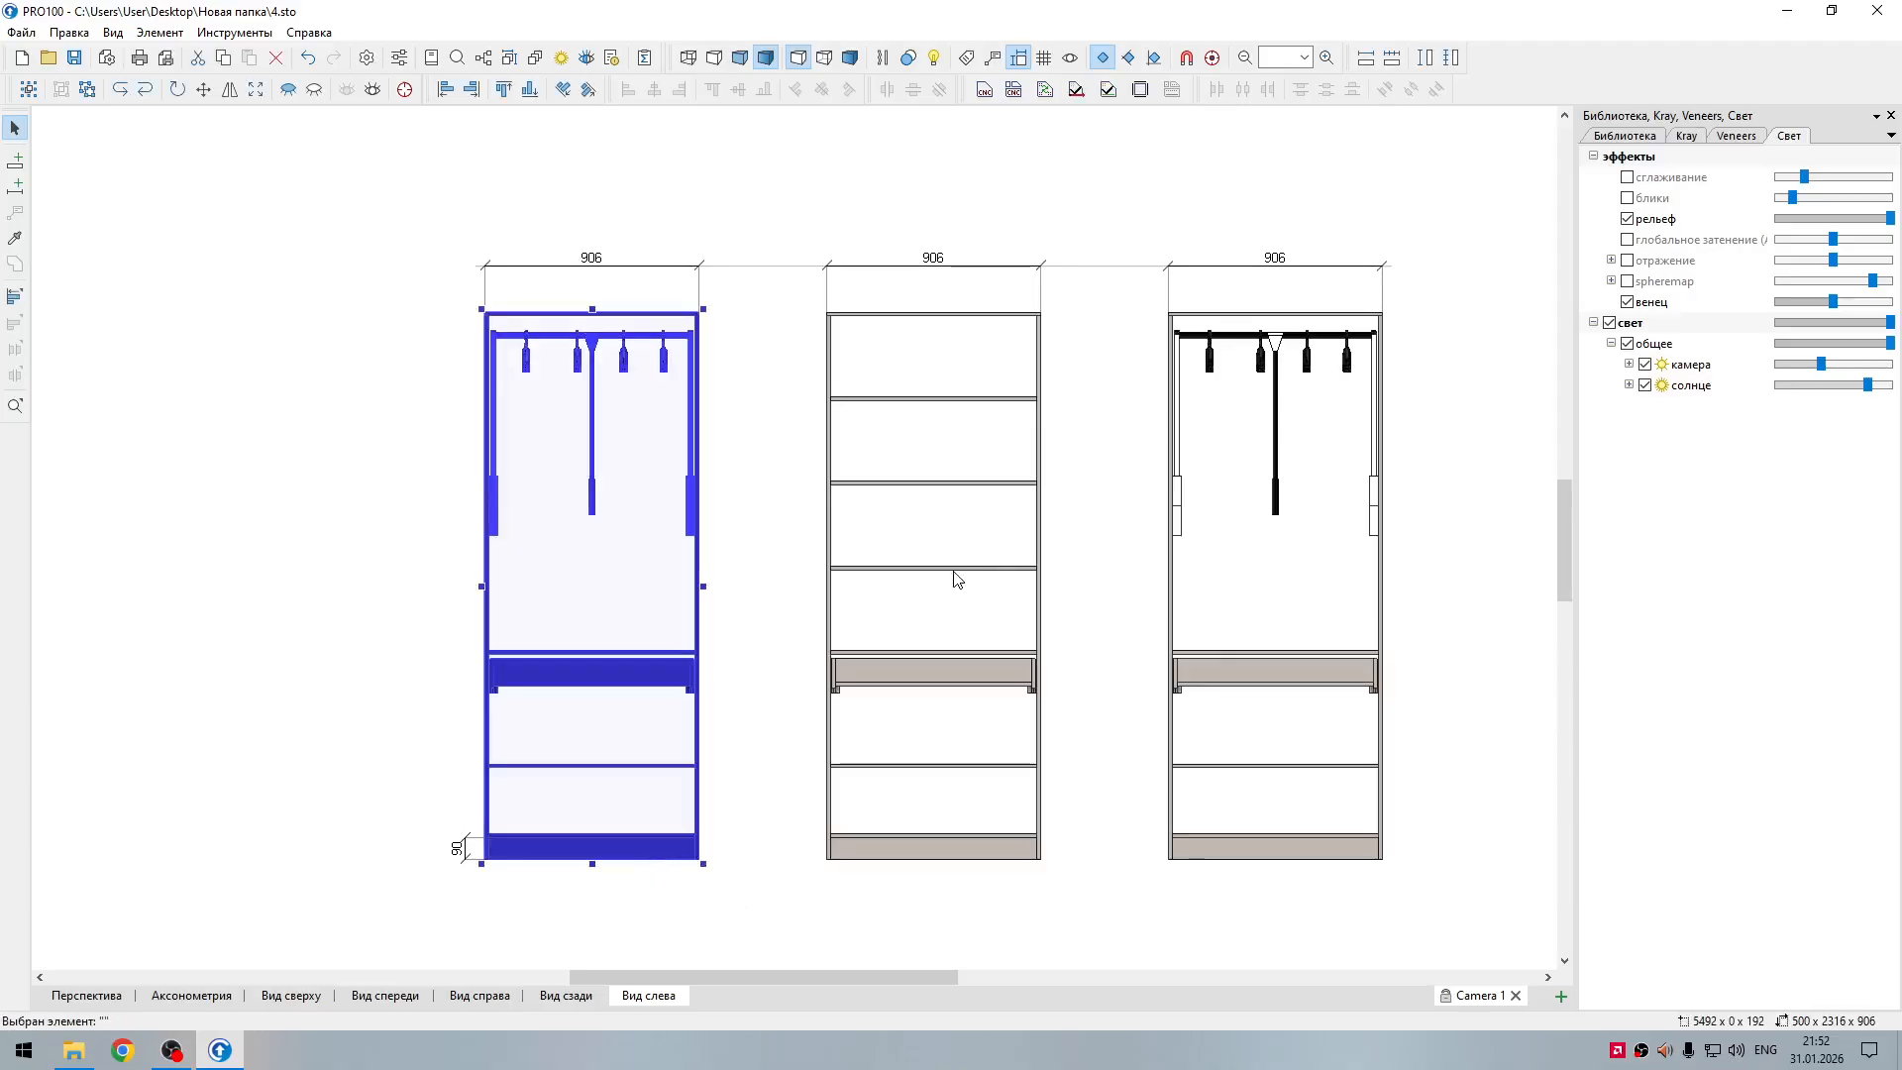
left_click(584, 858)
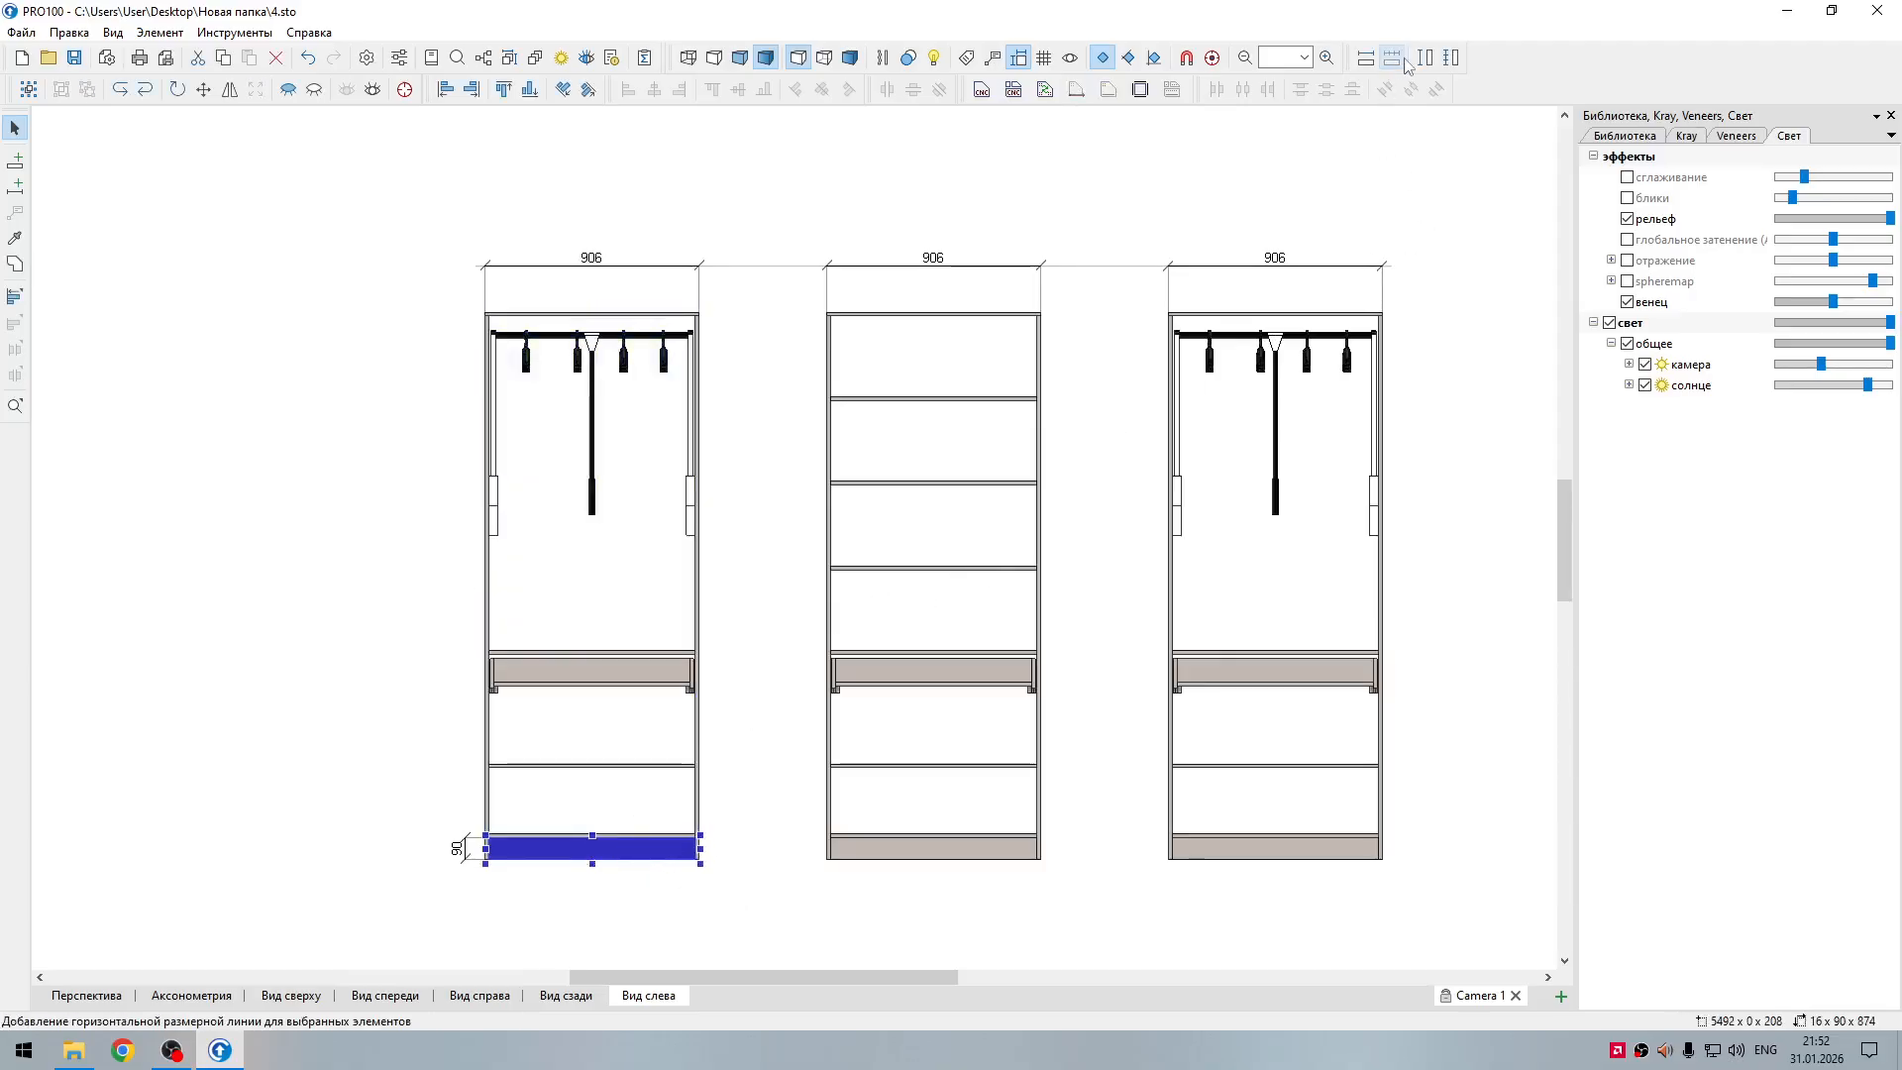
left_click(1367, 57)
left_click(528, 896)
Step: Extend the left section's vertical plinth dimension so its upper end sits at mid-thickness of the bottom panel
scroll(478, 871, "up", 2)
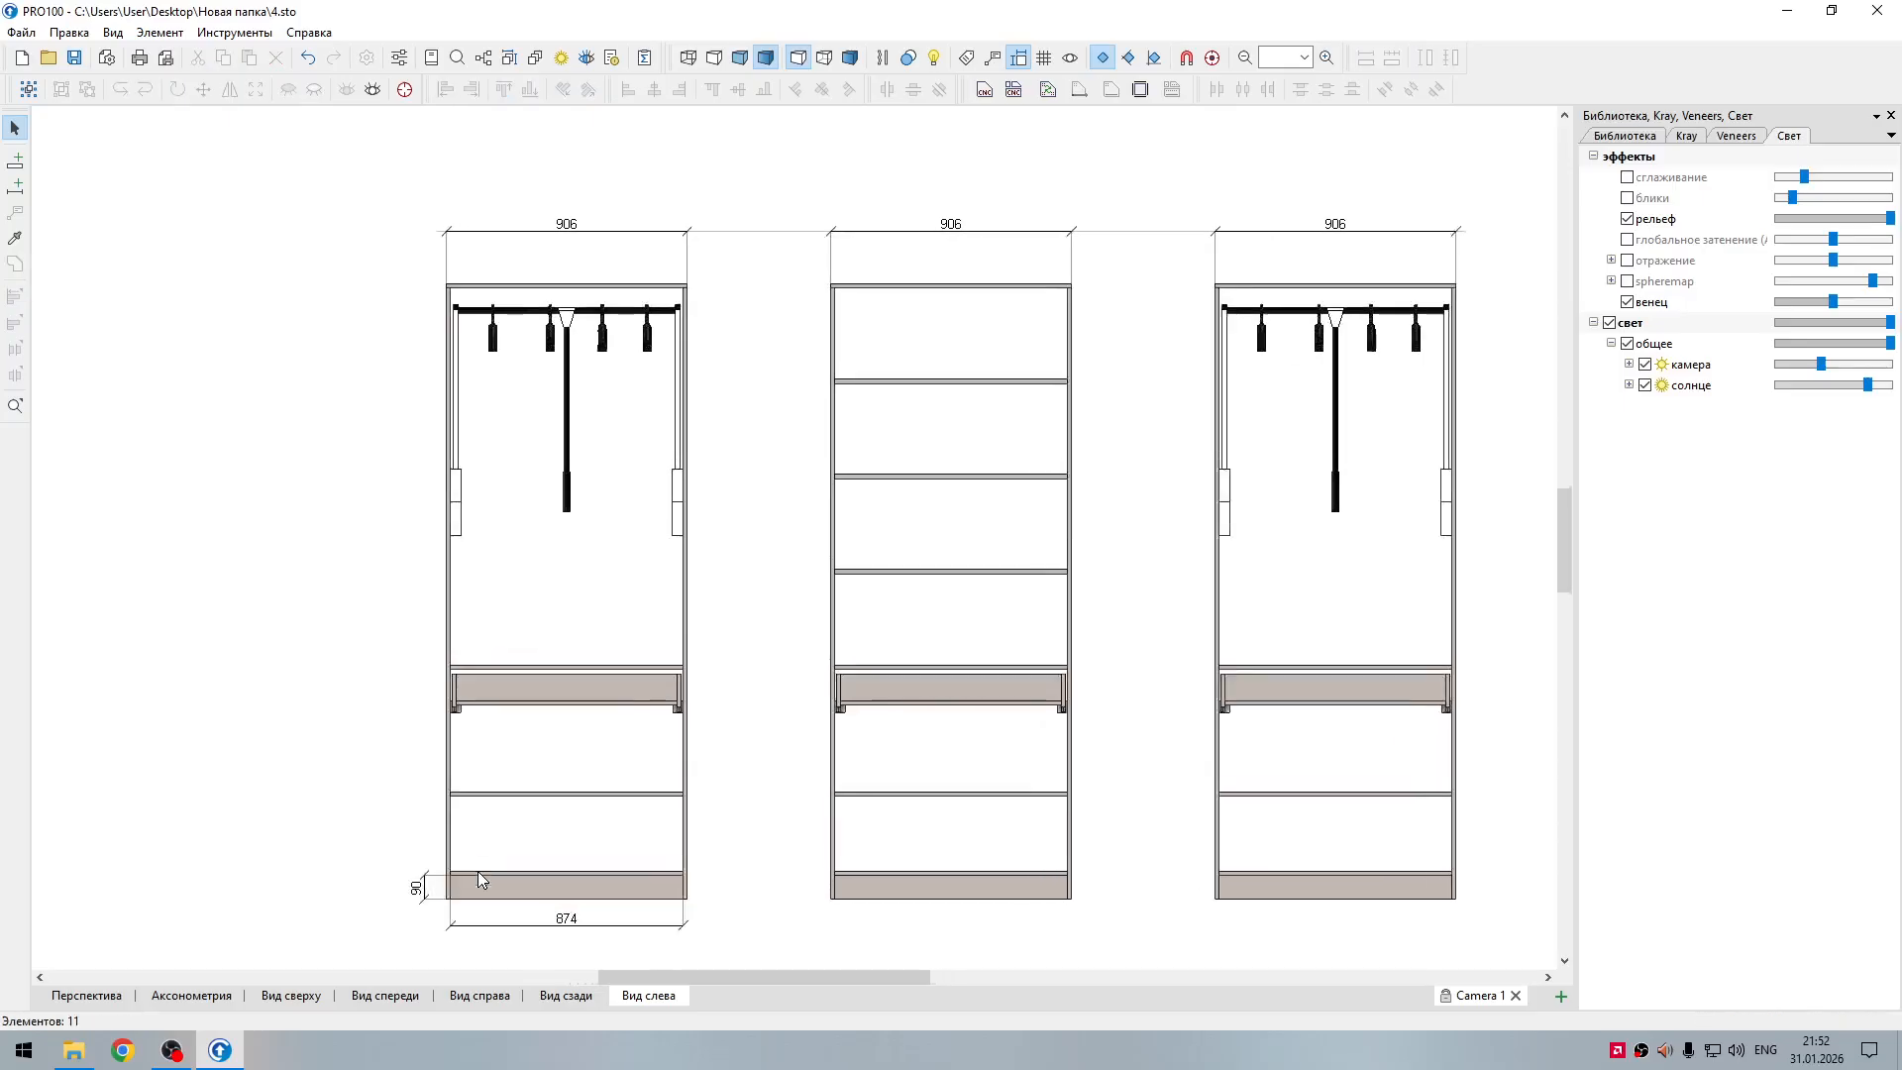
scroll(594, 832, "up", 2)
middle_click_drag(822, 823, 1339, 614)
scroll(995, 708, "up", 3)
middle_click_drag(1218, 715, 1040, 650)
scroll(862, 760, "up", 2)
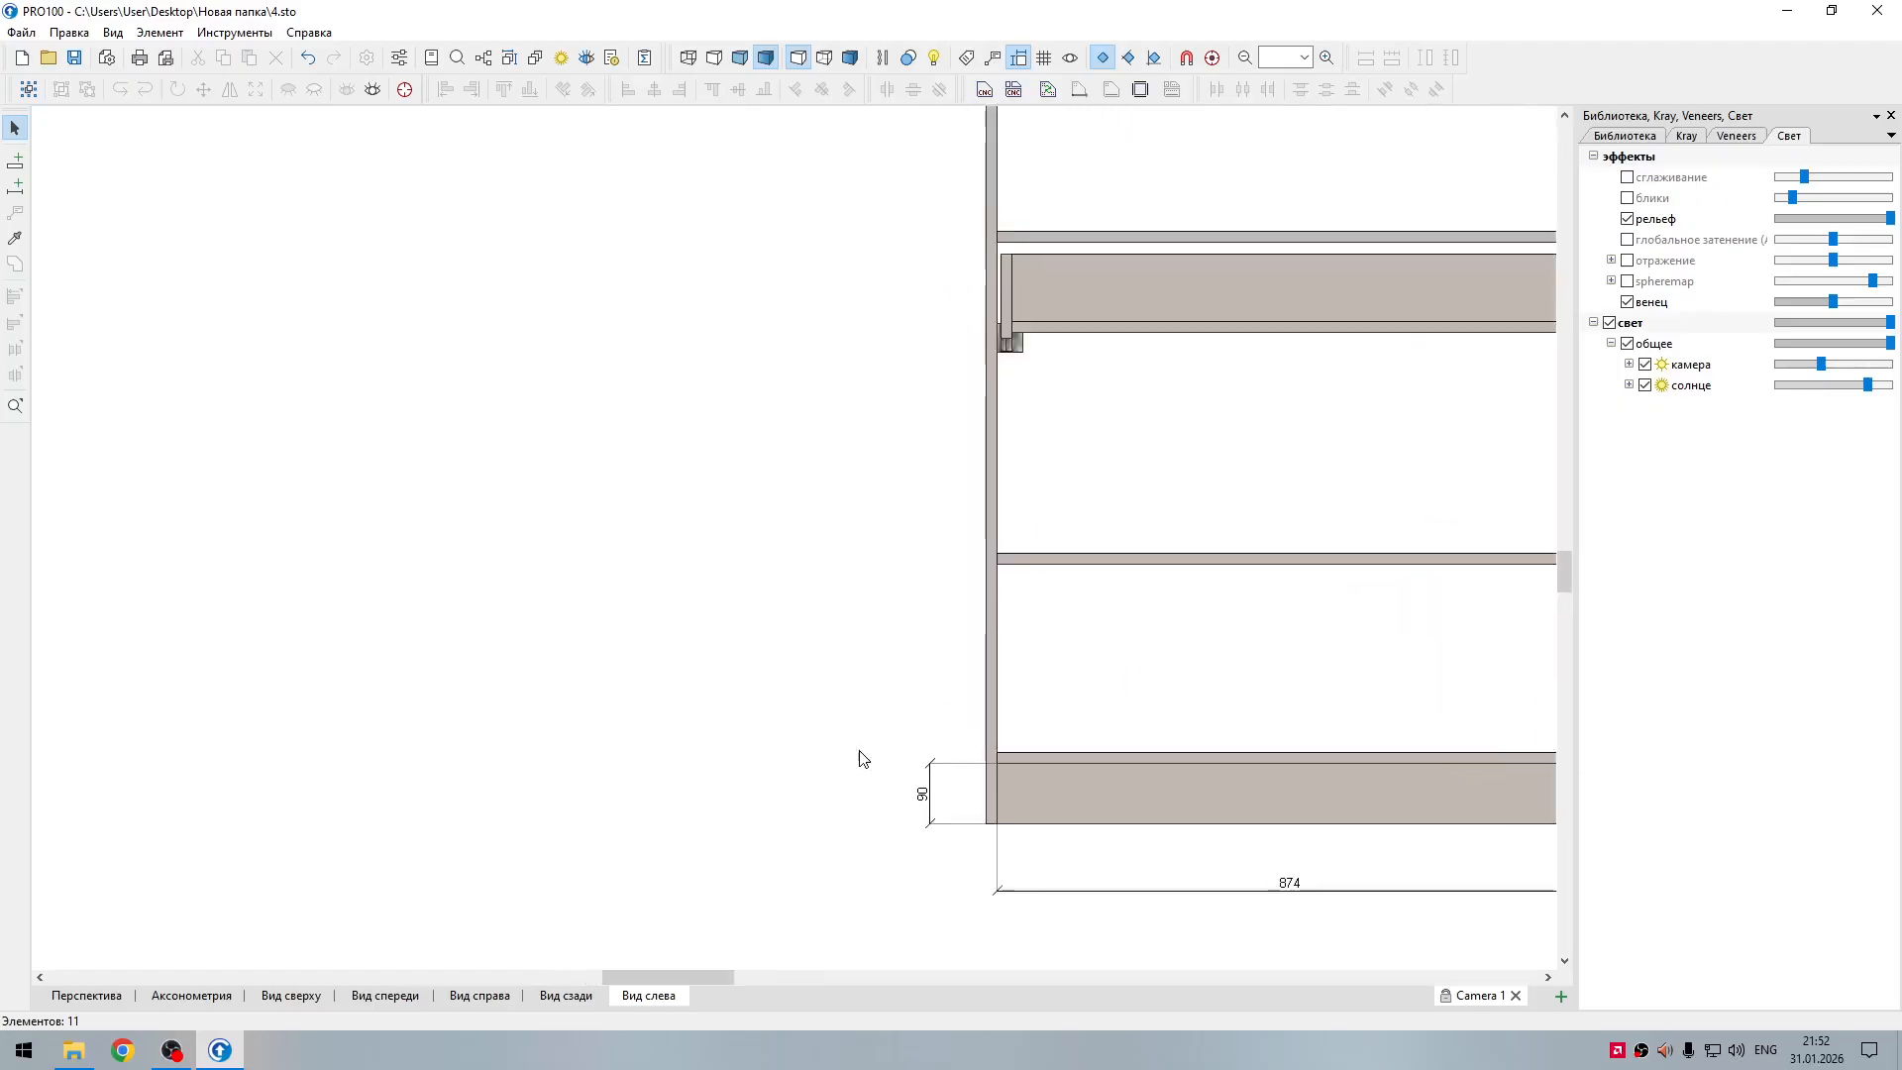
left_click(937, 776)
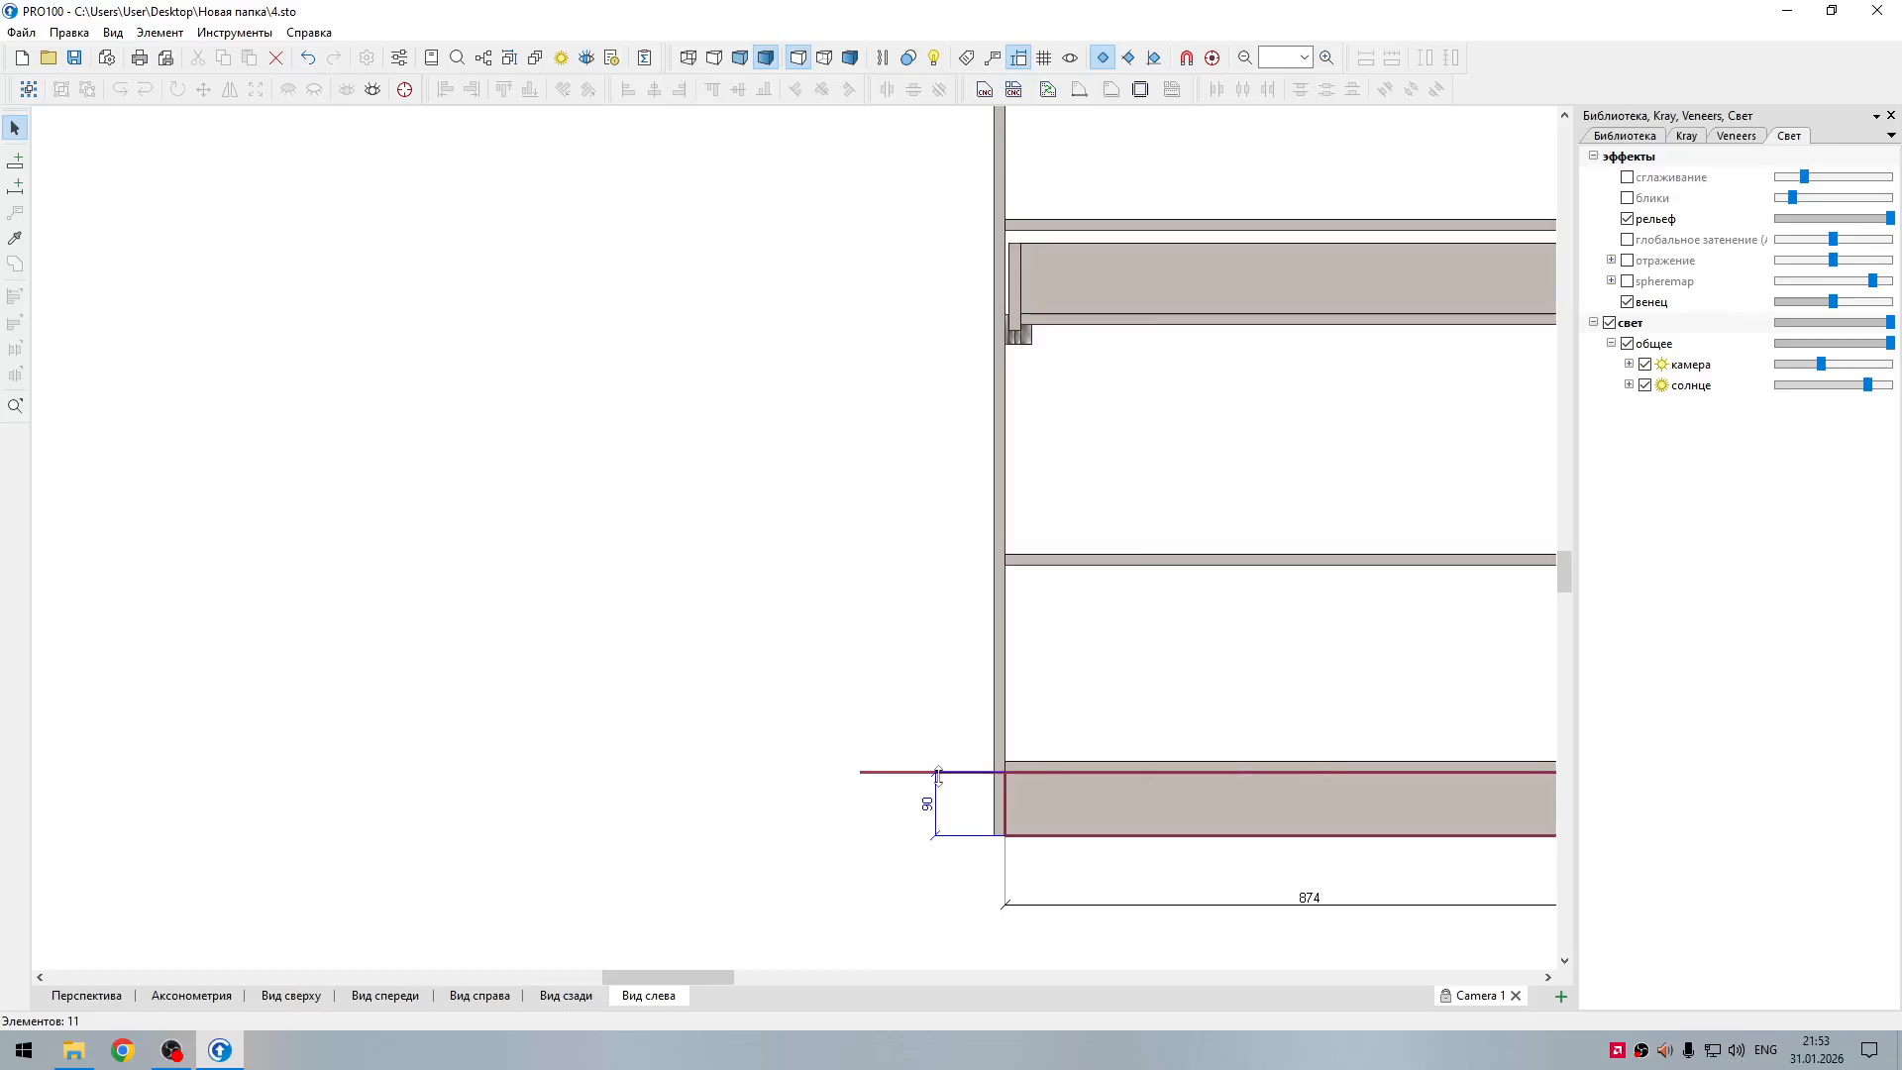
left_click_drag(939, 773, 941, 768)
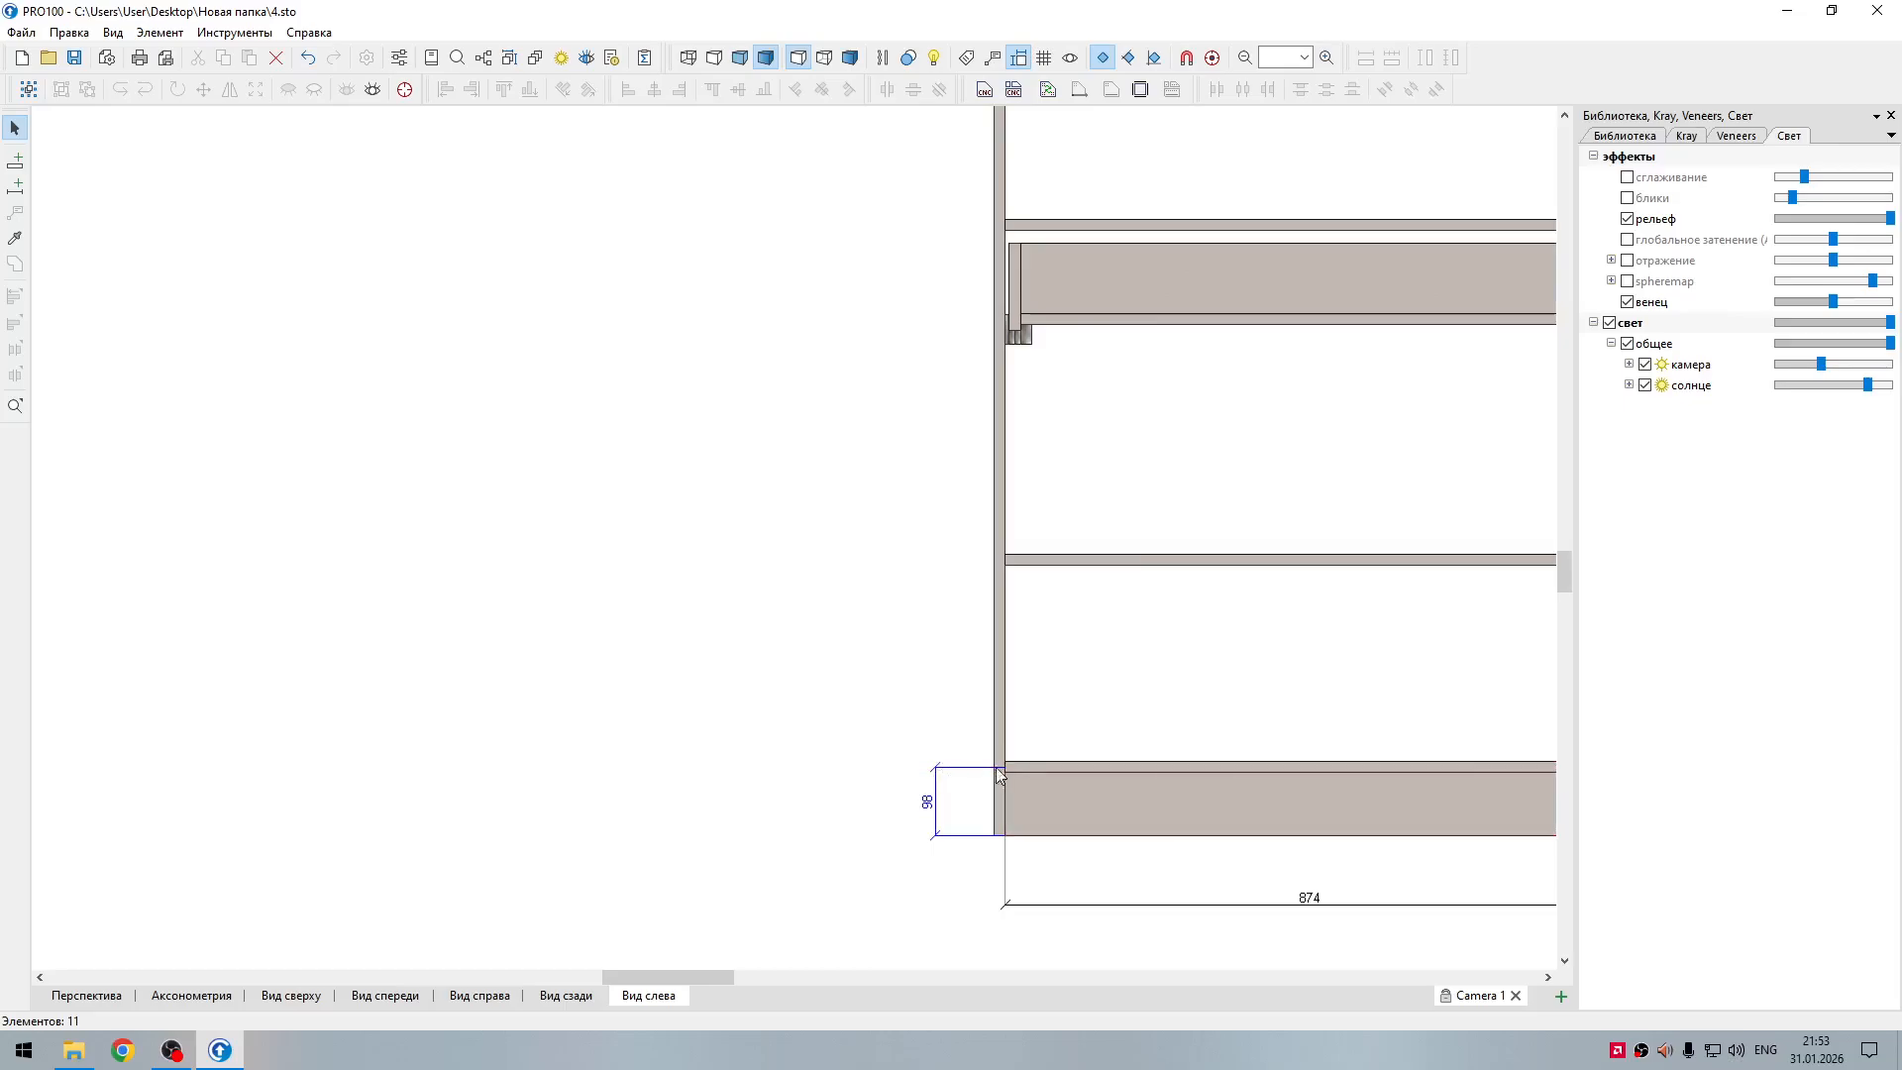
Step: Add a vertical dimension from the left section's base to the lower shelf and set its upper end at the shelf's underside
left_click(16, 186)
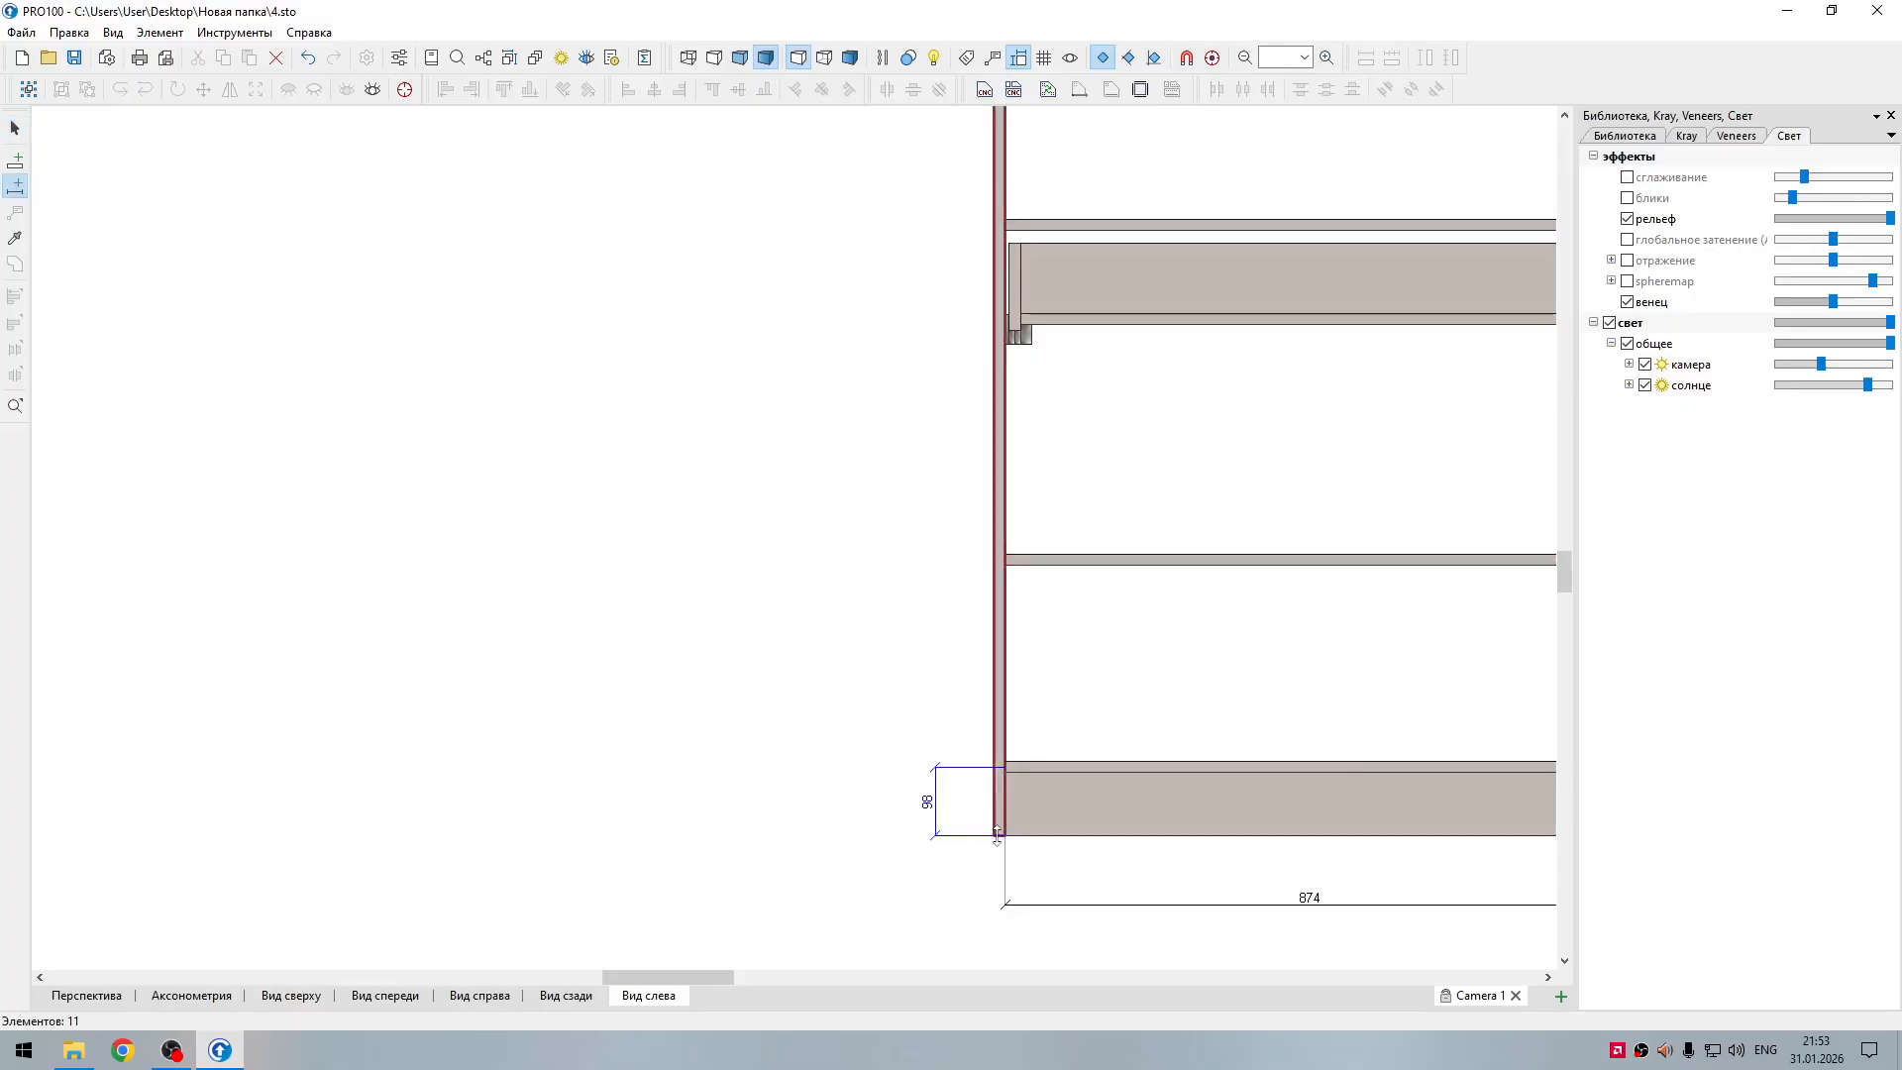
left_click_drag(860, 834, 872, 558)
left_click_drag(871, 831, 914, 835)
left_click(1044, 502)
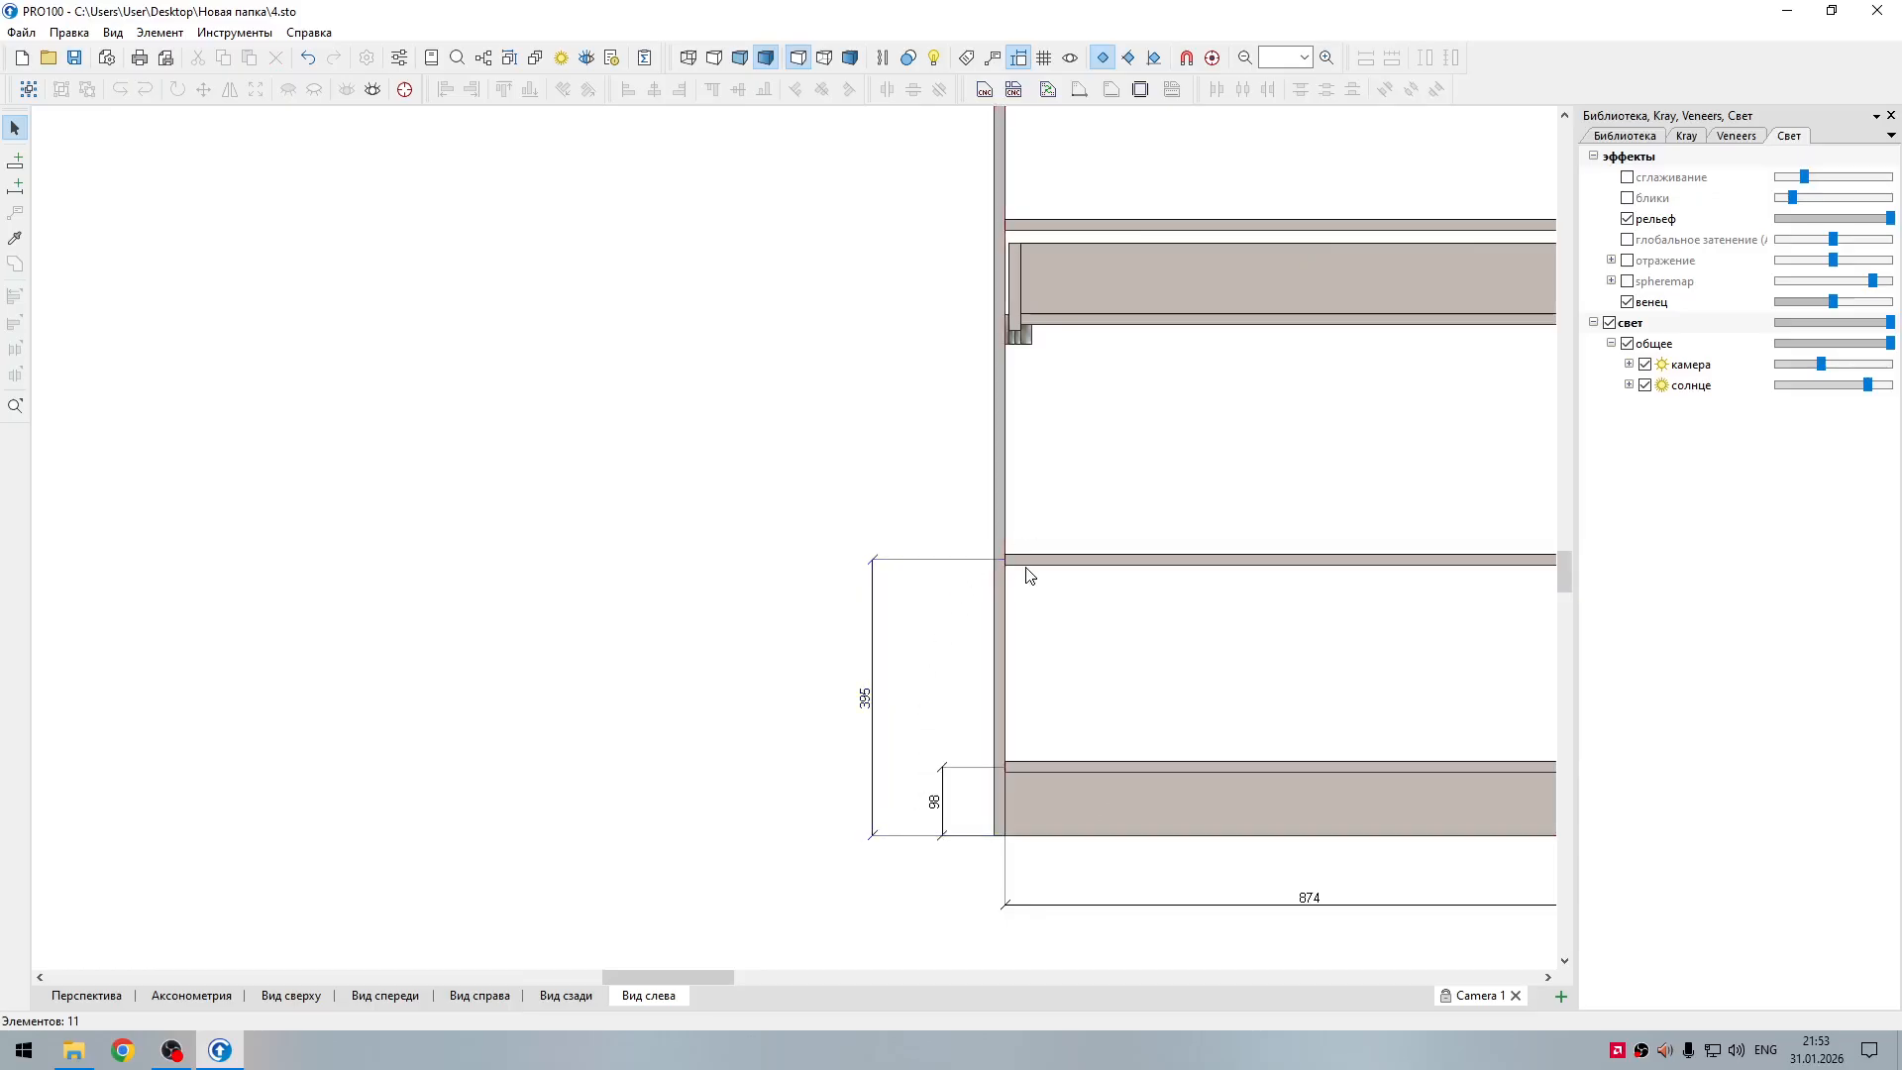
left_click(874, 574)
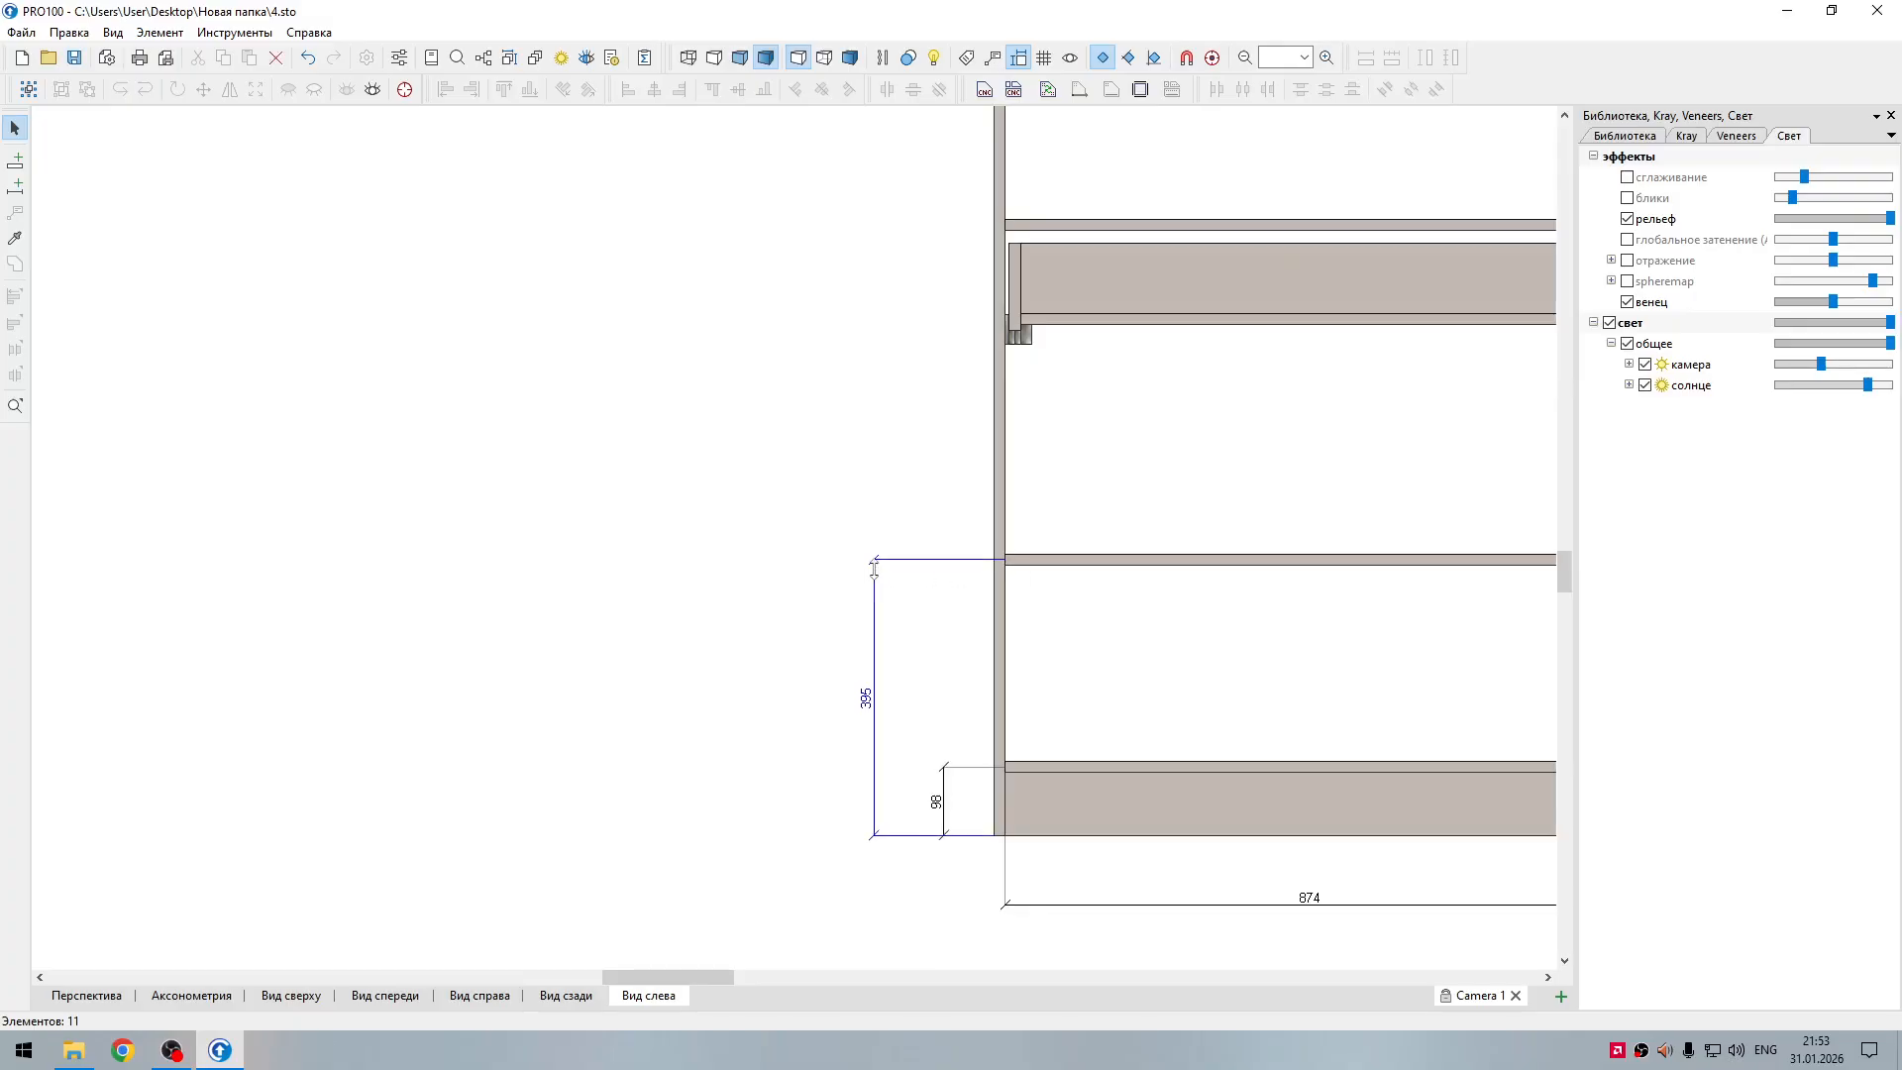
left_click_drag(874, 573, 882, 566)
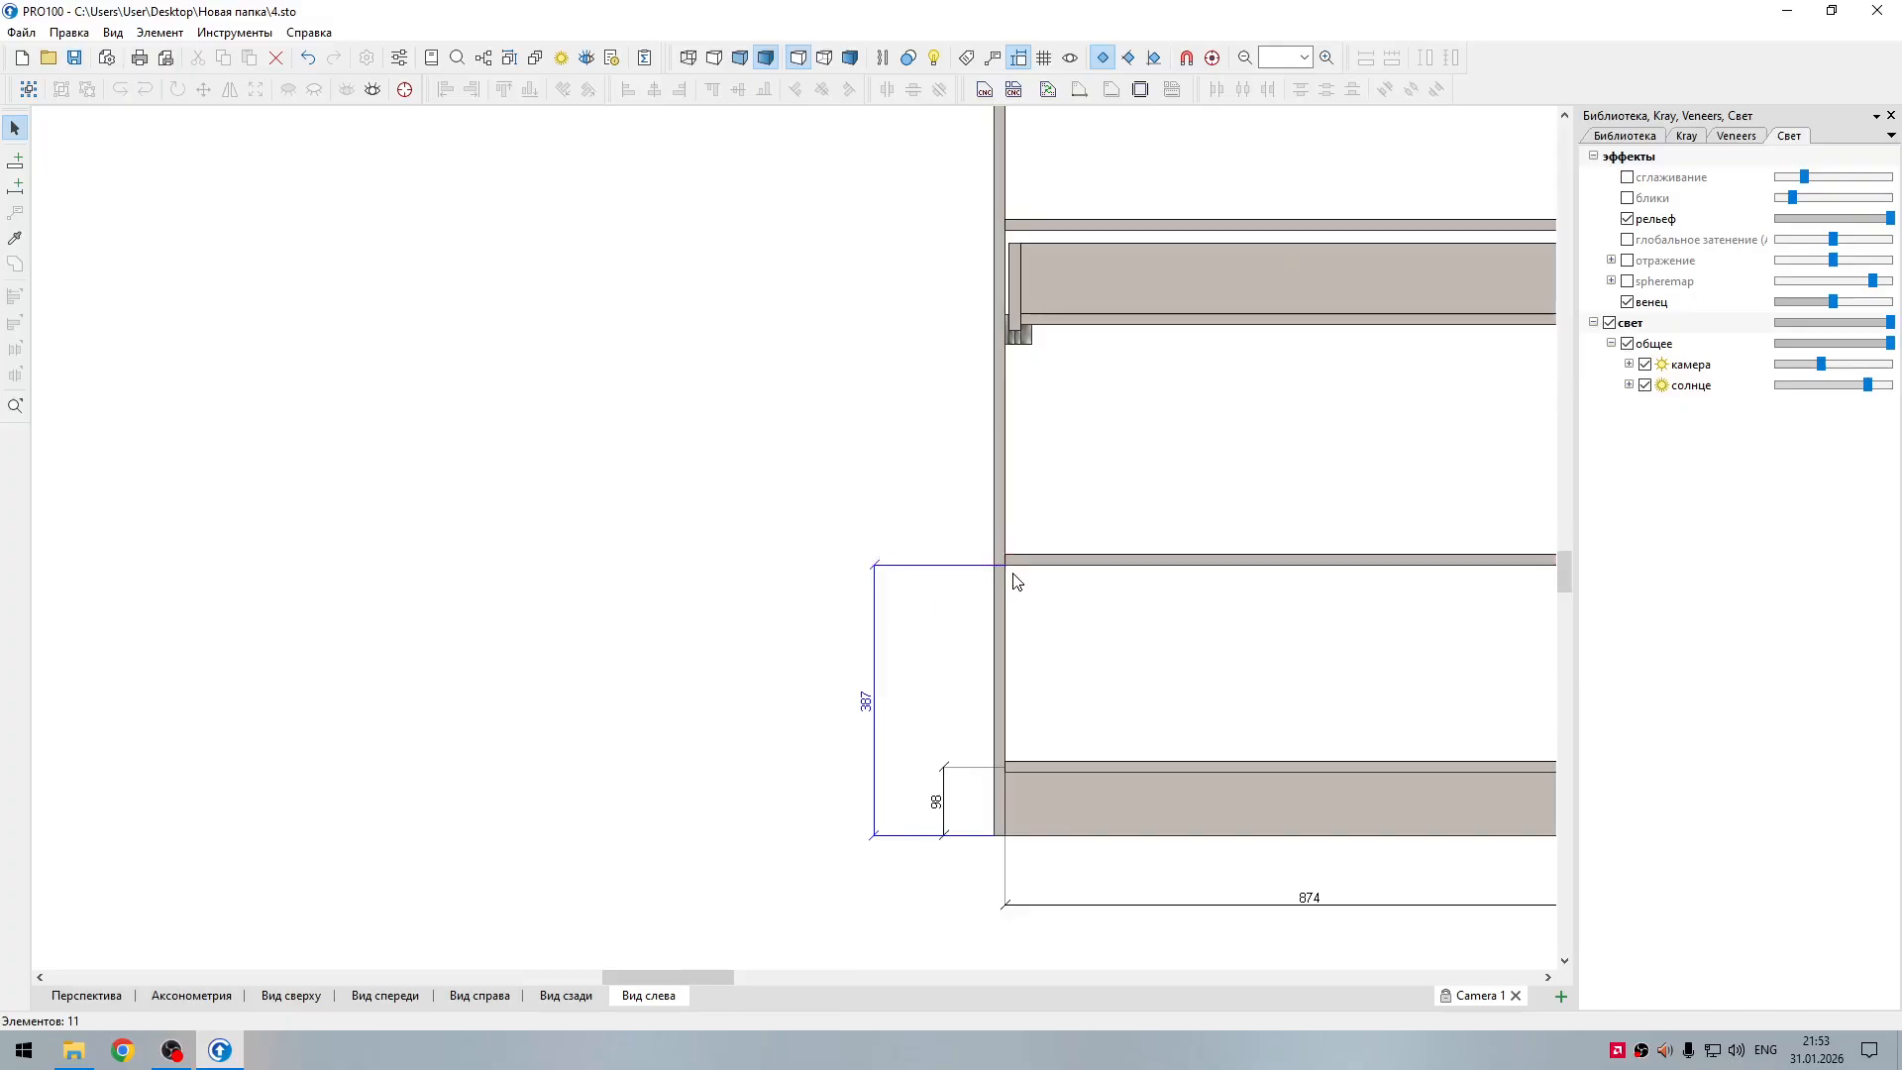
left_click(1043, 588)
Step: Draw a vertical dimension from the left section's base to the shelf above the drawer, outside the lower shelf's dimension
scroll(1045, 600, "down", 2)
middle_click_drag(976, 614, 835, 626)
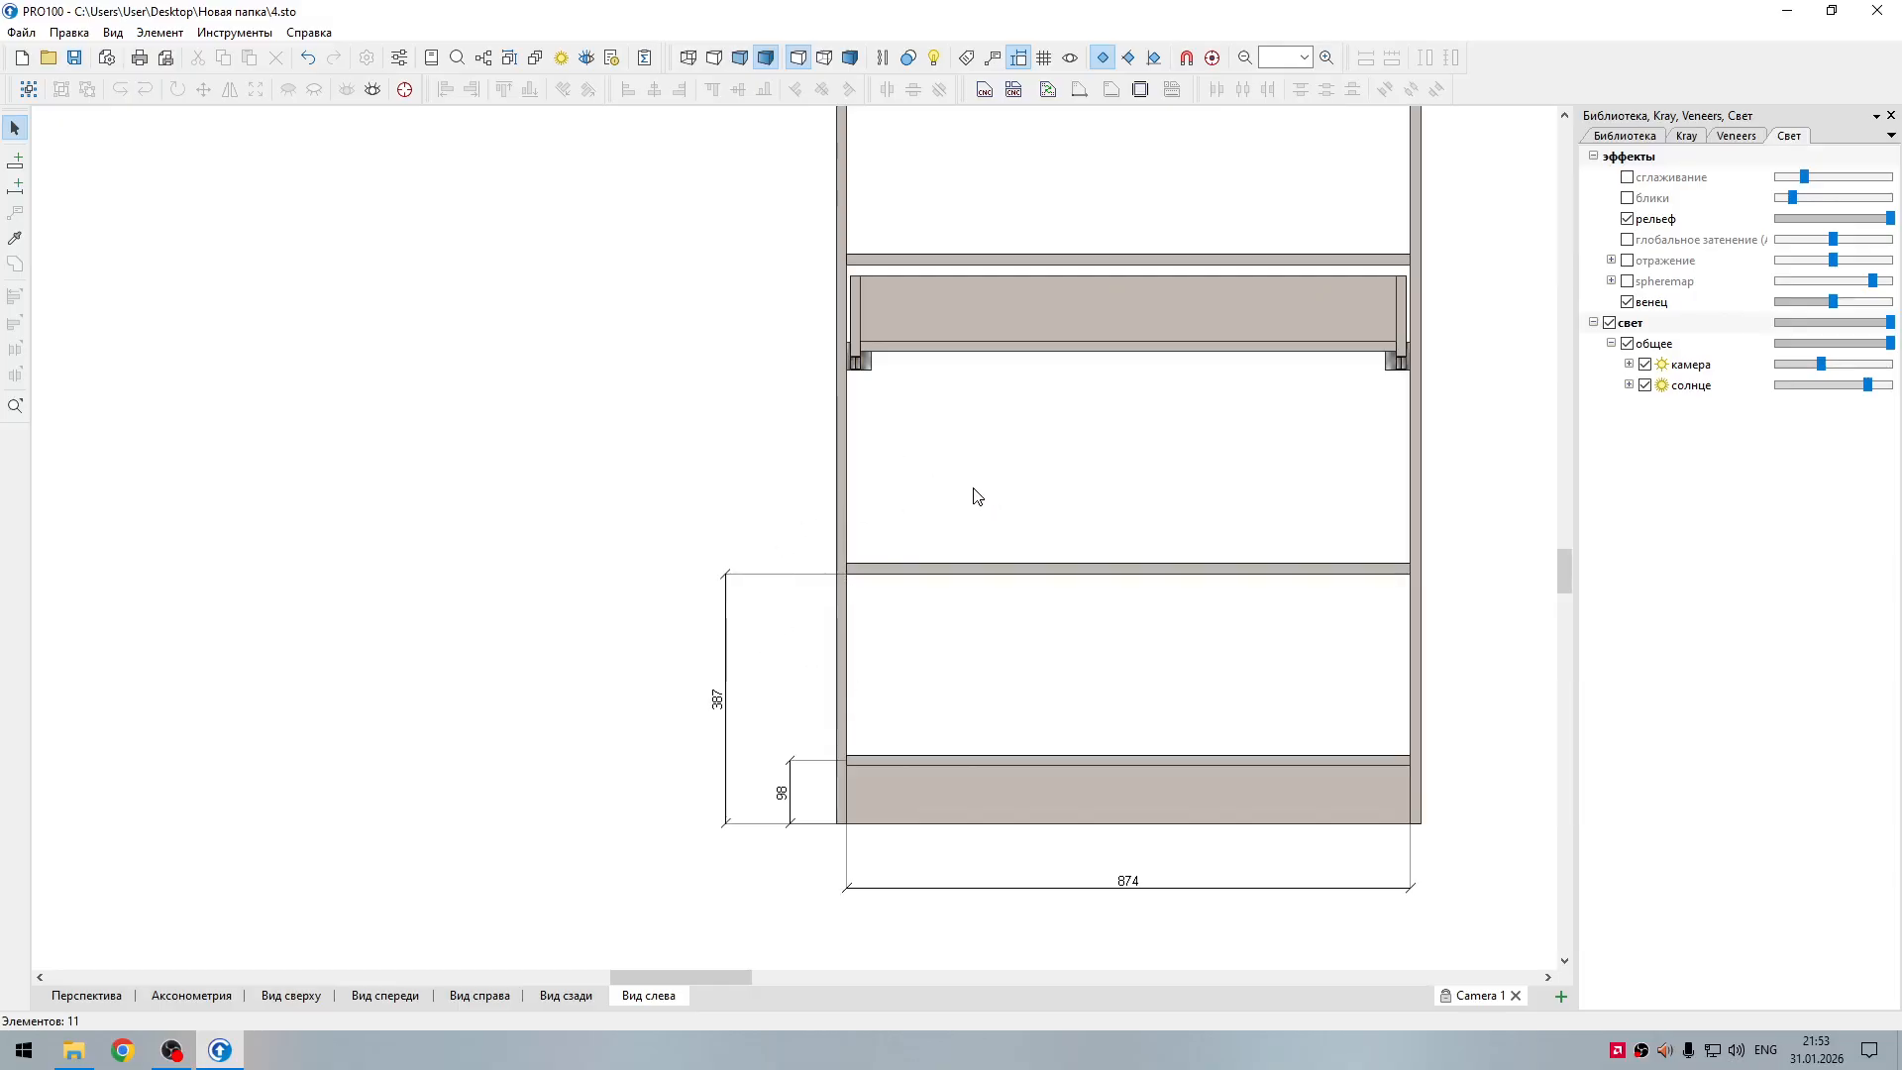
left_click(15, 187)
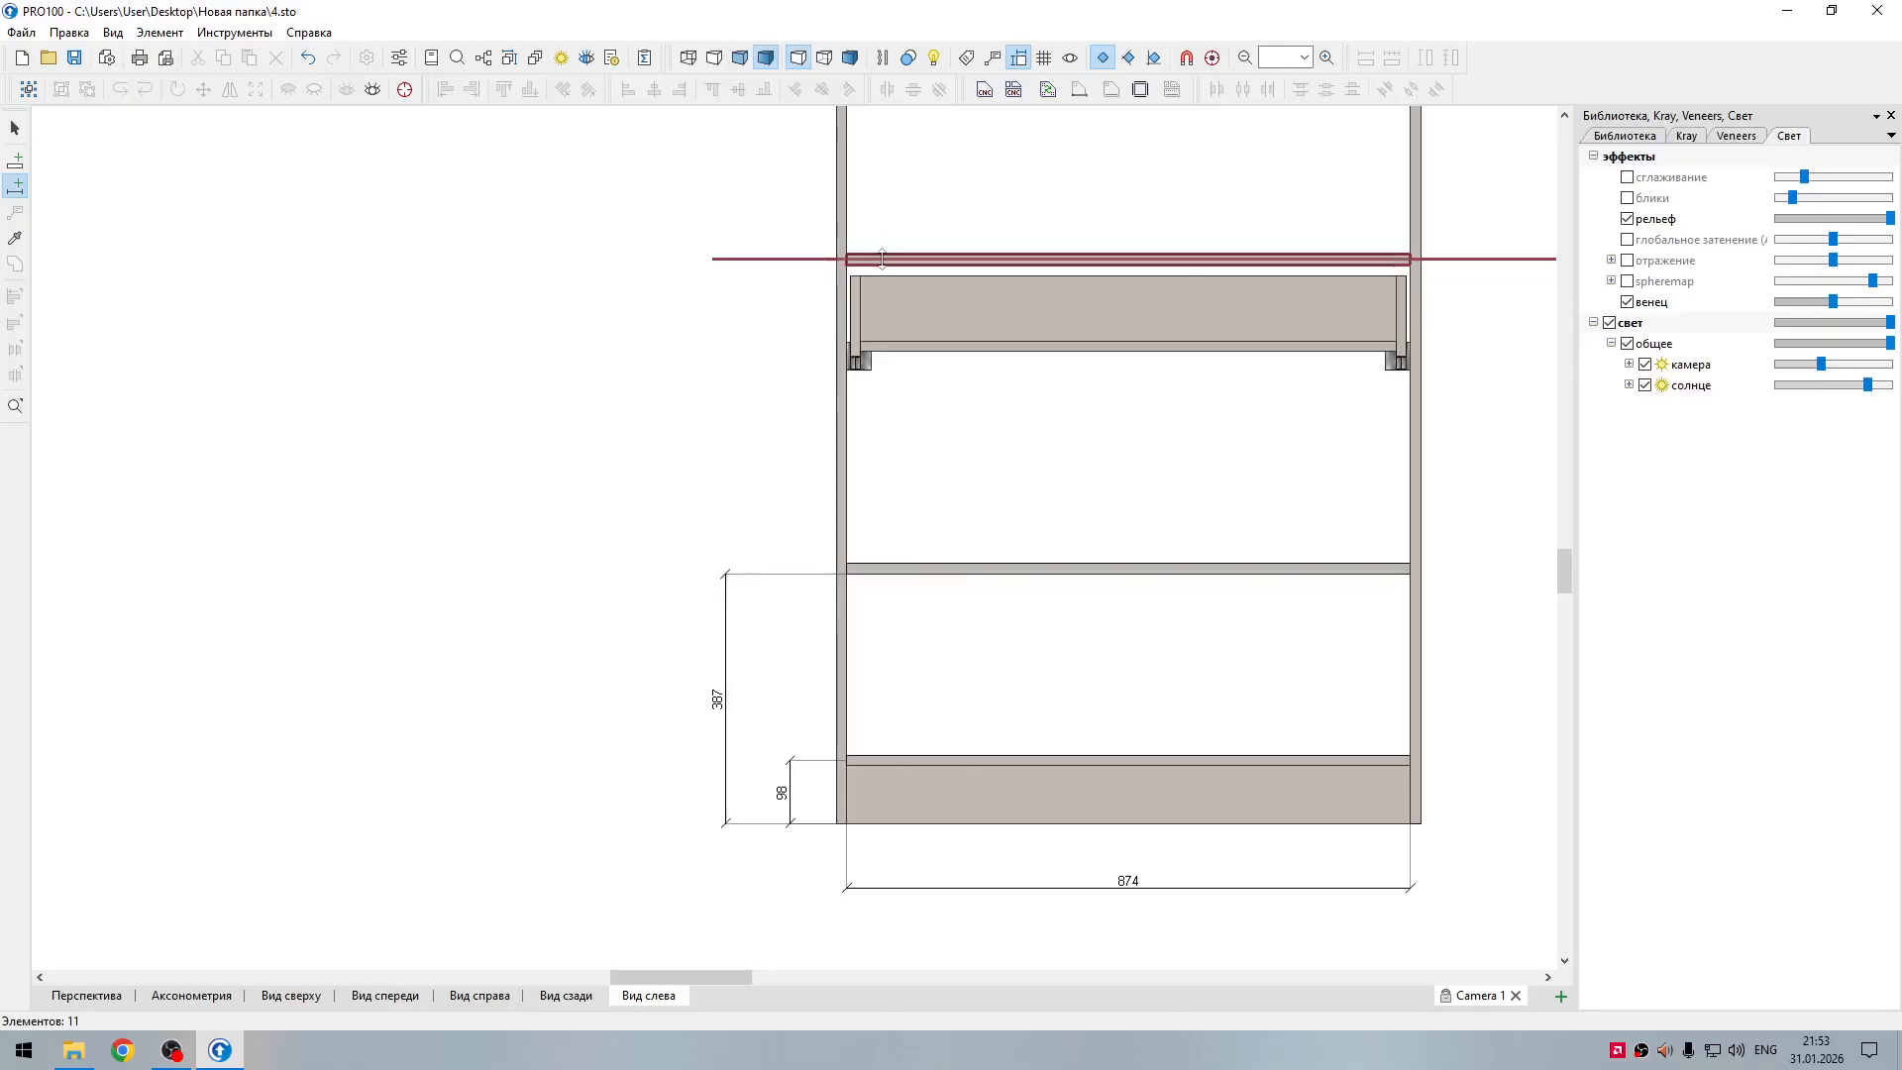
left_click_drag(878, 258, 677, 817)
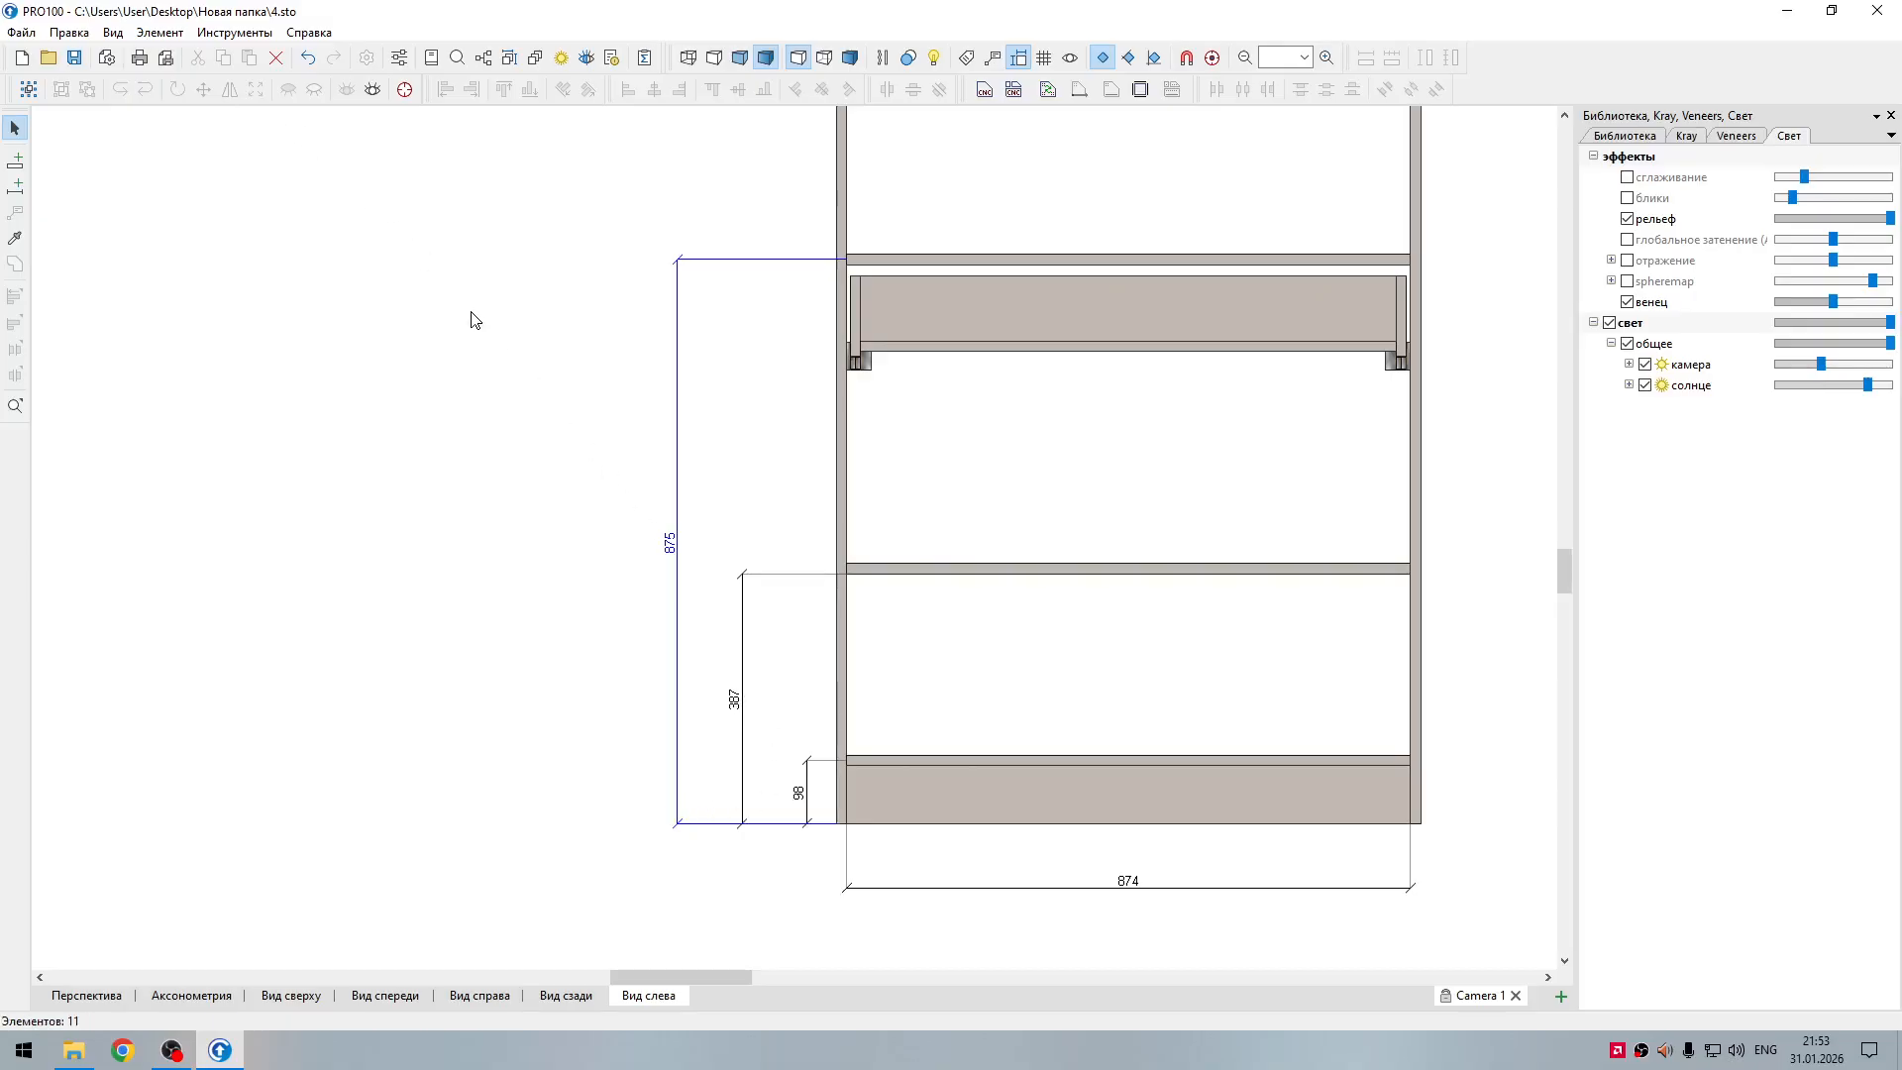
Step: Add another vertical dimension for the left section's plinth height and place it inside the plinth
middle_click_drag(504, 335, 382, 509)
scroll(492, 491, "down", 3)
scroll(492, 498, "down", 1)
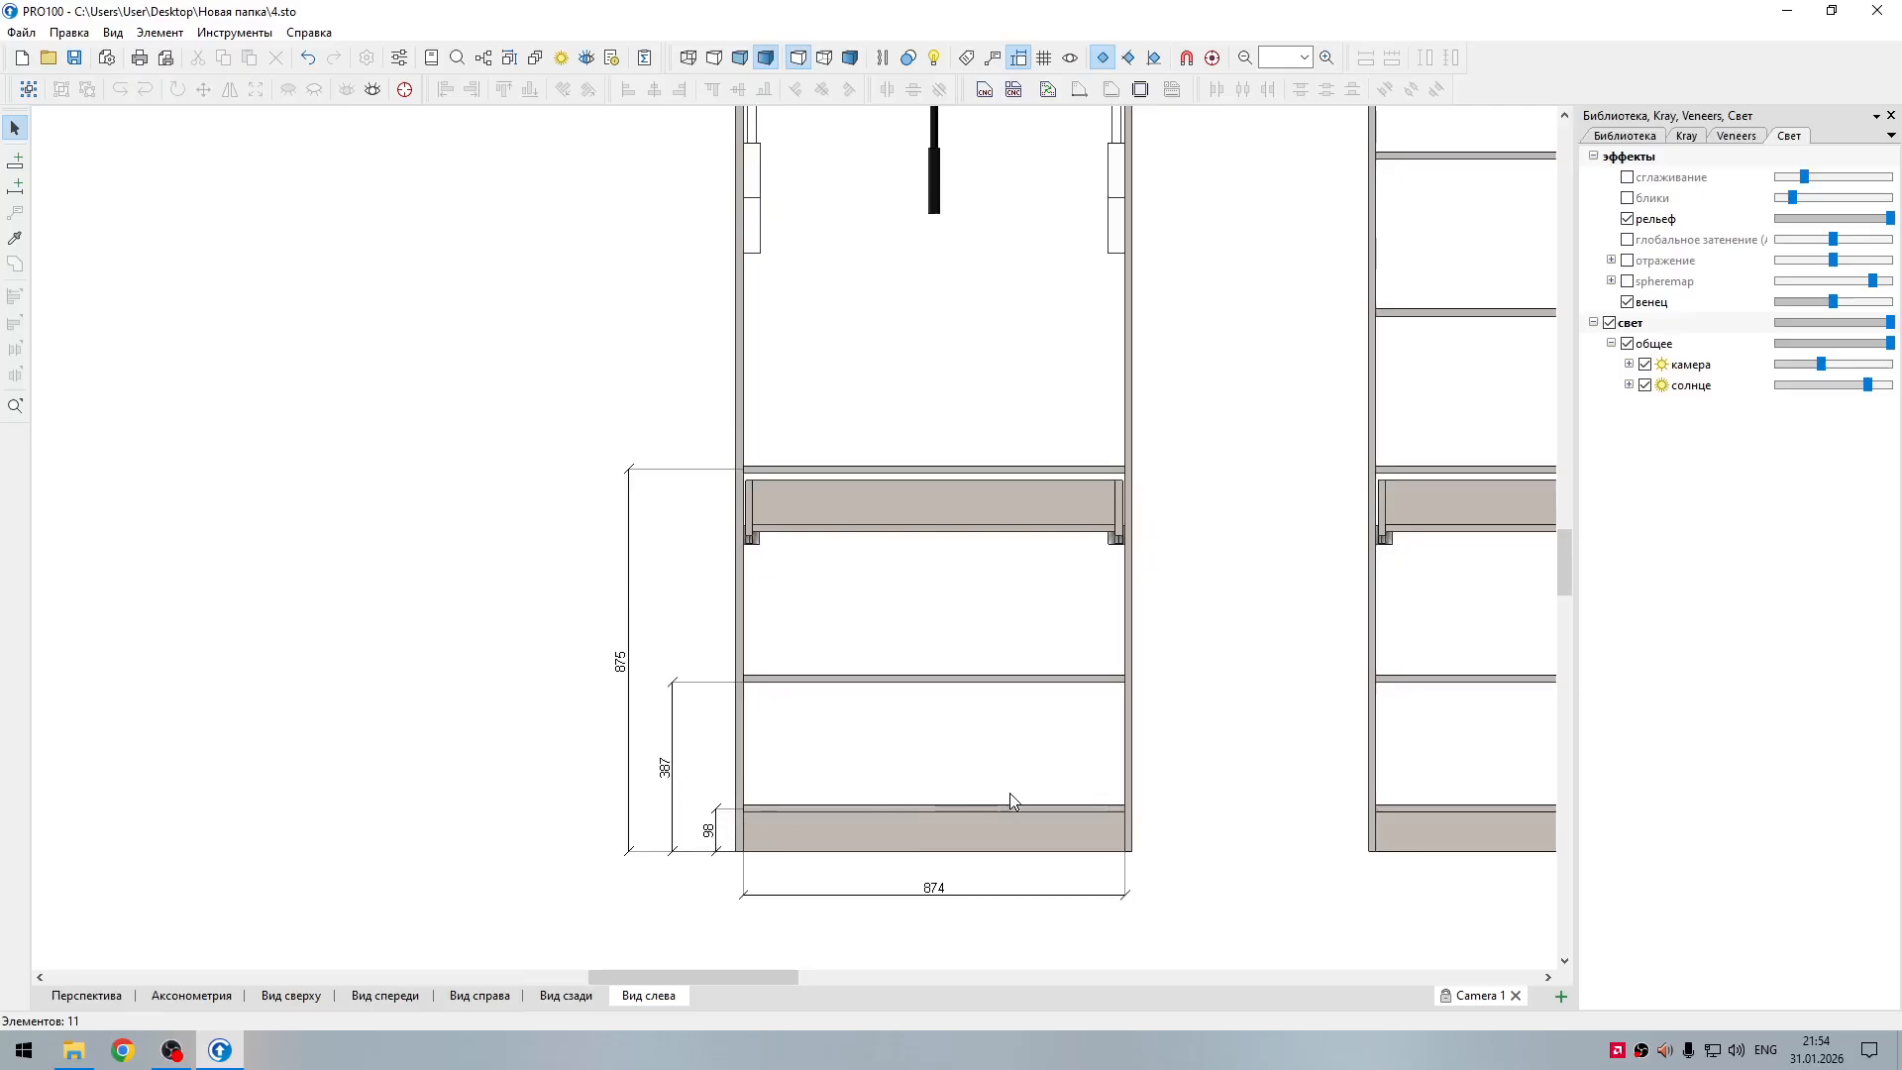
left_click(1092, 829)
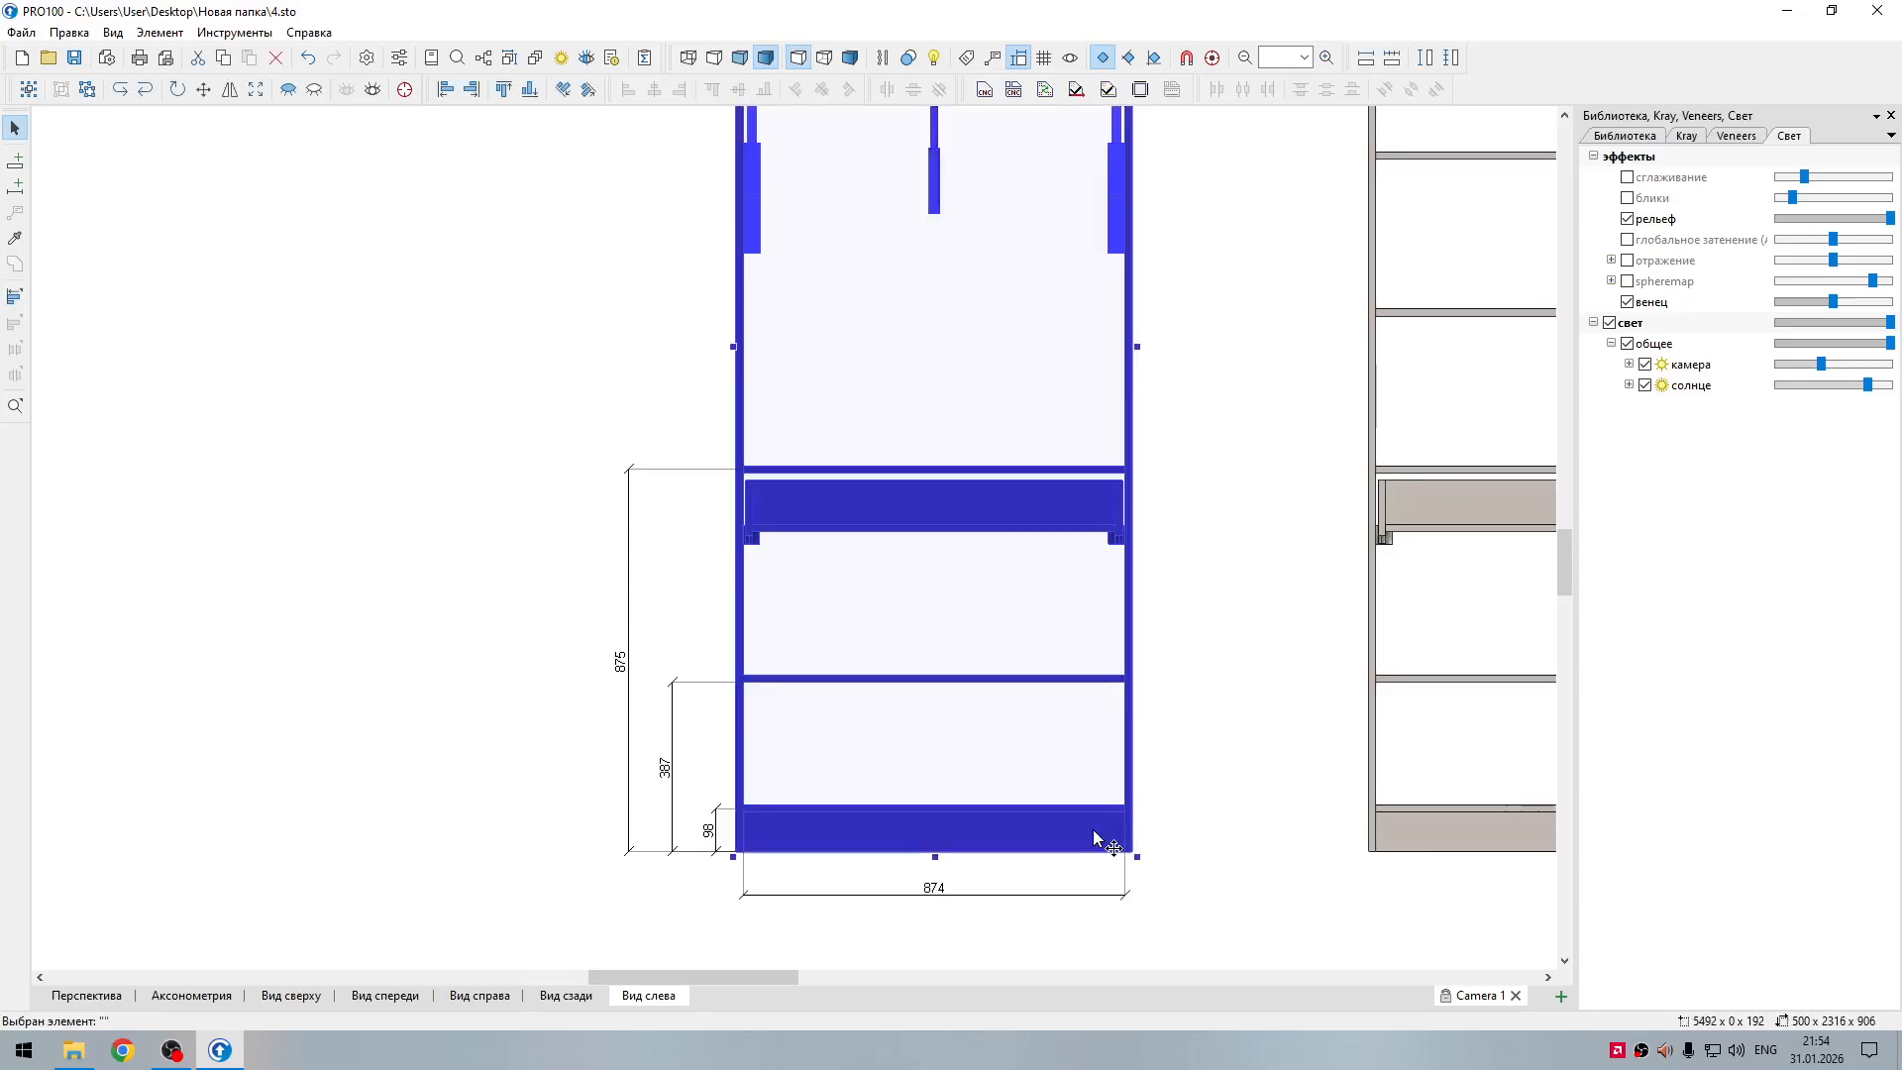
left_click(1089, 834)
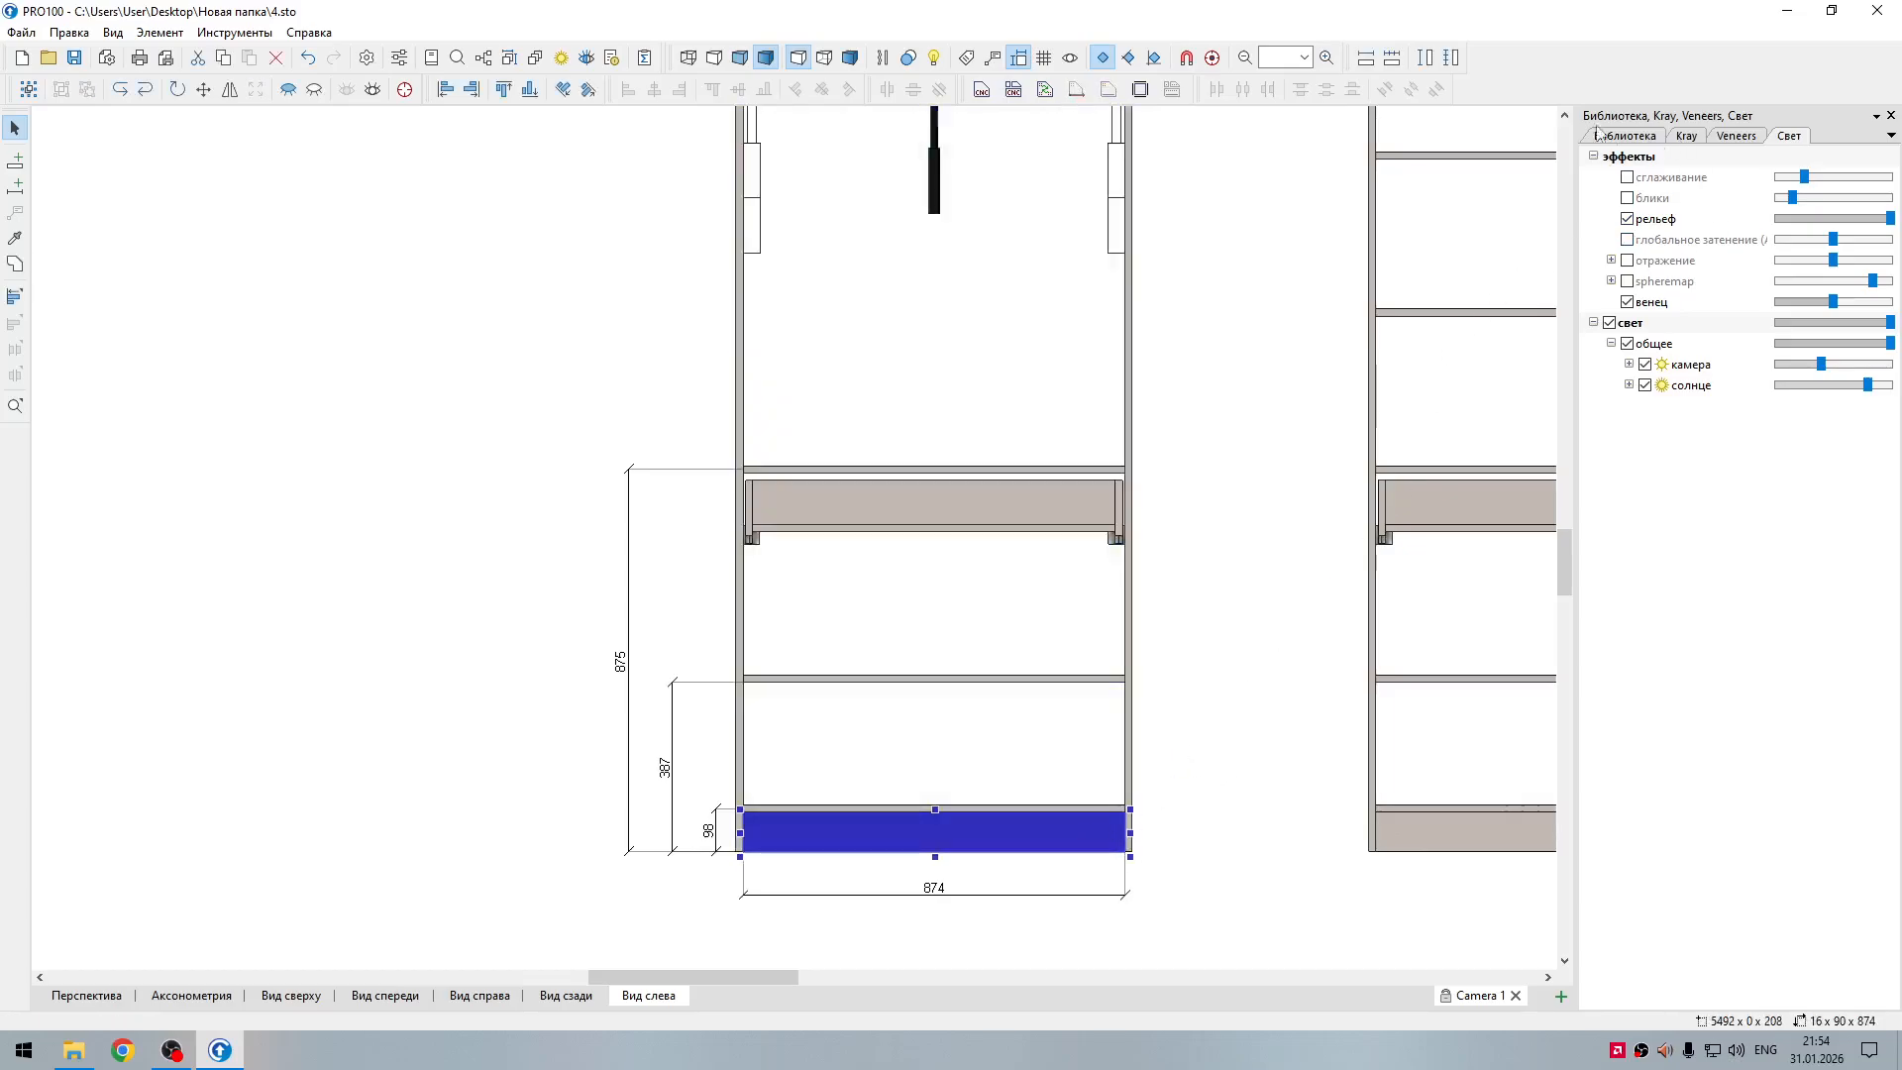
left_click(1425, 57)
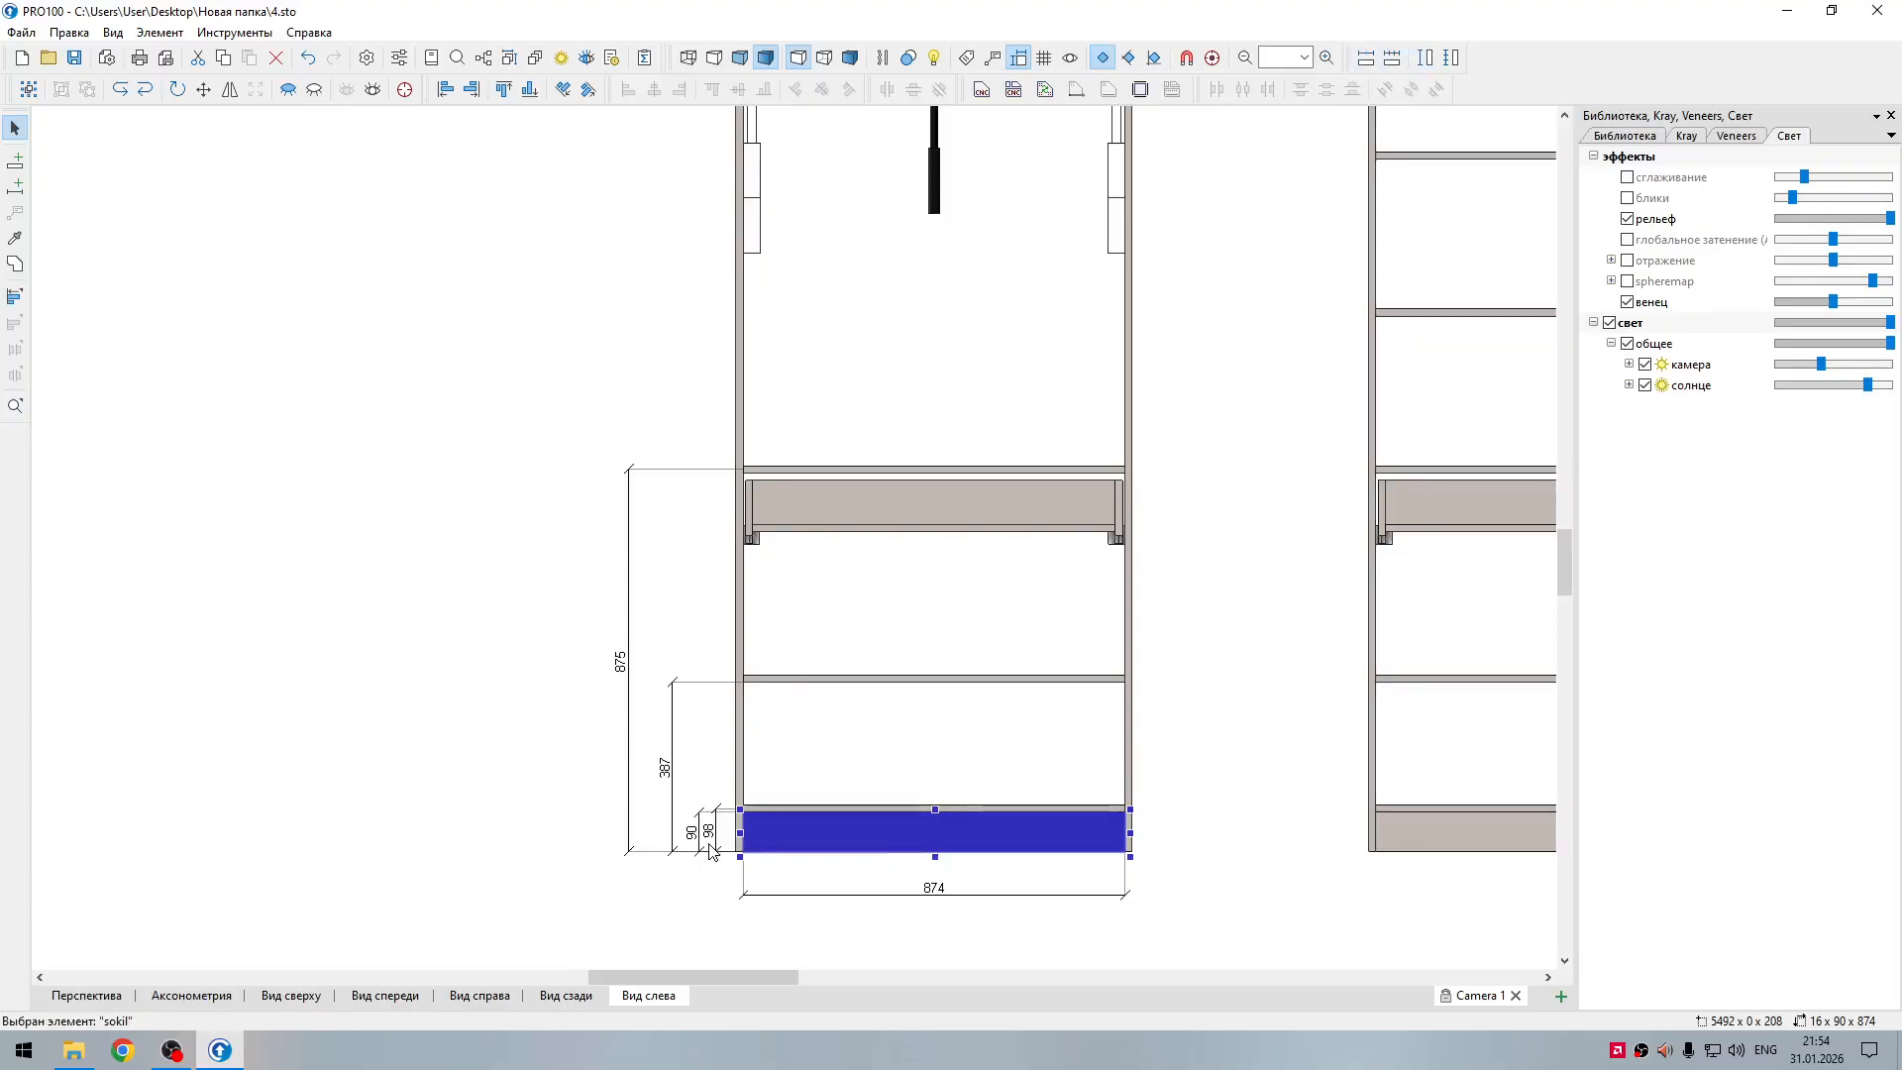
left_click_drag(693, 837, 815, 837)
left_click(873, 897)
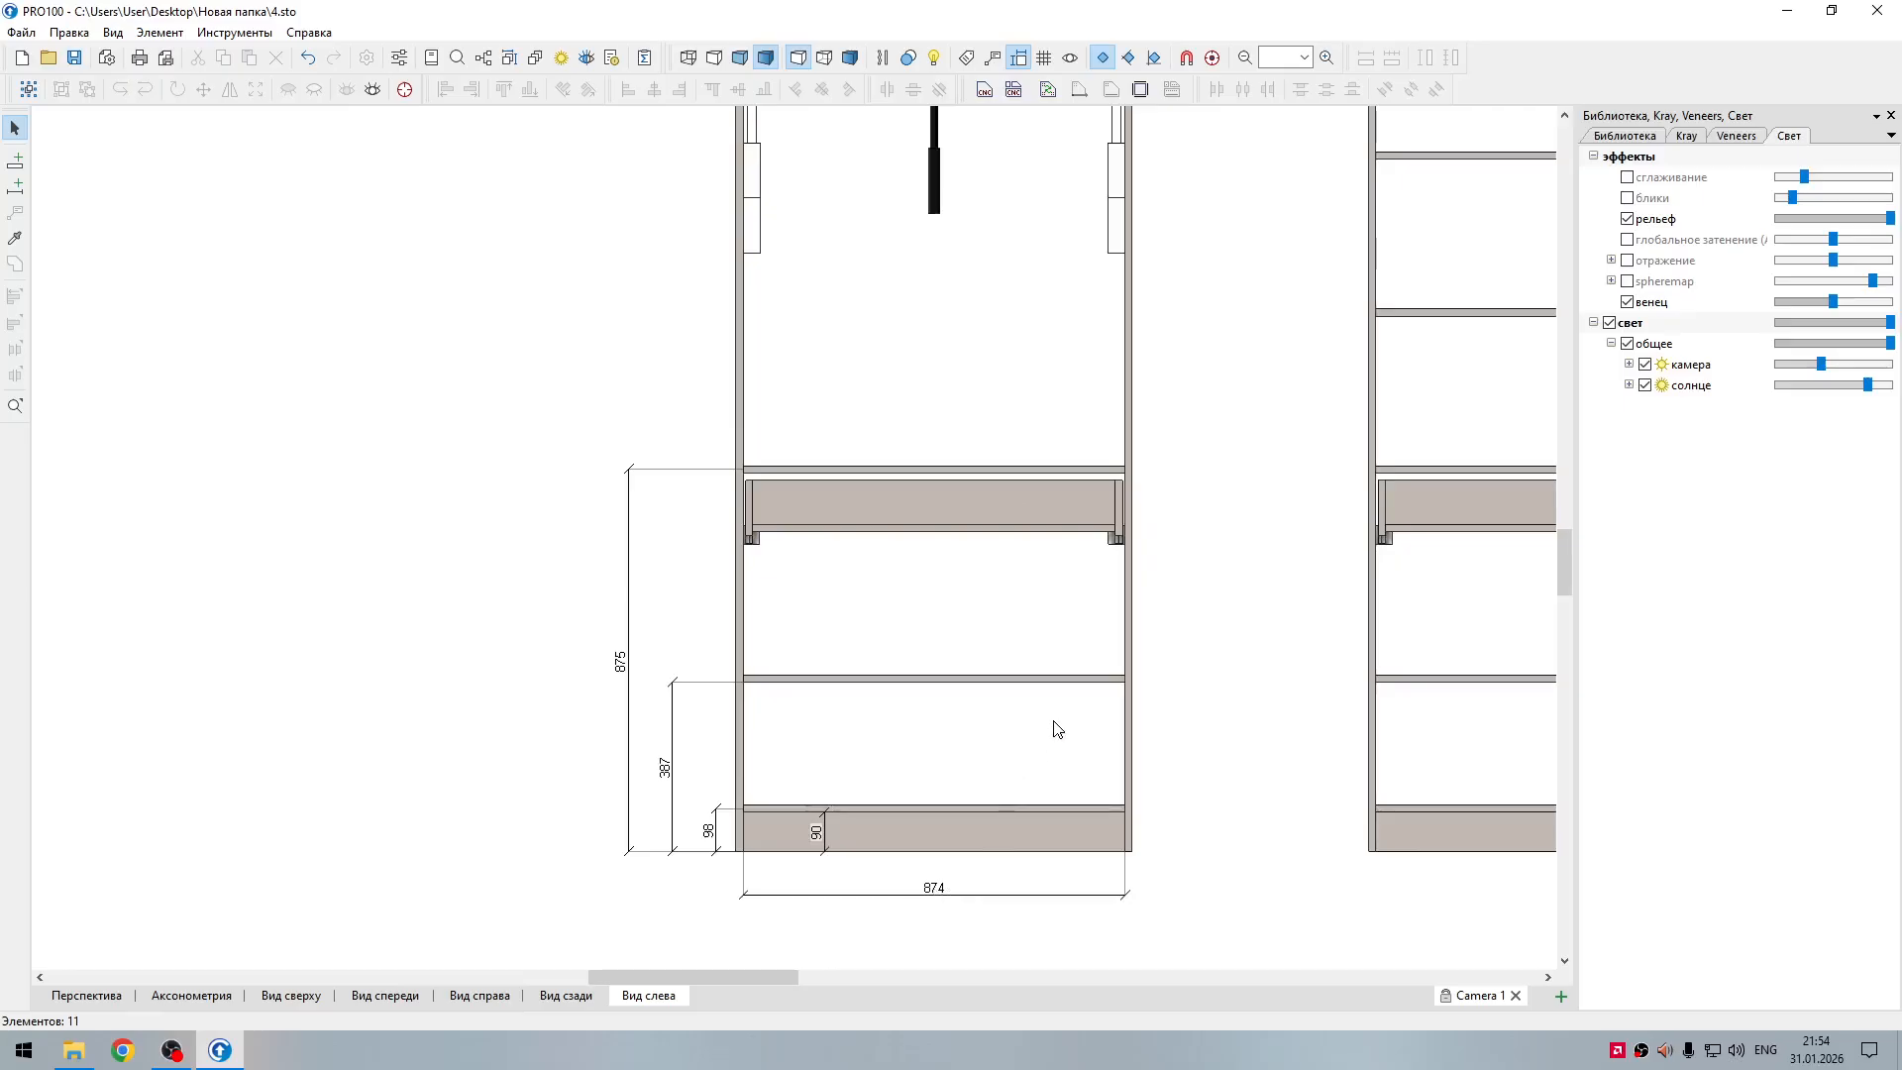
Step: Add a vertical dimension for the right section's outer side panel, placed outside the section
middle_click_drag(1170, 627, 1063, 979)
scroll(881, 705, "down", 3)
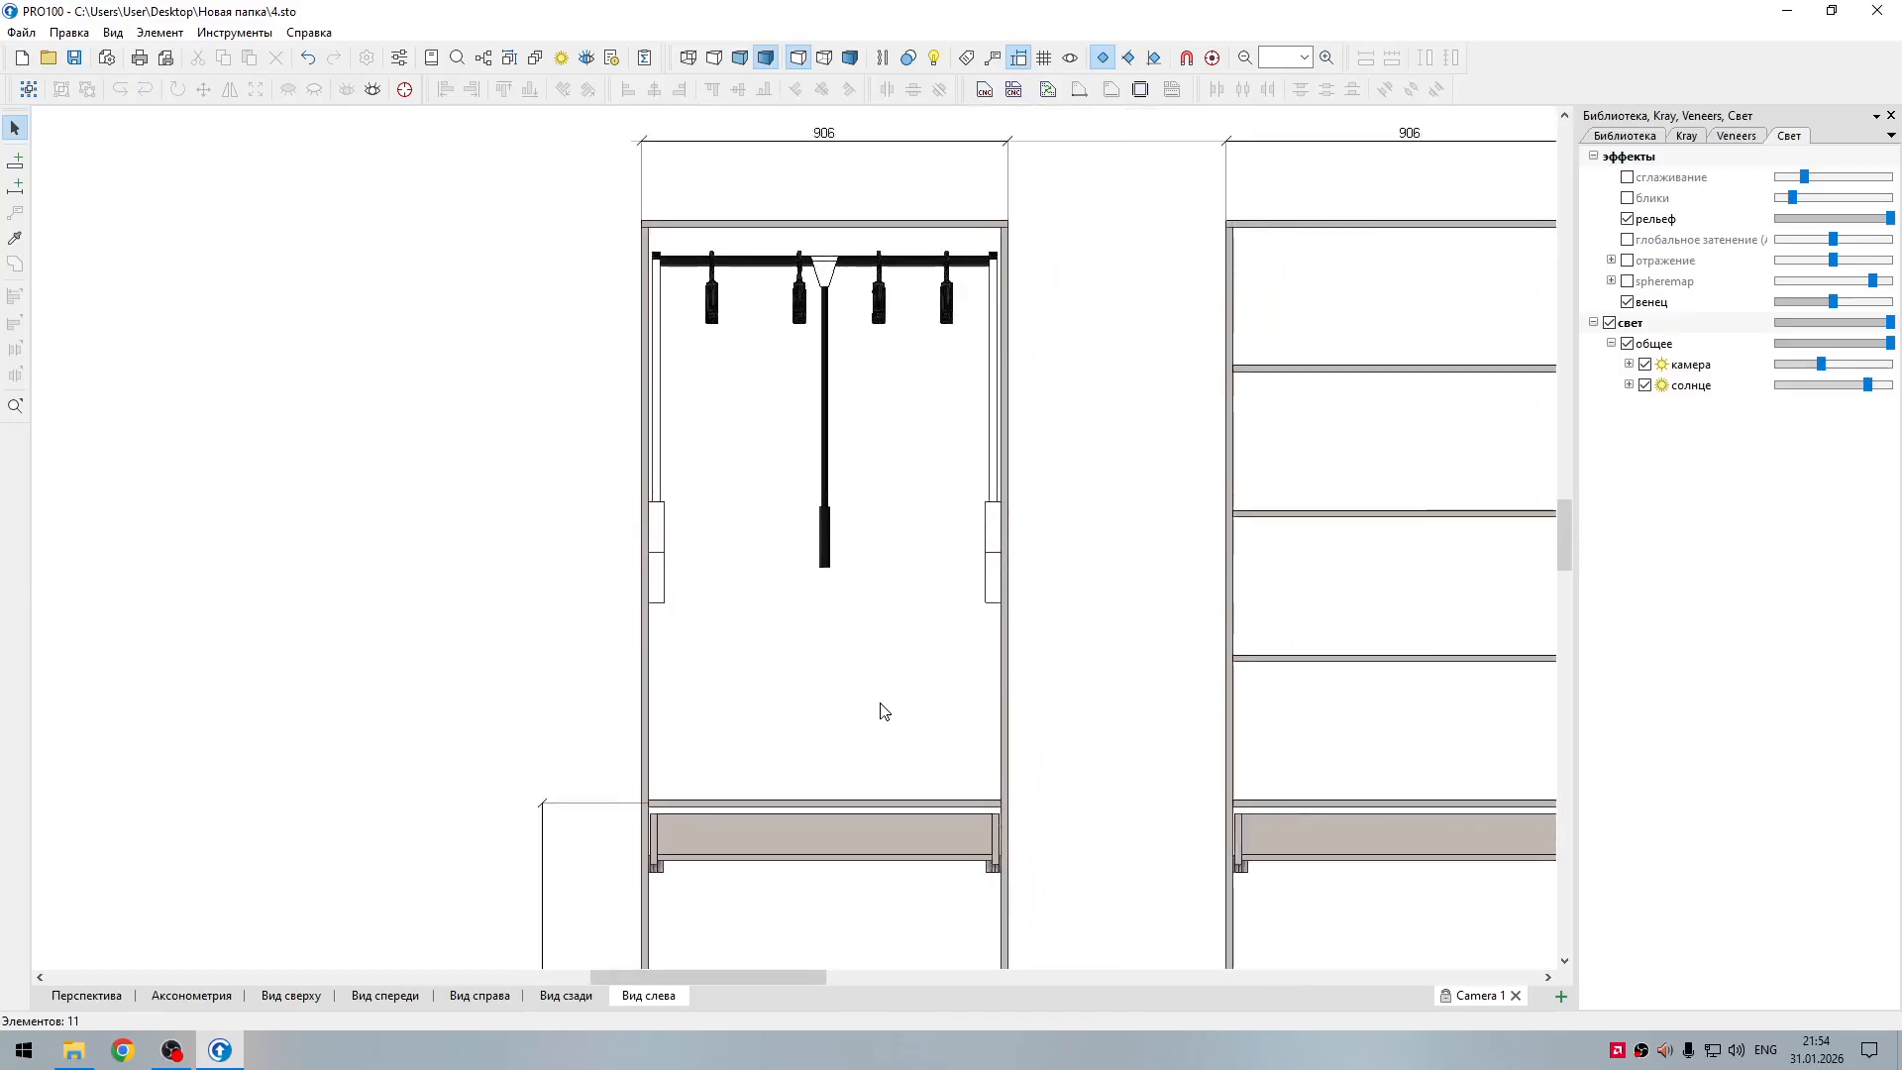
scroll(869, 715, "down", 5)
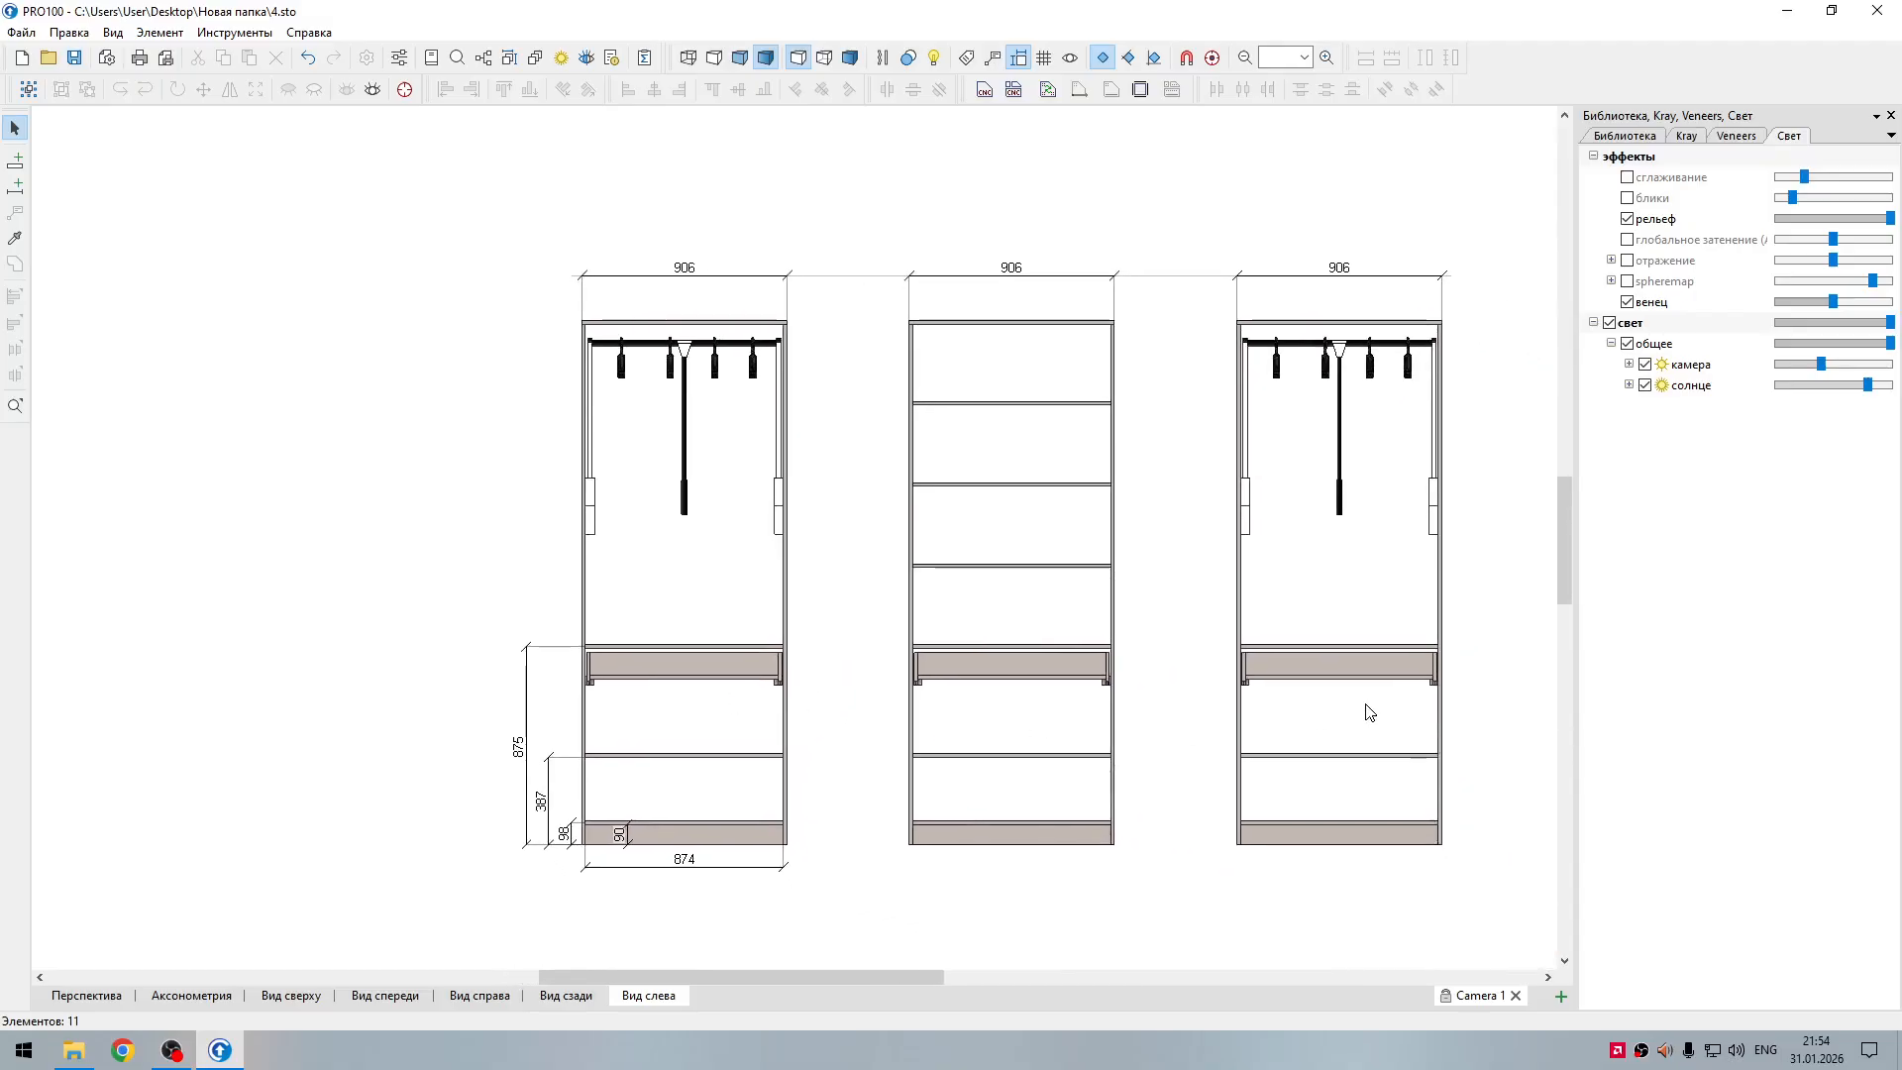
left_click(1441, 723)
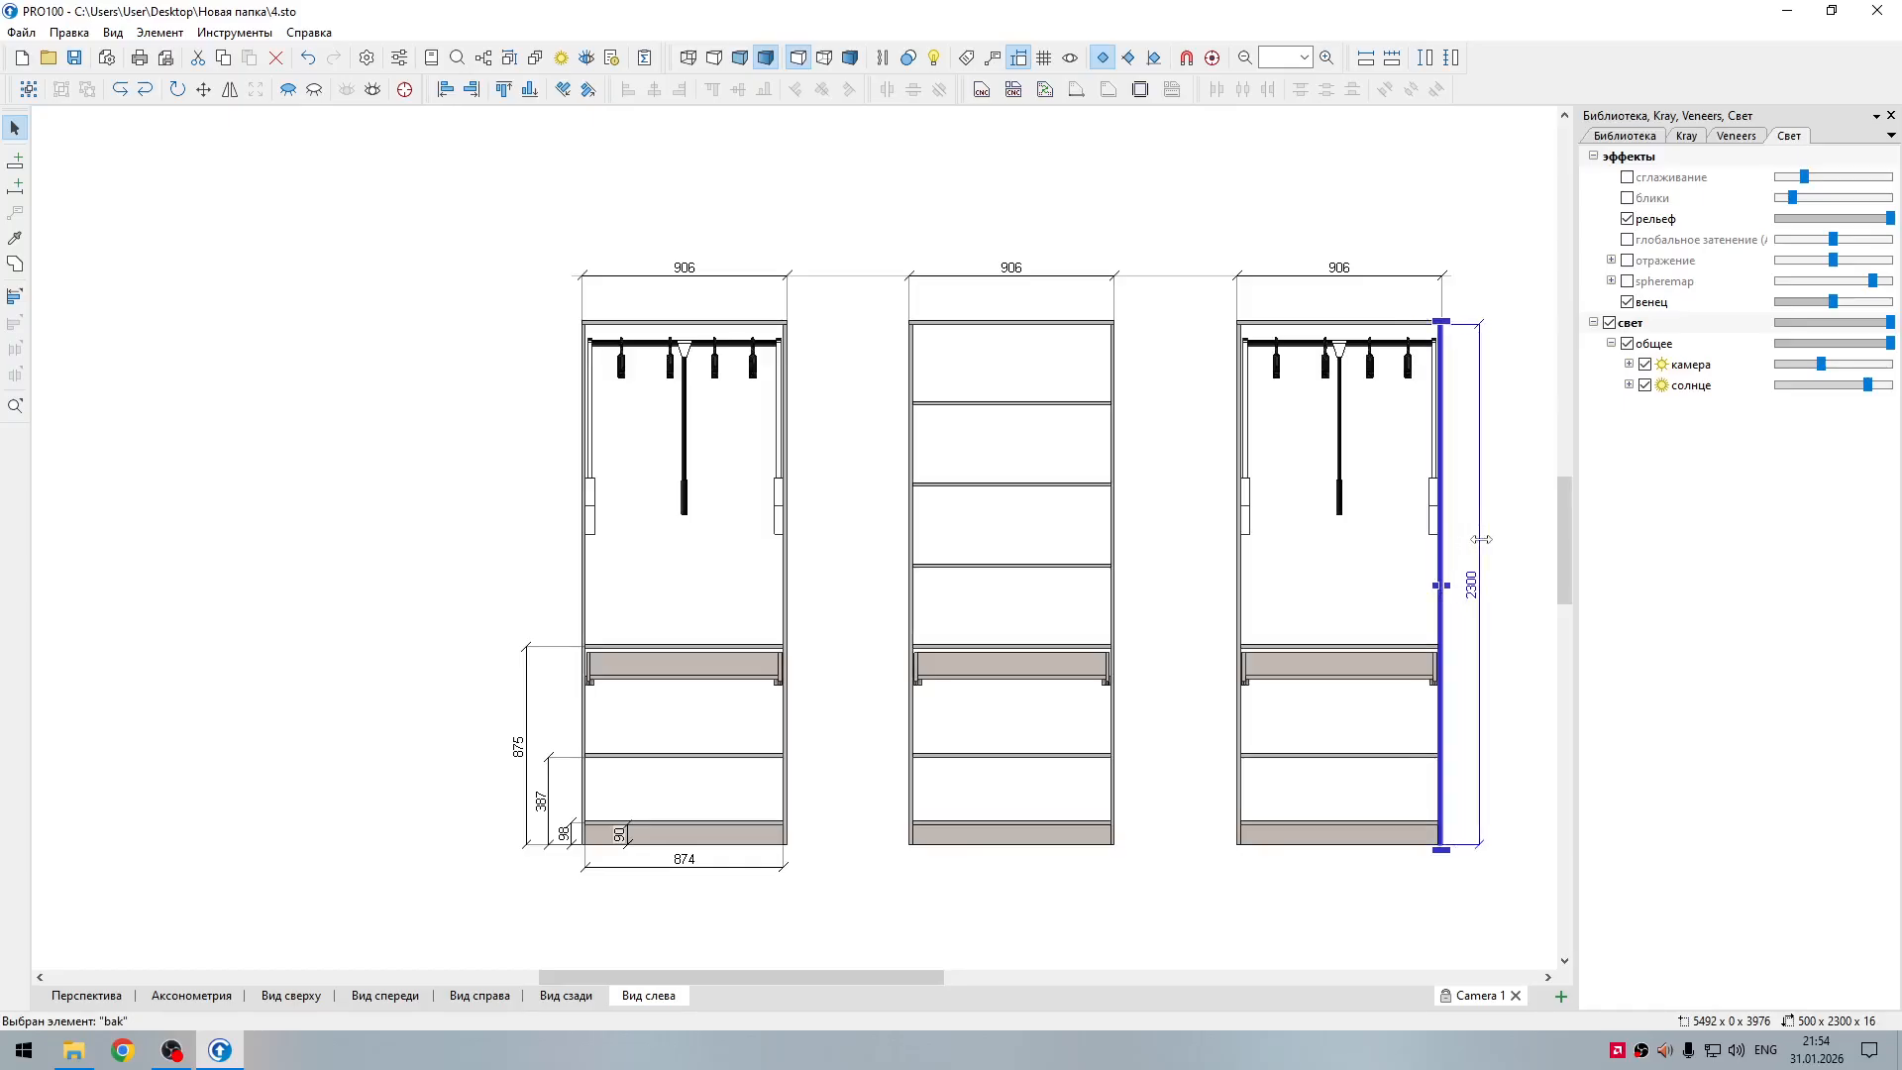
left_click(1506, 639)
Step: Draw a vertical dimension from the underside of the right section's drawer runner to the section's base
scroll(1535, 706, "up", 3)
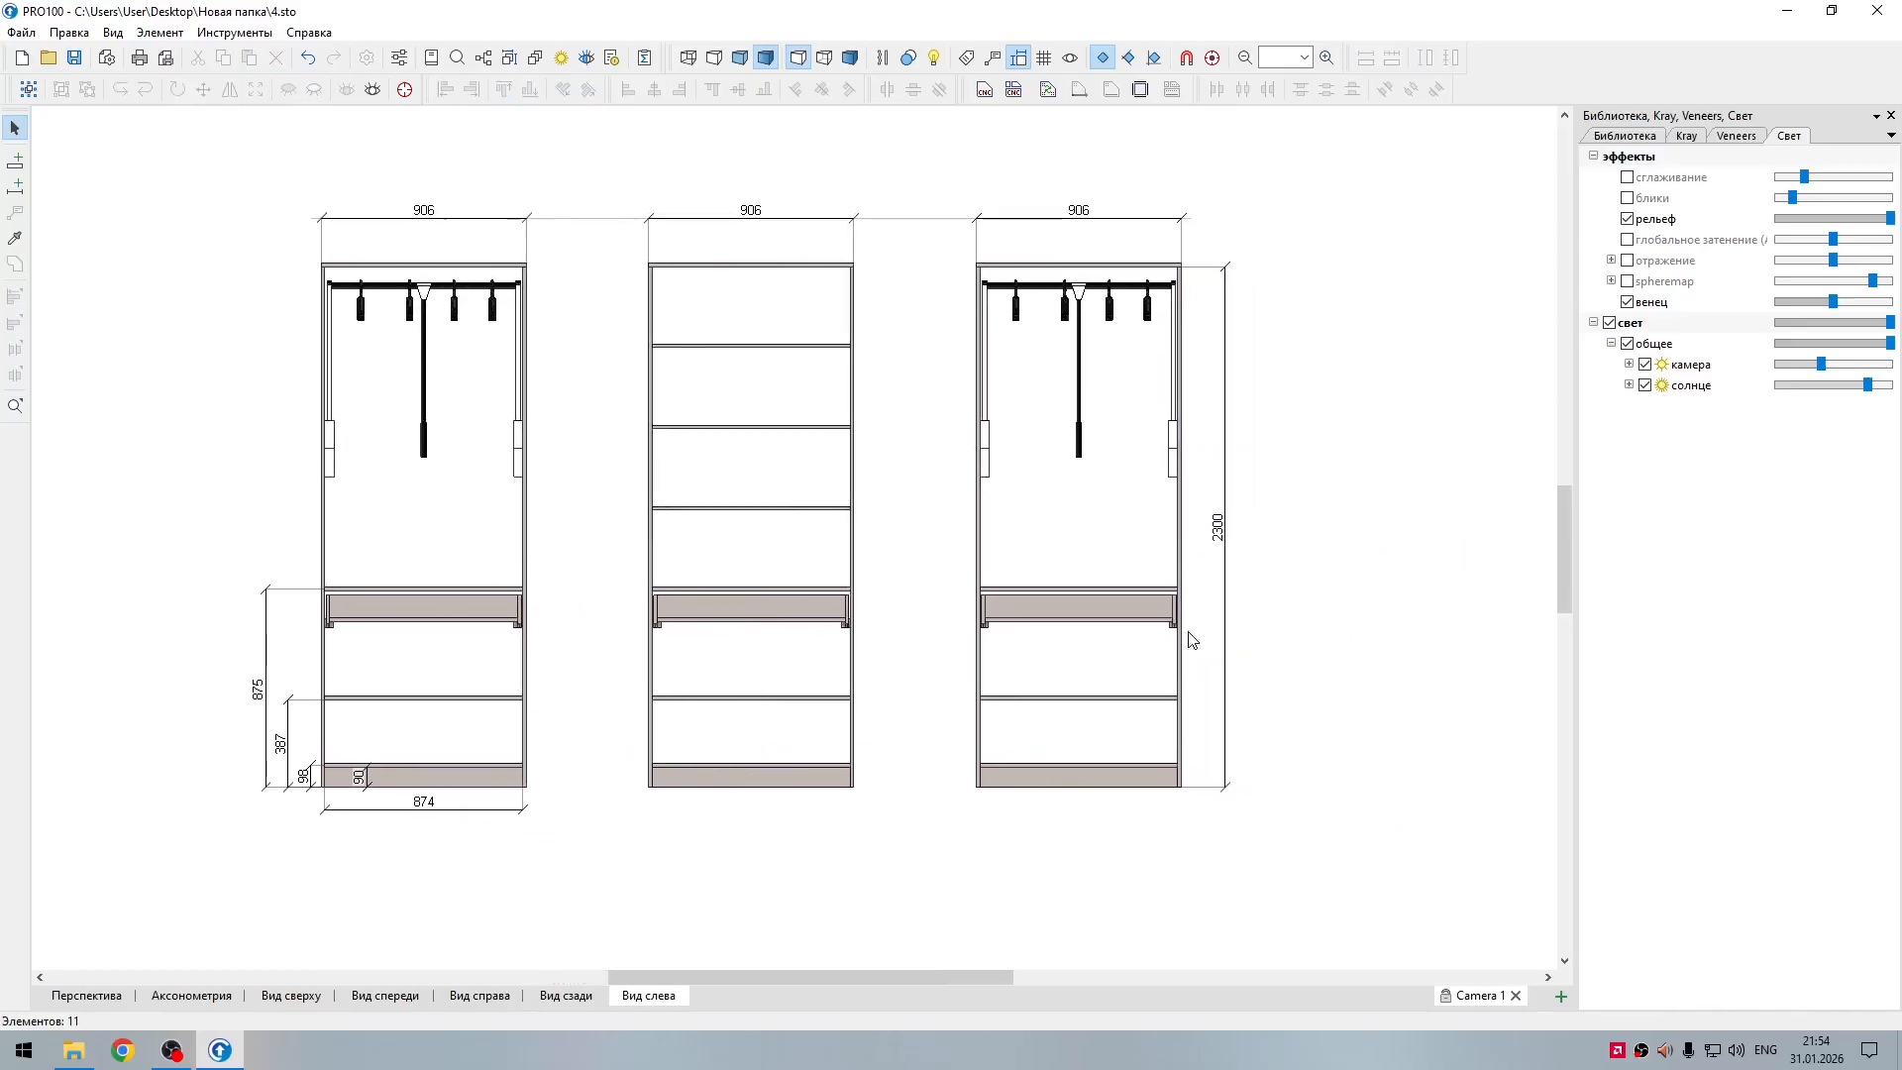
scroll(1256, 652, "up", 1)
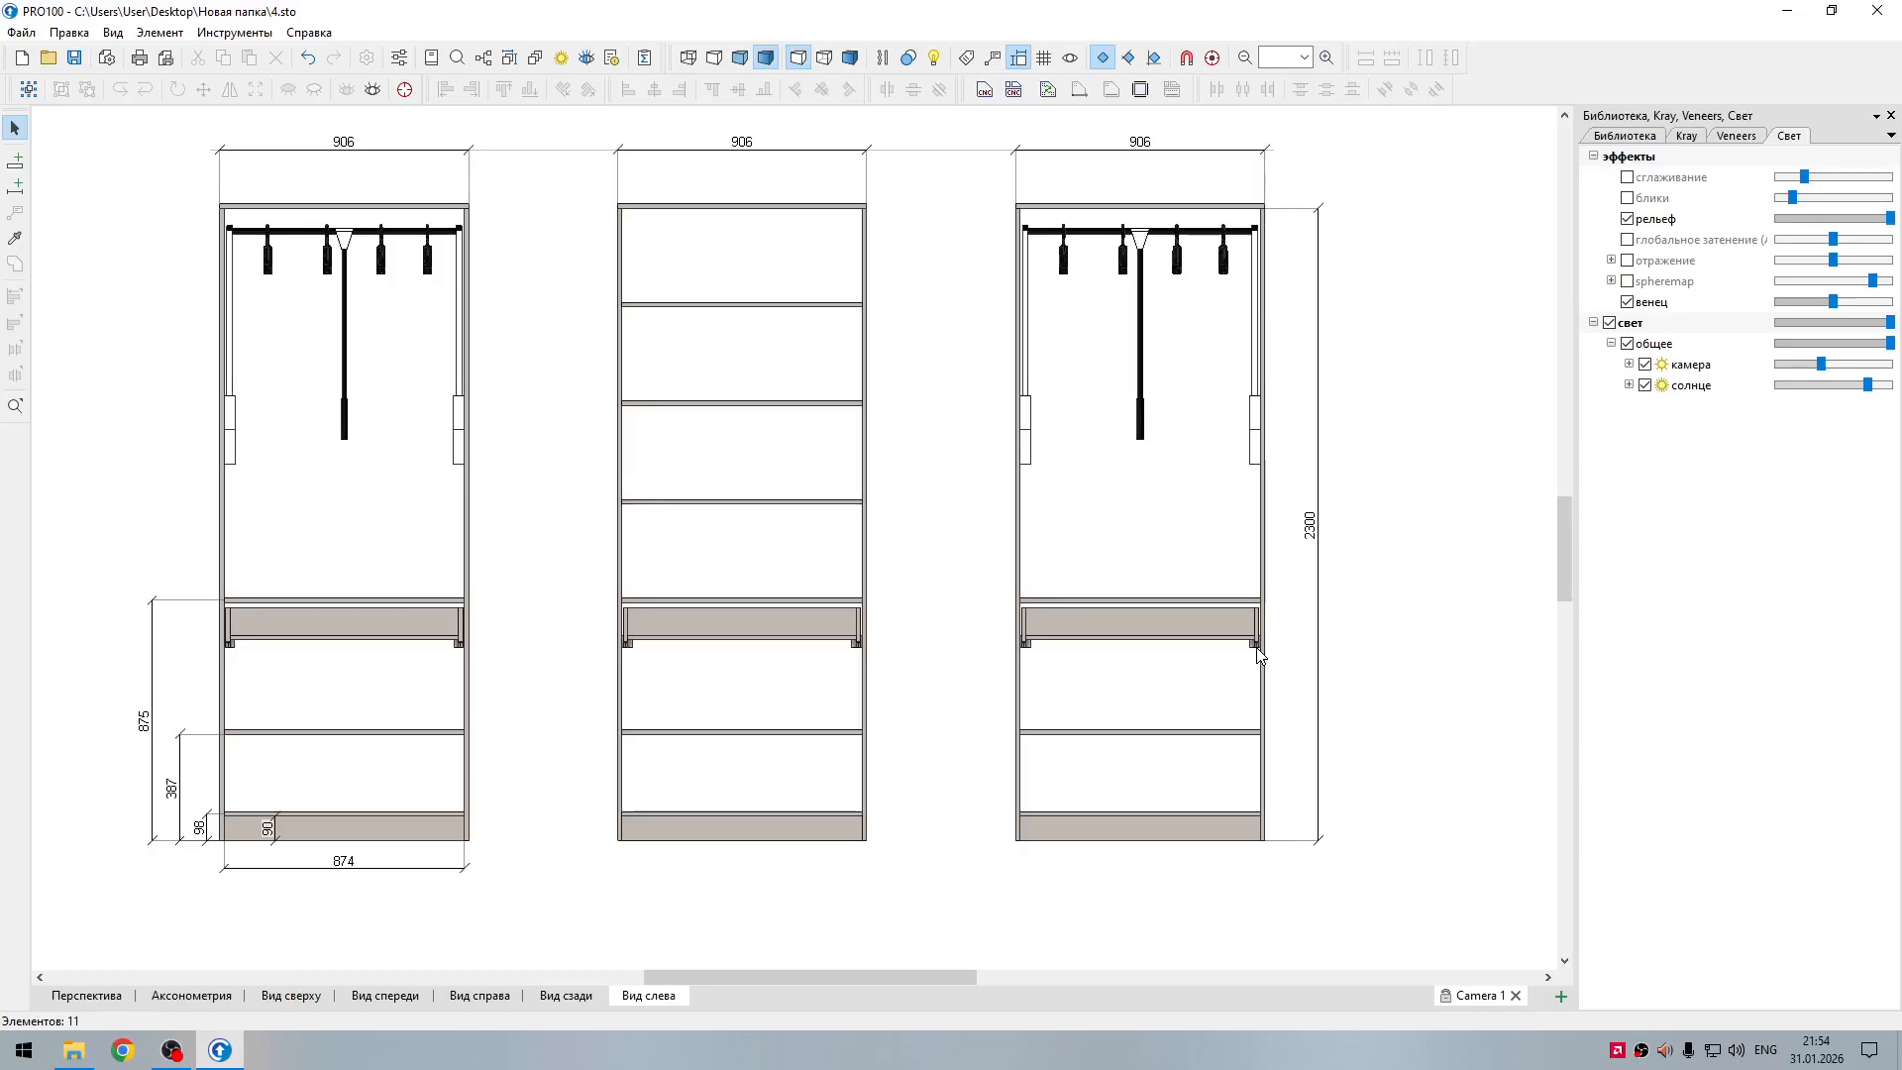
left_click(15, 186)
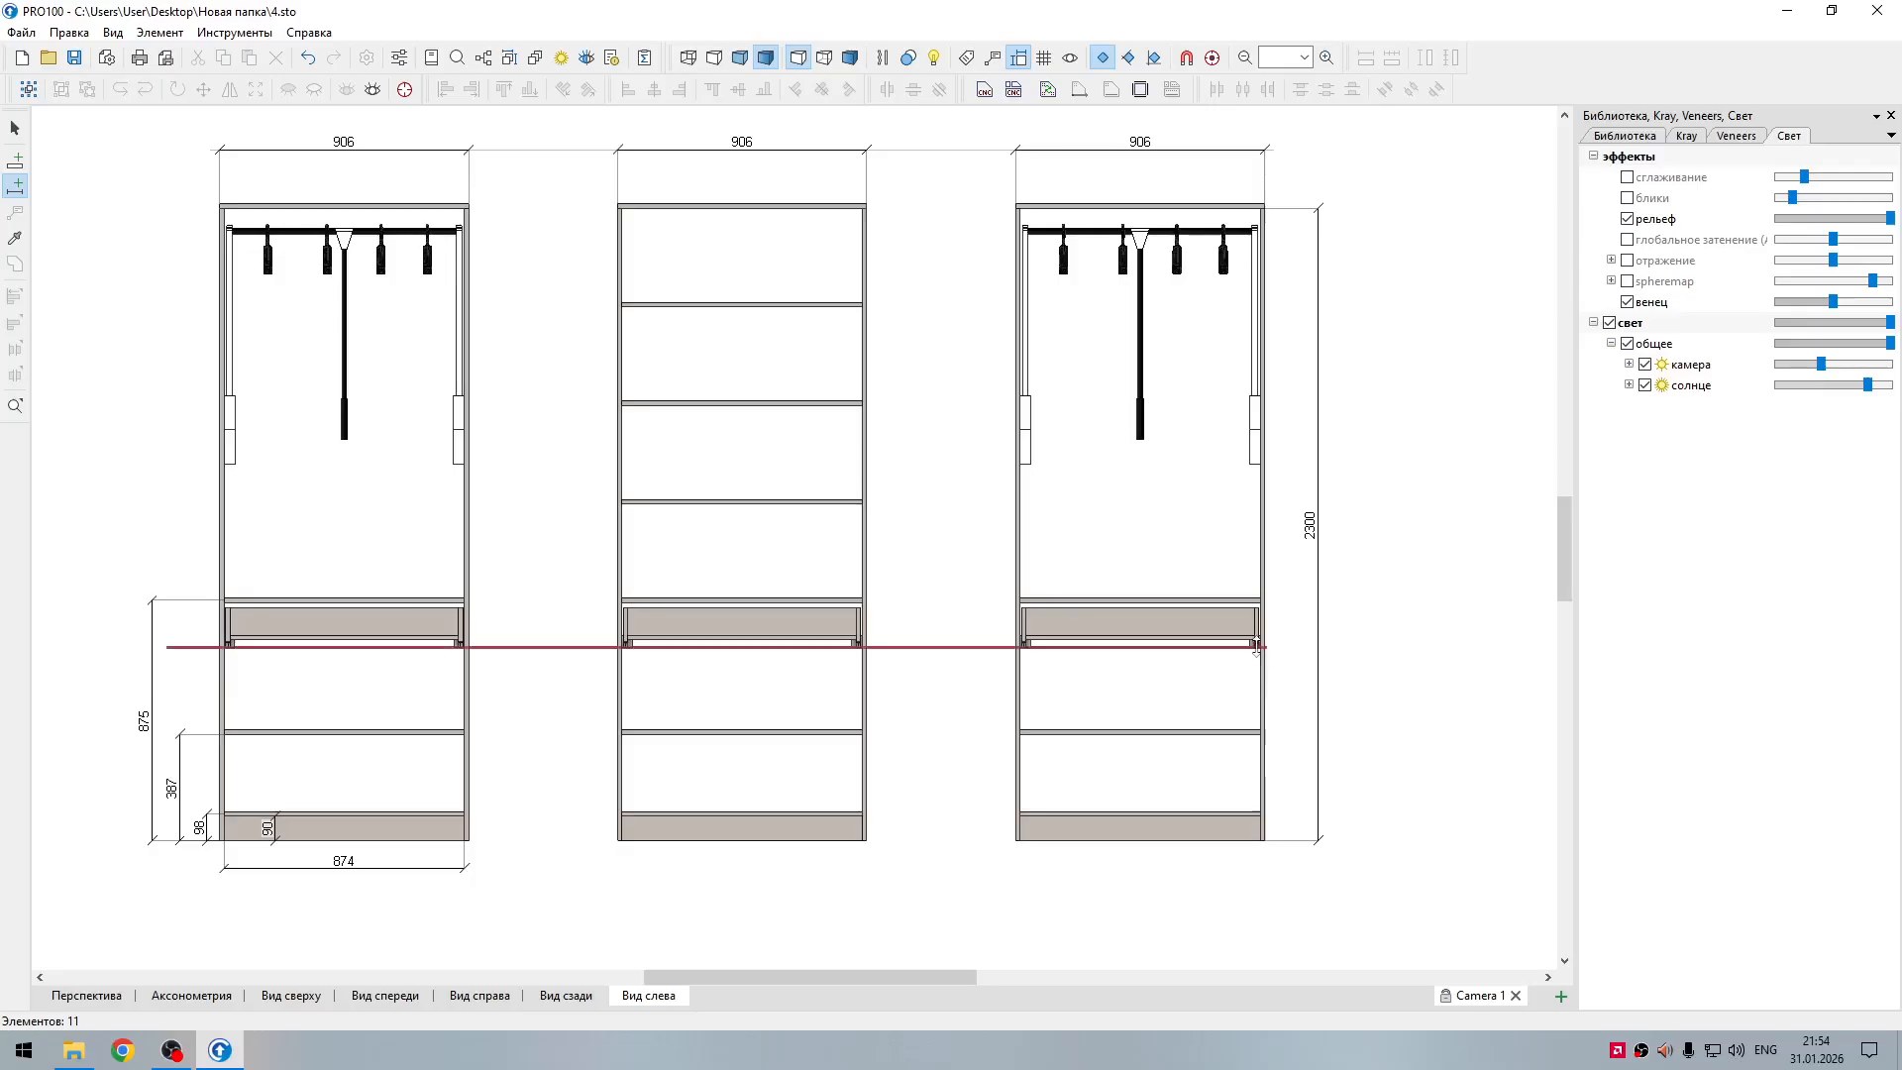
left_click(1295, 650)
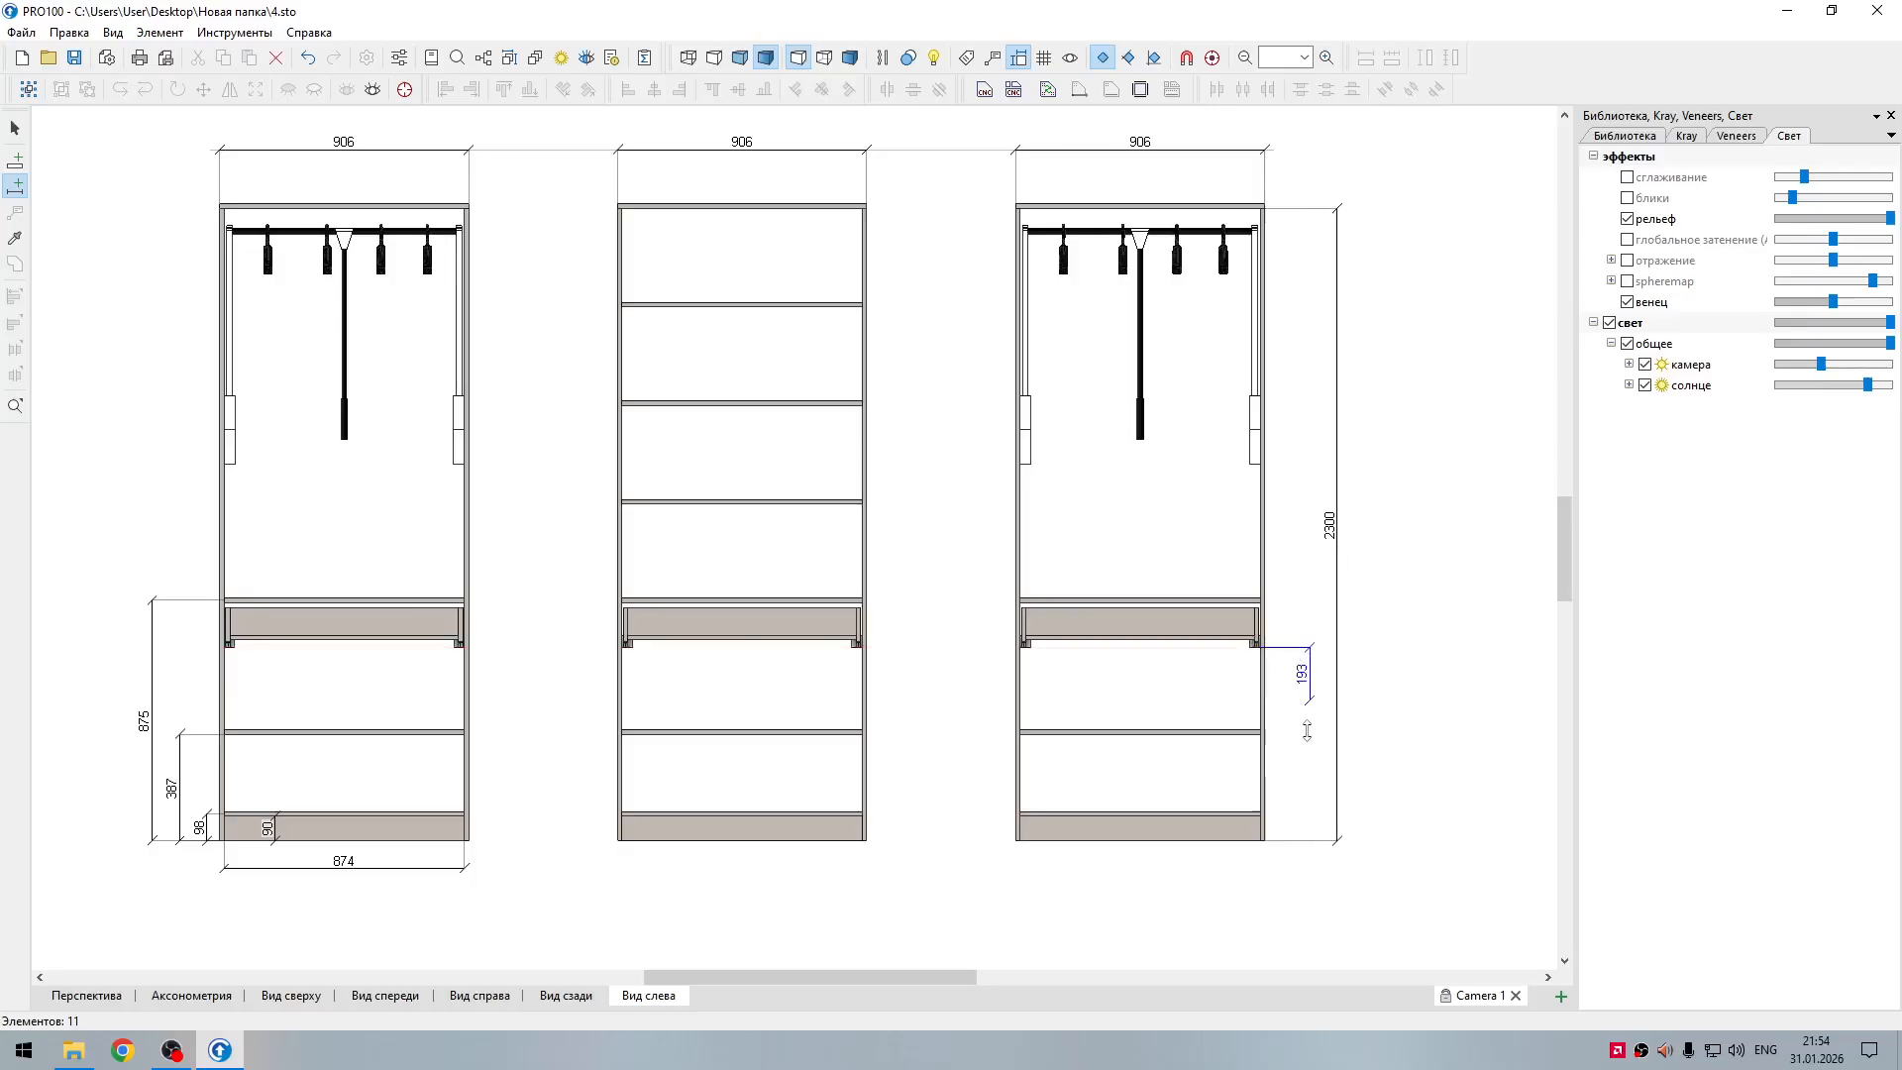
left_click(1296, 832)
key("Escape")
Step: Reposition the right section's overall height dimension line just outside the drawer runner height dimension
left_click_drag(1323, 591, 1424, 602)
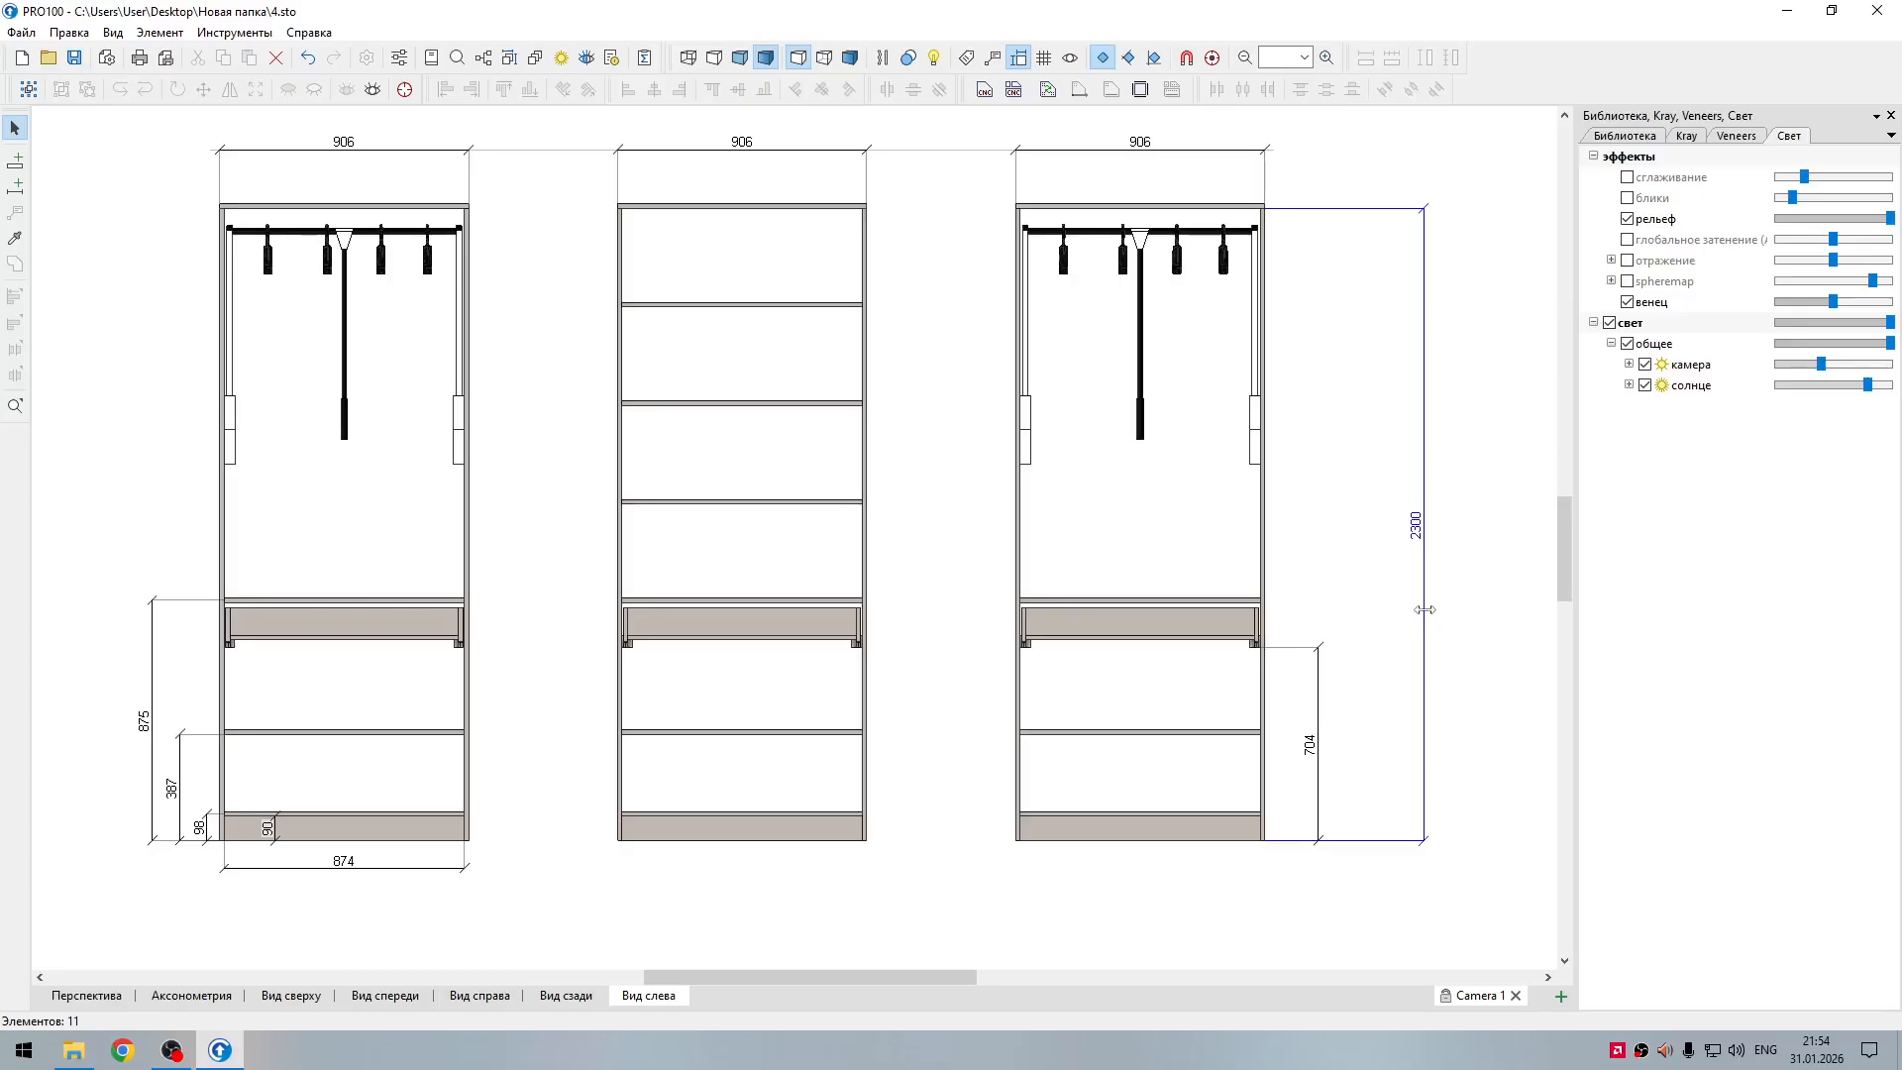
mouse_move(1427, 611)
left_mouse_down()
mouse_move(1320, 618)
mouse_move(1432, 634)
left_mouse_up()
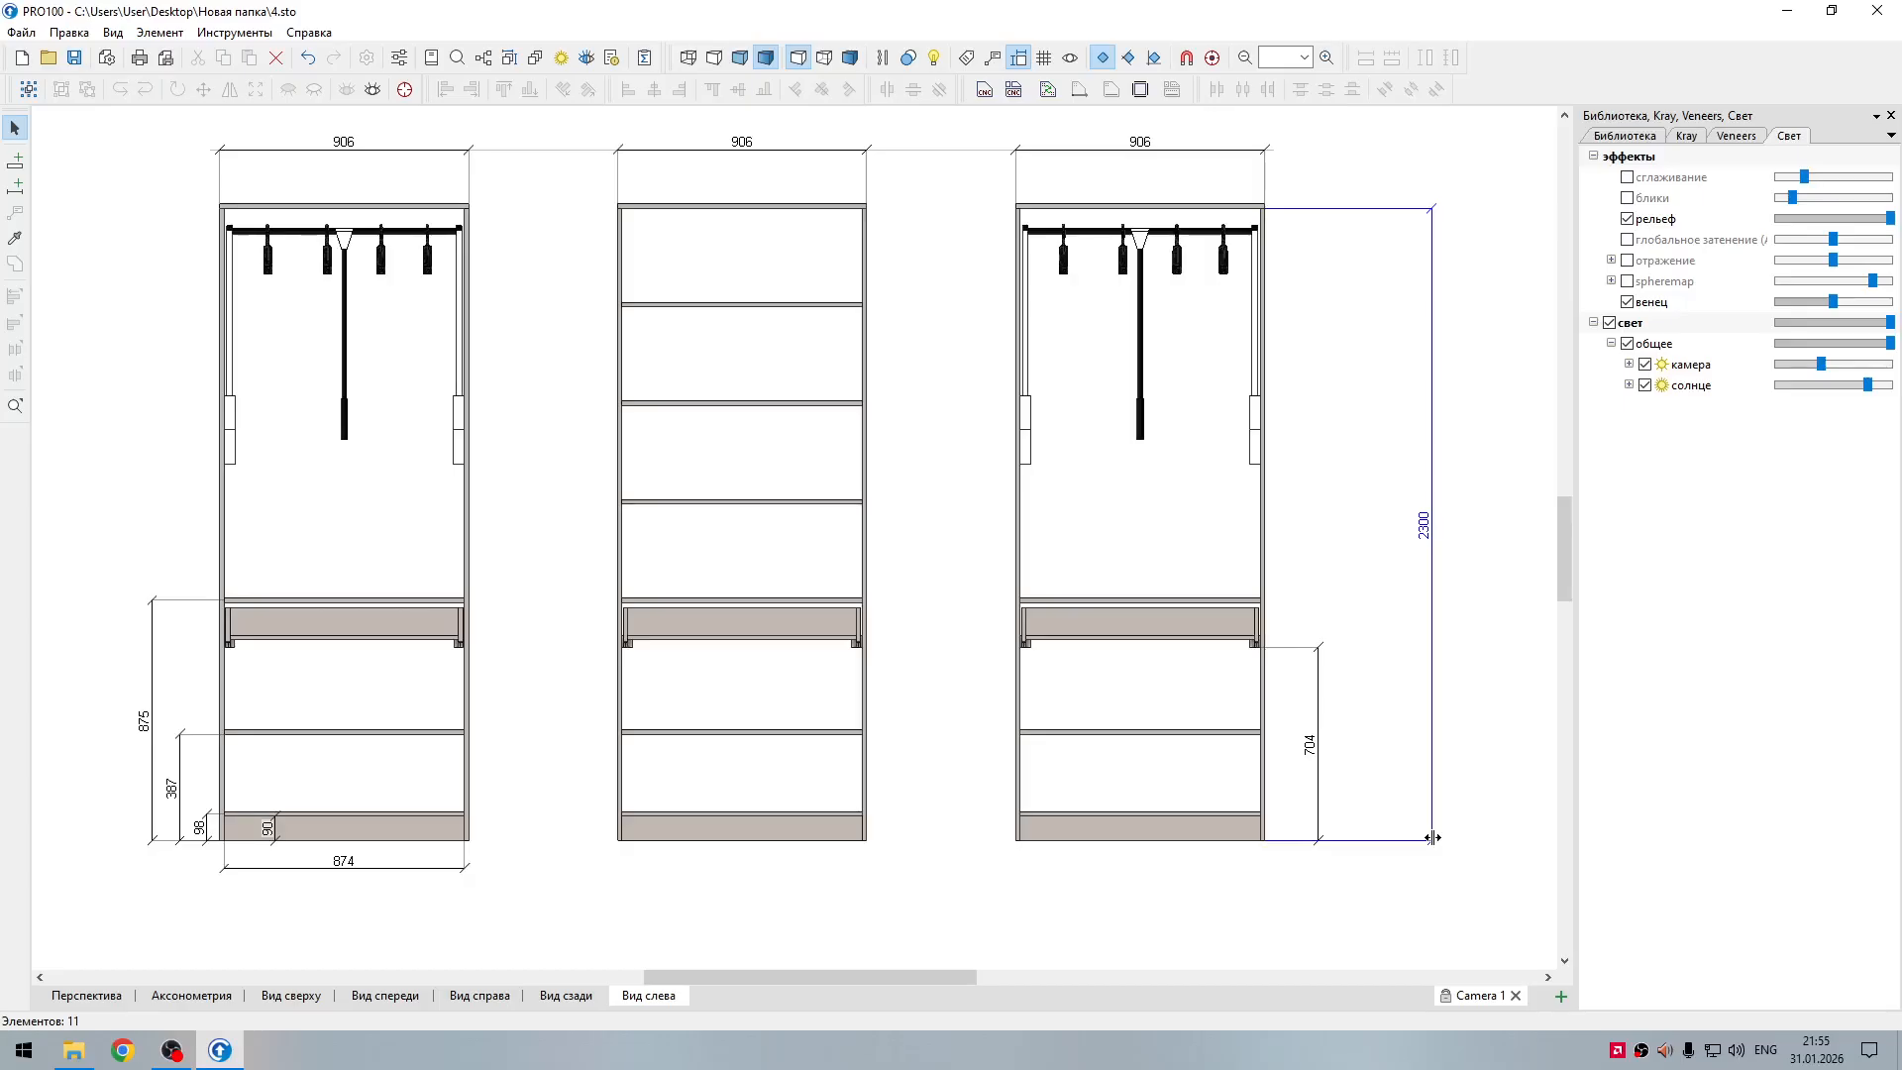
left_click_drag(1430, 837, 1336, 834)
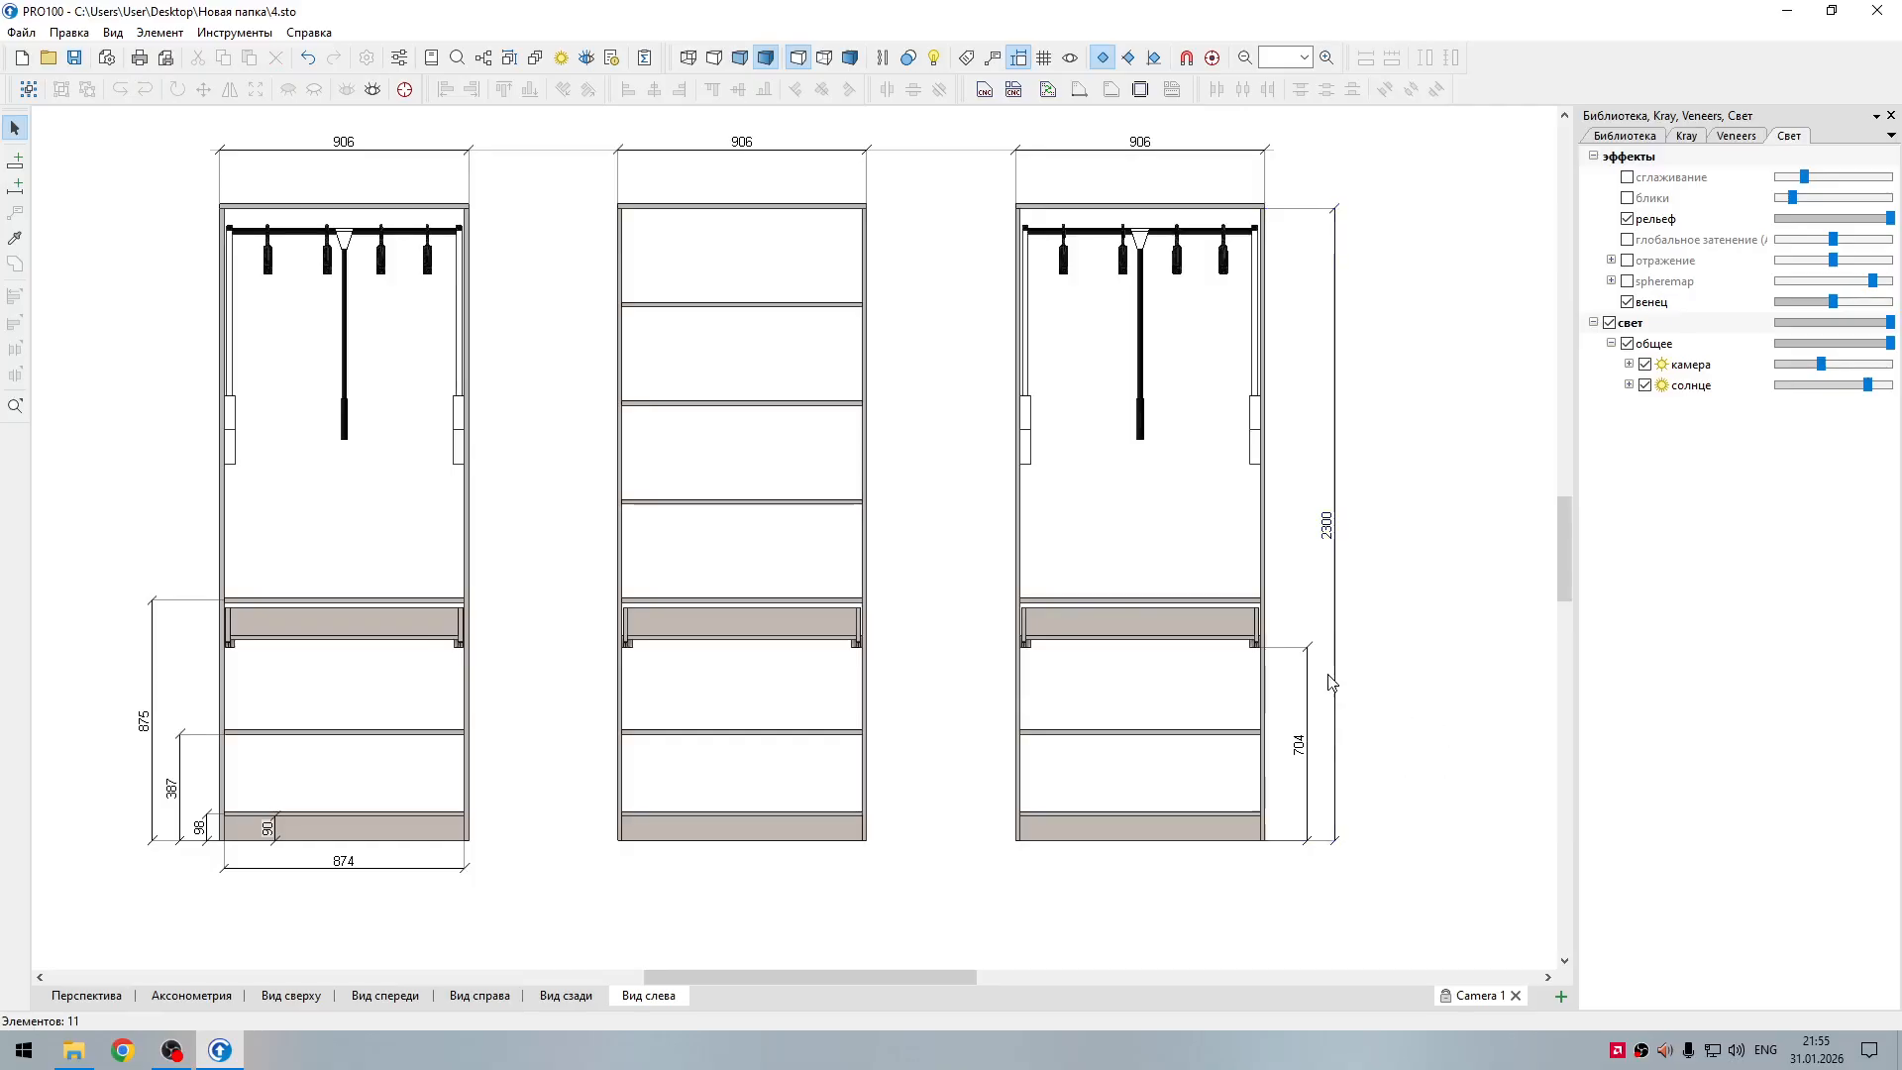
middle_click_drag(1392, 661, 1452, 693)
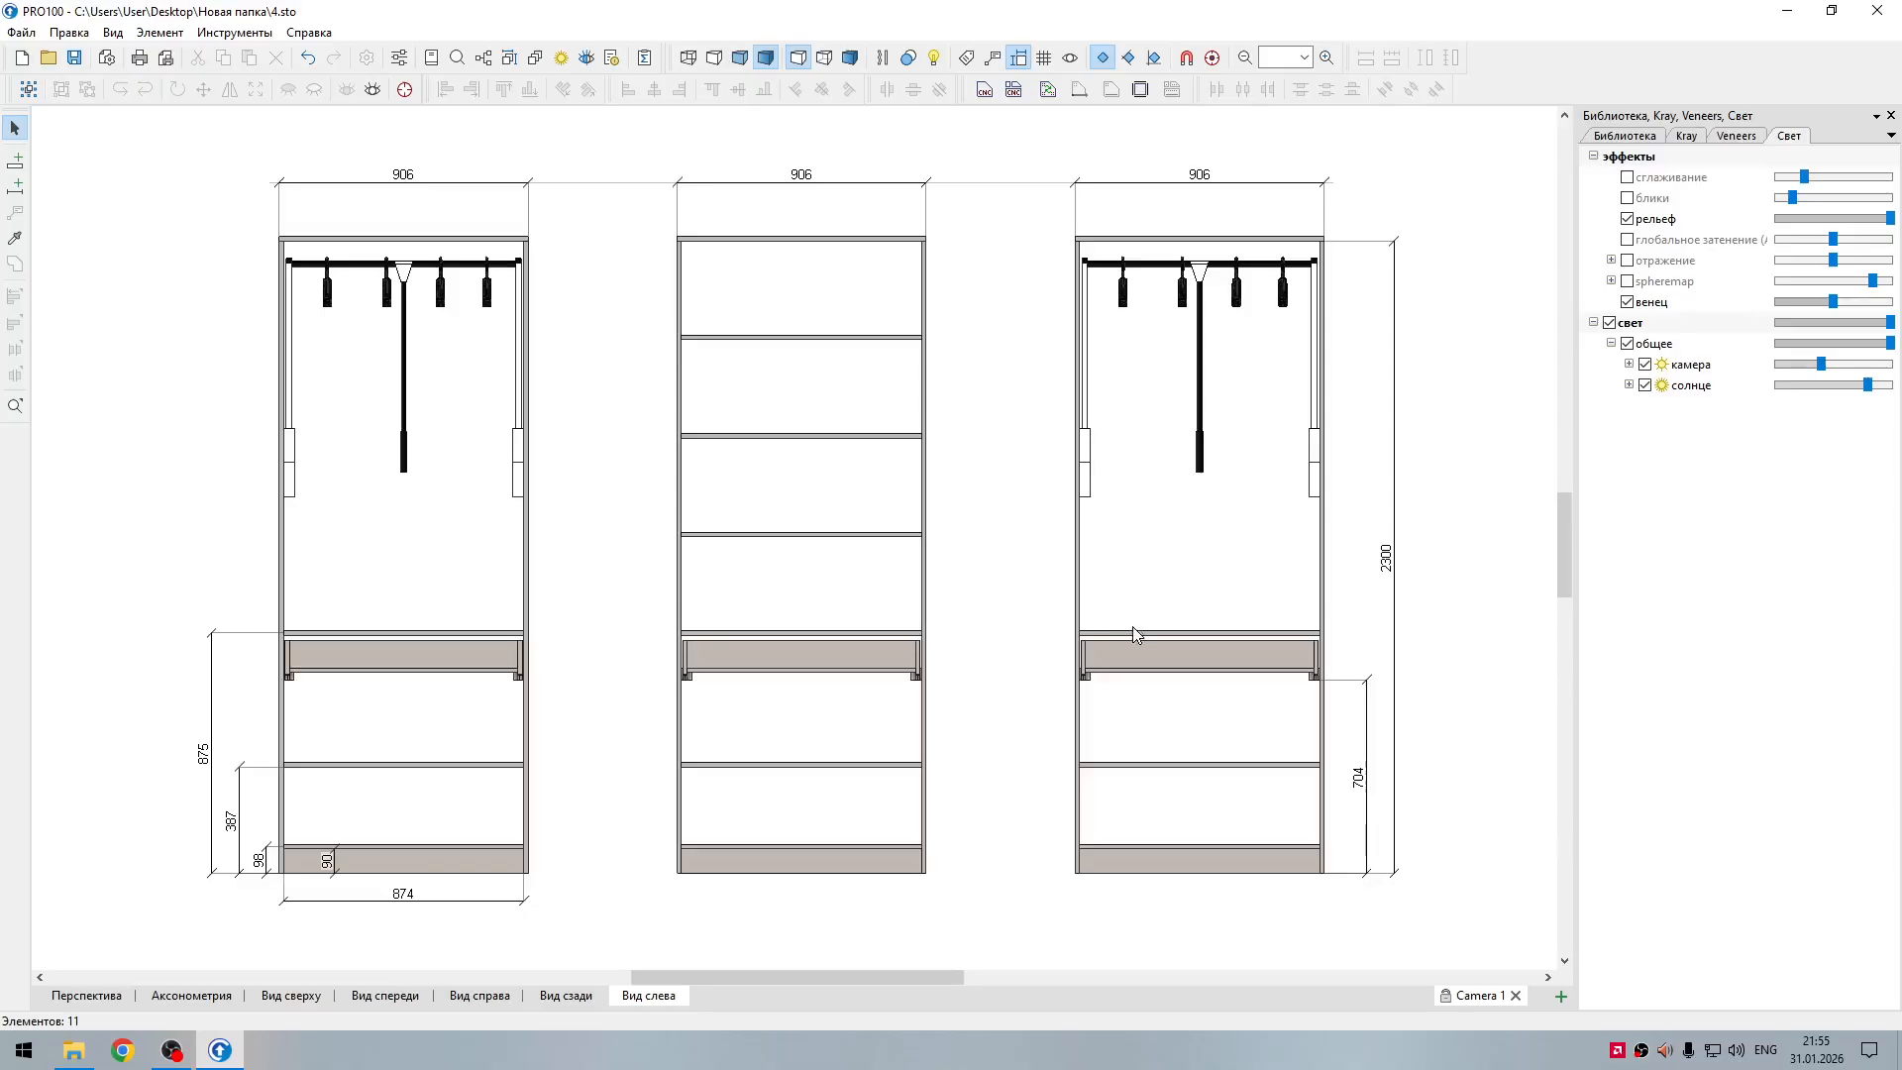
middle_click_drag(1043, 566, 1122, 581)
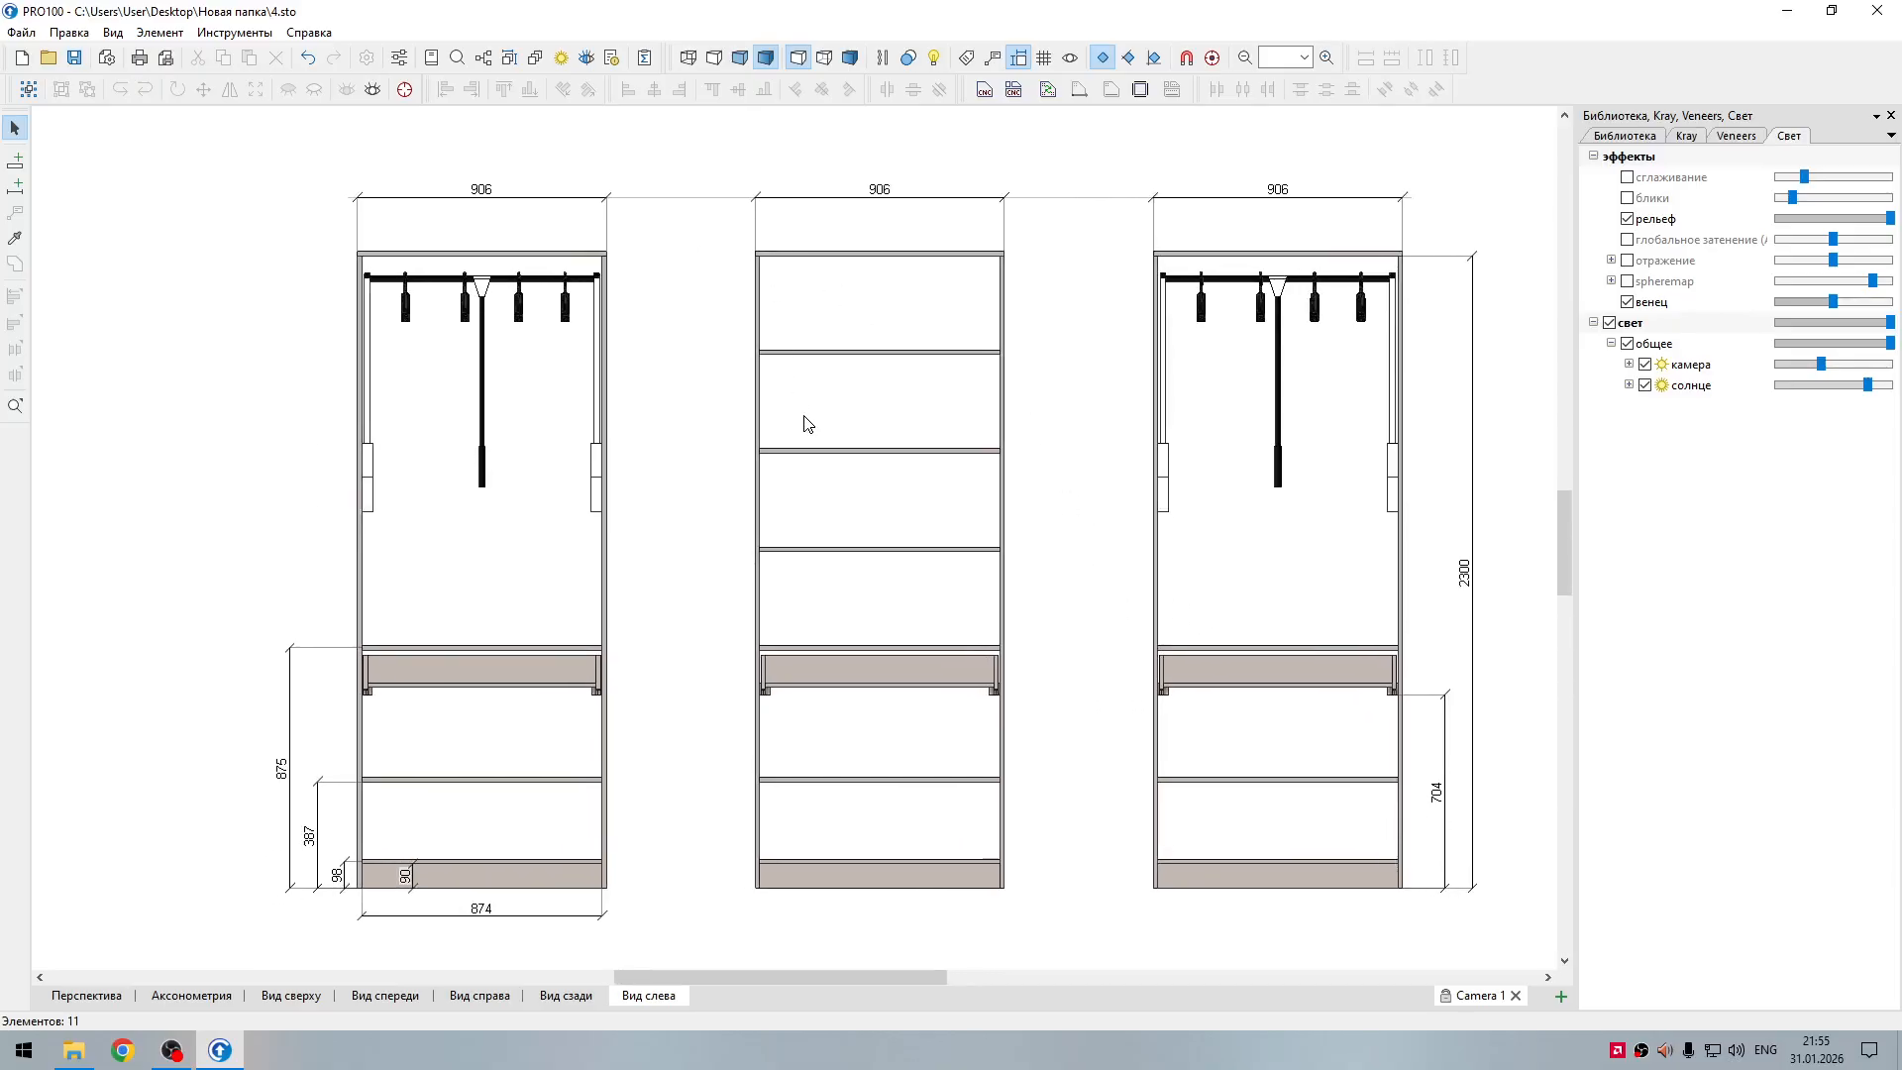
Step: Save the project
key("ctrl+s")
left_click(15, 185)
left_click(792, 650)
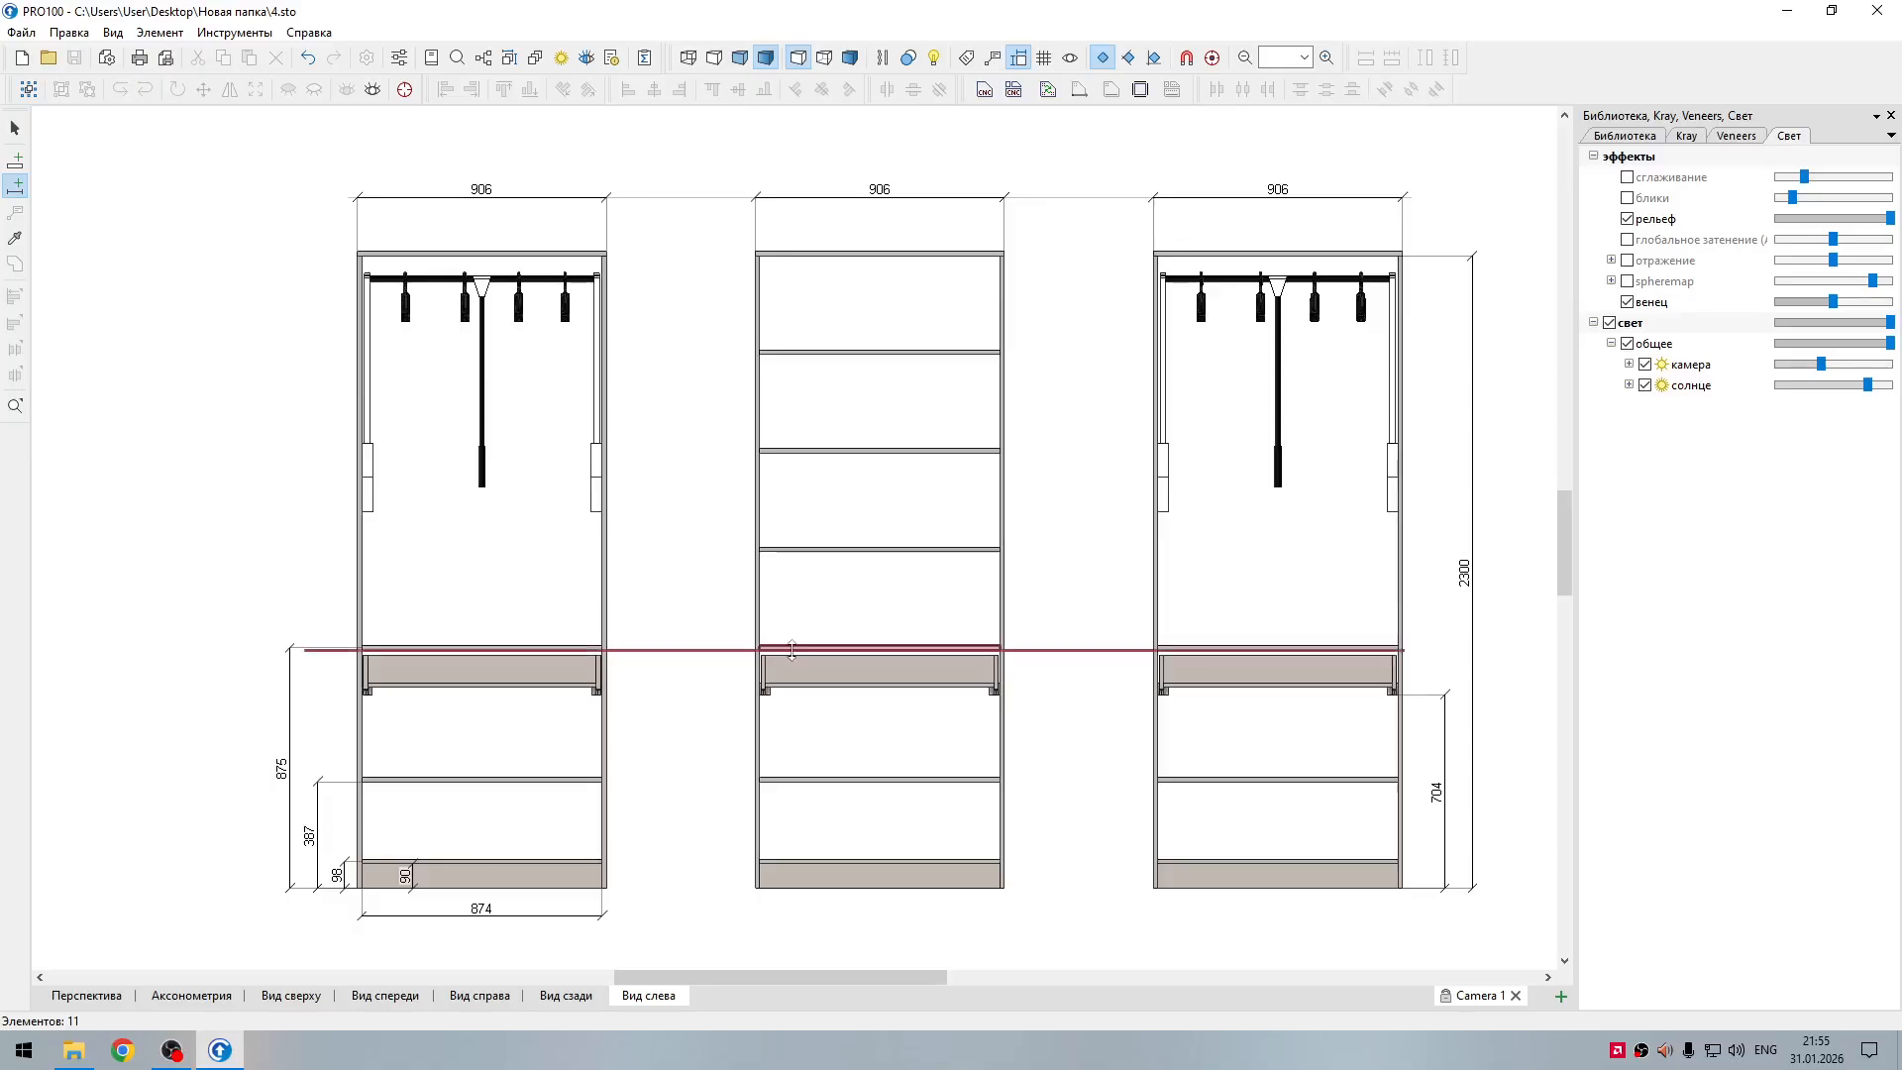
key("Escape")
Step: Add a vertical dimension outside the middle section, from its base to the top of the panel above the drawer
left_click(14, 185)
left_click(764, 887)
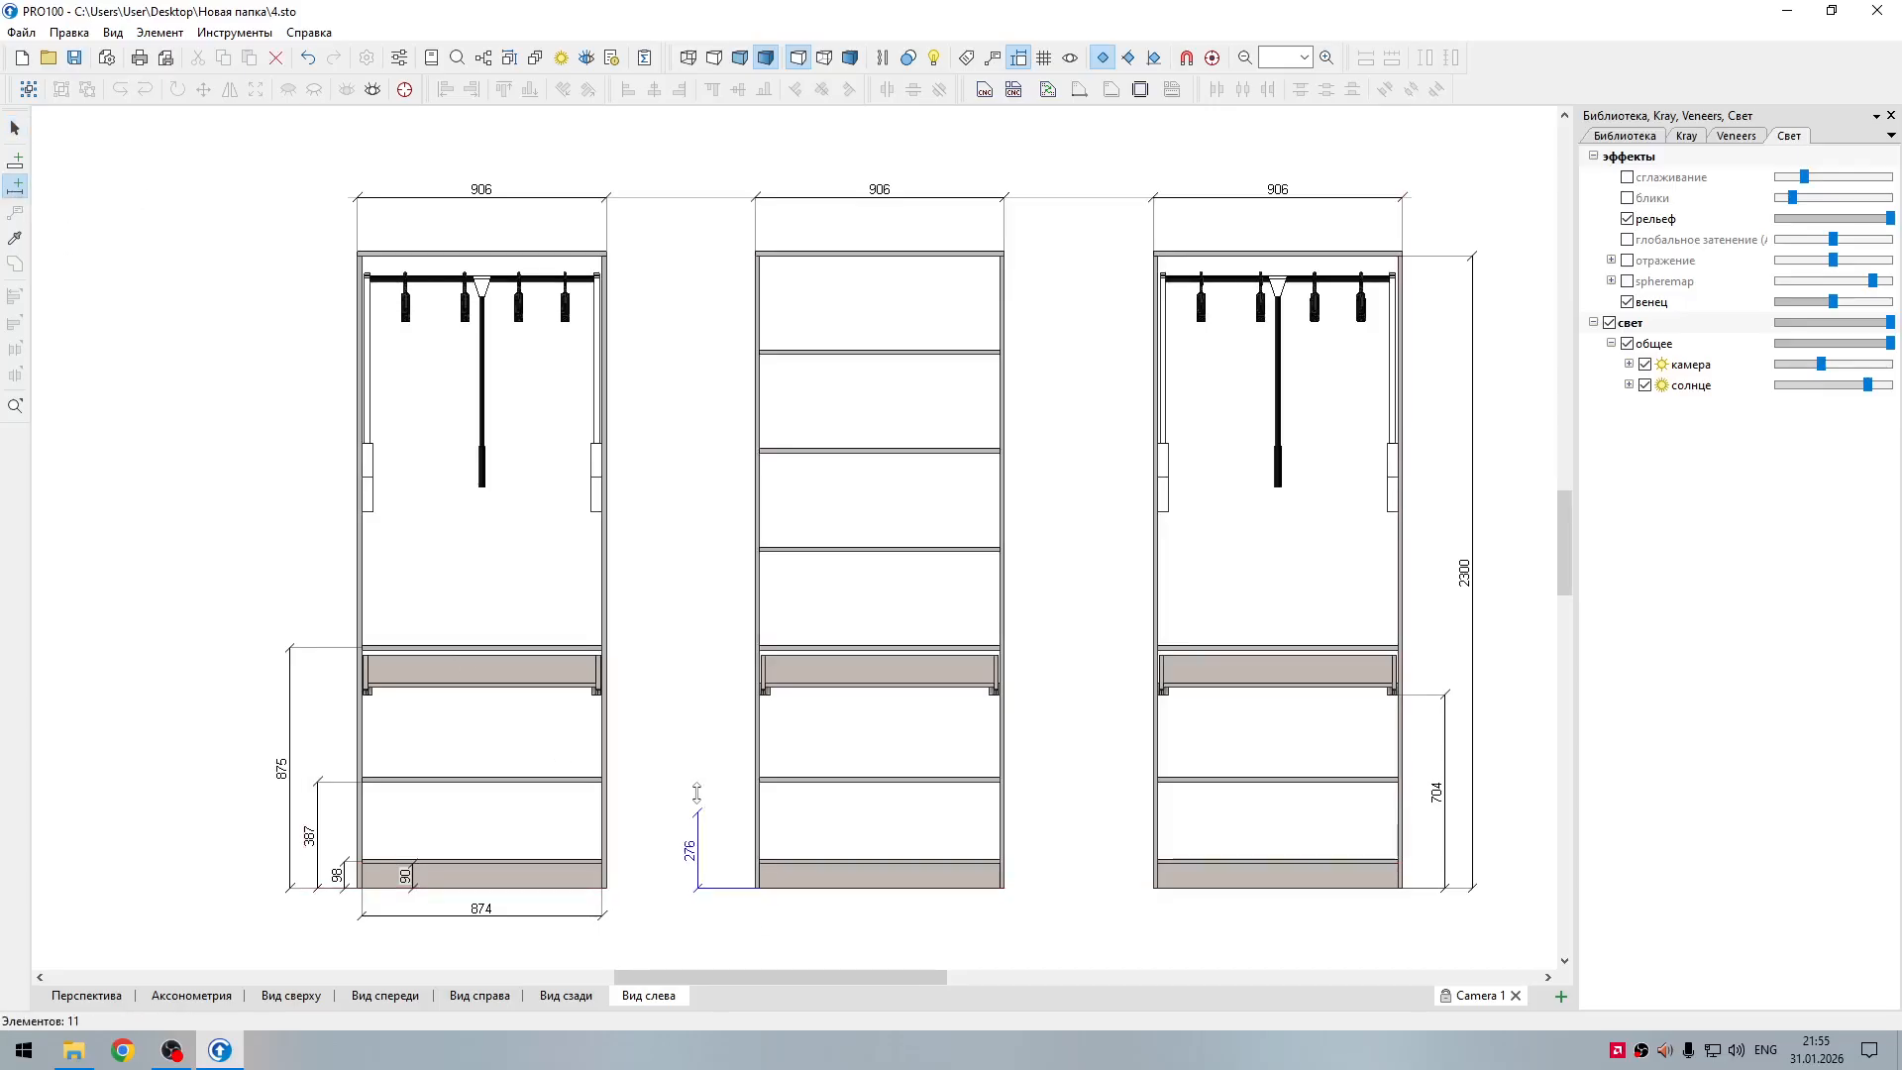
left_click(702, 648)
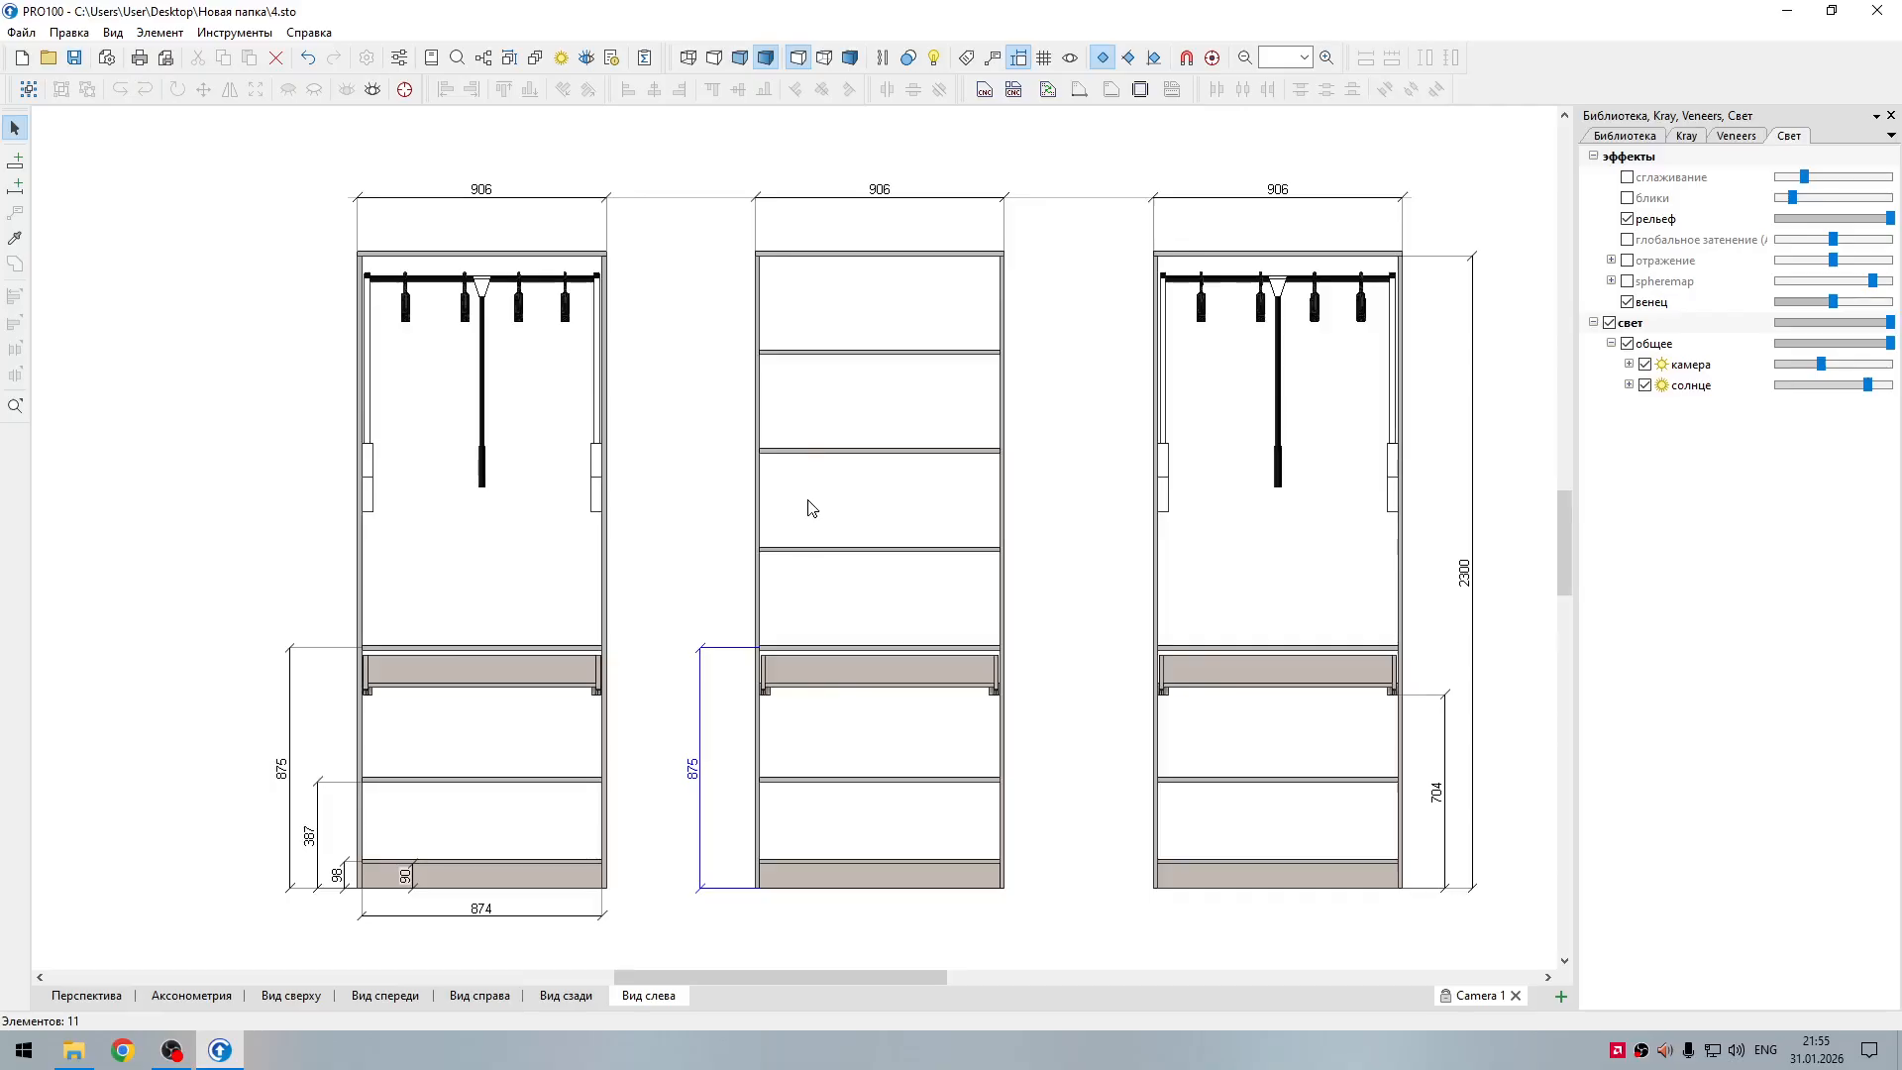
Step: Add two vertical dimensions beside the middle section, from the first and second shelves above the drawer compartment down to the base
left_click(14, 187)
left_click(973, 551)
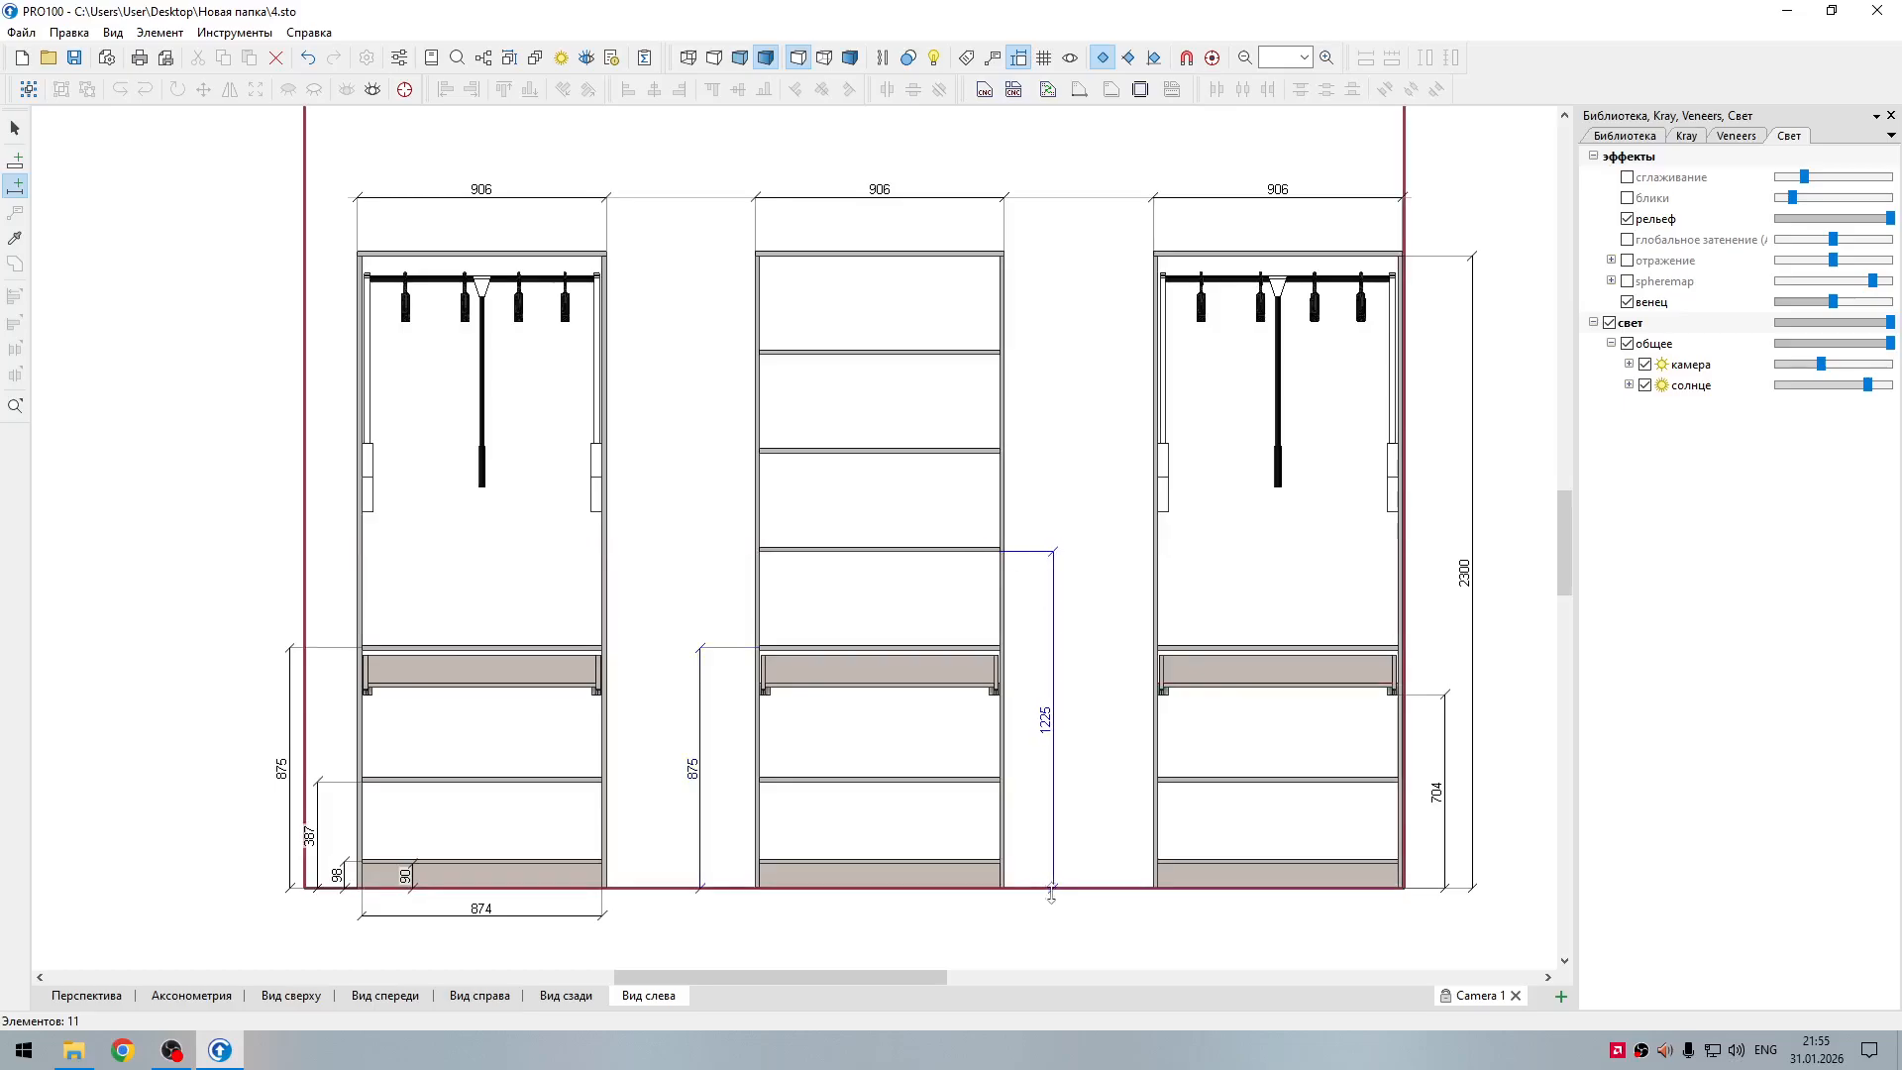
left_click(1043, 887)
left_click(15, 186)
left_click(982, 452)
left_click(1078, 888)
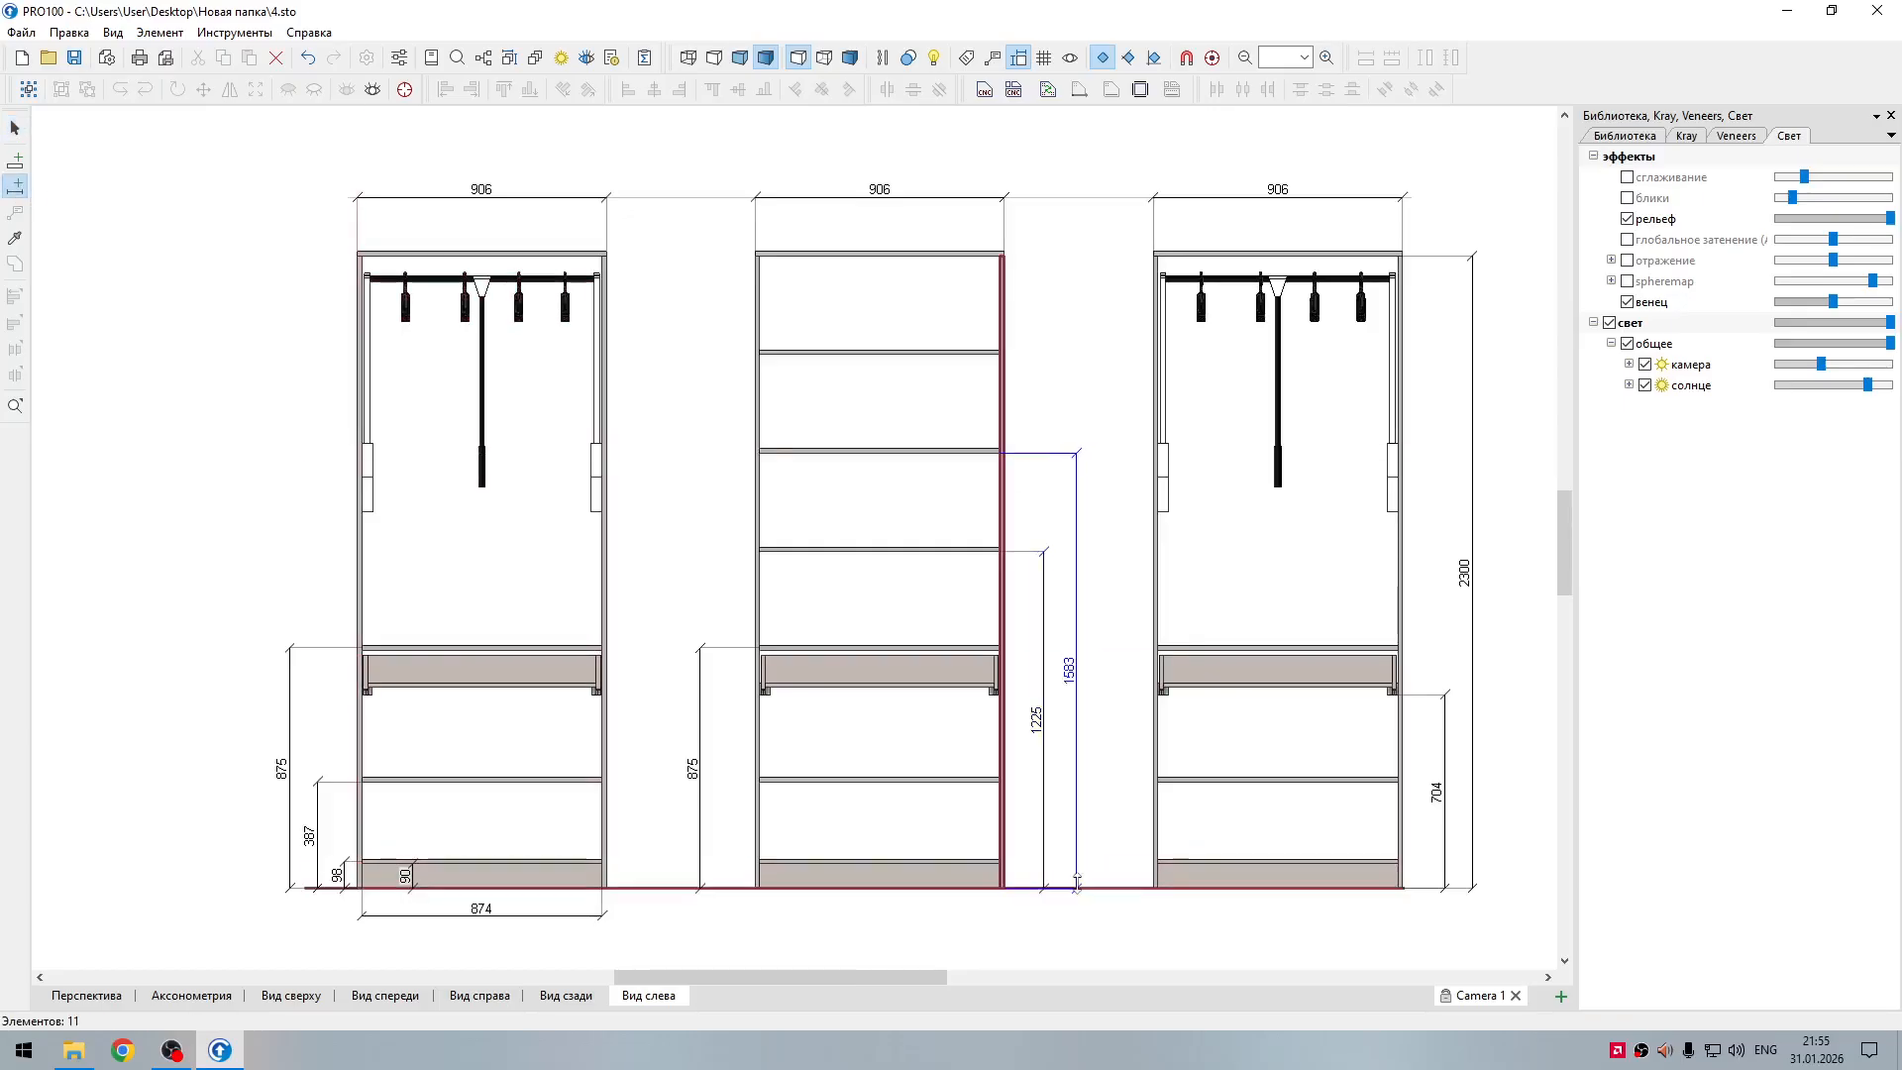
Step: Dimension the middle section's uppermost shelf down to the base and move its dimension line outside the other two shelf heights
left_click(15, 186)
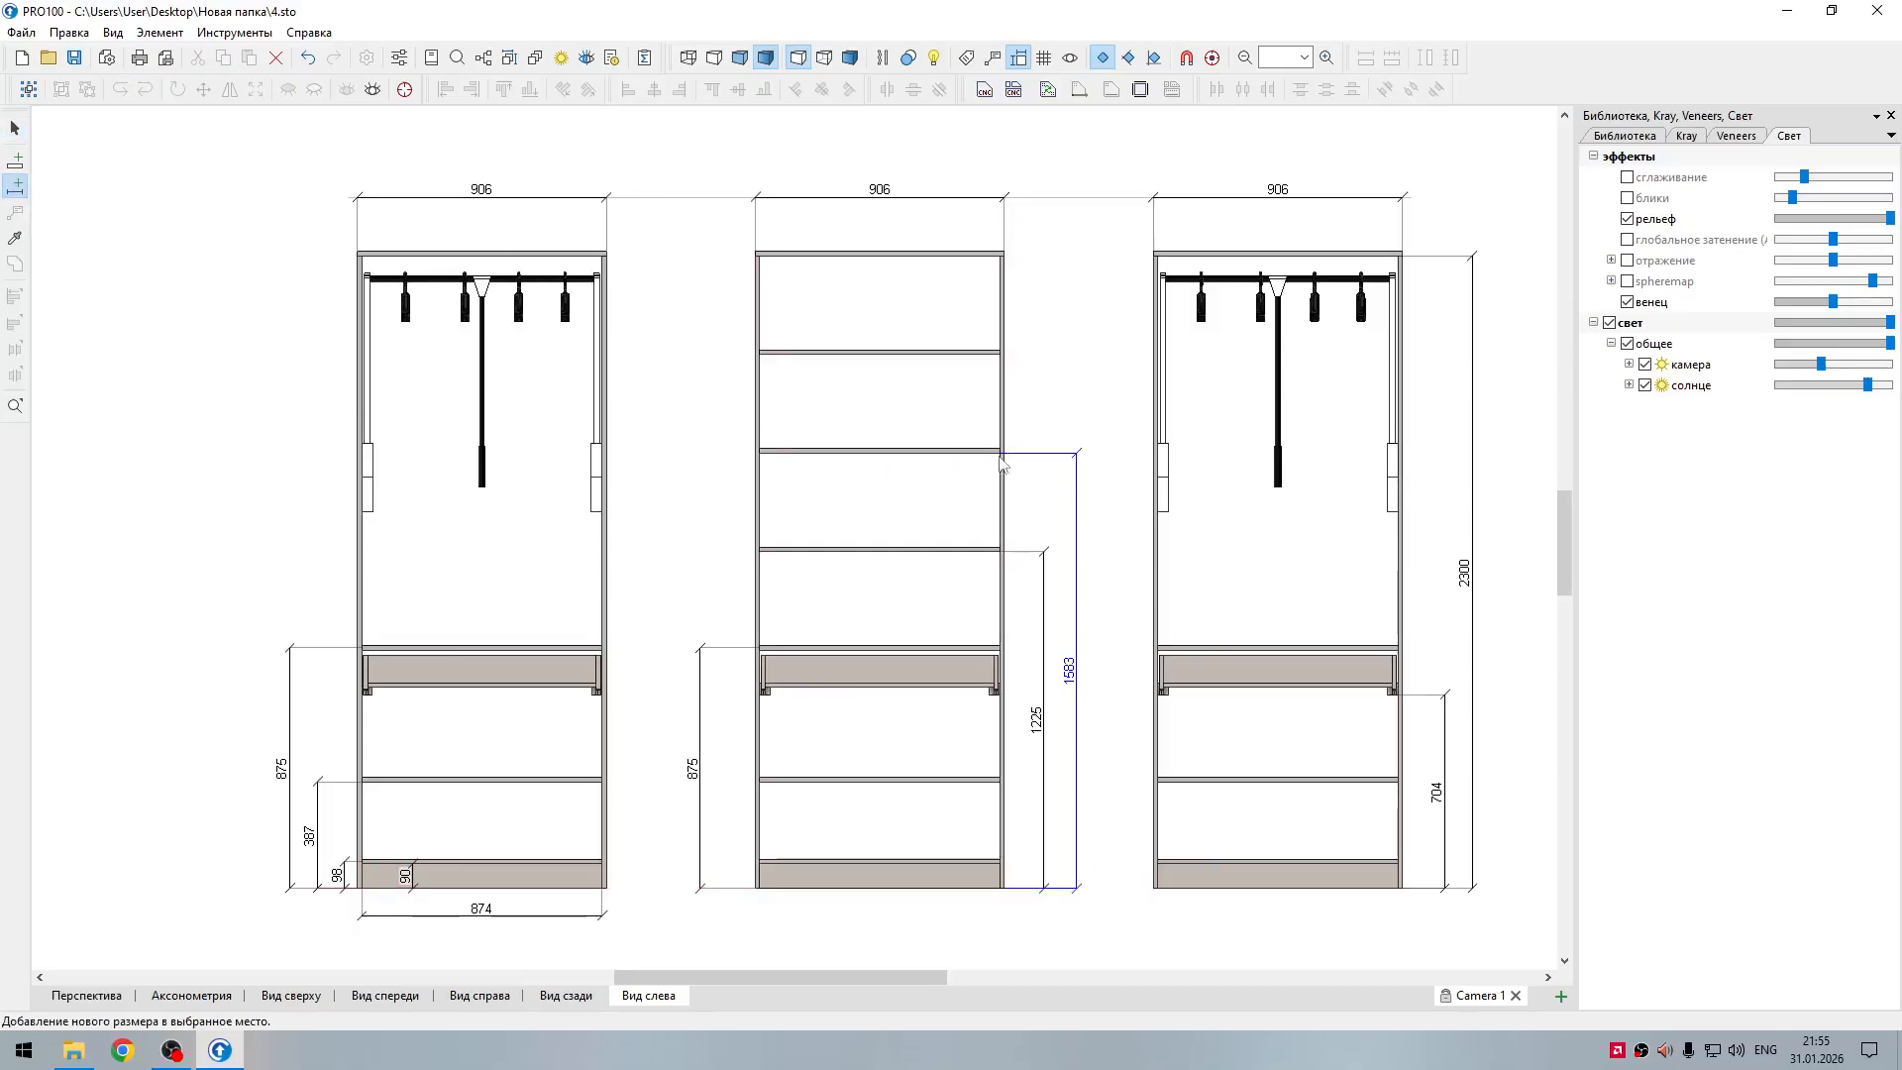
left_click(953, 352)
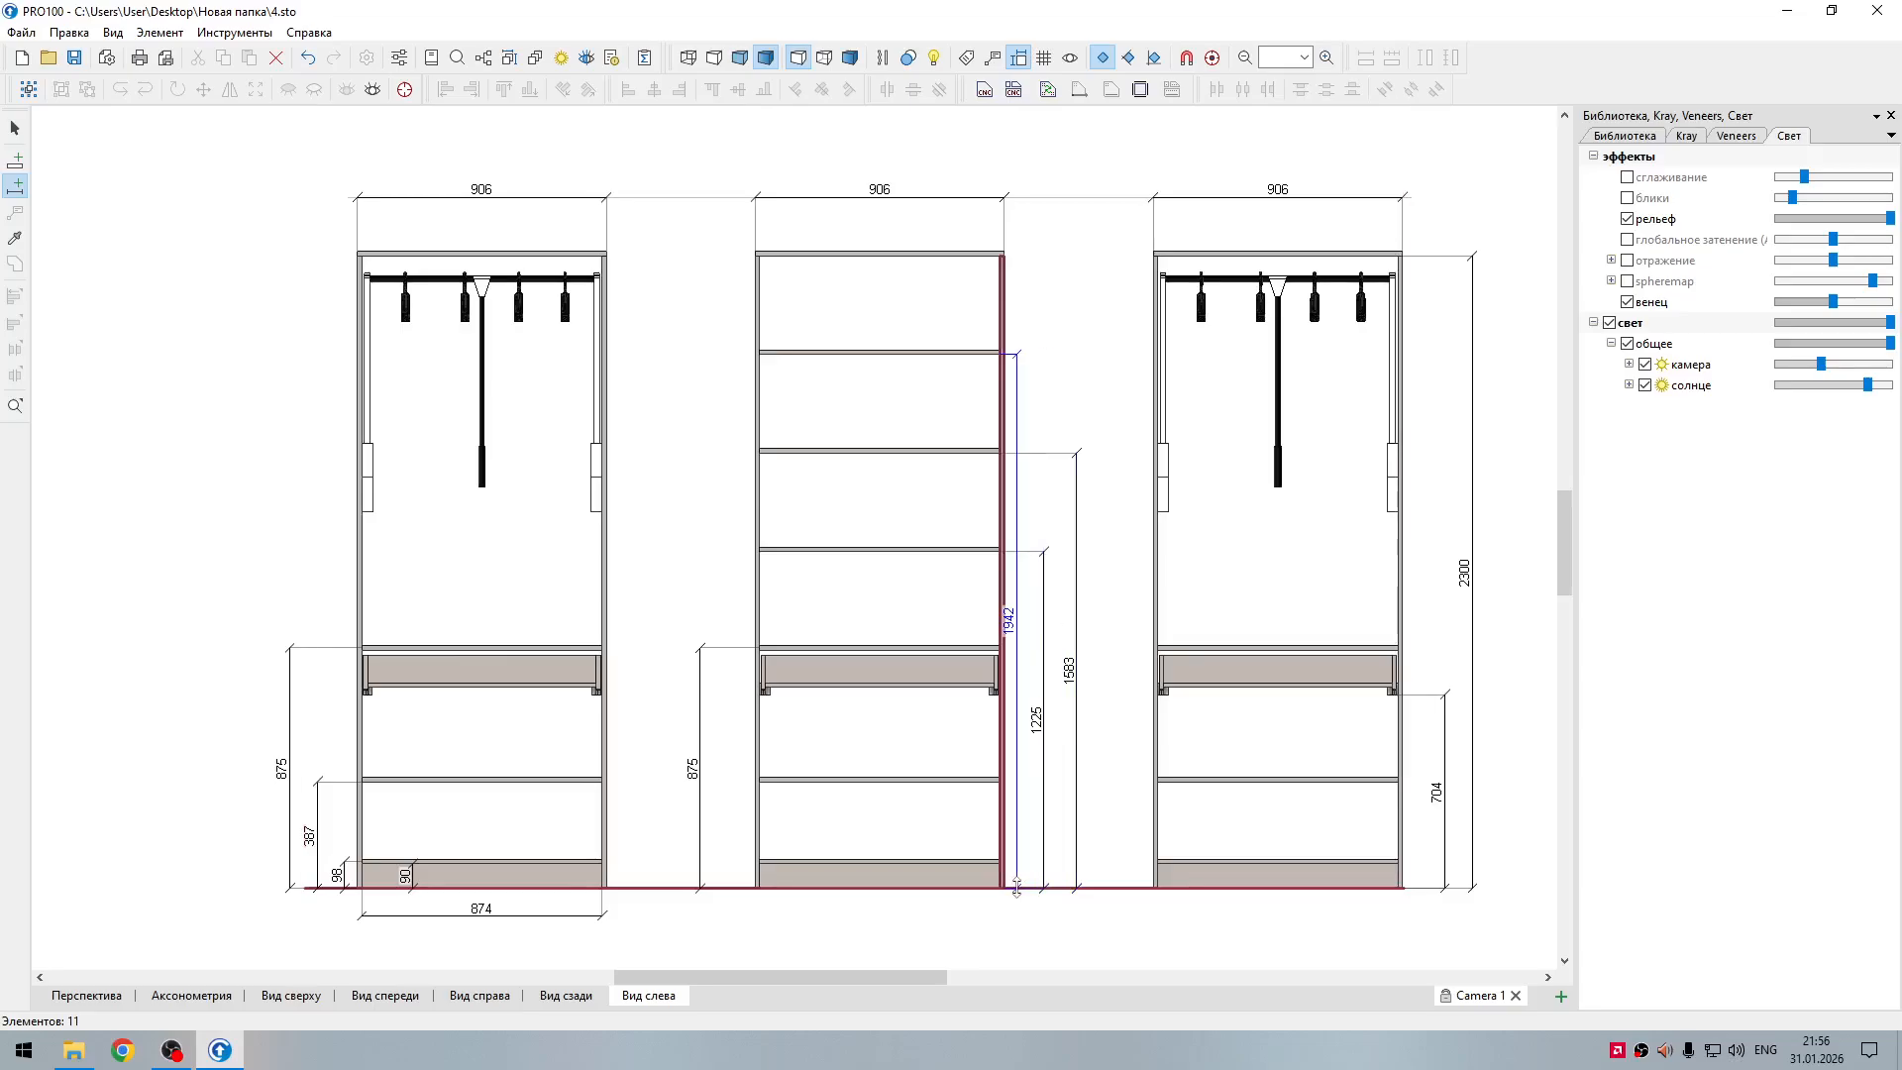
left_click(1016, 886)
left_click_drag(1019, 860, 1094, 887)
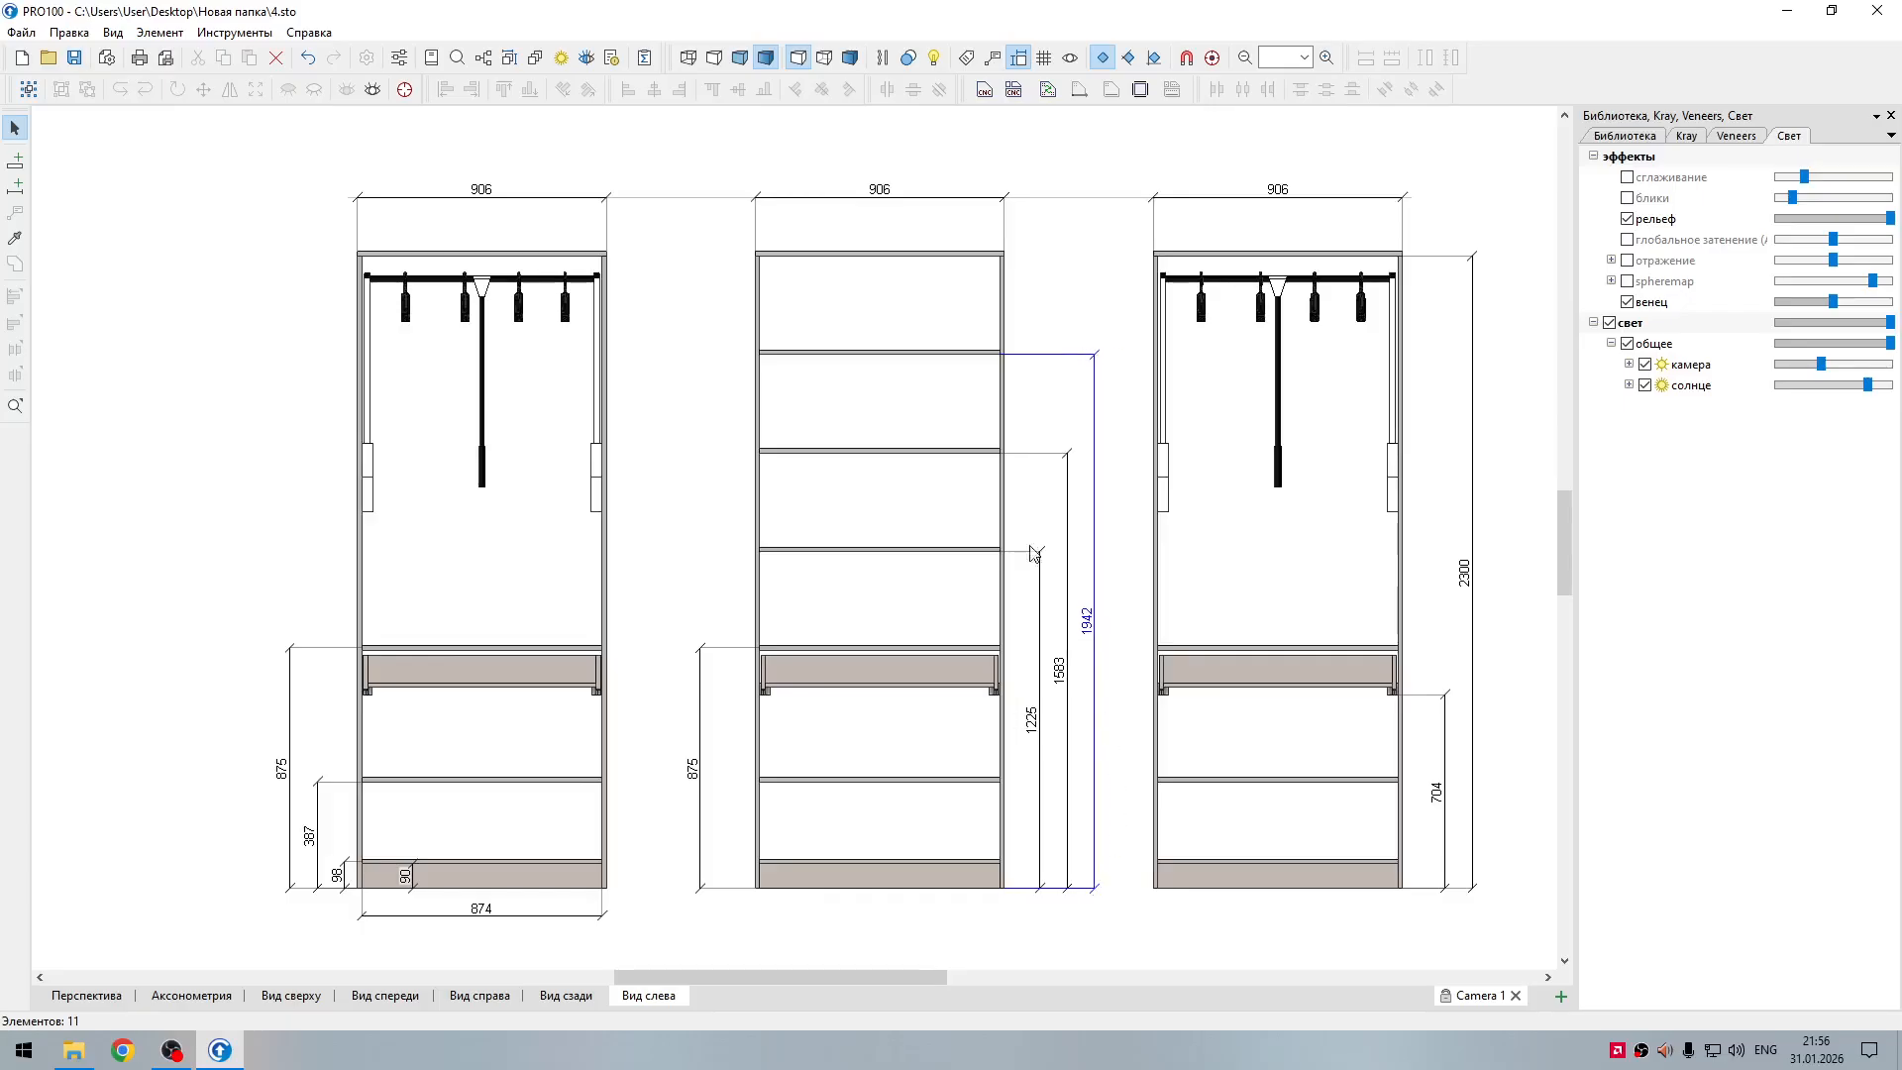
left_click(892, 409)
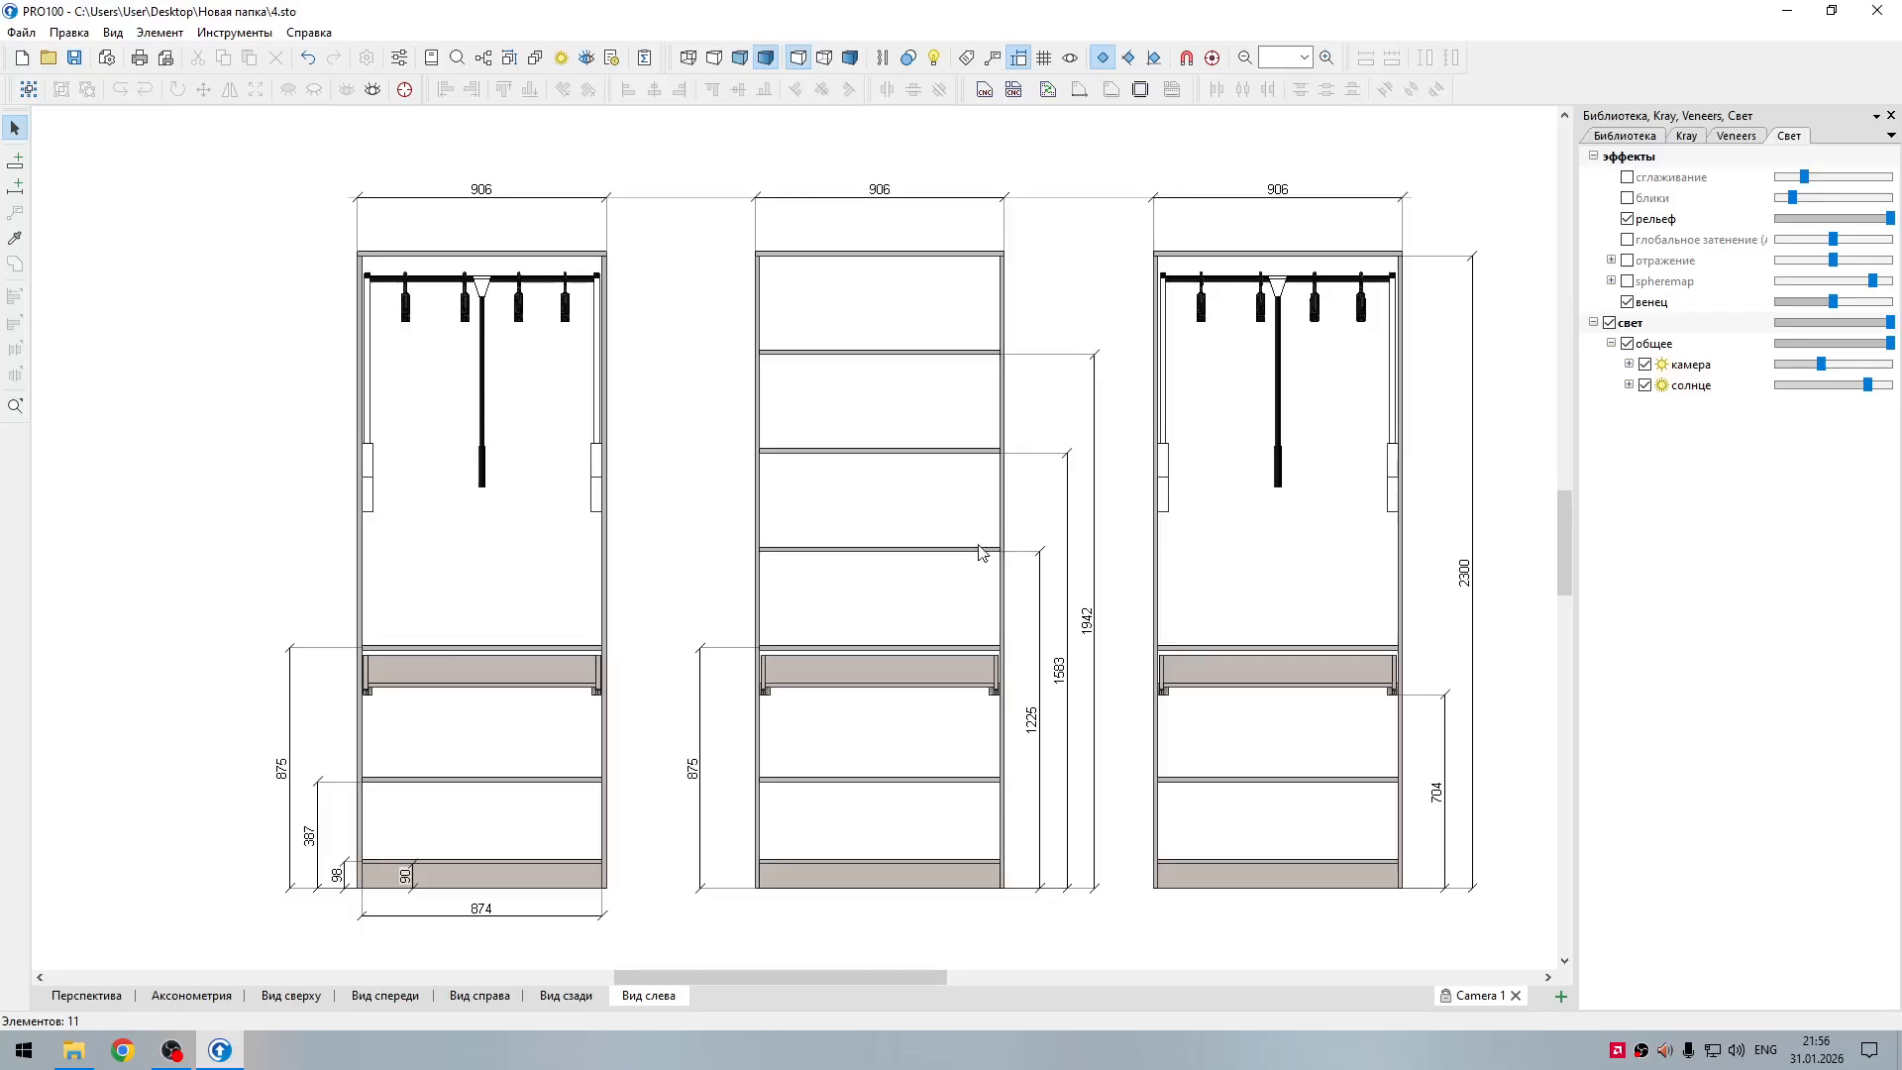
Step: Turn on comment visibility and add the comment "polka" to the second shelf above the middle section's drawer compartment
left_click(994, 59)
left_click(16, 214)
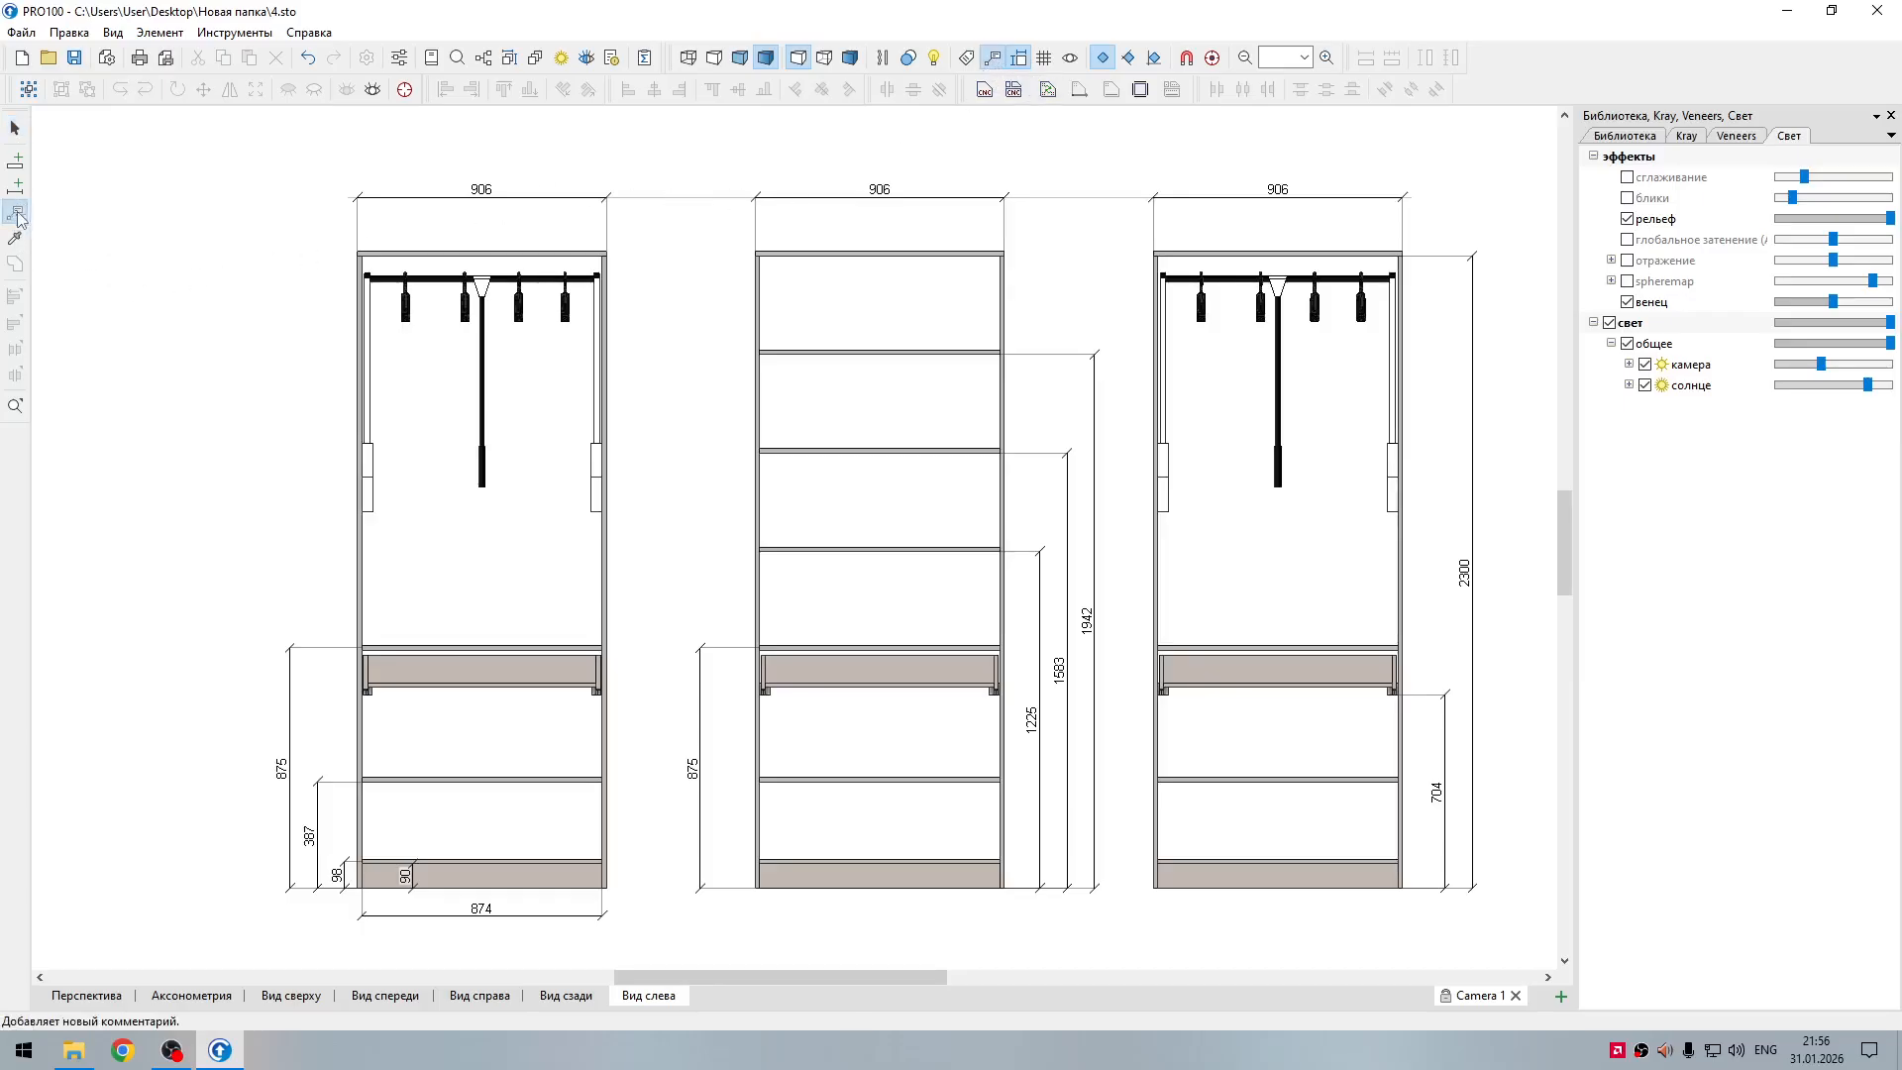
left_click(888, 457)
type("polka")
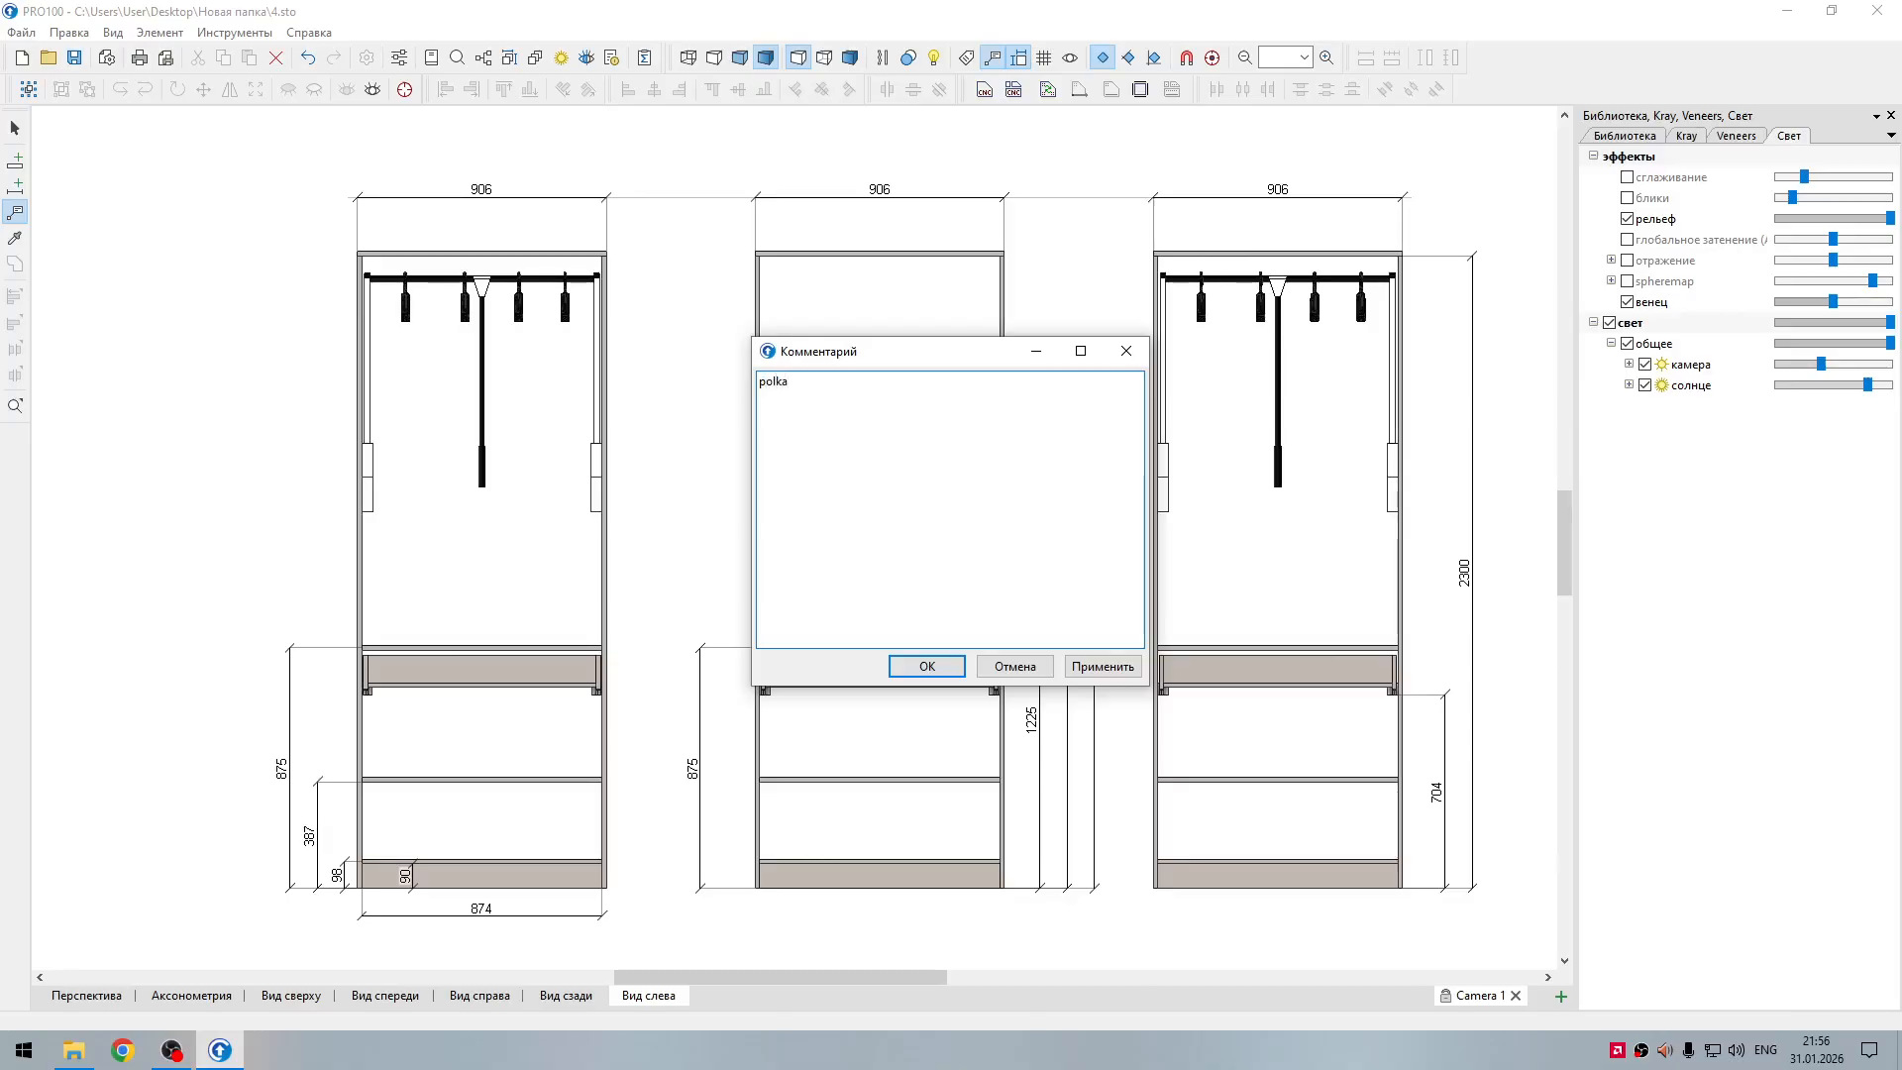
left_click(951, 665)
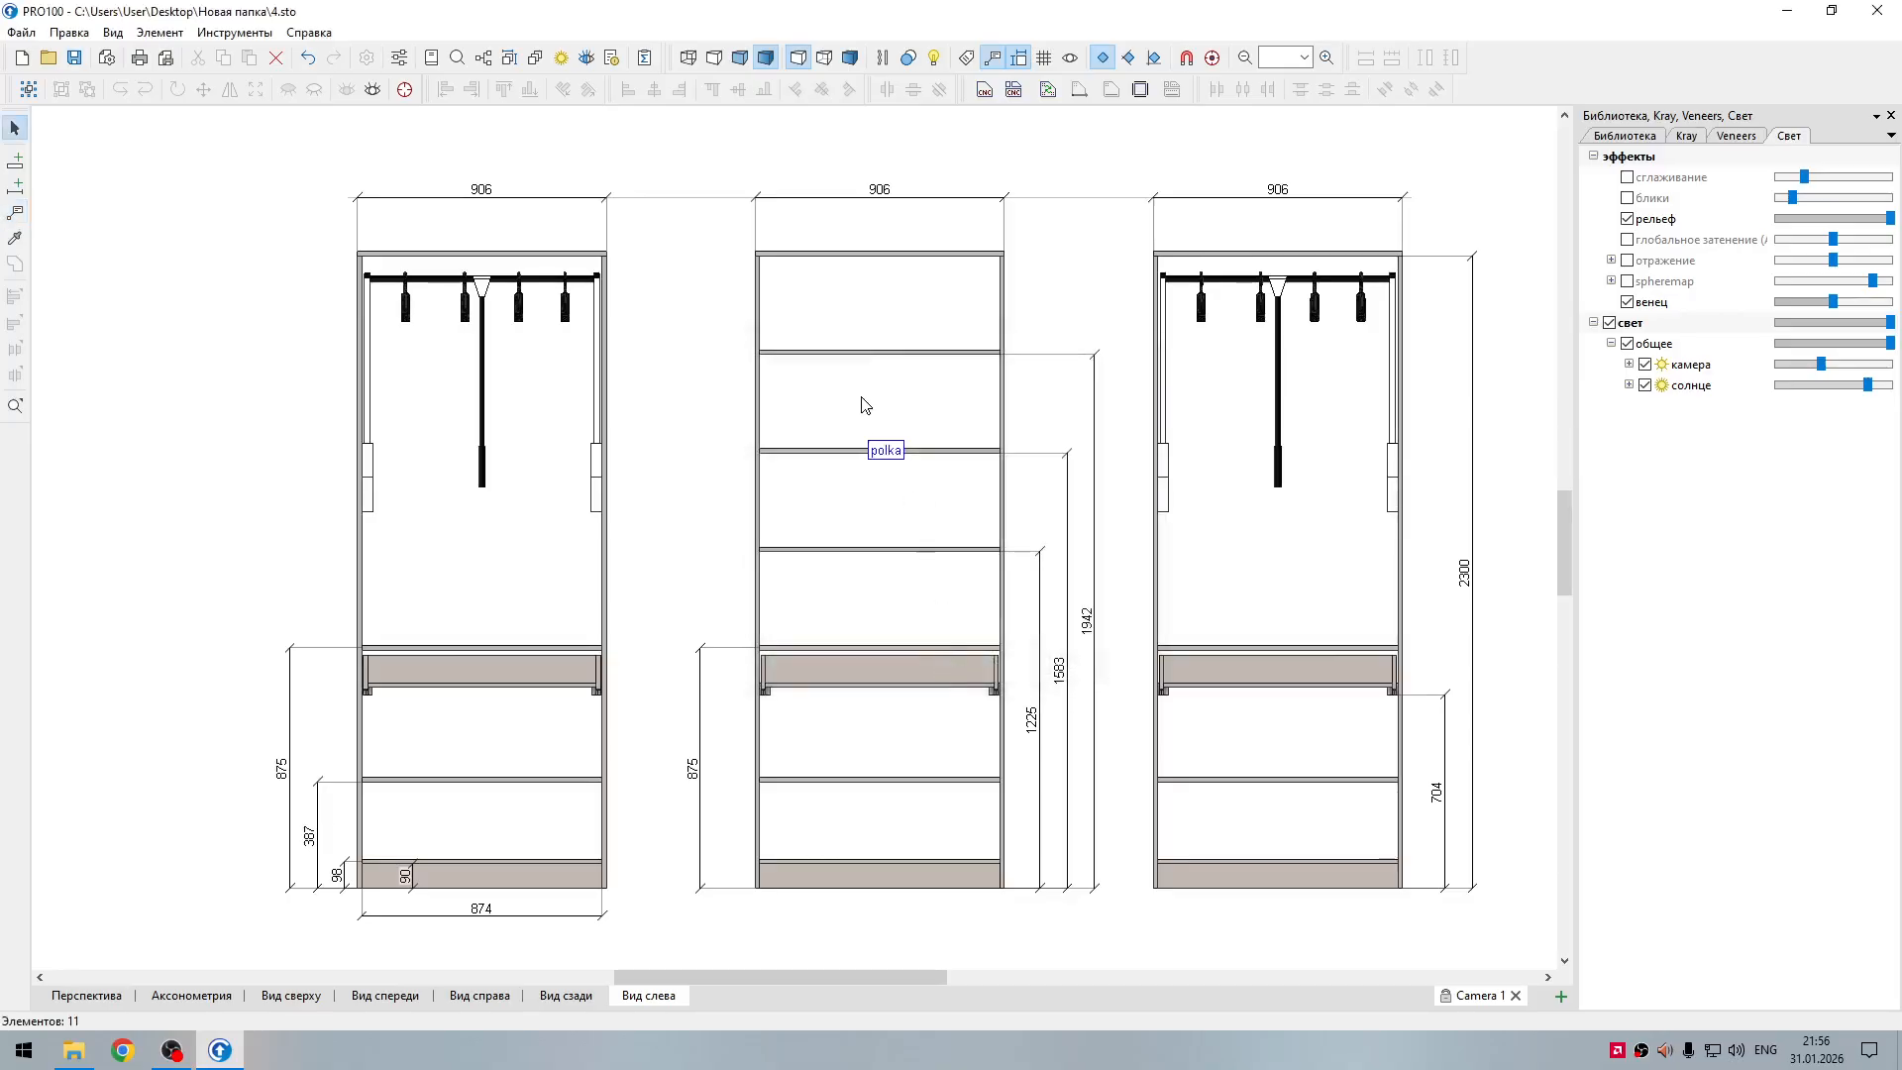
Step: Add a "polka" comment to the middle section's uppermost shelf
left_click(881, 353)
left_click(913, 421)
left_click(16, 213)
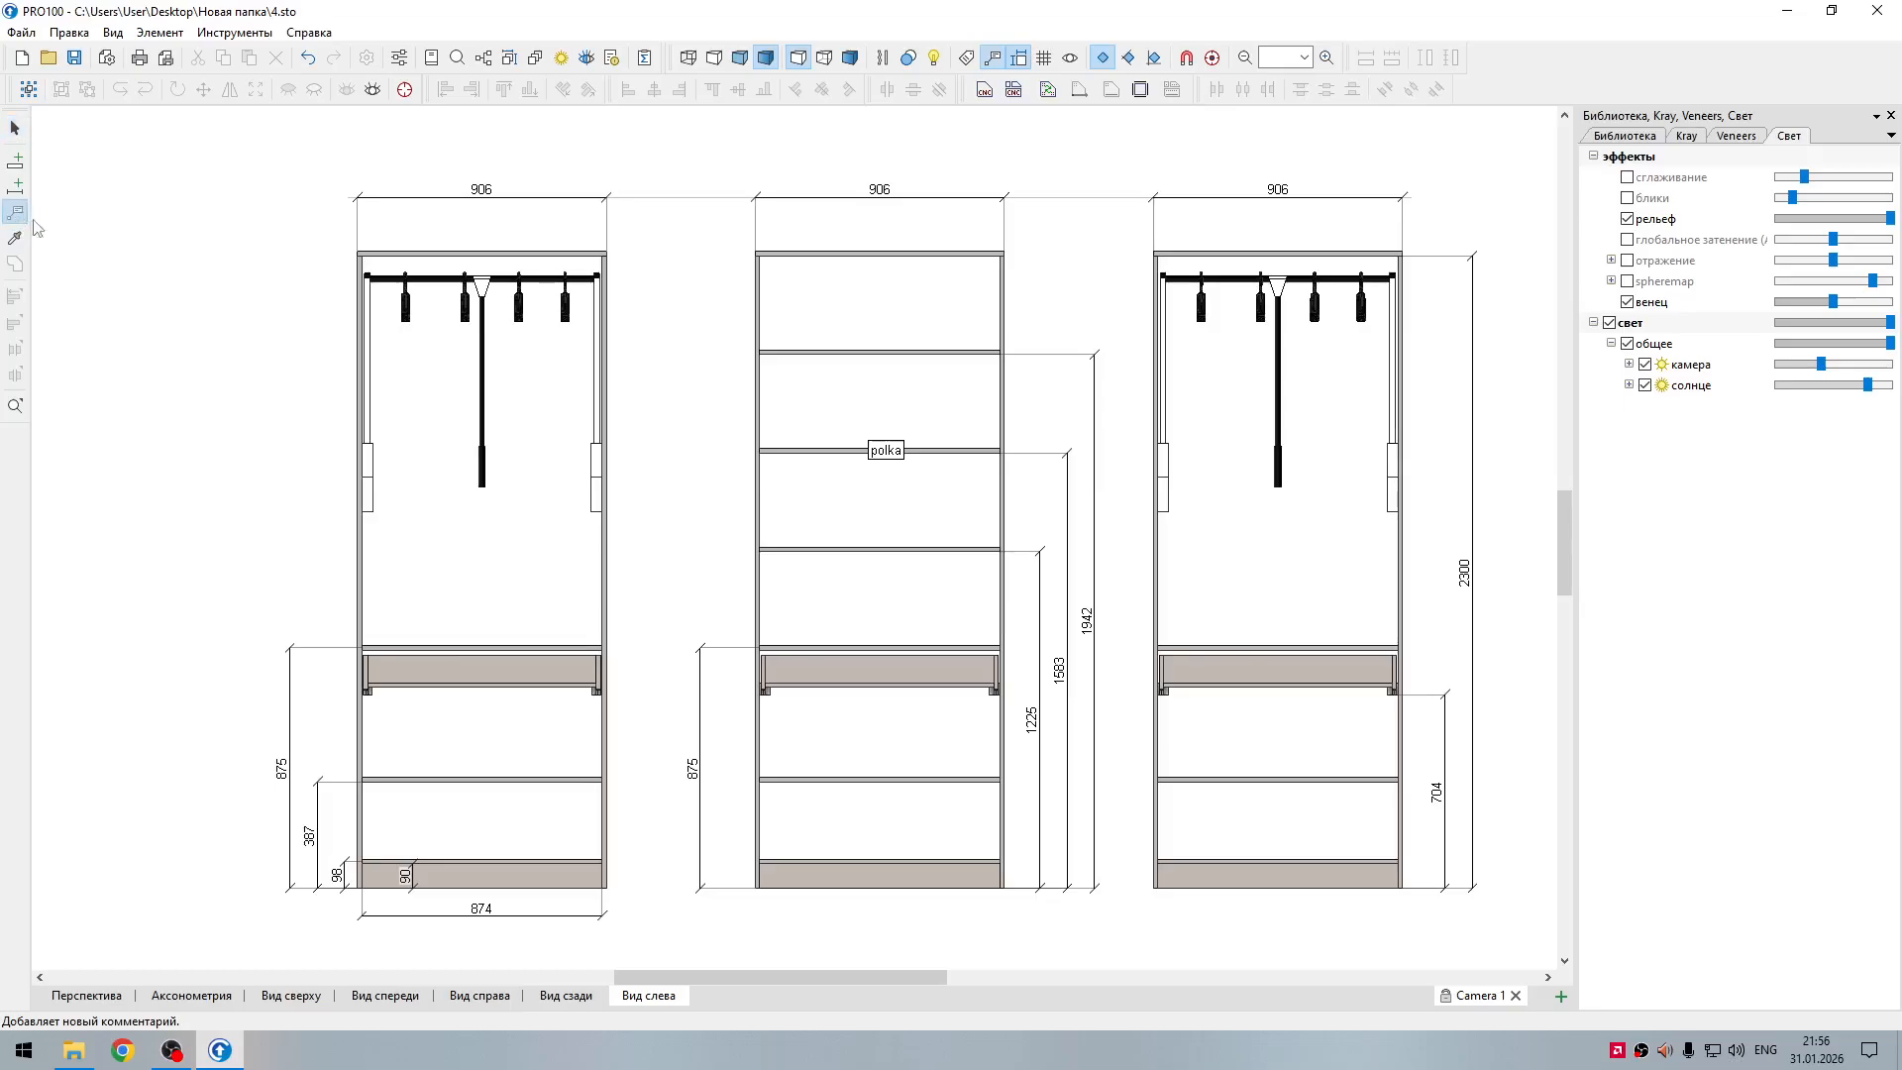
left_click(881, 357)
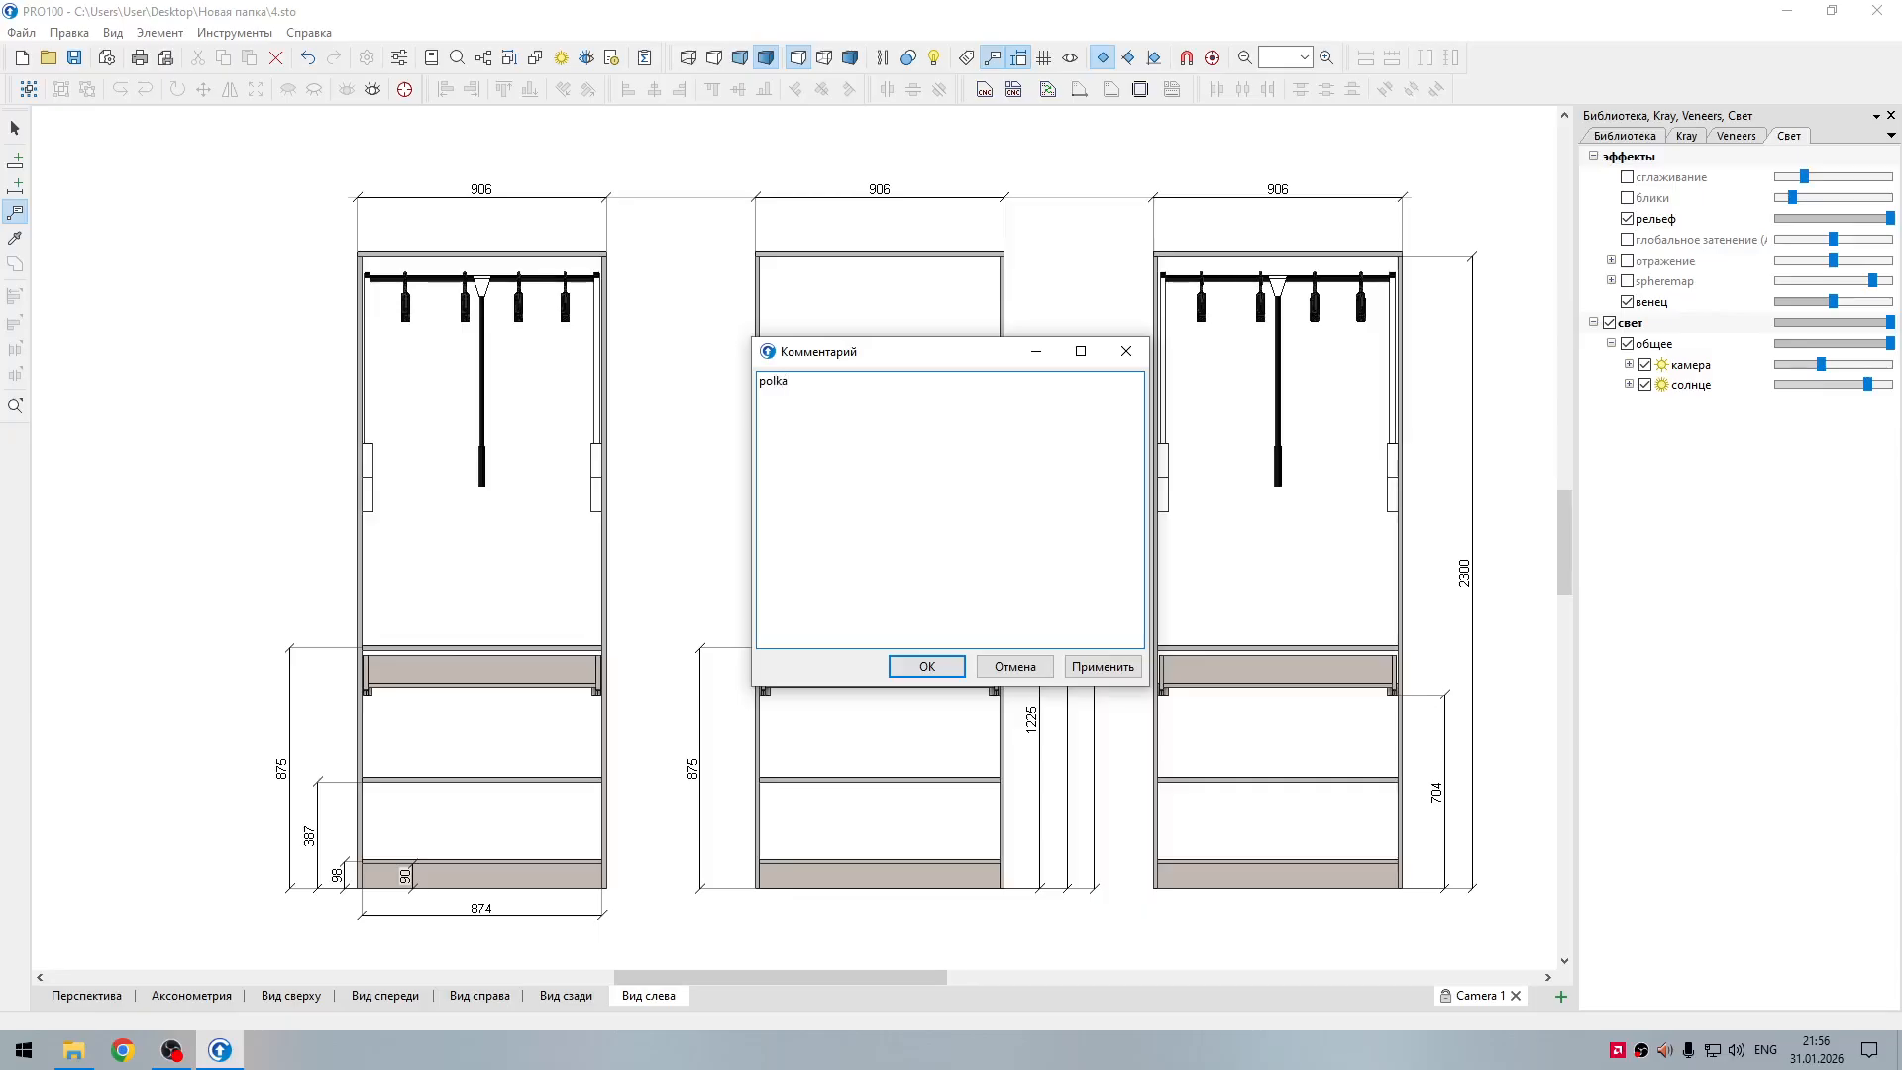
left_click(926, 665)
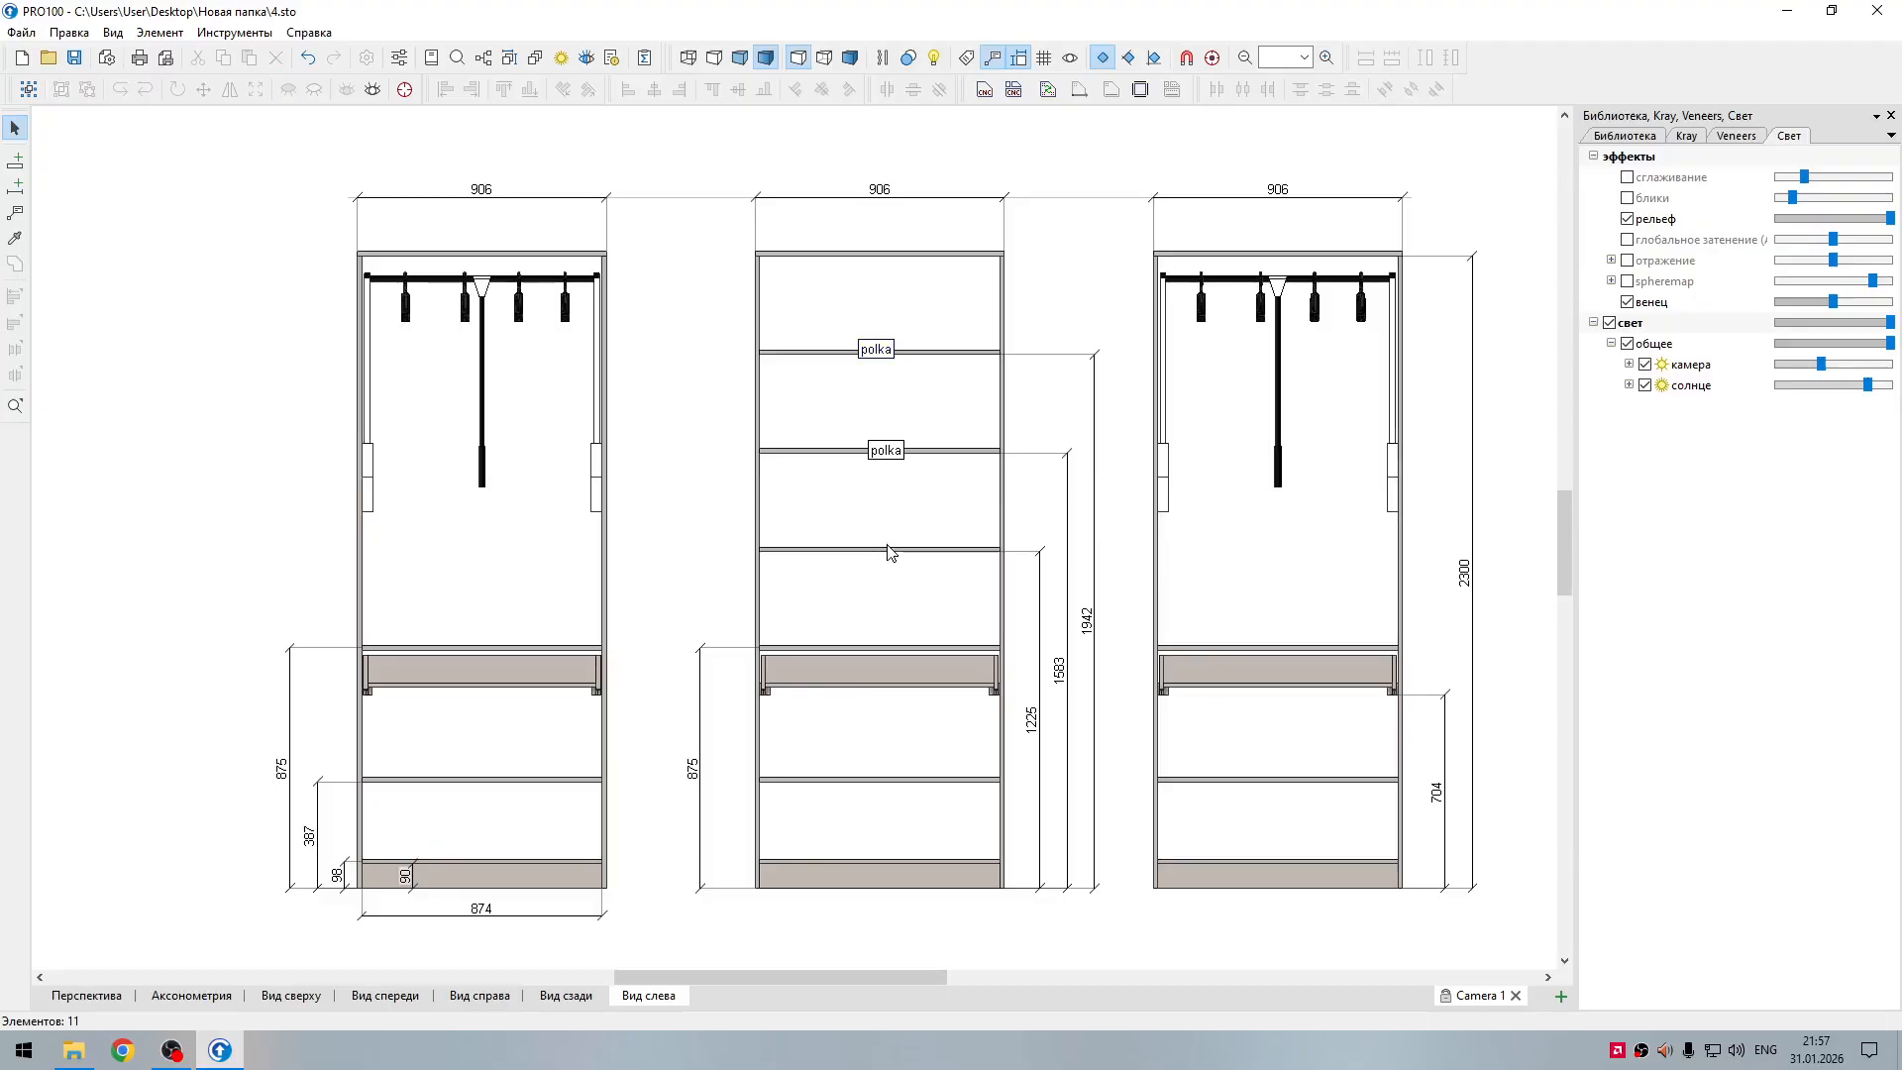
Step: Add a "polka" comment to the first shelf above the middle section's drawer compartment
left_click(14, 212)
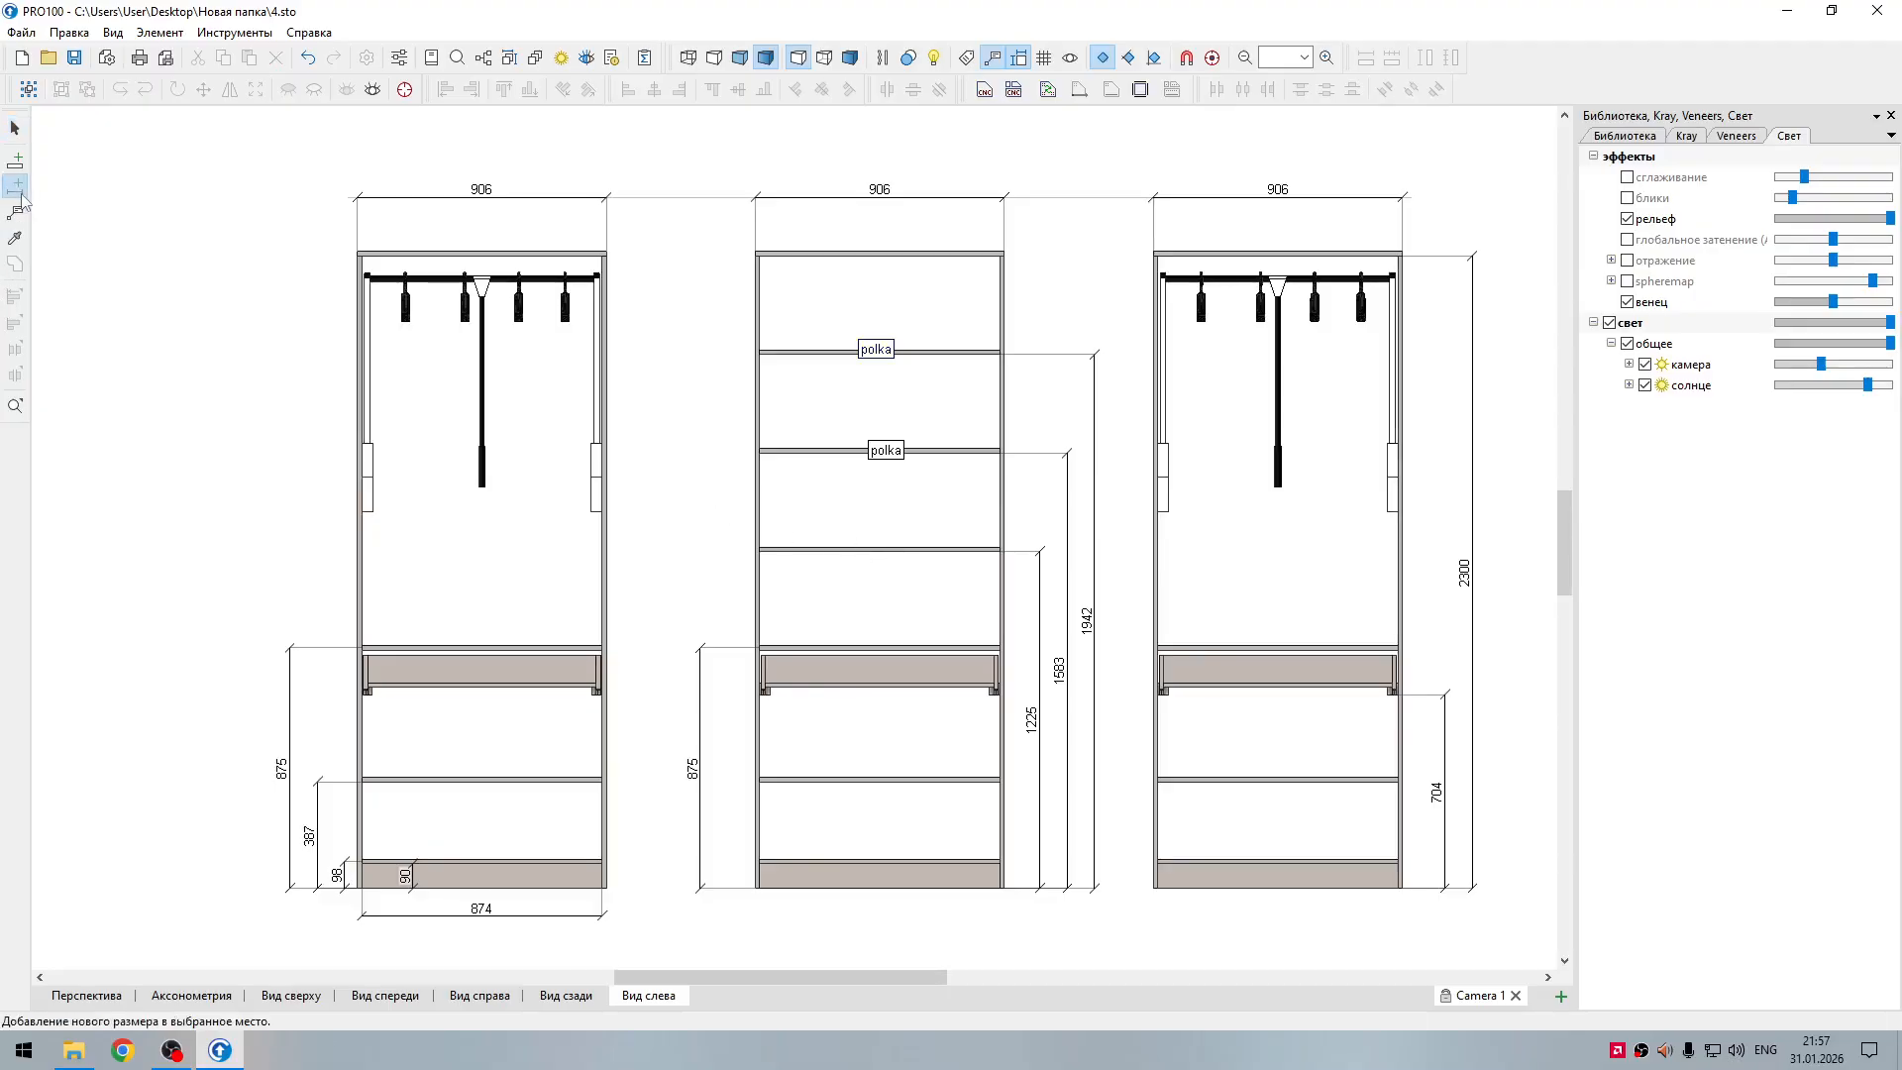
left_click(887, 551)
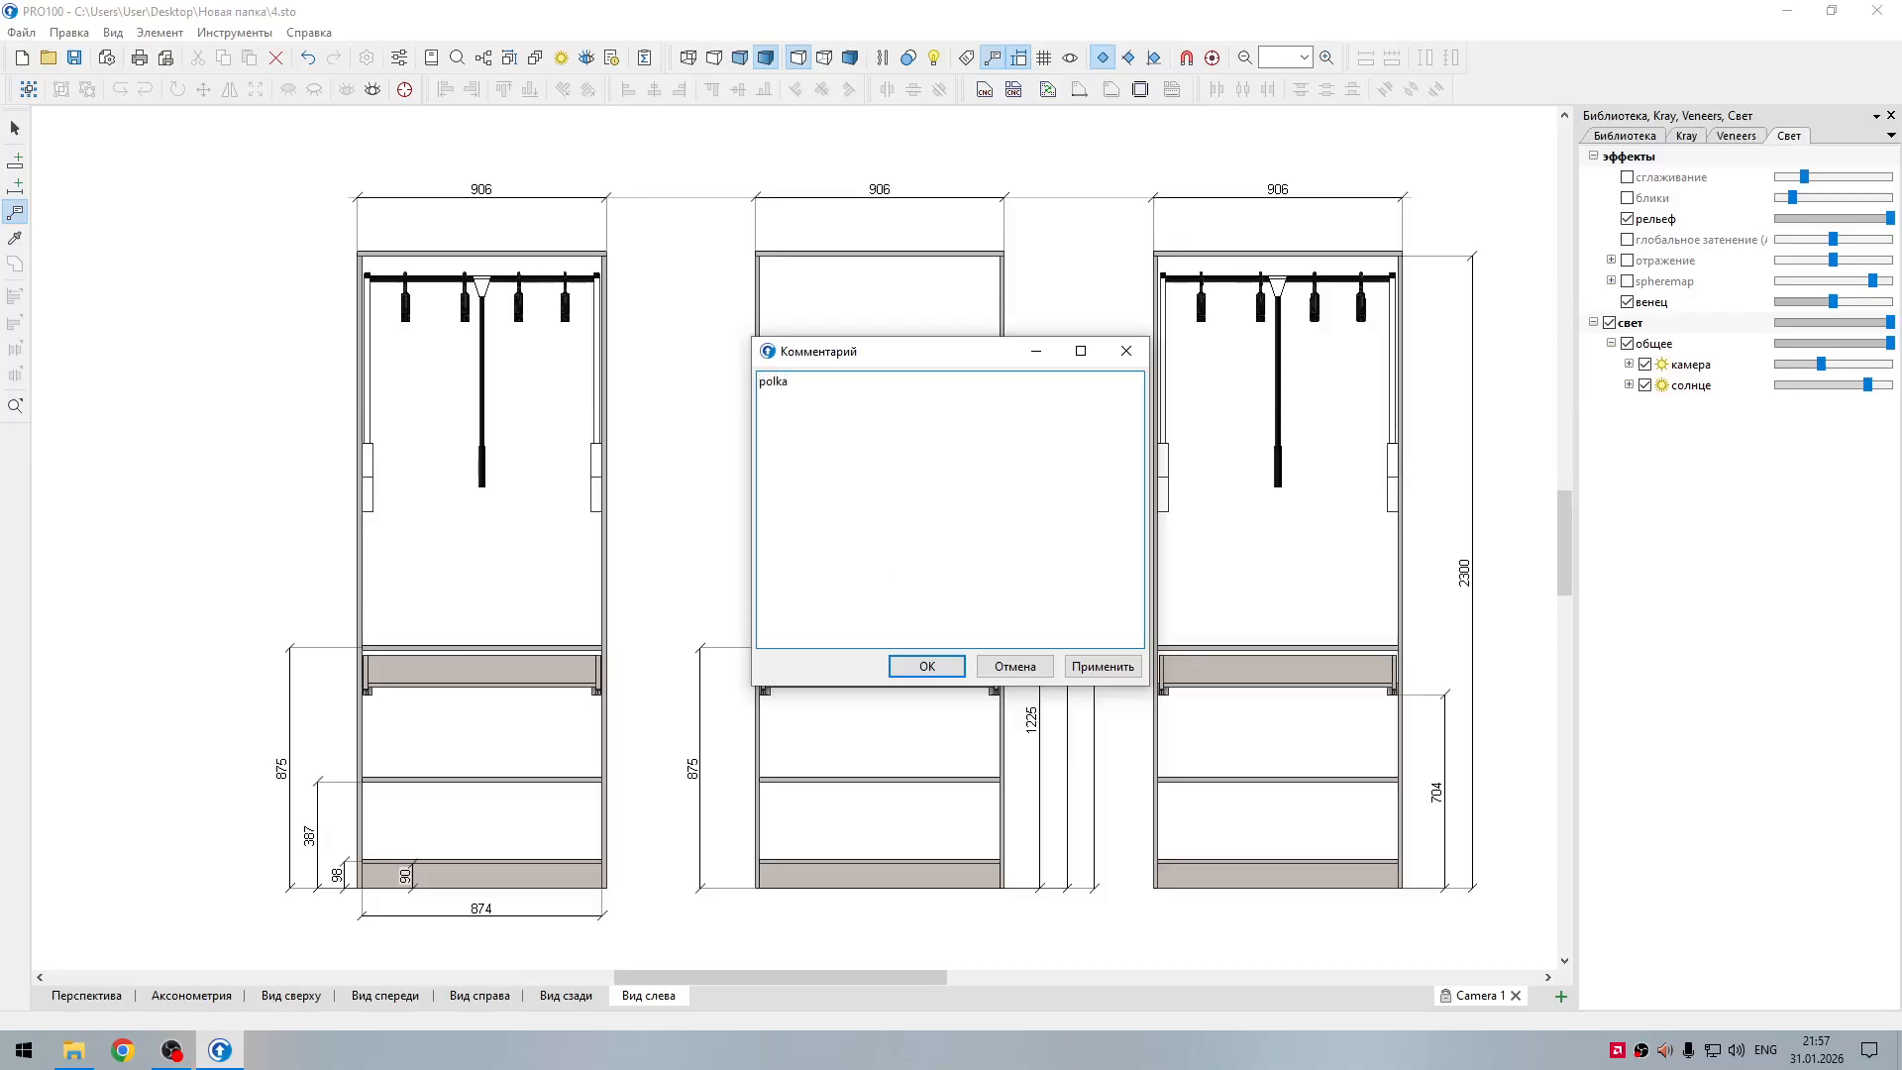
left_click(927, 665)
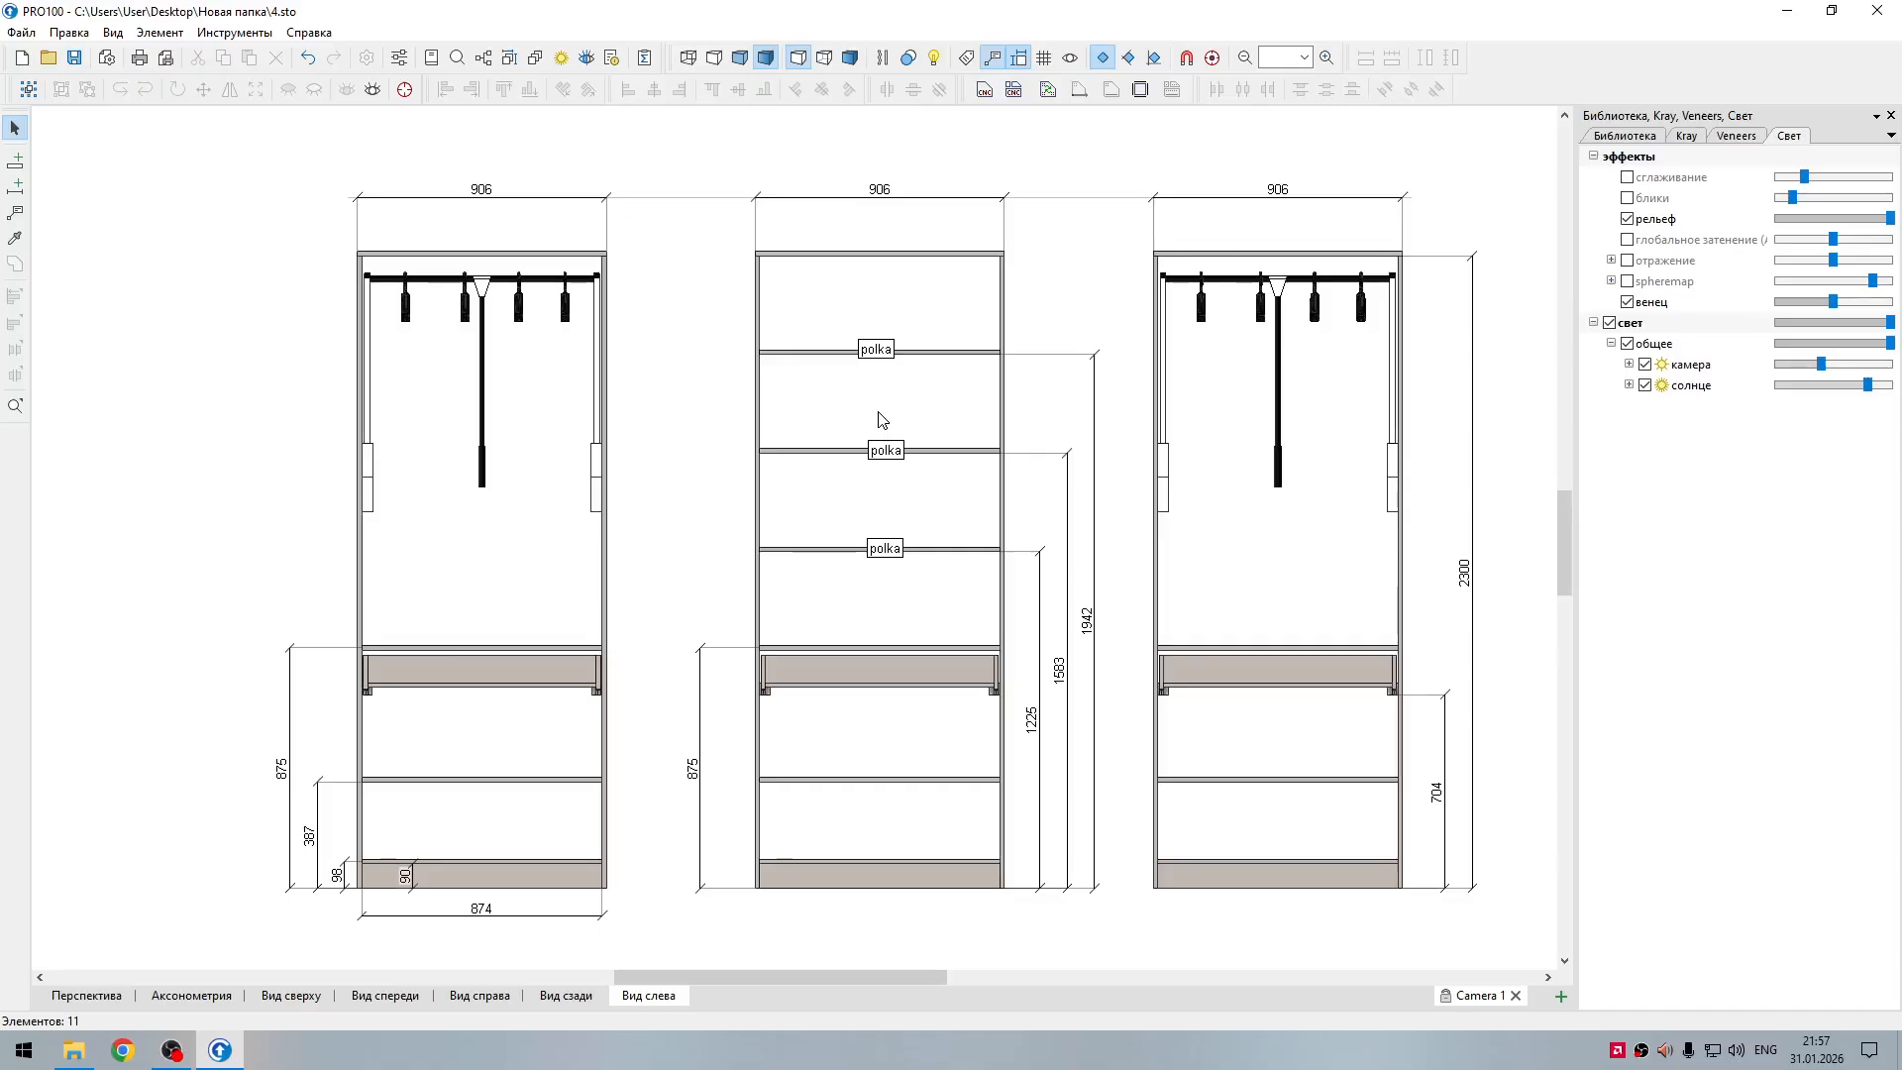
left_click(481, 469)
left_click(503, 516)
Step: Check the drawing in the print preview and reduce the view scale so all three sections fit on the page
left_click_drag(817, 973, 825, 980)
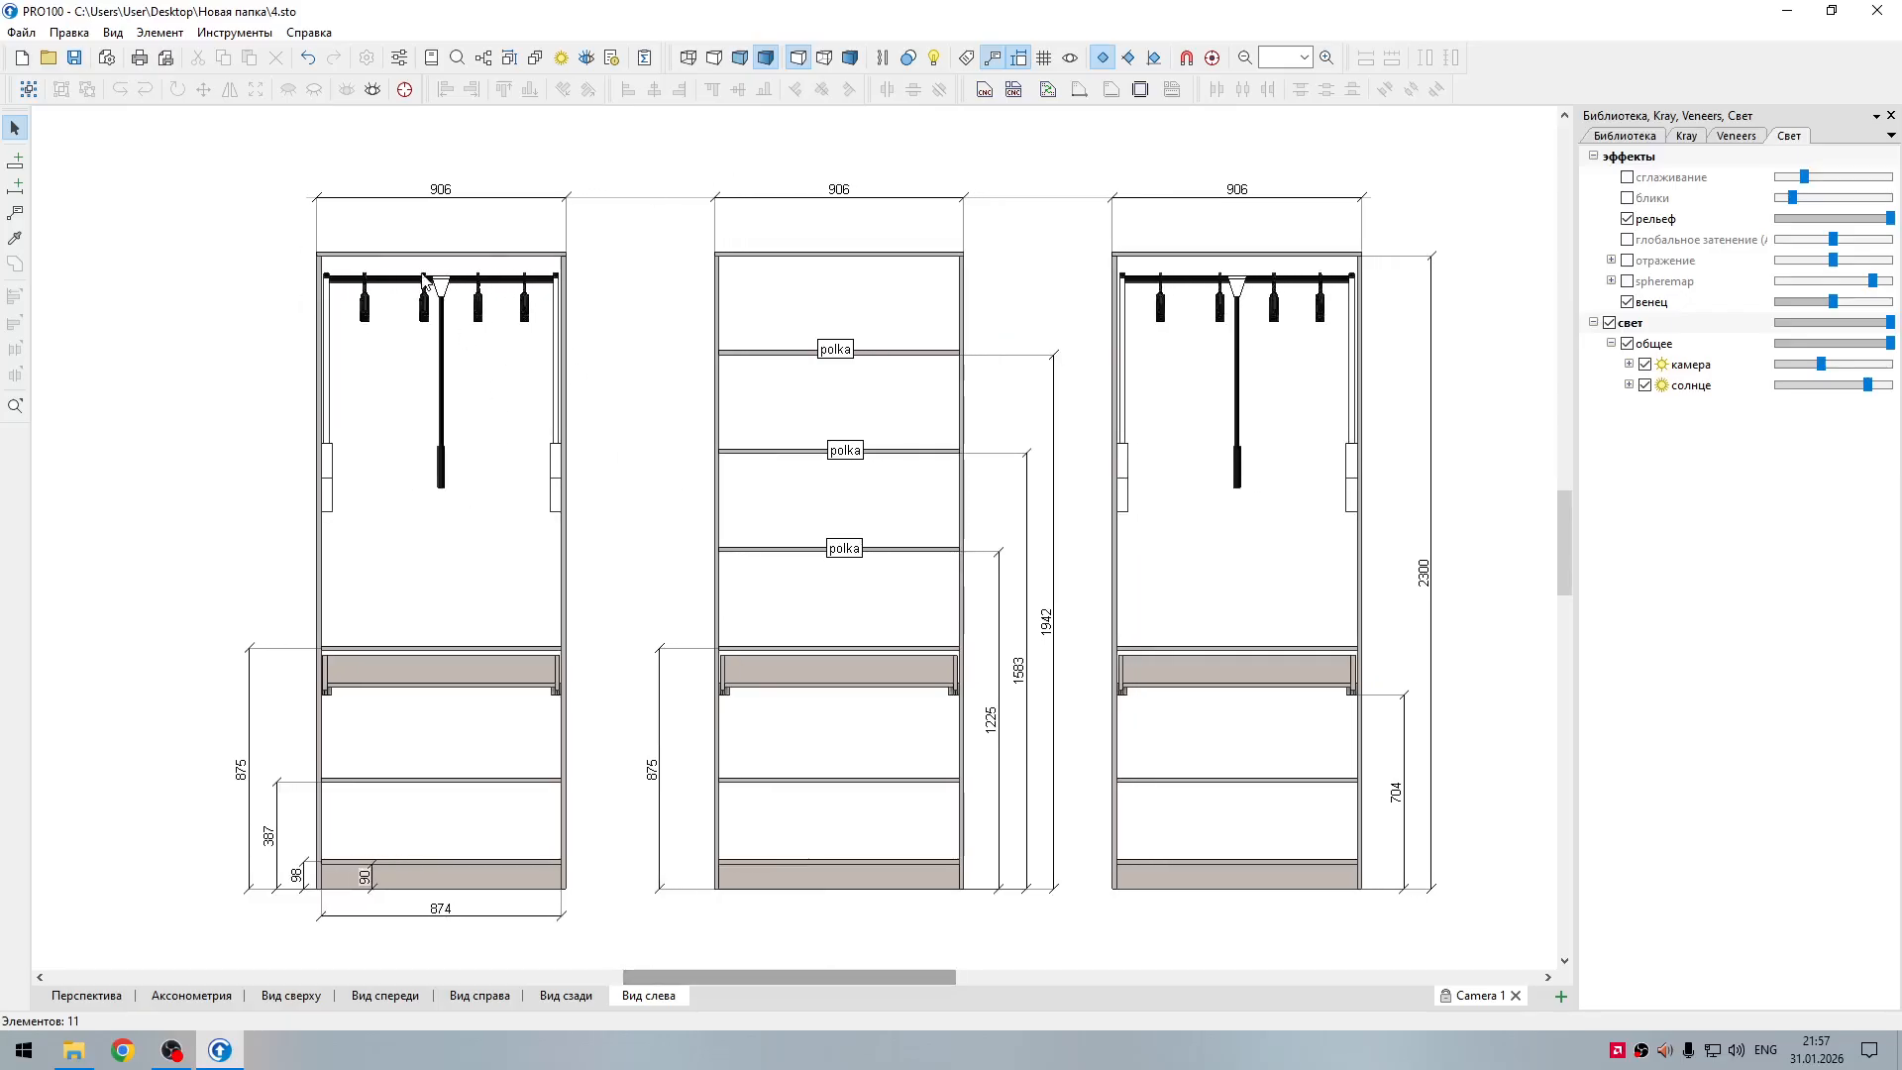
left_click(166, 60)
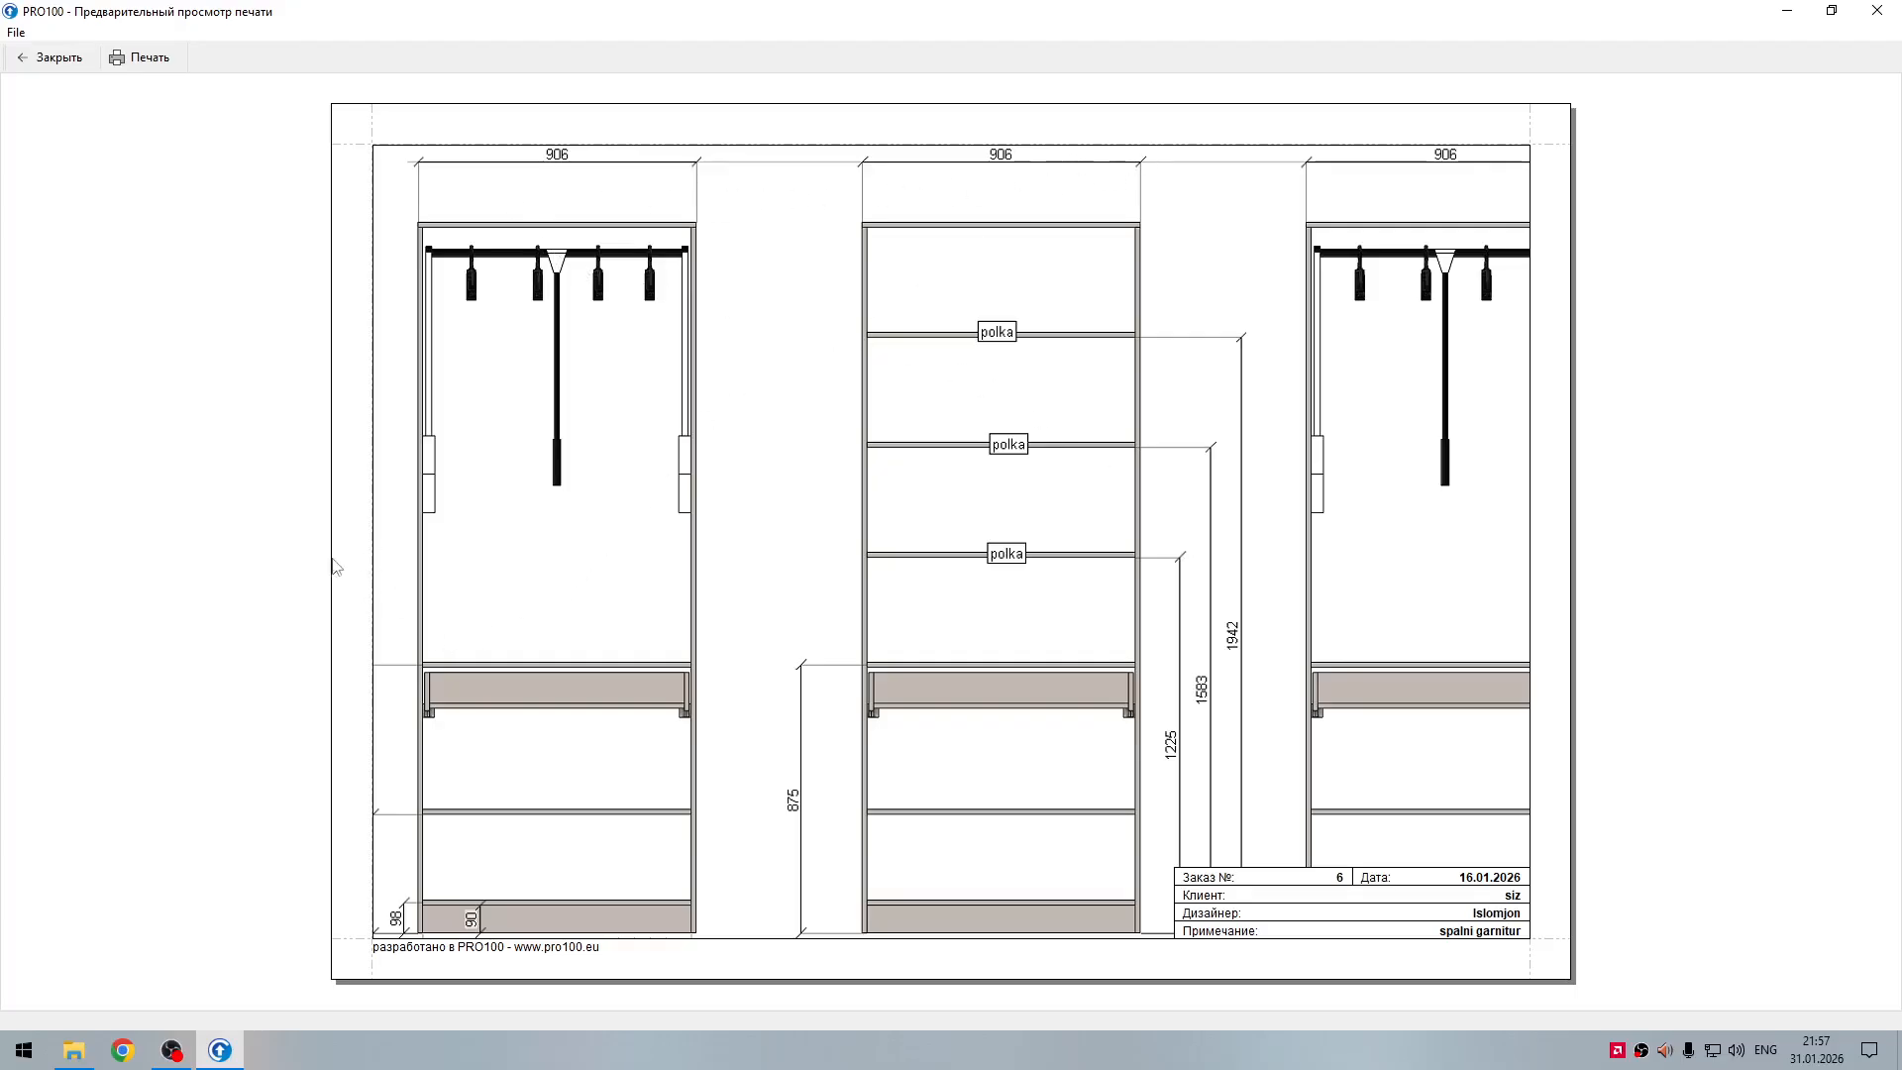
left_click(51, 58)
scroll(990, 631, "down", 2)
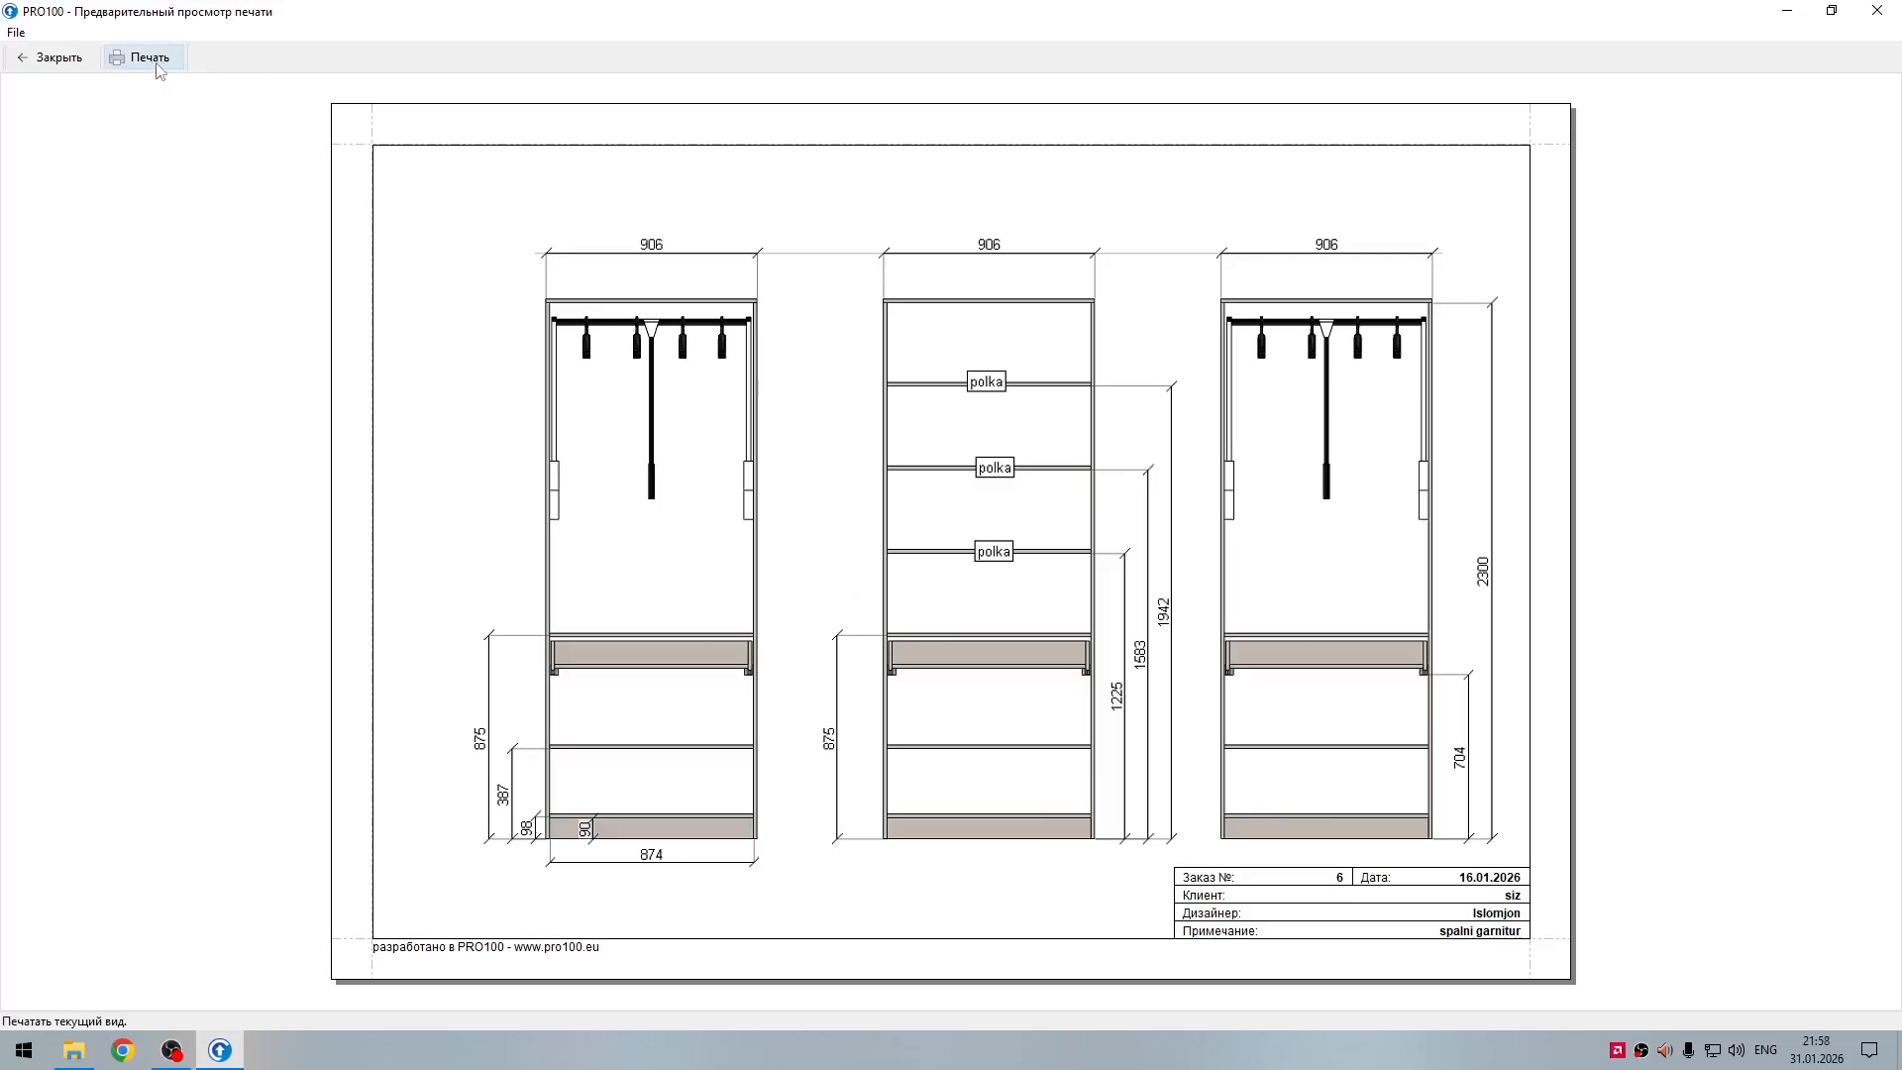
left_click(61, 67)
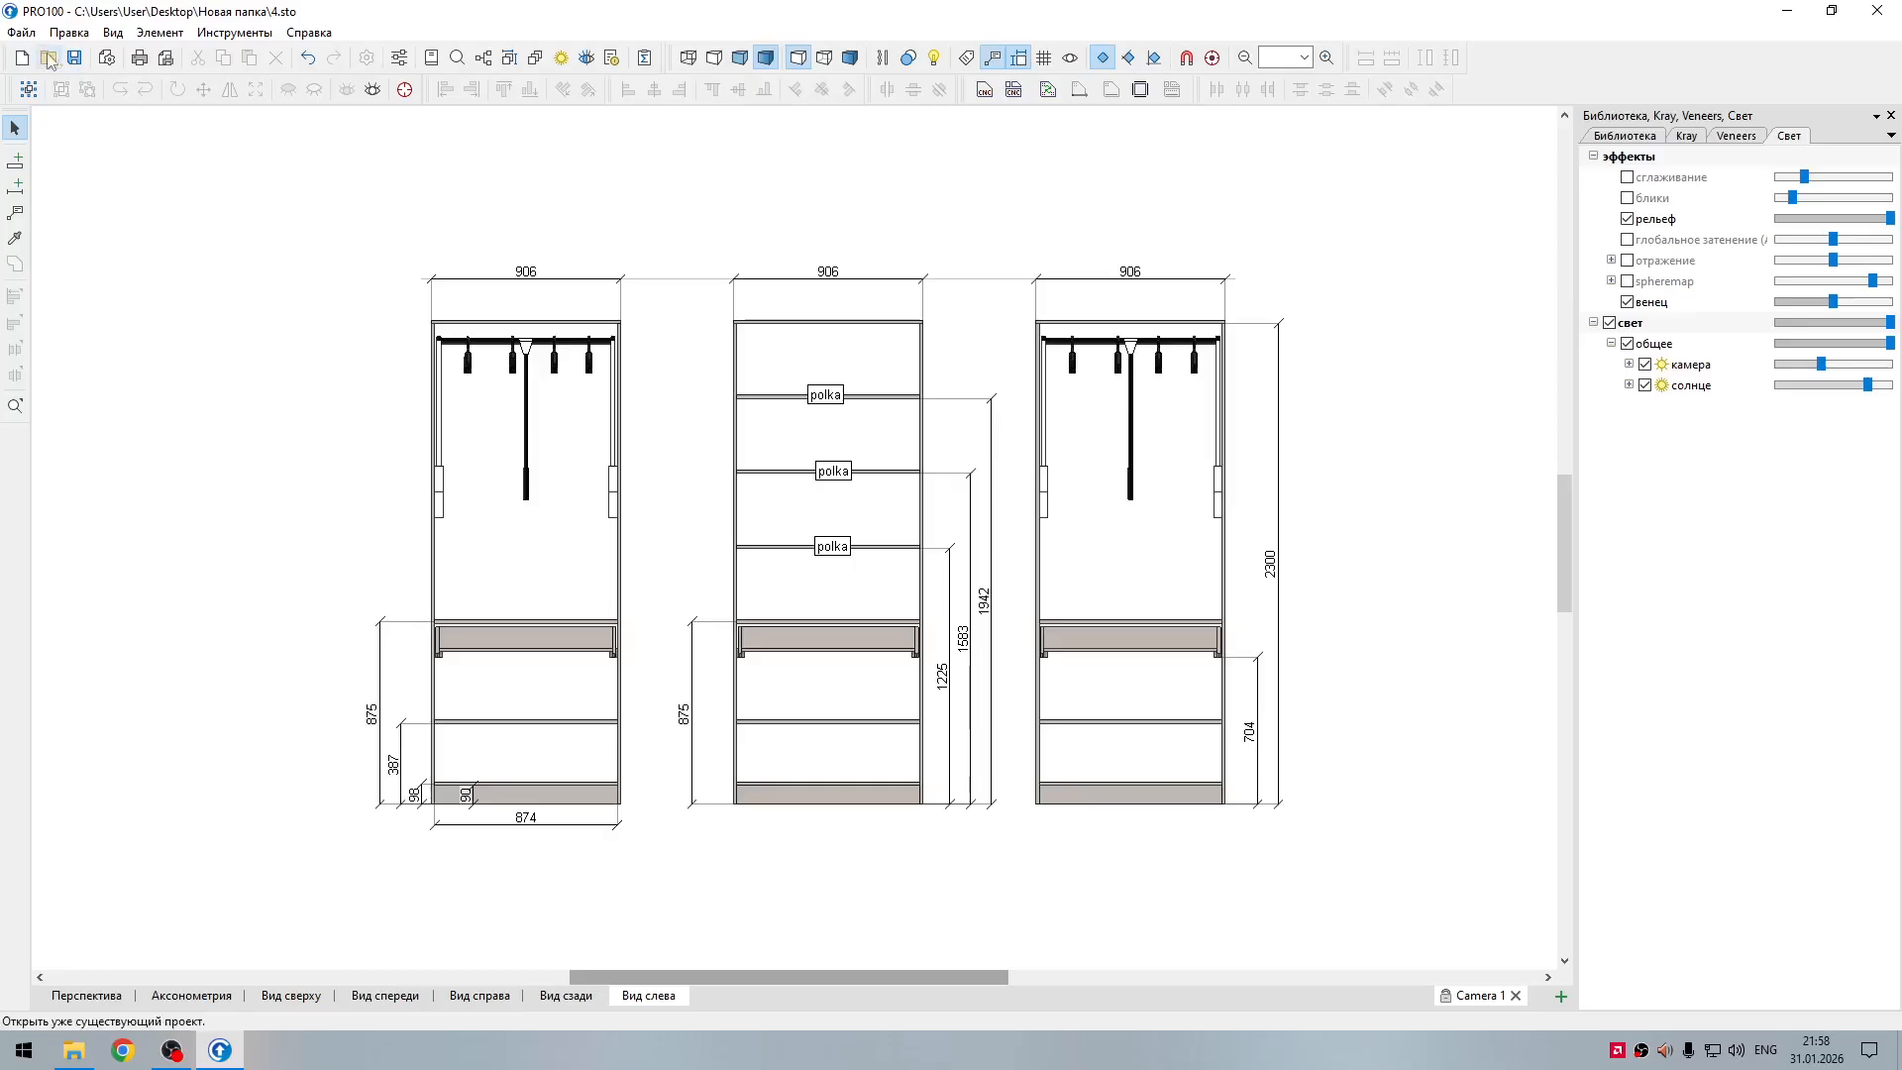
Step: Set the A4 page orientation to portrait (Книжная) and check the layout in the print preview
left_click(21, 32)
left_click(91, 276)
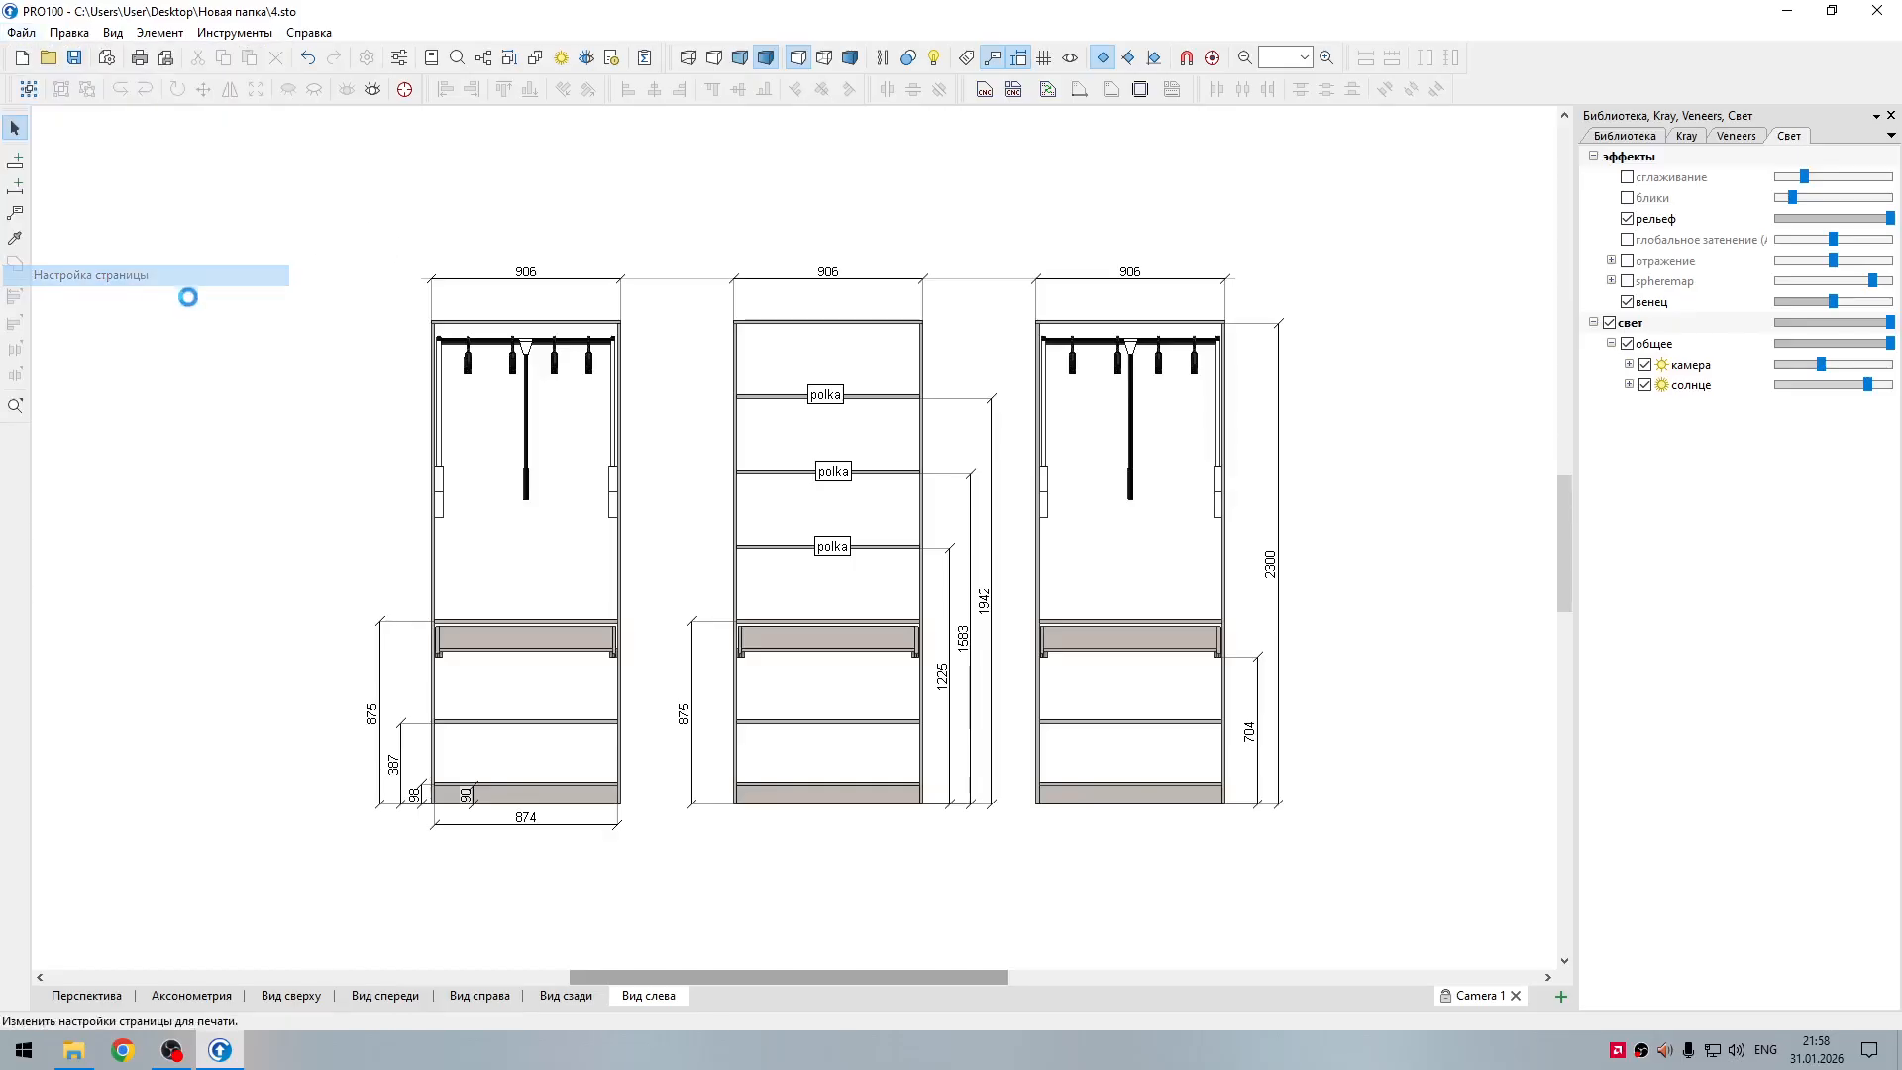
left_click(845, 534)
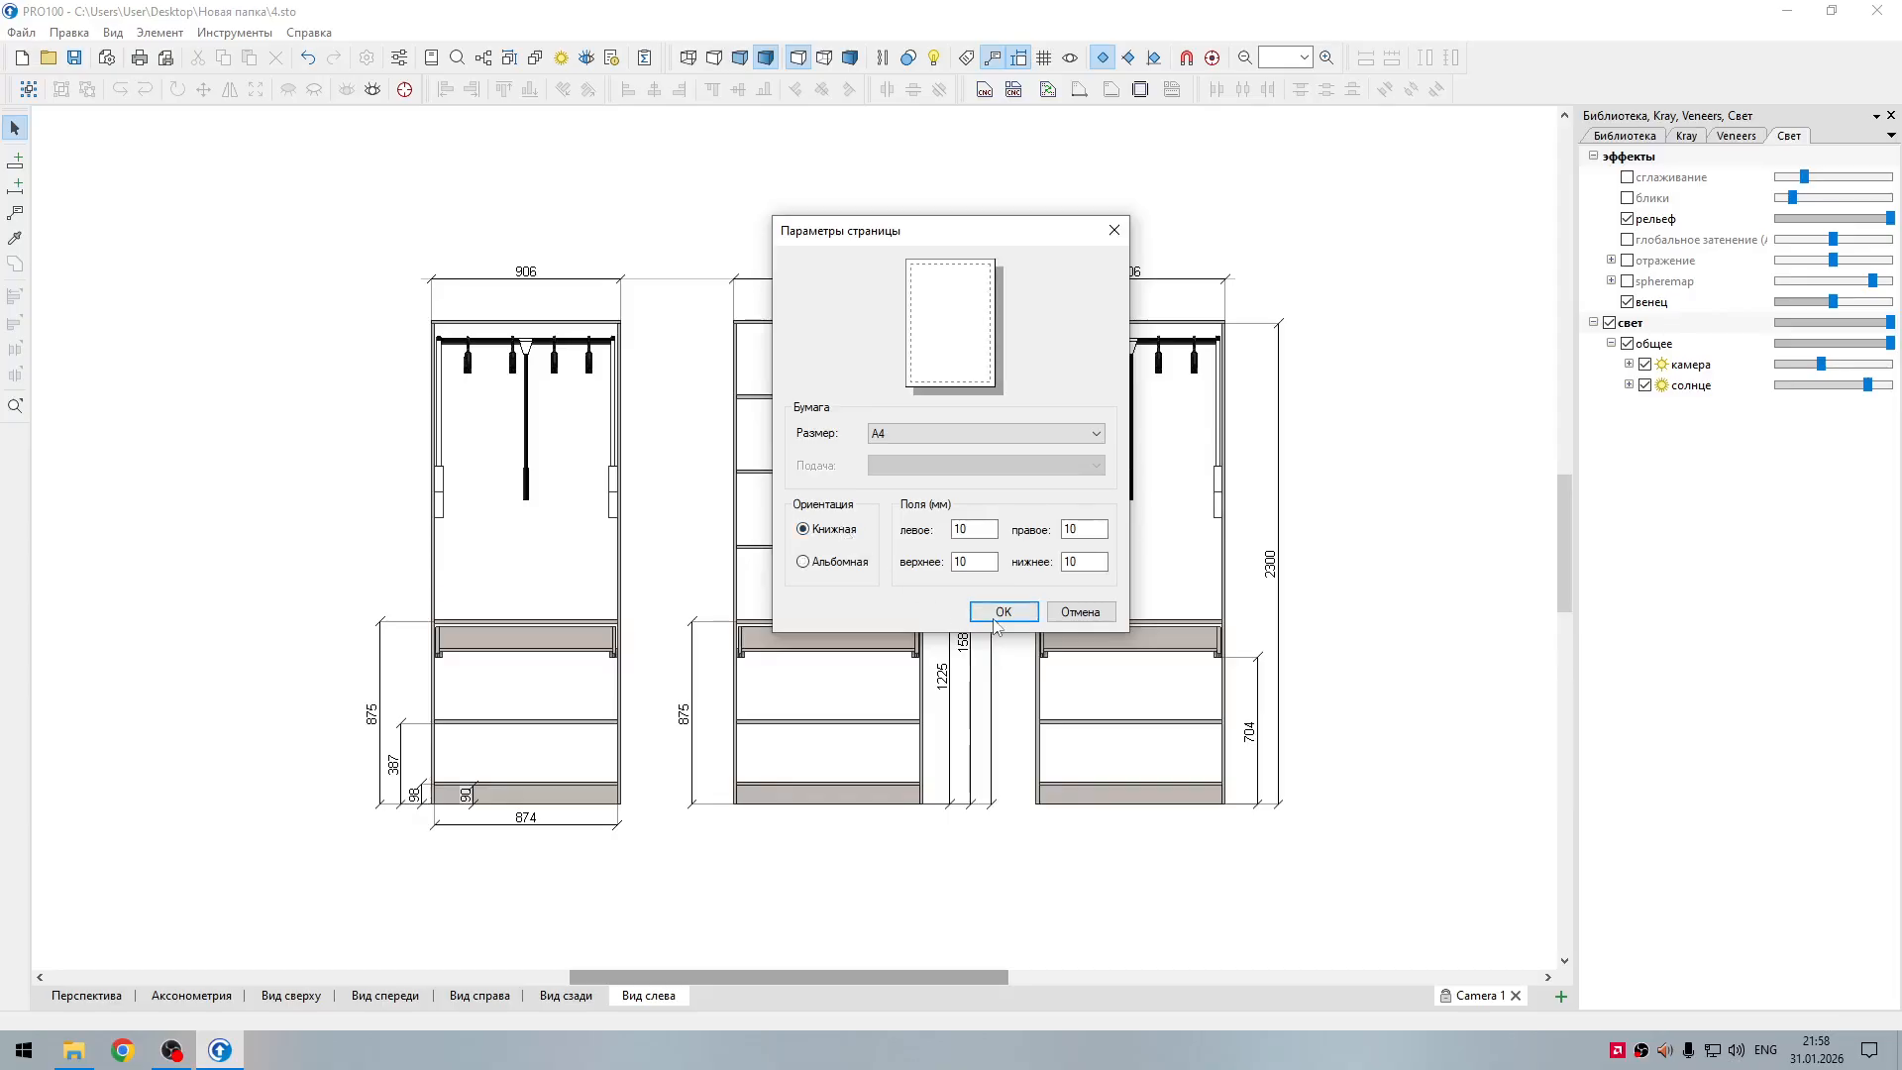
left_click(999, 611)
left_click(151, 61)
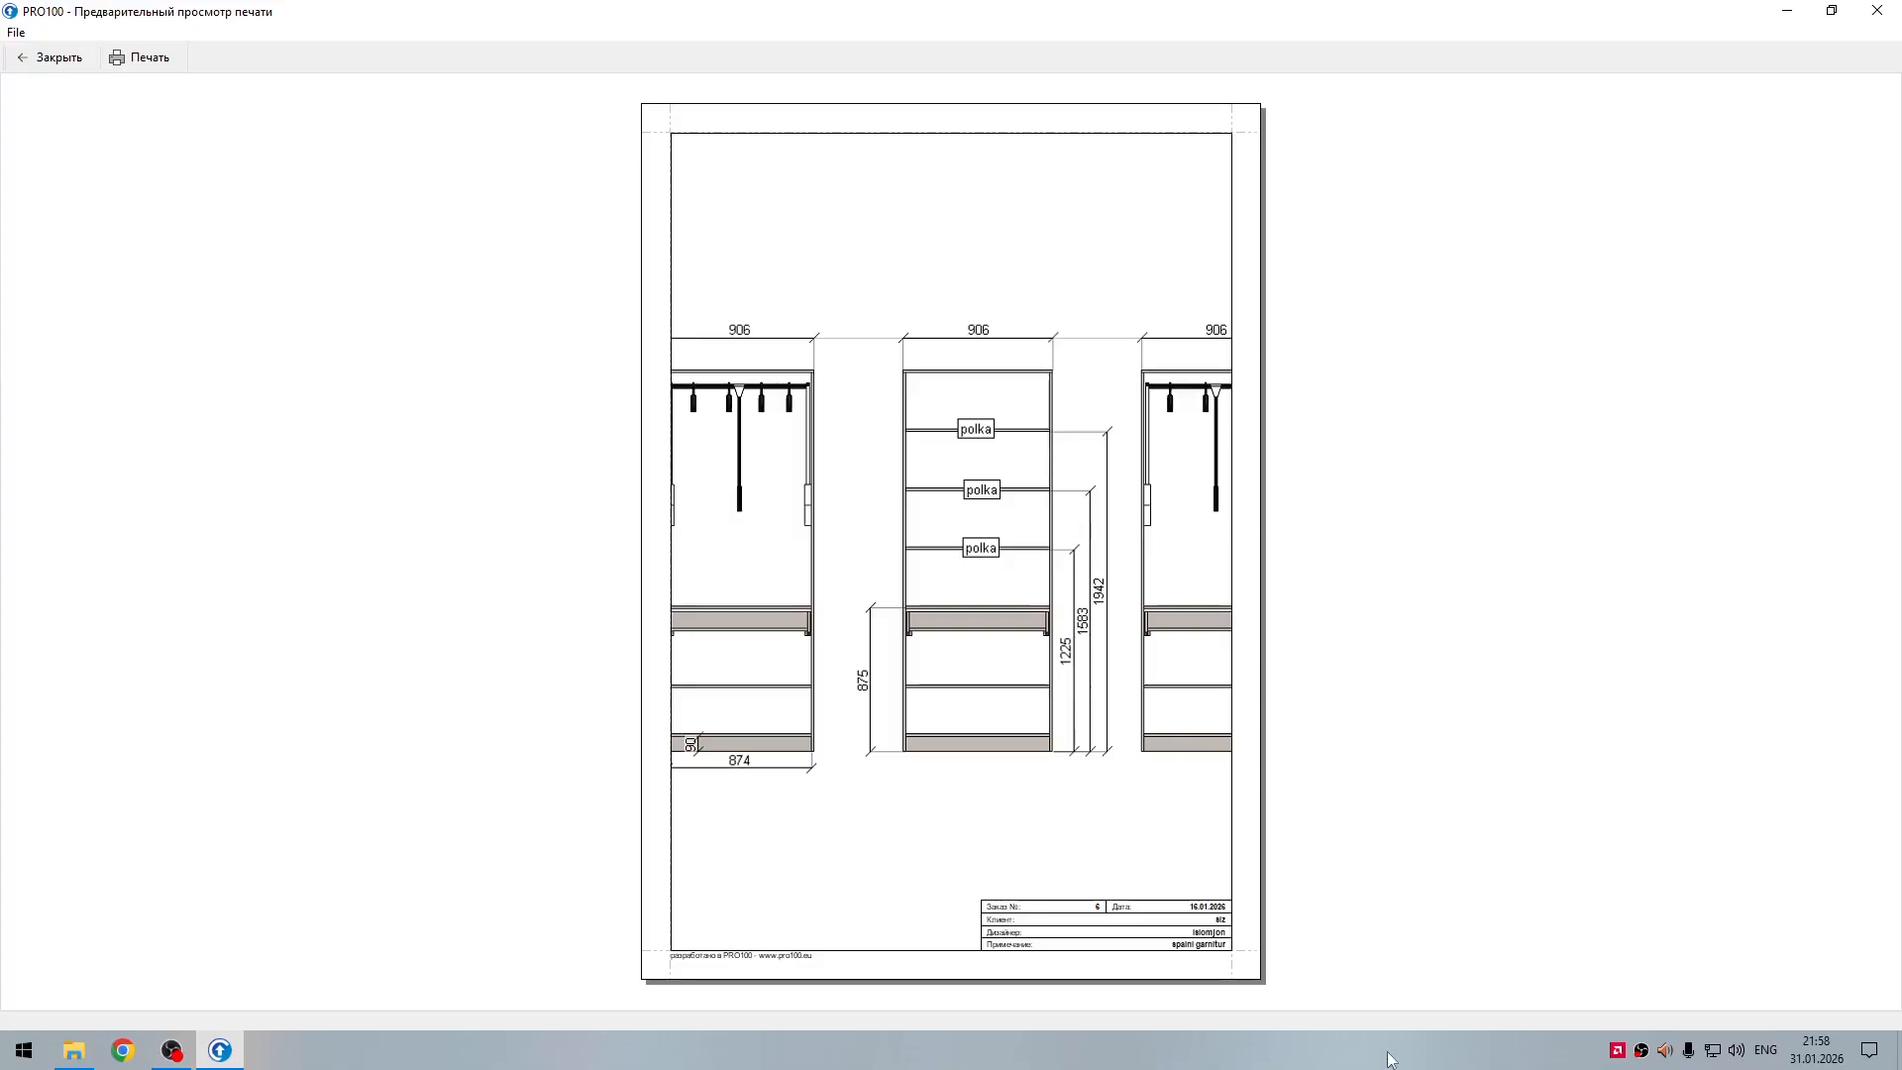
left_click(57, 59)
Step: Set the A4 page orientation to landscape (Альбомная) in the page setup
left_click(20, 31)
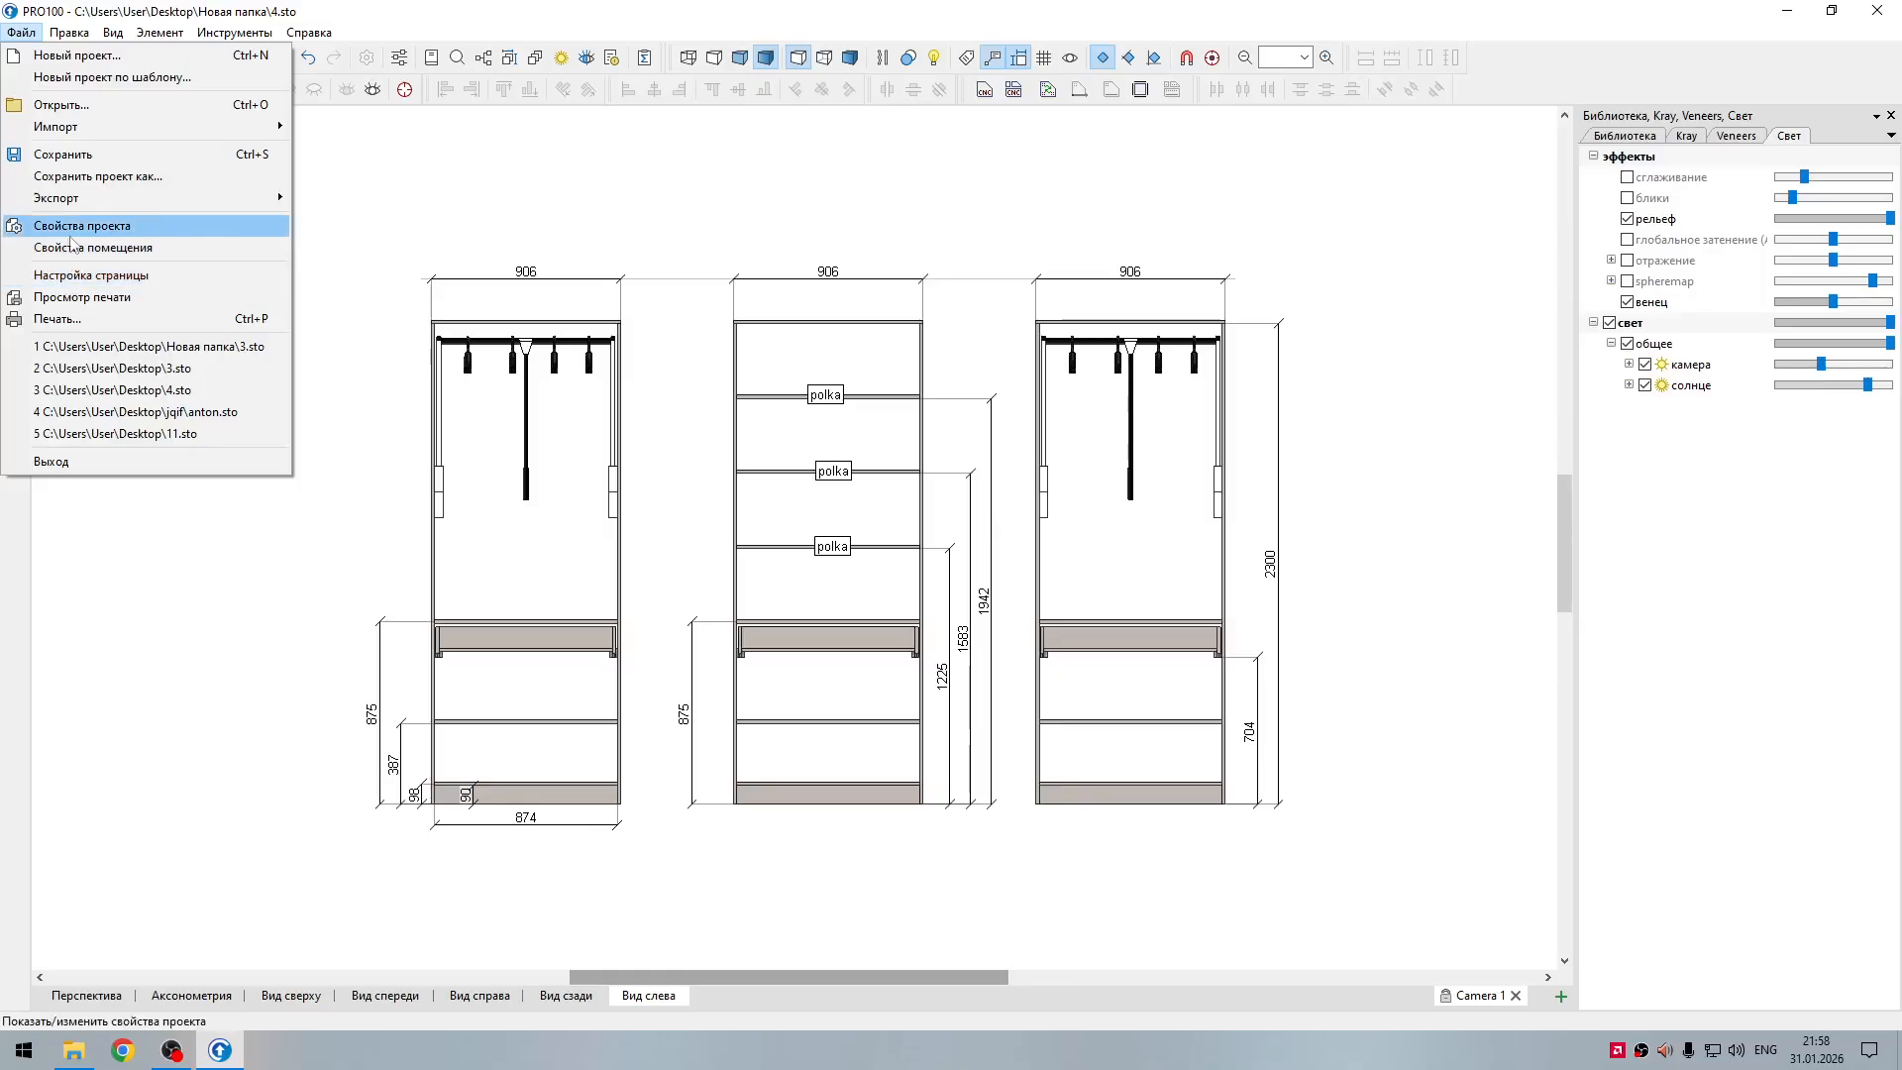
left_click(22, 33)
left_click(25, 35)
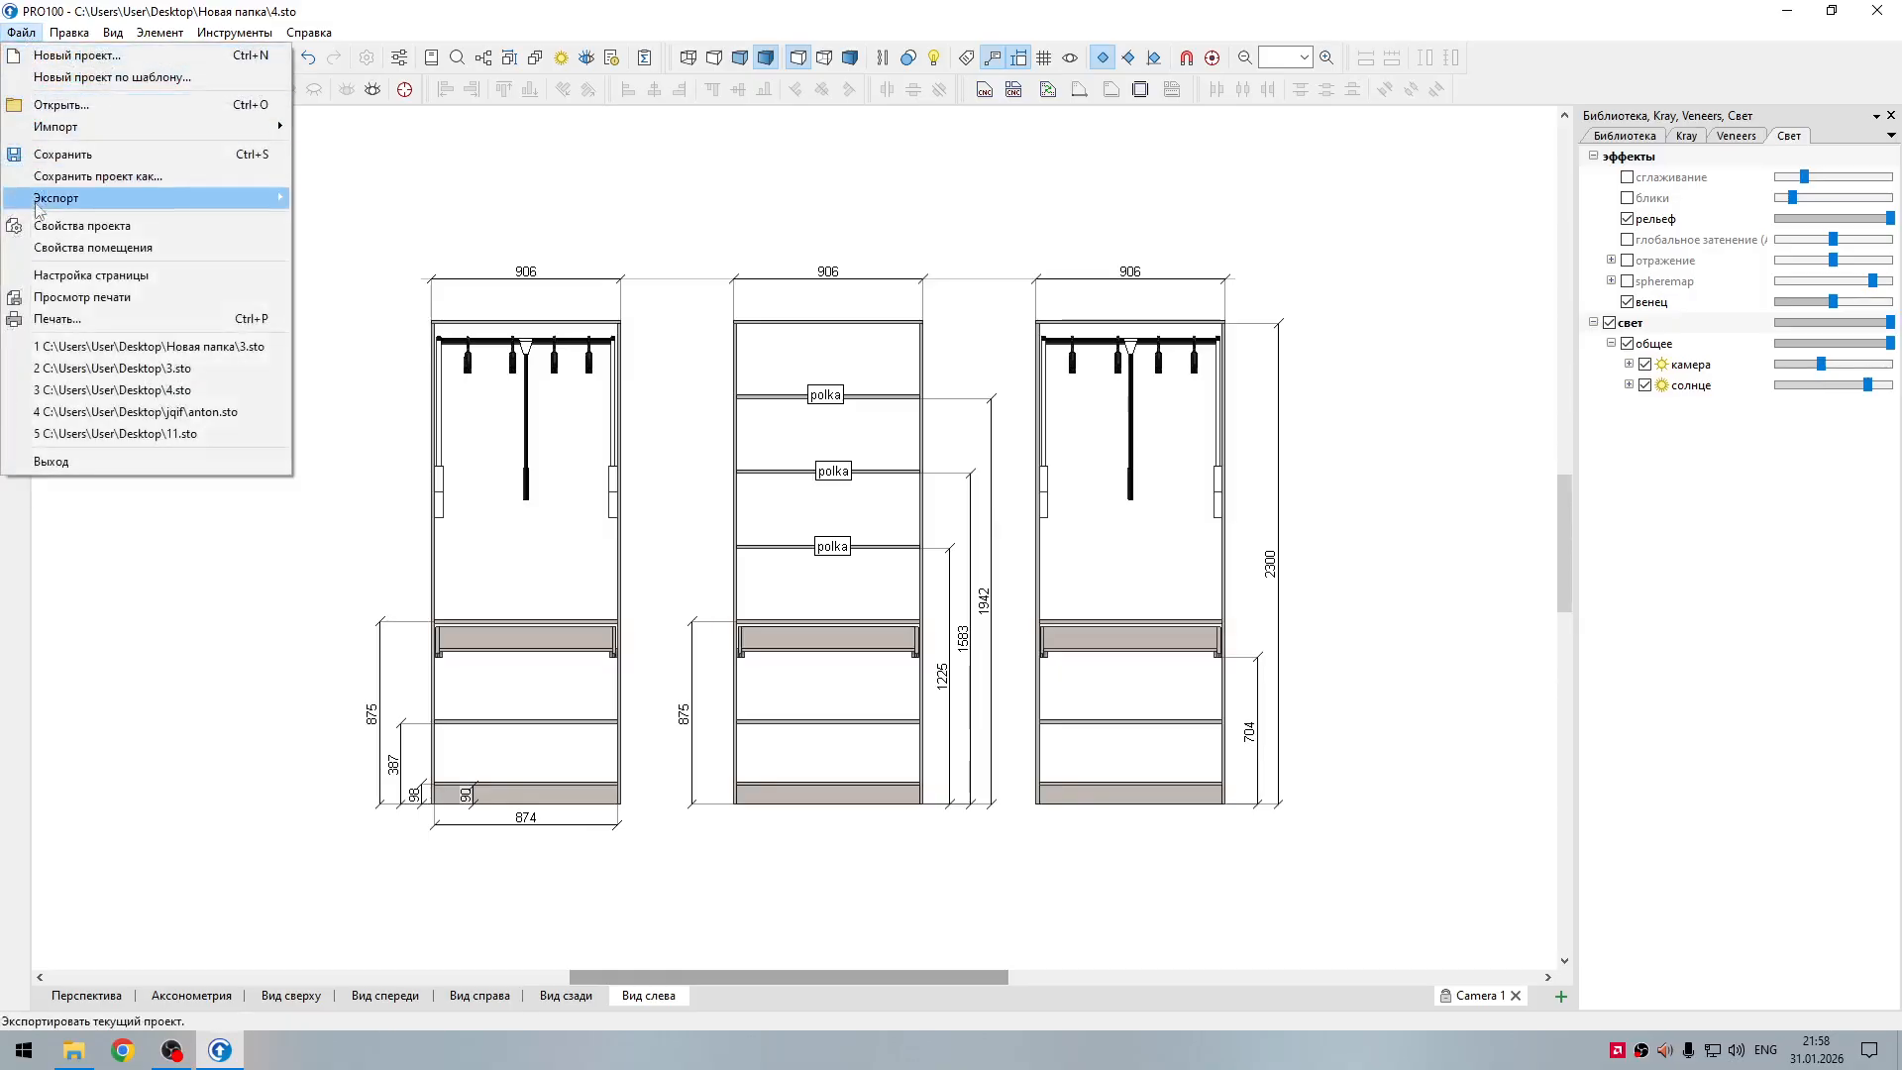
left_click(102, 277)
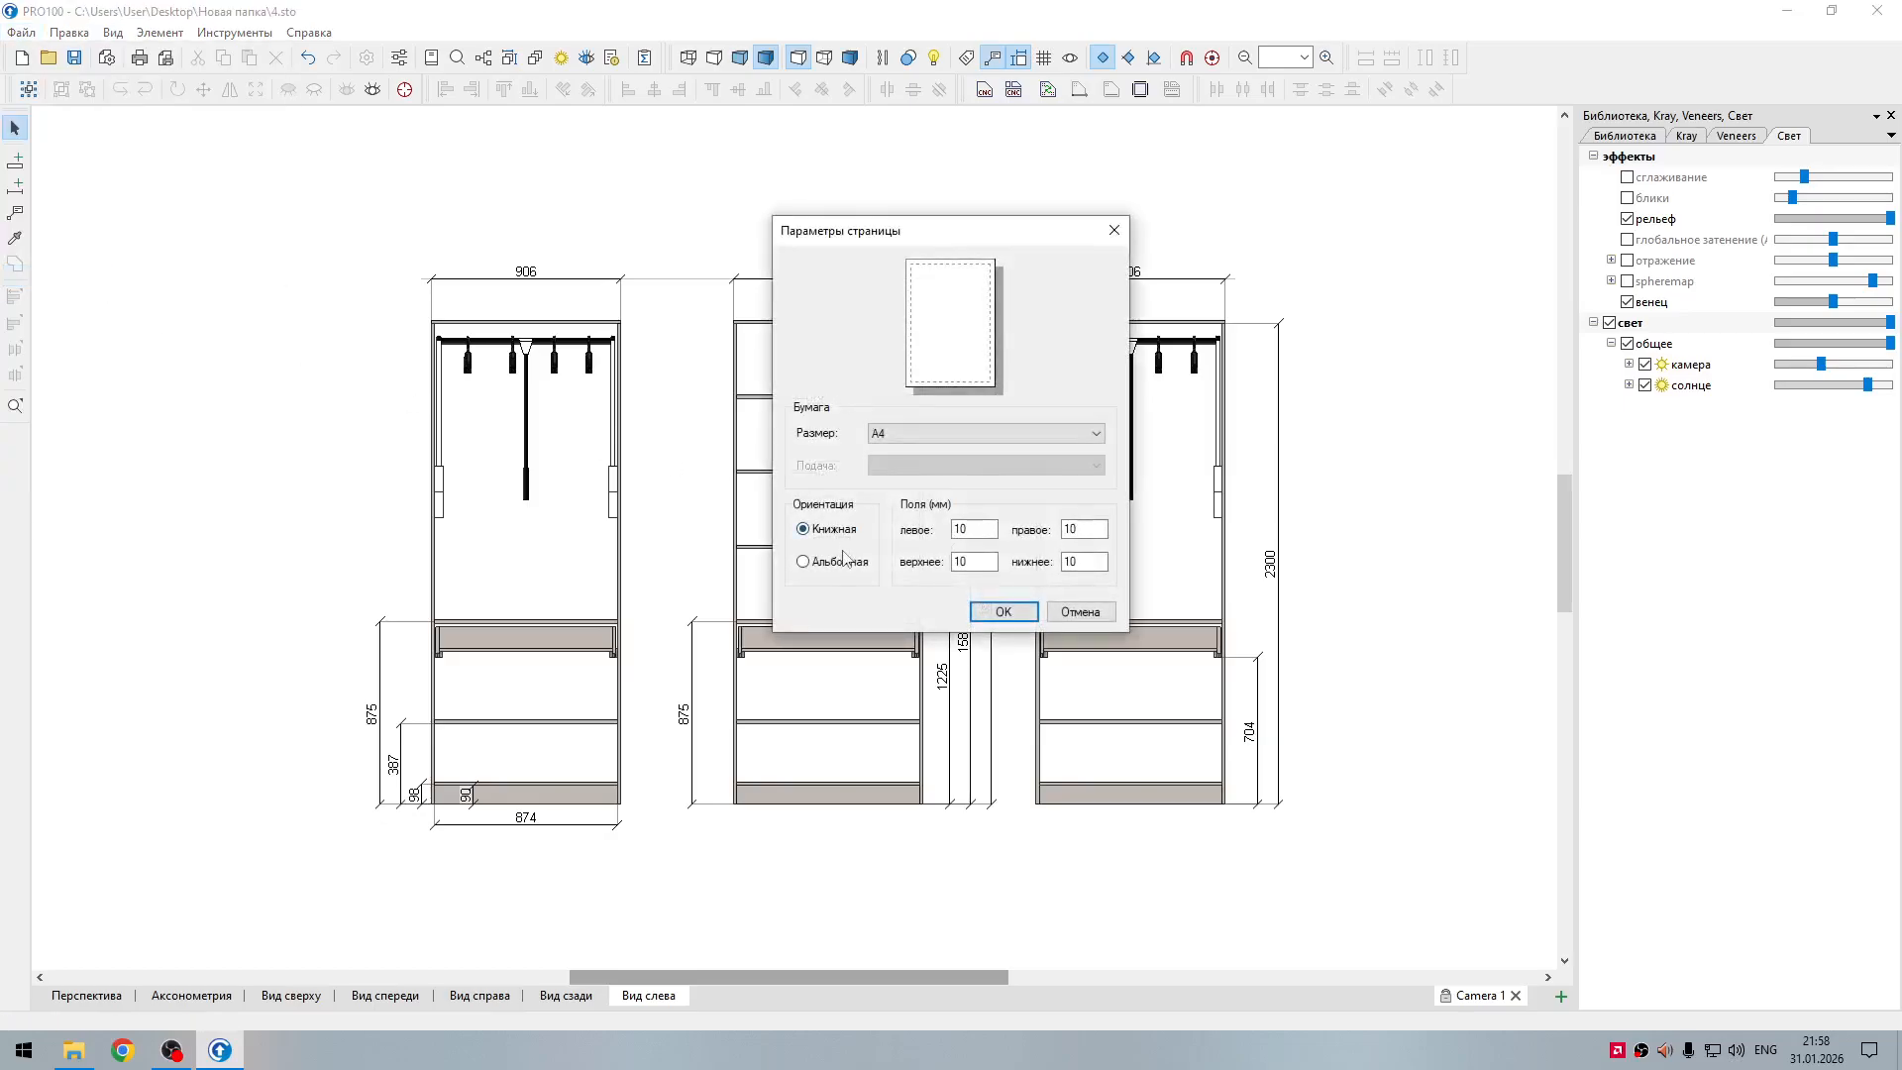
left_click(840, 562)
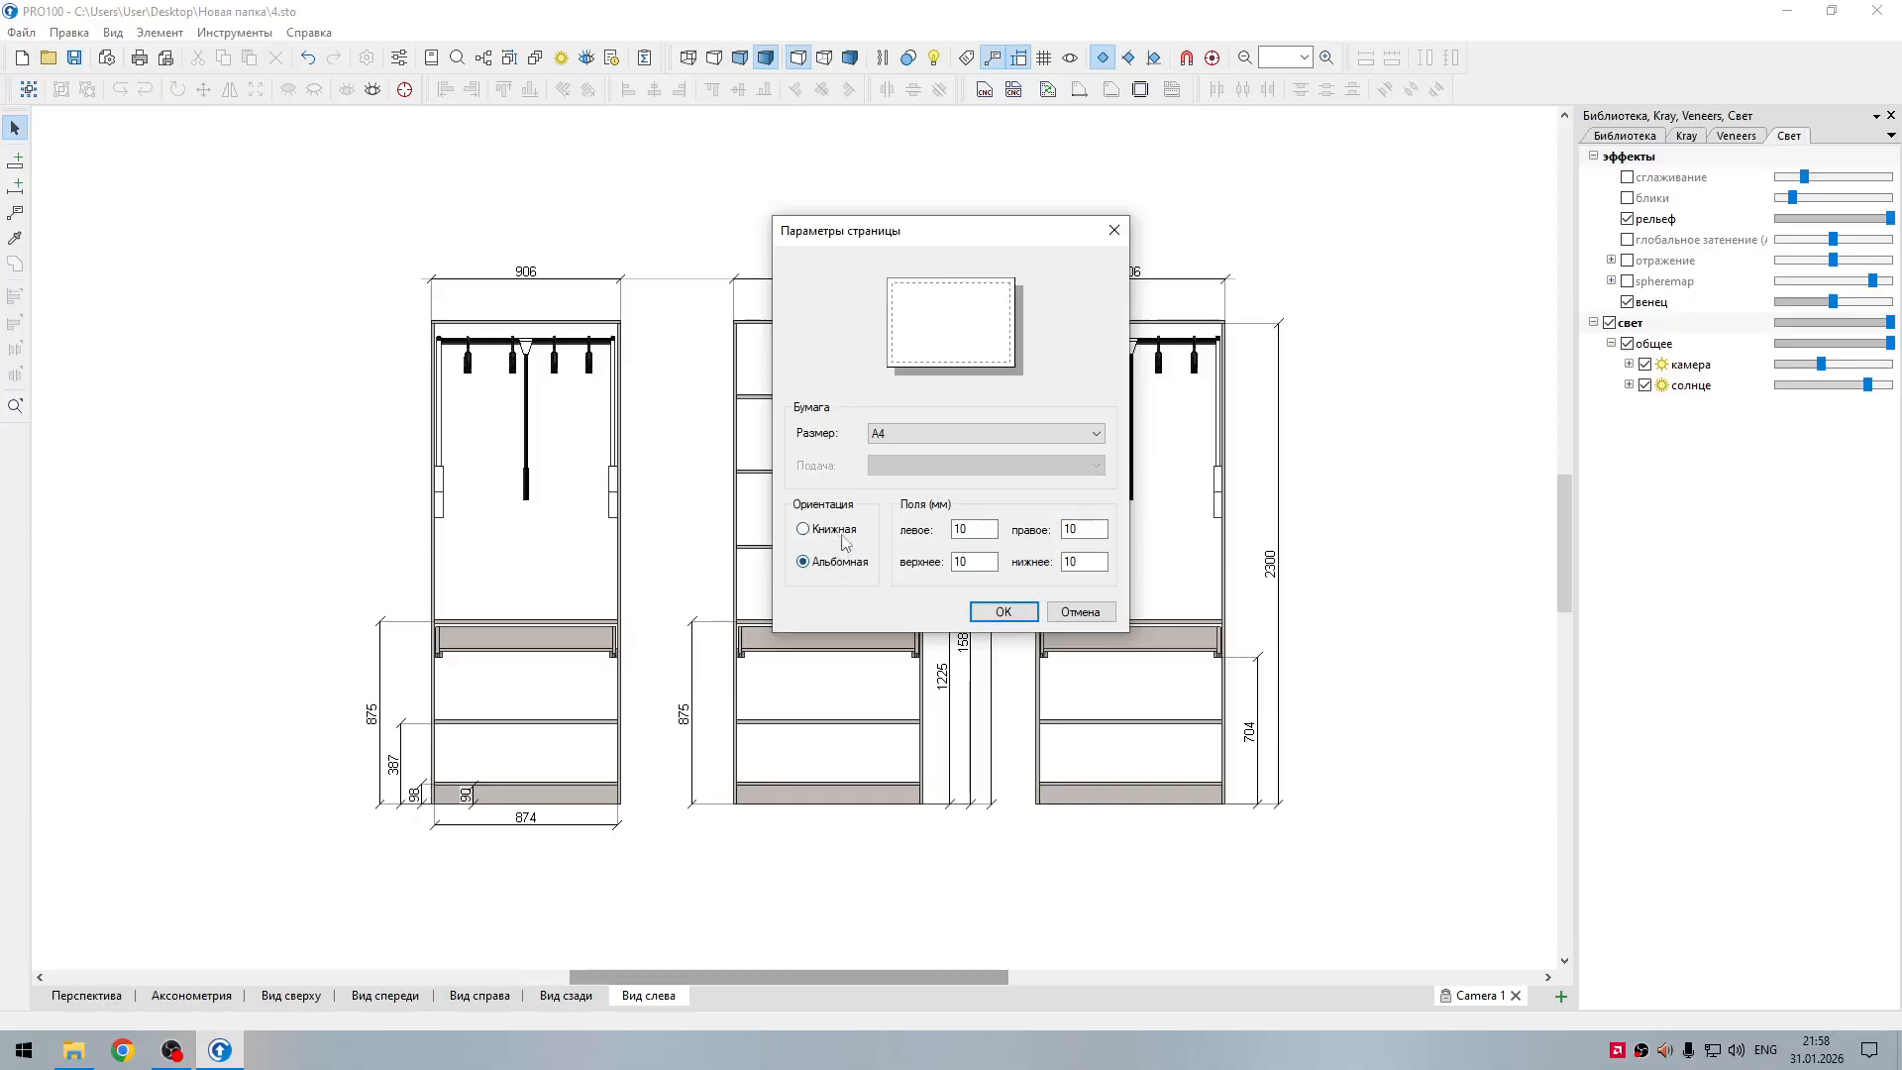
left_click(804, 529)
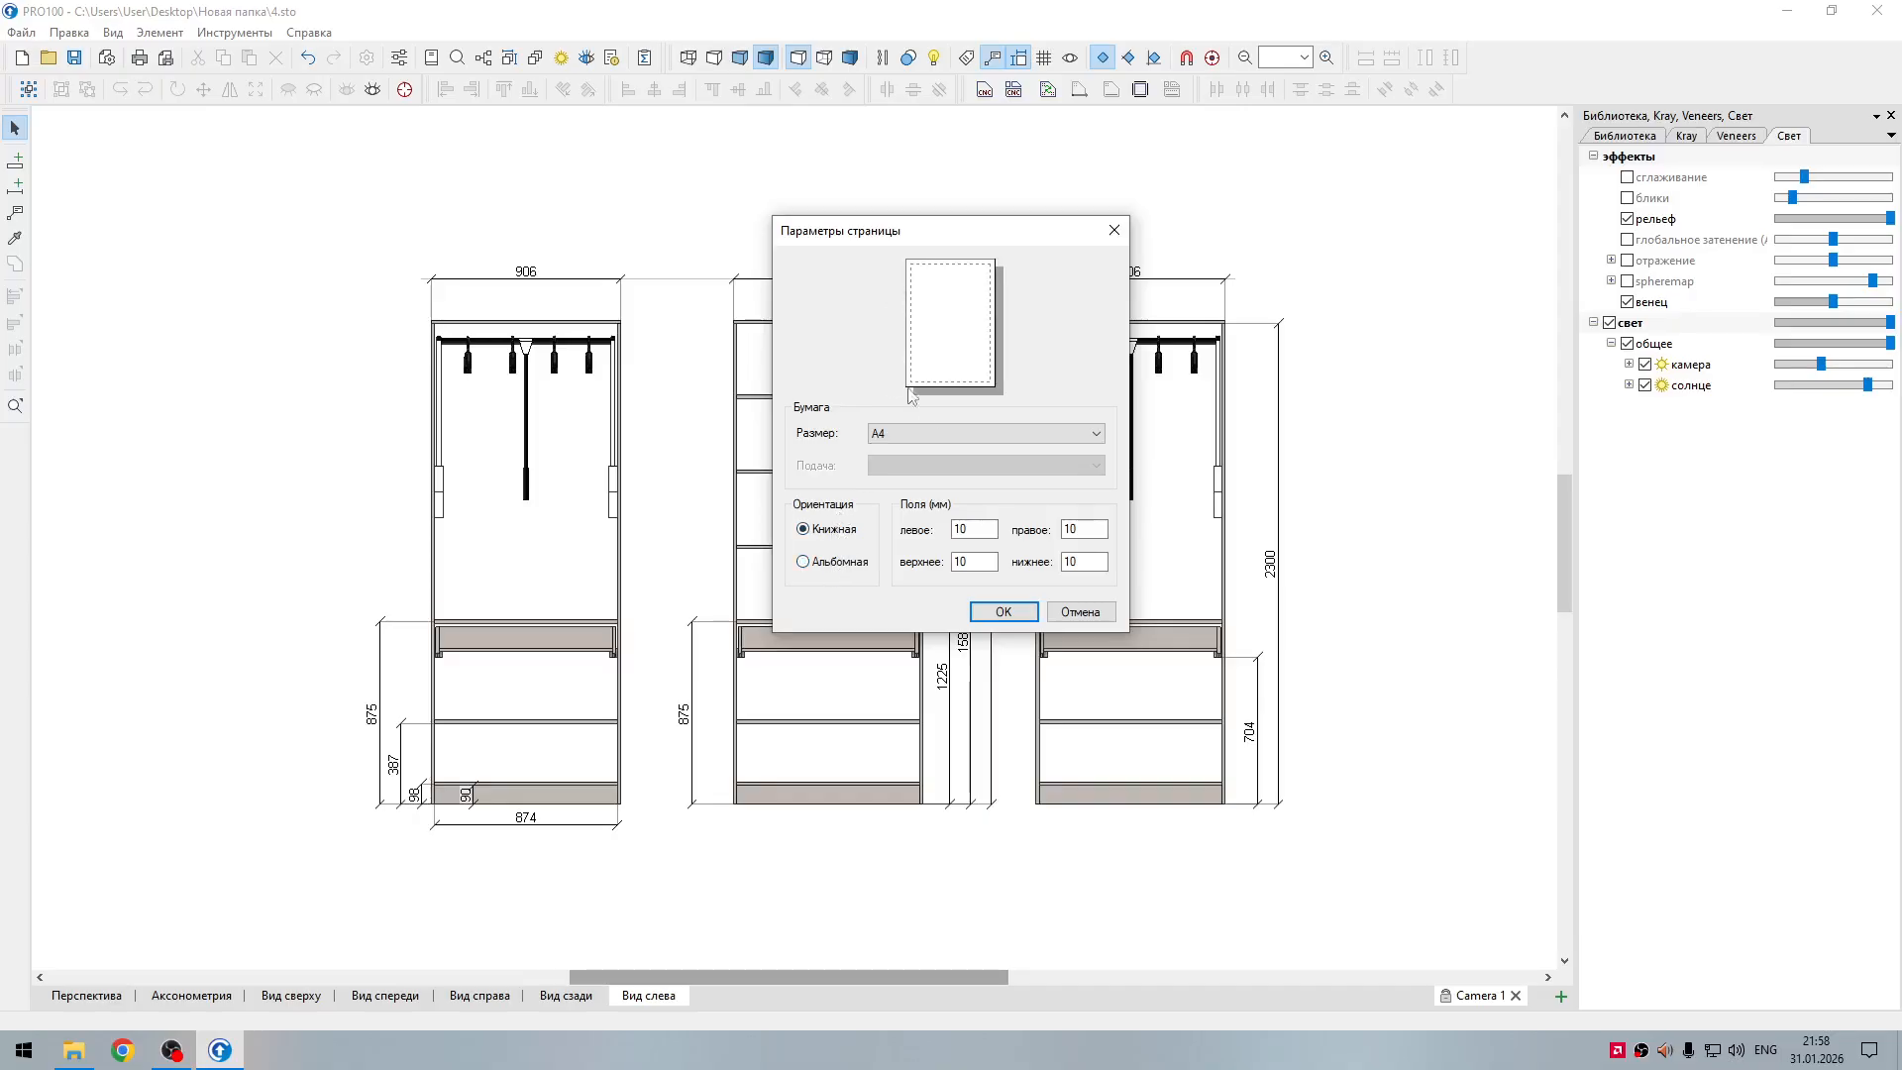
left_click(820, 564)
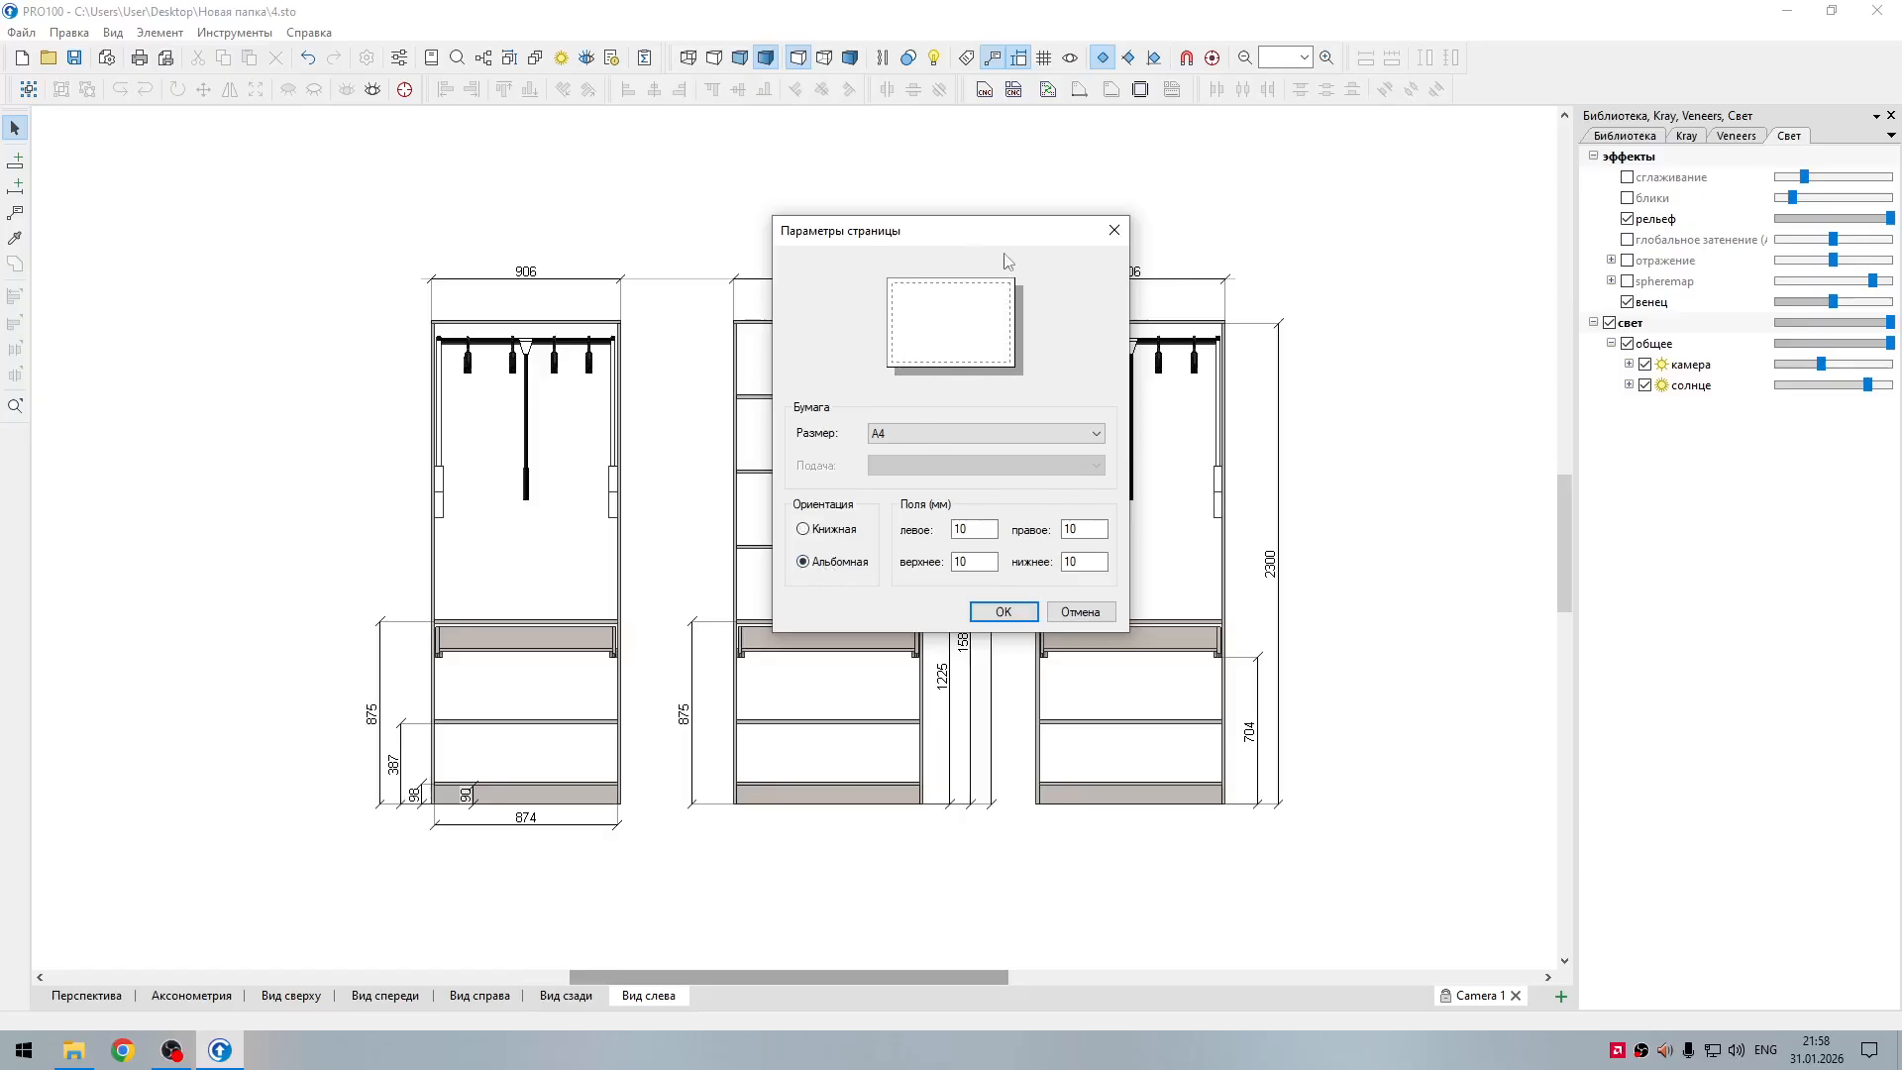
left_click(1004, 612)
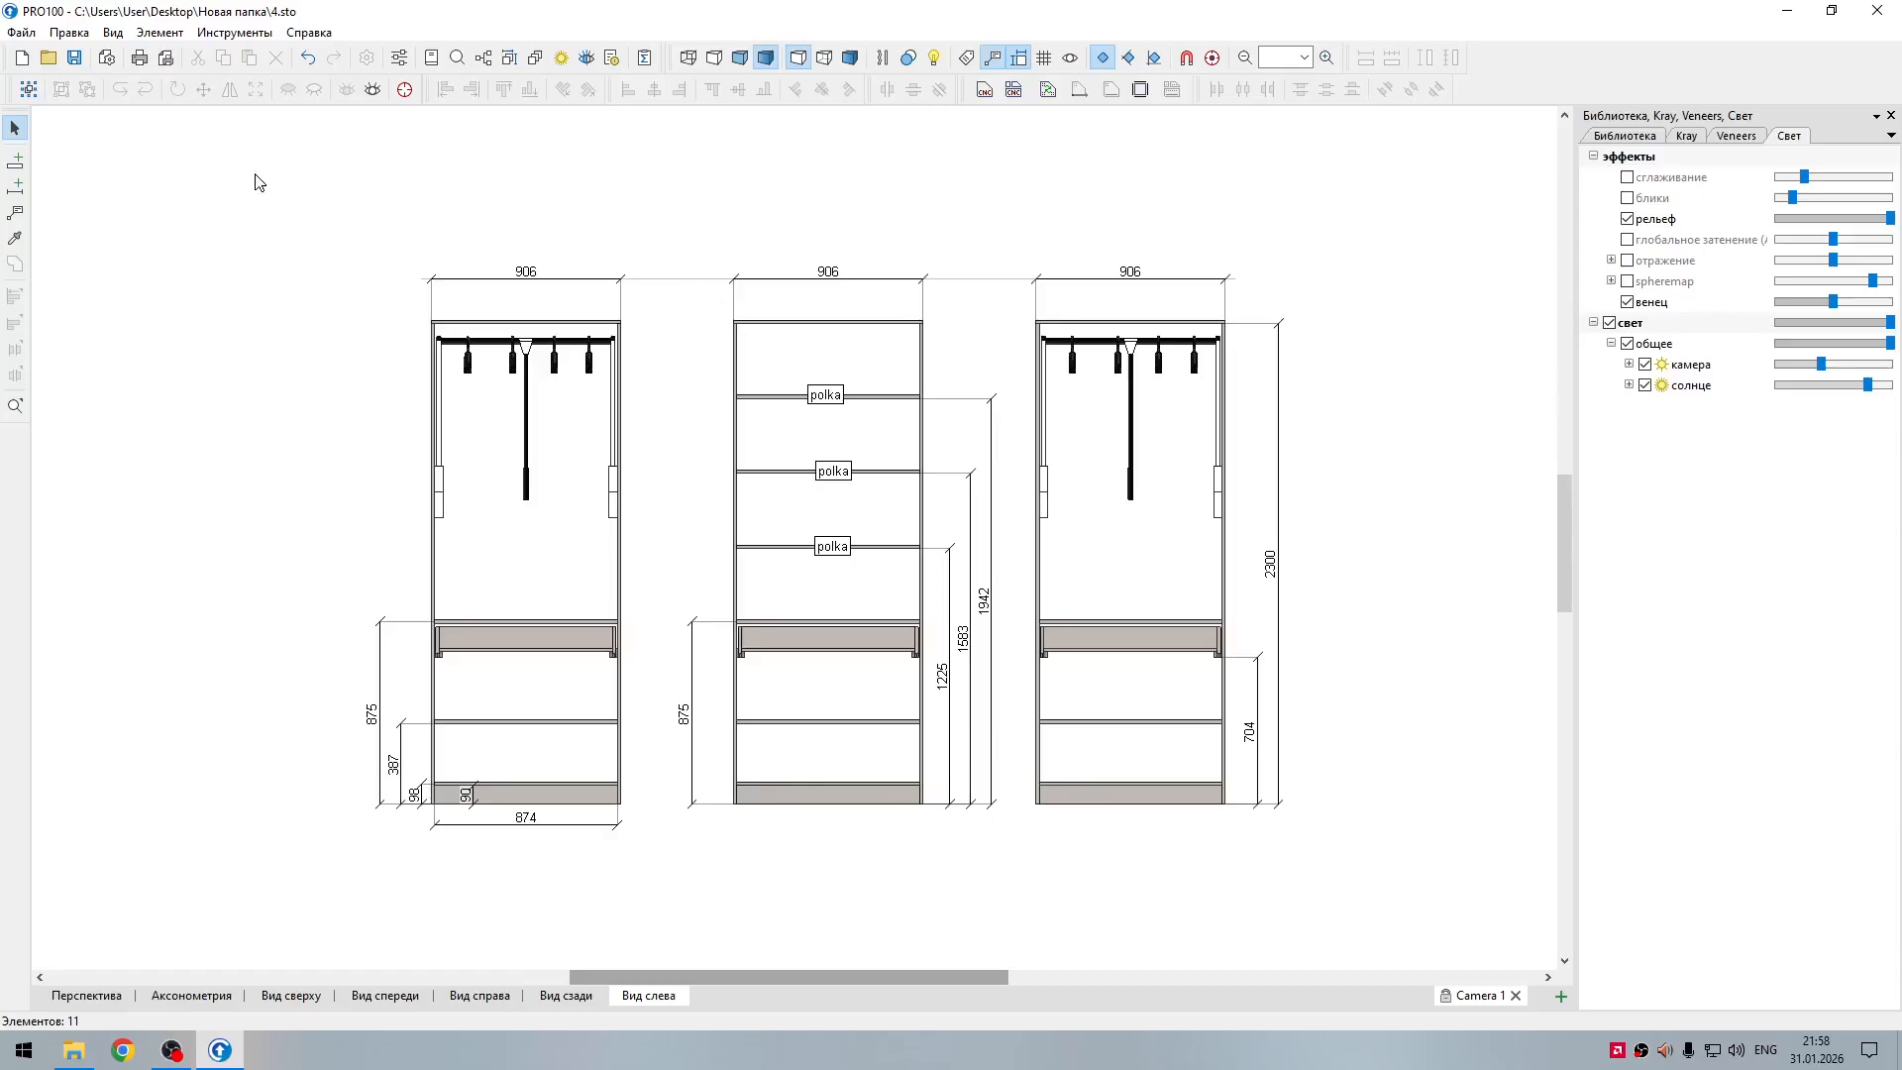
Step: Check the landscape page of the dimensioned wardrobe in the print preview and return to the drawing
left_click(169, 61)
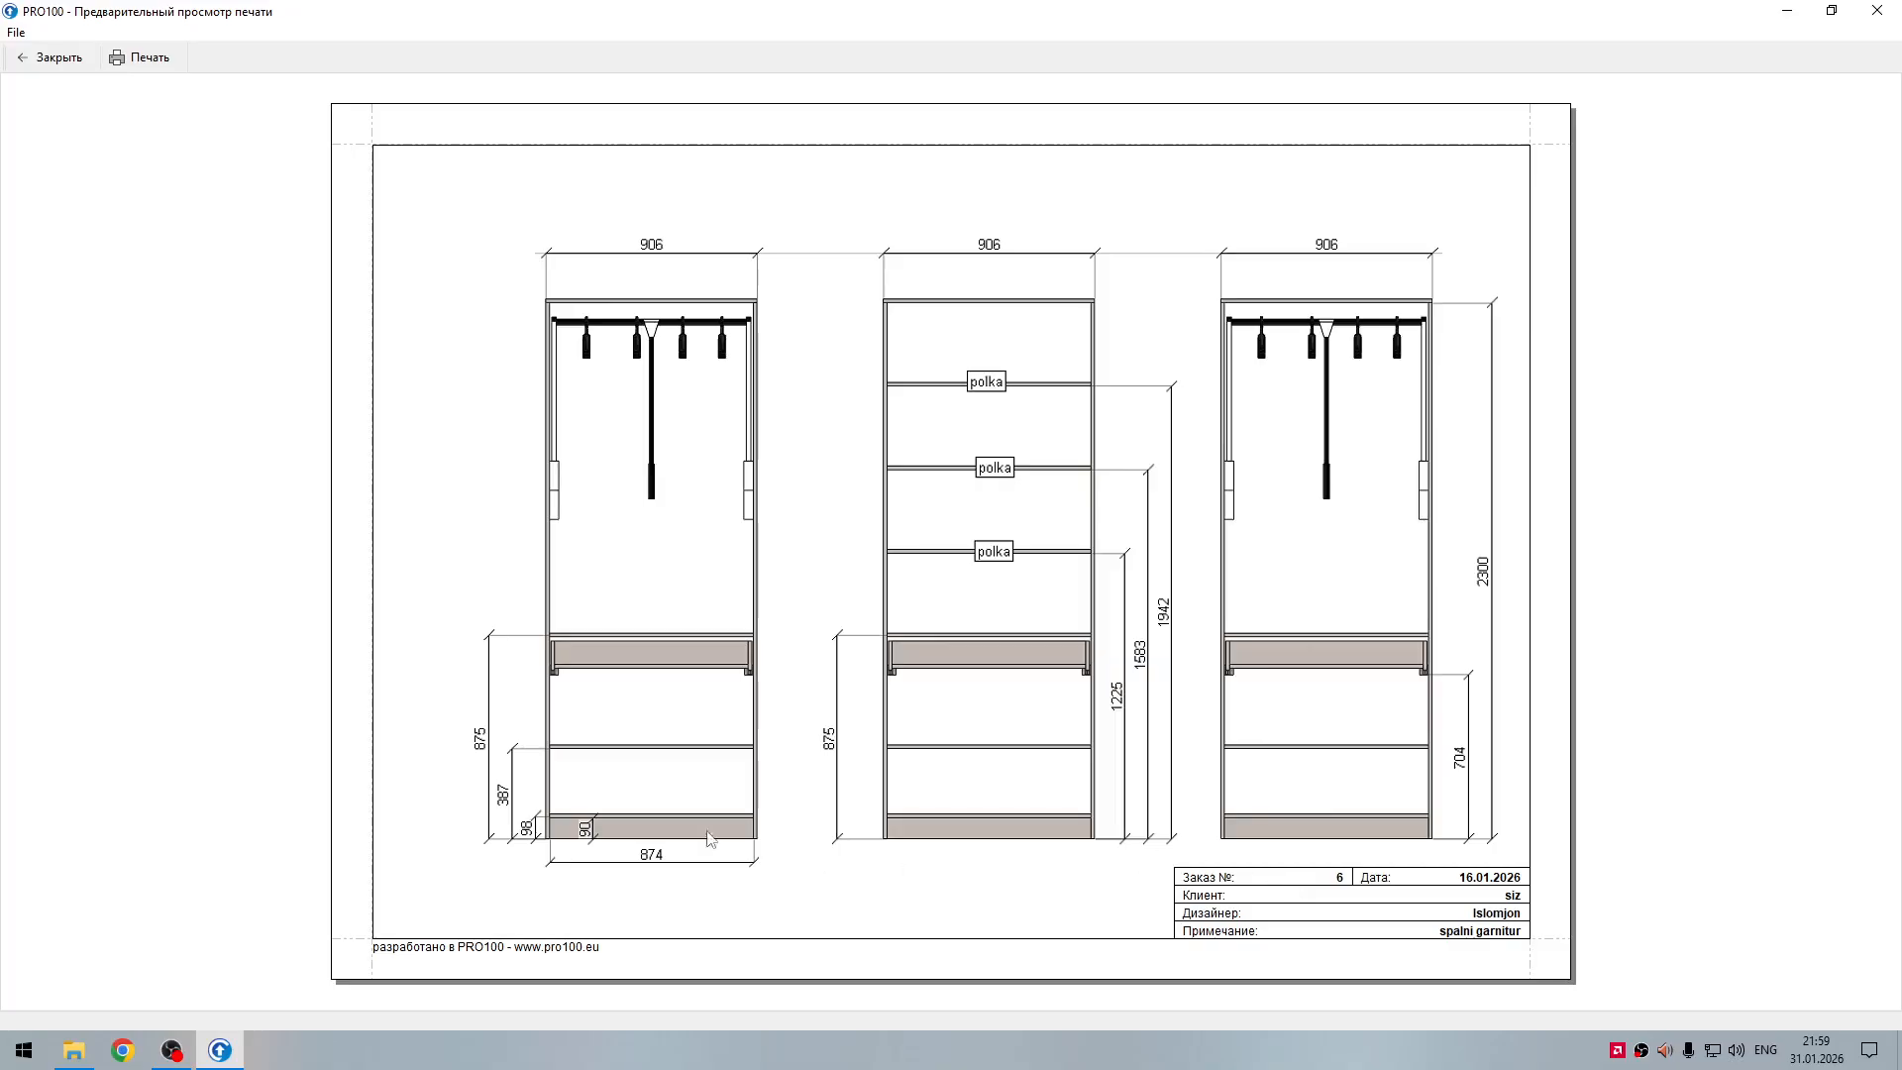
left_click(56, 61)
scroll(856, 620, "down", 1)
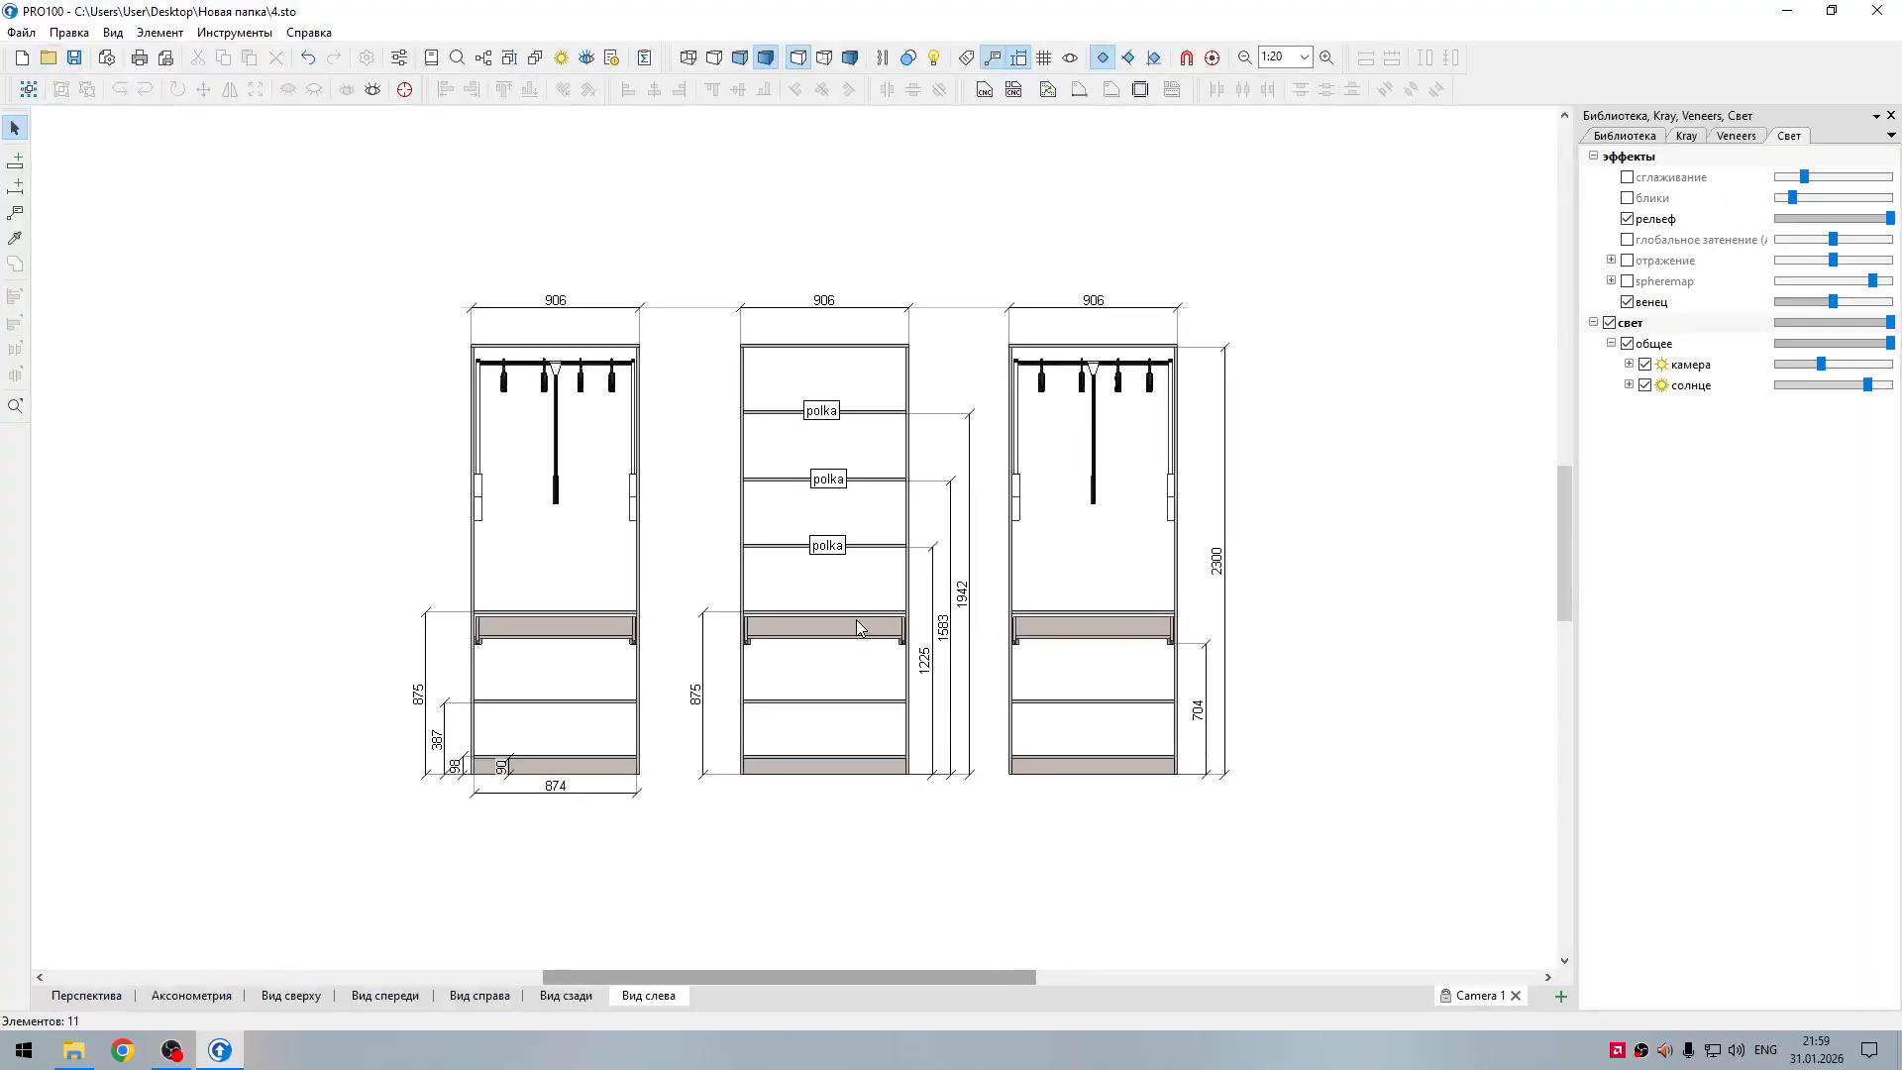
scroll(856, 620, "up", 1)
scroll(681, 441, "down", 2)
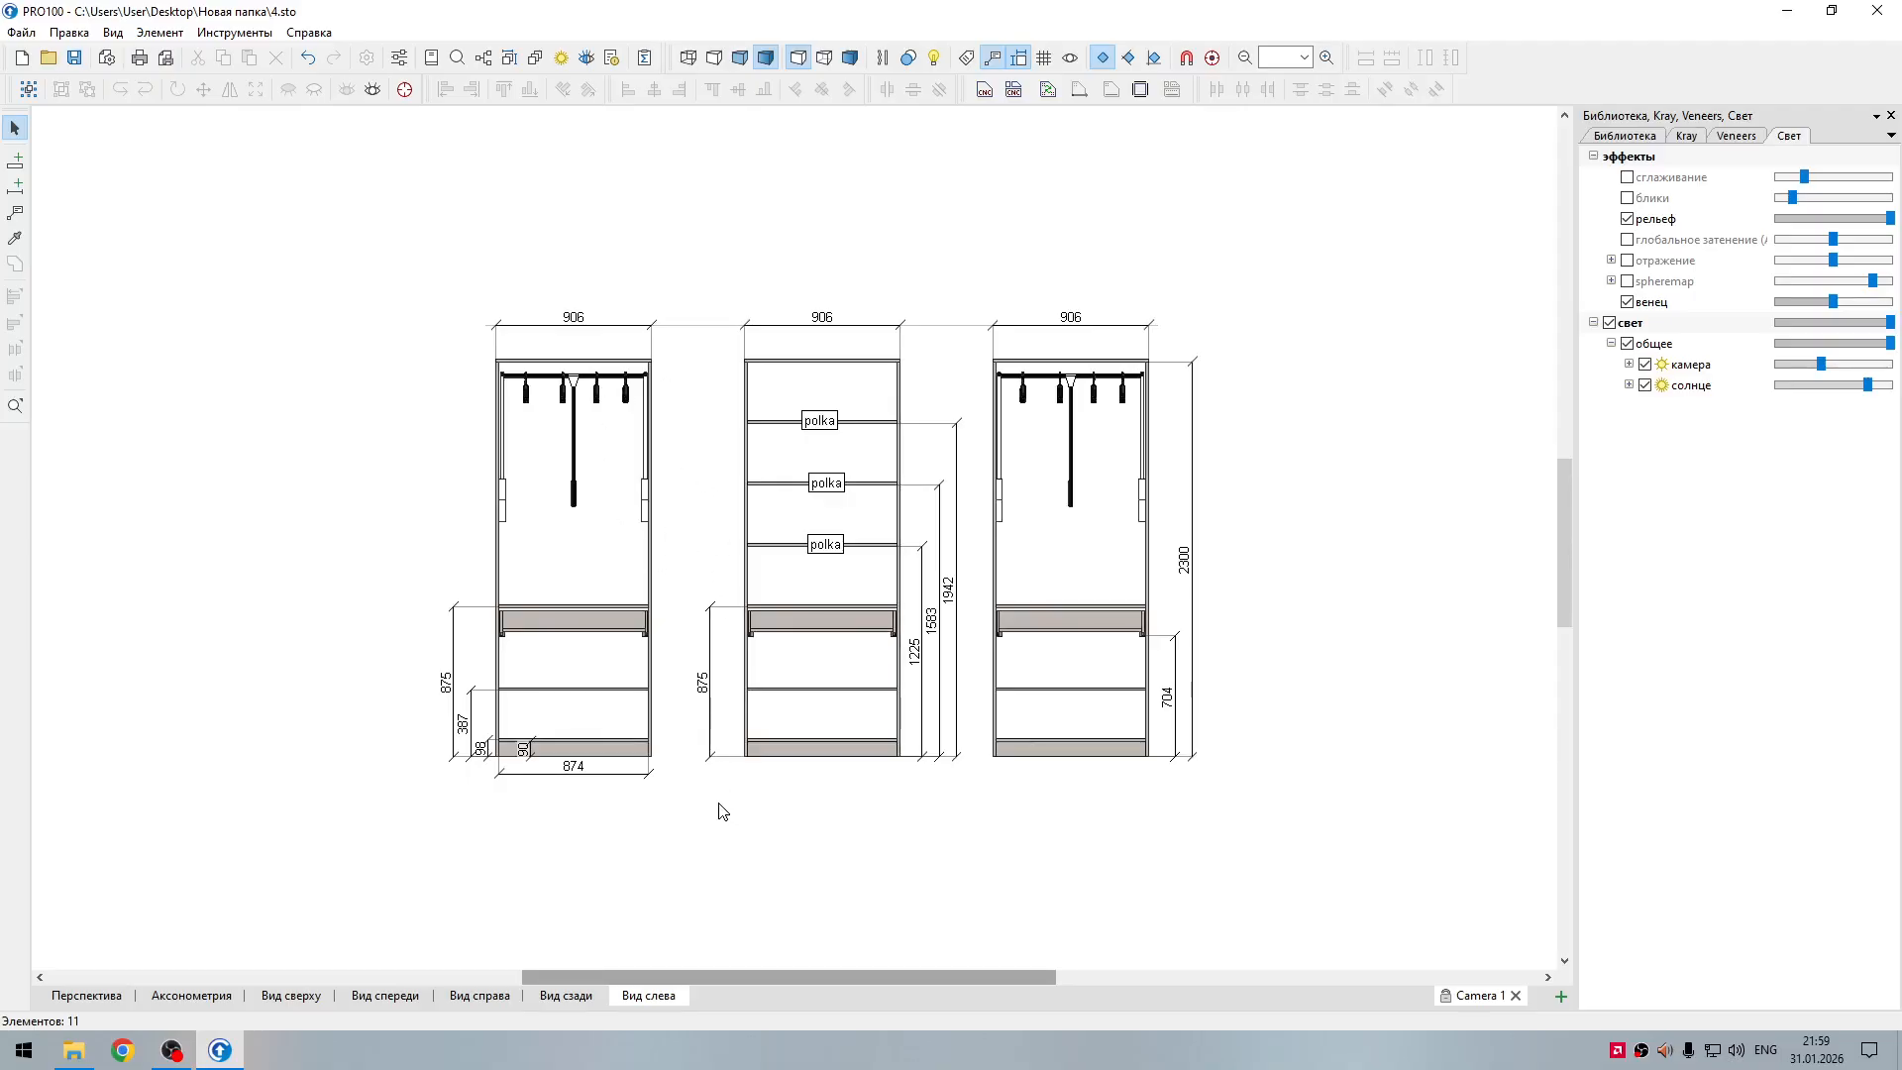
Step: Unhide all hidden elements in the left-side view
scroll(773, 796, "down", 2)
right_click(404, 503)
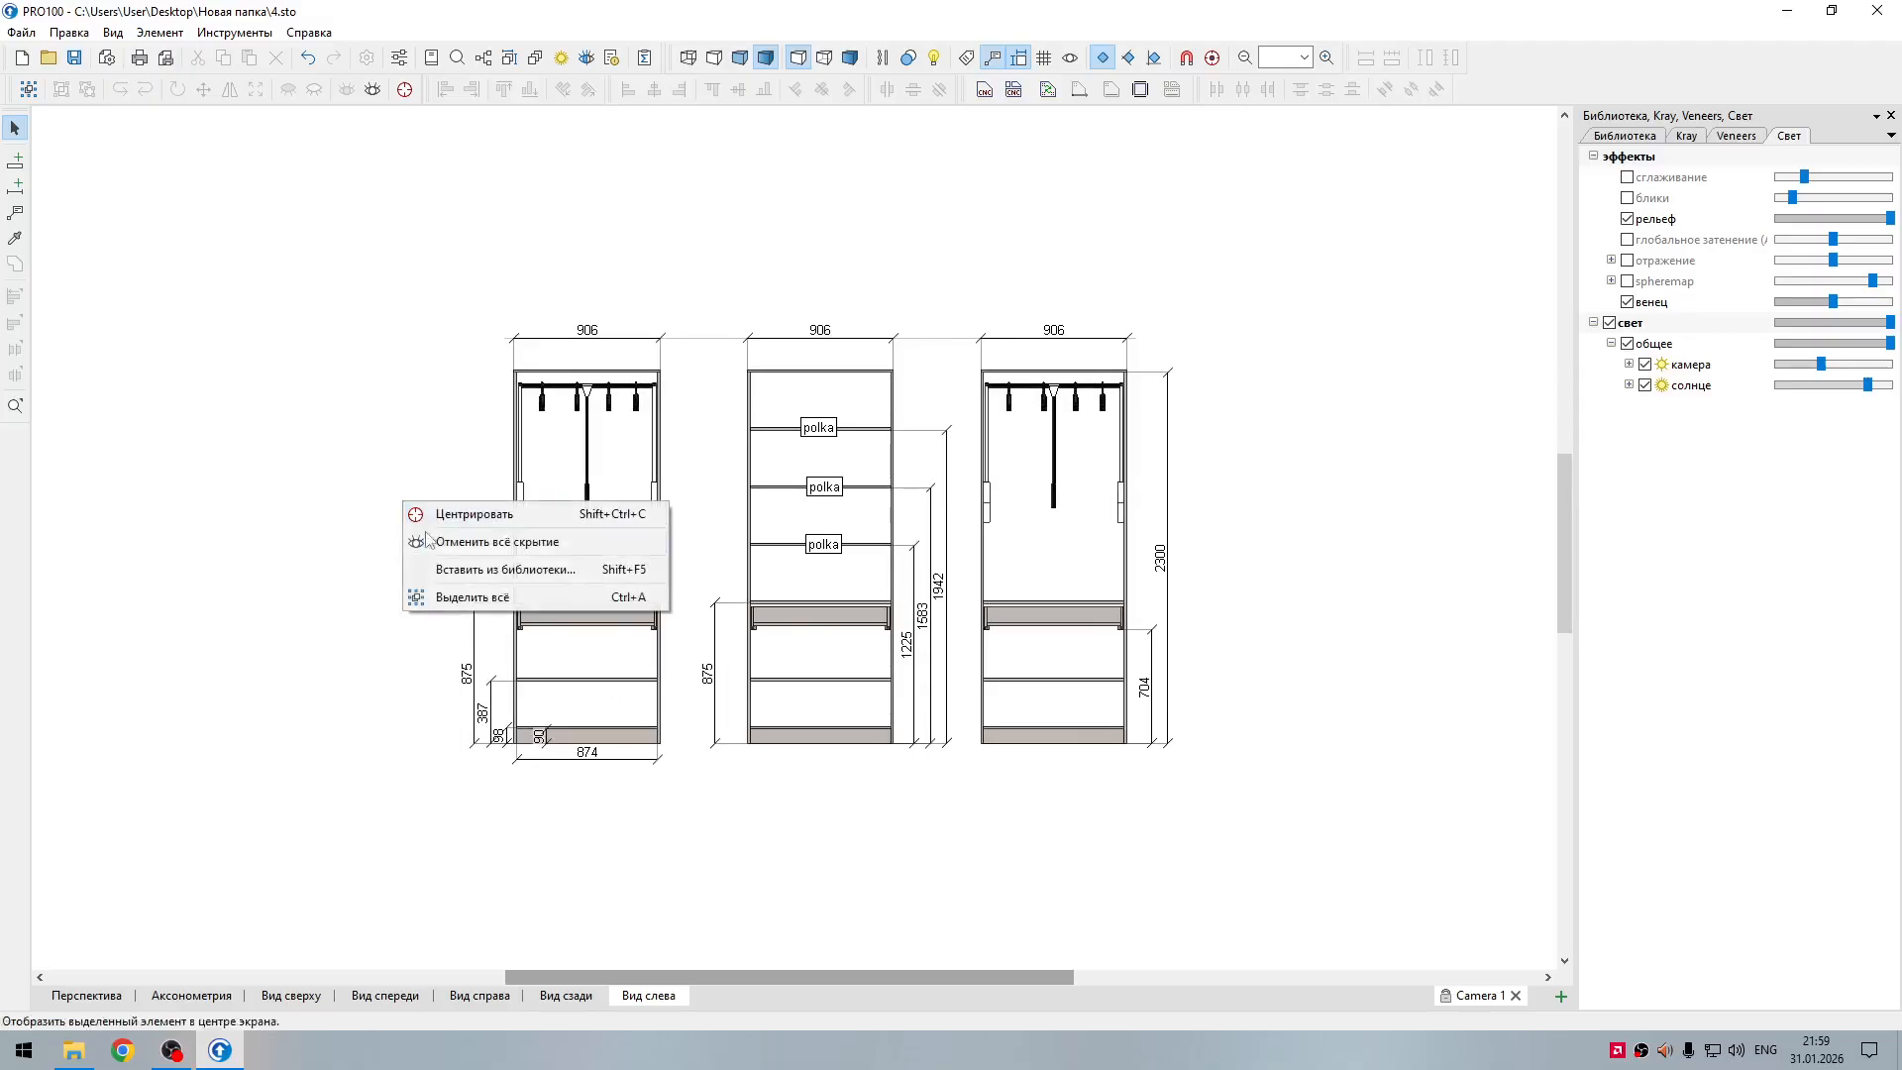
left_click(424, 541)
scroll(789, 738, "down", 2)
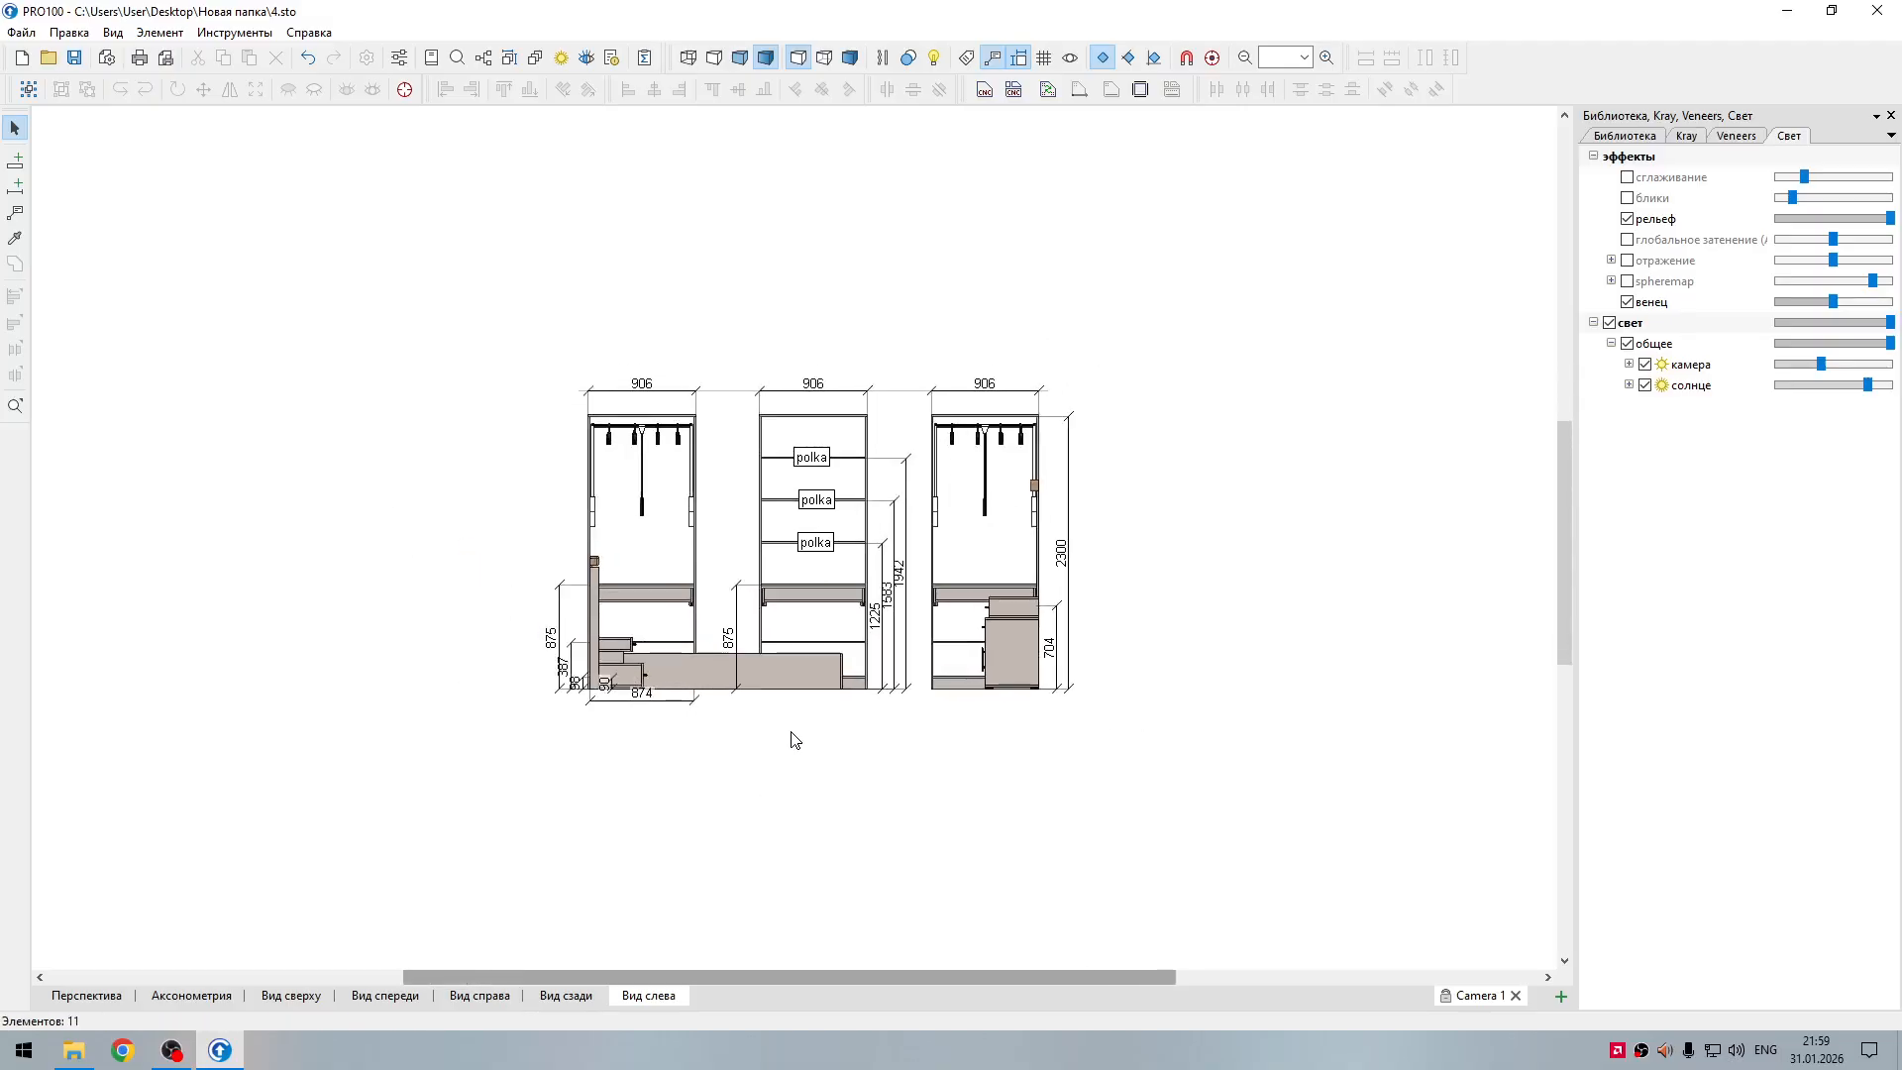
Step: In the perspective view, hide everything except the dressing table with mirror, and show it in the rear view (Вид сзади)
left_click(99, 1003)
left_click_drag(527, 753, 675, 688)
left_click(877, 580)
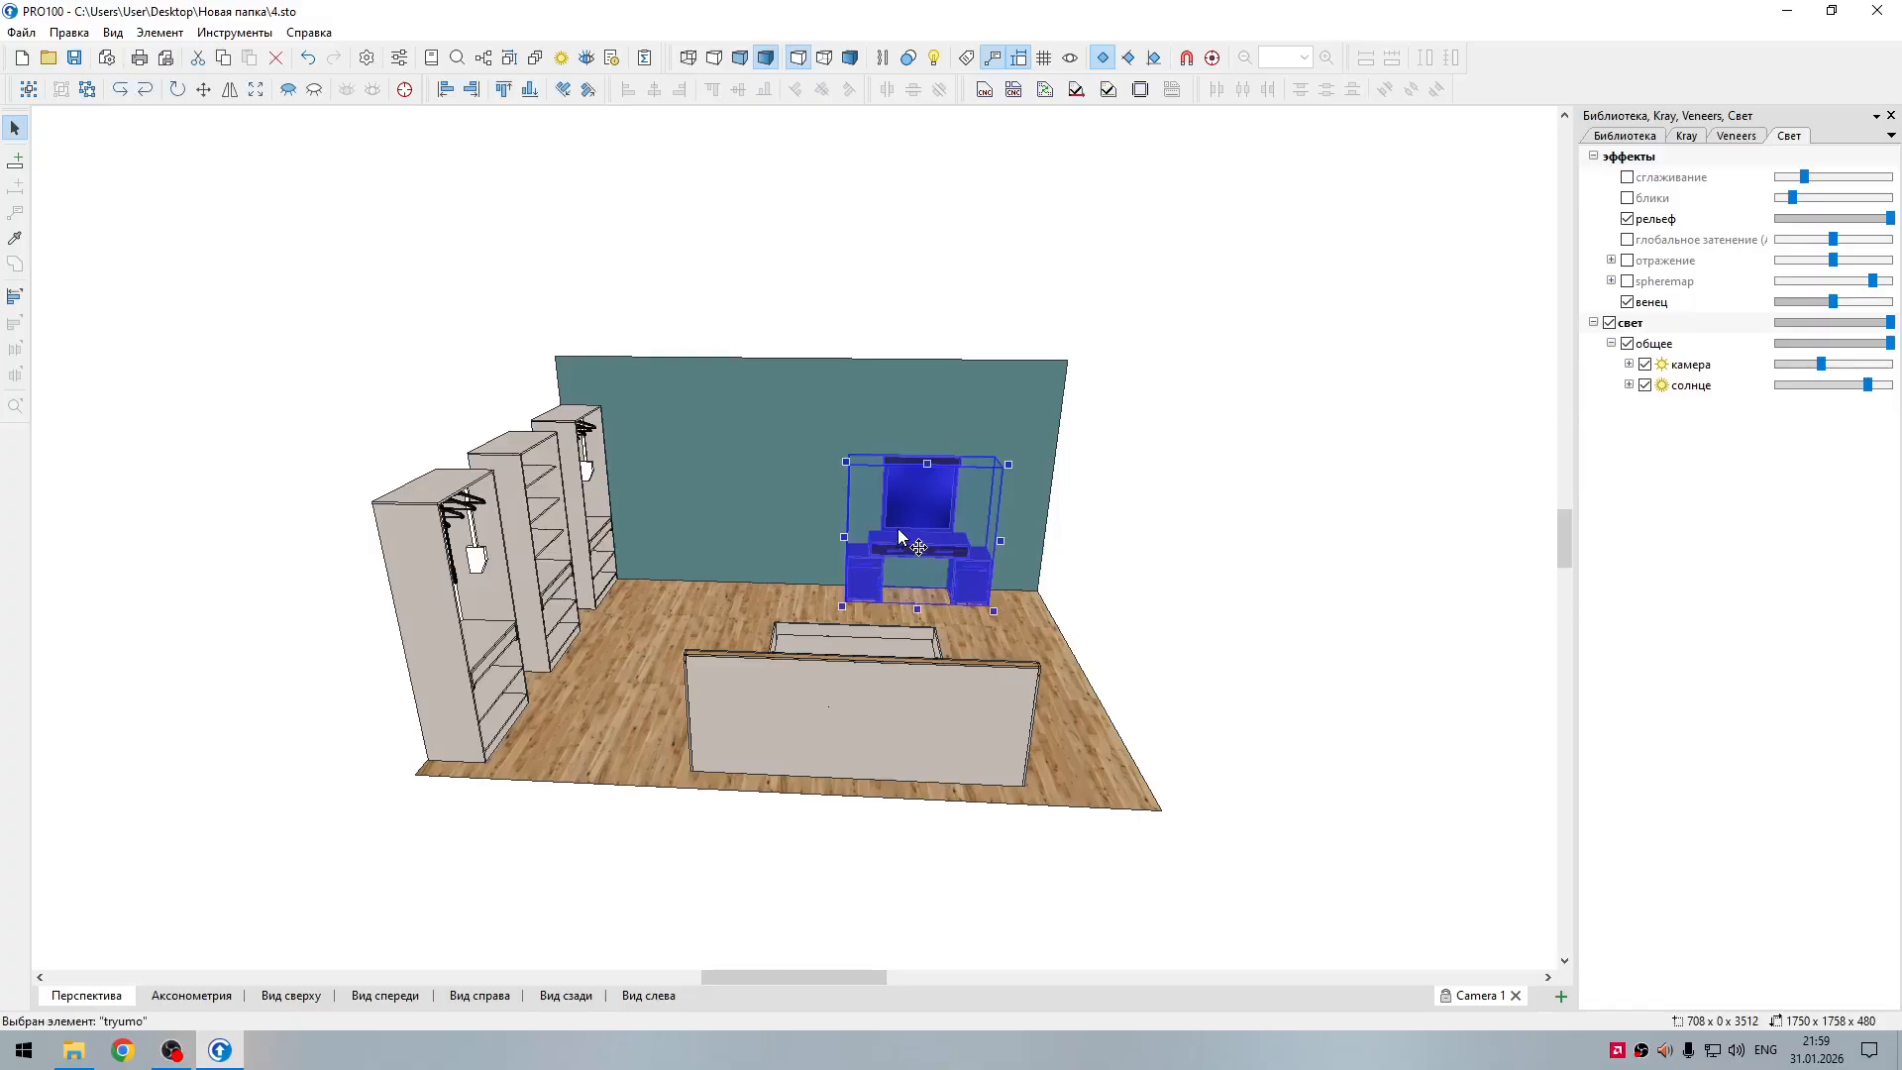
right_click(901, 534)
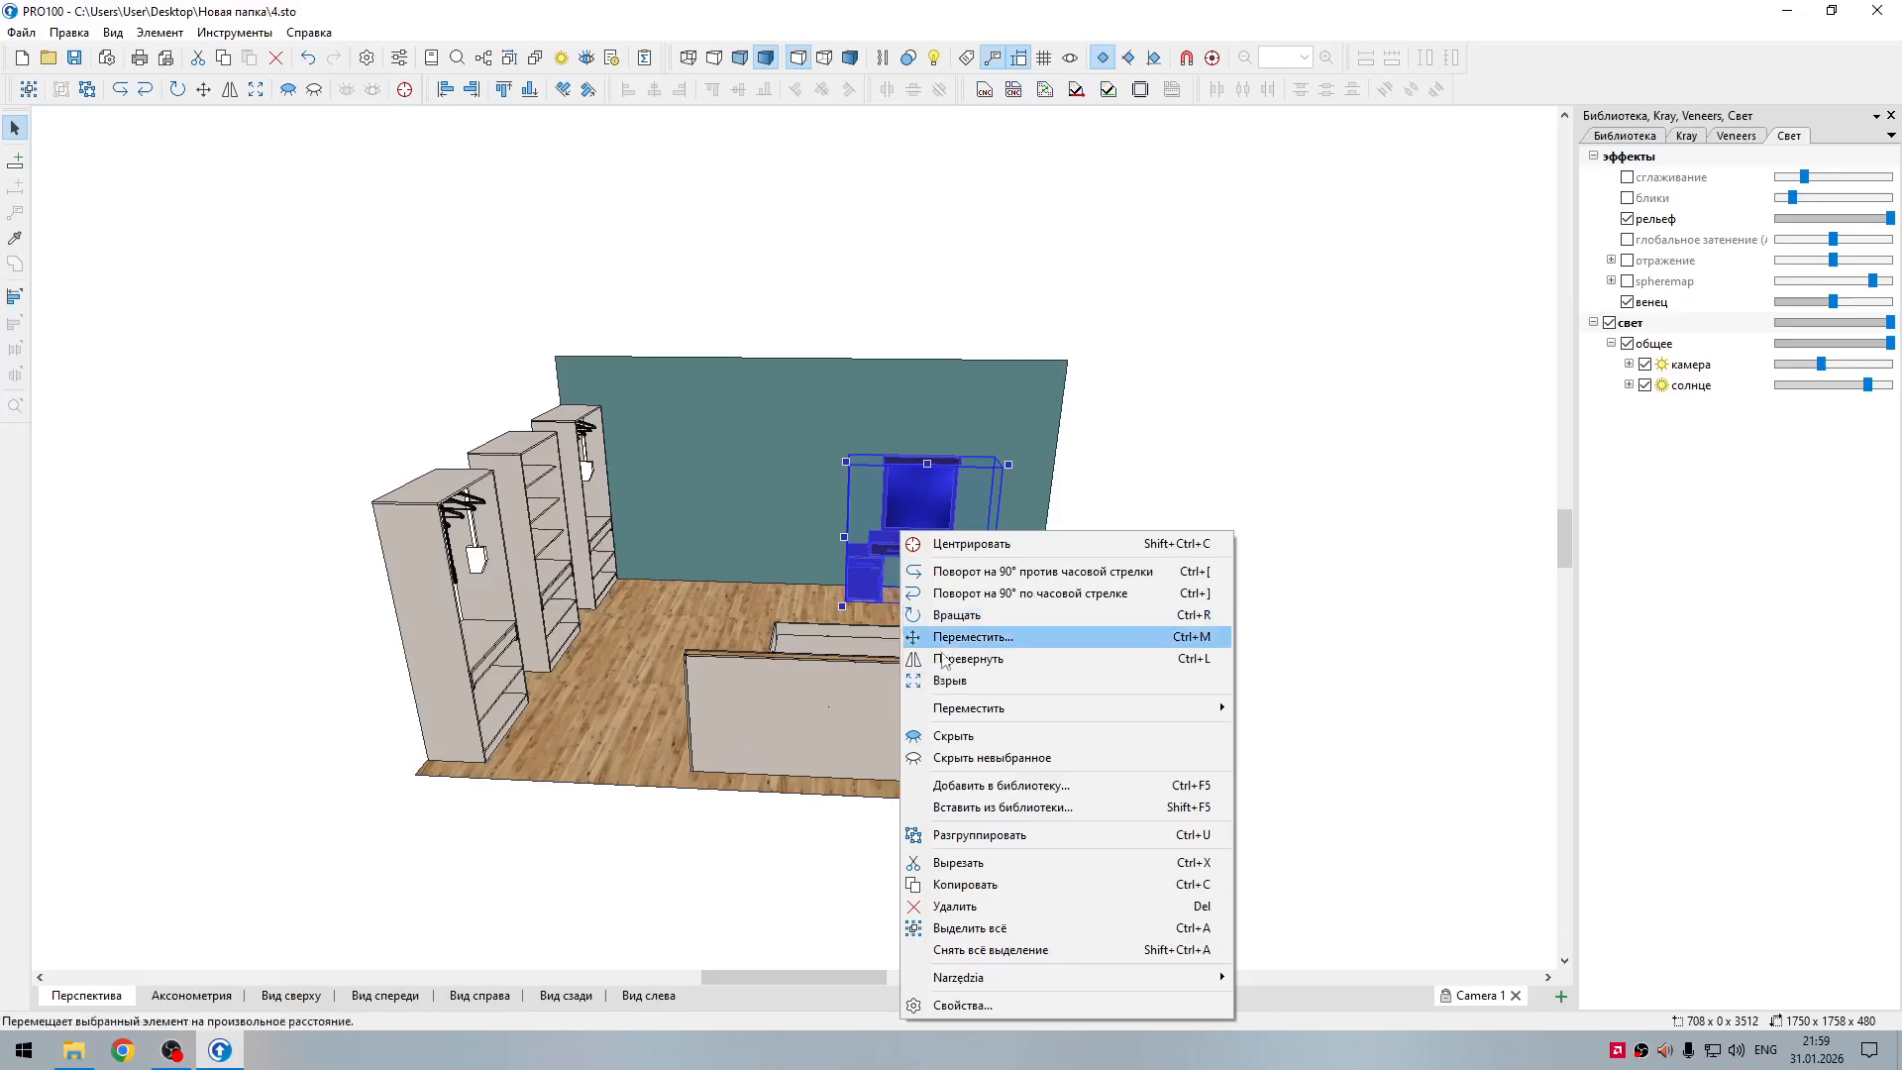
left_click(989, 759)
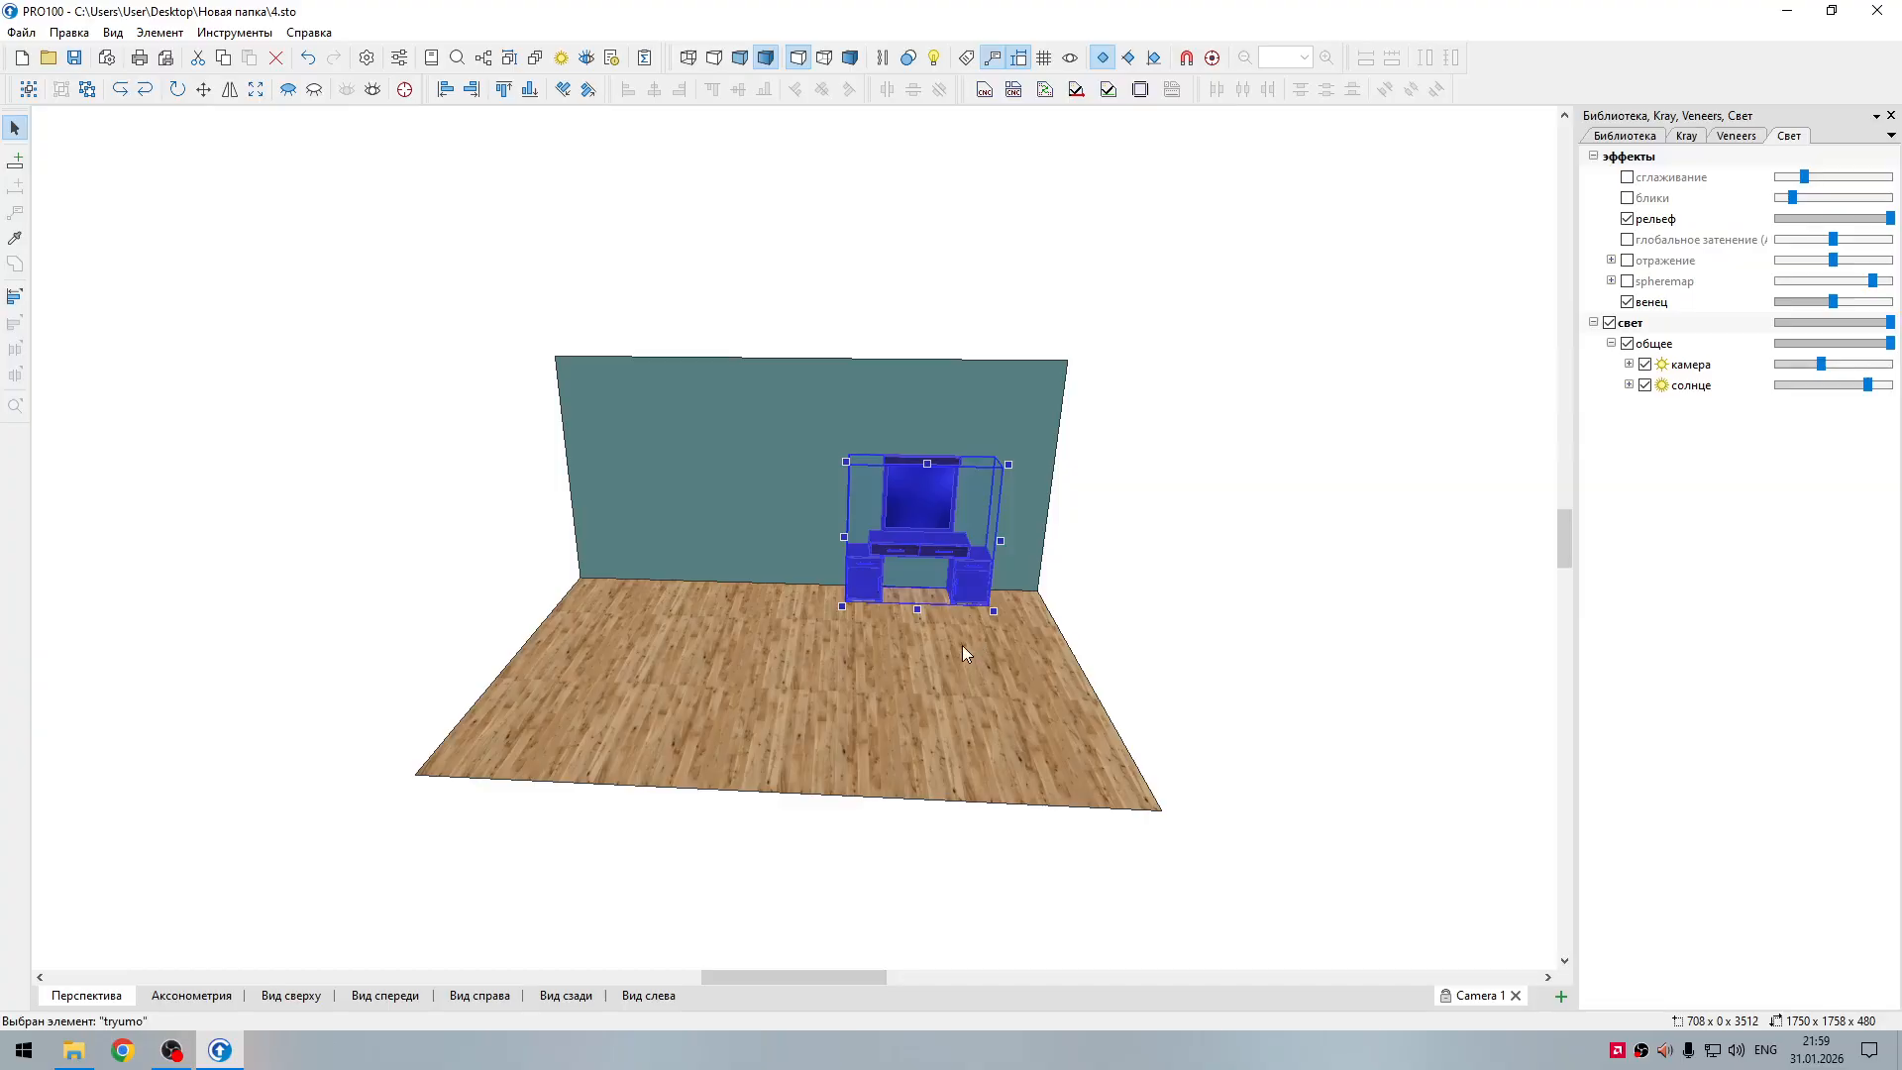
right_click(969, 649)
left_click(898, 709)
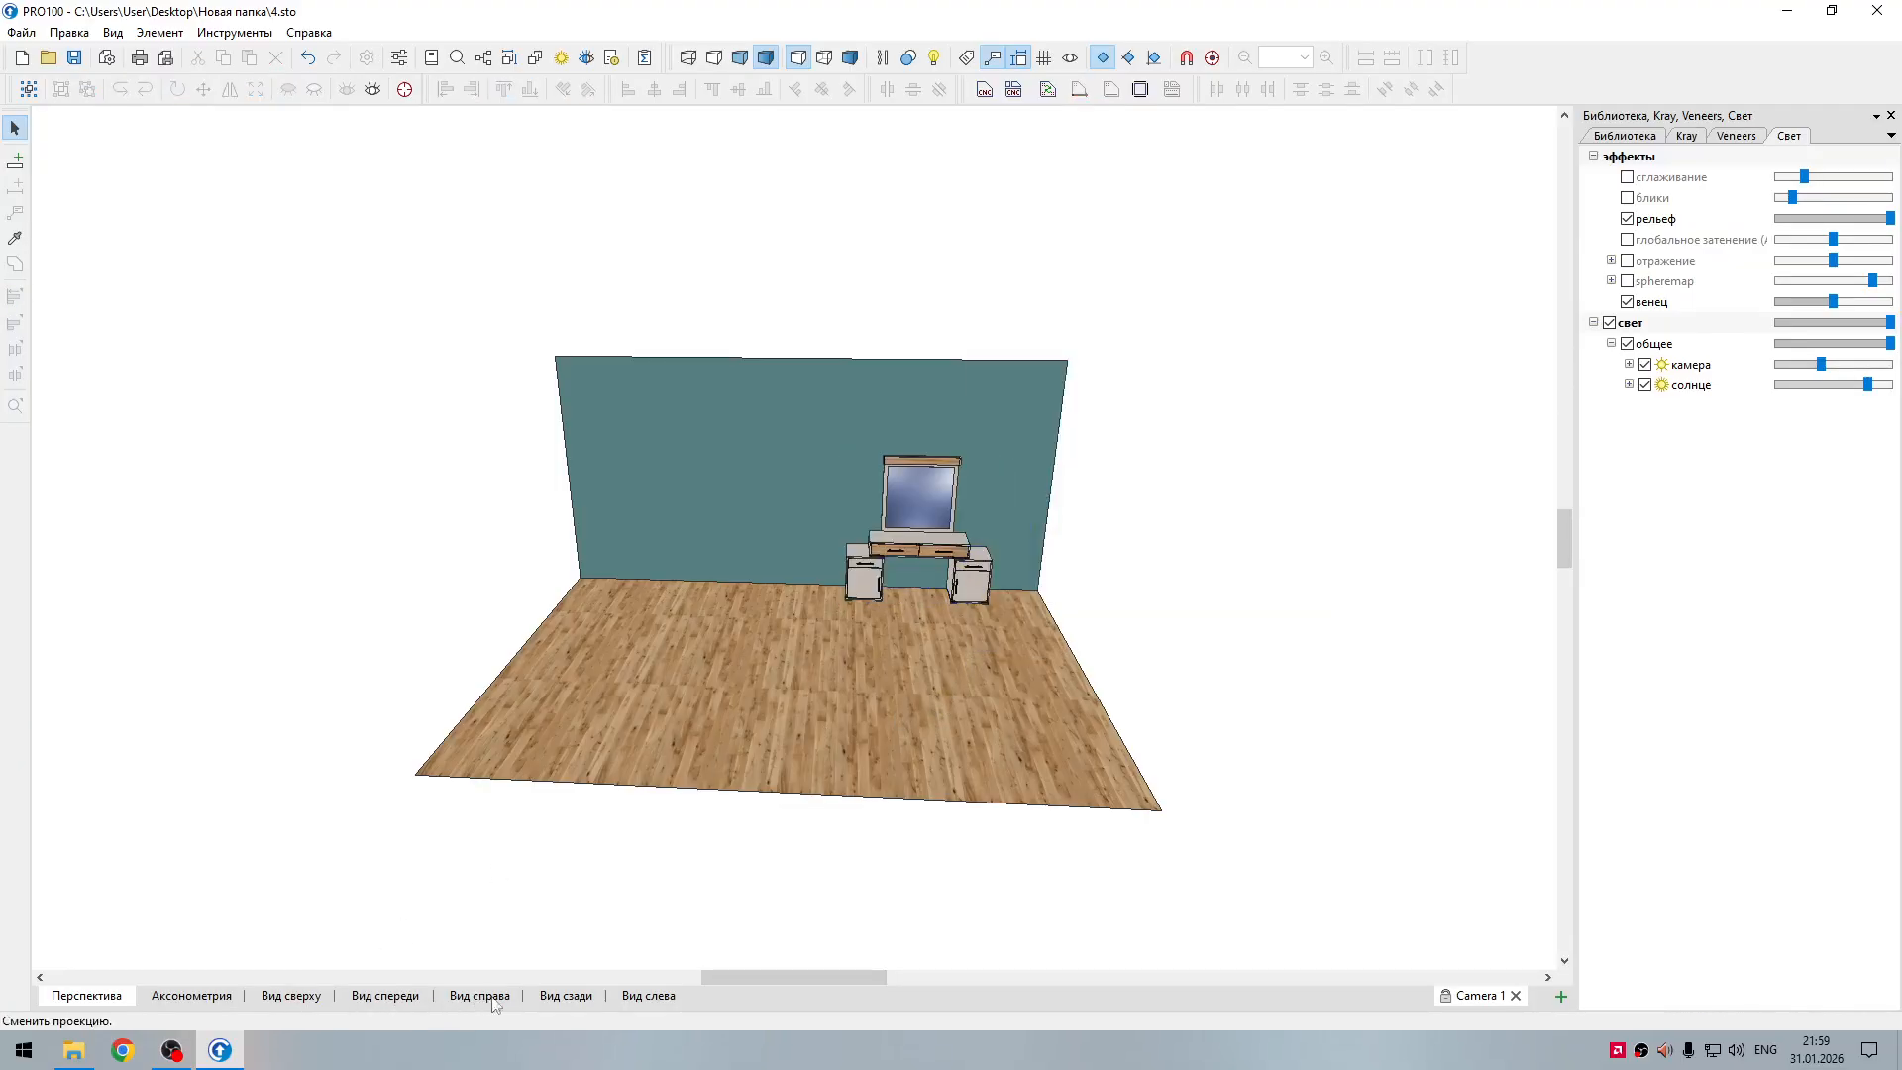
left_click(580, 998)
scroll(915, 673, "up", 5)
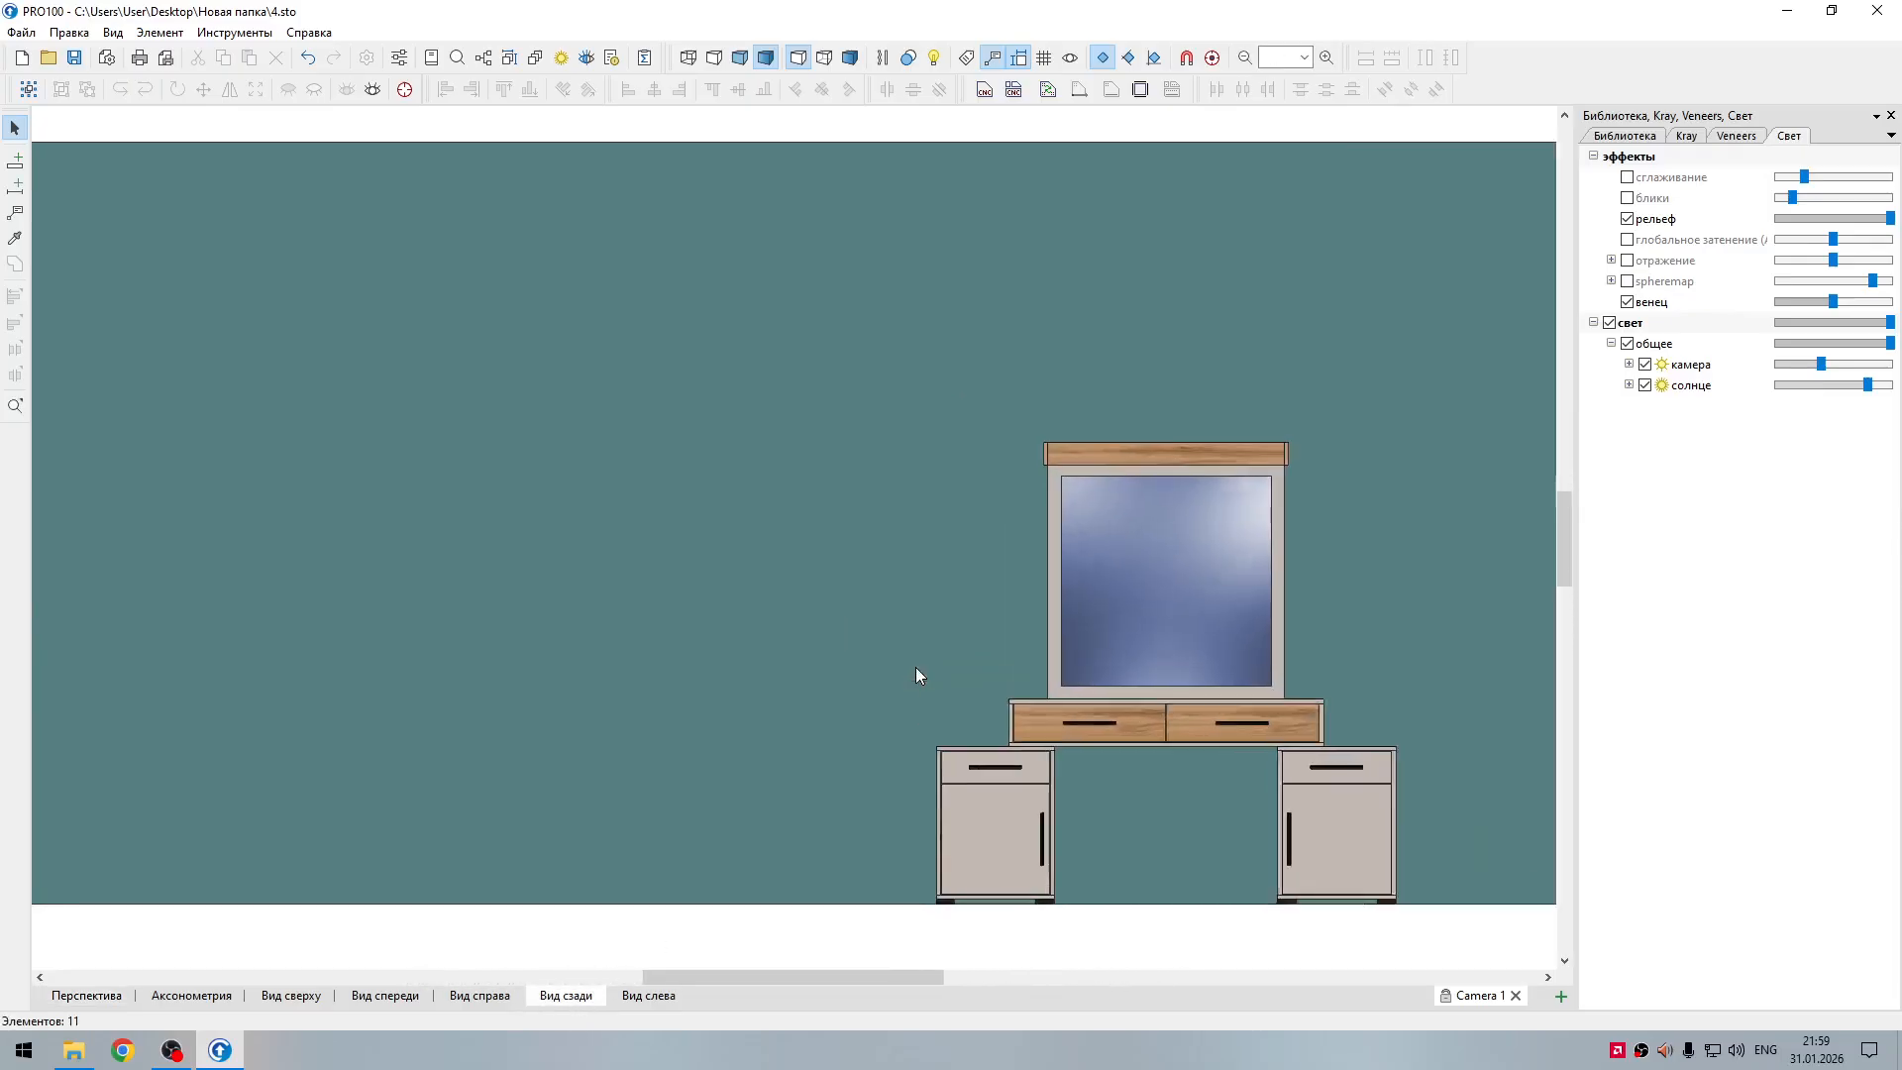
scroll(916, 668, "up", 1)
middle_click_drag(916, 668, 613, 492)
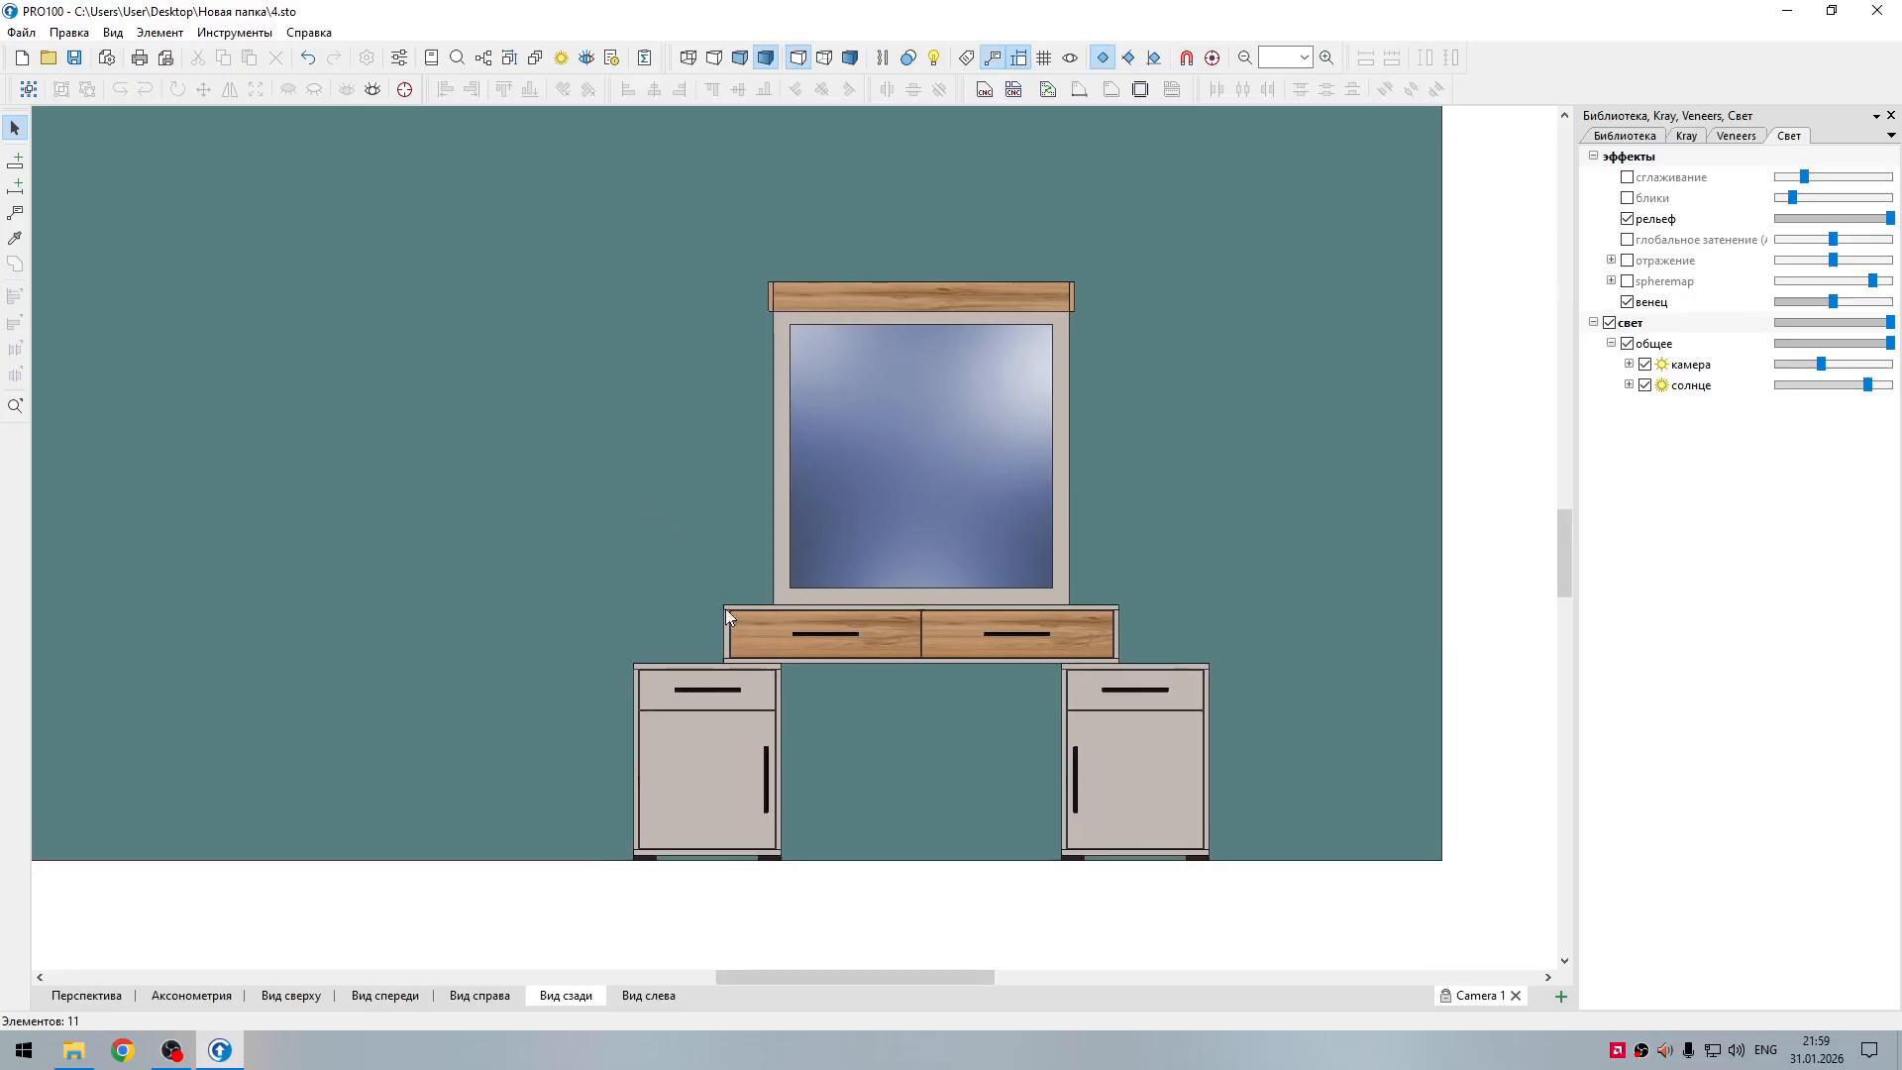
Step: Select all door and drawer fronts of the dressing table together with their handles and hide them
left_click(731, 689)
left_click(767, 768, "shift")
left_click(1075, 780, "shift")
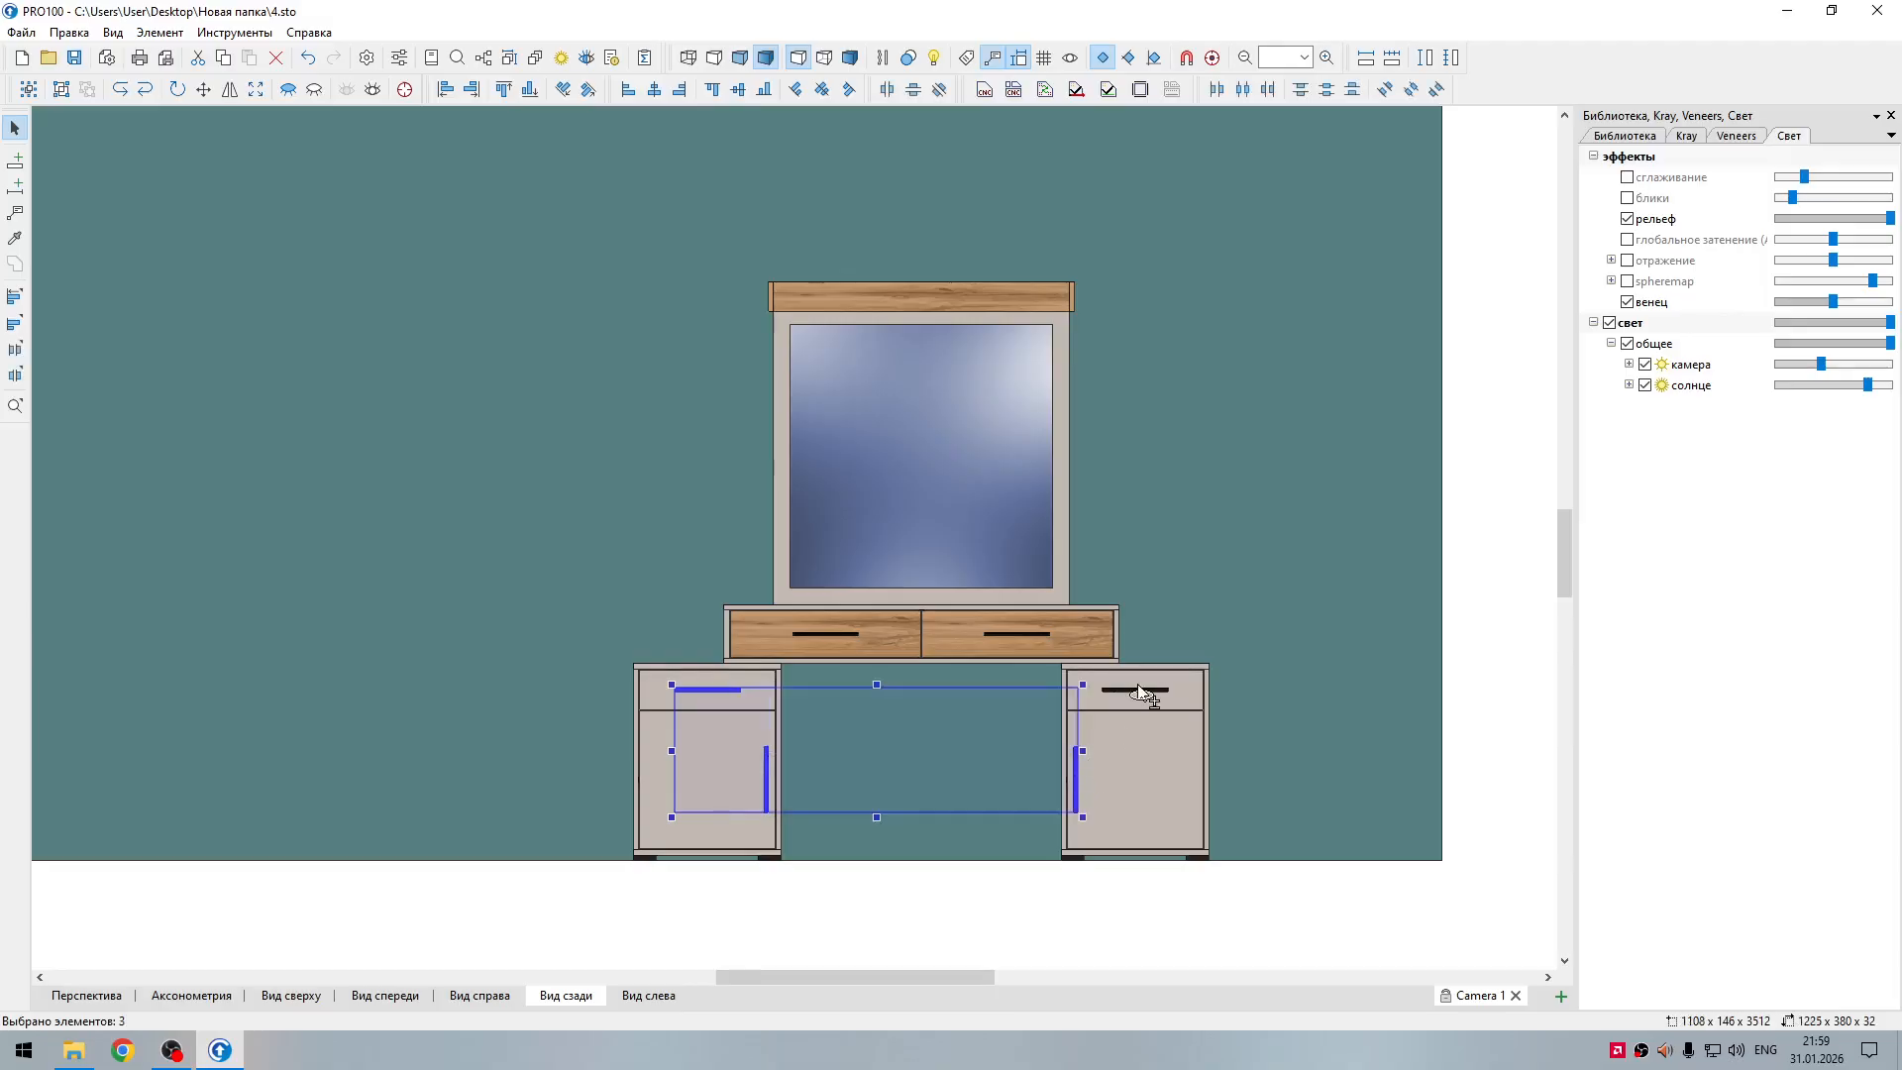
left_click(1135, 692, "shift")
left_click(1125, 723, "shift")
left_click(1036, 642, "shift")
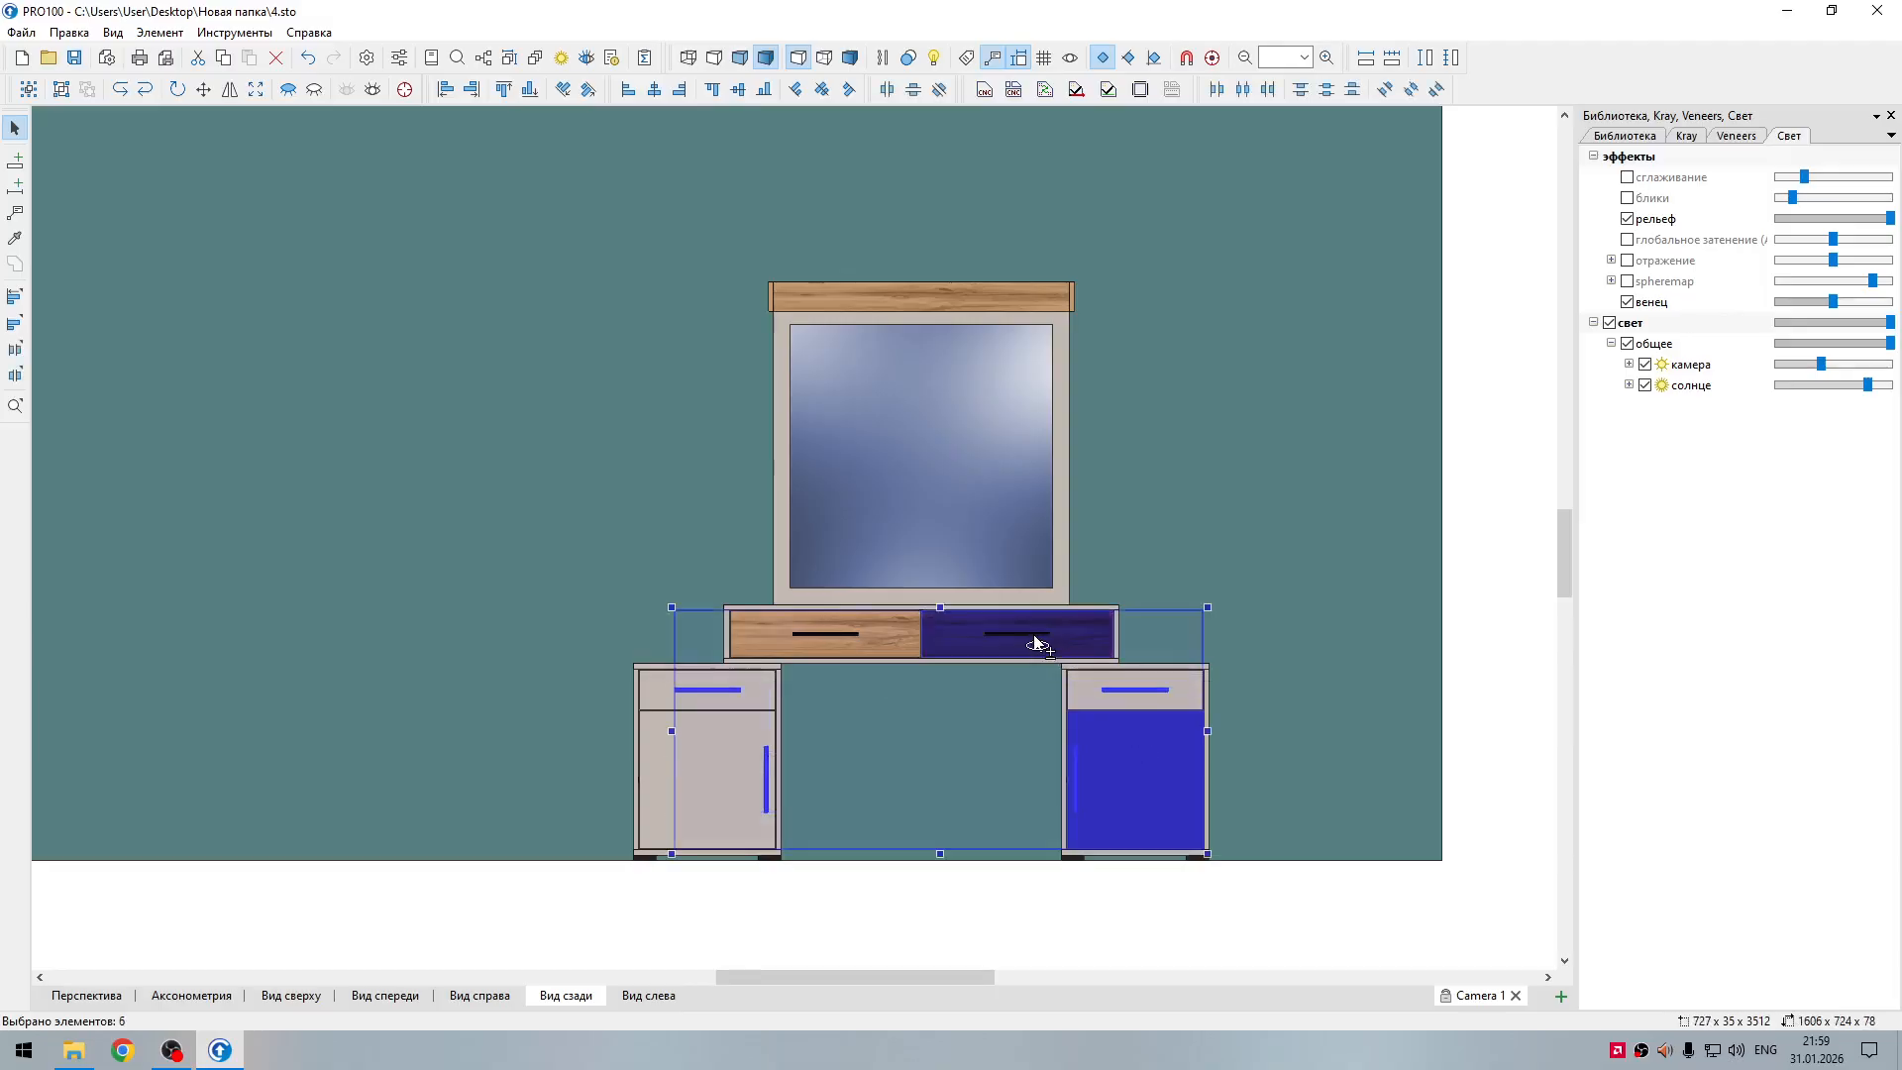
left_click(874, 645, "shift")
left_click(731, 755, "shift")
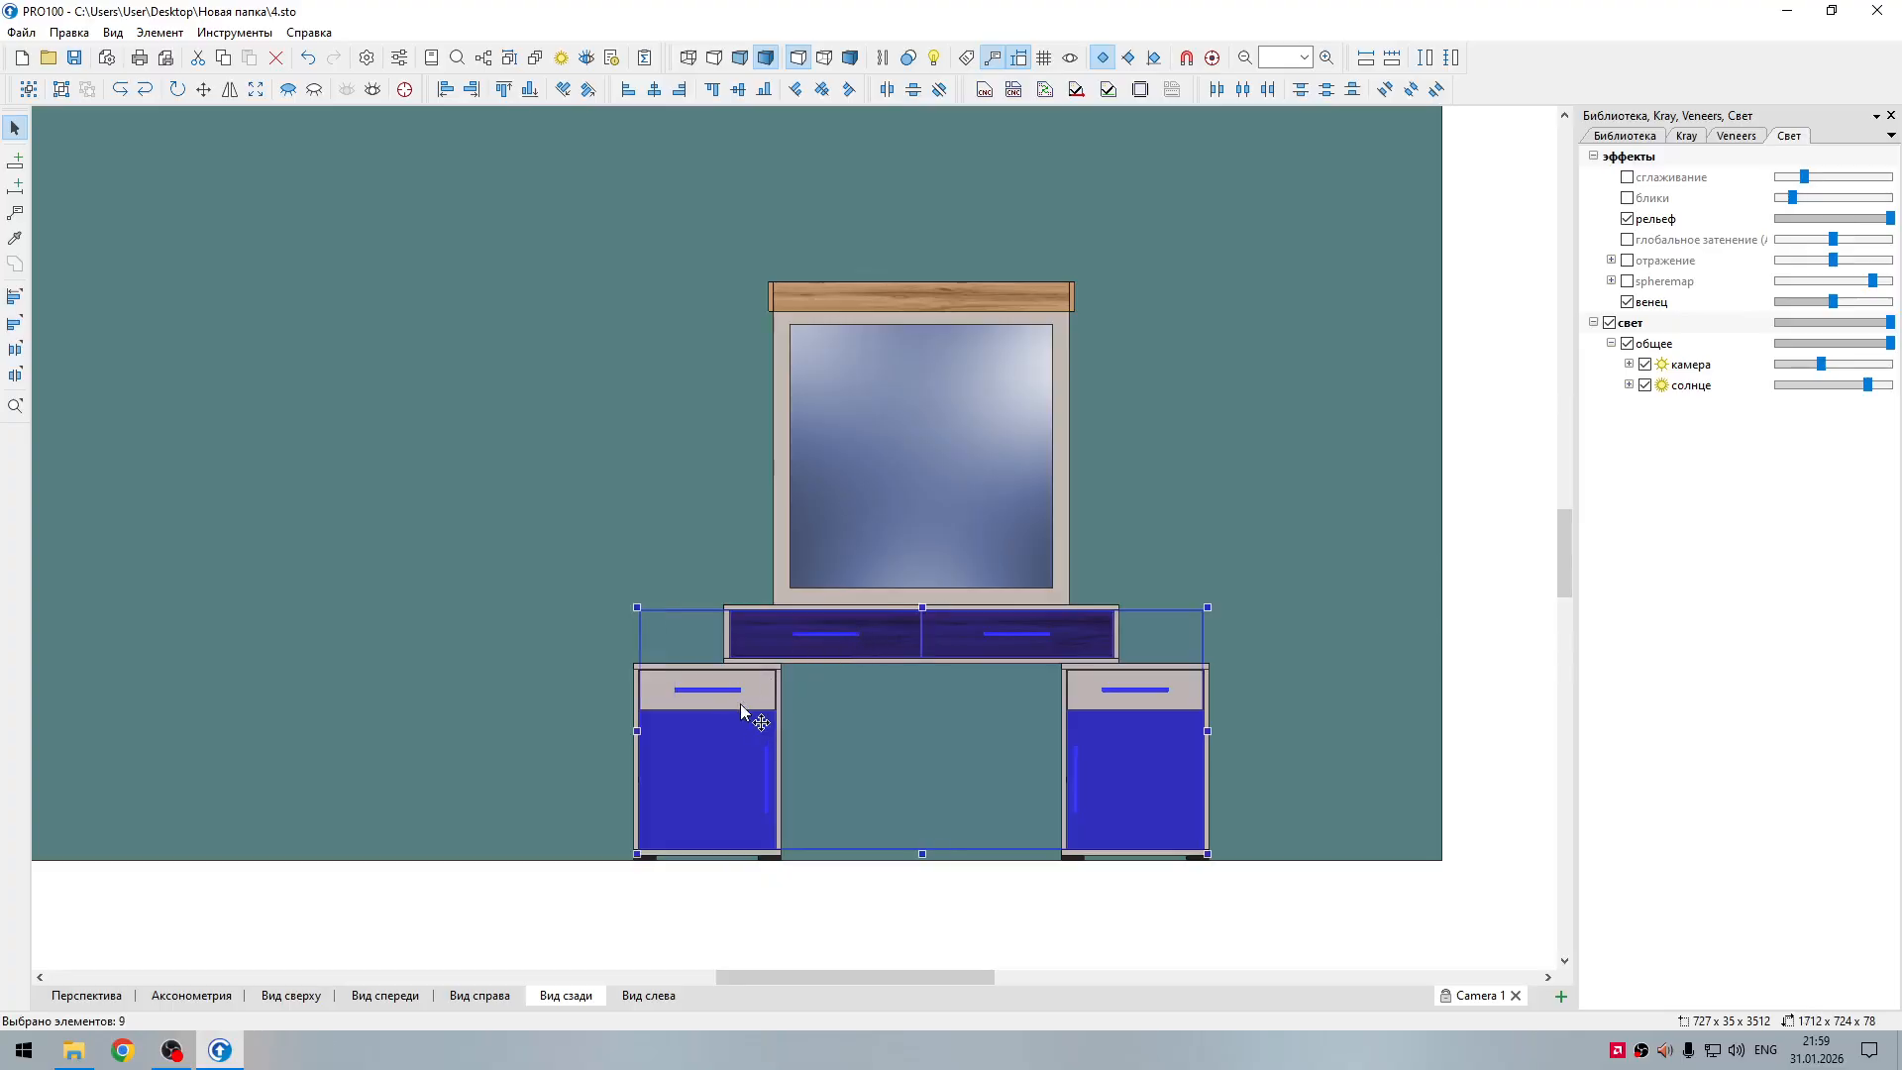
left_click(745, 698, "shift")
left_click(1080, 697, "shift")
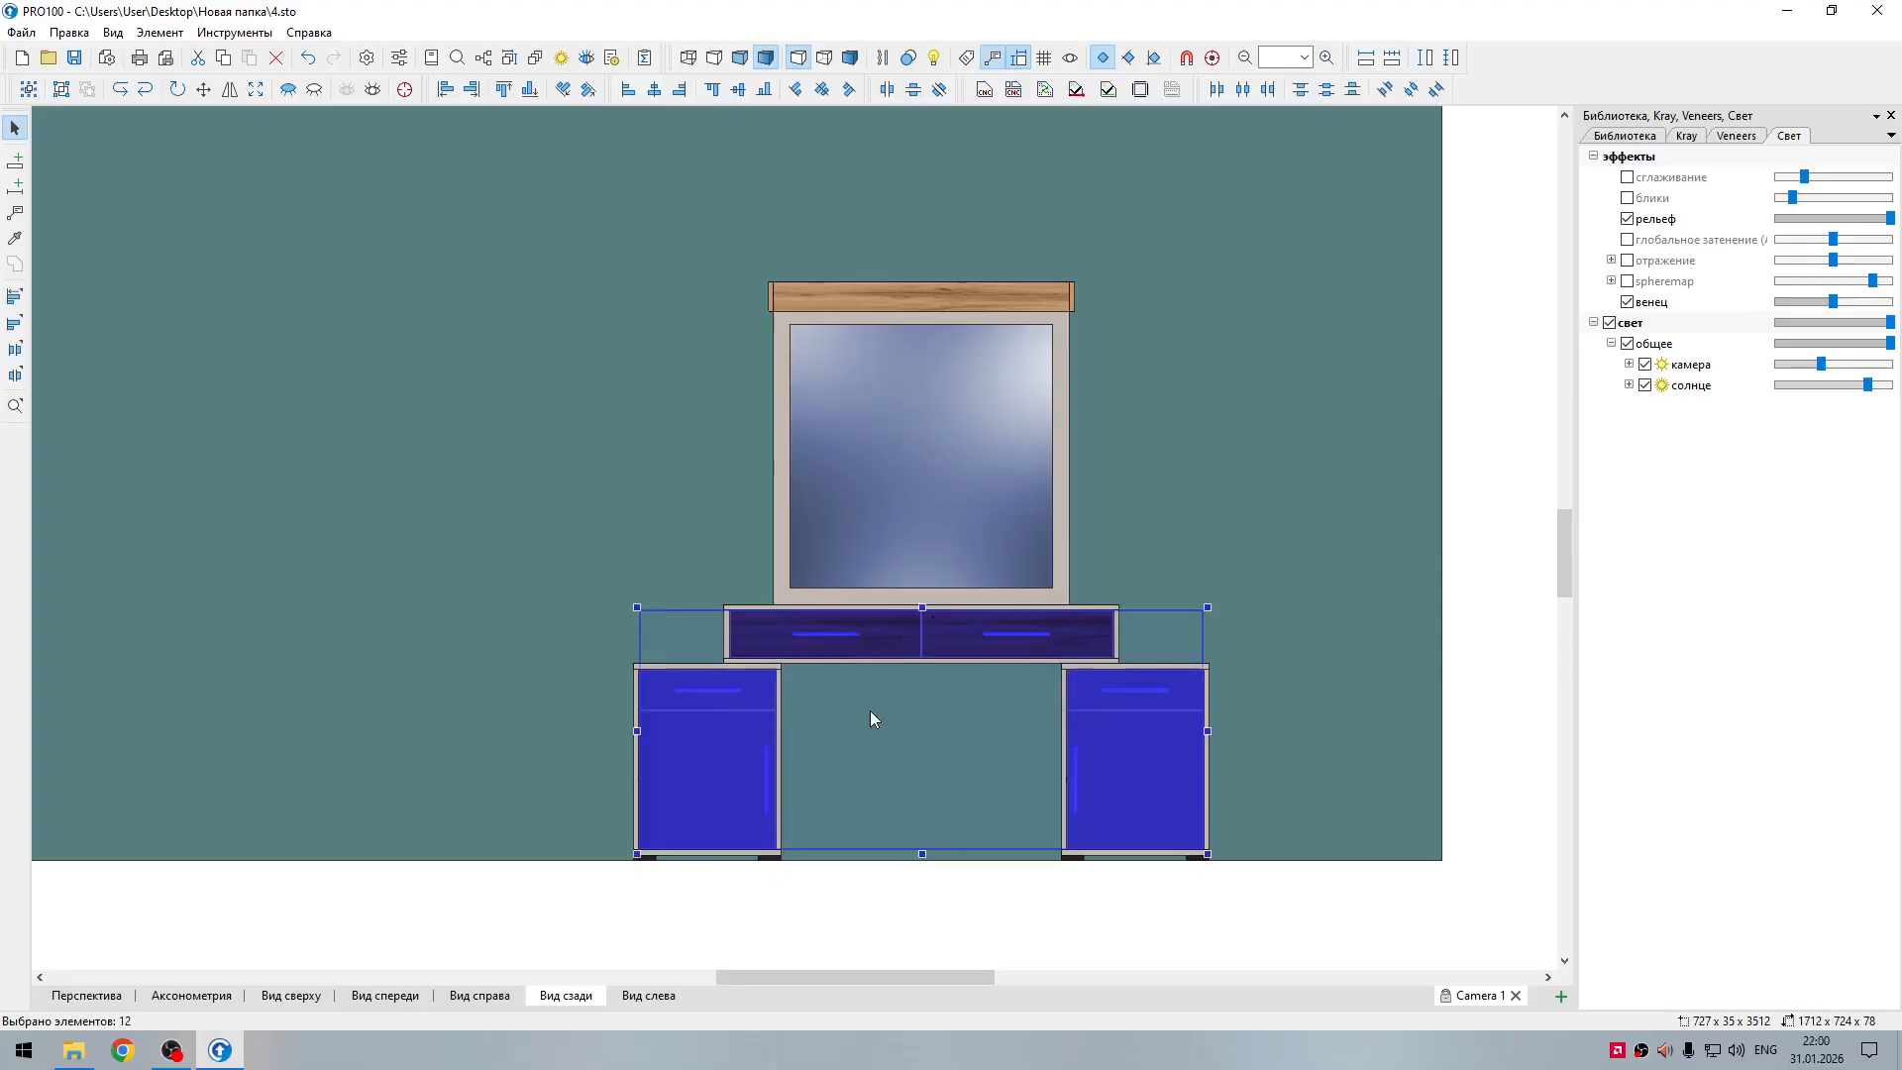
left_click(73, 1050)
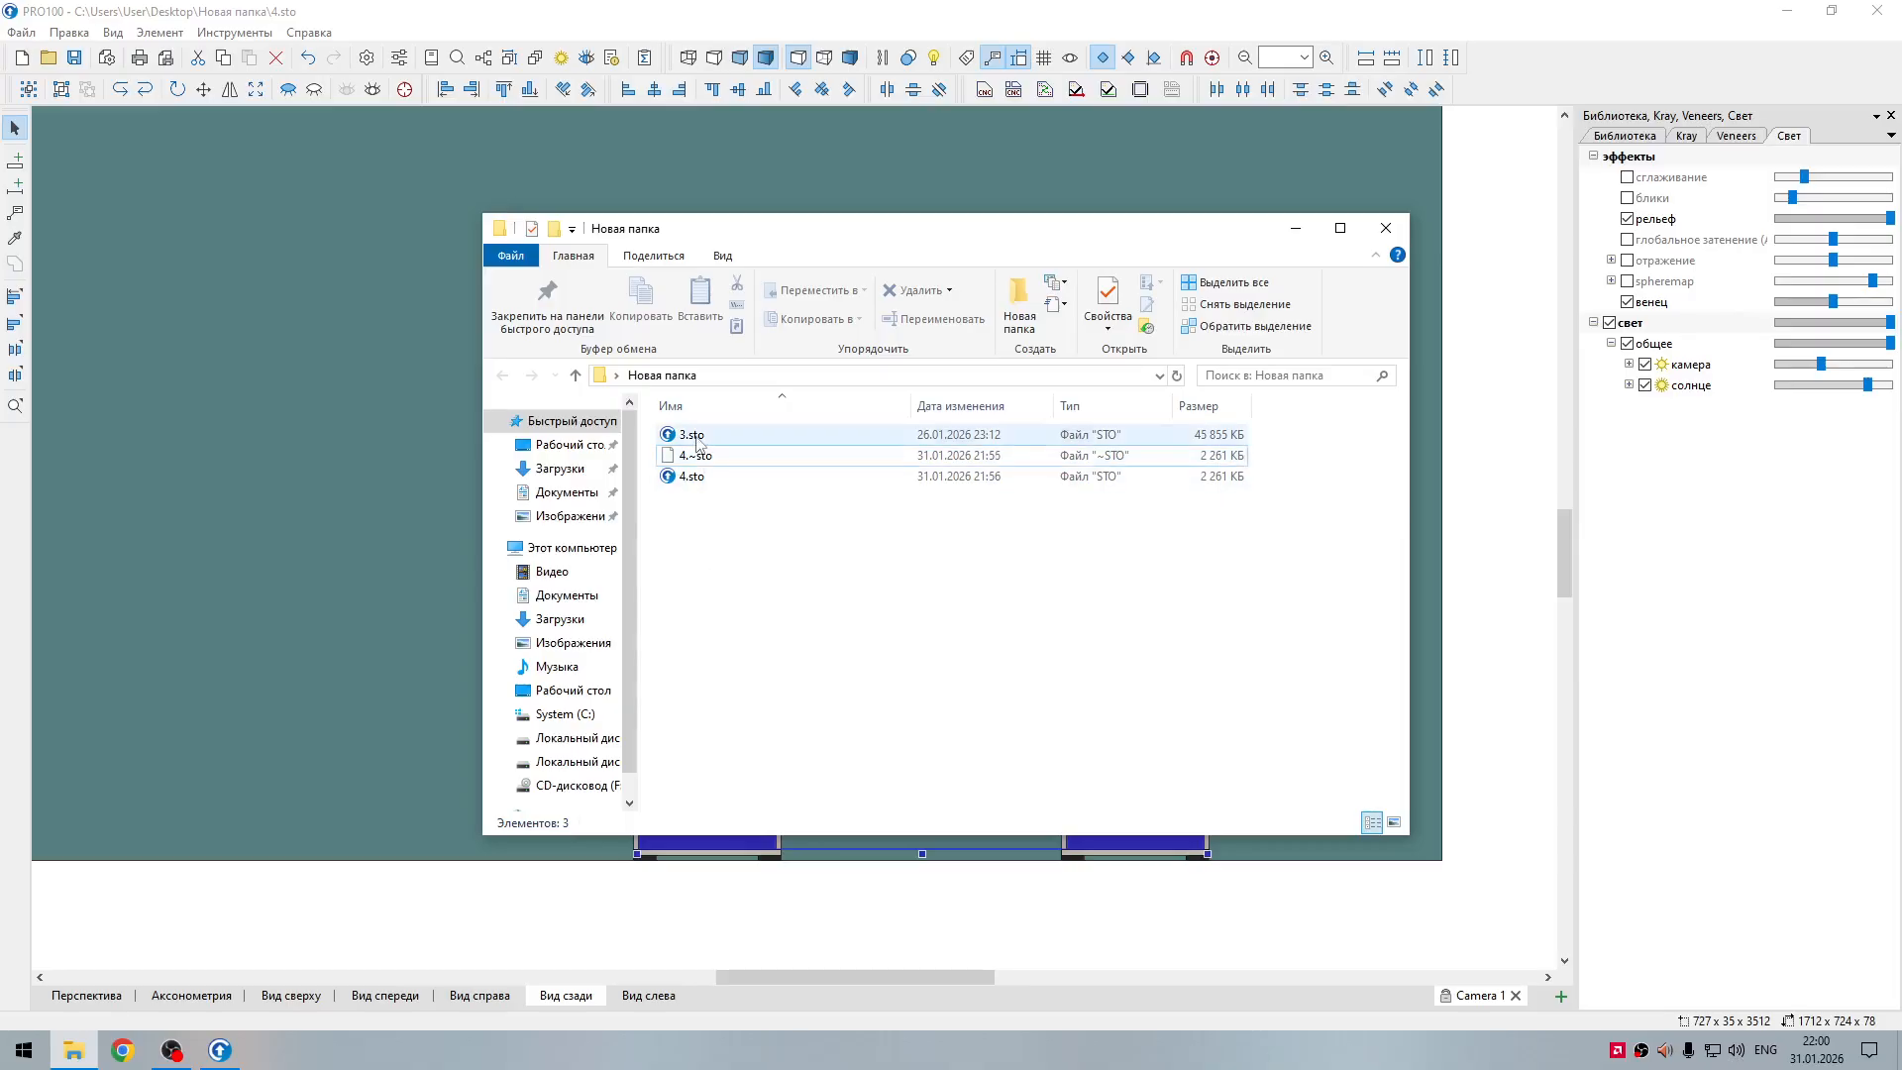
left_click(1293, 228)
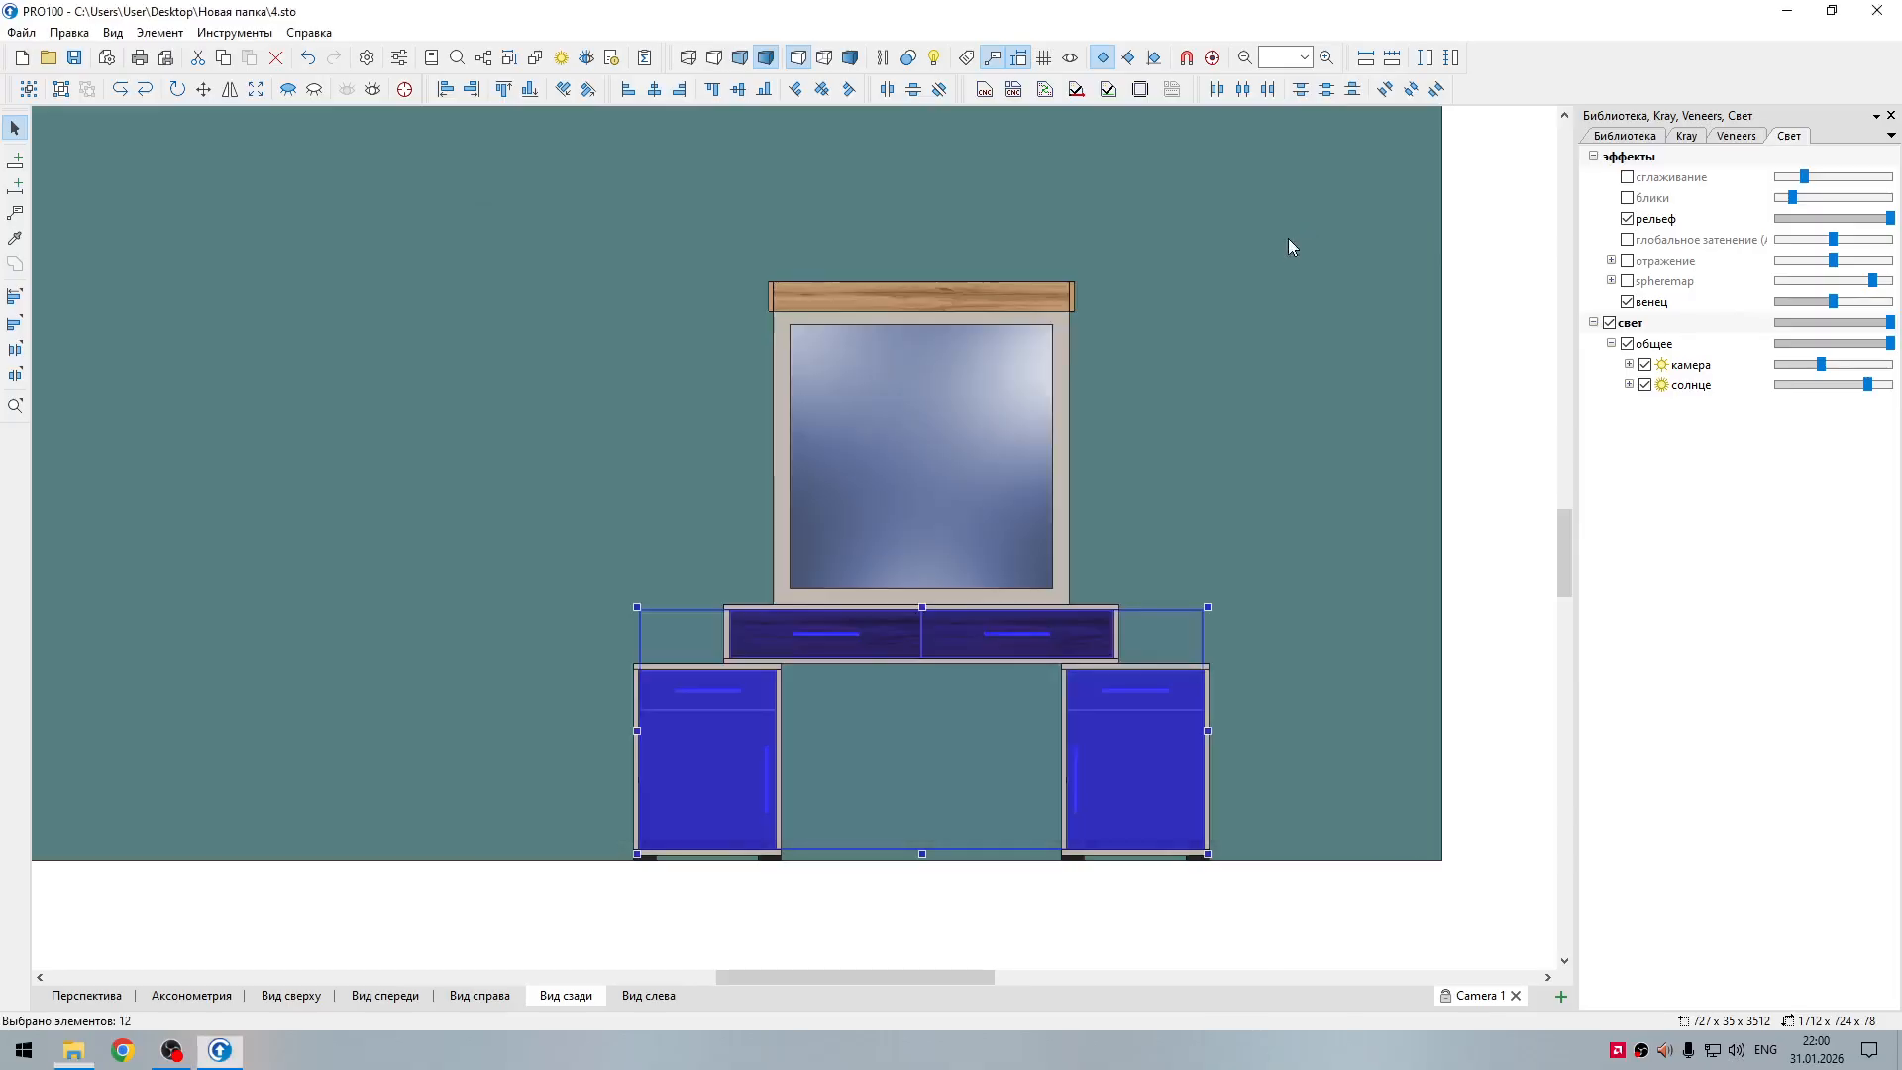
left_click(855, 826)
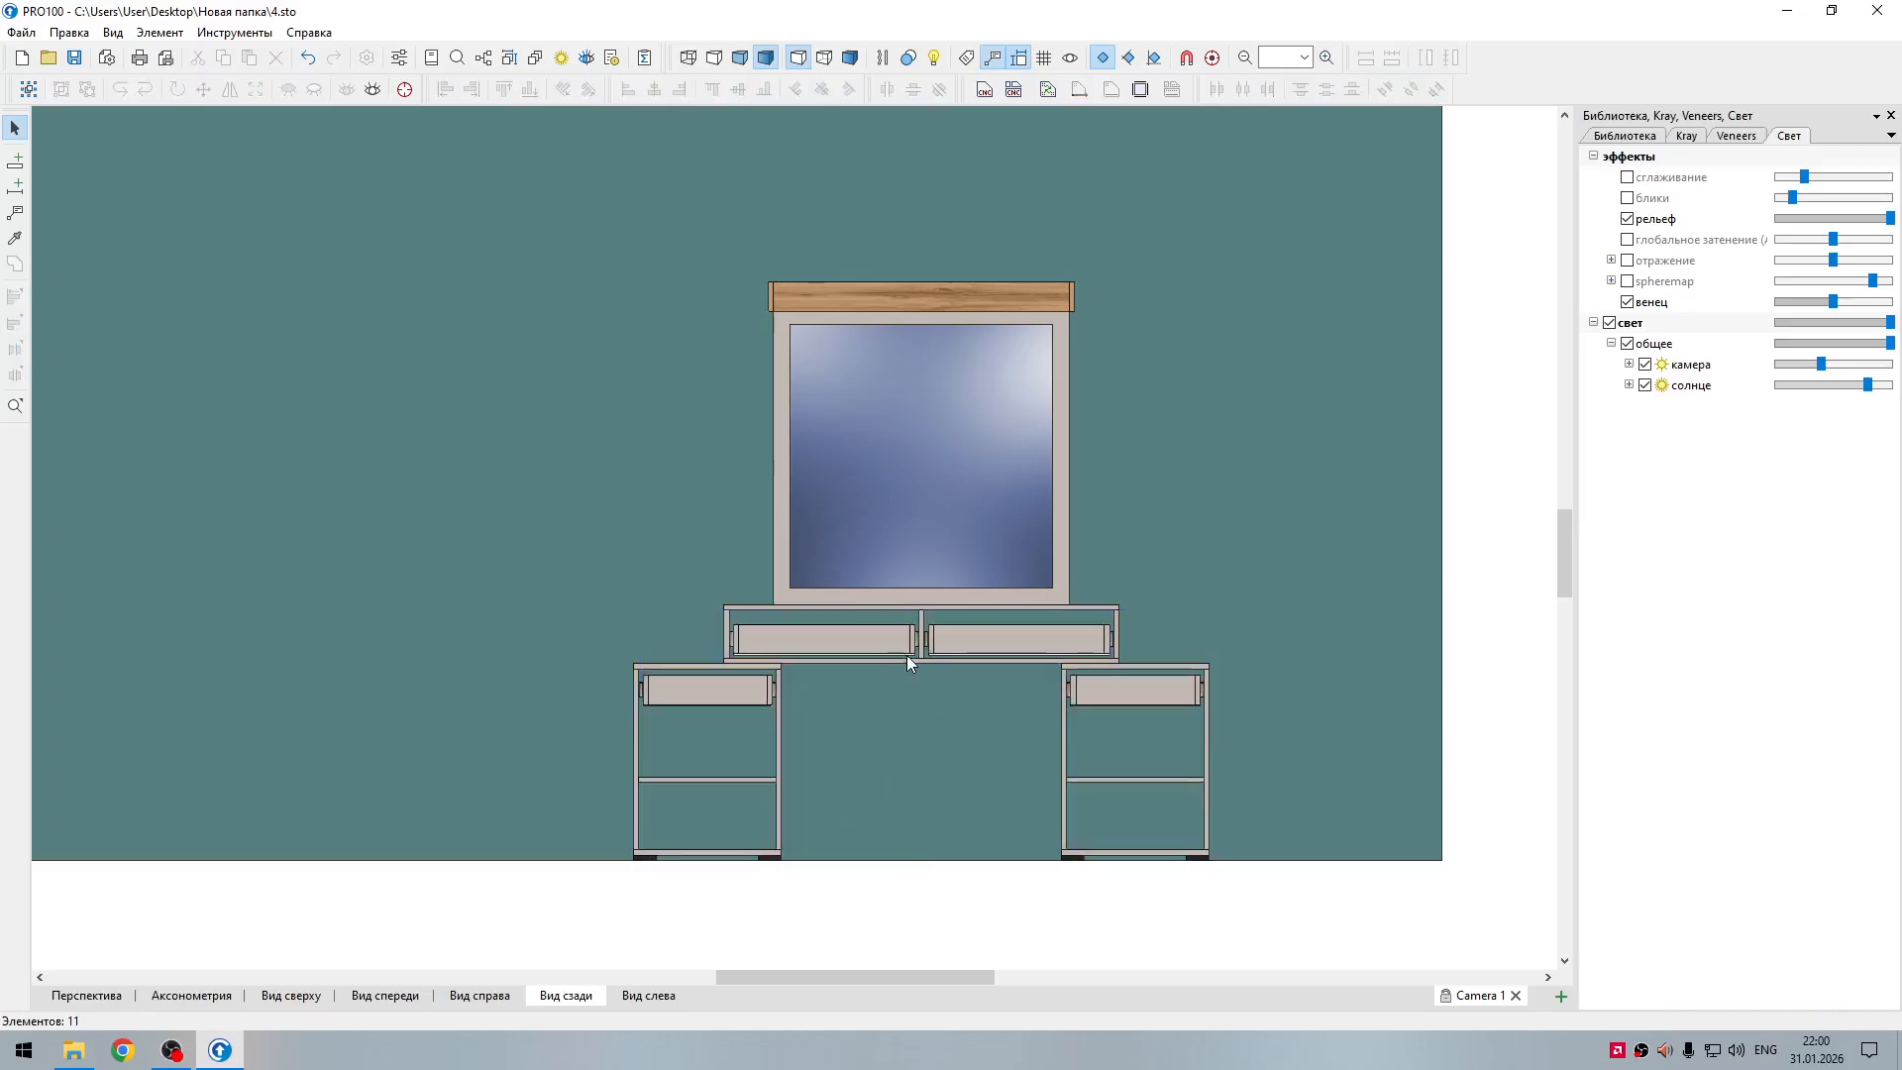
Step: Add width and height dimensions to the mirror glass and position them just inside its edges
left_click(930, 552)
left_click(1368, 59)
left_click(1426, 58)
left_click(1354, 343)
mouse_move(1008, 625)
left_mouse_down()
mouse_move(994, 554)
mouse_move(1060, 532)
mouse_move(1025, 587)
left_mouse_up()
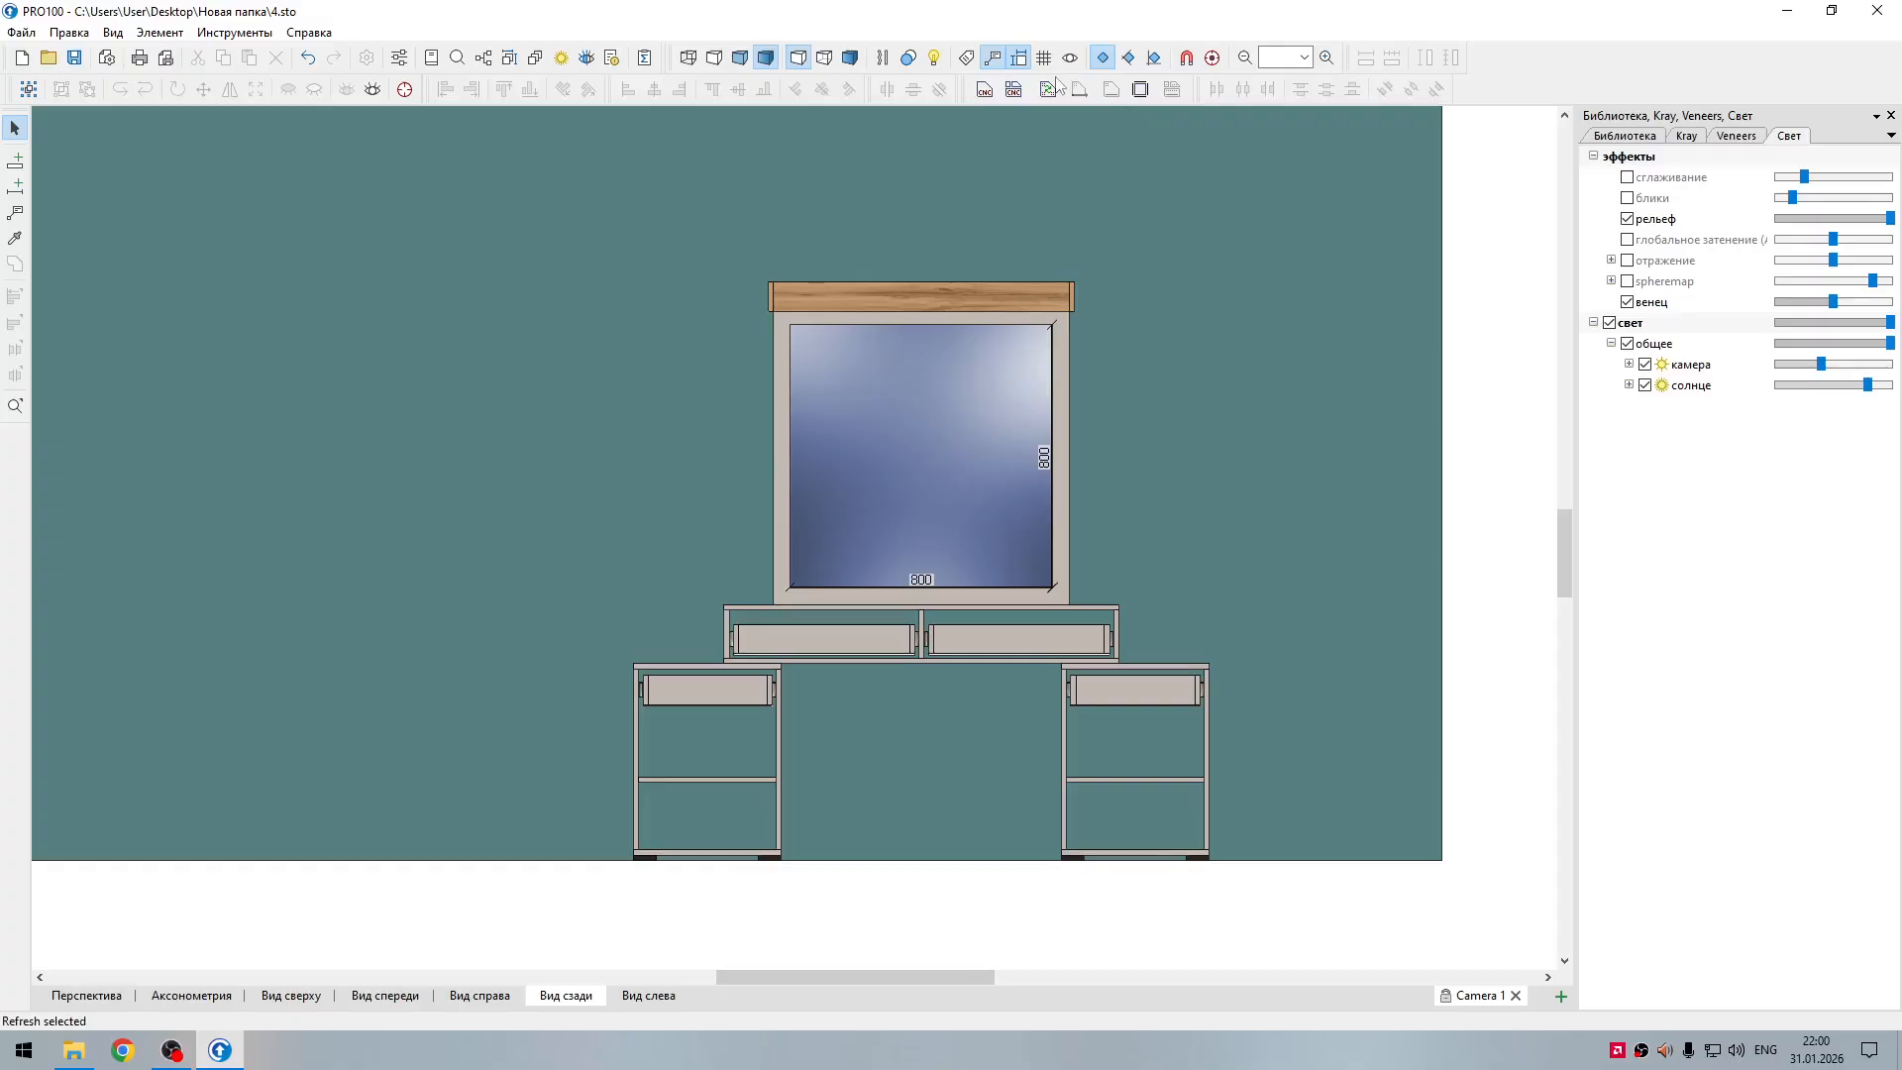
Step: Clear the aquamarine material from the wall in the room properties
double_click(1183, 252)
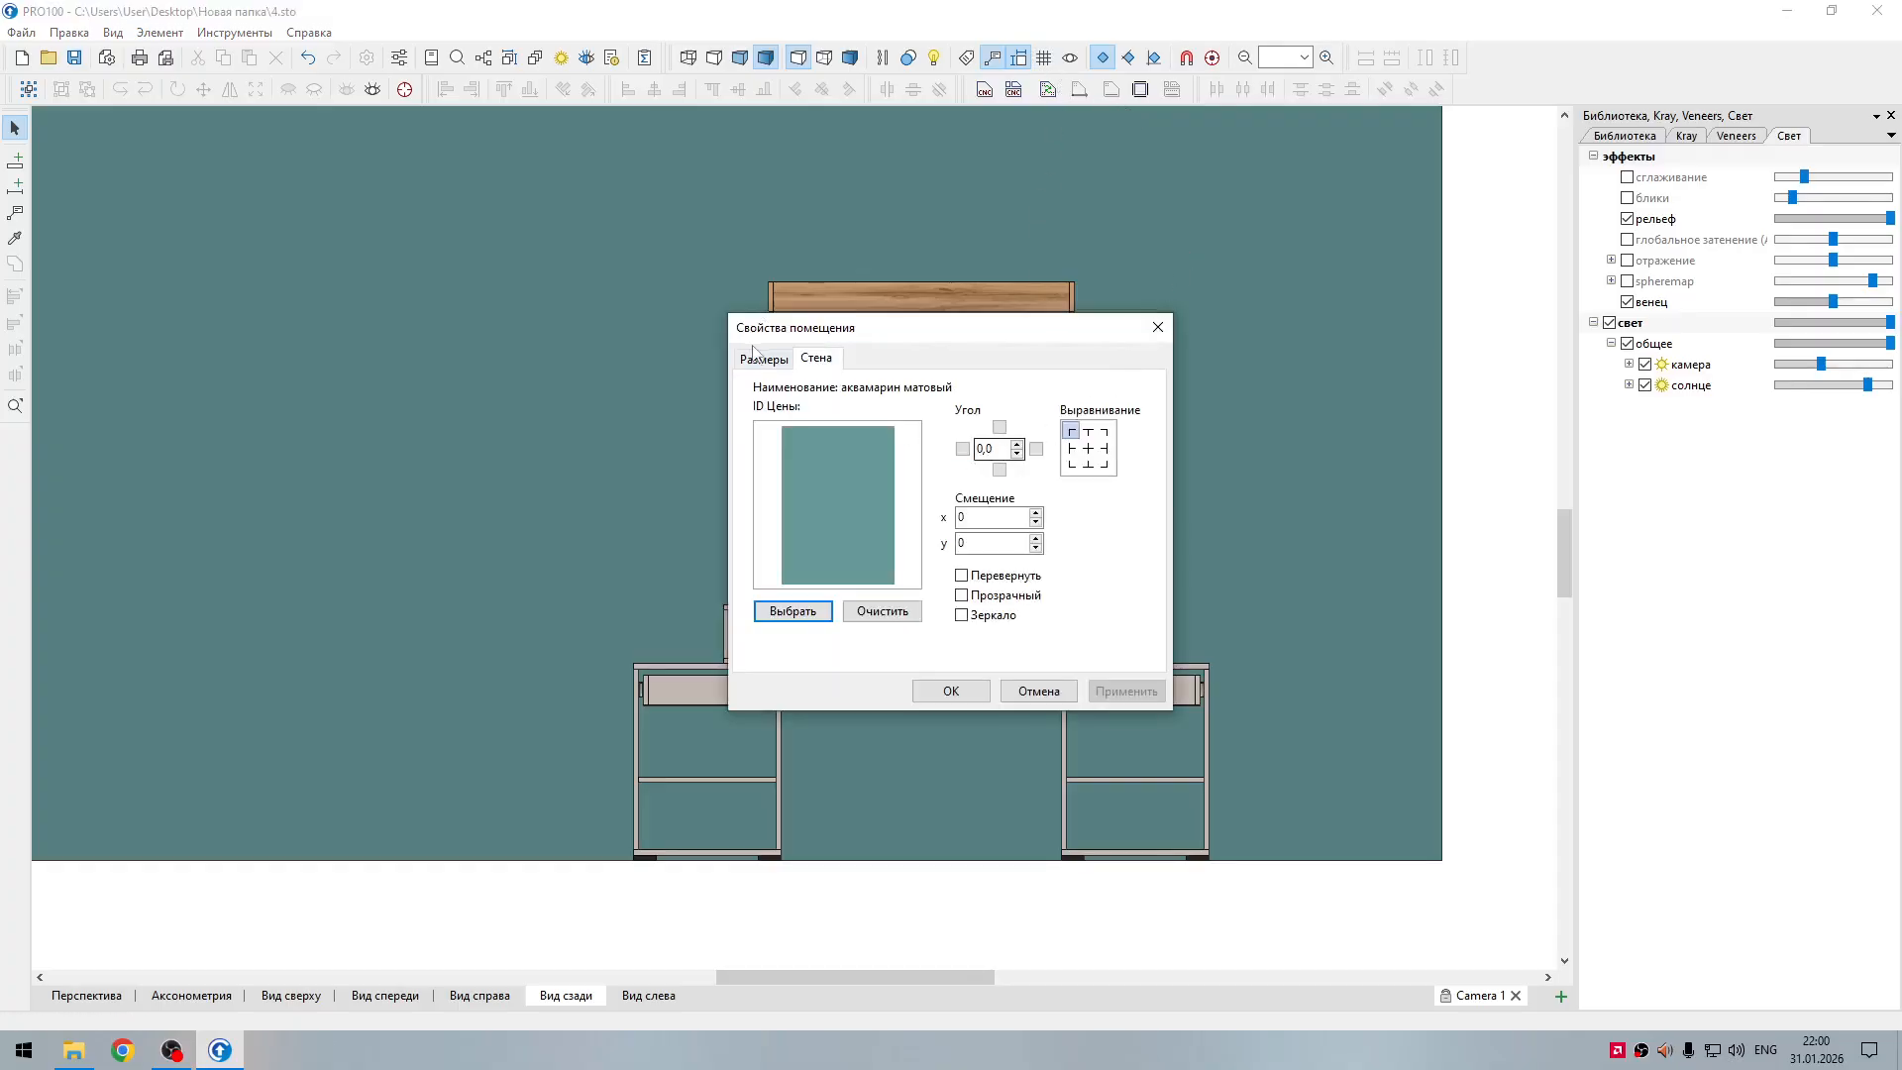
left_click(883, 610)
left_click(951, 691)
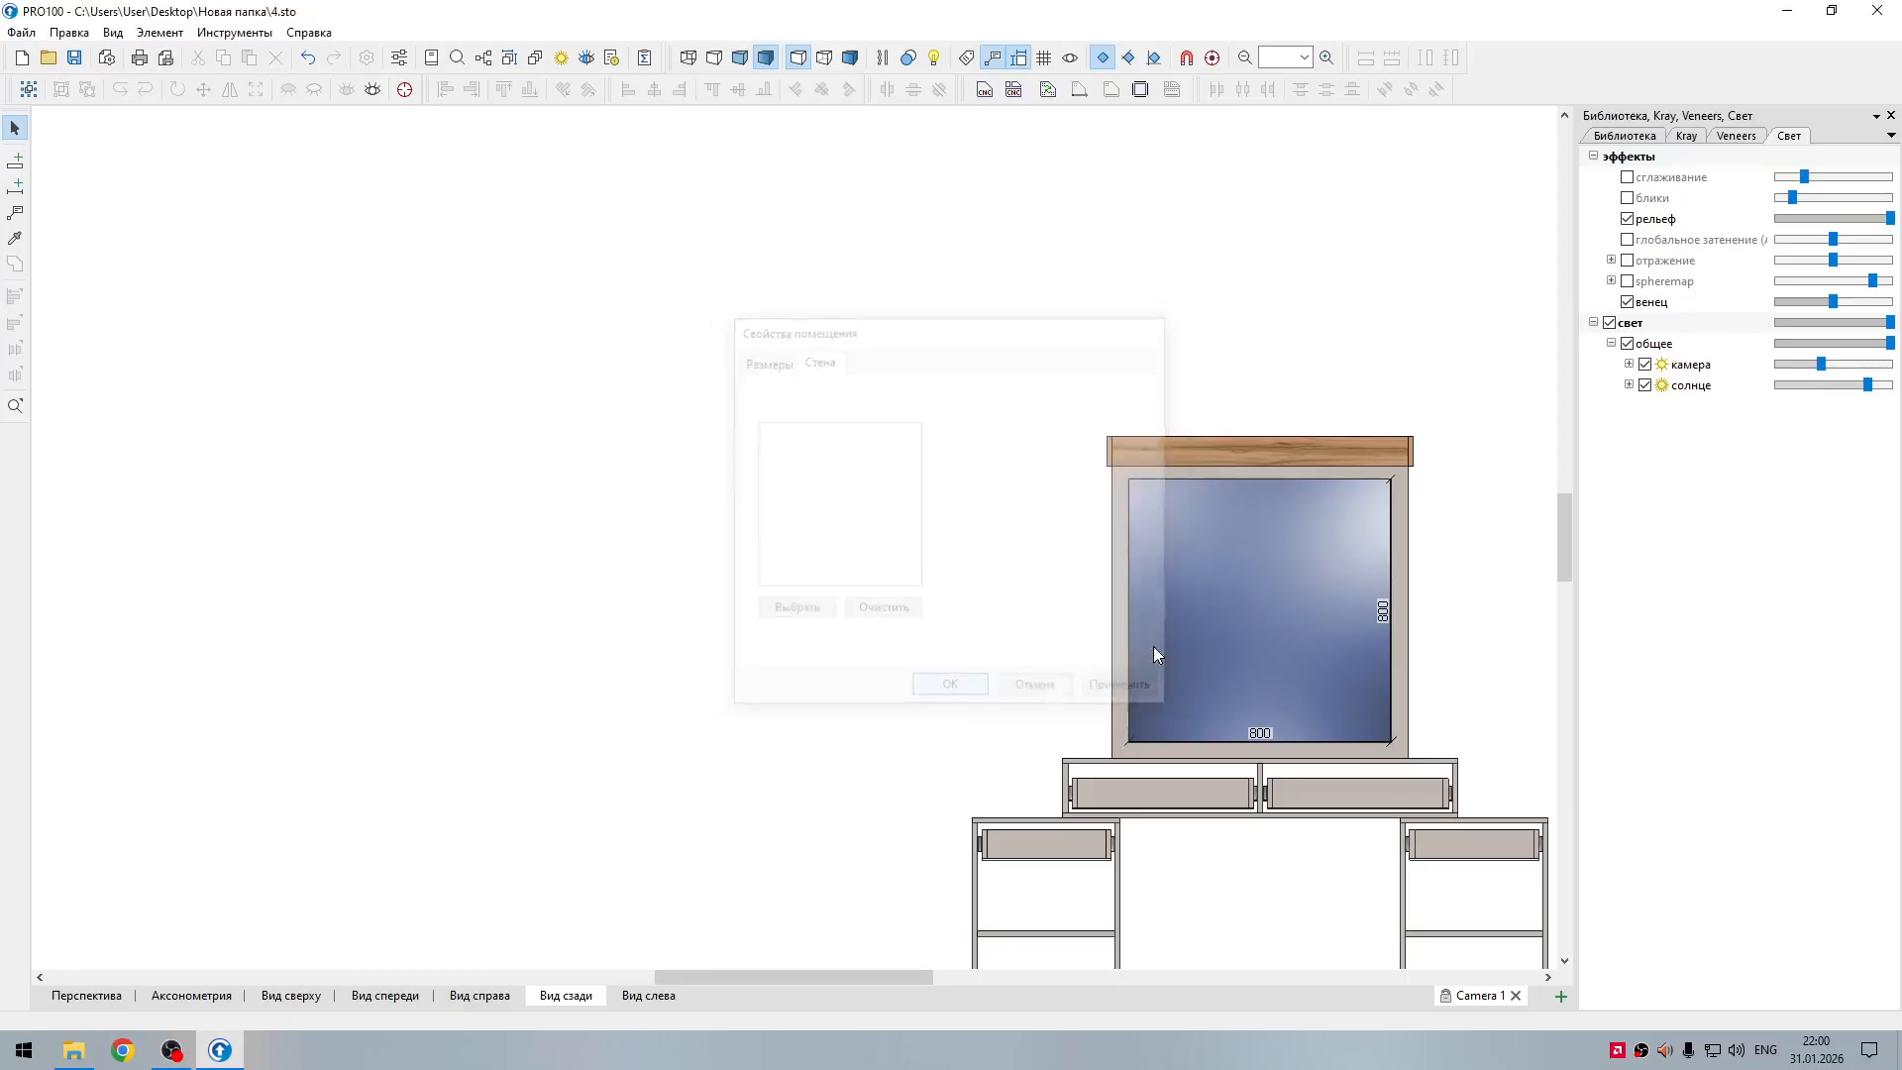
middle_click_drag(958, 612, 713, 412)
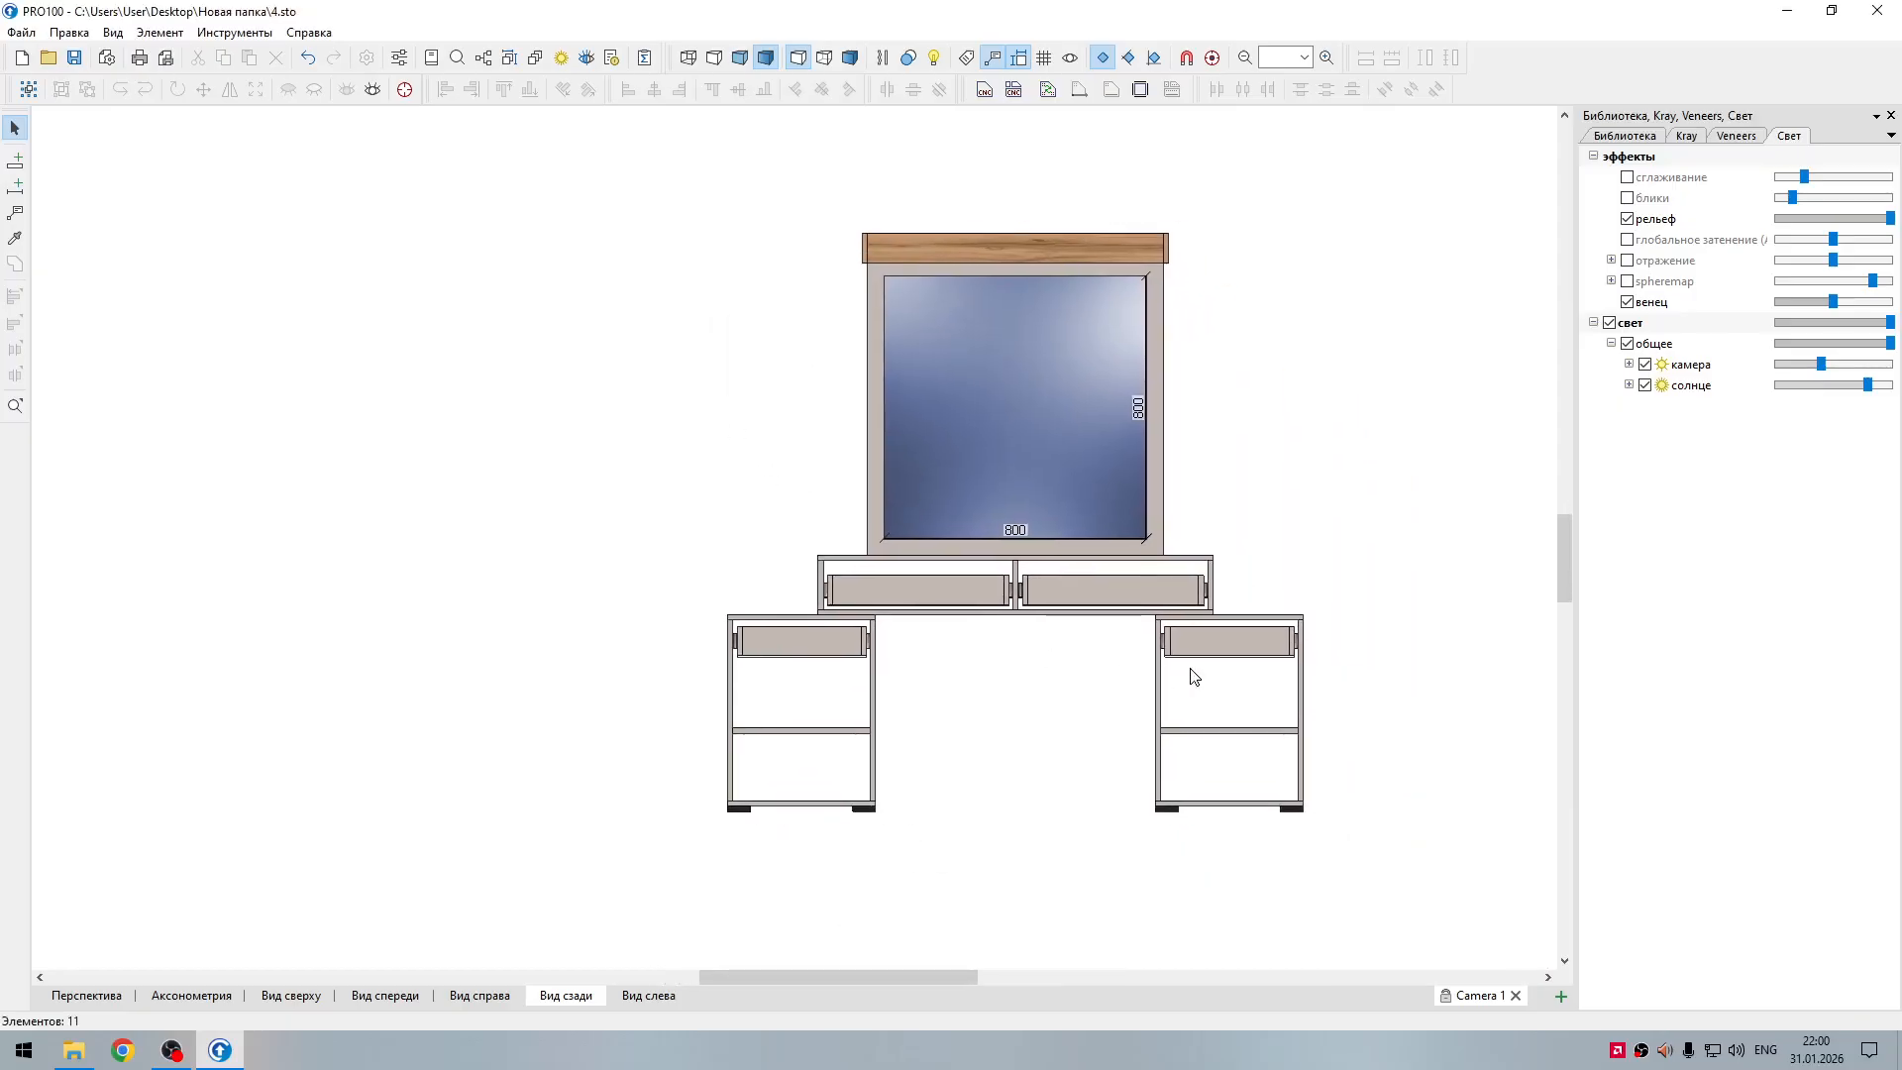
Step: Dimension the mirror back panel's width and height, placing the width above the cornice and the height to the right of the mirror
scroll(1096, 620, "up", 1)
left_click(1176, 525)
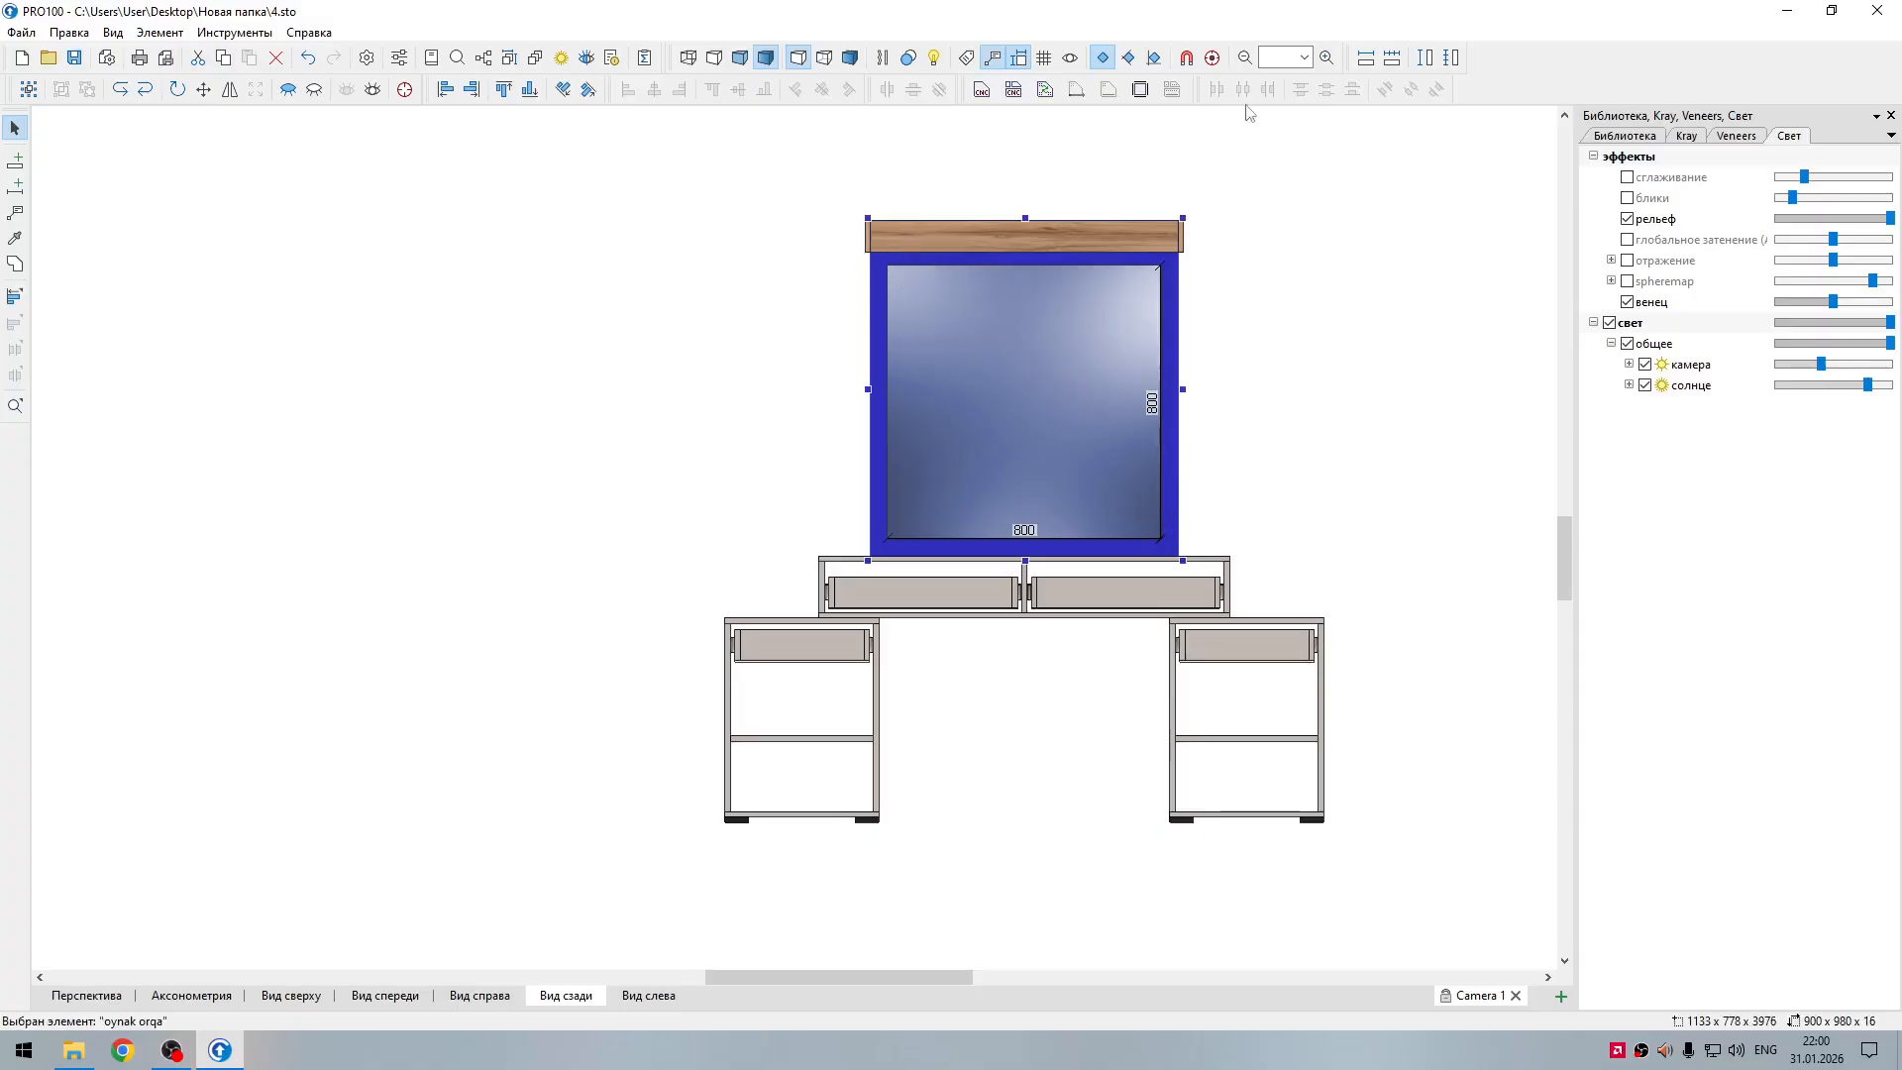
left_click(1394, 59)
left_click(1392, 58)
left_click(1092, 615)
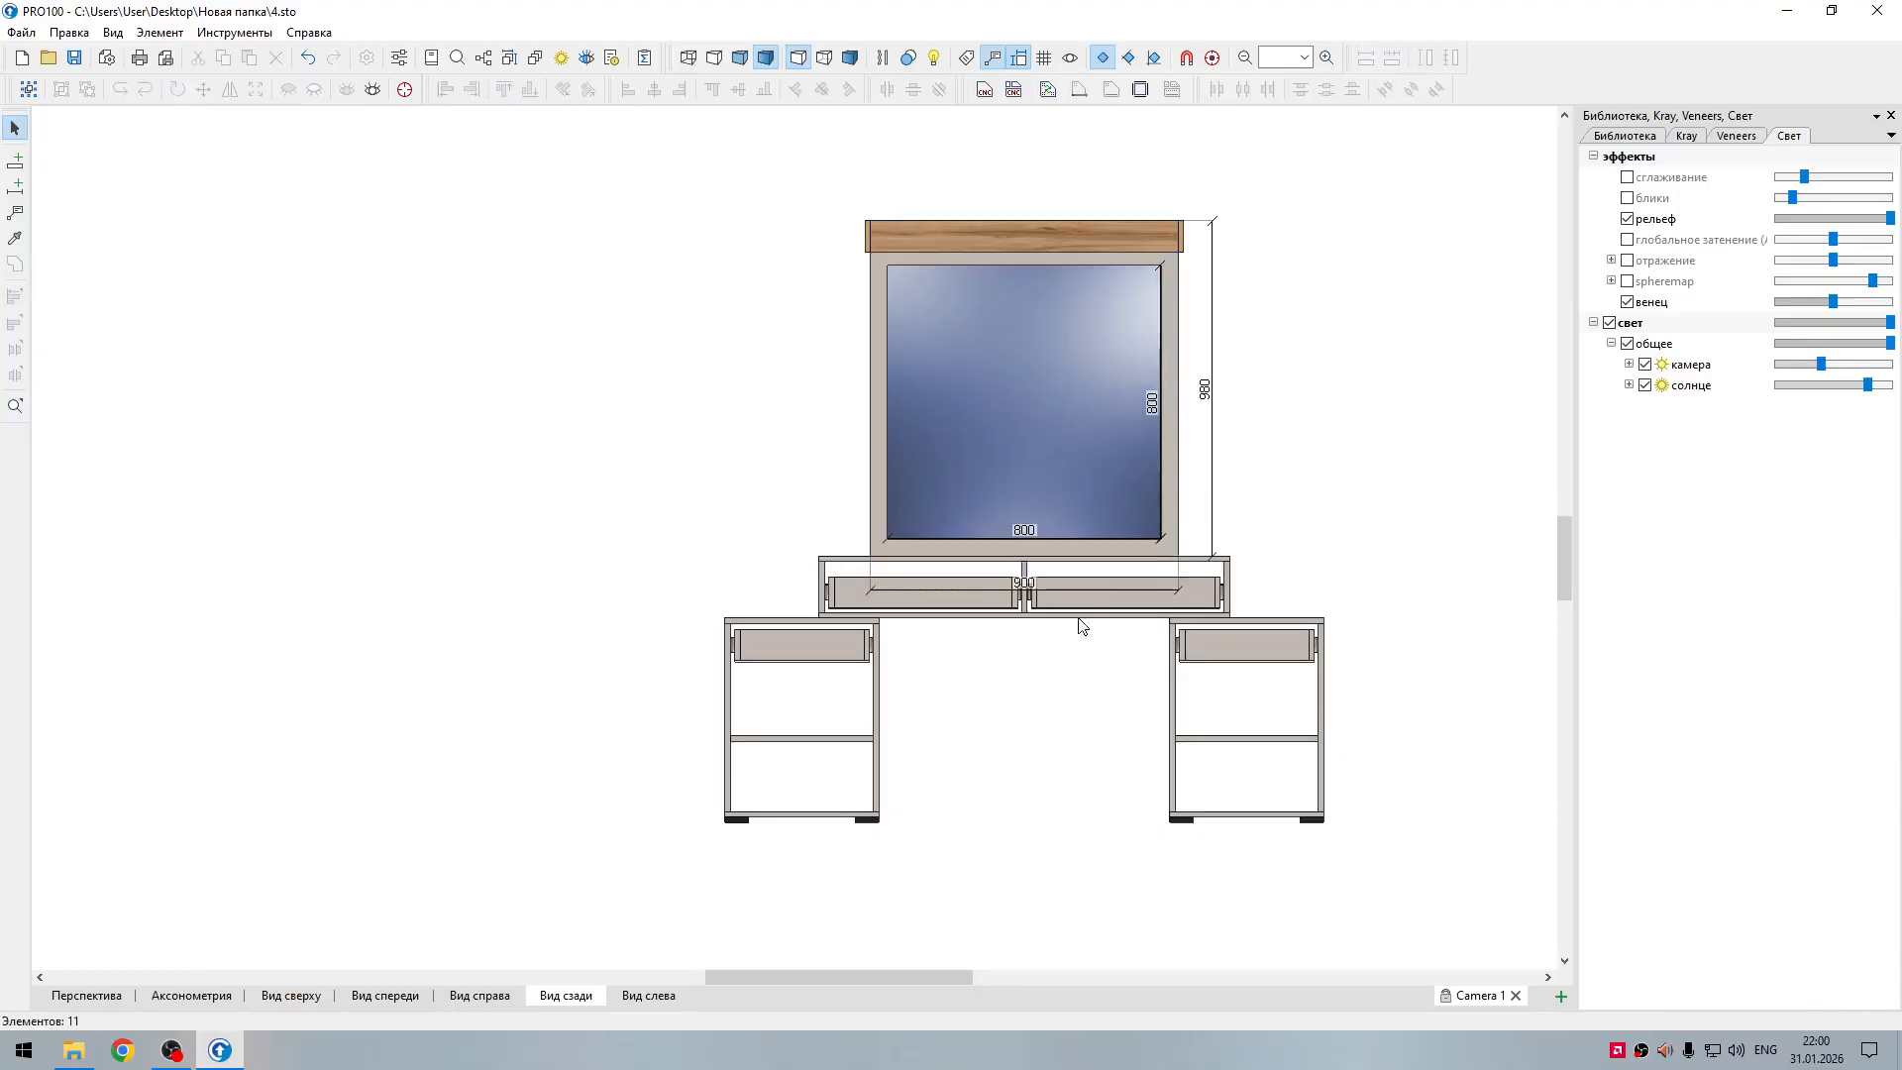
left_click_drag(1088, 588, 1106, 202)
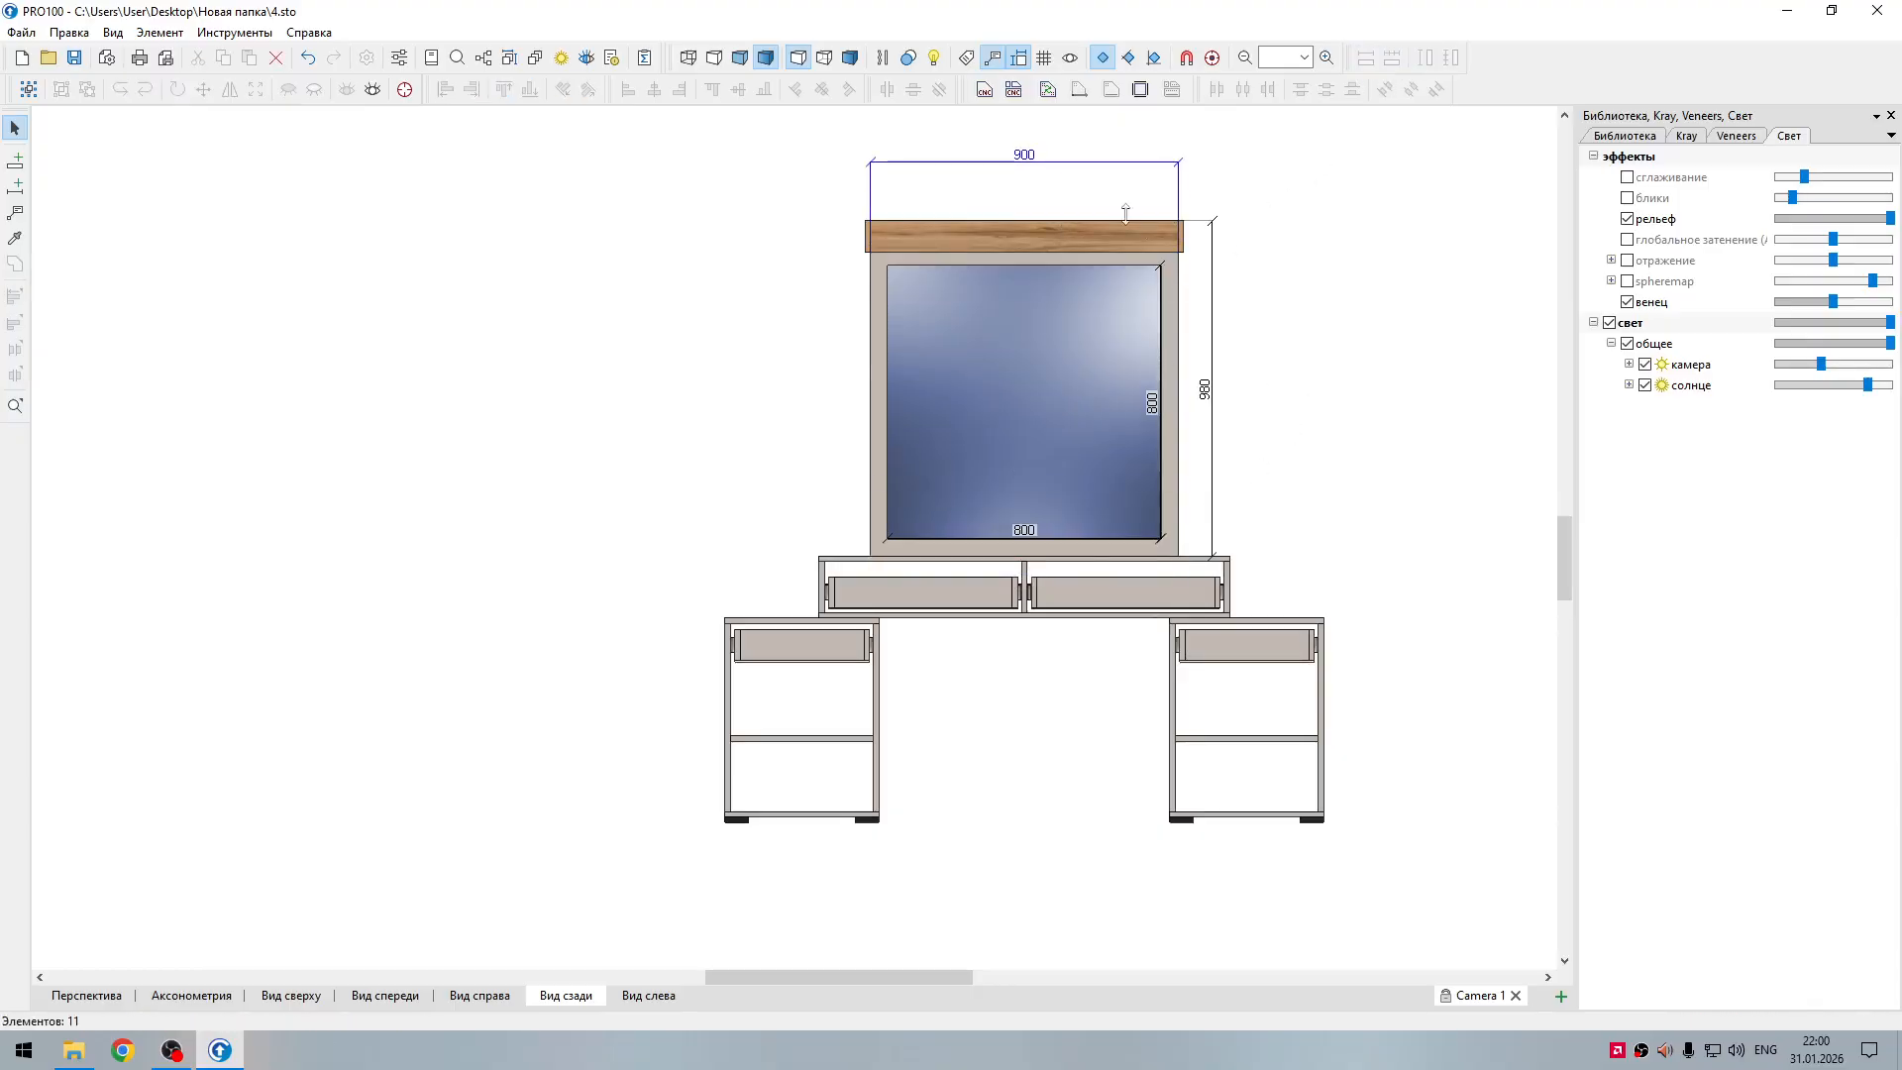
left_click_drag(1207, 278, 1312, 259)
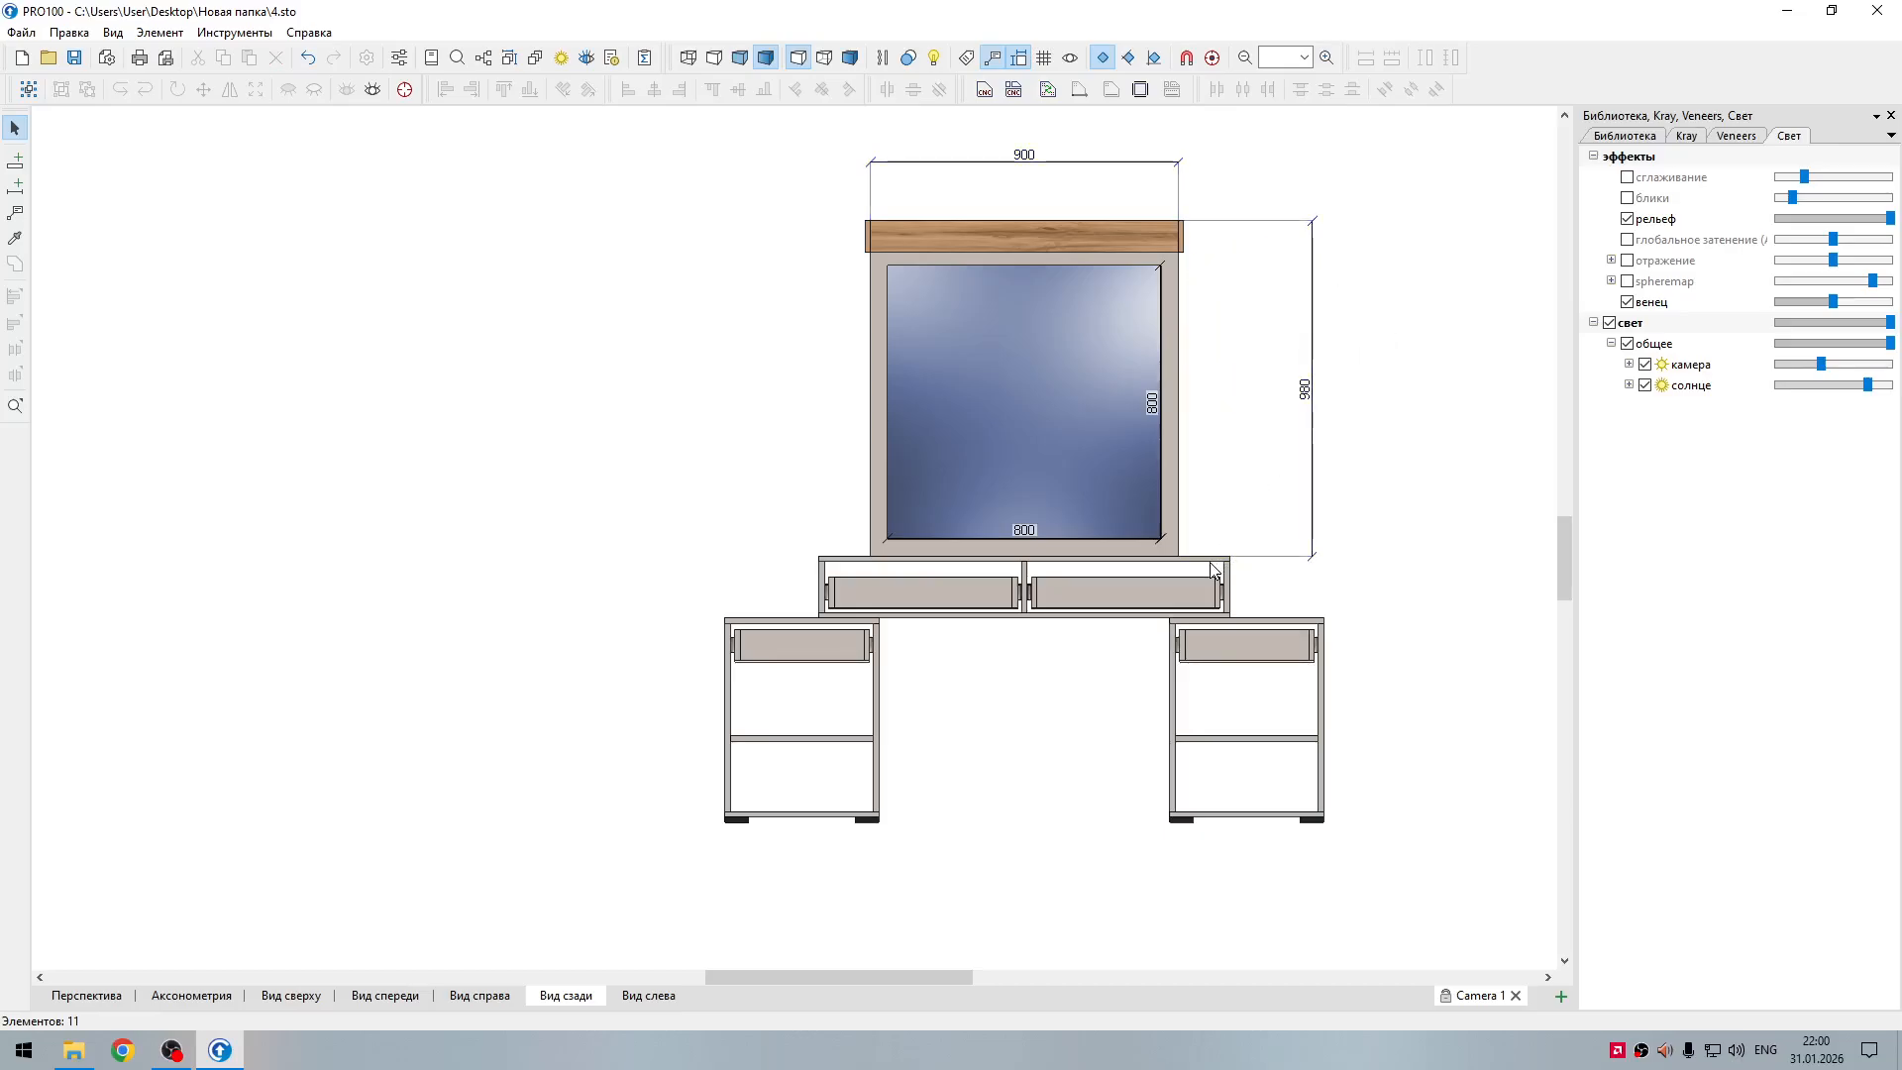
Step: Dimension the width of the dressing table's top panel and place the dimension line along its upper edge
left_click(902, 568)
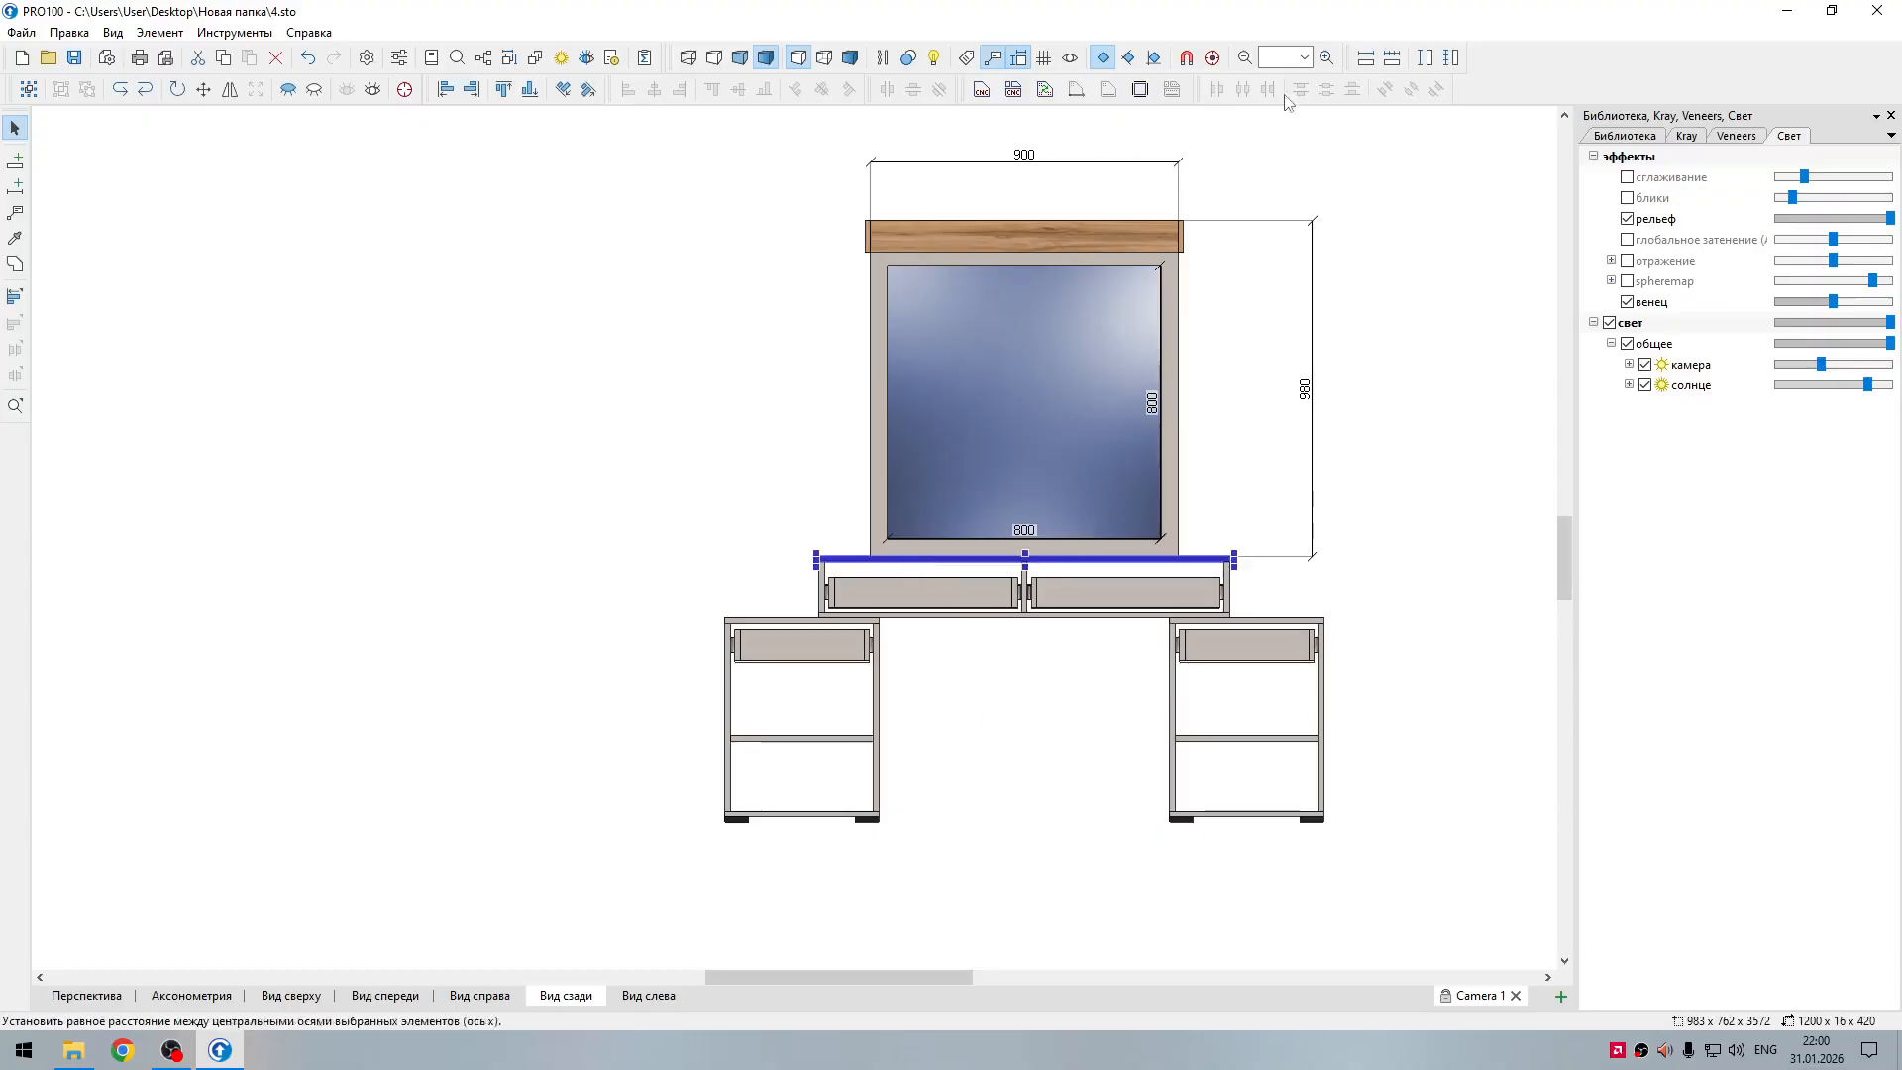
left_click(1366, 61)
left_click(1413, 359)
left_click_drag(1140, 593, 1116, 558)
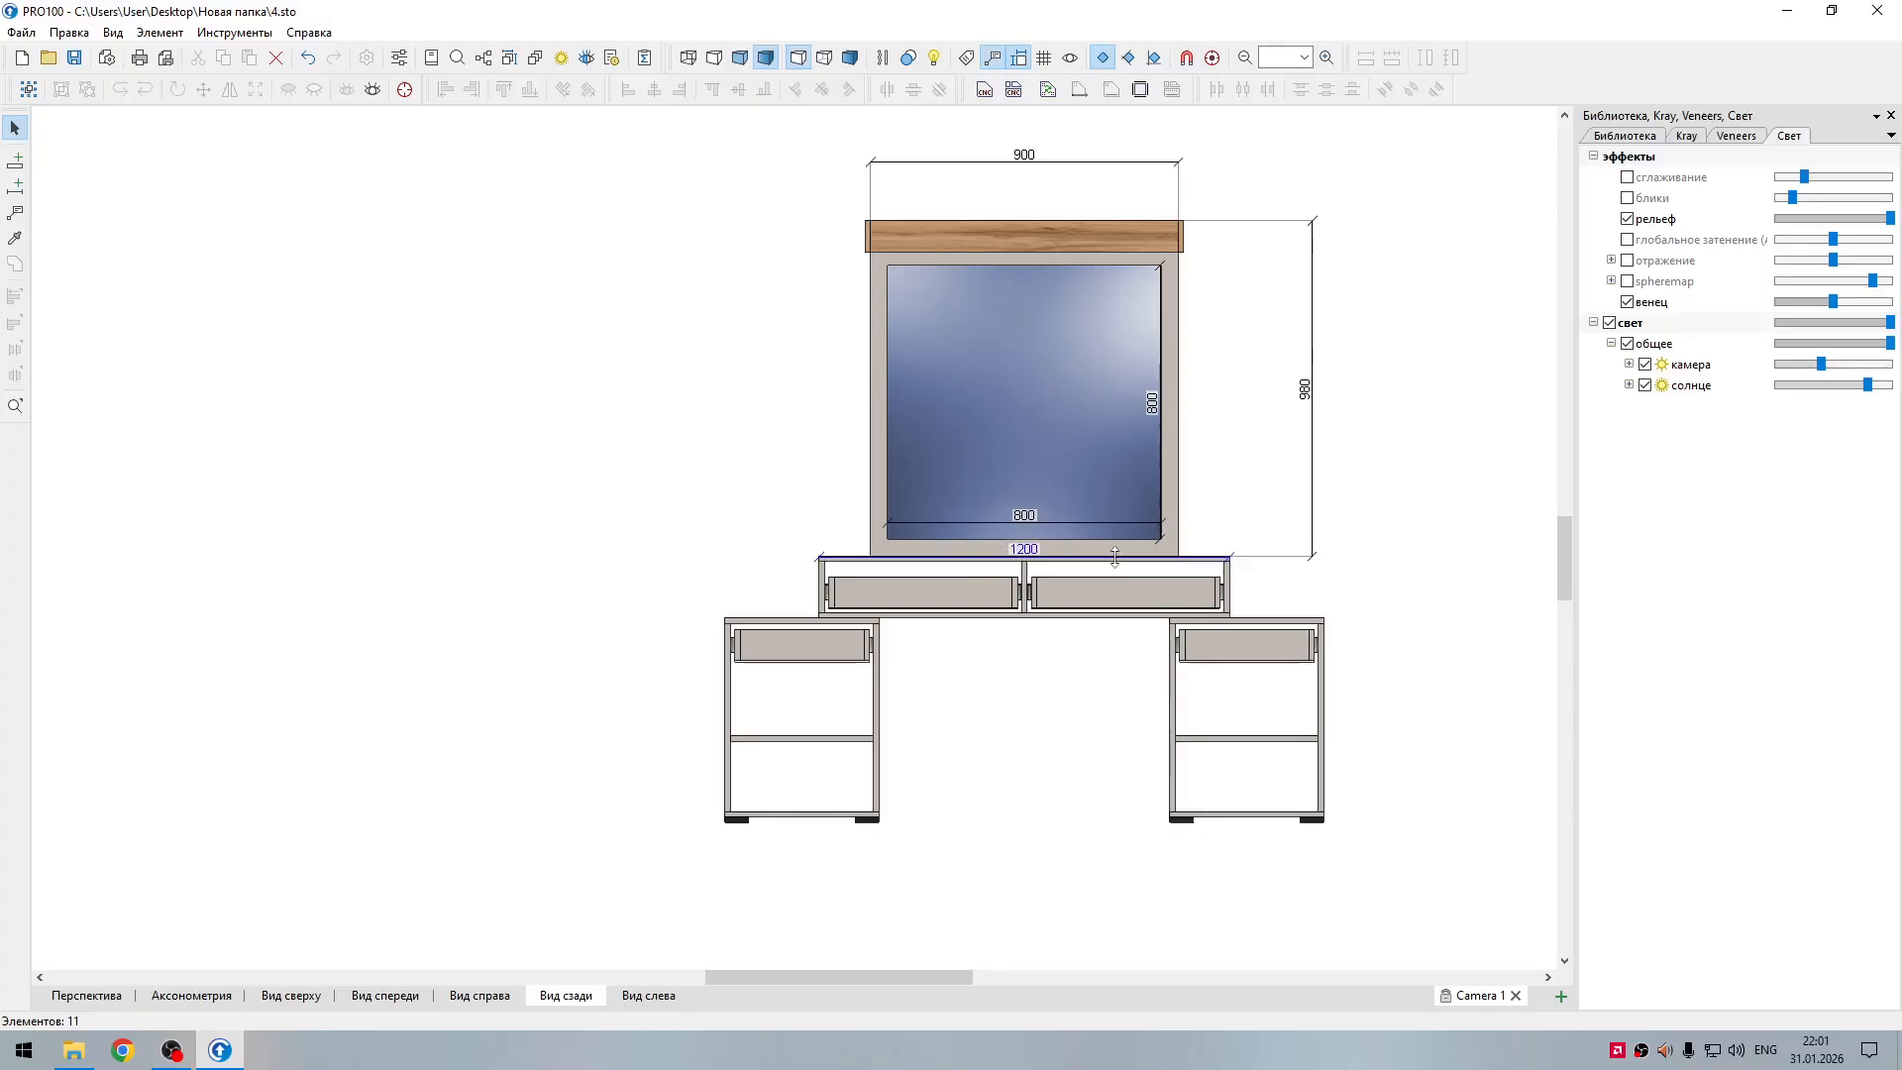
left_click(1311, 592)
Step: Dimension the height of the central drawer unit's left side panel and place it to the left of the unit
left_click(824, 590)
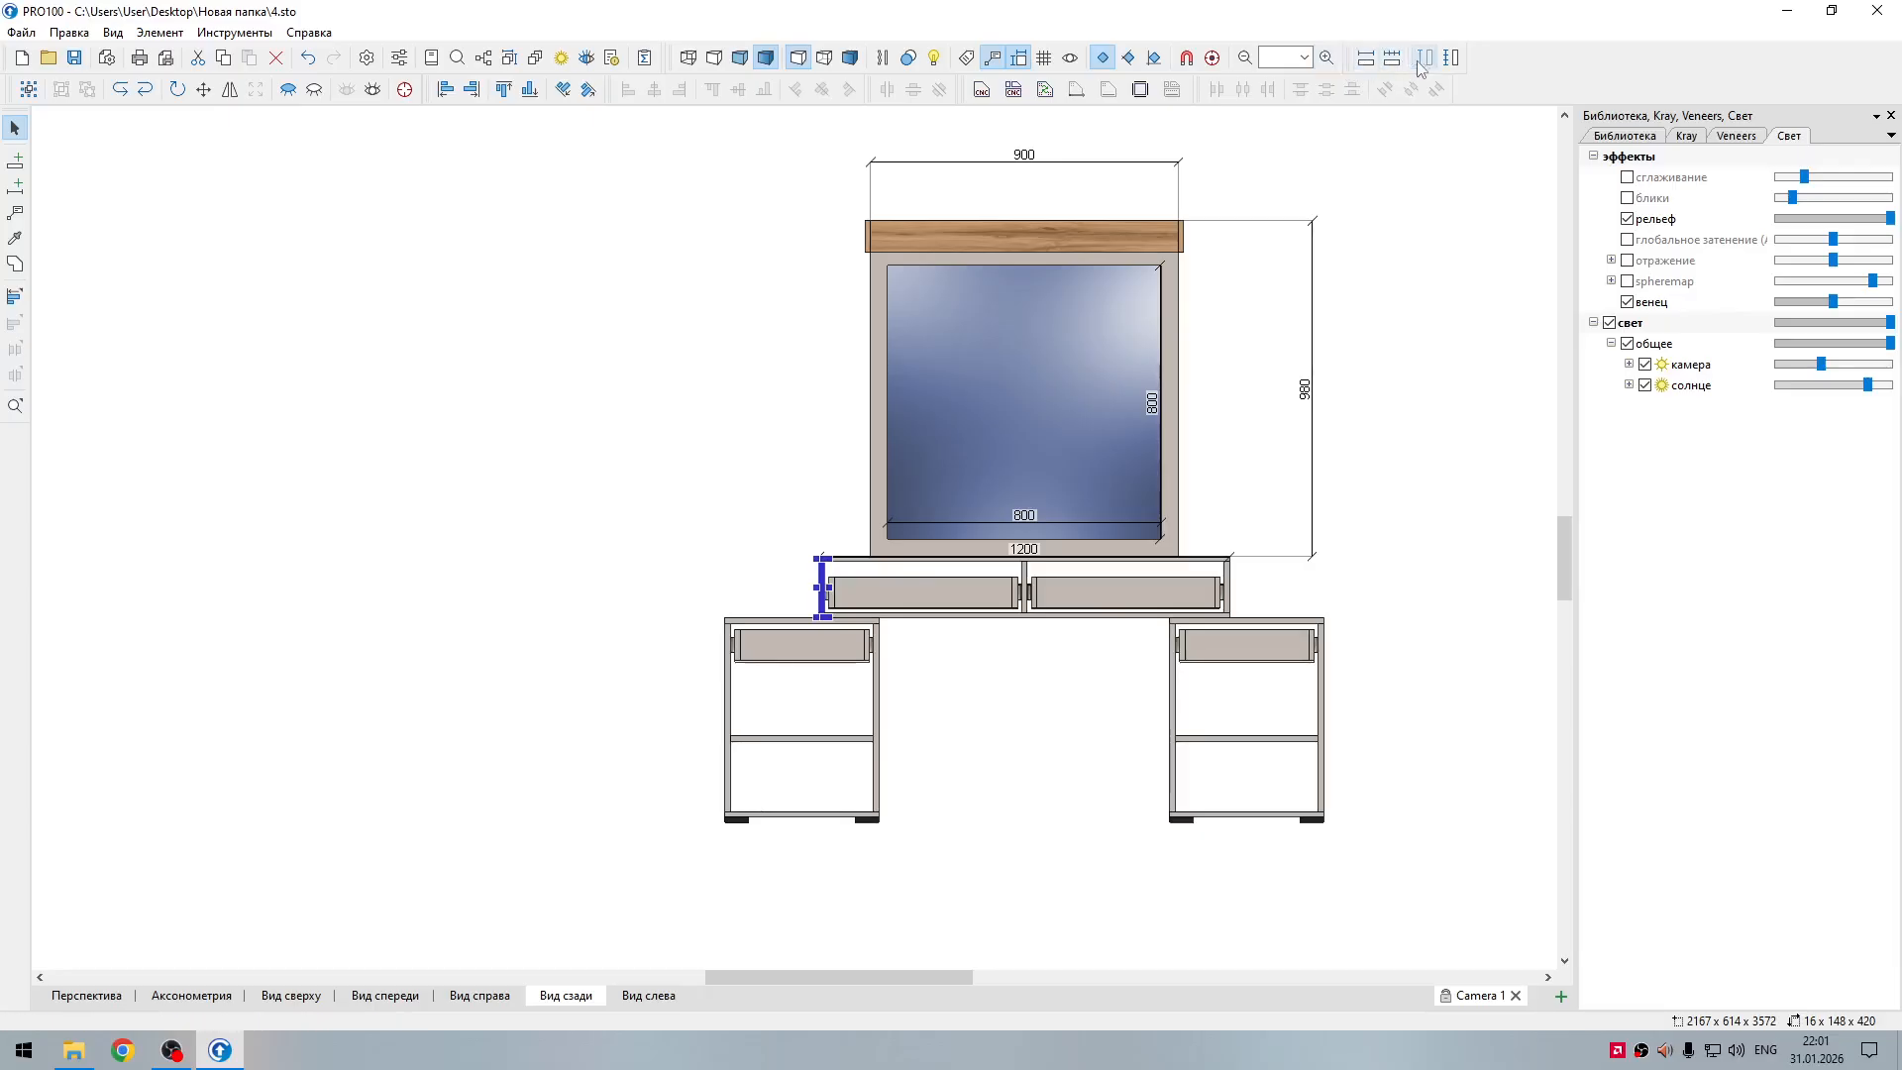
left_click_drag(860, 593, 775, 584)
left_click(778, 518)
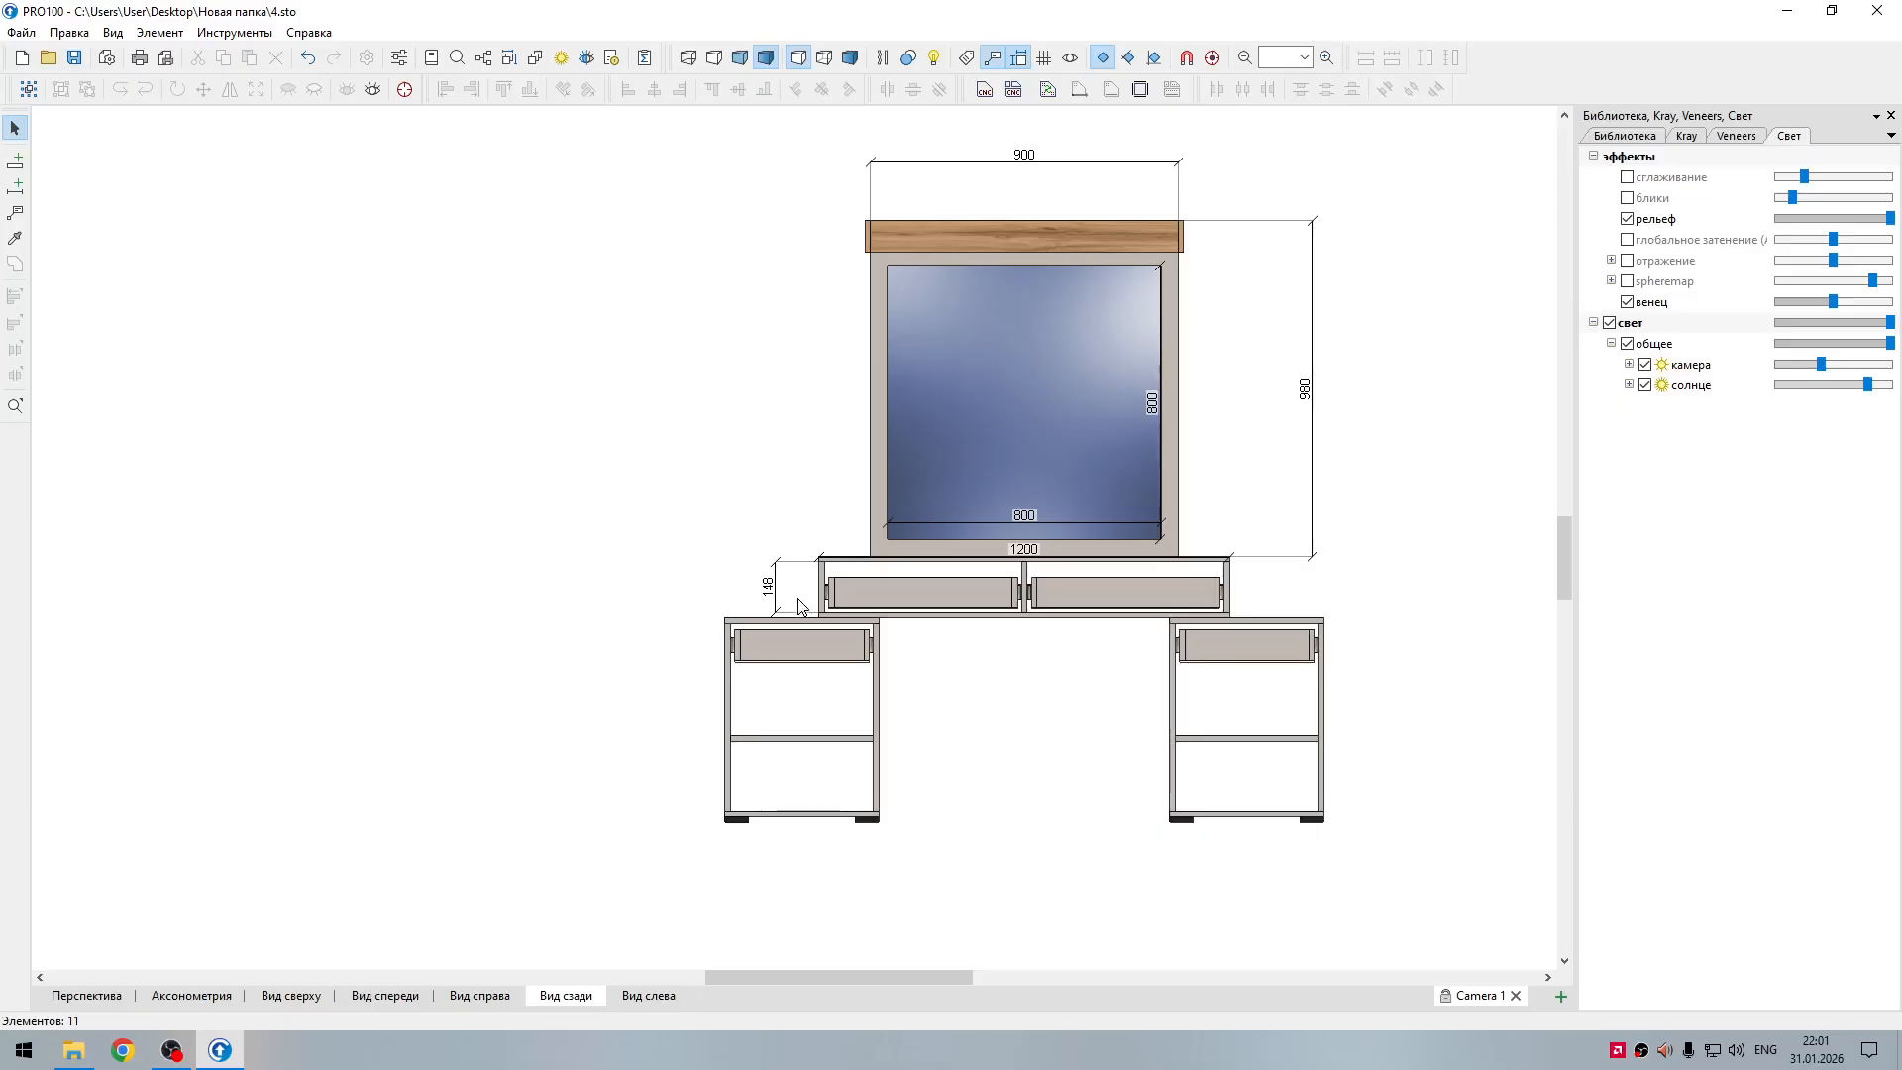
Step: Dimension the height of the left pedestal's outer side panel and place the line well to its left
left_click(730, 723)
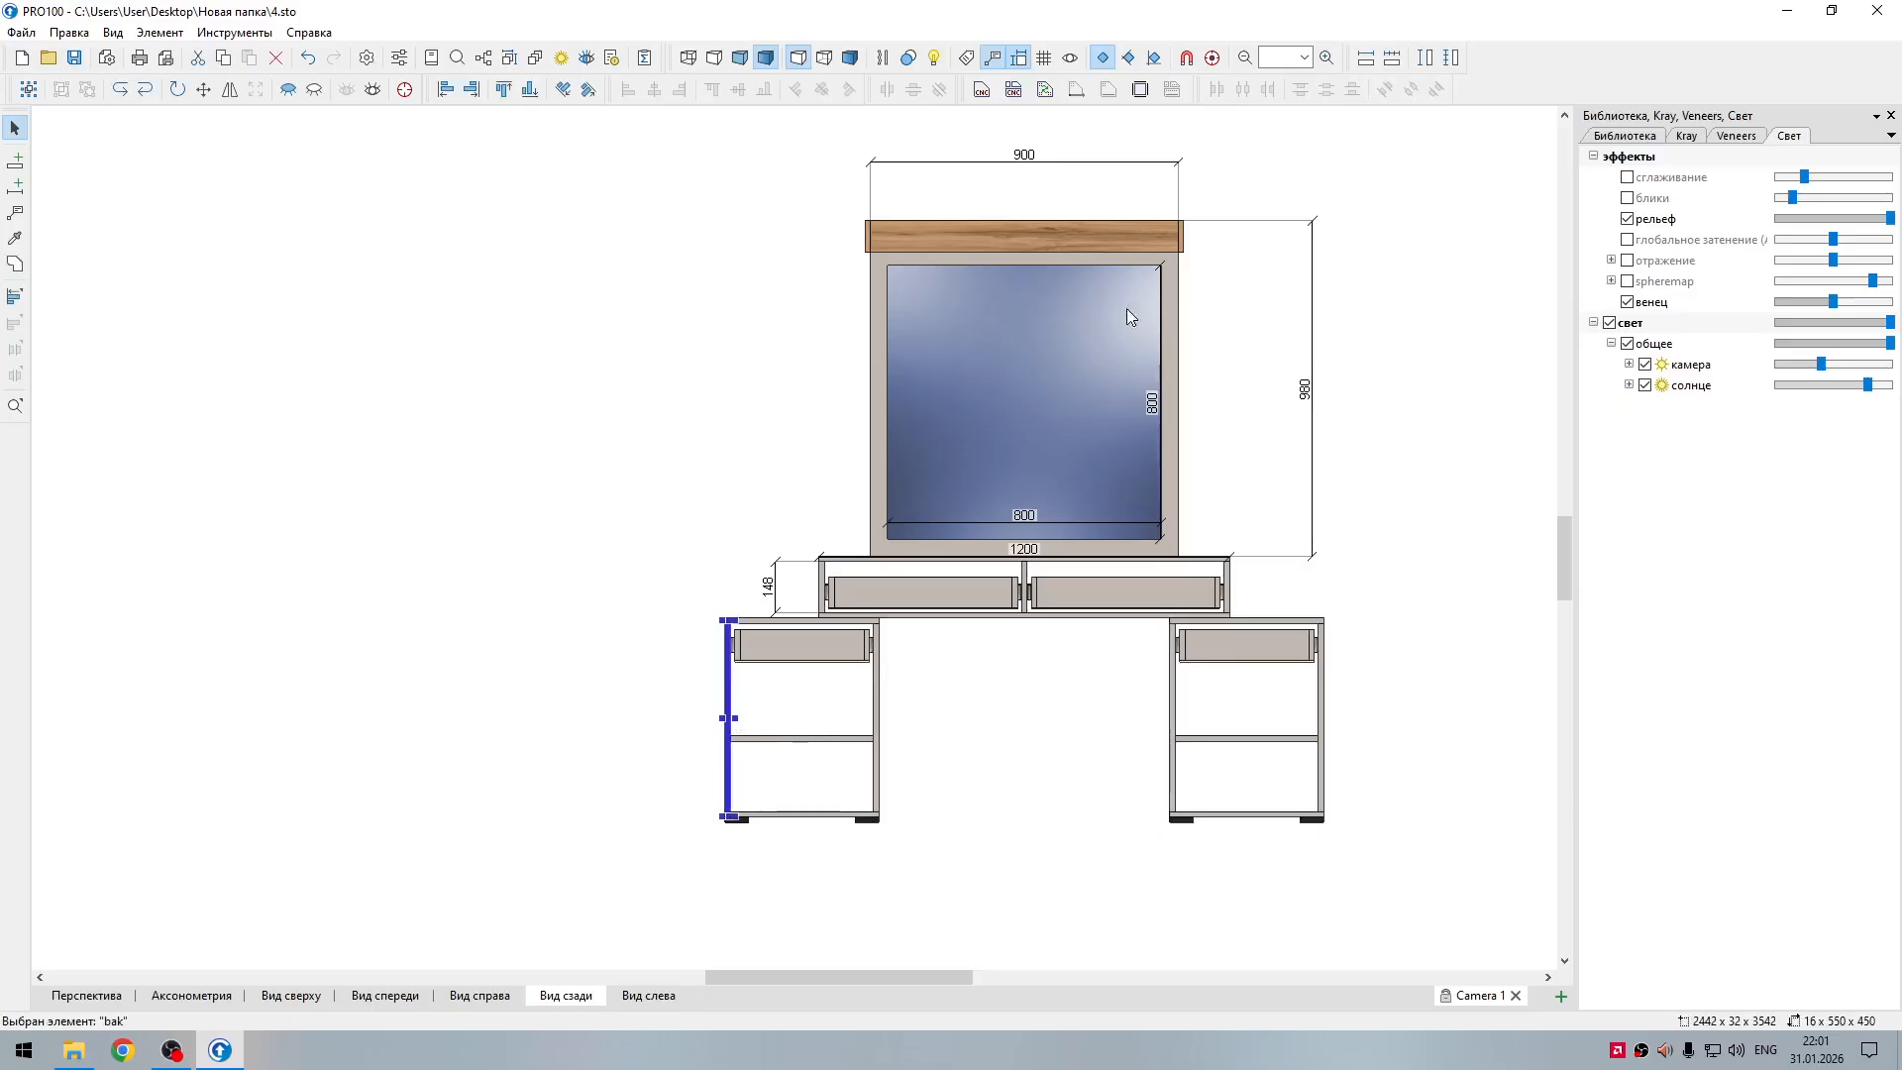
left_click(1425, 58)
left_click_drag(763, 783, 639, 783)
left_click(835, 841)
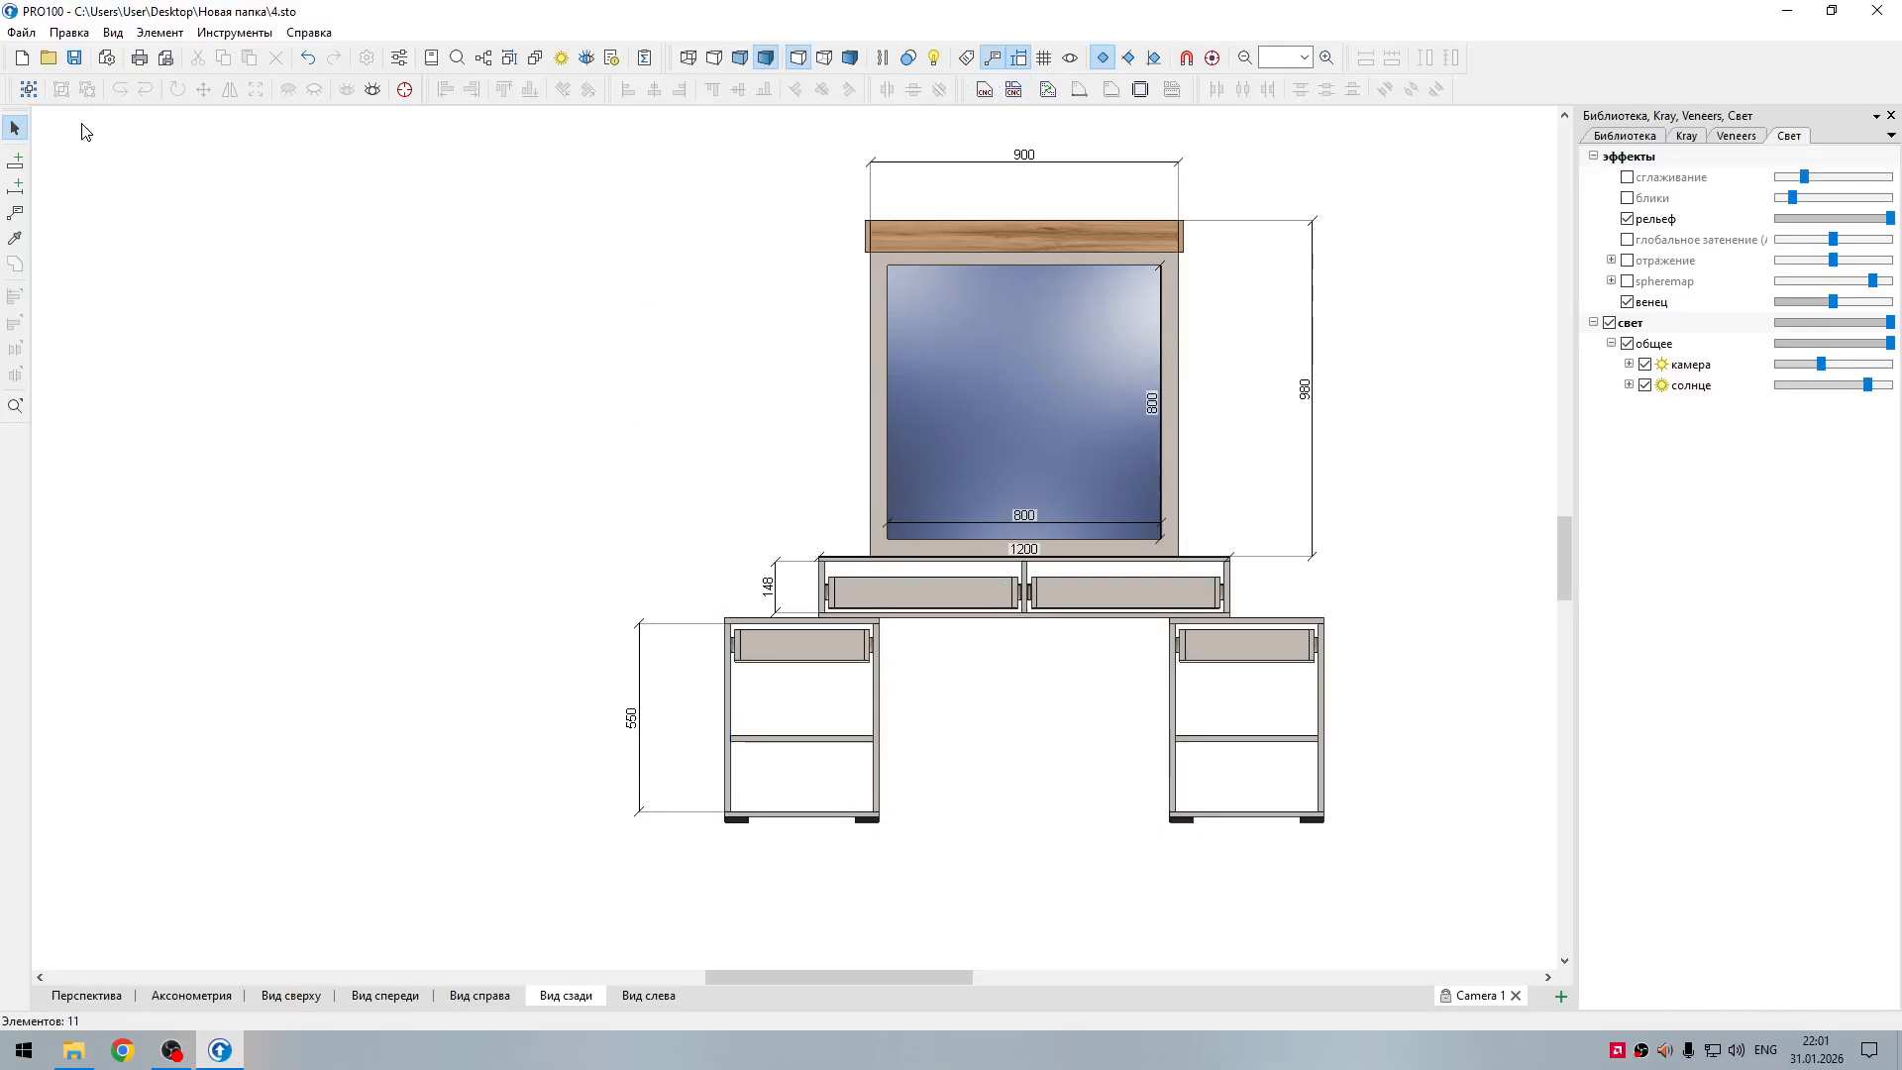
Step: Draw a vertical dimension from the left pedestal's shelf down to its bottom panel, between the pedestal and its side panel dimension
left_click(15, 185)
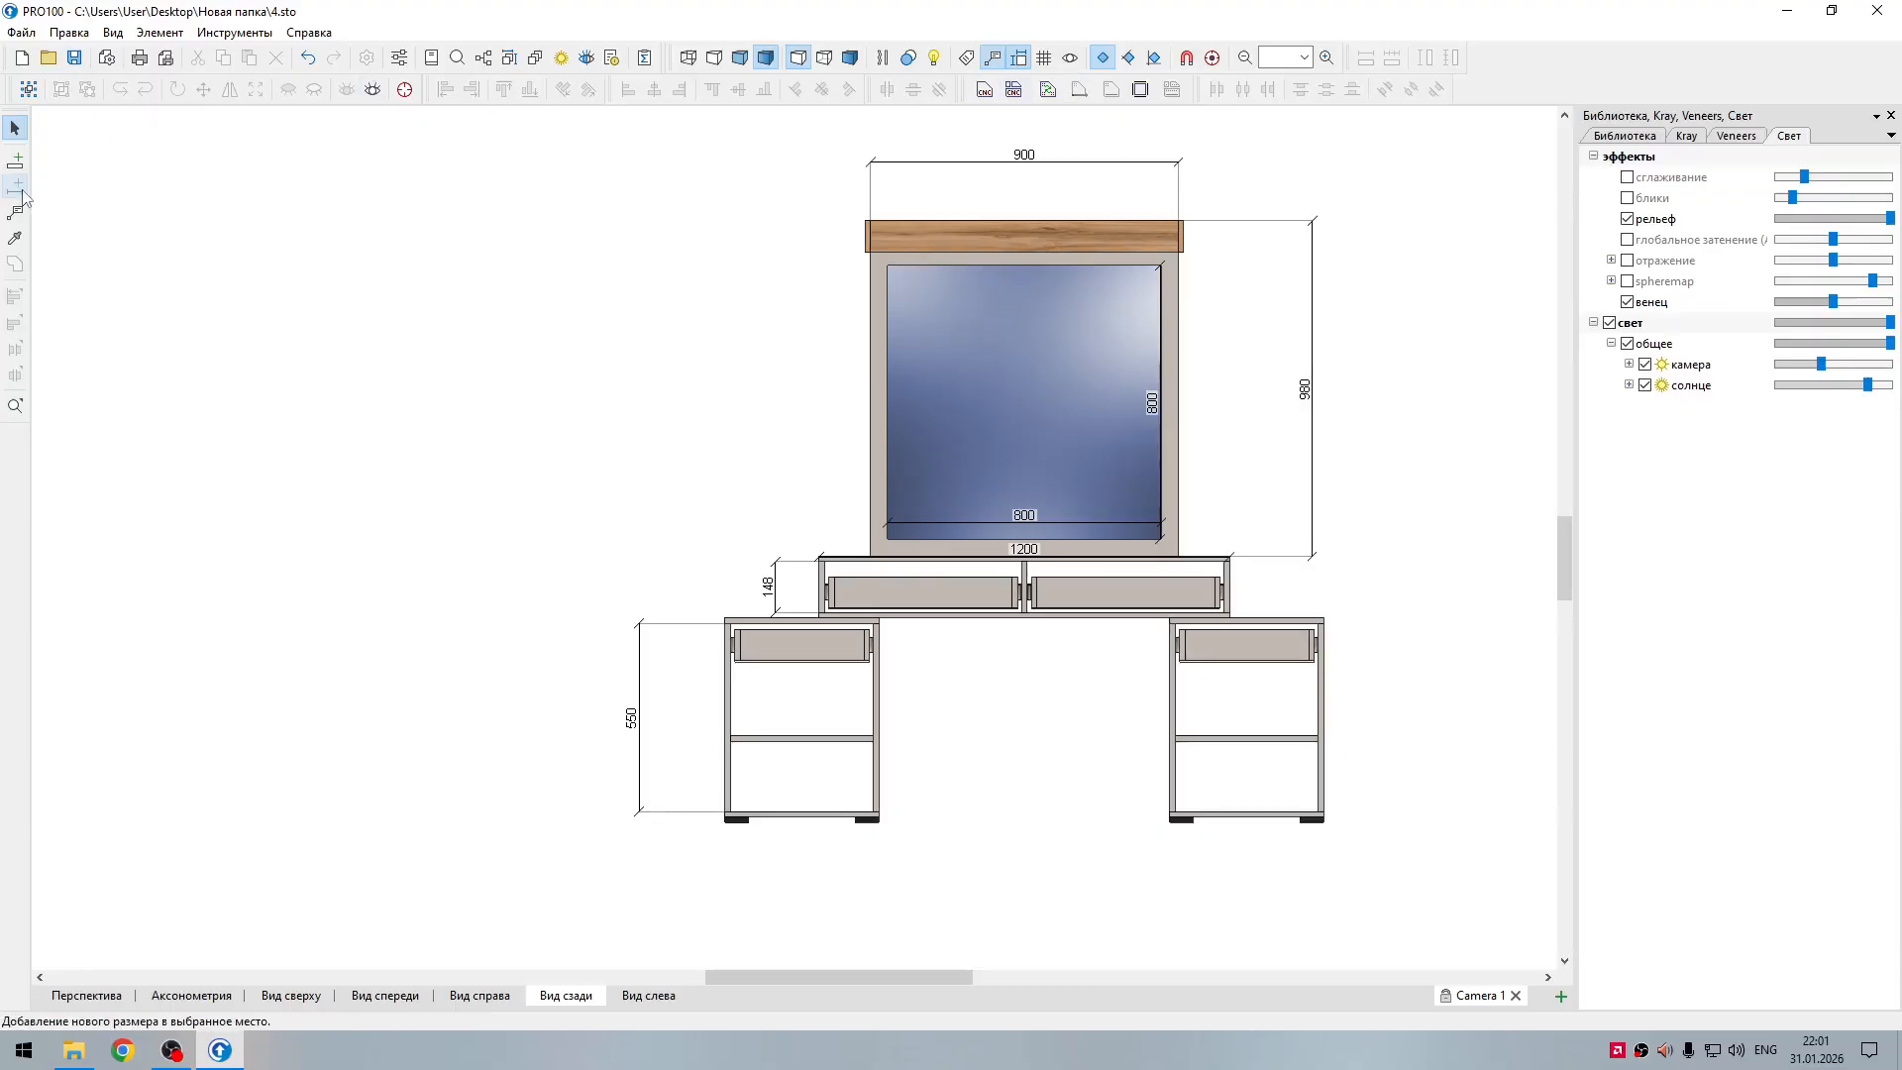
left_click(731, 741)
left_click_drag(711, 744, 685, 810)
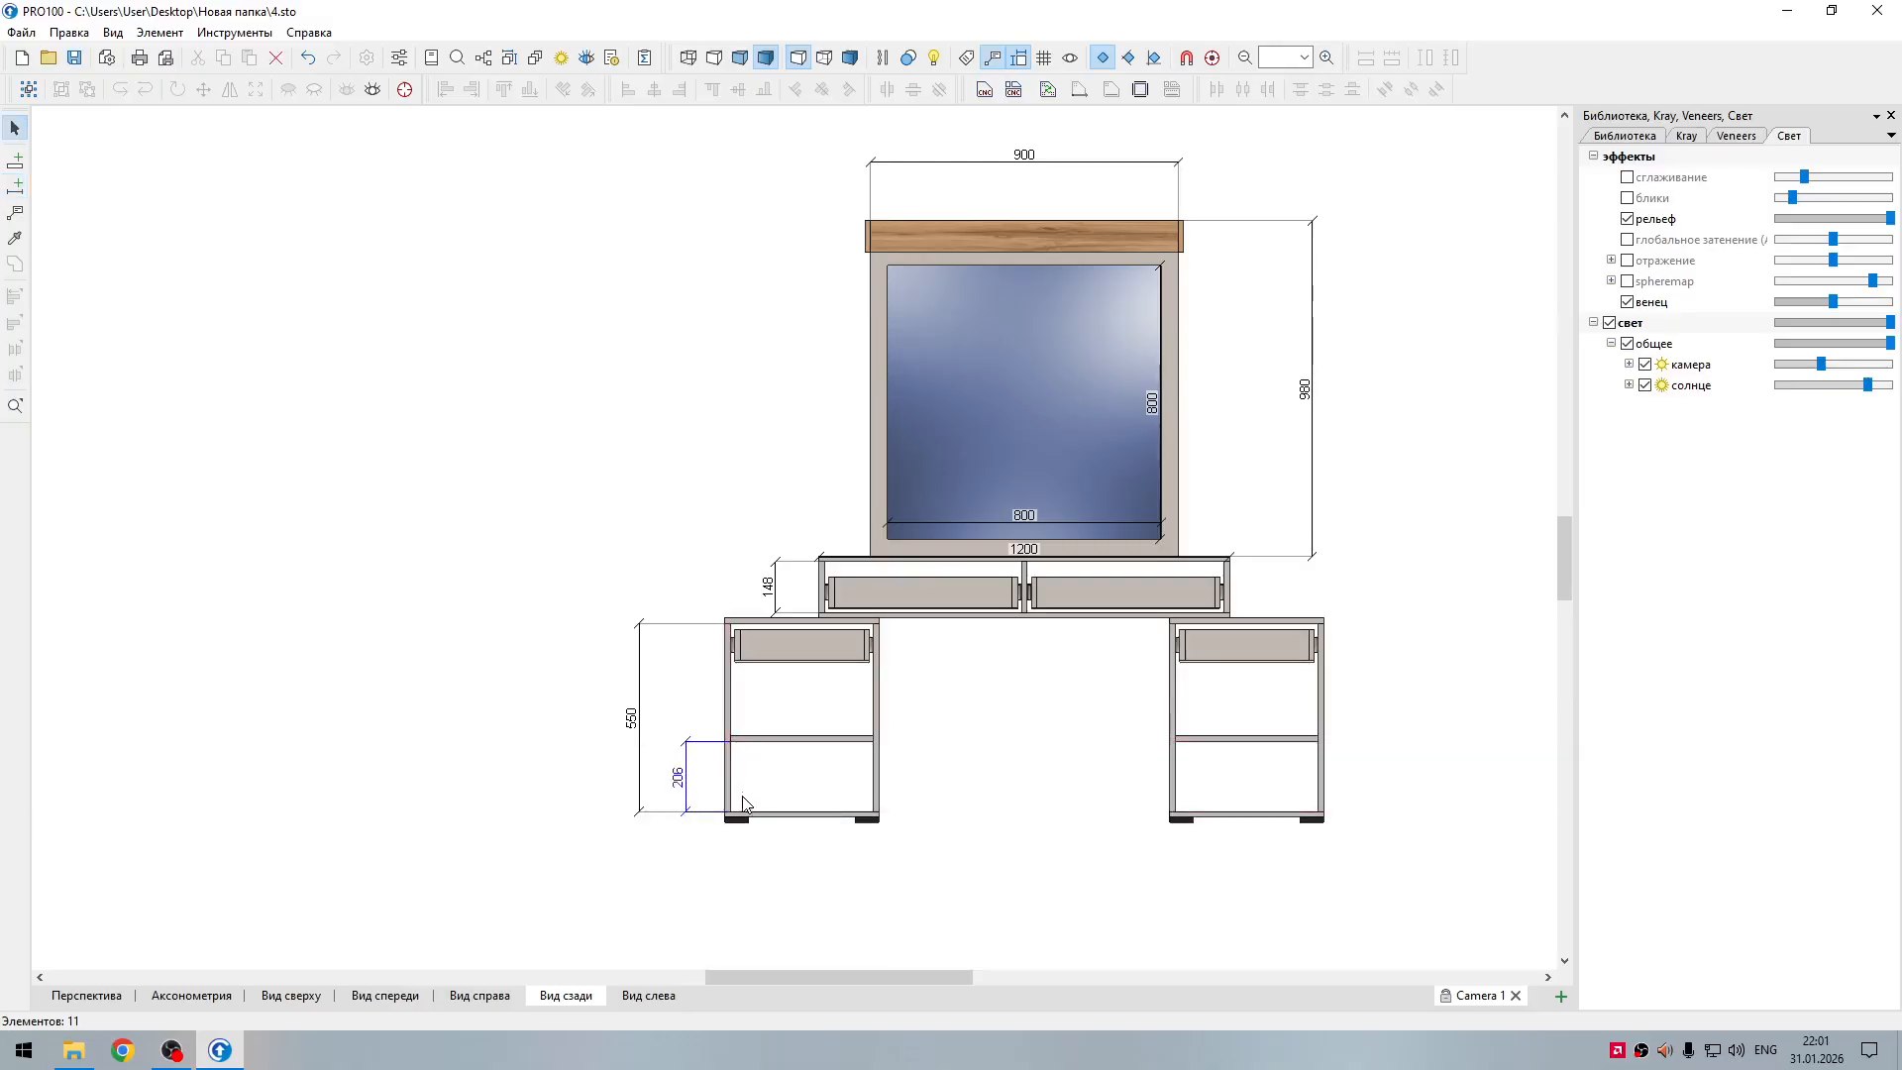
Step: Draw a vertical dimension from the right pedestal's drawer slide down to its bottom panel, placed to the right of the pedestal
left_click(16, 186)
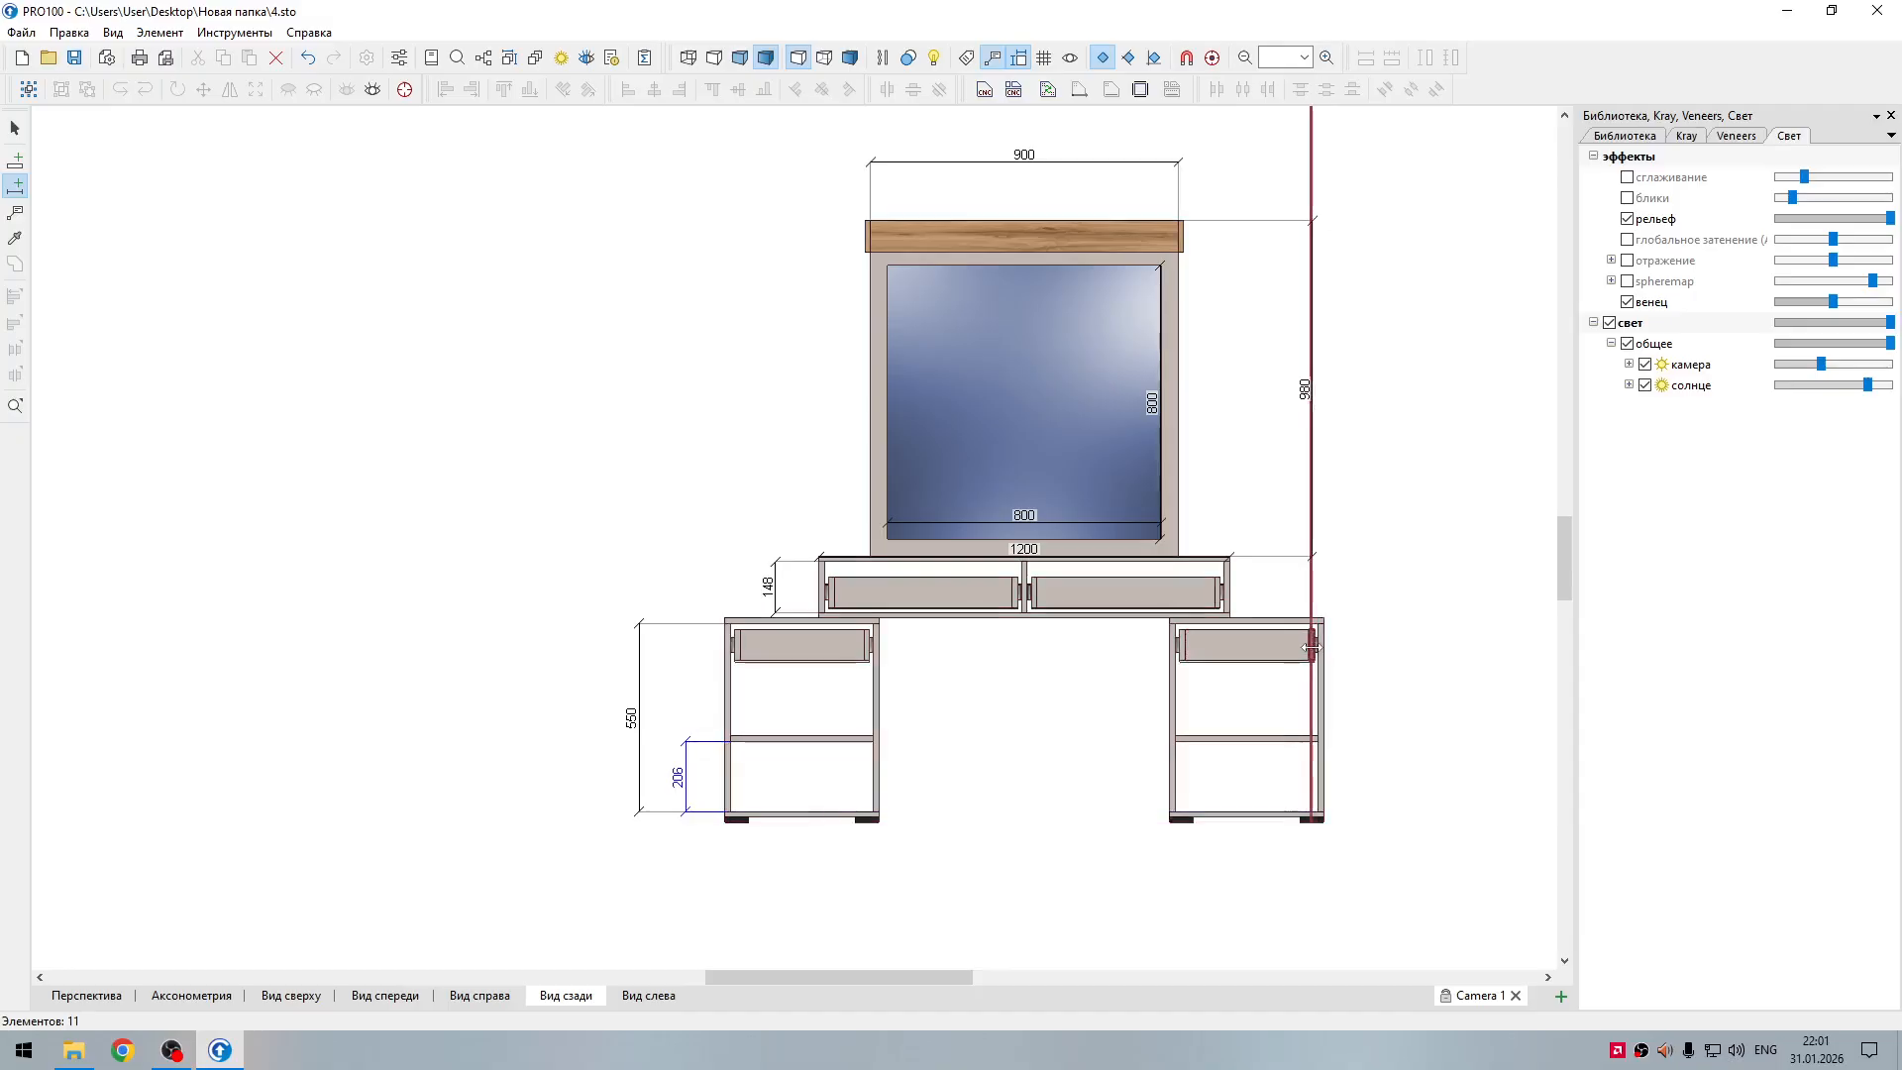
left_click(1376, 671)
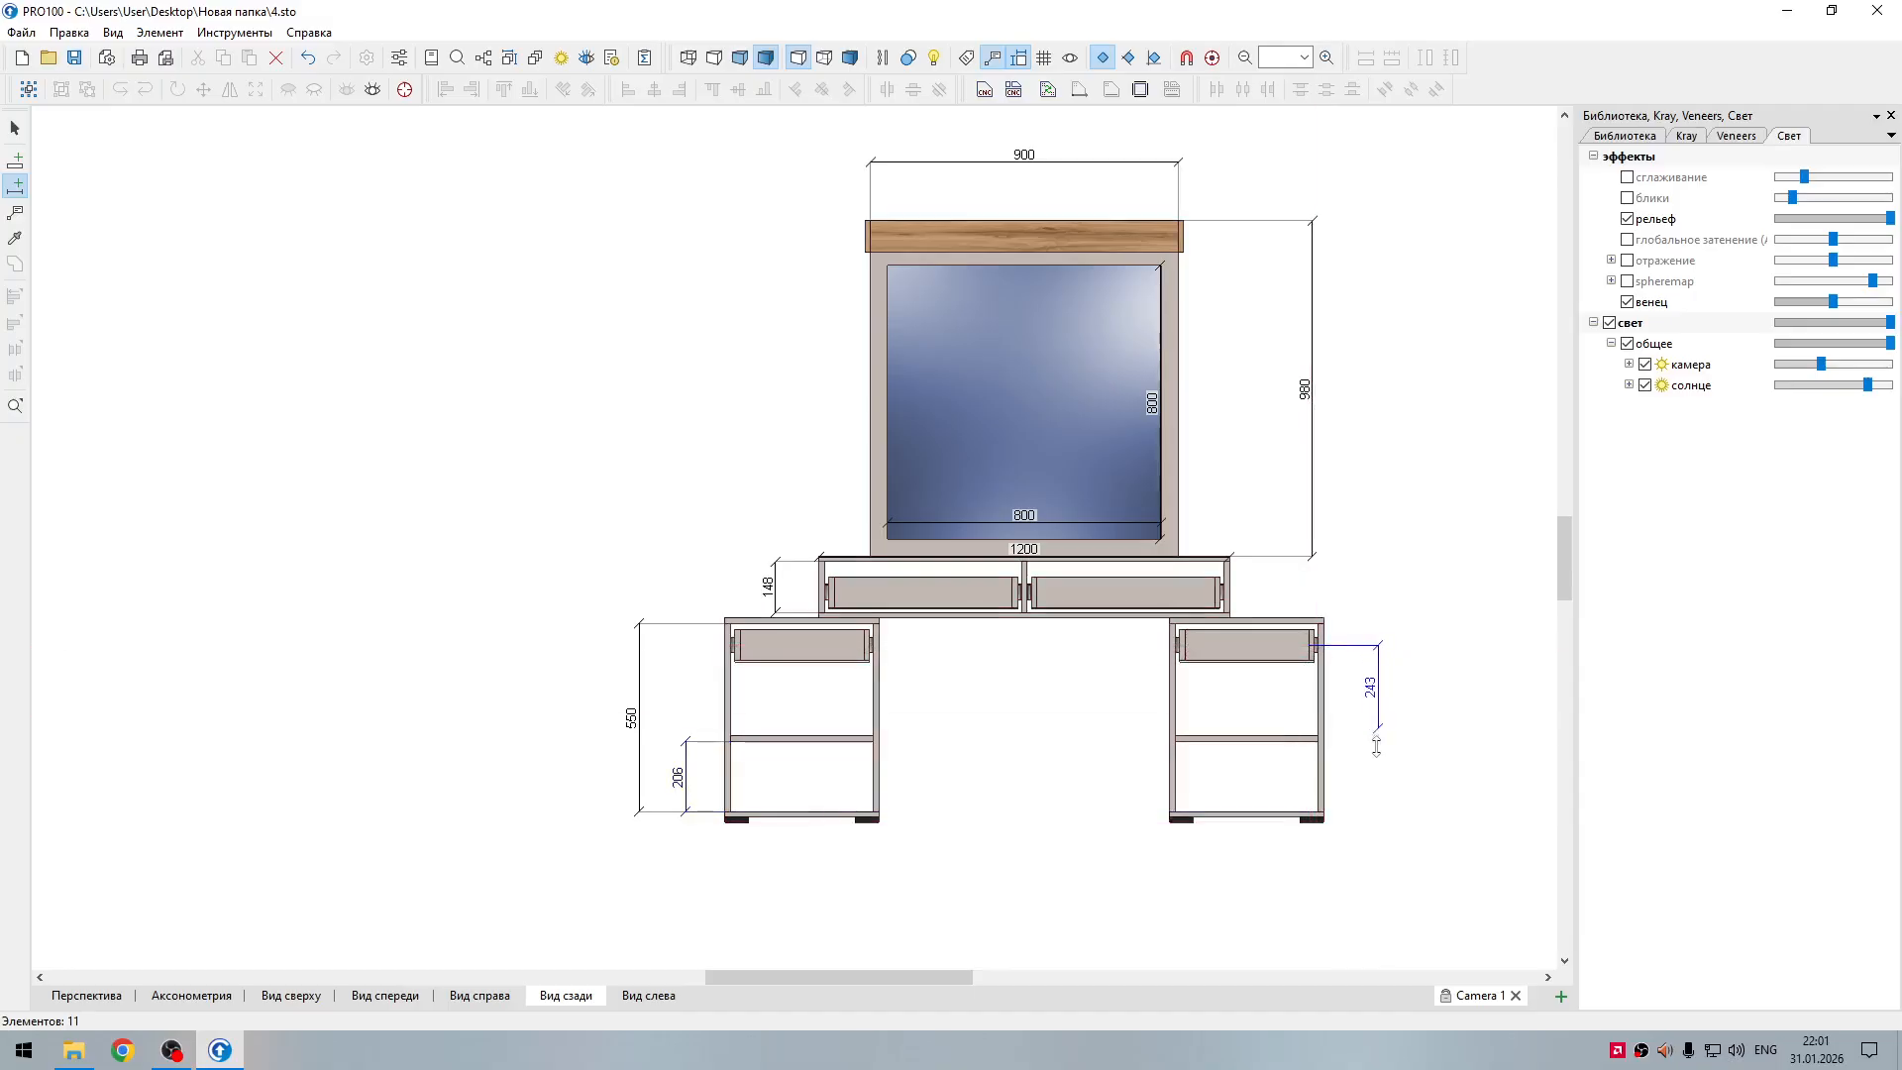
left_click(1384, 804)
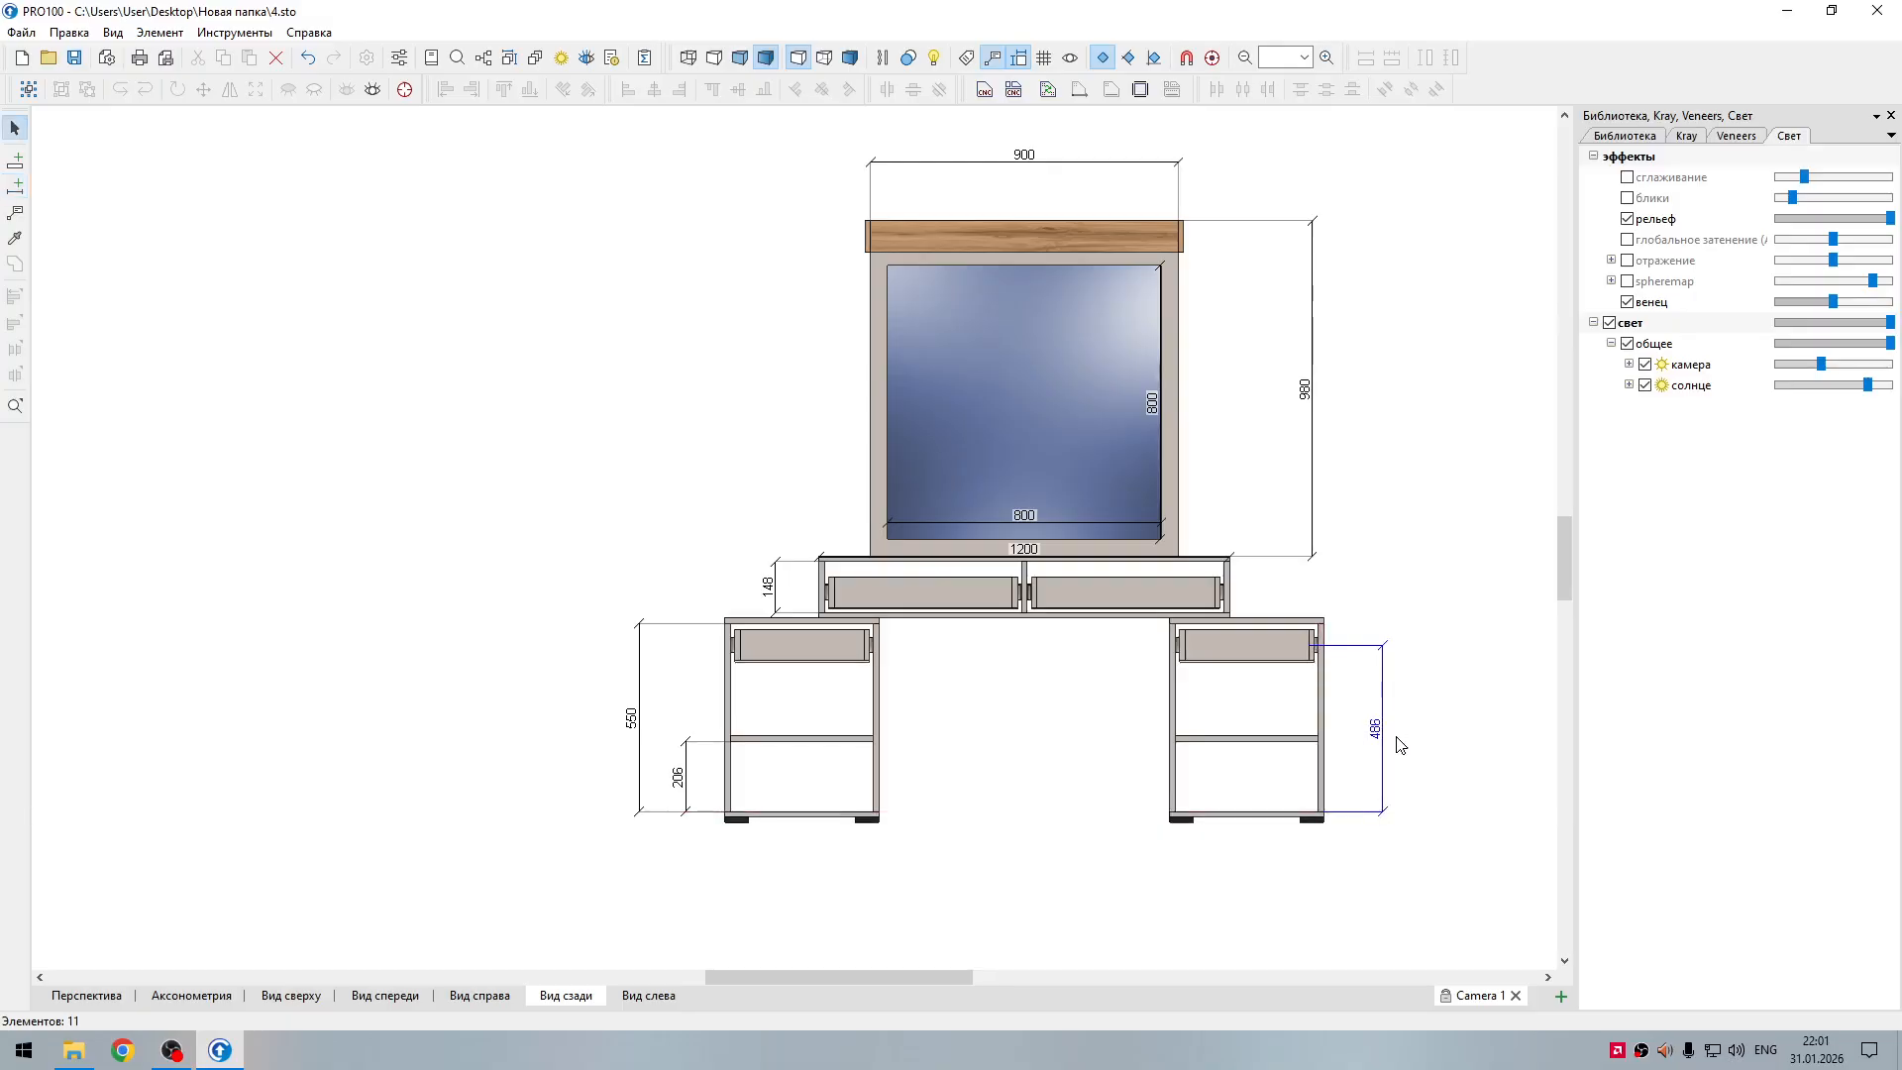
Step: Dimension the width of the right pedestal's bottom panel and place the line just below the pedestal
left_click(1239, 814)
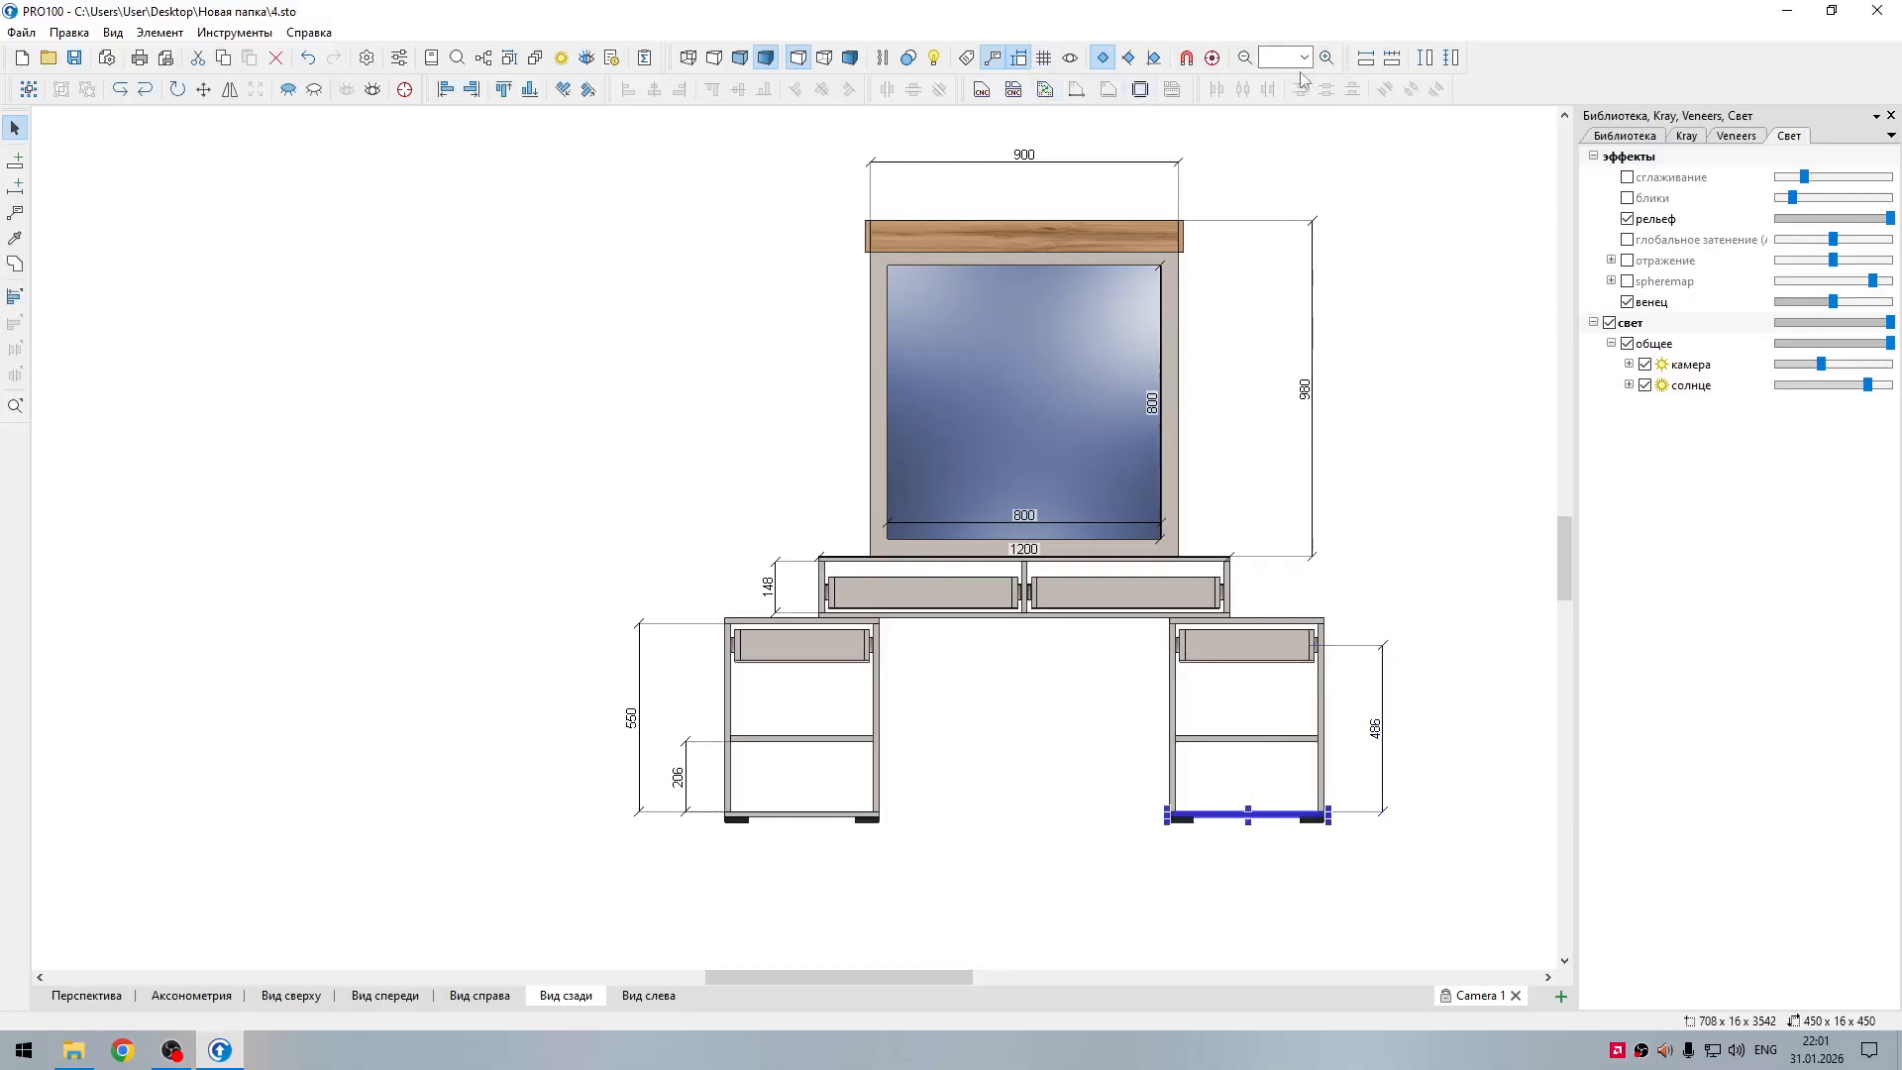
left_click(1363, 60)
left_click(1288, 869)
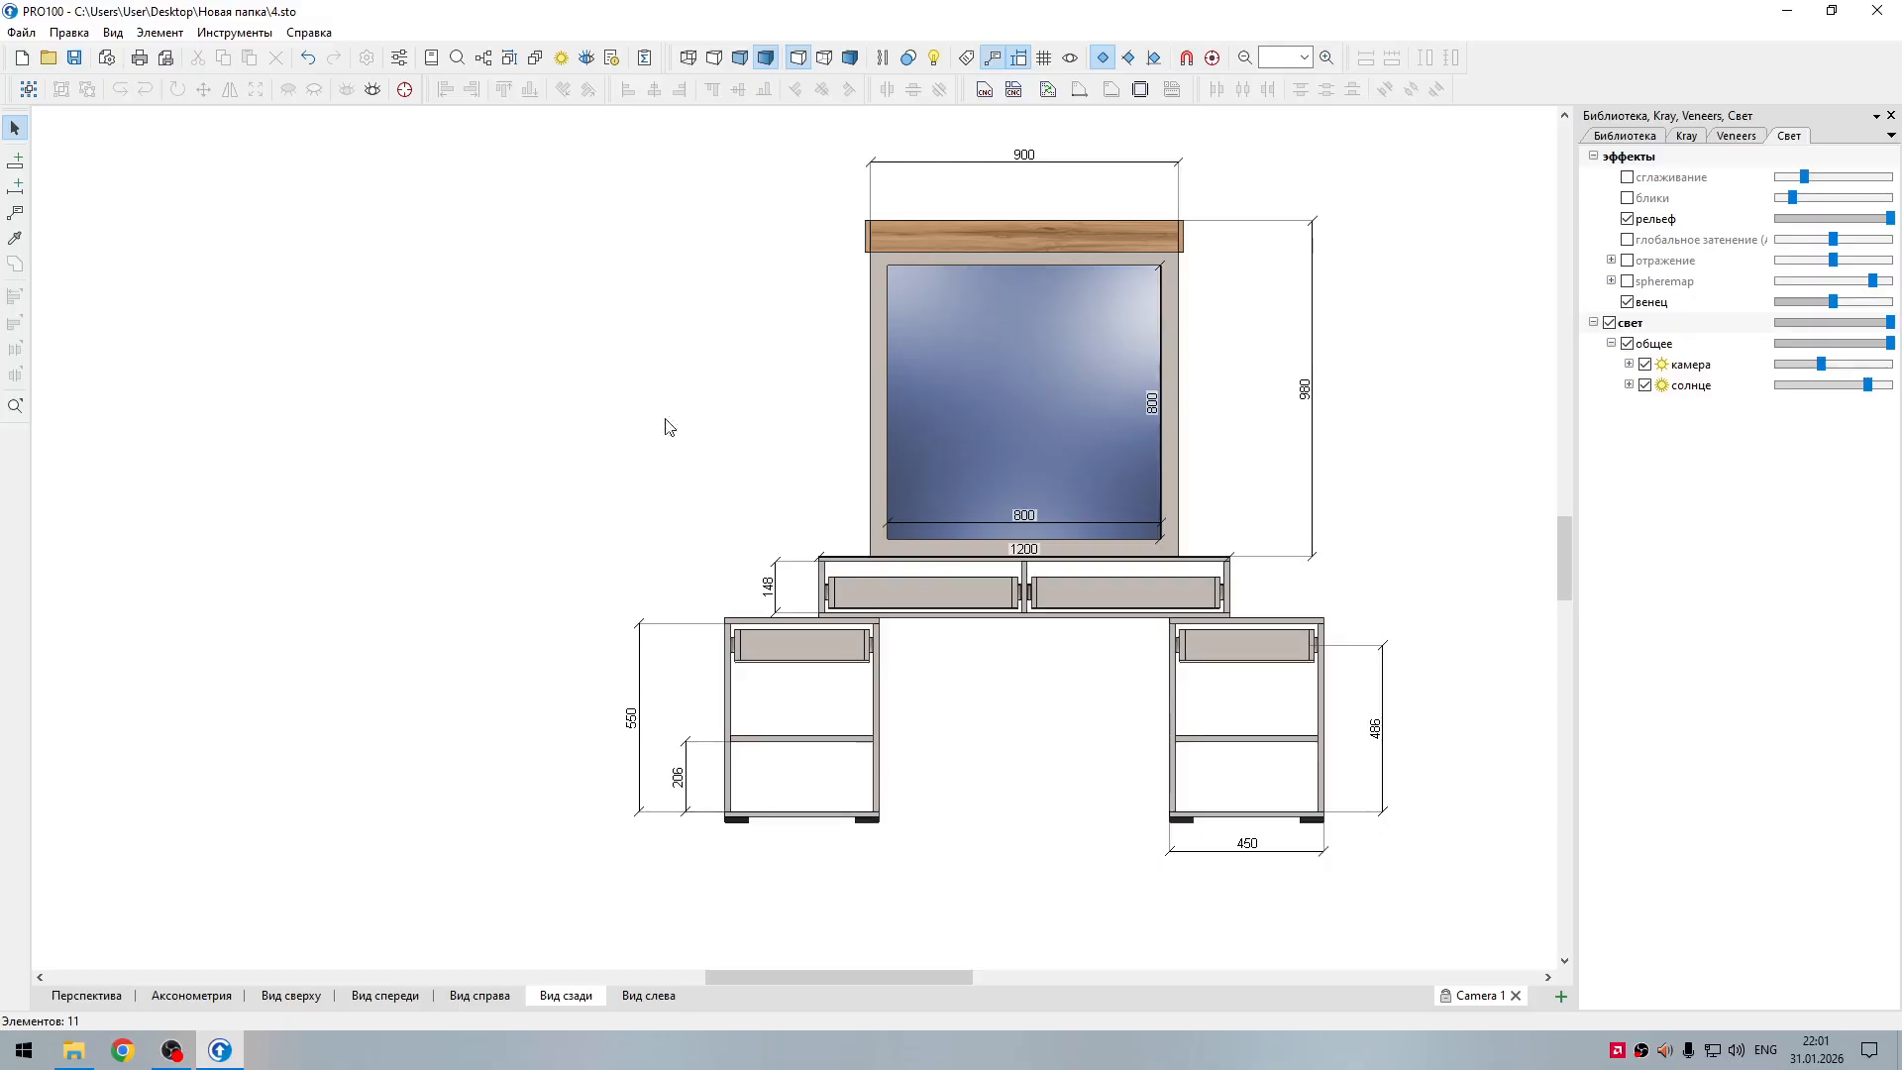
Step: Draw a horizontal dimension across the gap between the two pedestals, placed well below them
left_click(15, 185)
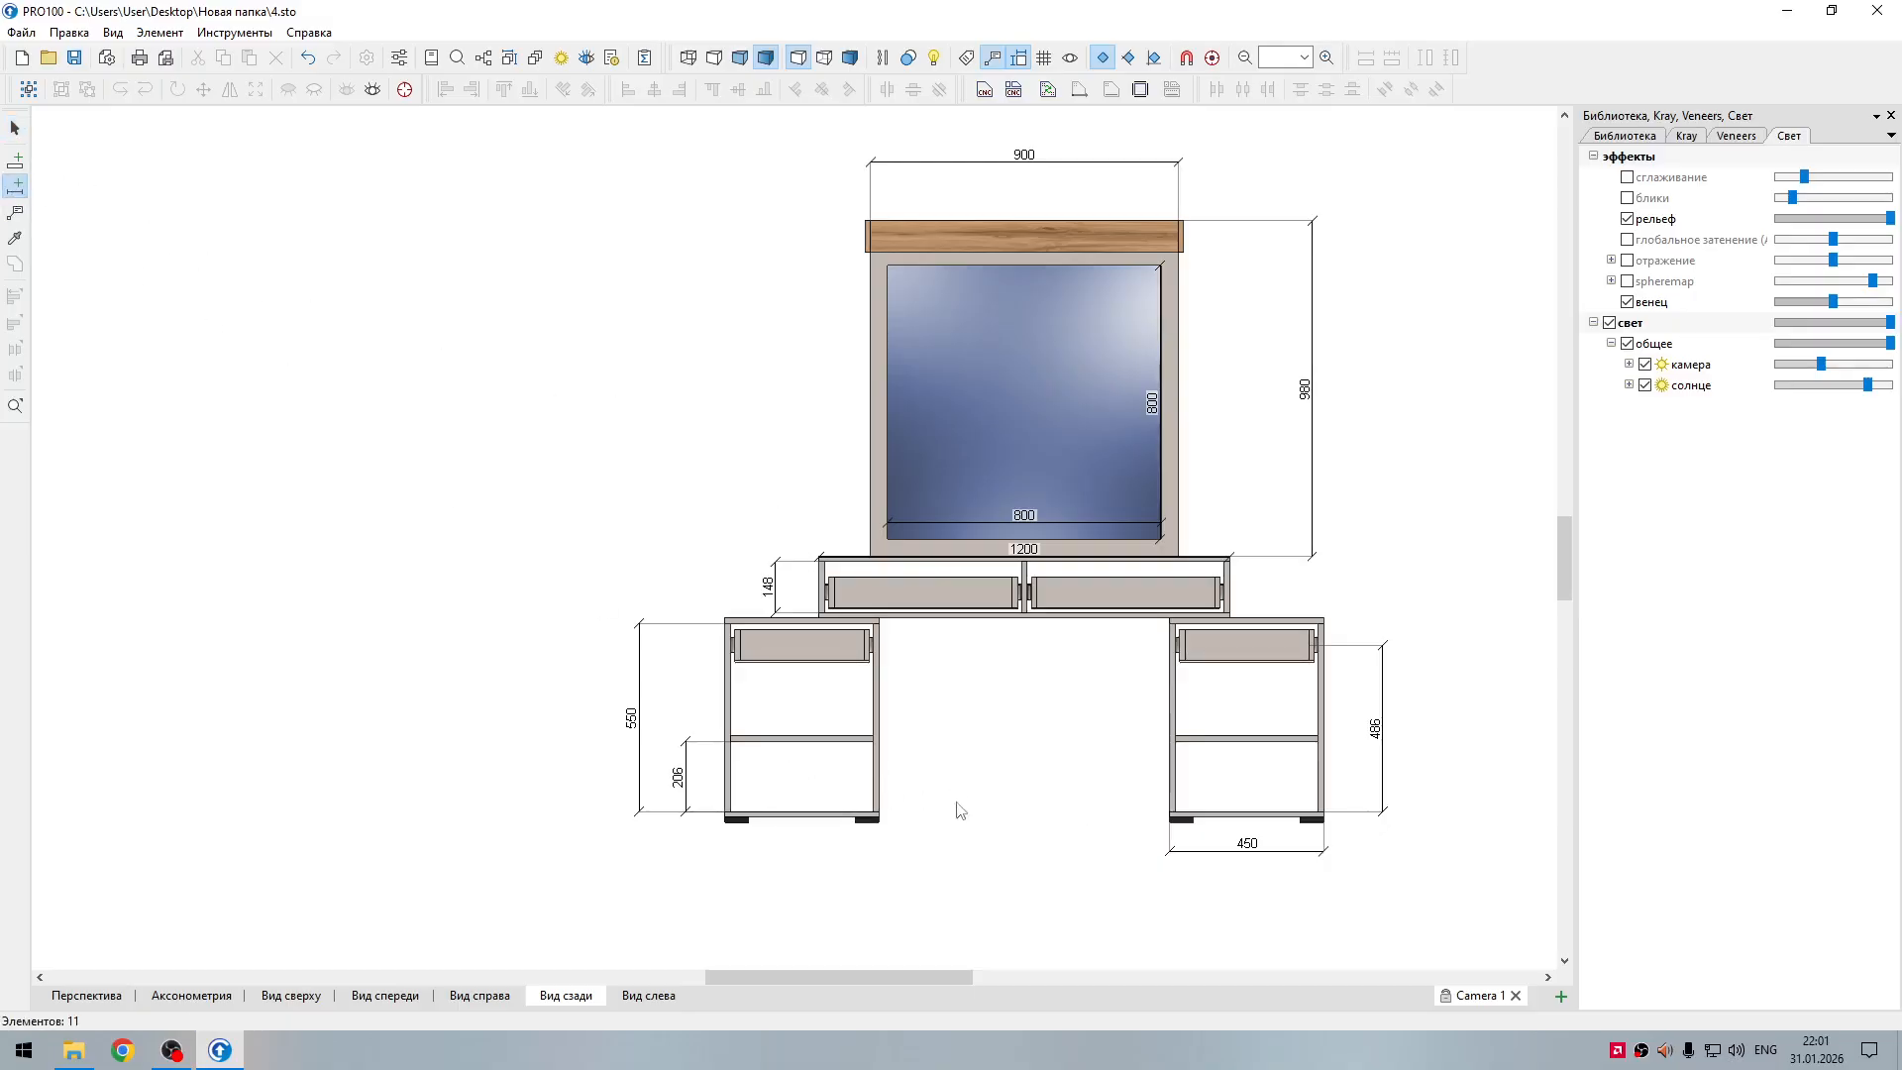
left_click(878, 797)
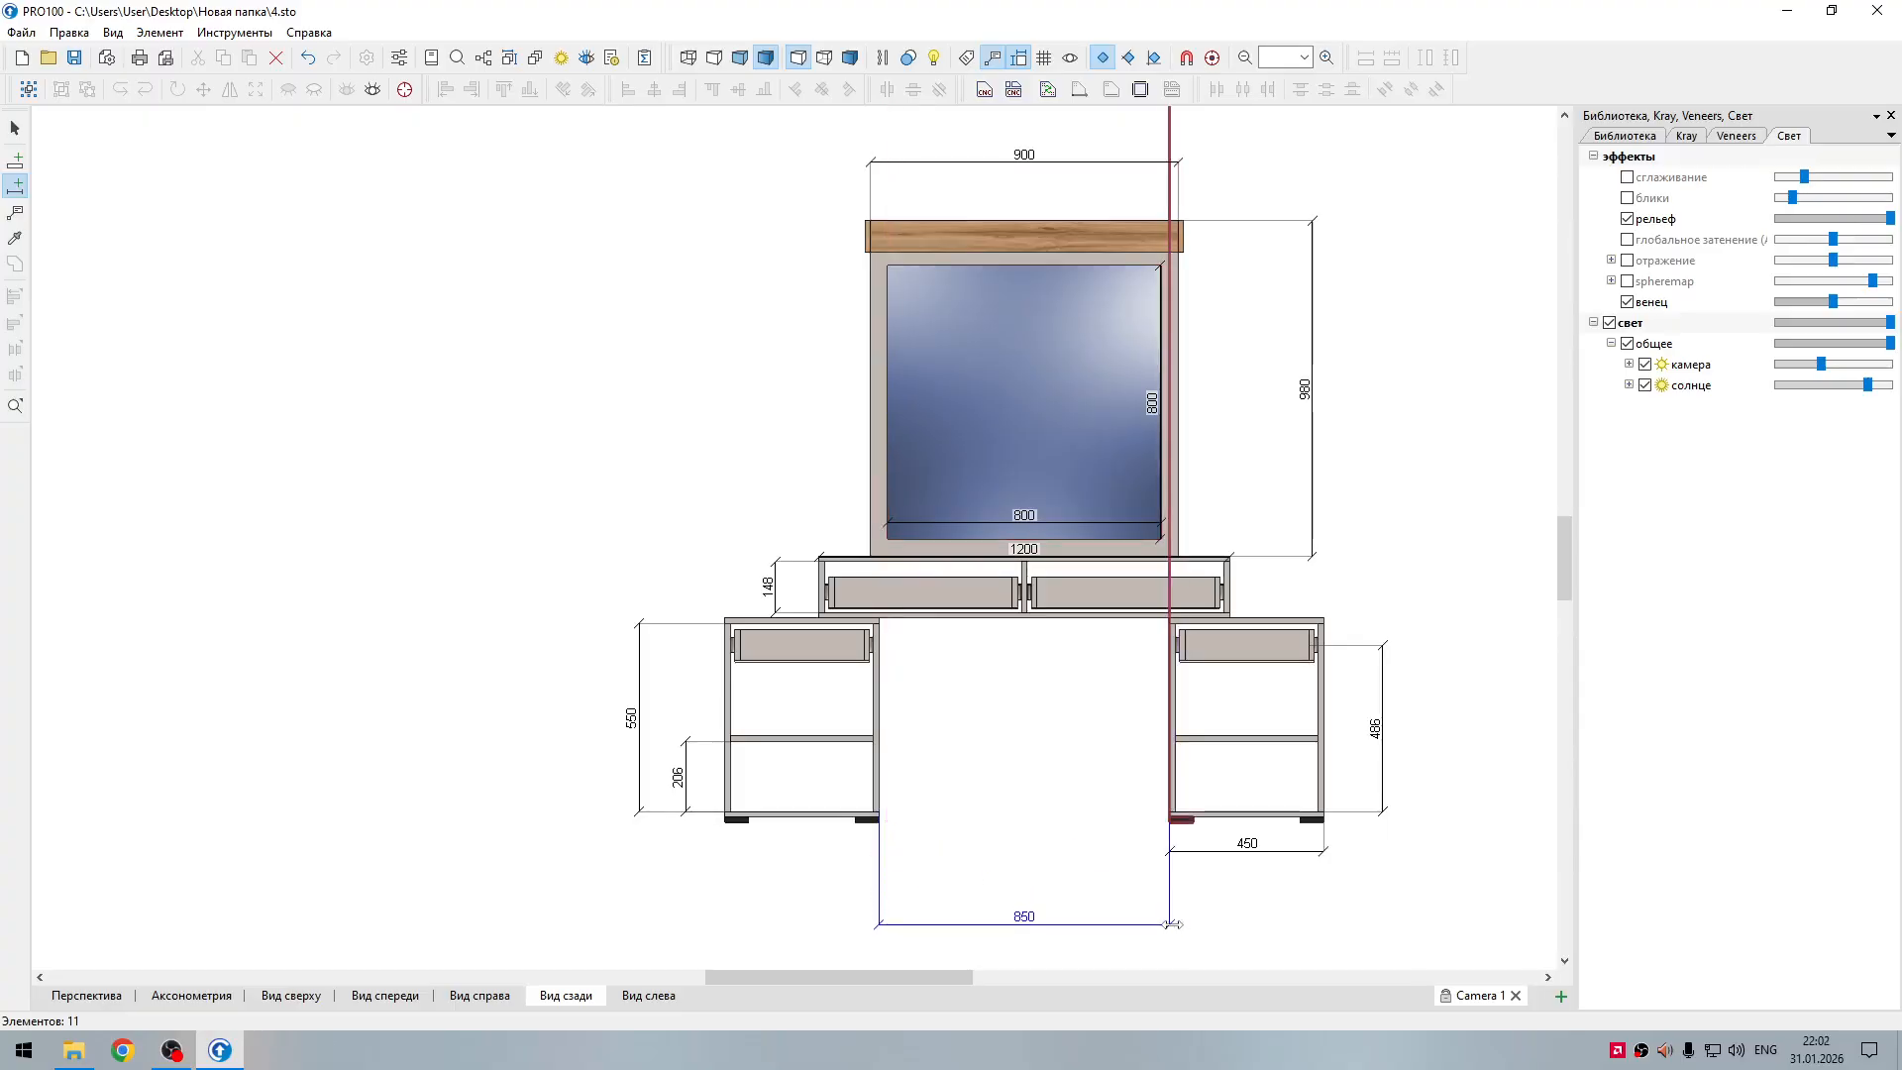
left_click(1170, 924)
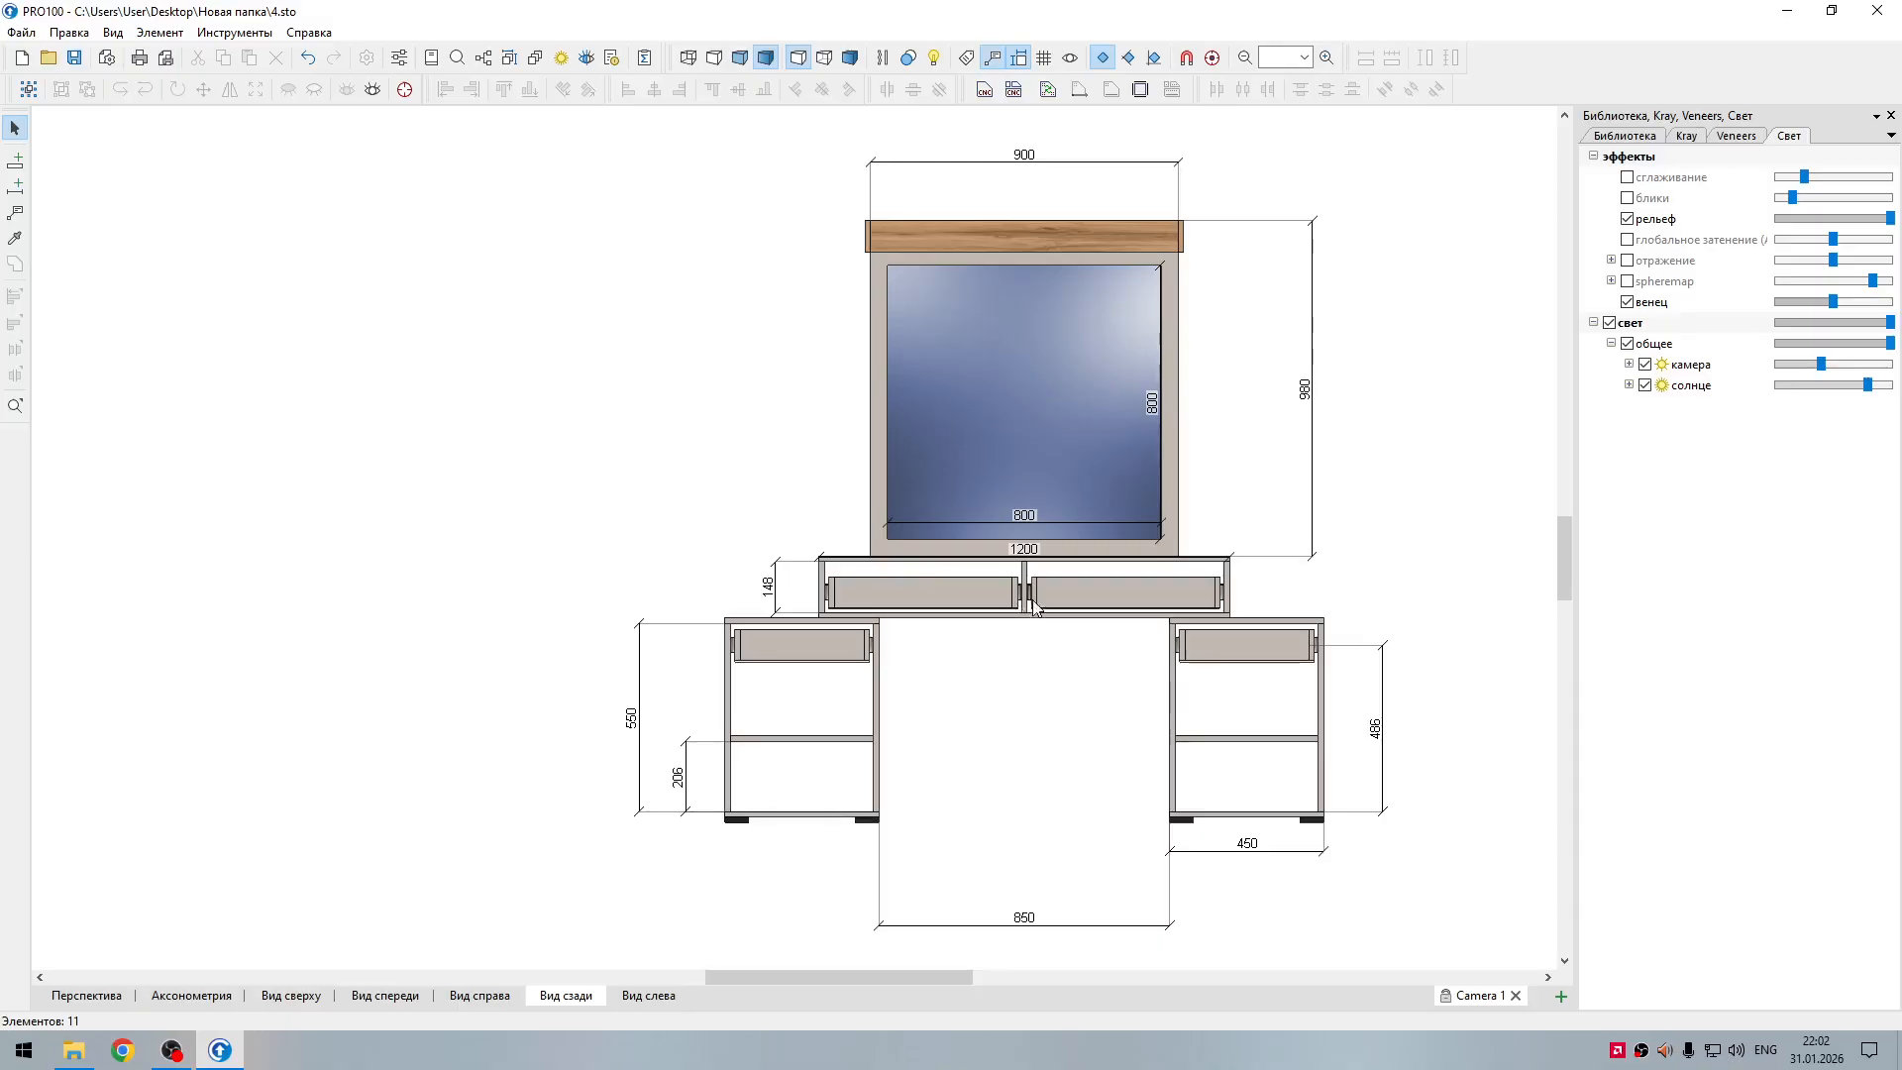
Step: Draw a horizontal dimension across the central unit's left drawer opening and lower its line over the drawer
left_click(15, 186)
left_click(824, 584)
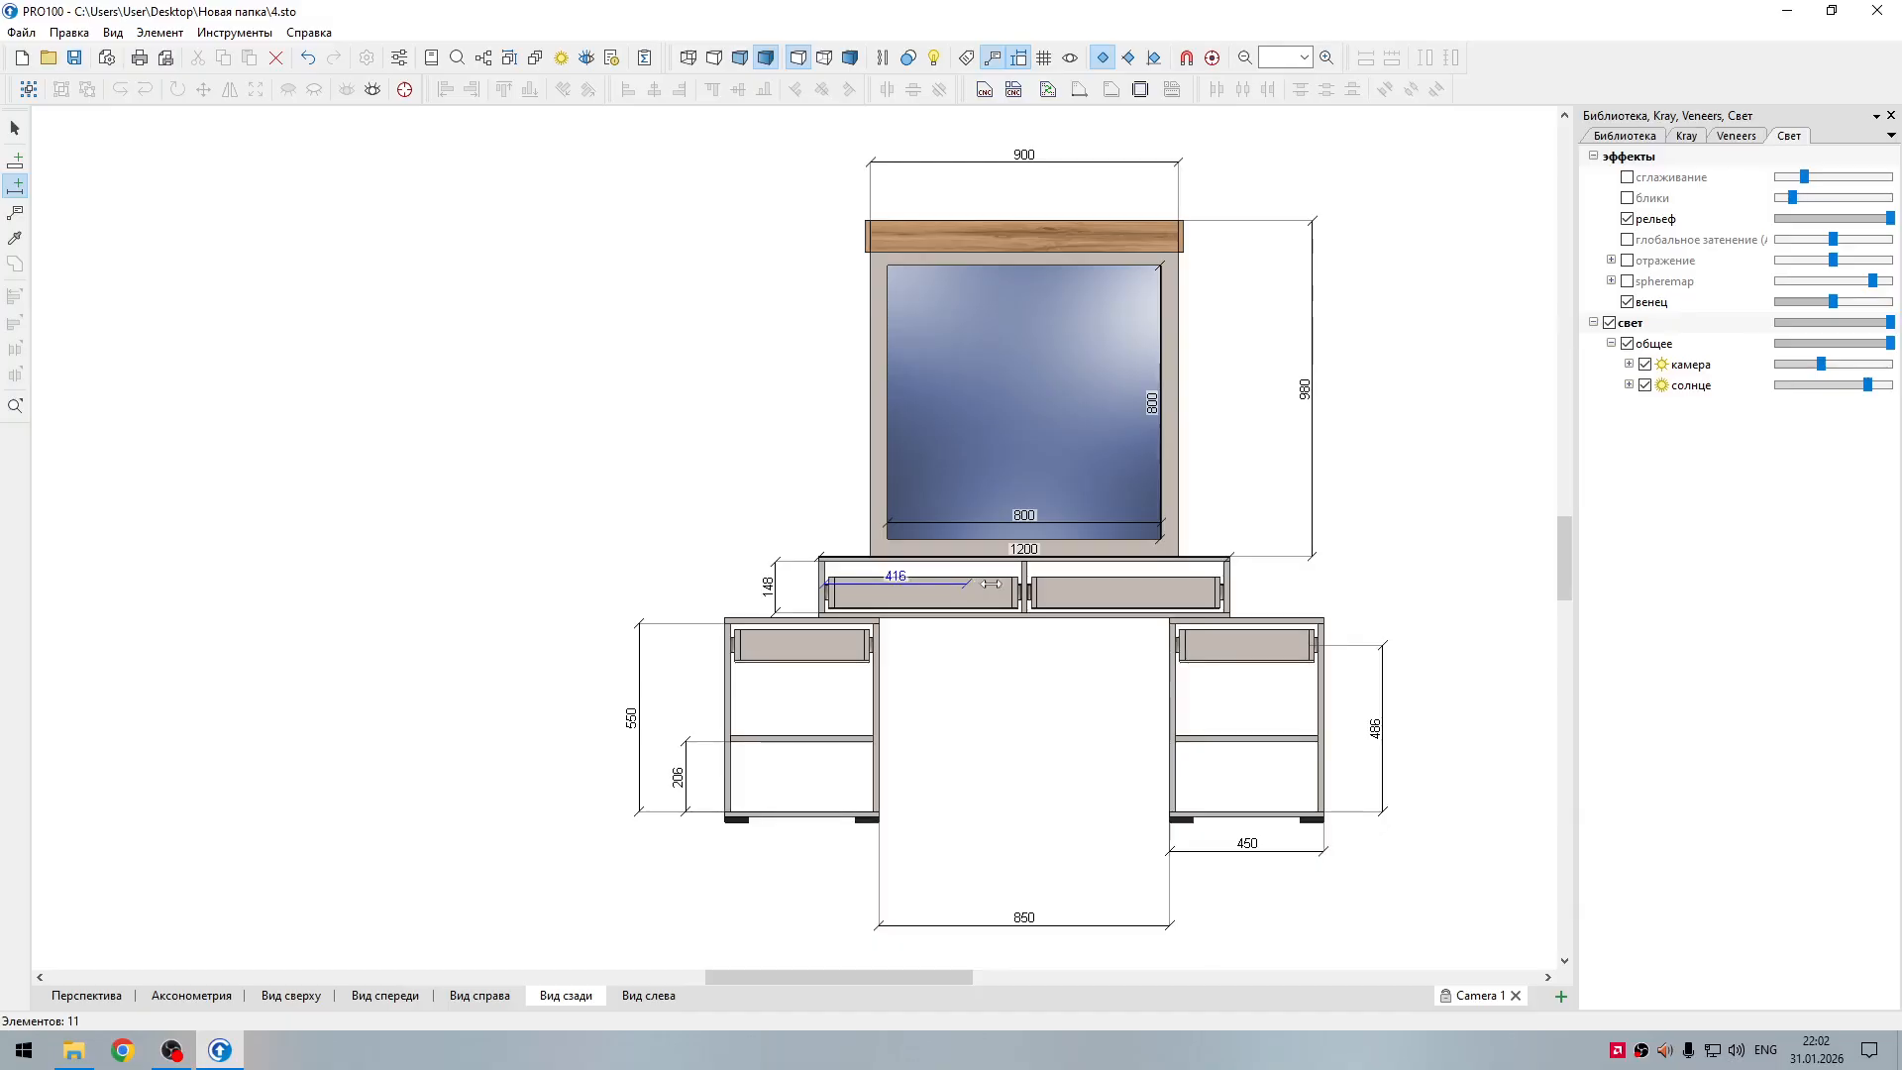
left_click(1021, 590)
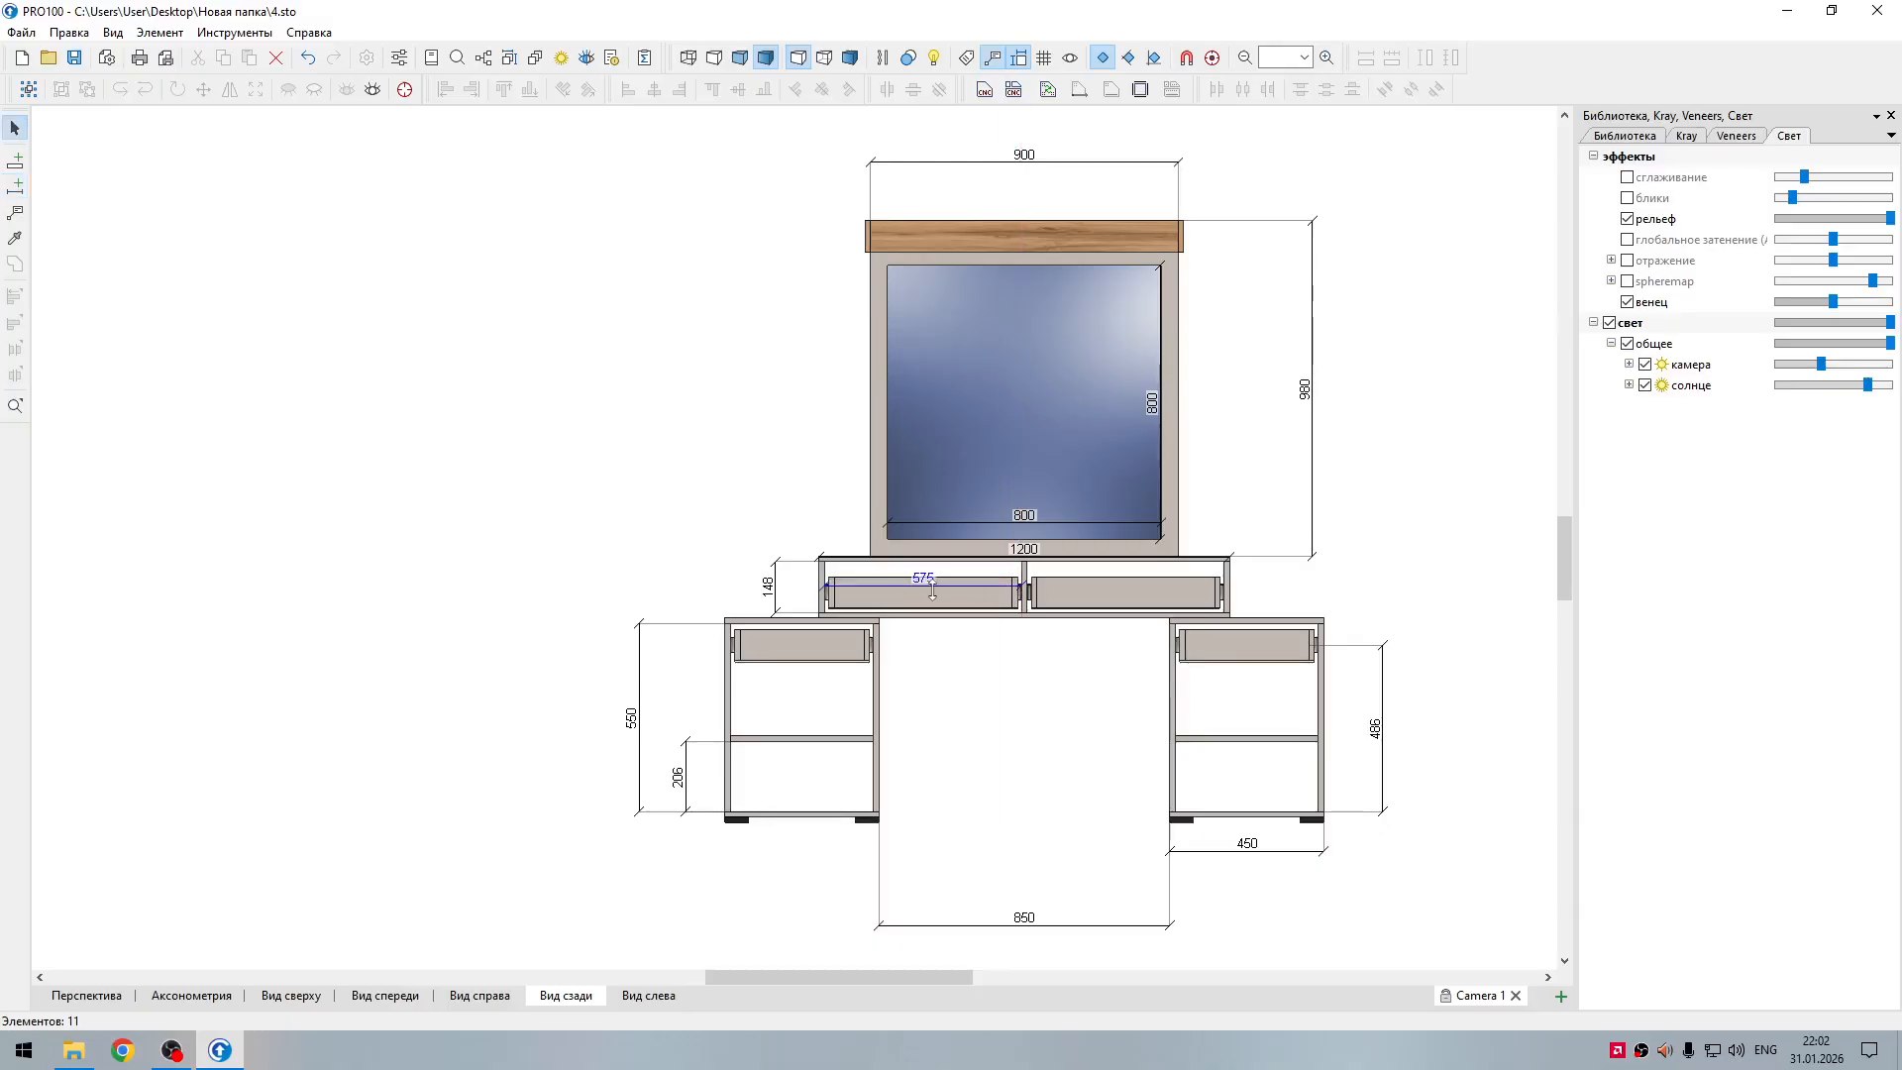
left_click_drag(983, 587, 984, 599)
left_click(968, 659)
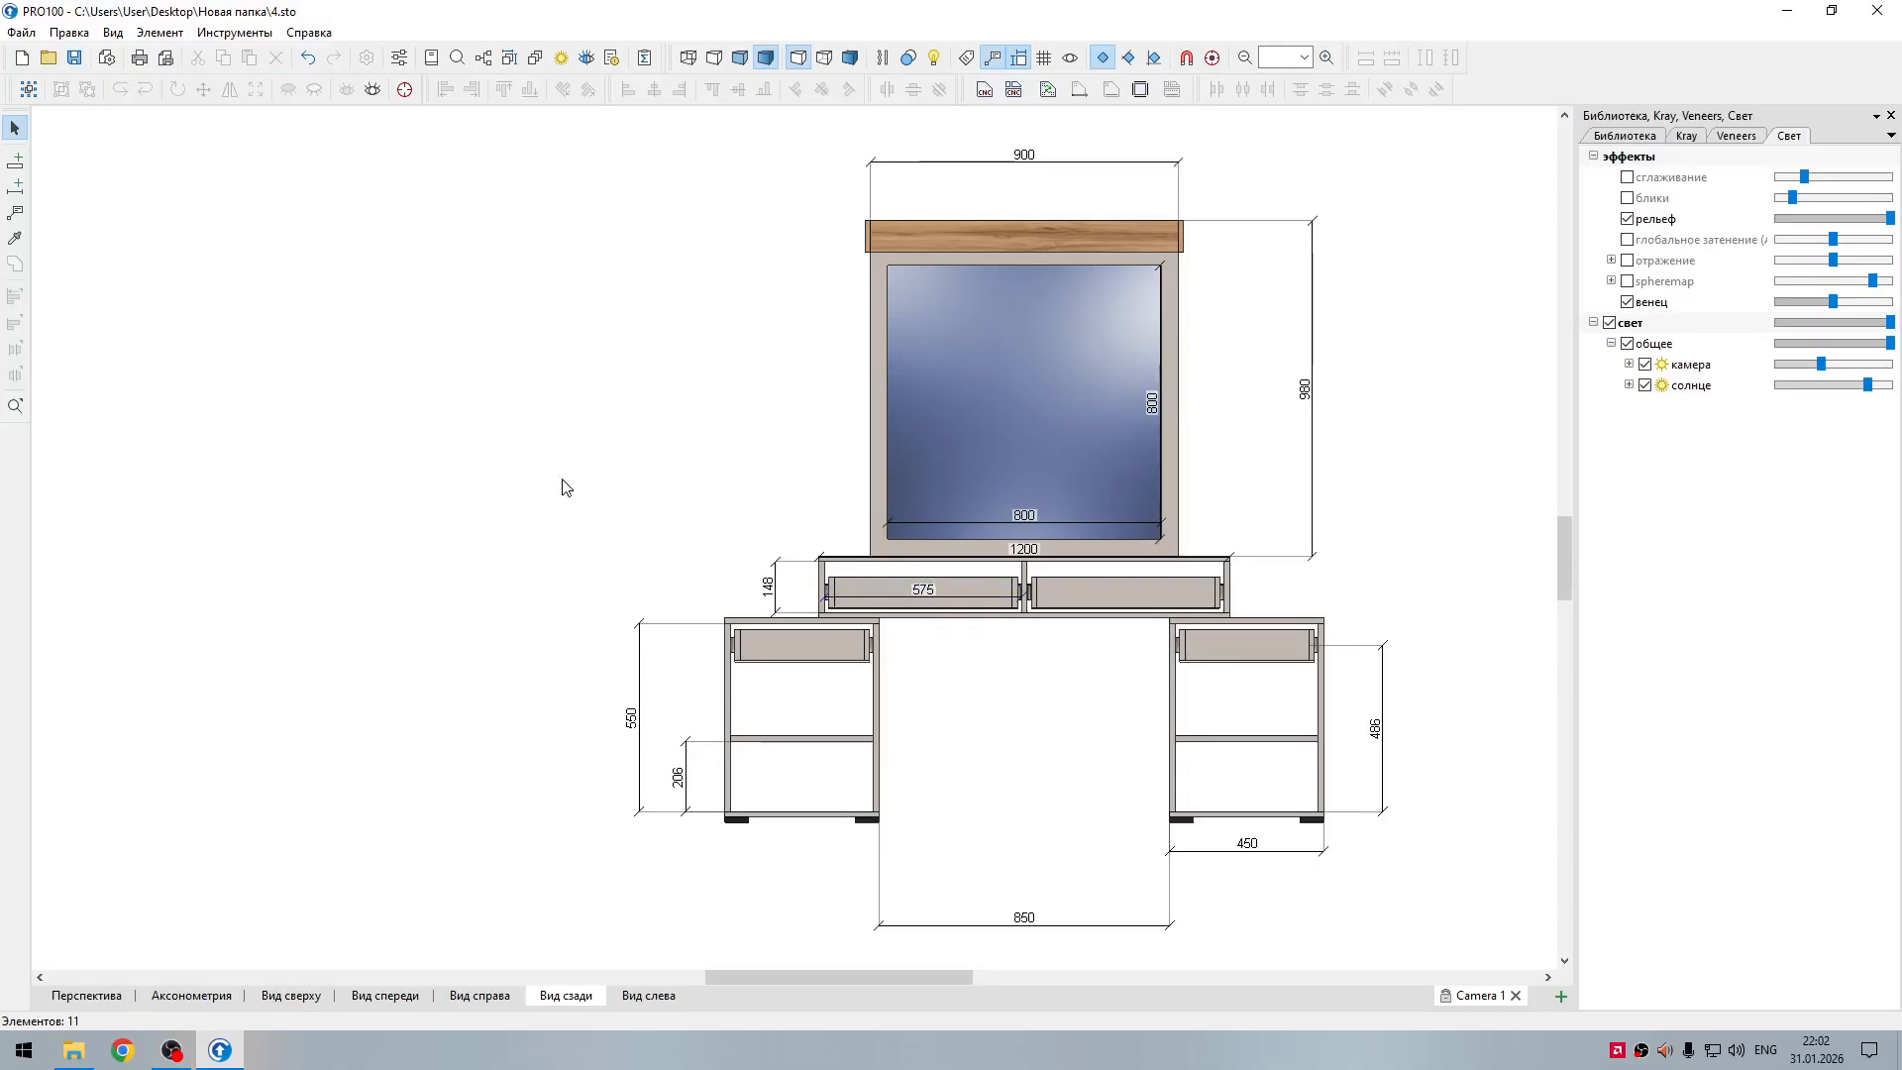
Step: Draw a vertical dimension from the central unit's right drawer slide to its bottom panel, placed to the right of the unit
left_click(15, 185)
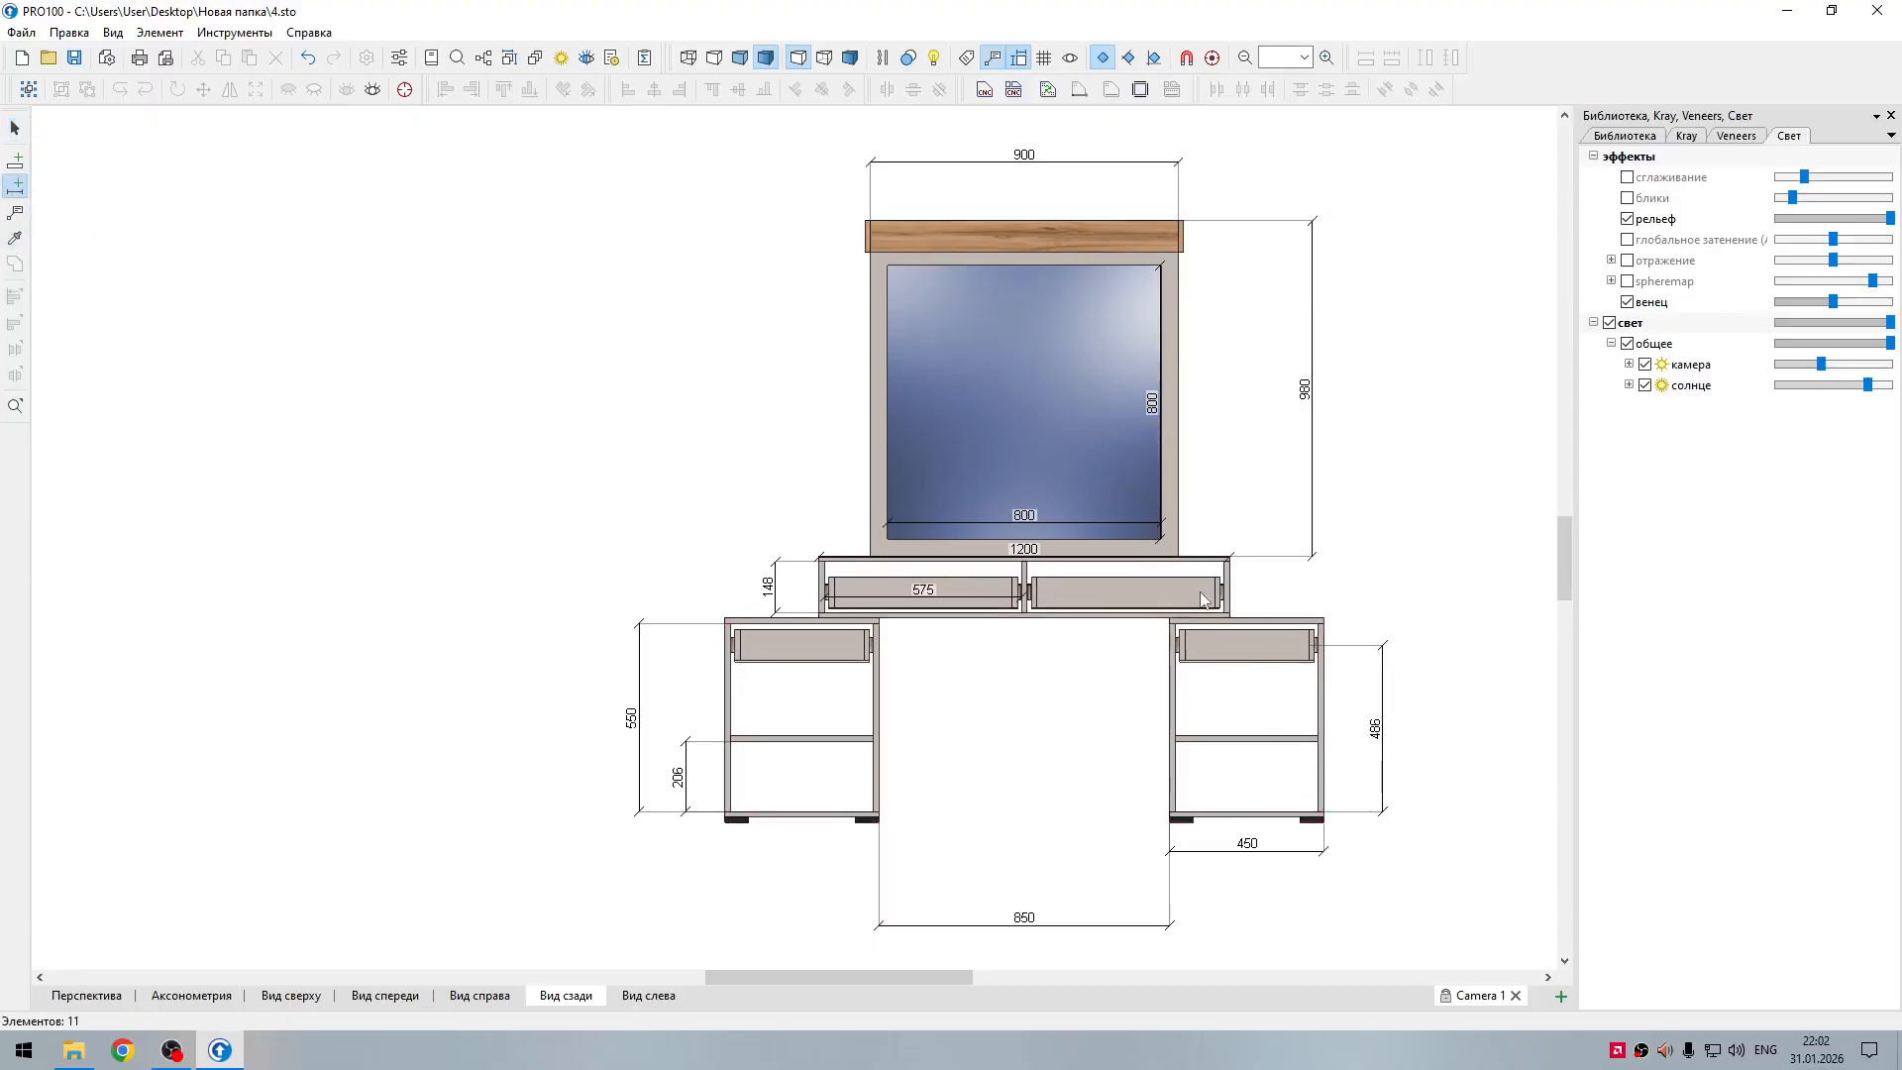
left_click_drag(1215, 593, 1263, 604)
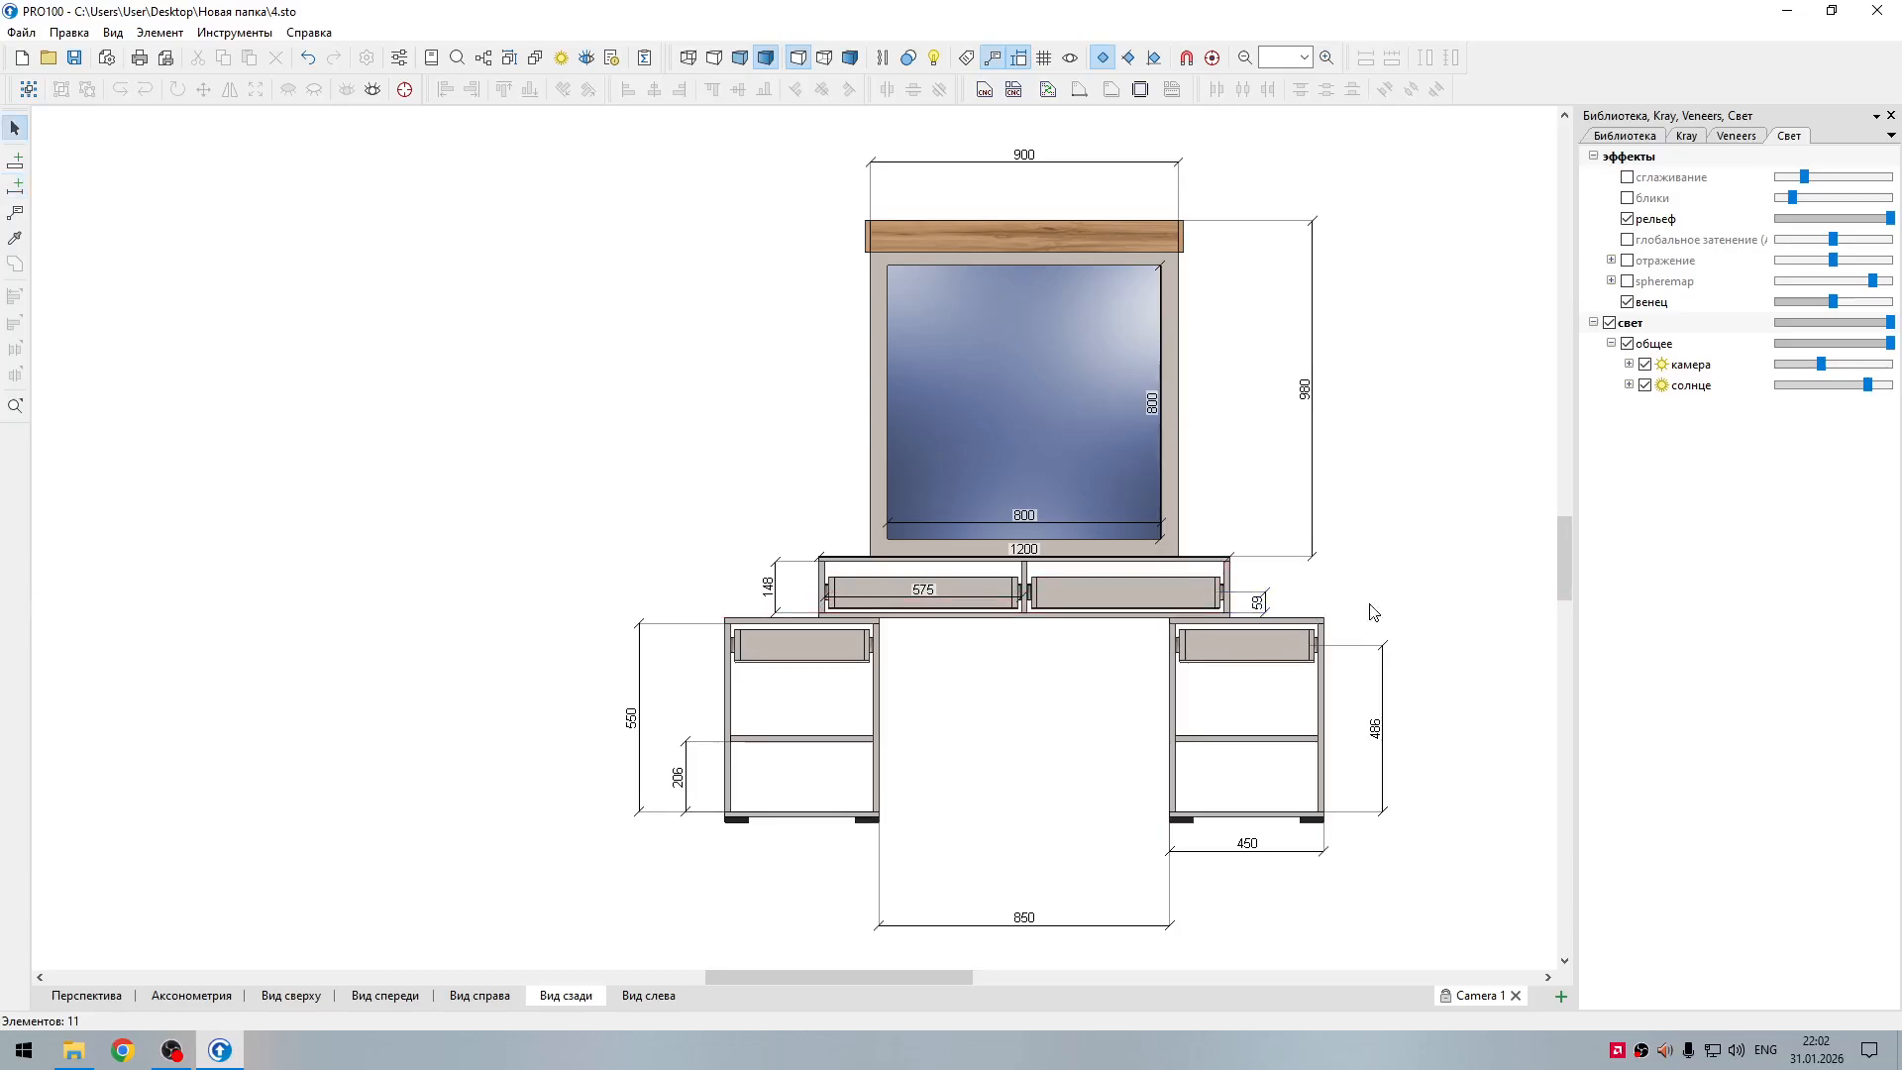
Step: Ungroup the dressing table, and ungroup its central drawer unit into separate parts
left_click(1168, 601)
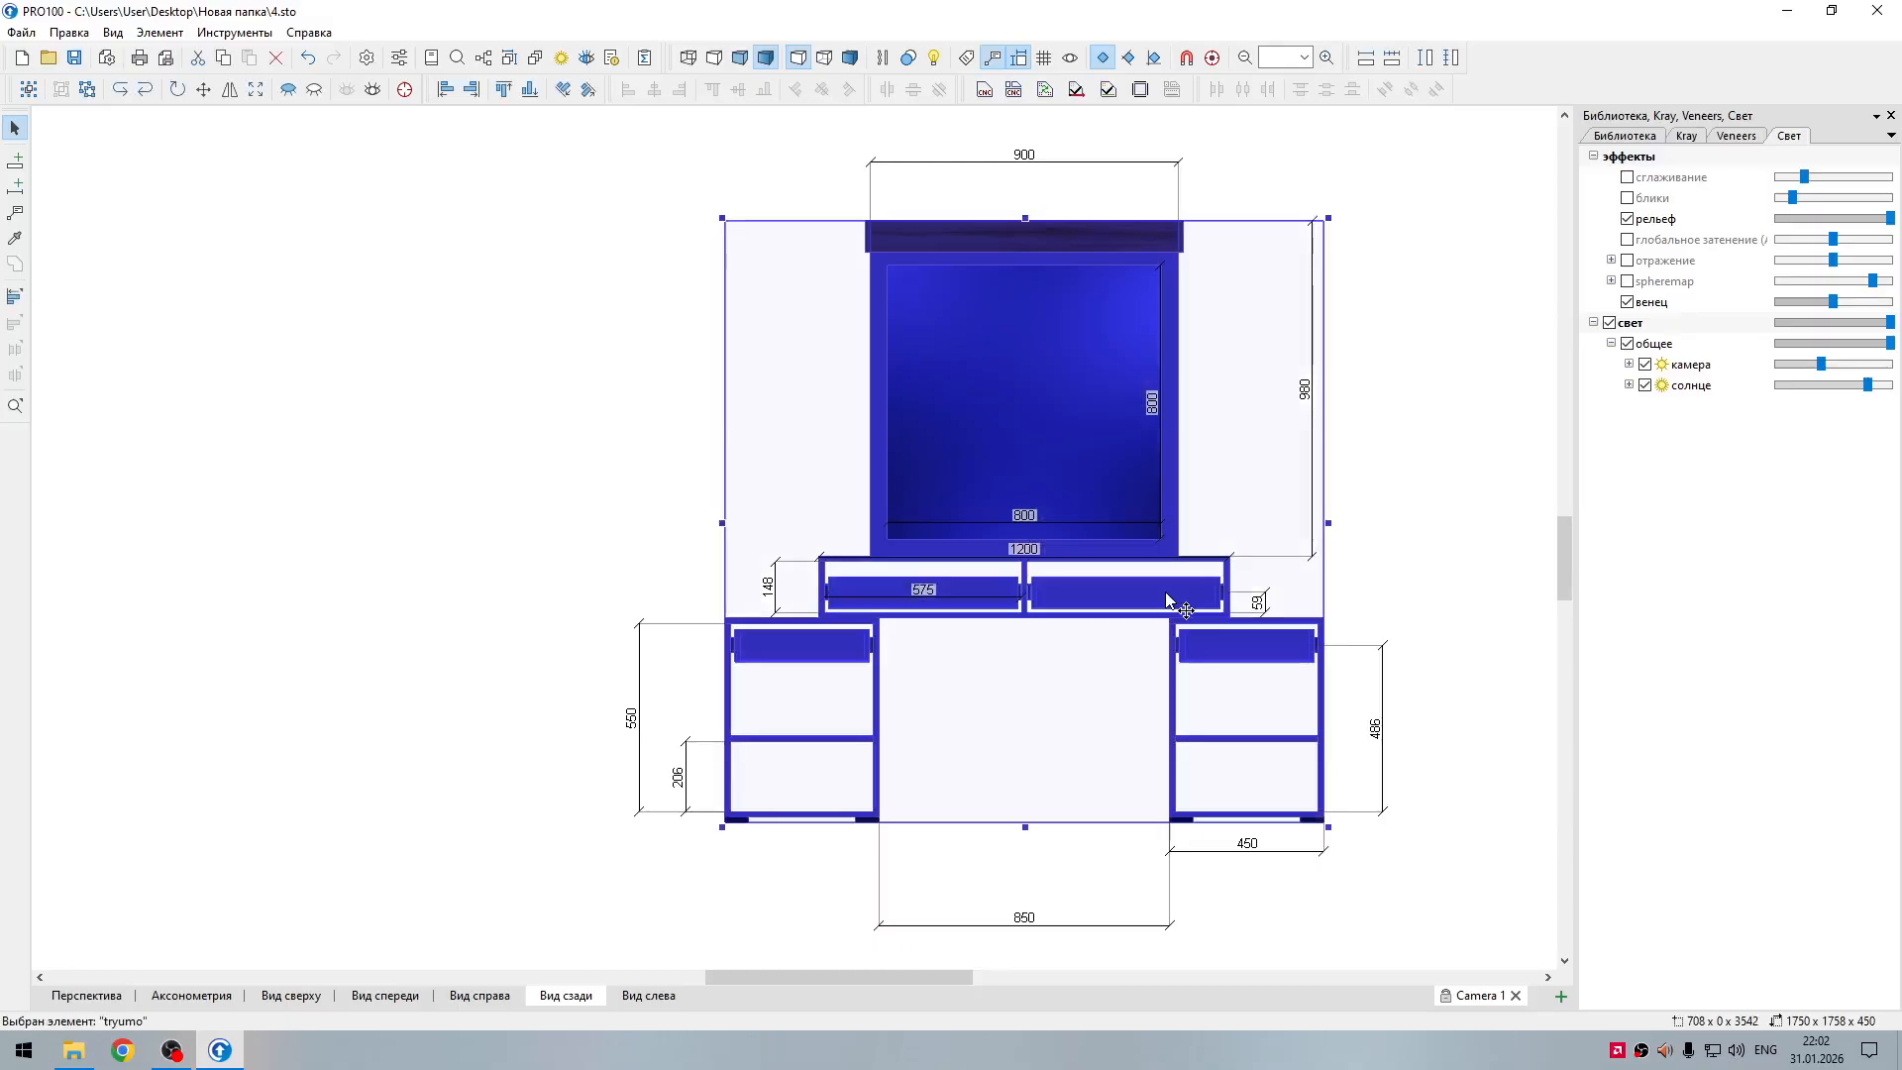
right_click(1168, 601)
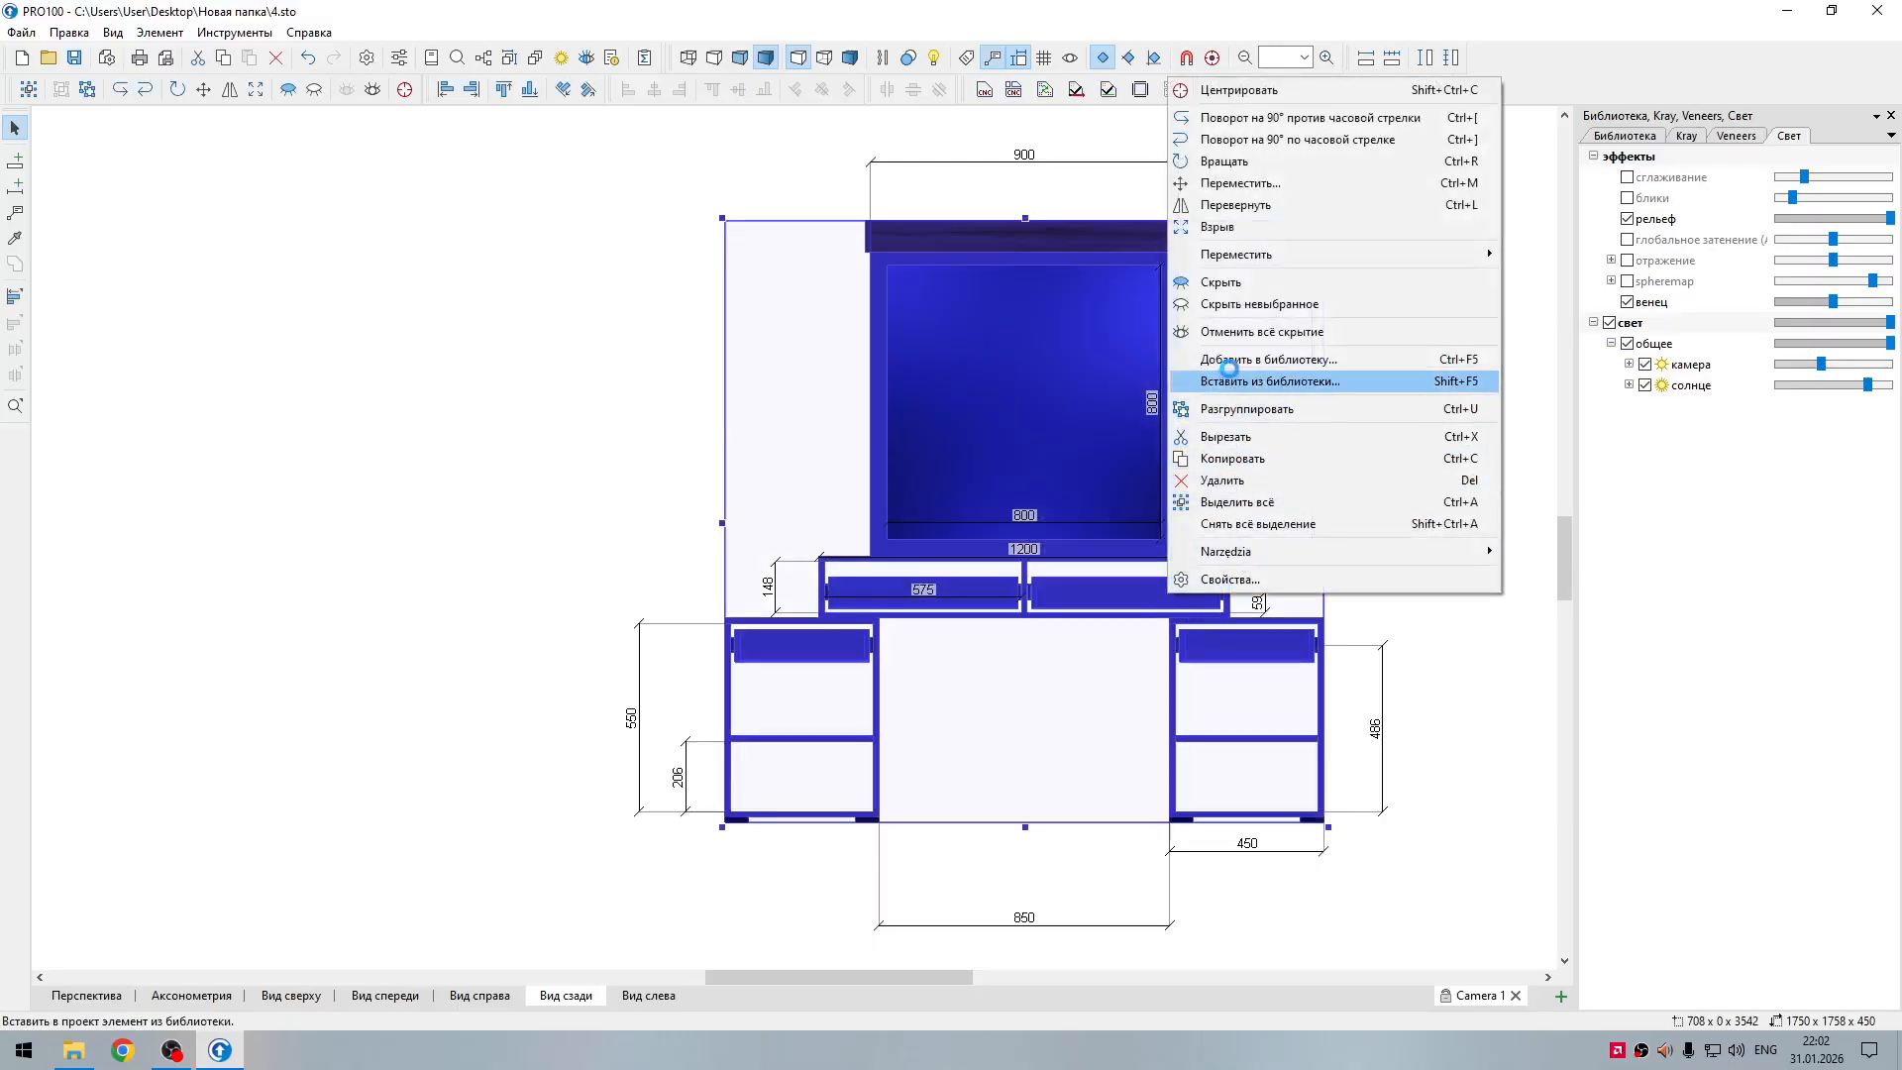
left_click(1232, 409)
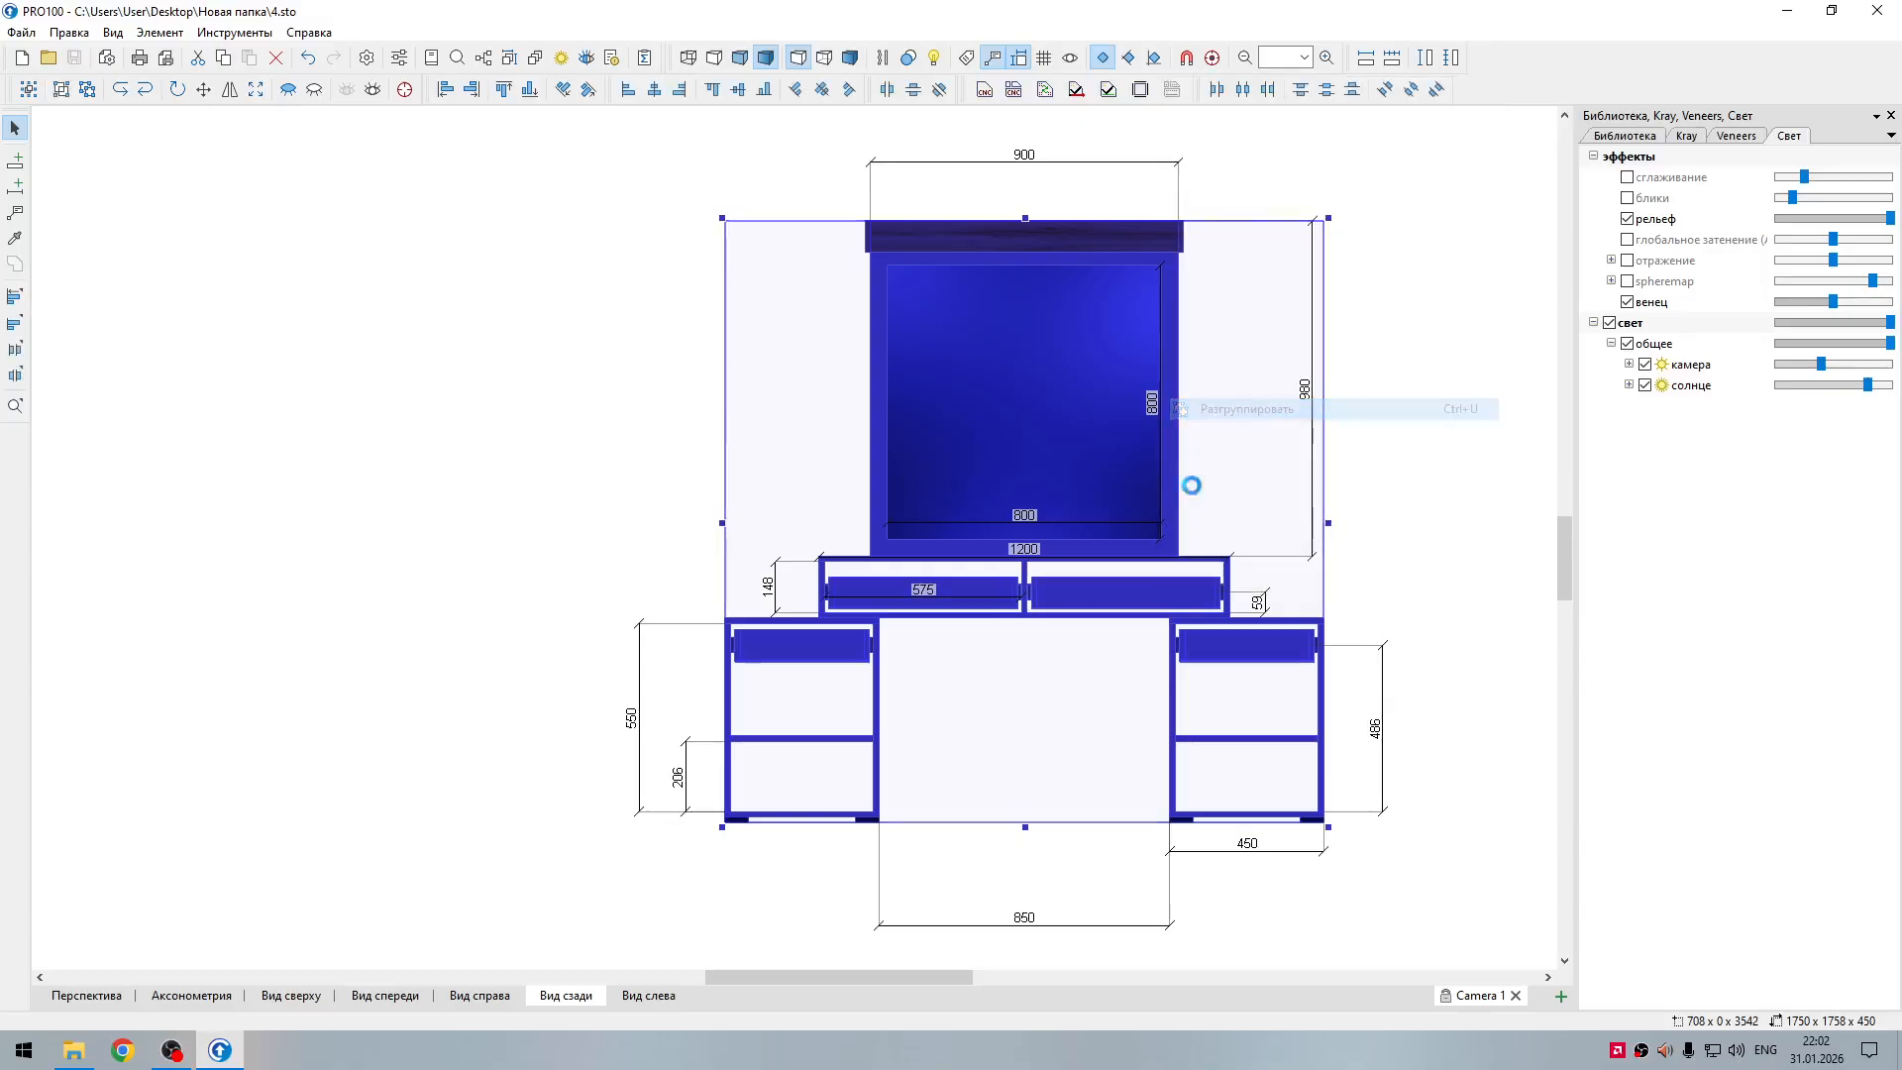
left_click(1083, 601)
right_click(1081, 602)
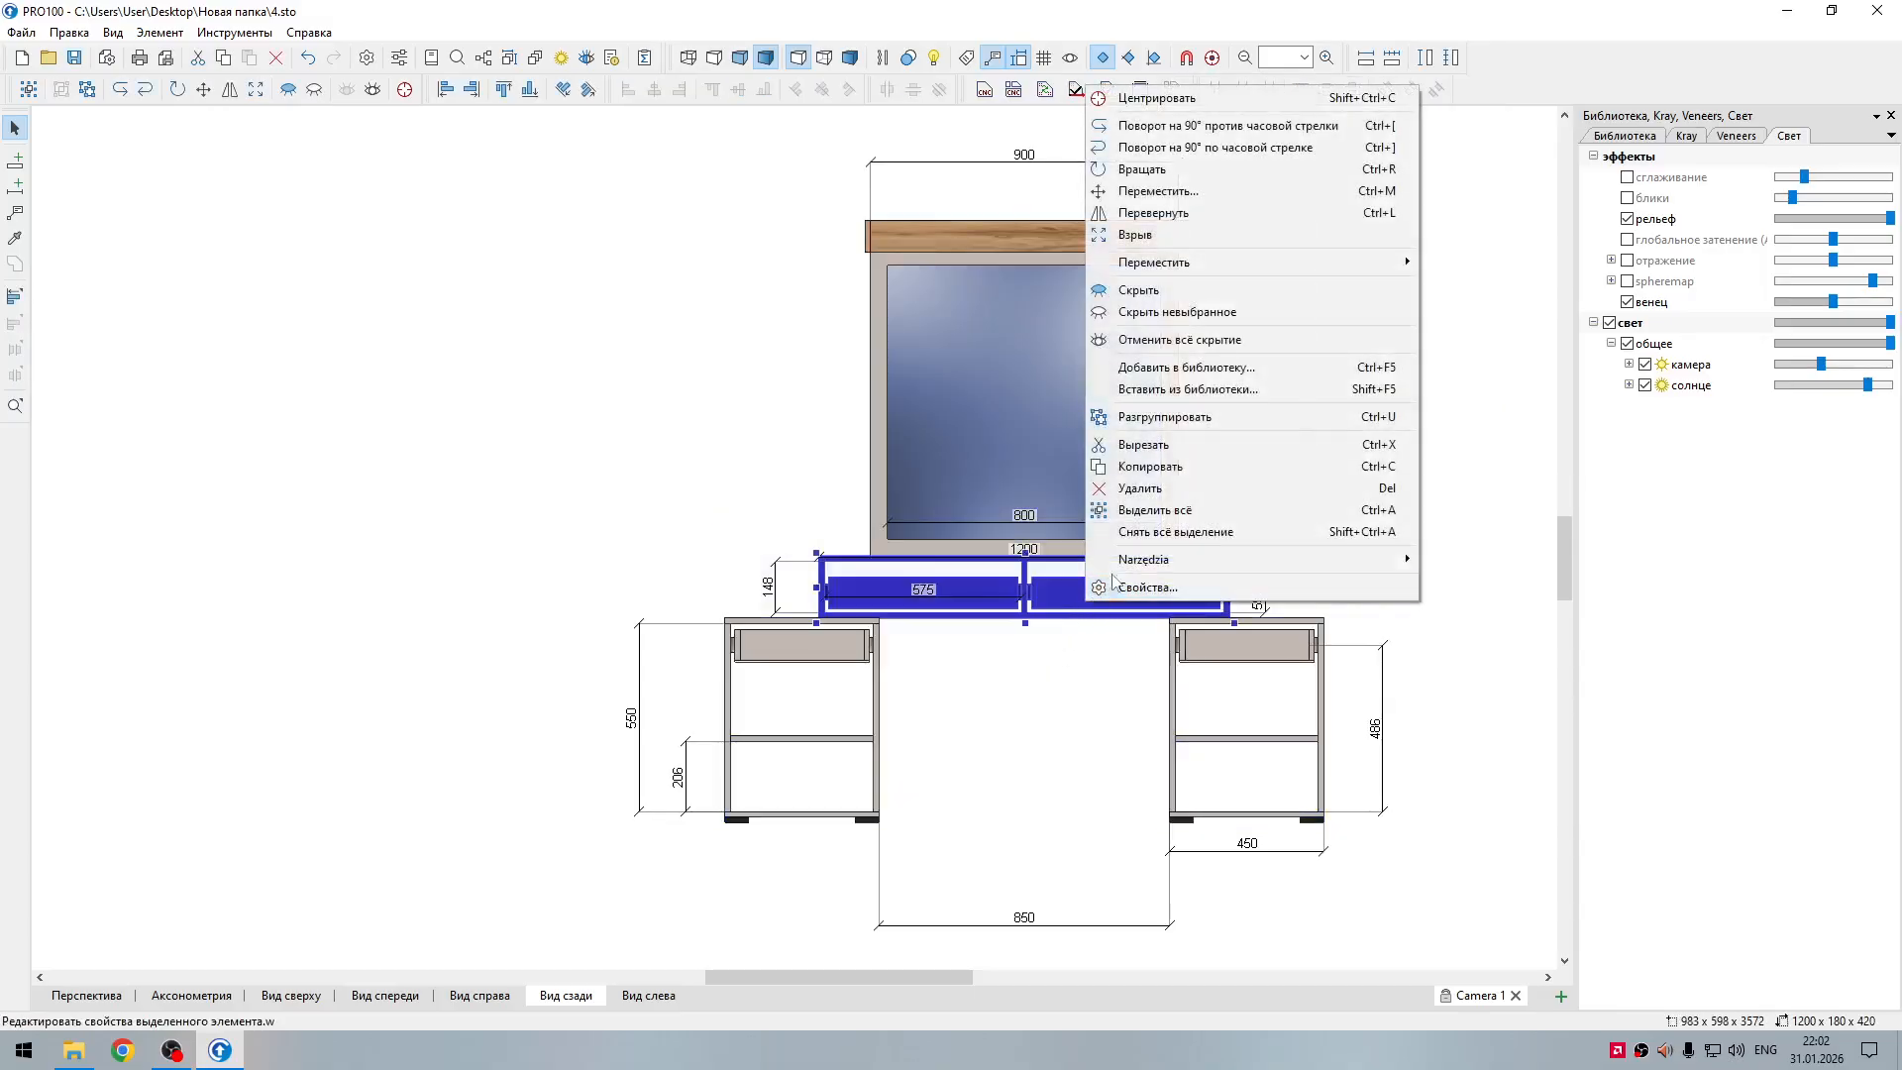
left_click(1157, 417)
Step: Raise both central drawers together until the slide height dimension at the unit's right side is 60
left_click(1079, 600)
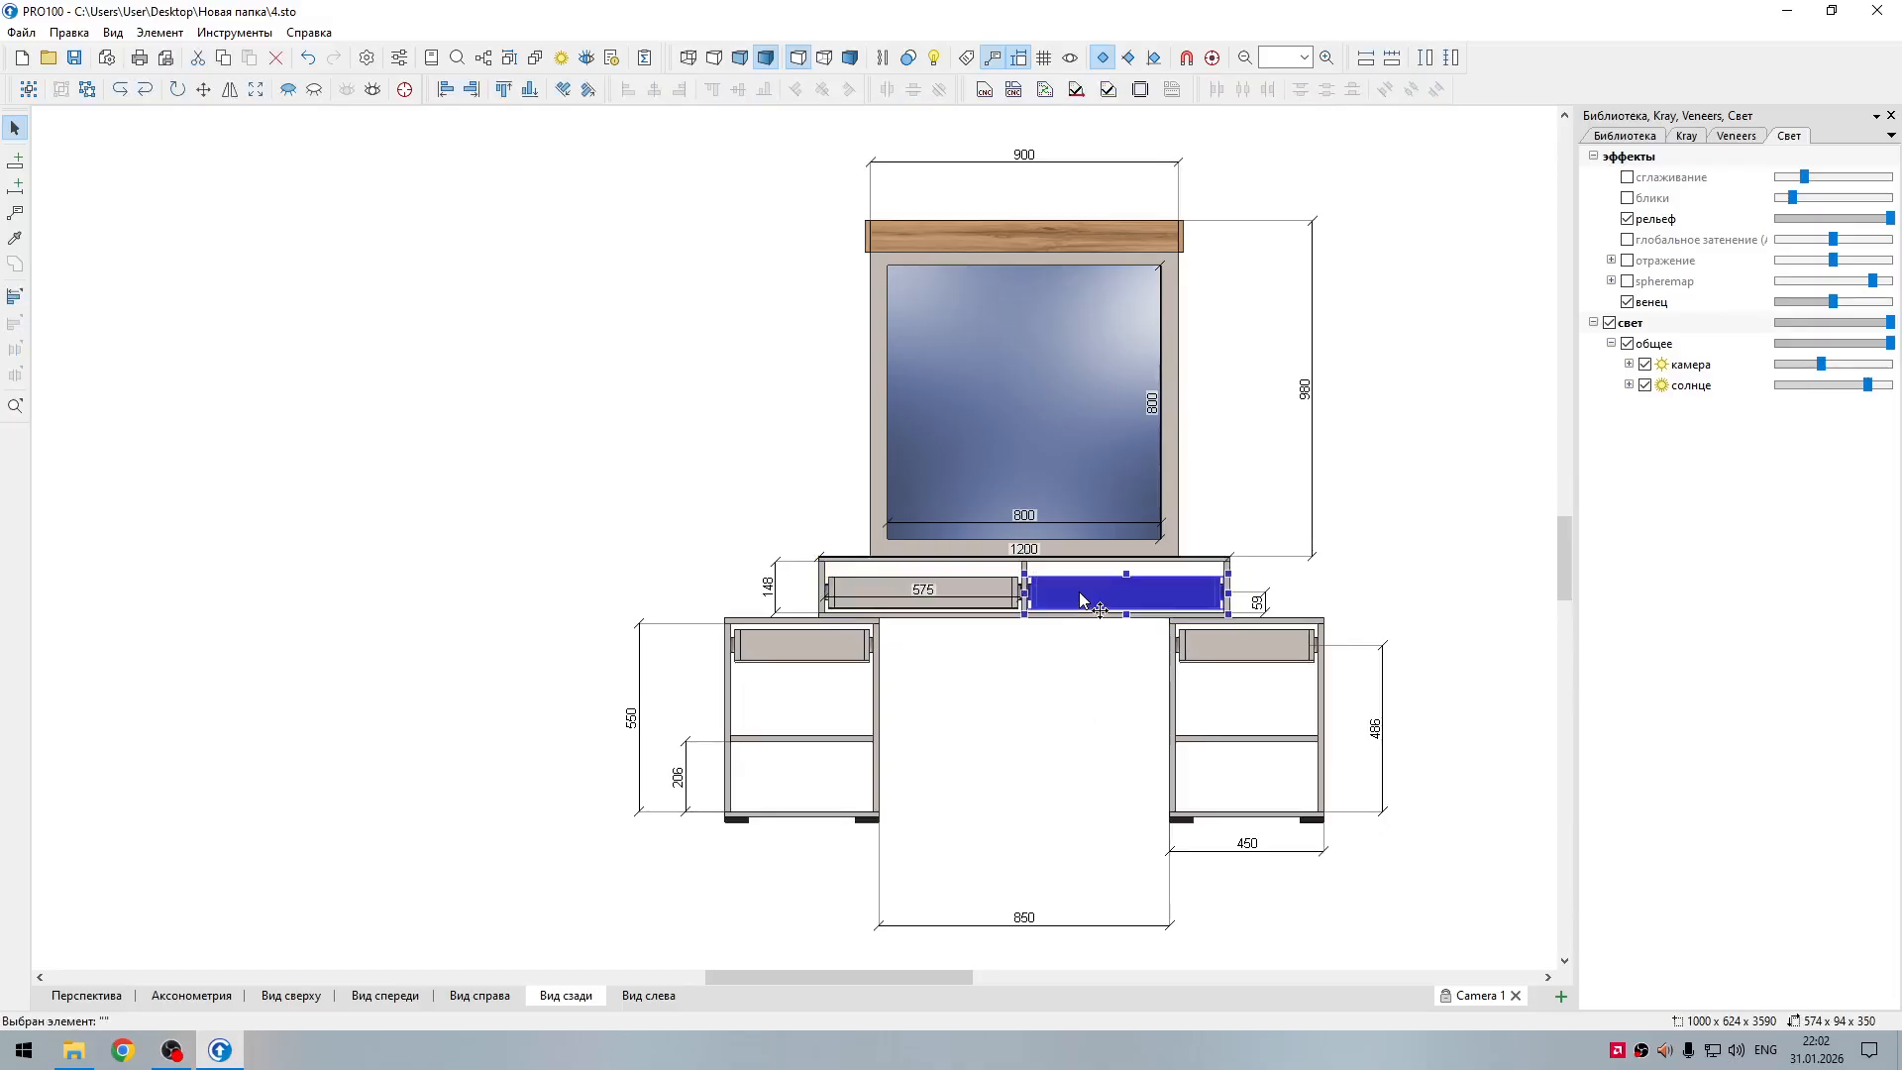
left_click(942, 594, "shift")
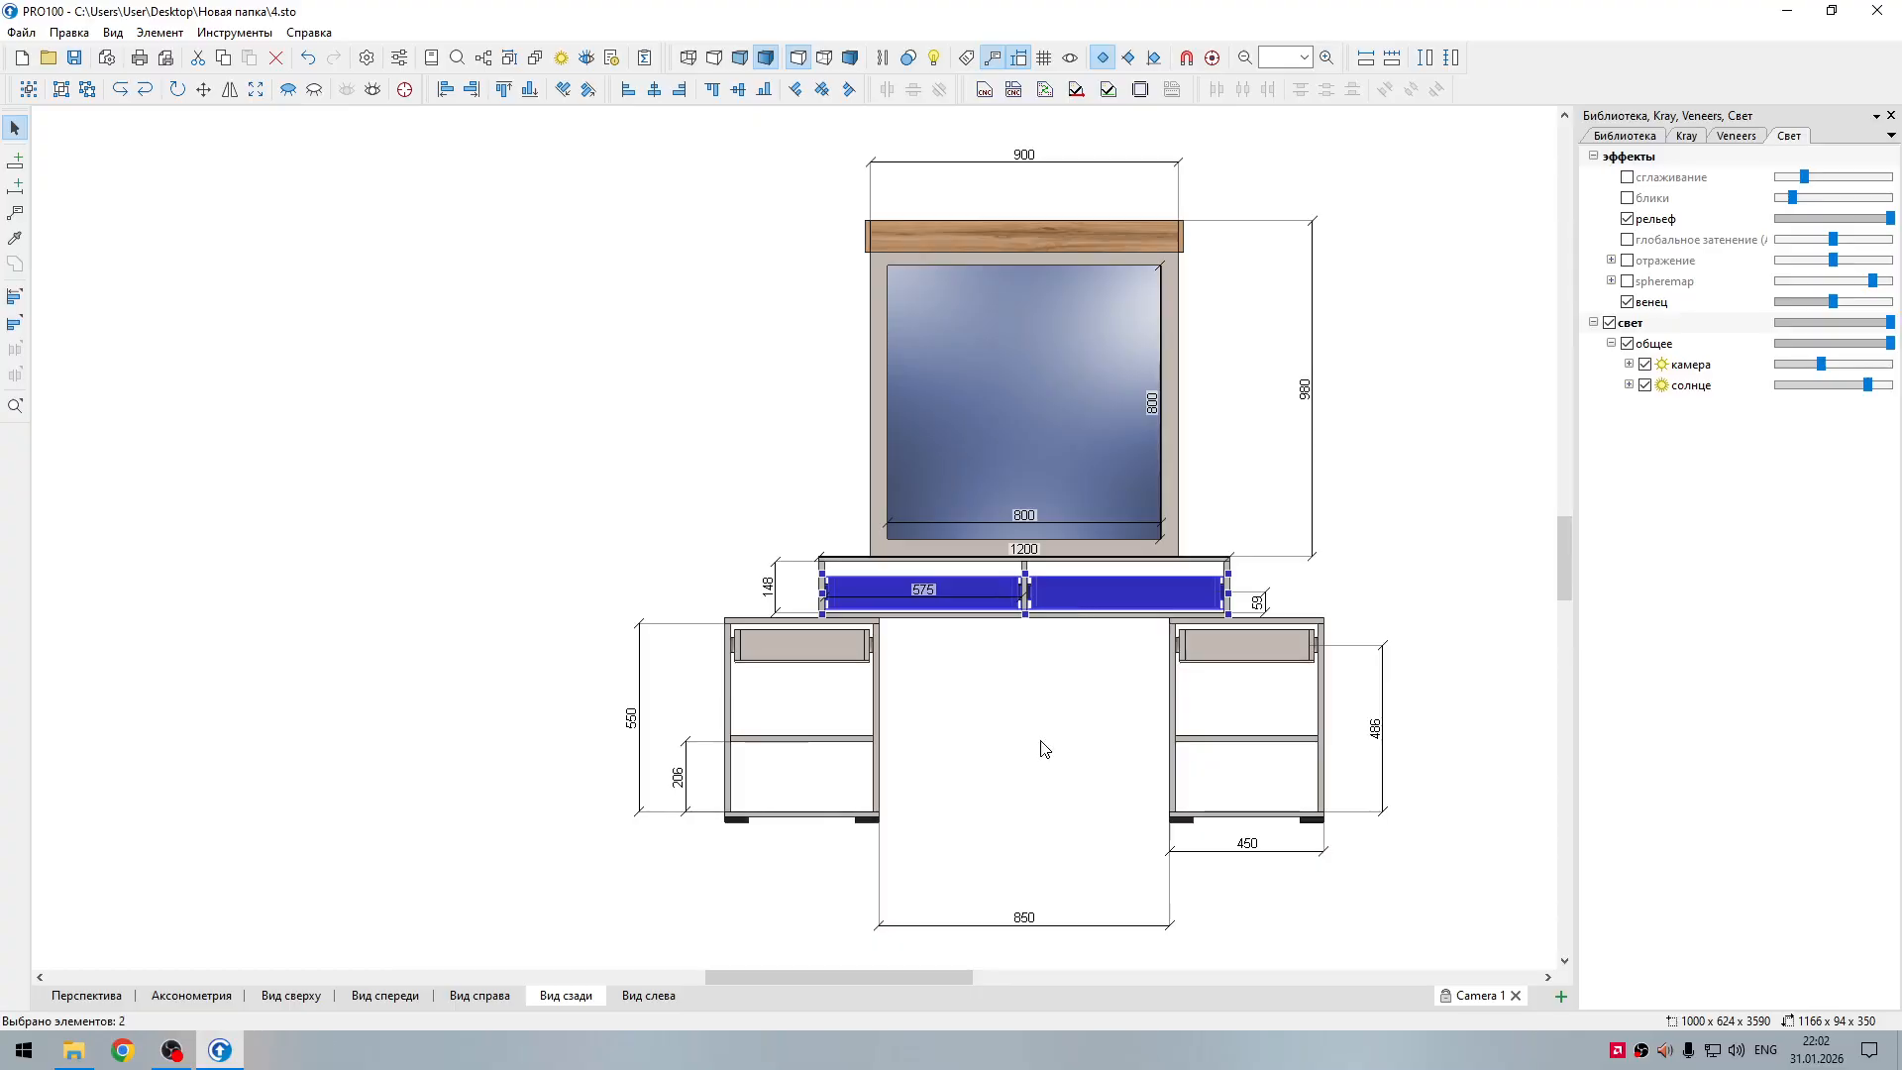
left_click(1095, 766)
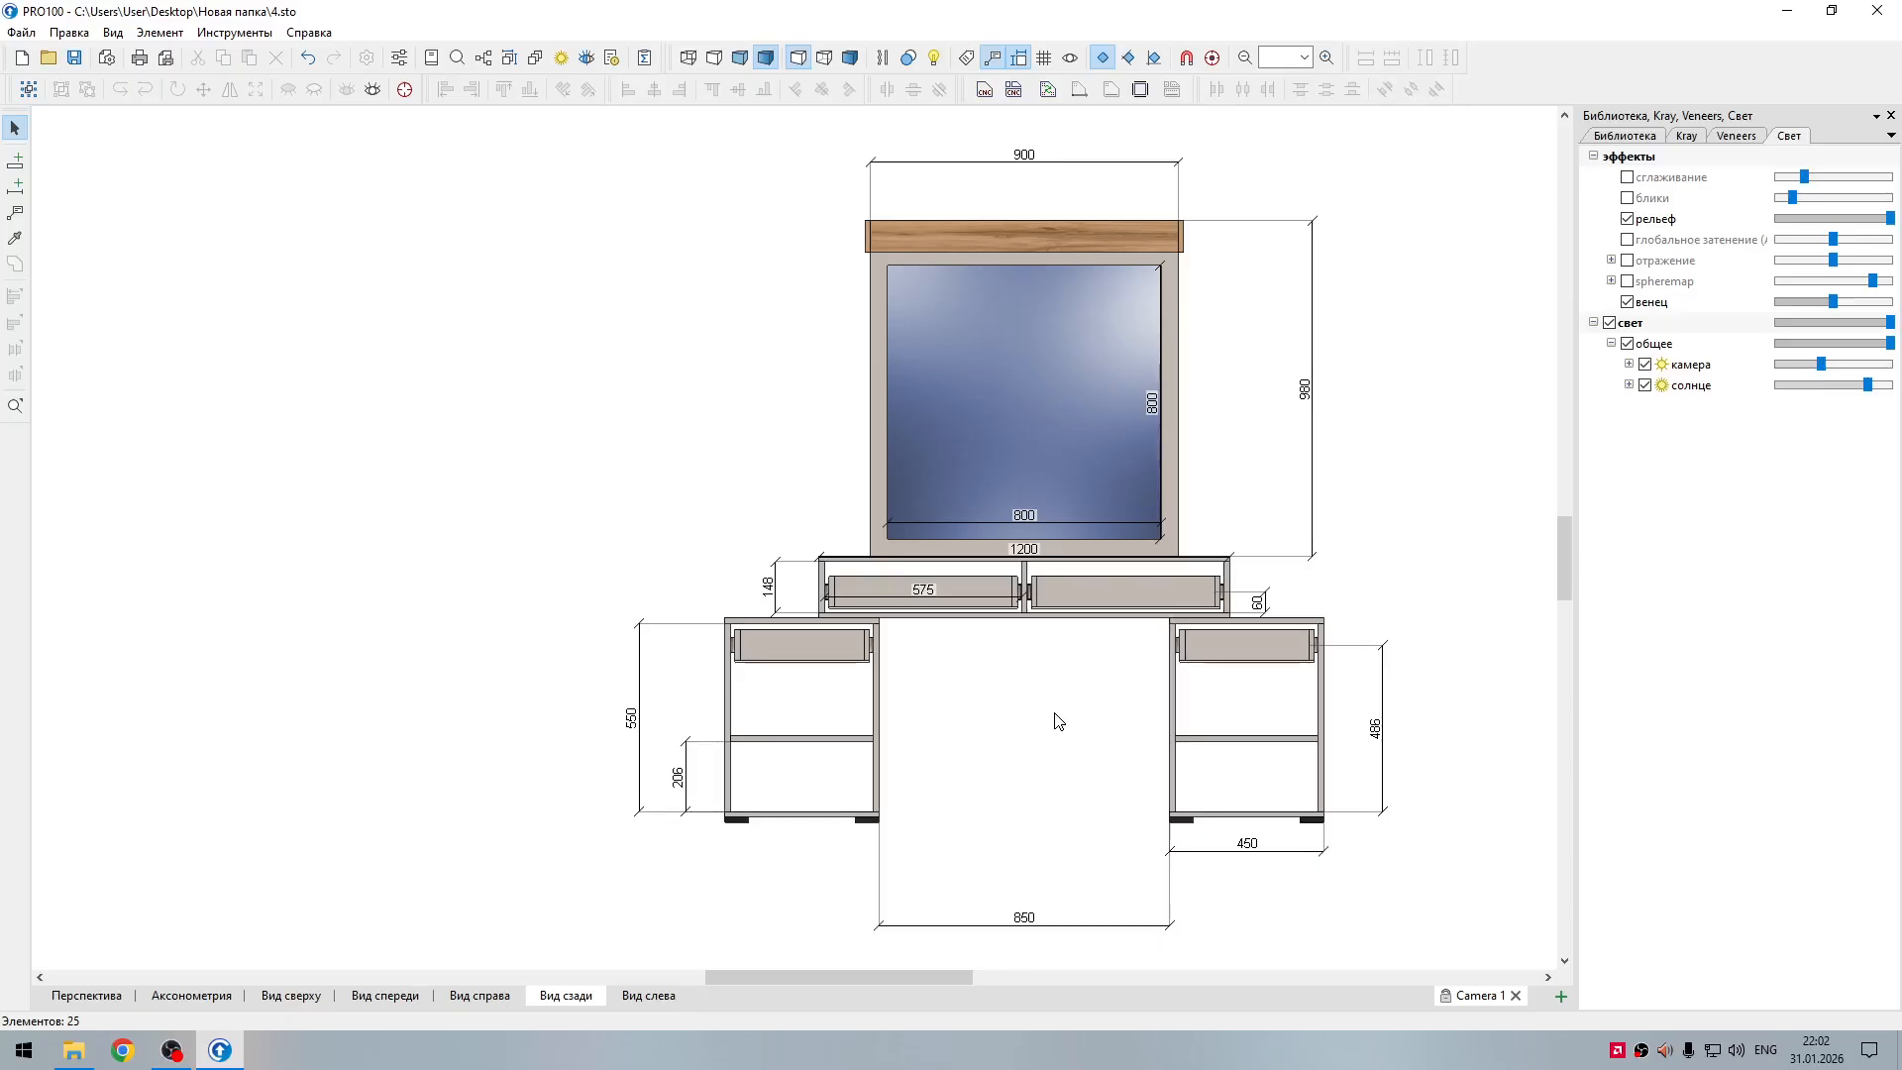
Step: Dimension the height of the mirror cap's left end piece and place the line to the left of the cap
left_click(870, 247)
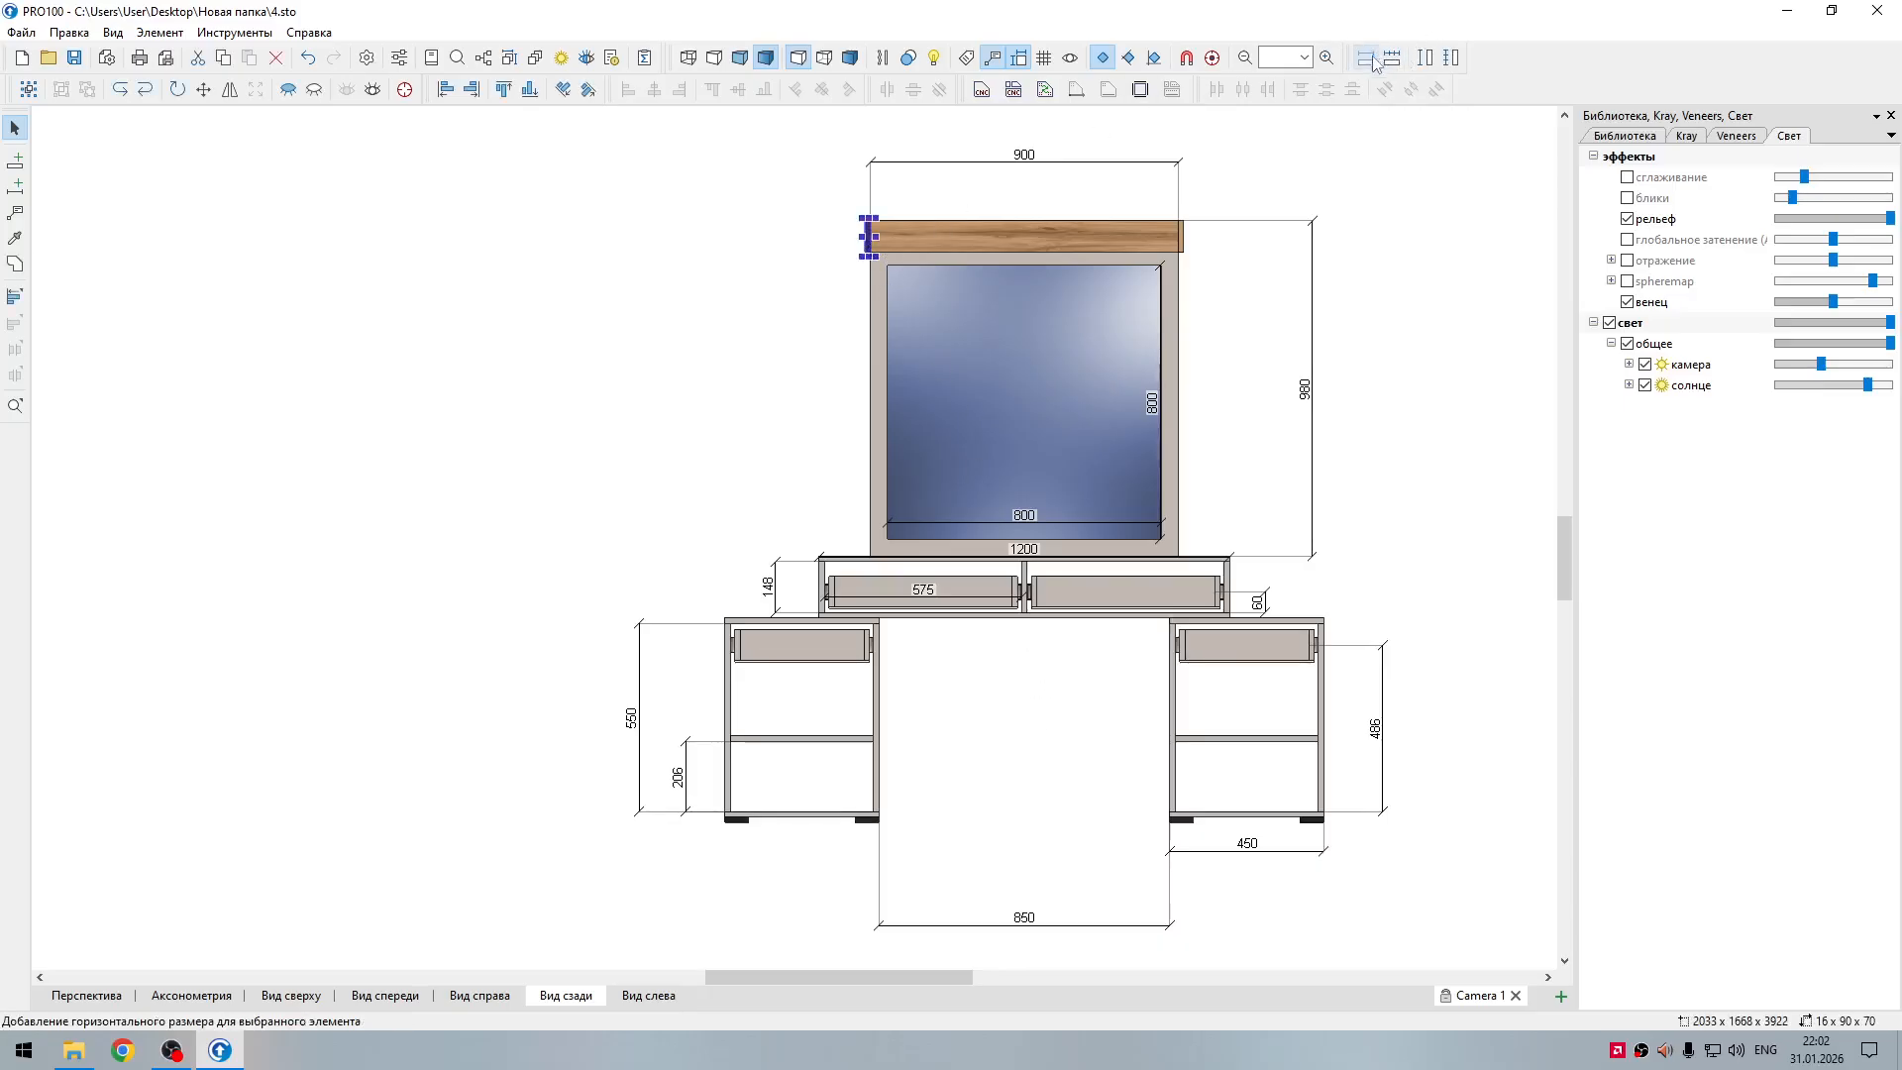
left_click(1426, 59)
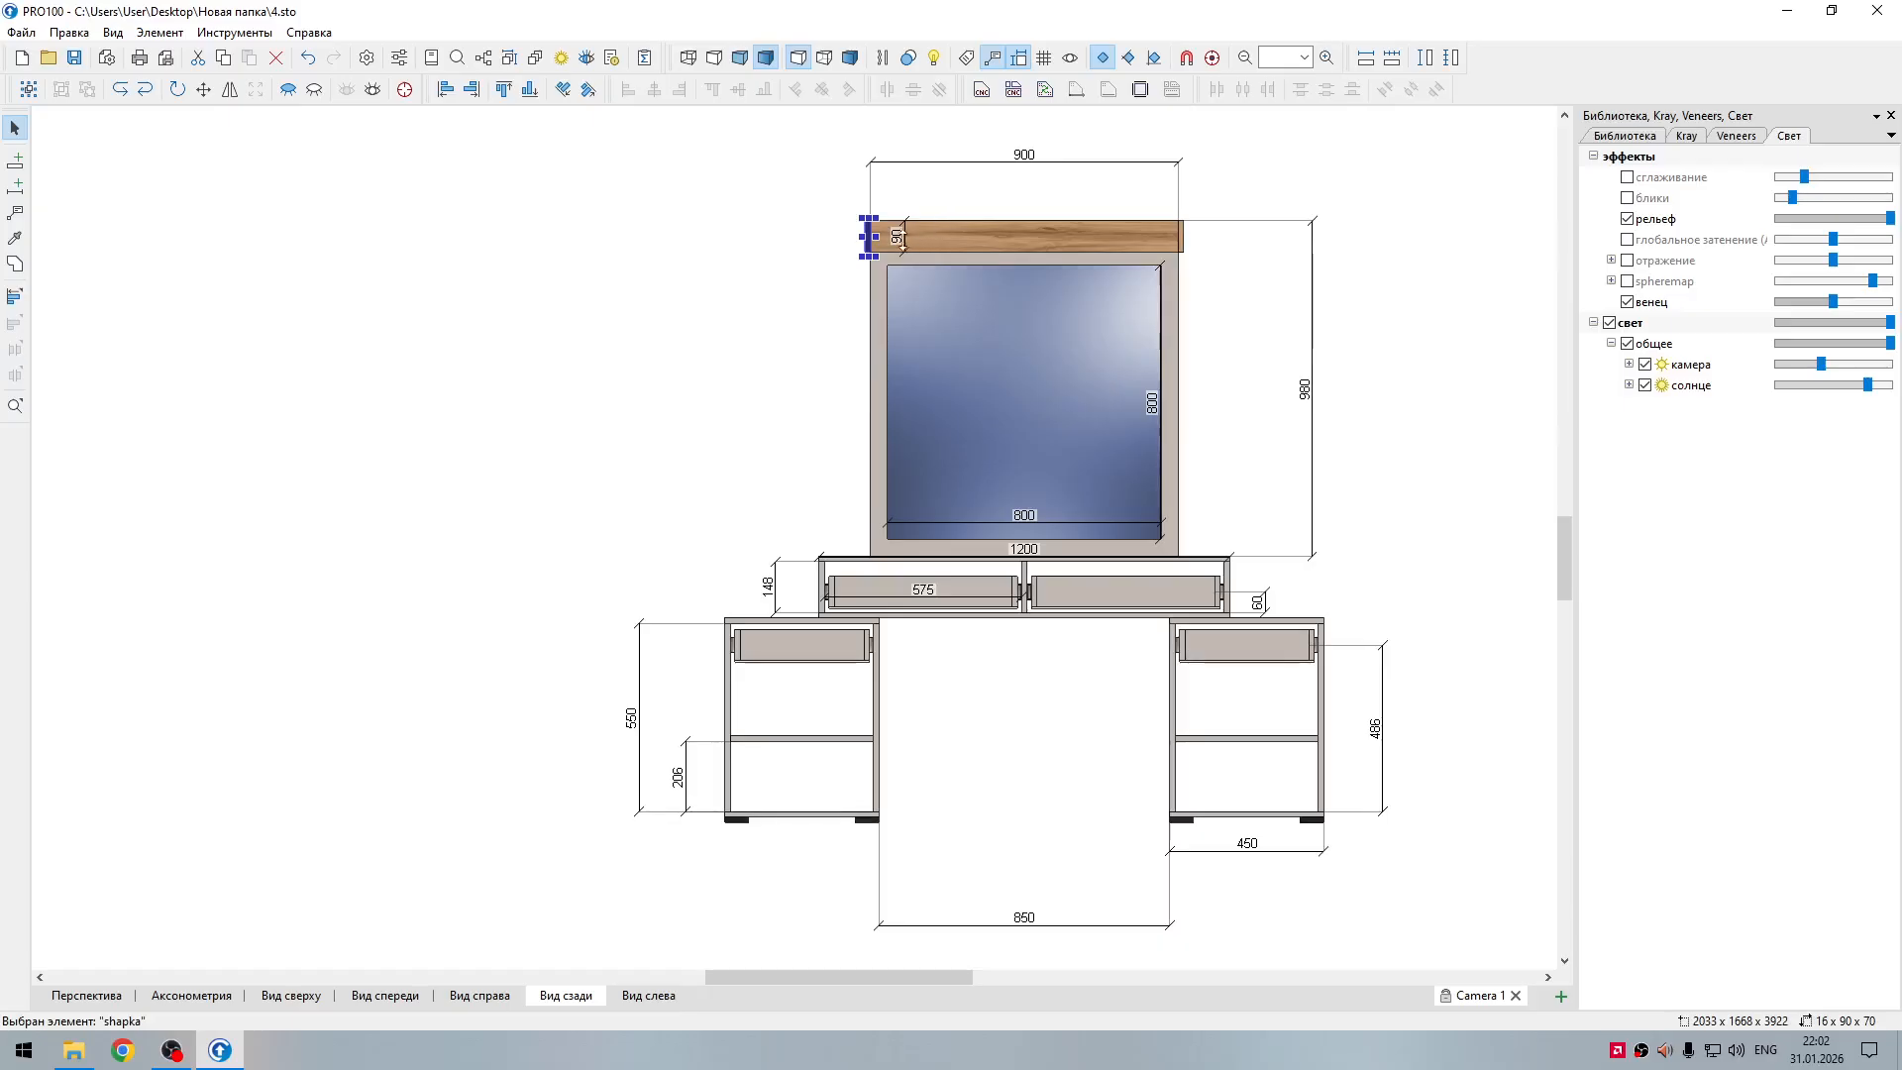
left_click_drag(904, 224, 814, 234)
left_click(1370, 274)
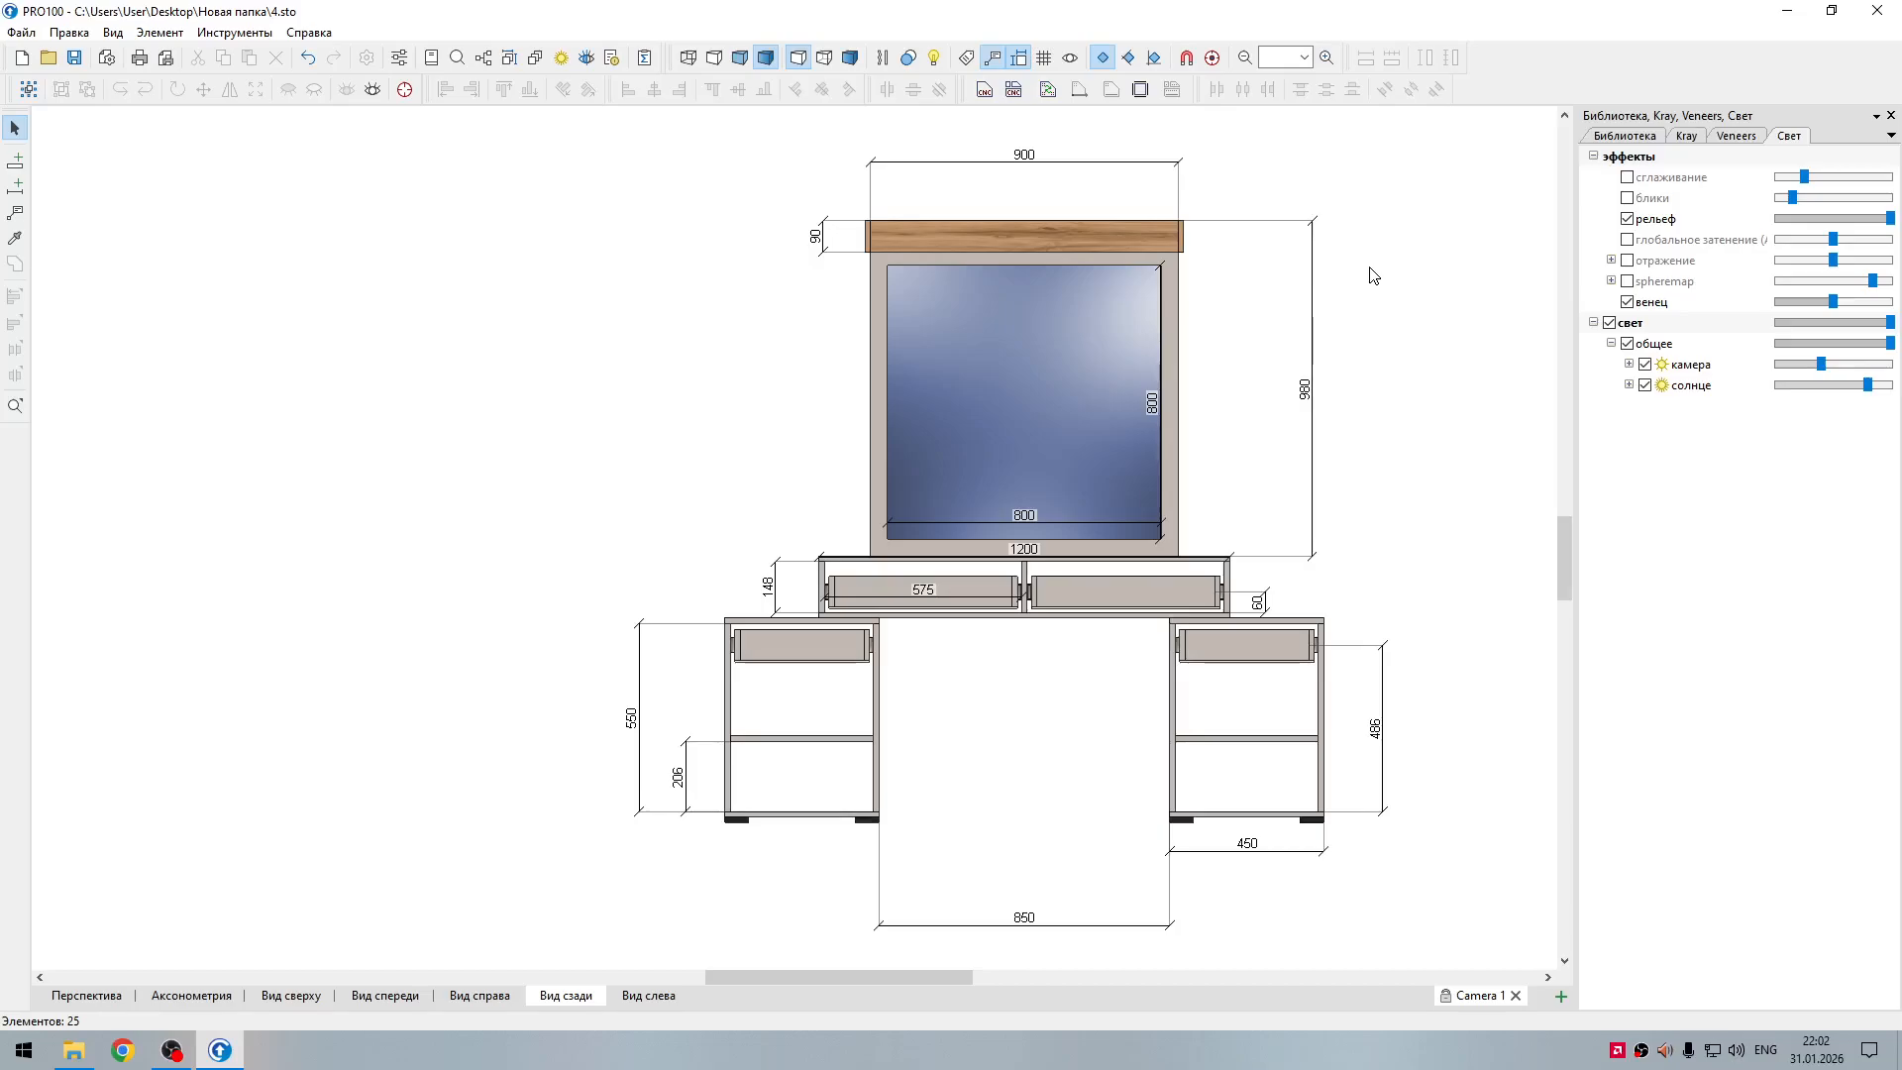
Step: Dimension the width of the left pedestal's outer foot below it and the width of the pedestal's shelf
left_click(738, 820)
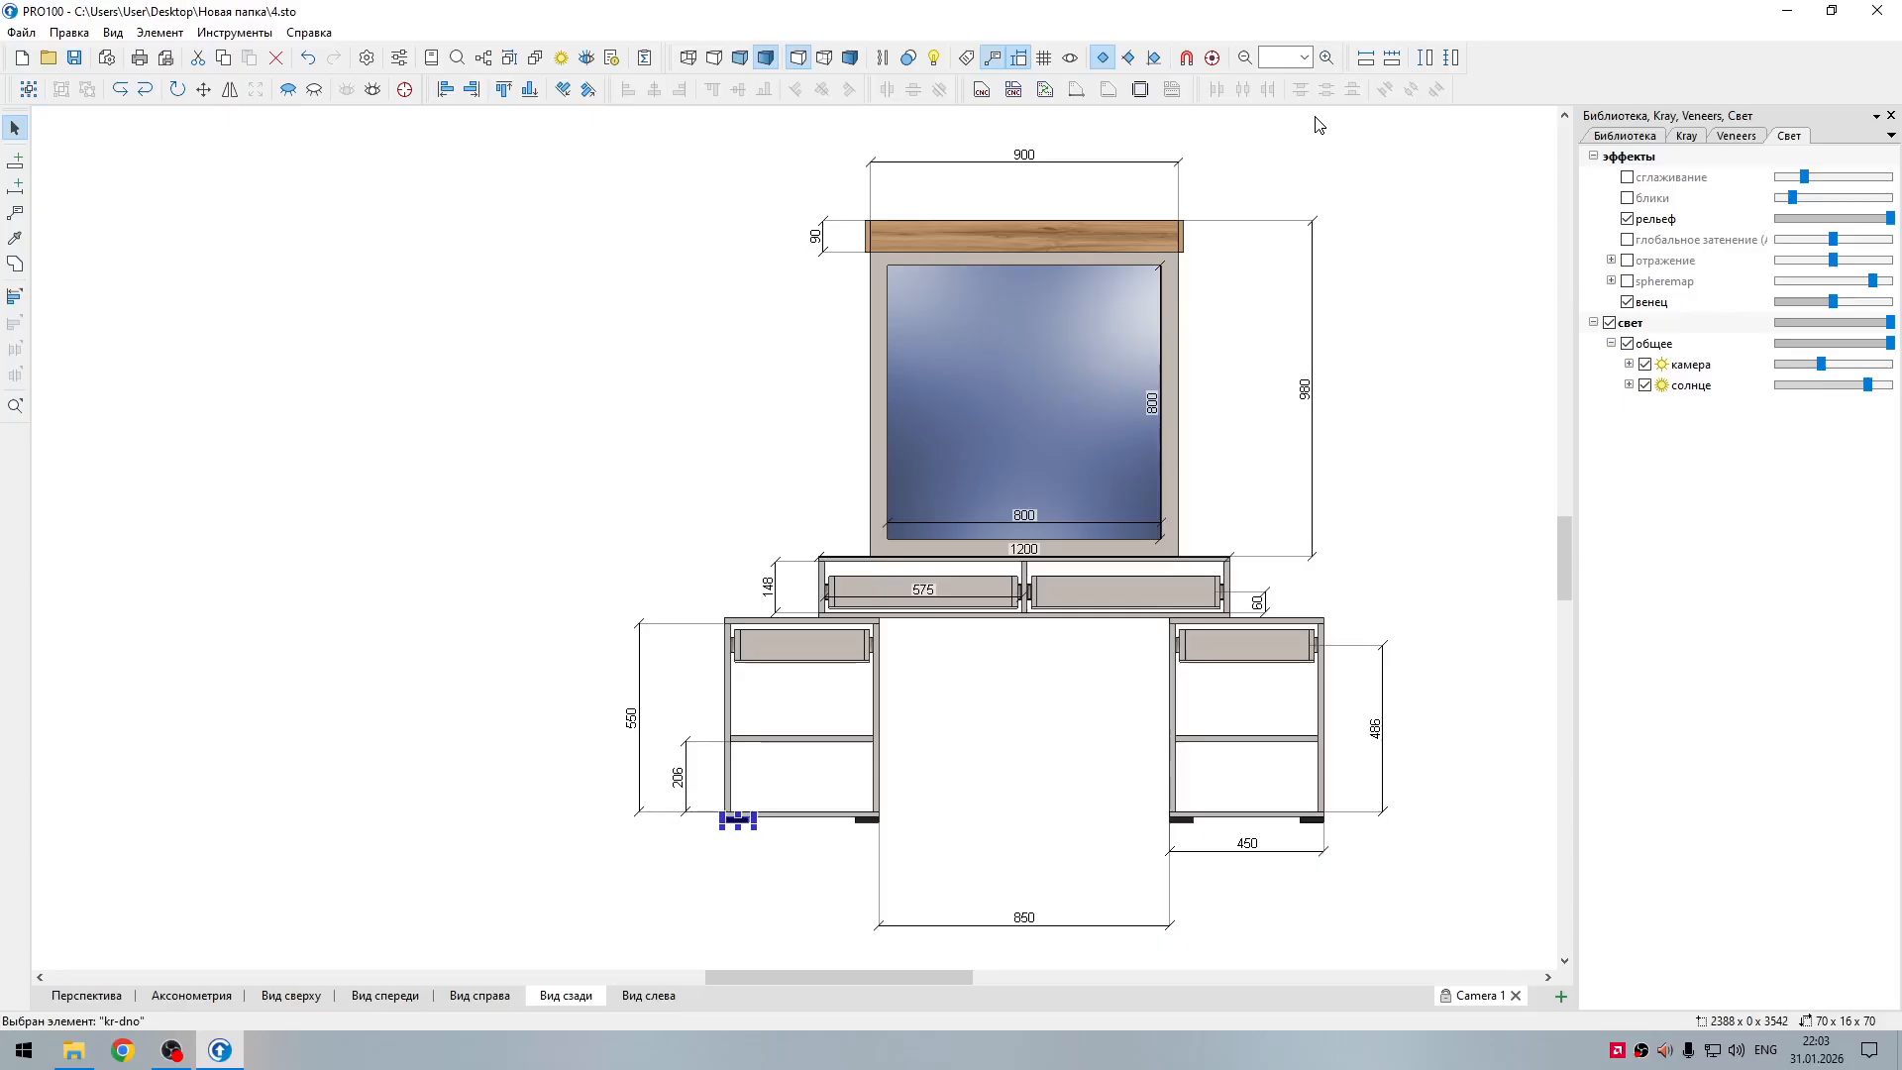
left_click(1365, 58)
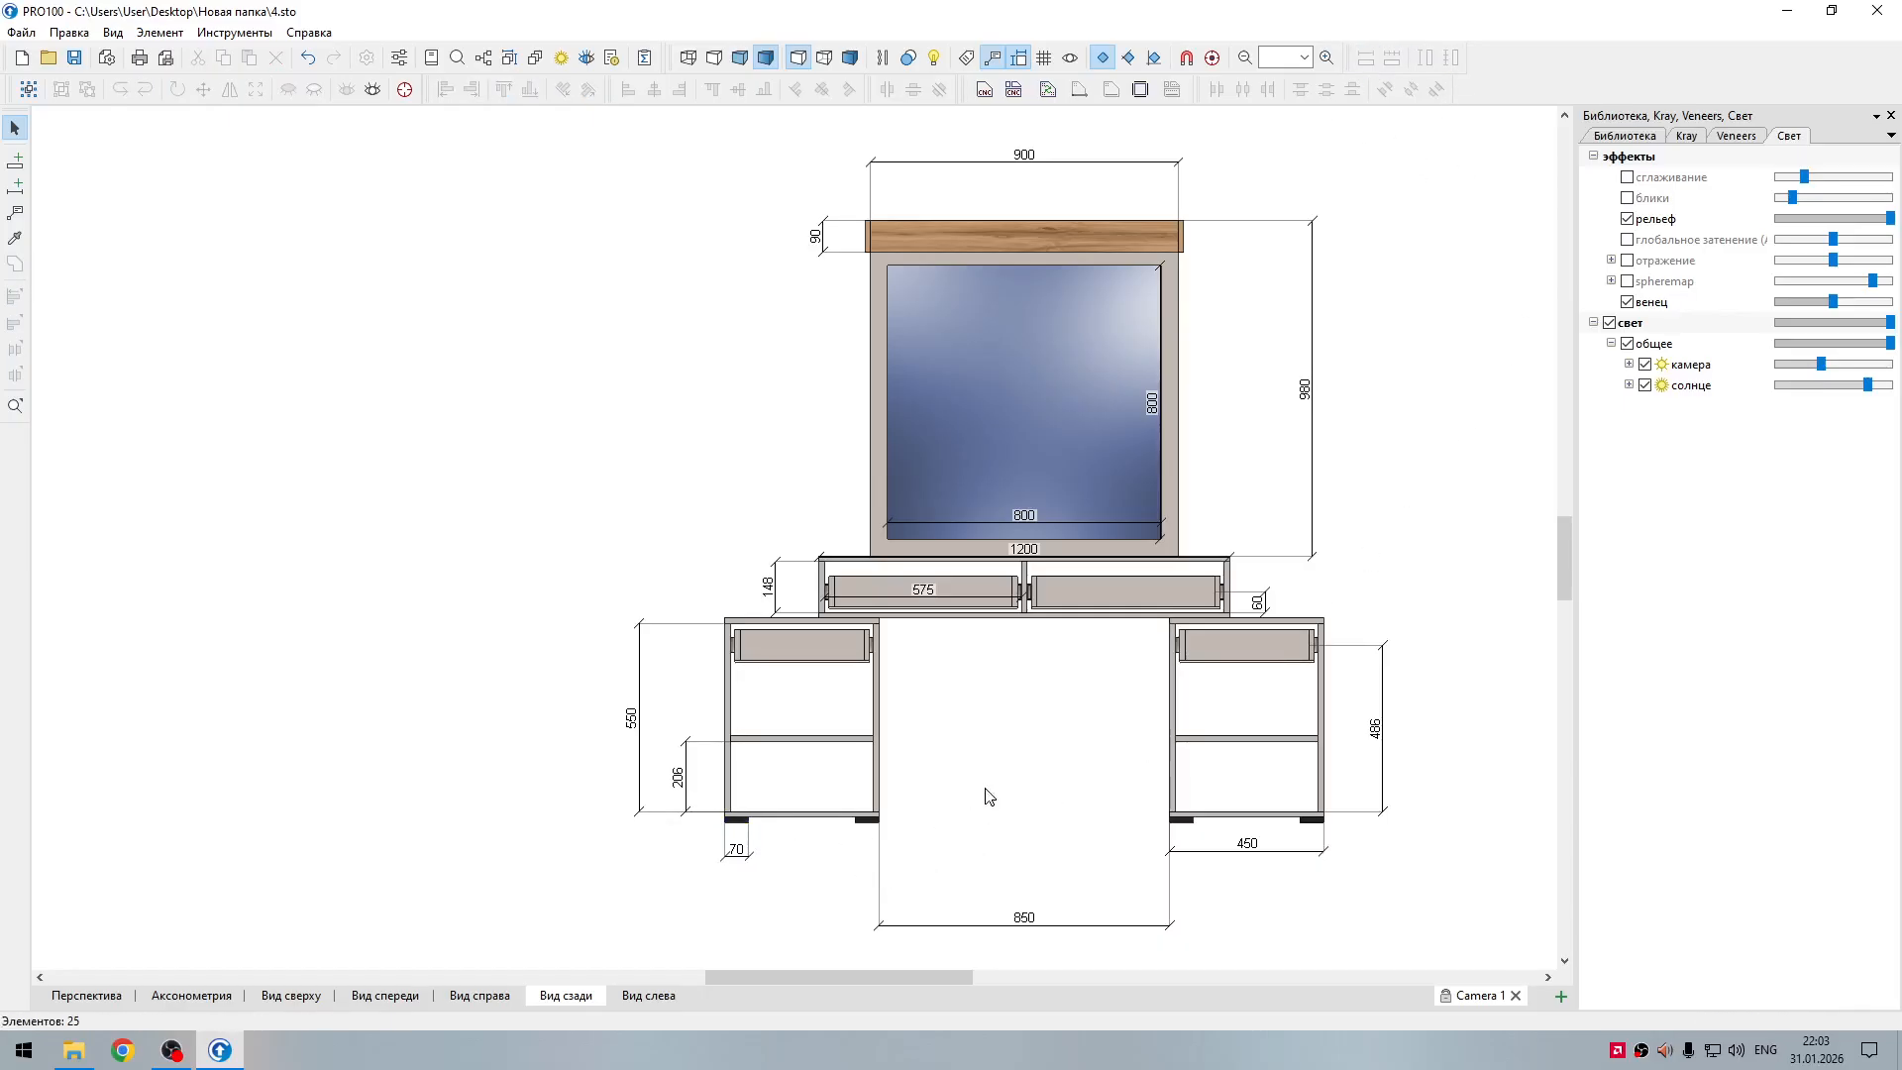
left_click(854, 739)
left_click(1368, 59)
left_click(886, 236)
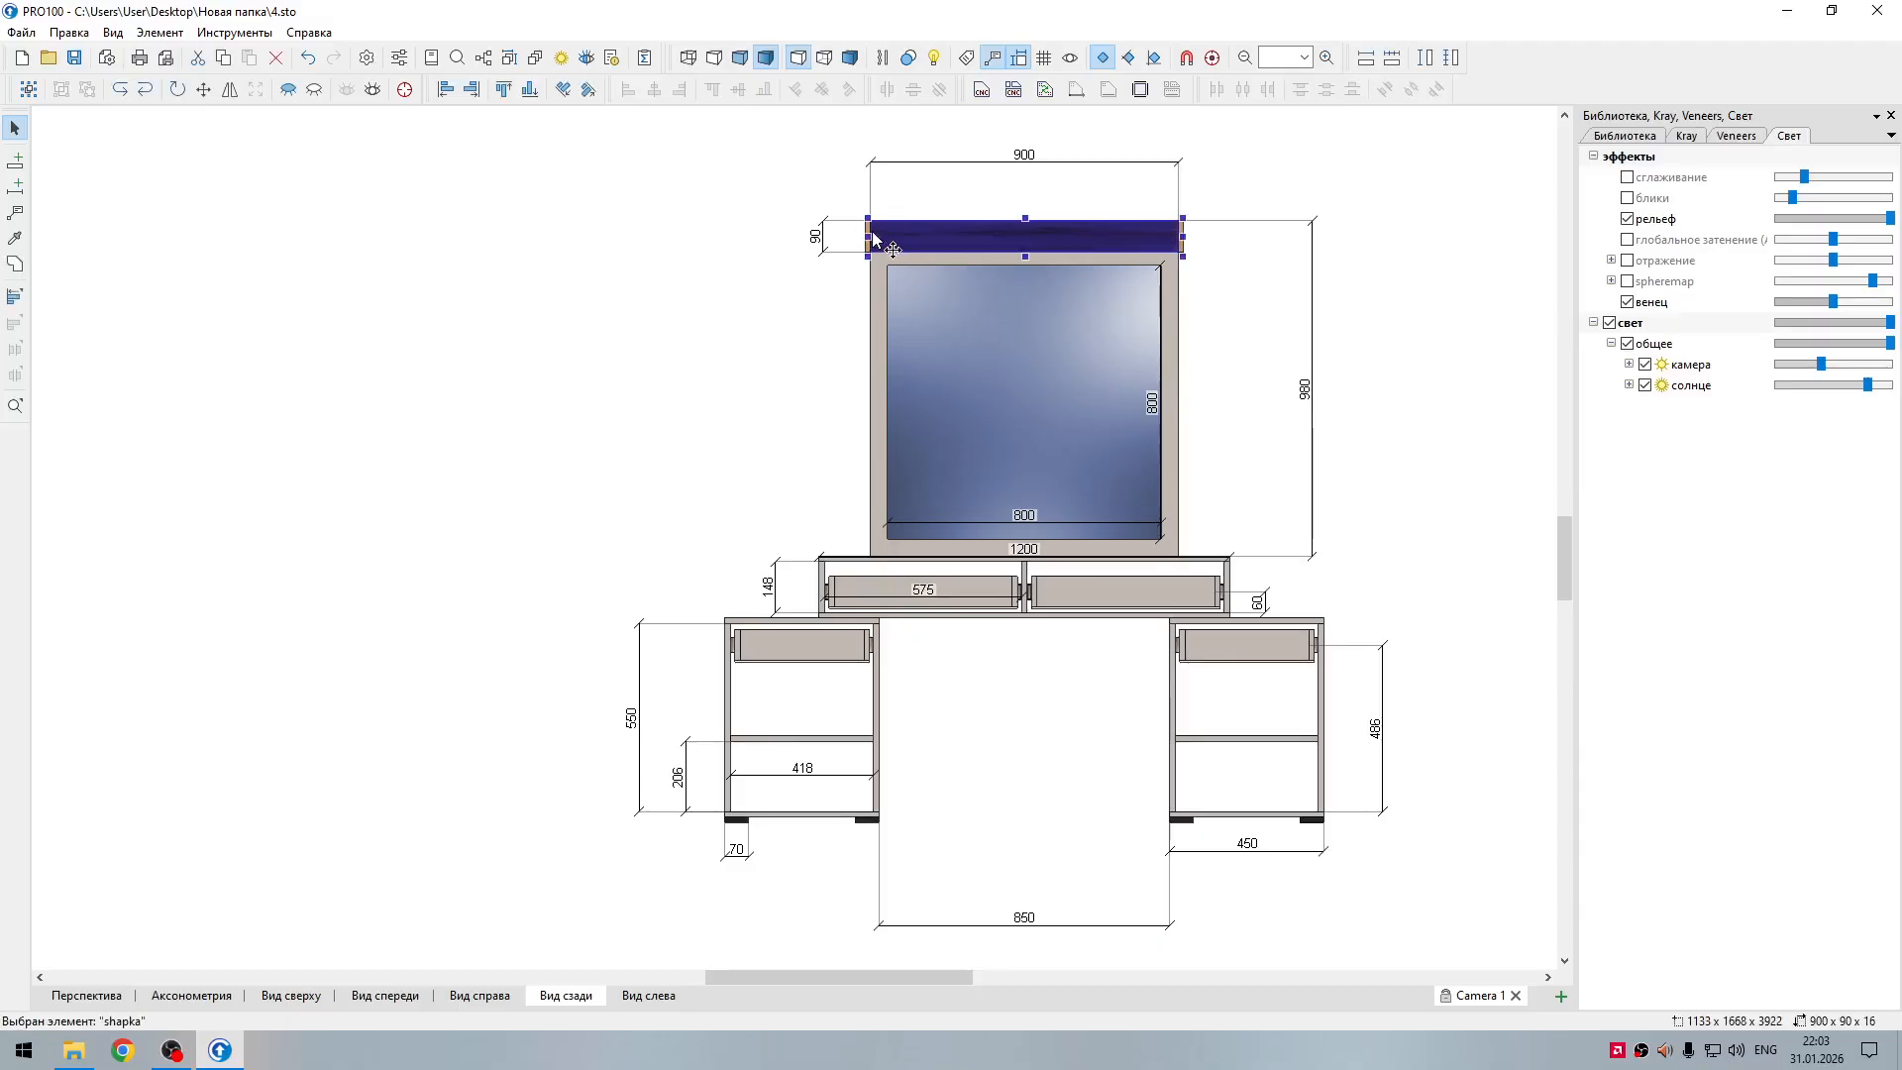
left_click(876, 277)
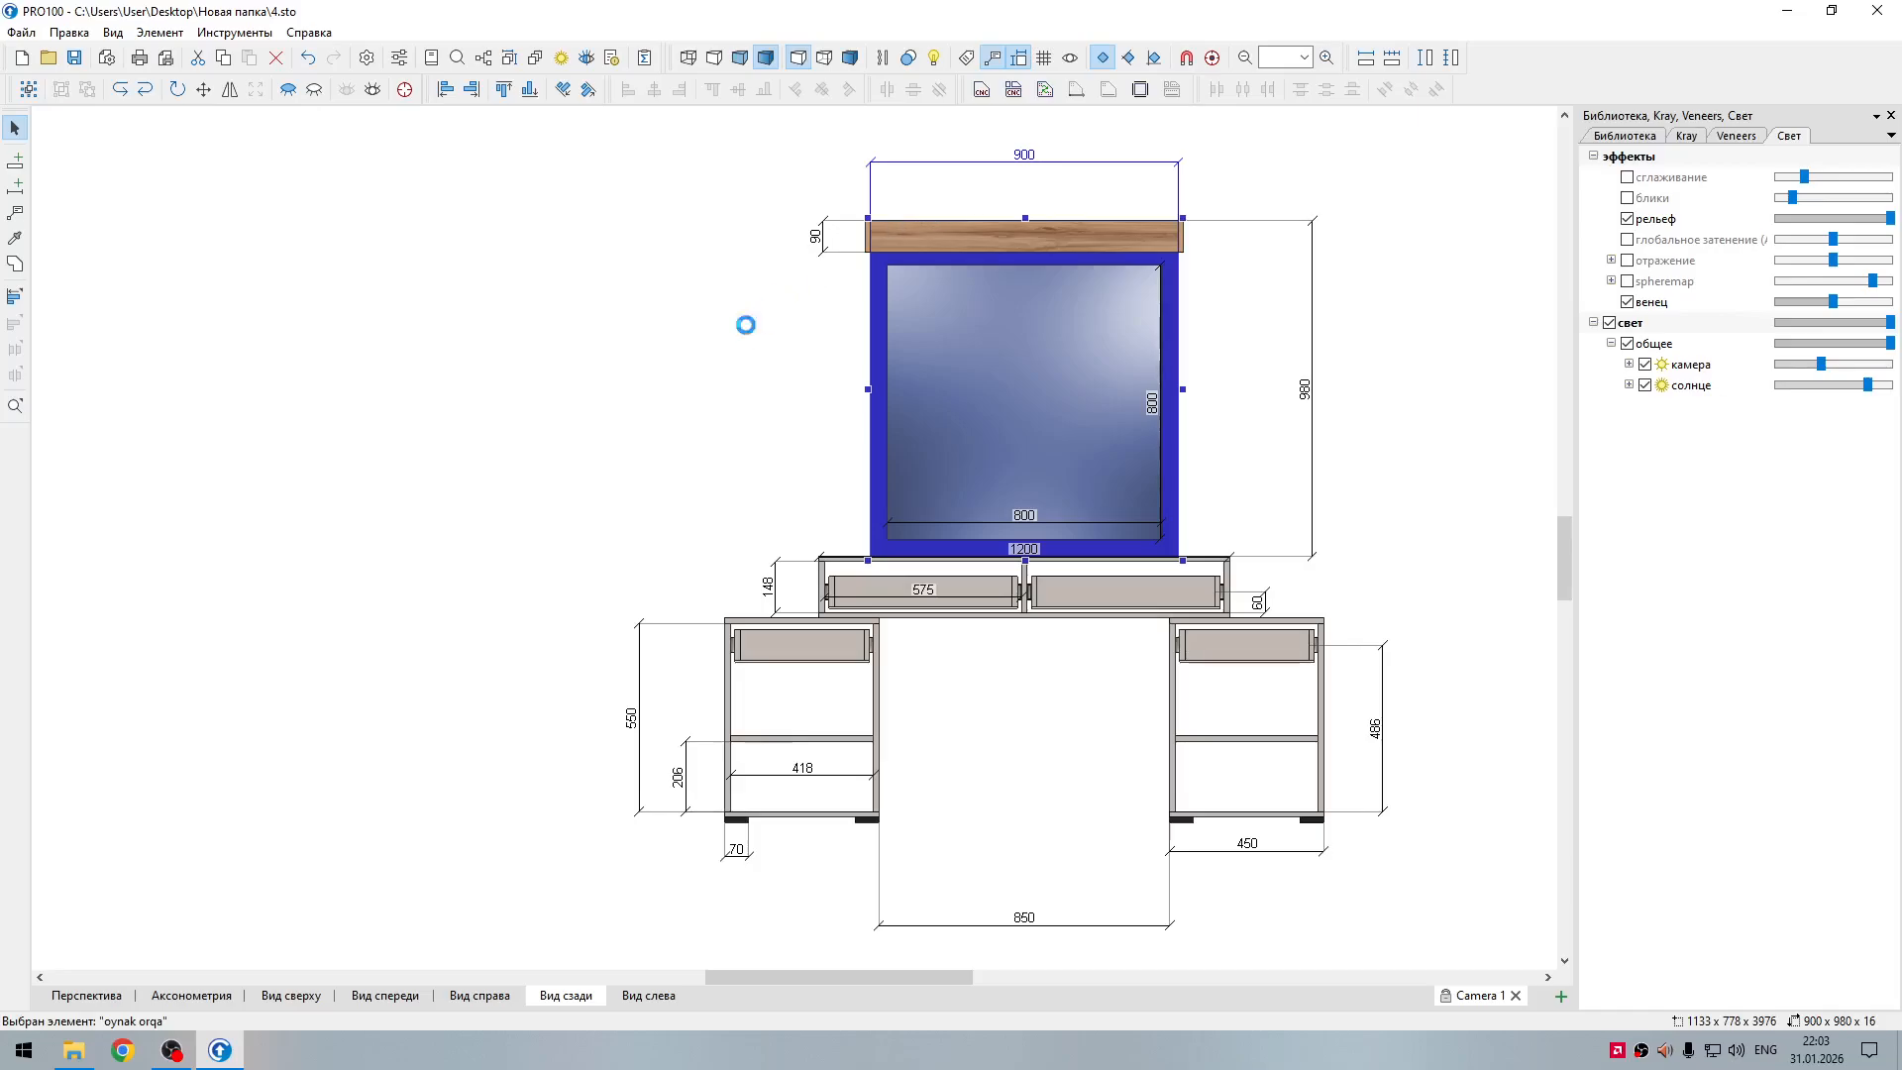
left_click(780, 361)
Step: Move the dimension between the pedestals up into the gap, level with the left pedestal's shelf width dimension
scroll(776, 388, "down", 3)
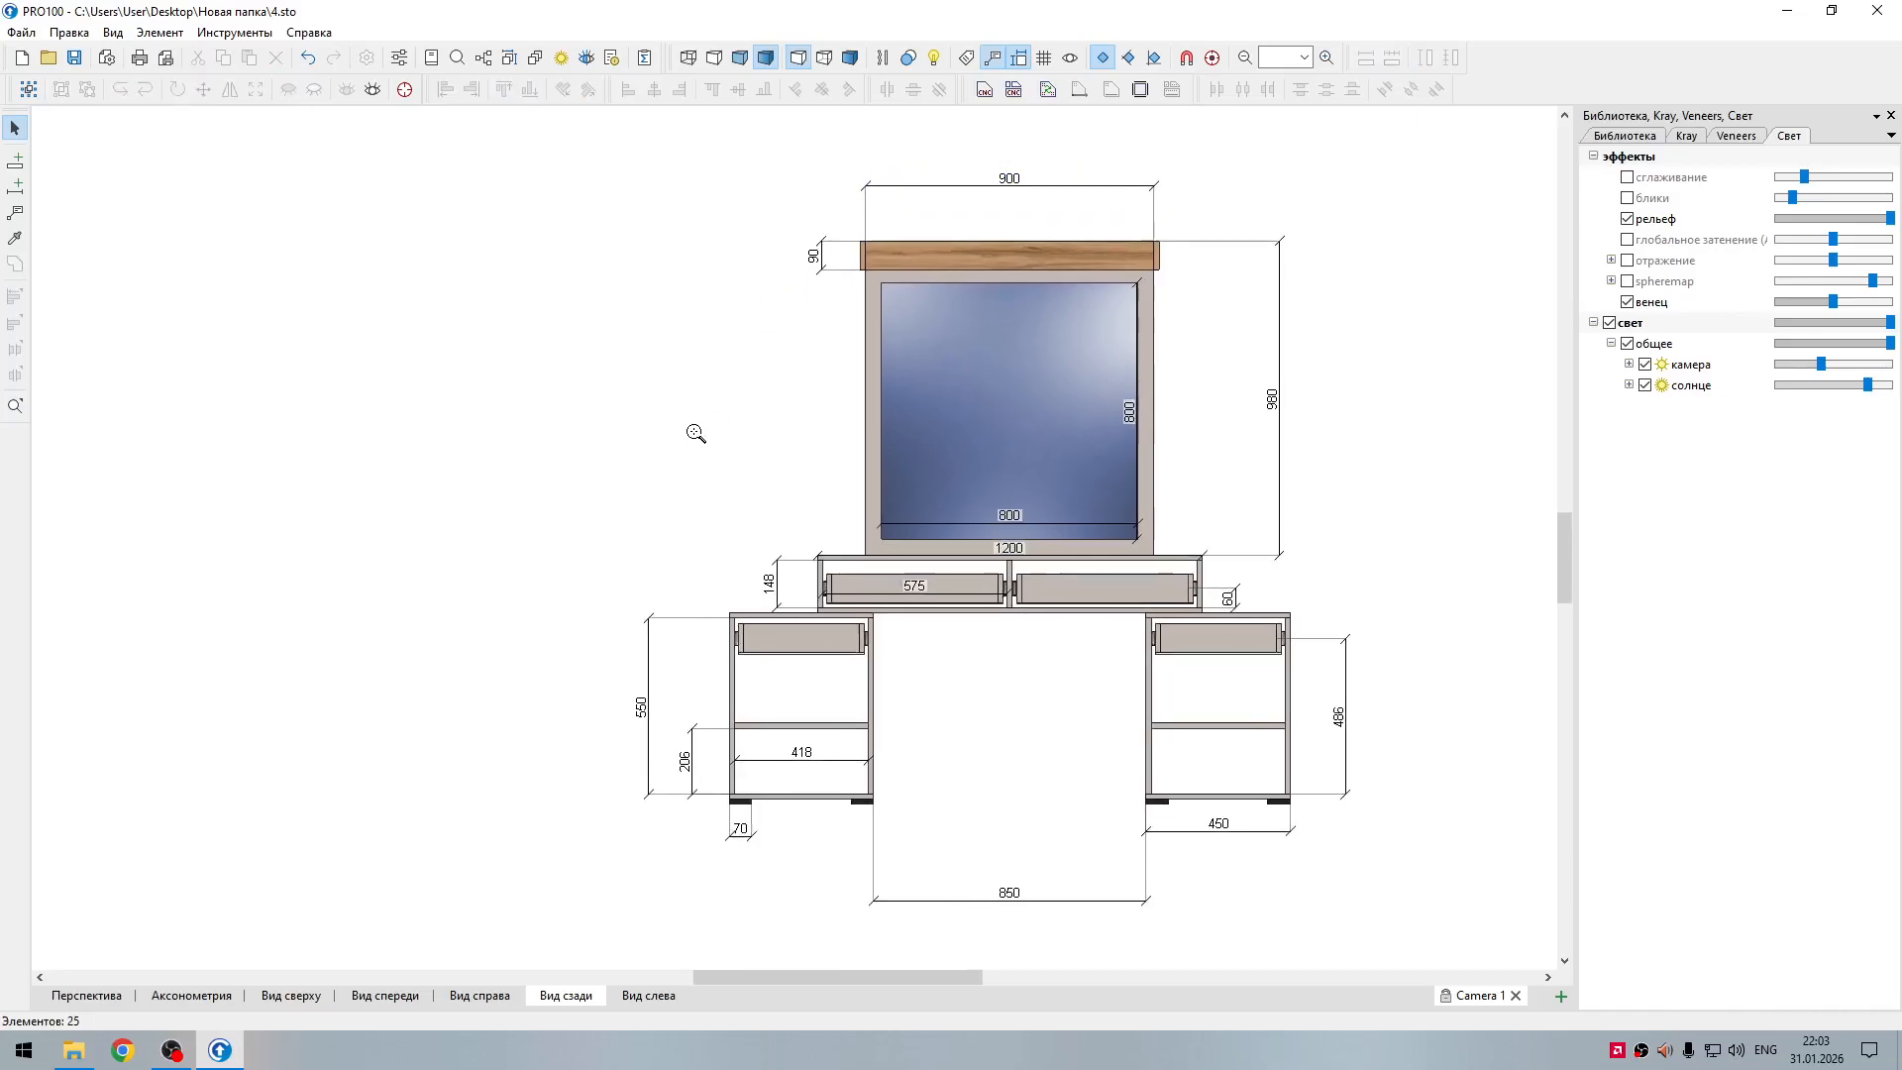
scroll(748, 411, "up", 3)
middle_click_drag(738, 401, 613, 413)
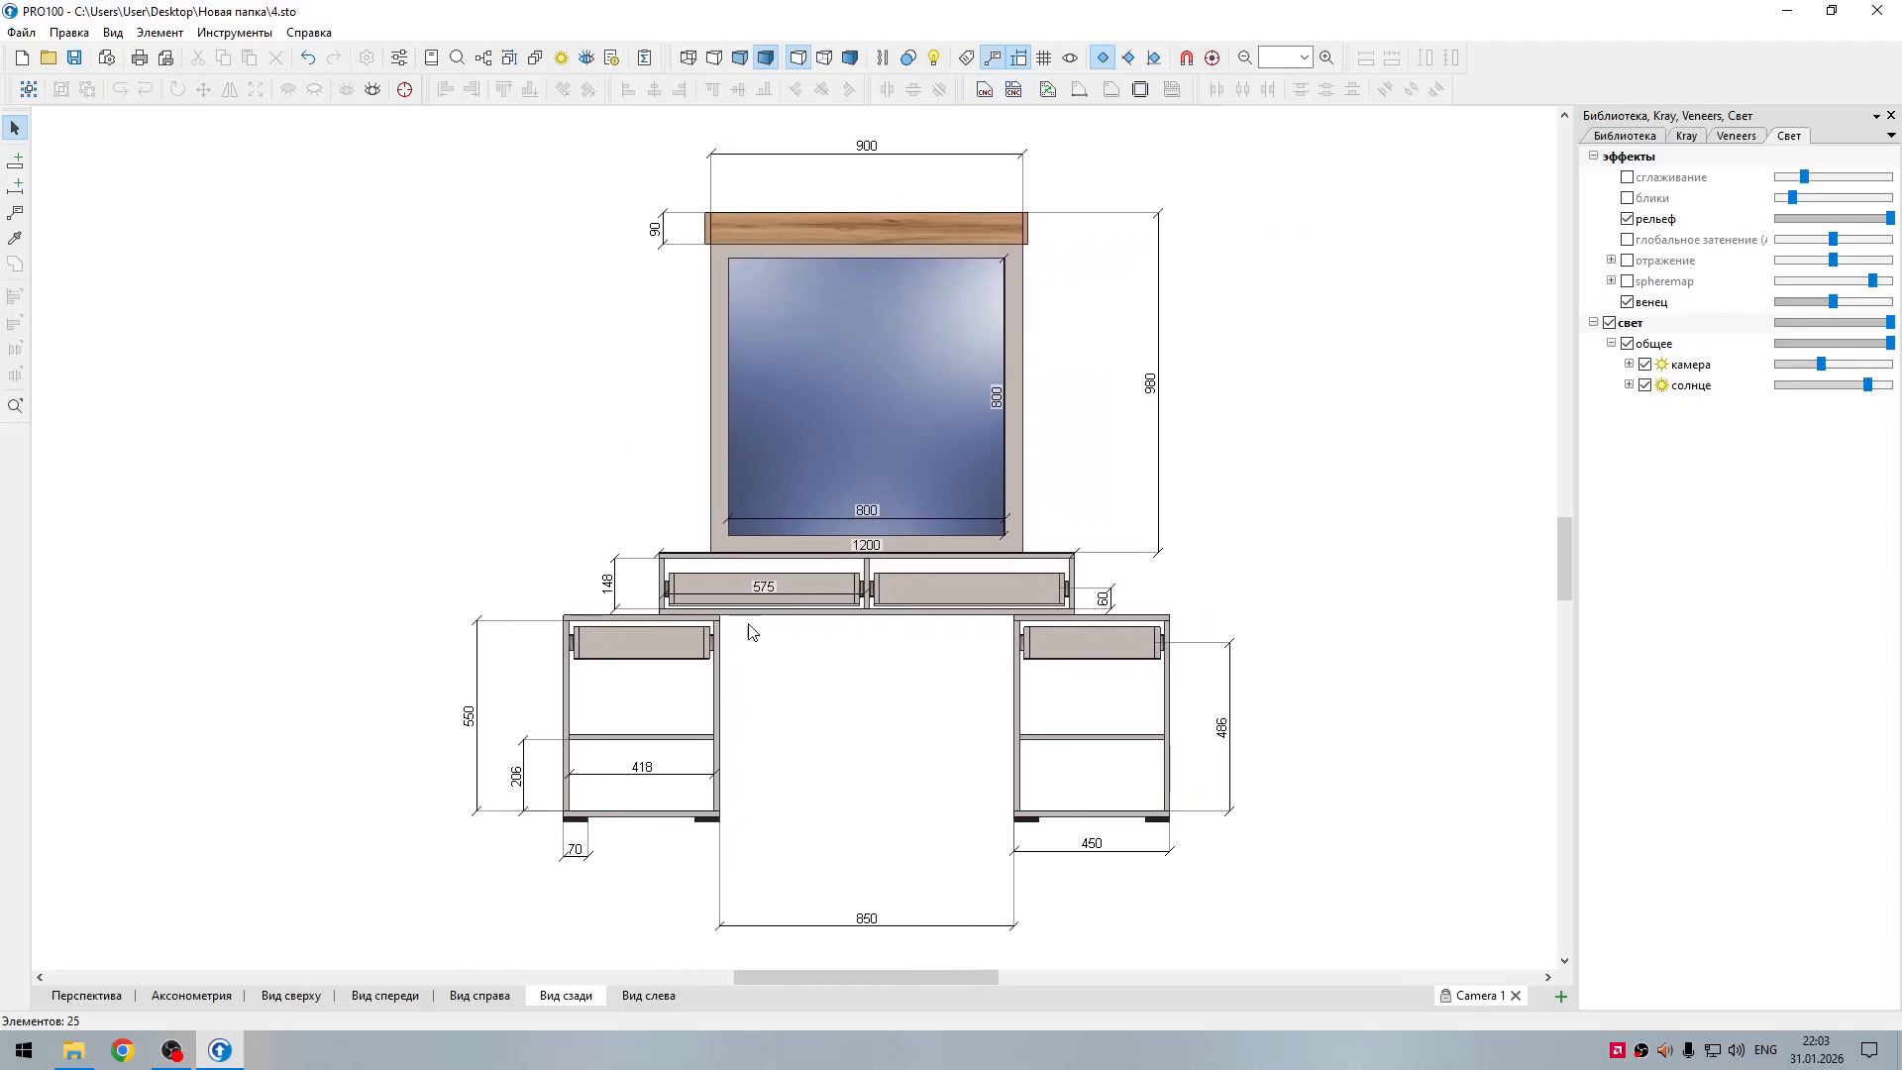
left_click_drag(792, 924, 816, 767)
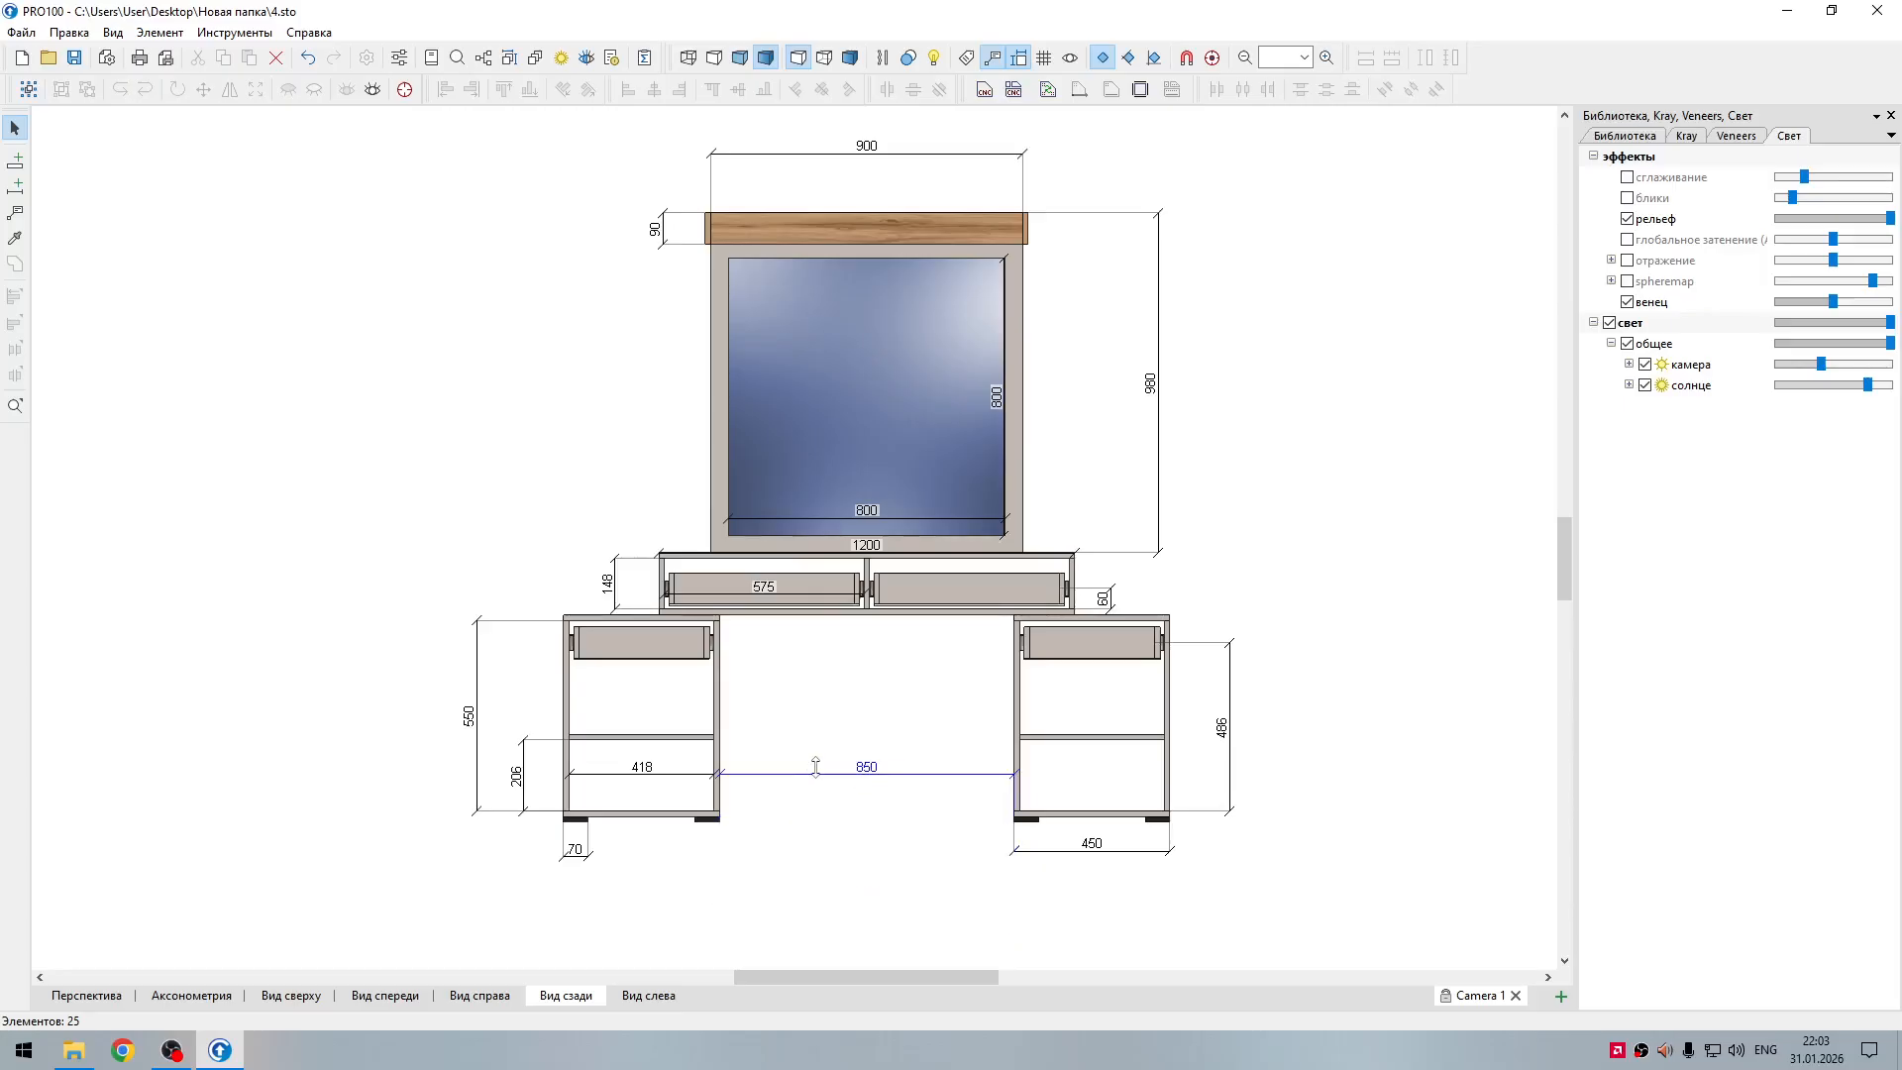
left_click(826, 830)
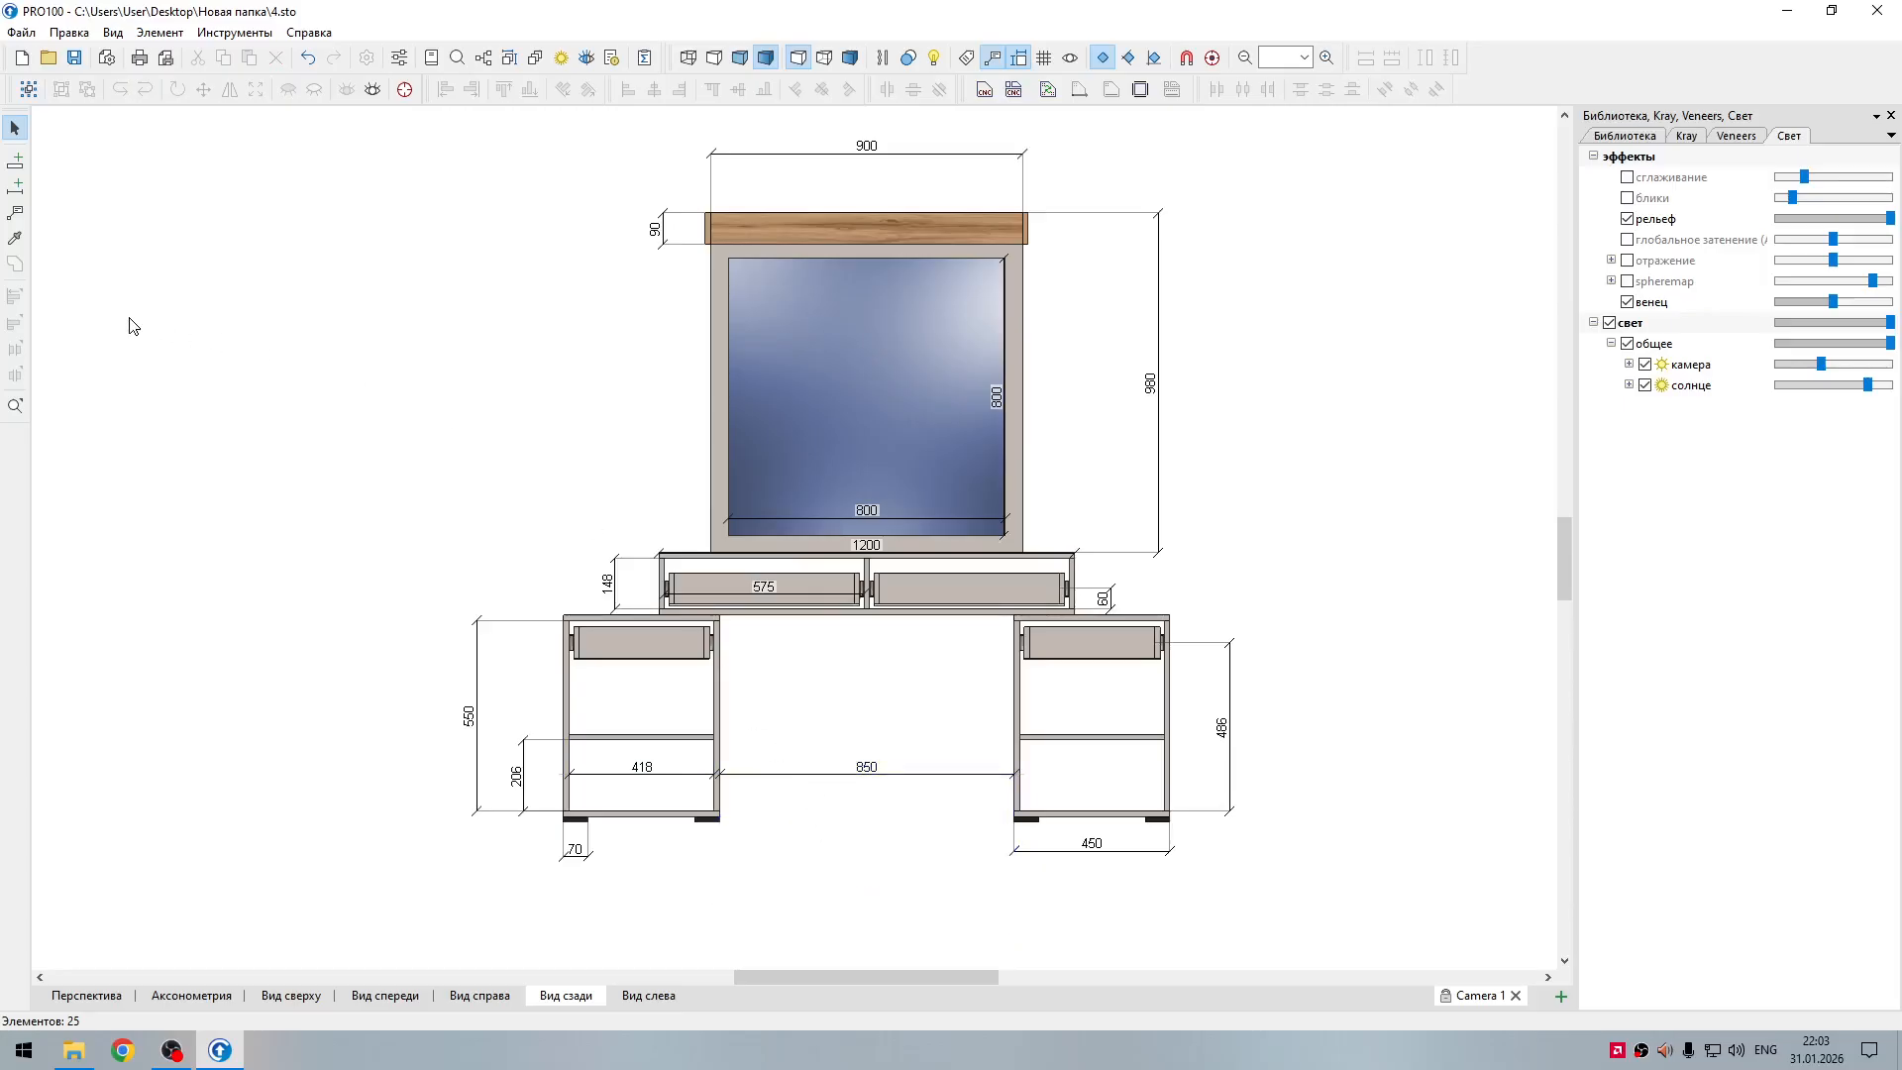
Step: Check the landscape print preview and scale the drawing down so all dimensions fit the sheet clear of the title block
left_click(166, 58)
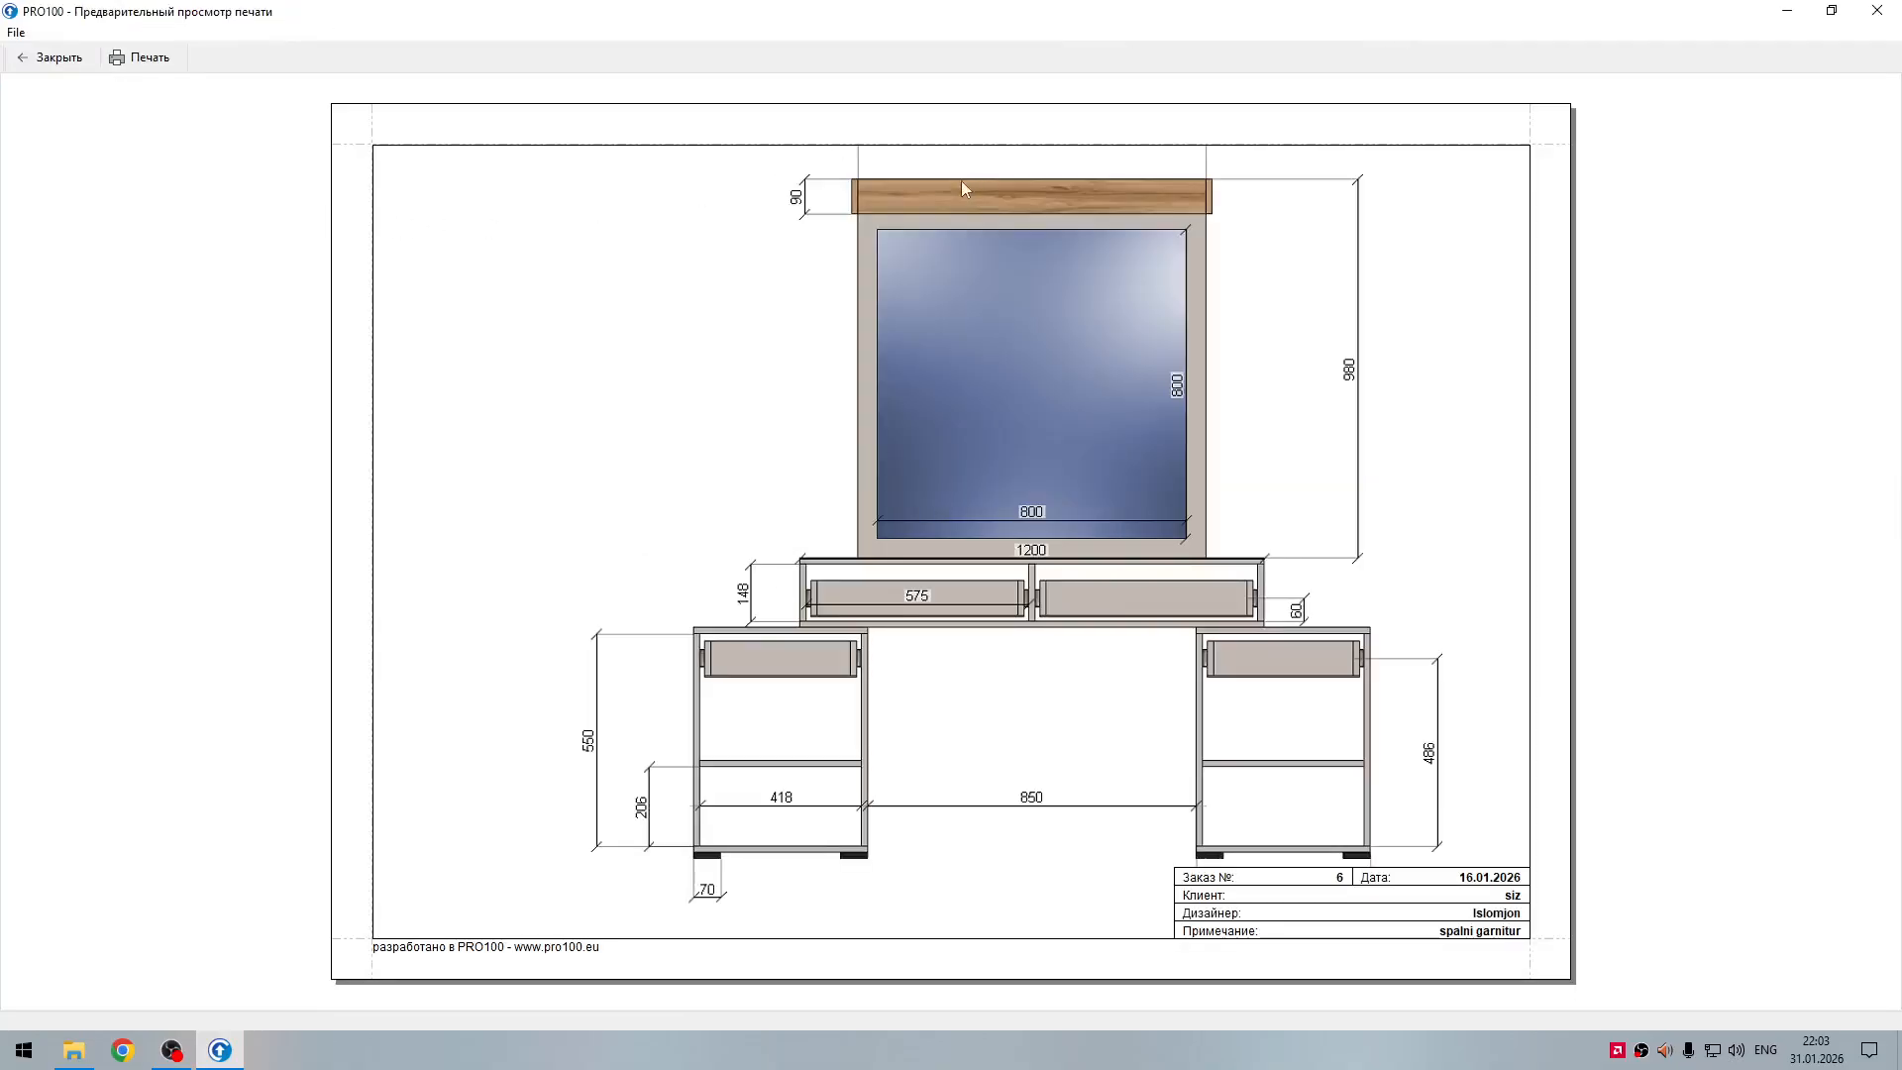
left_click(52, 58)
scroll(1192, 483, "down", 3)
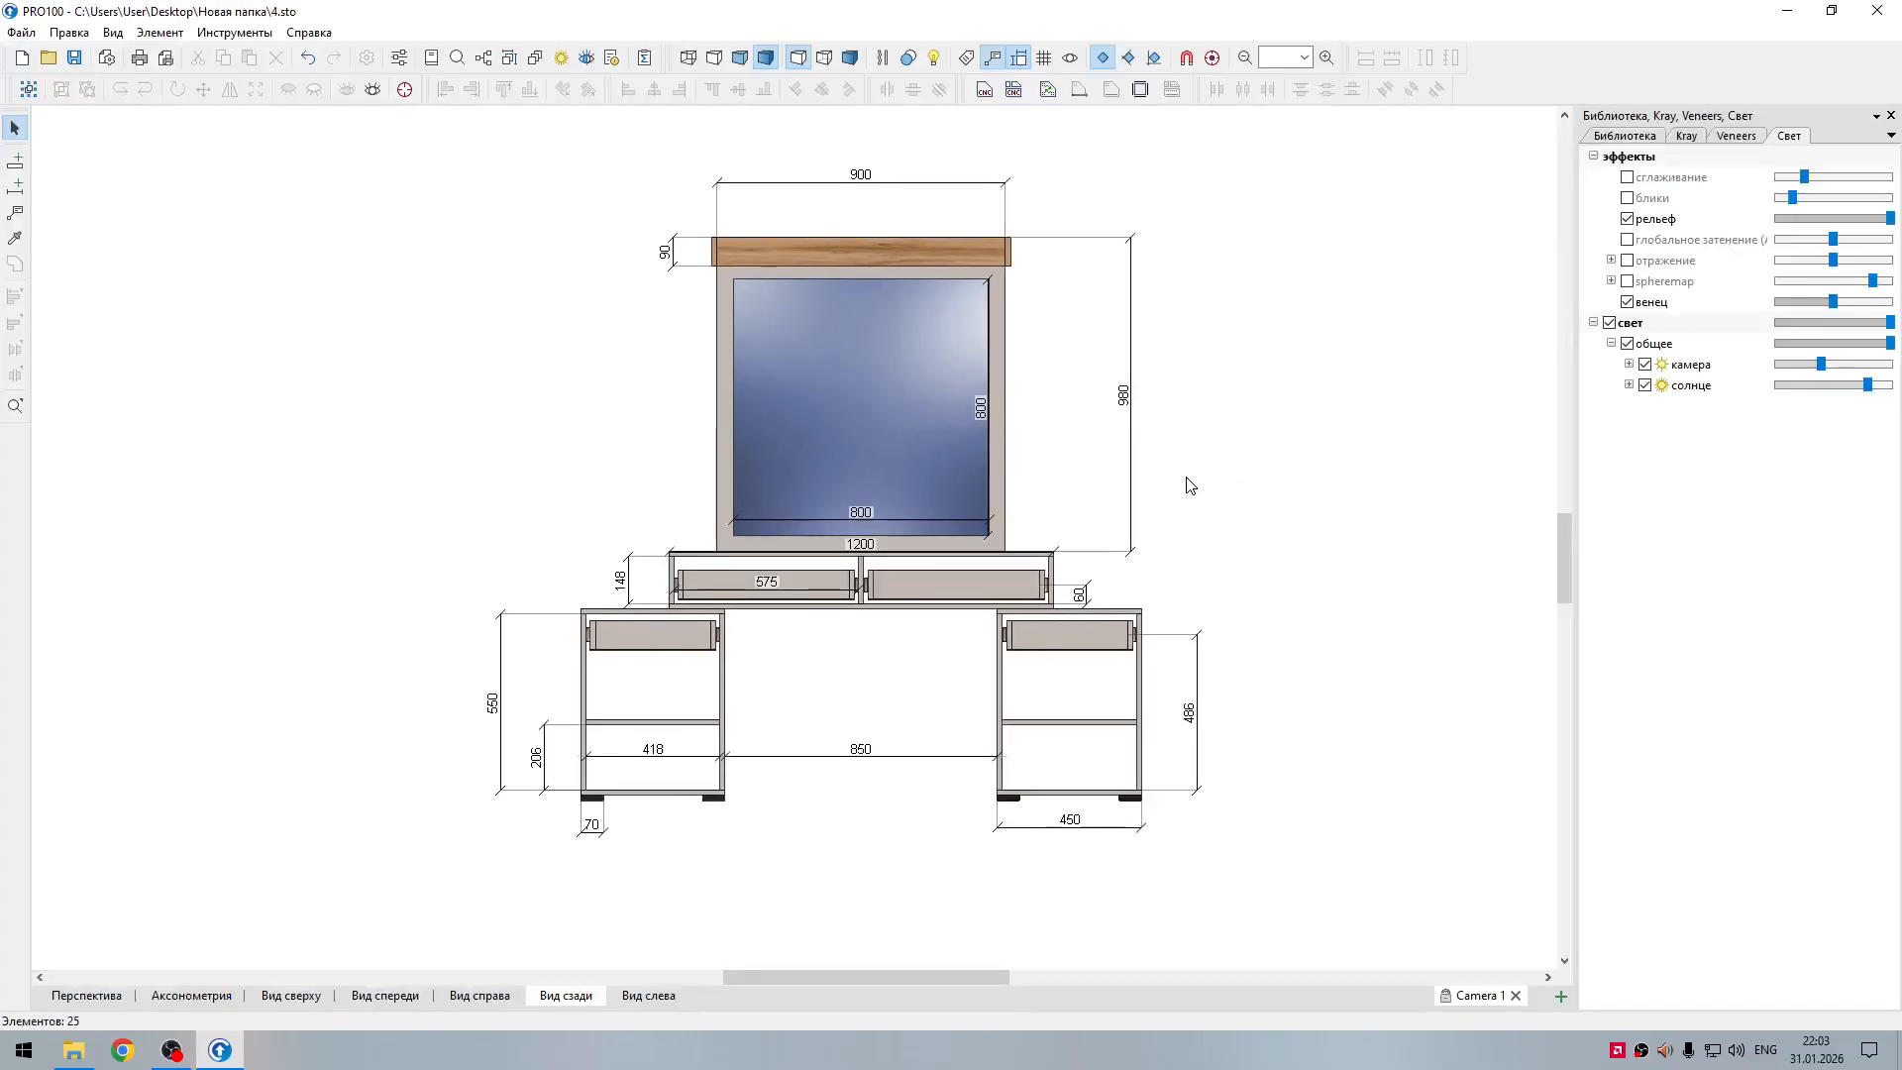
left_click(166, 57)
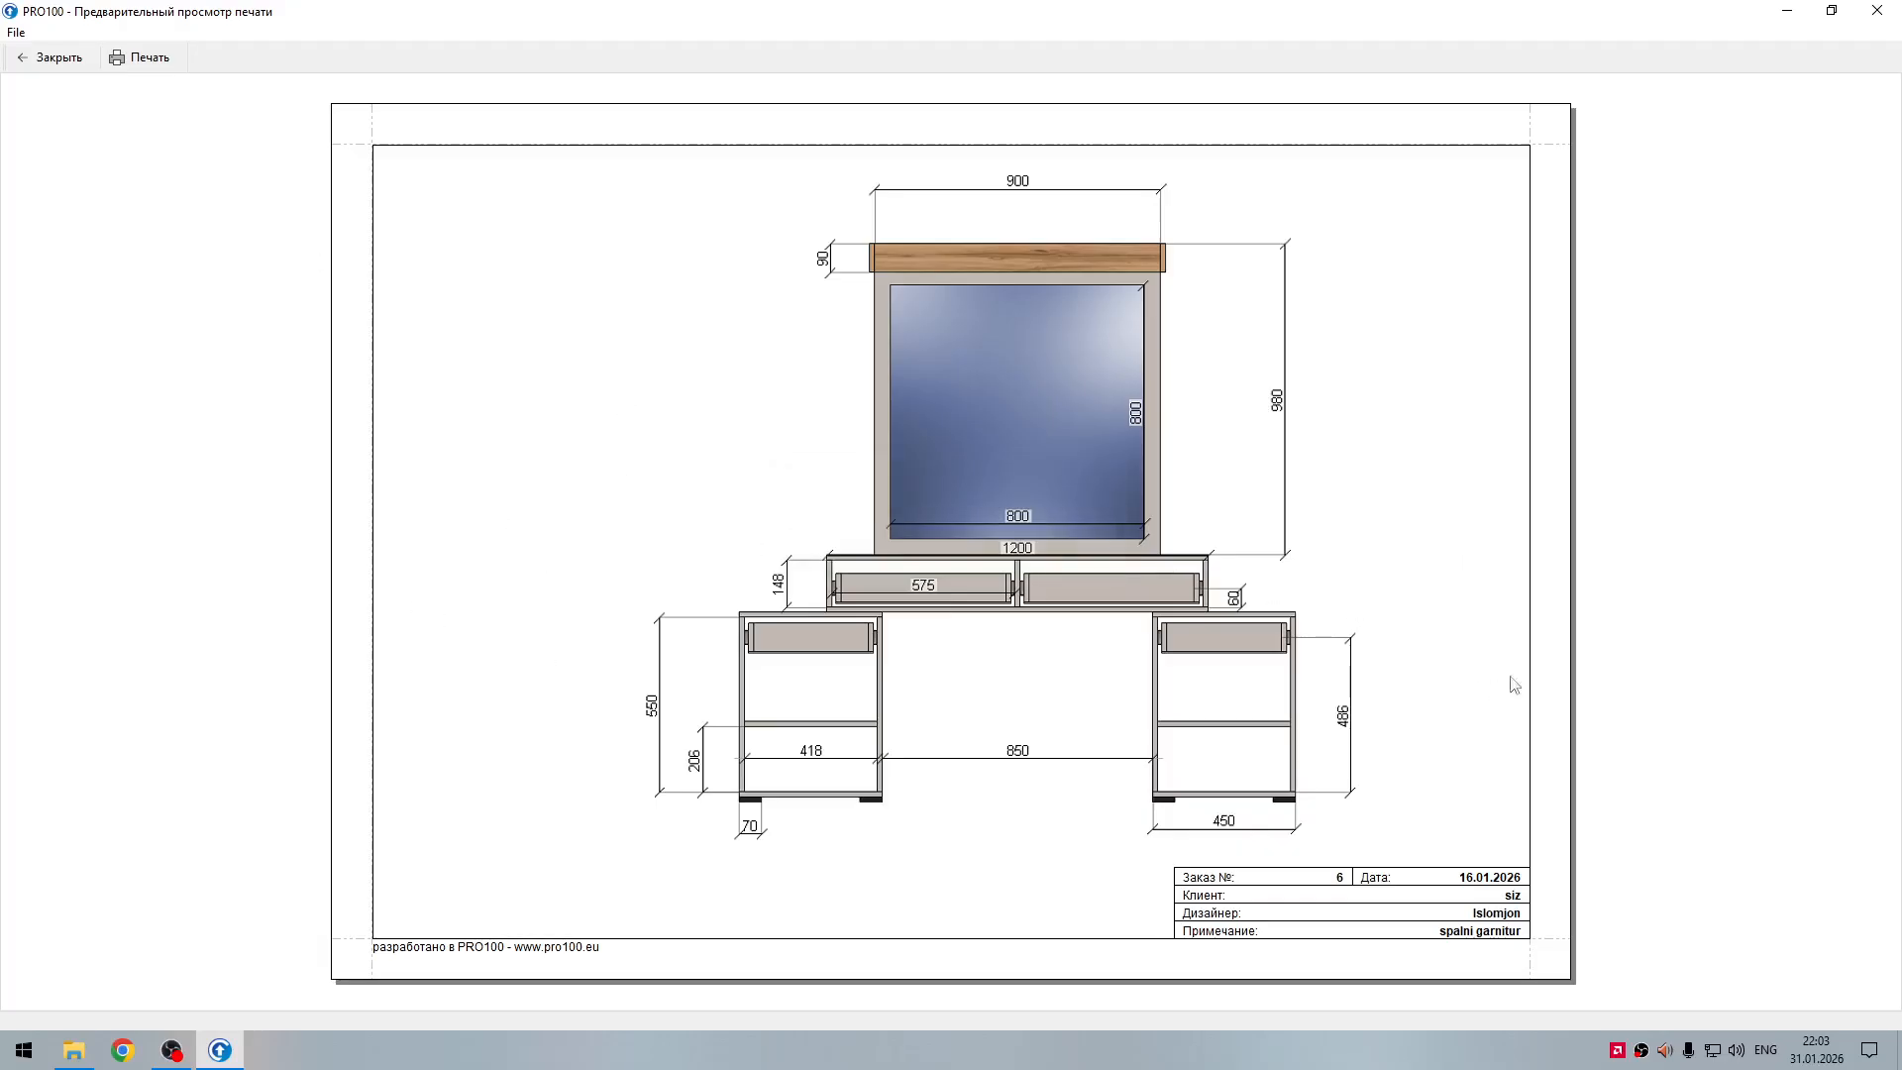
left_click(47, 61)
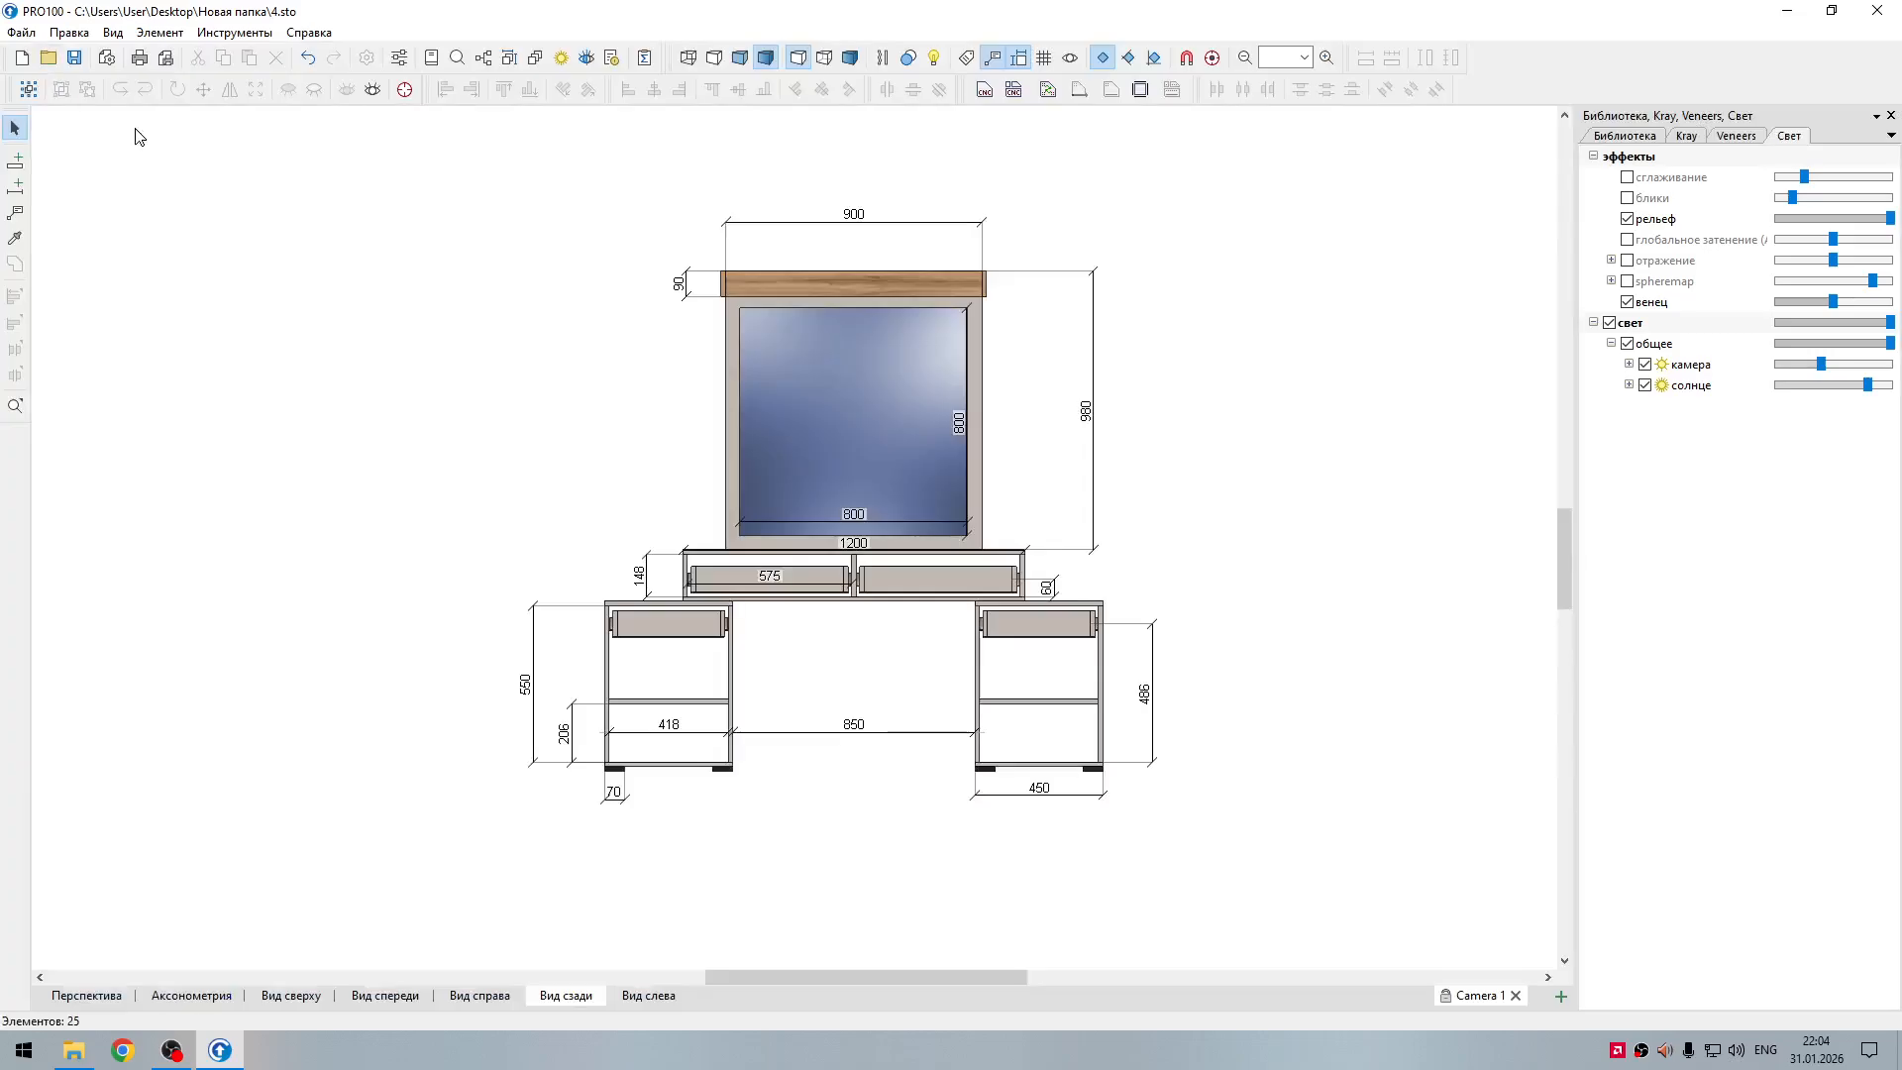
Step: Change the A4 page orientation to portrait in the page setup
left_click(20, 32)
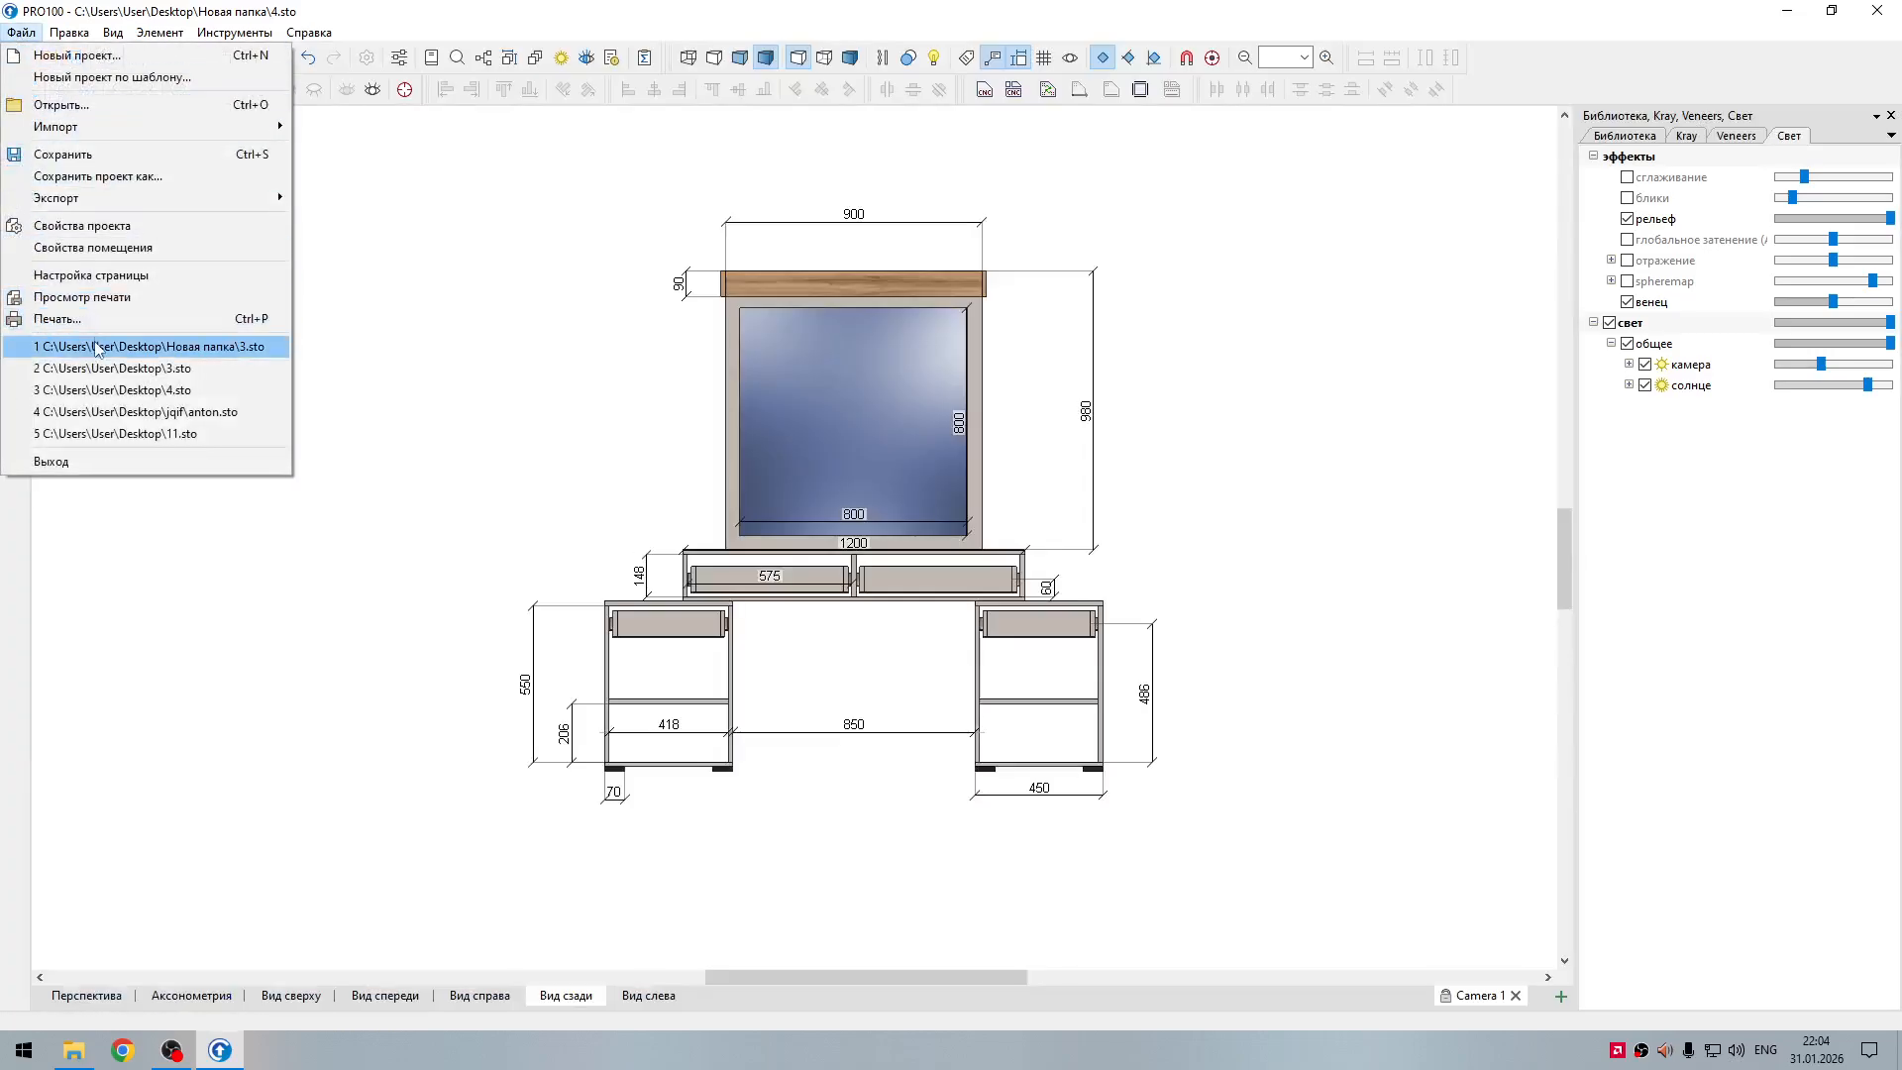
left_click(111, 277)
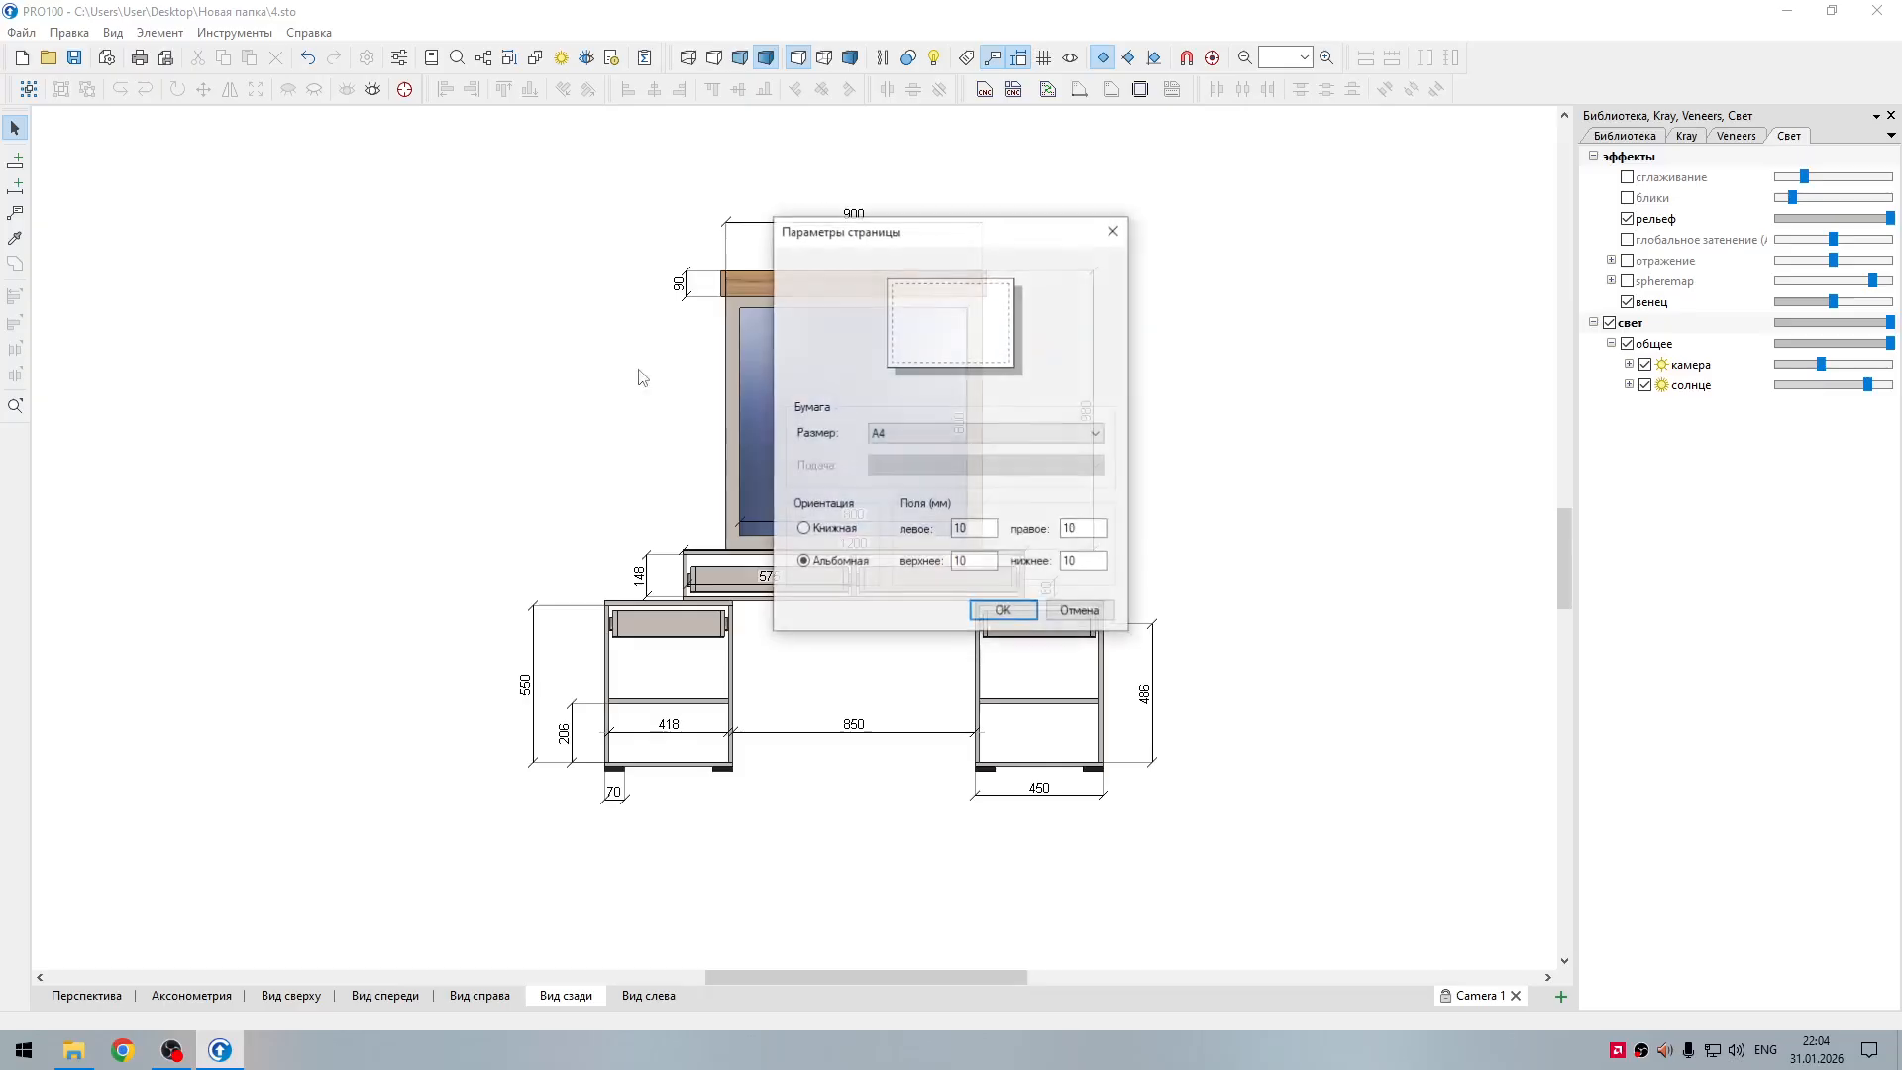
left_click(832, 530)
left_click(1000, 611)
Step: Check the portrait print preview and shift the drawing sideways so every dimension fits inside the page frame
left_click(165, 62)
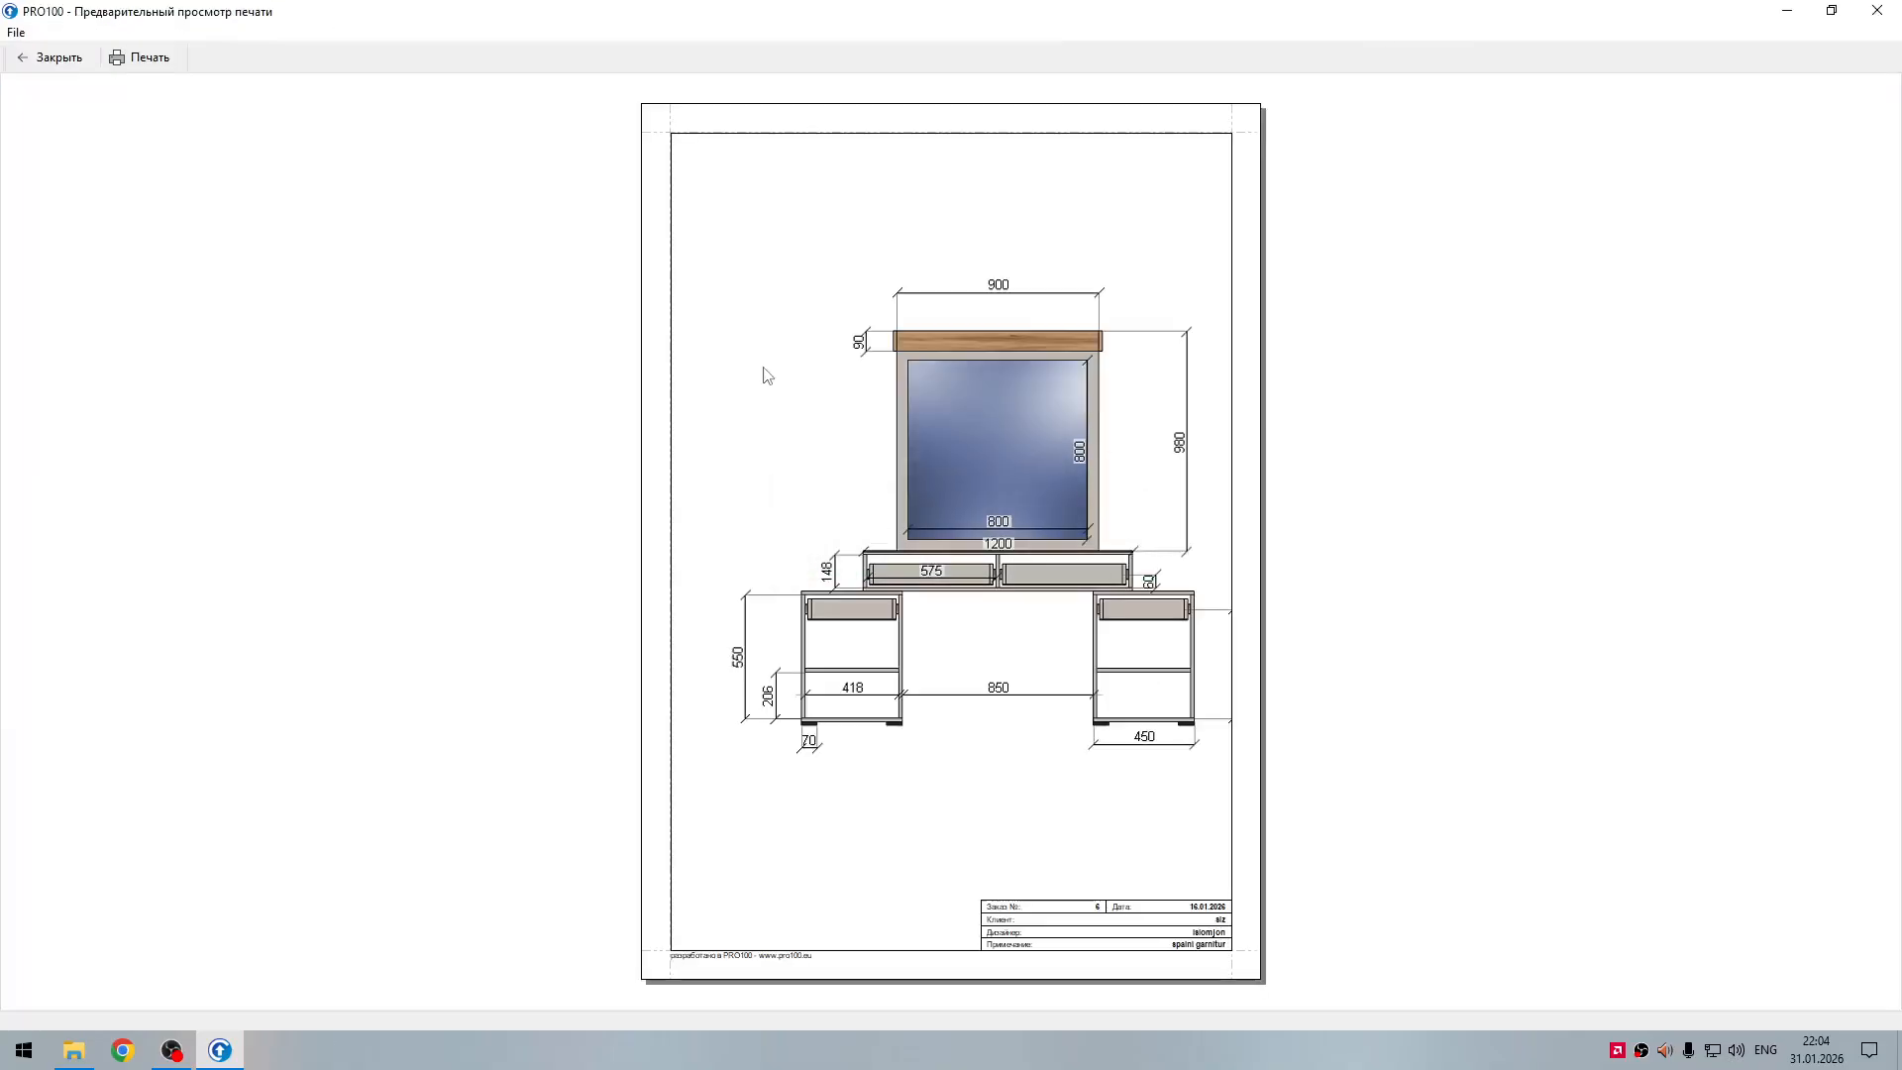
left_click(51, 58)
mouse_move(825, 977)
left_mouse_down()
mouse_move(846, 984)
mouse_move(830, 981)
left_mouse_up()
left_click(165, 58)
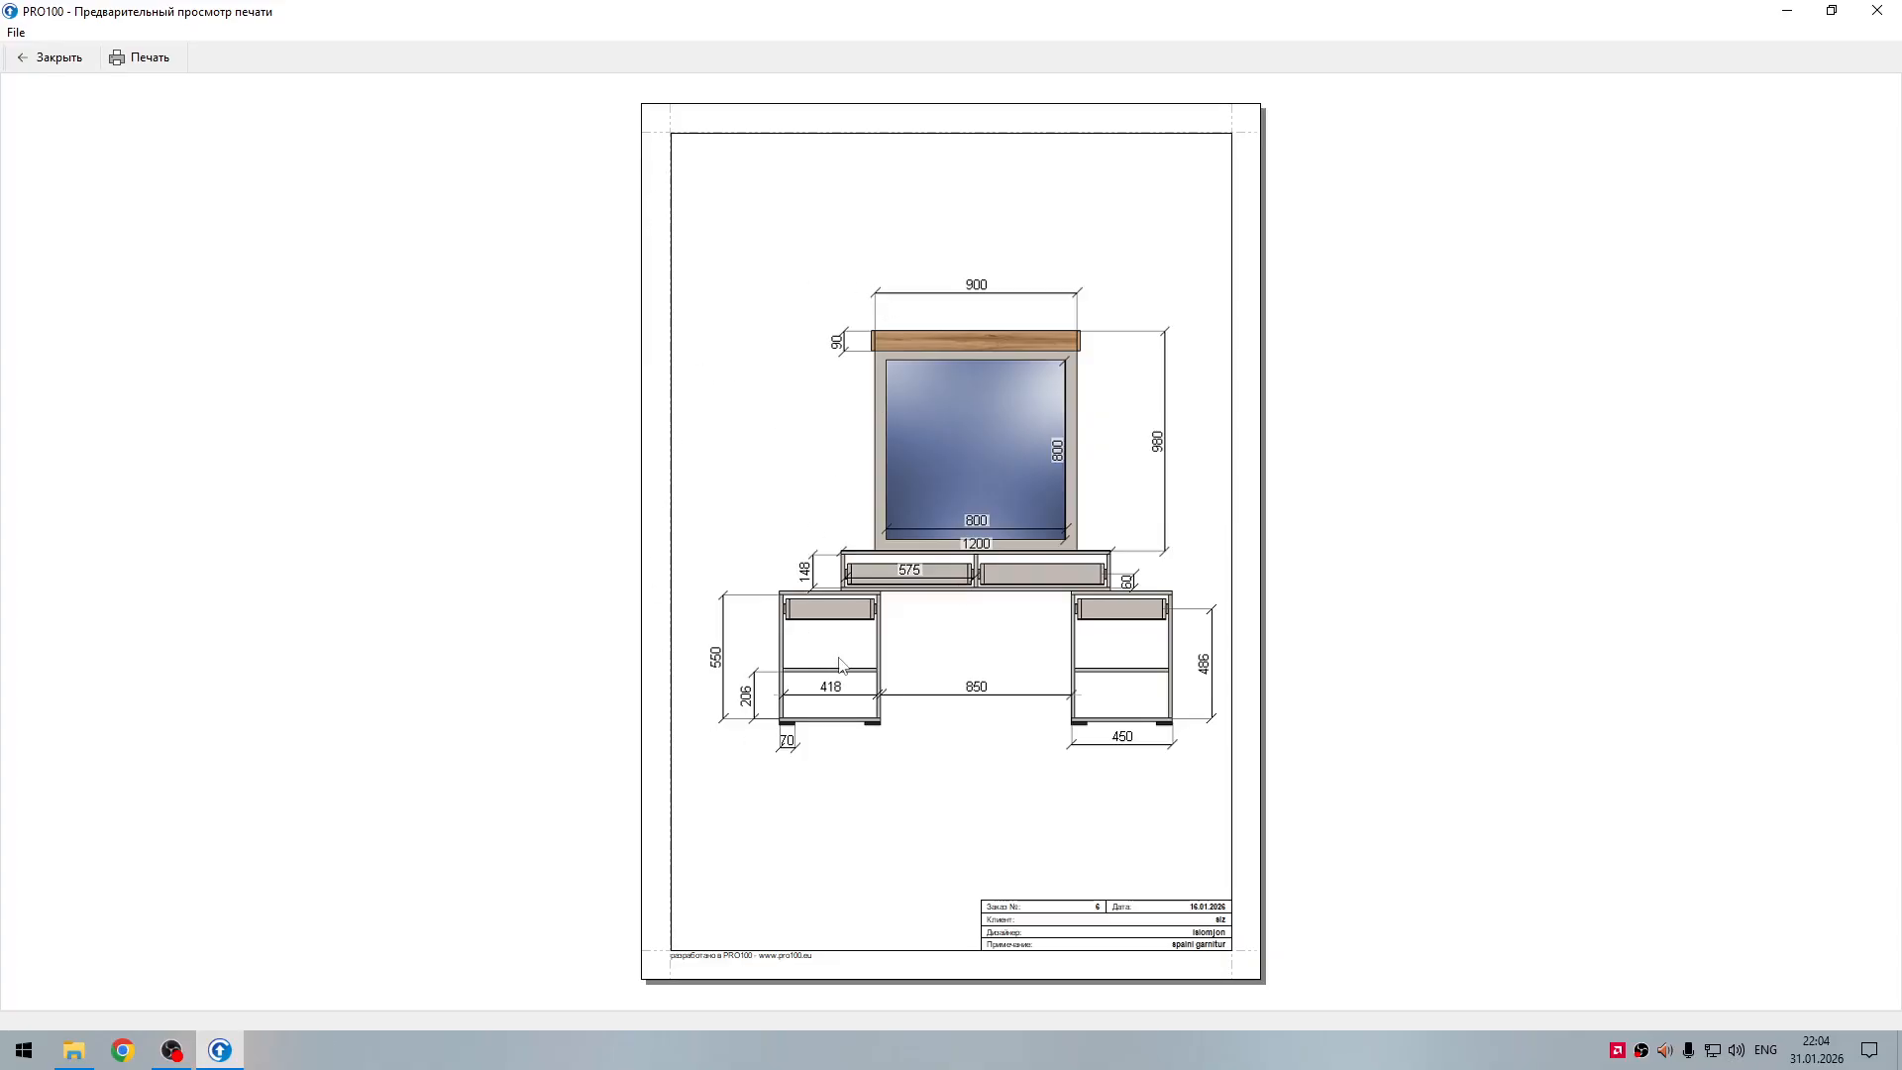
left_click(59, 59)
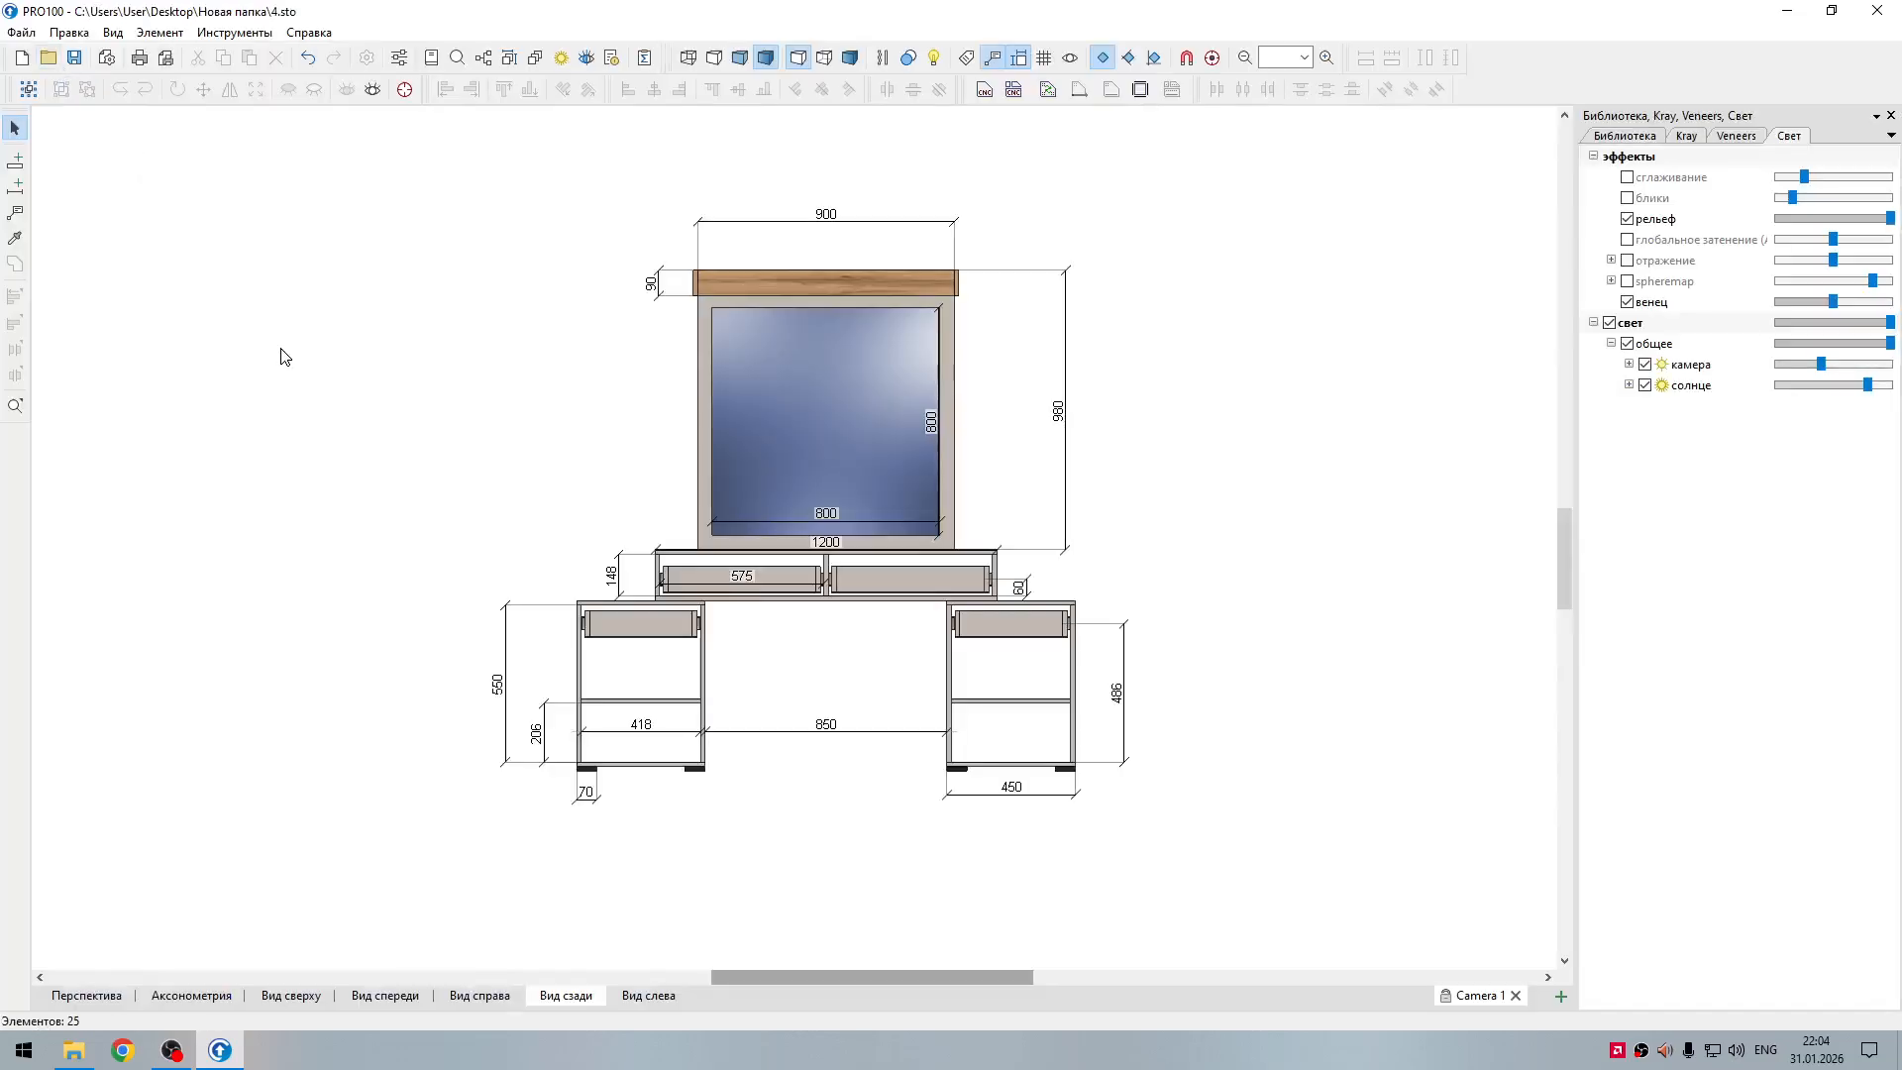
Step: Switch to the front view and unhide all the hidden furniture
scroll(735, 422, "down", 2)
scroll(735, 425, "up", 1)
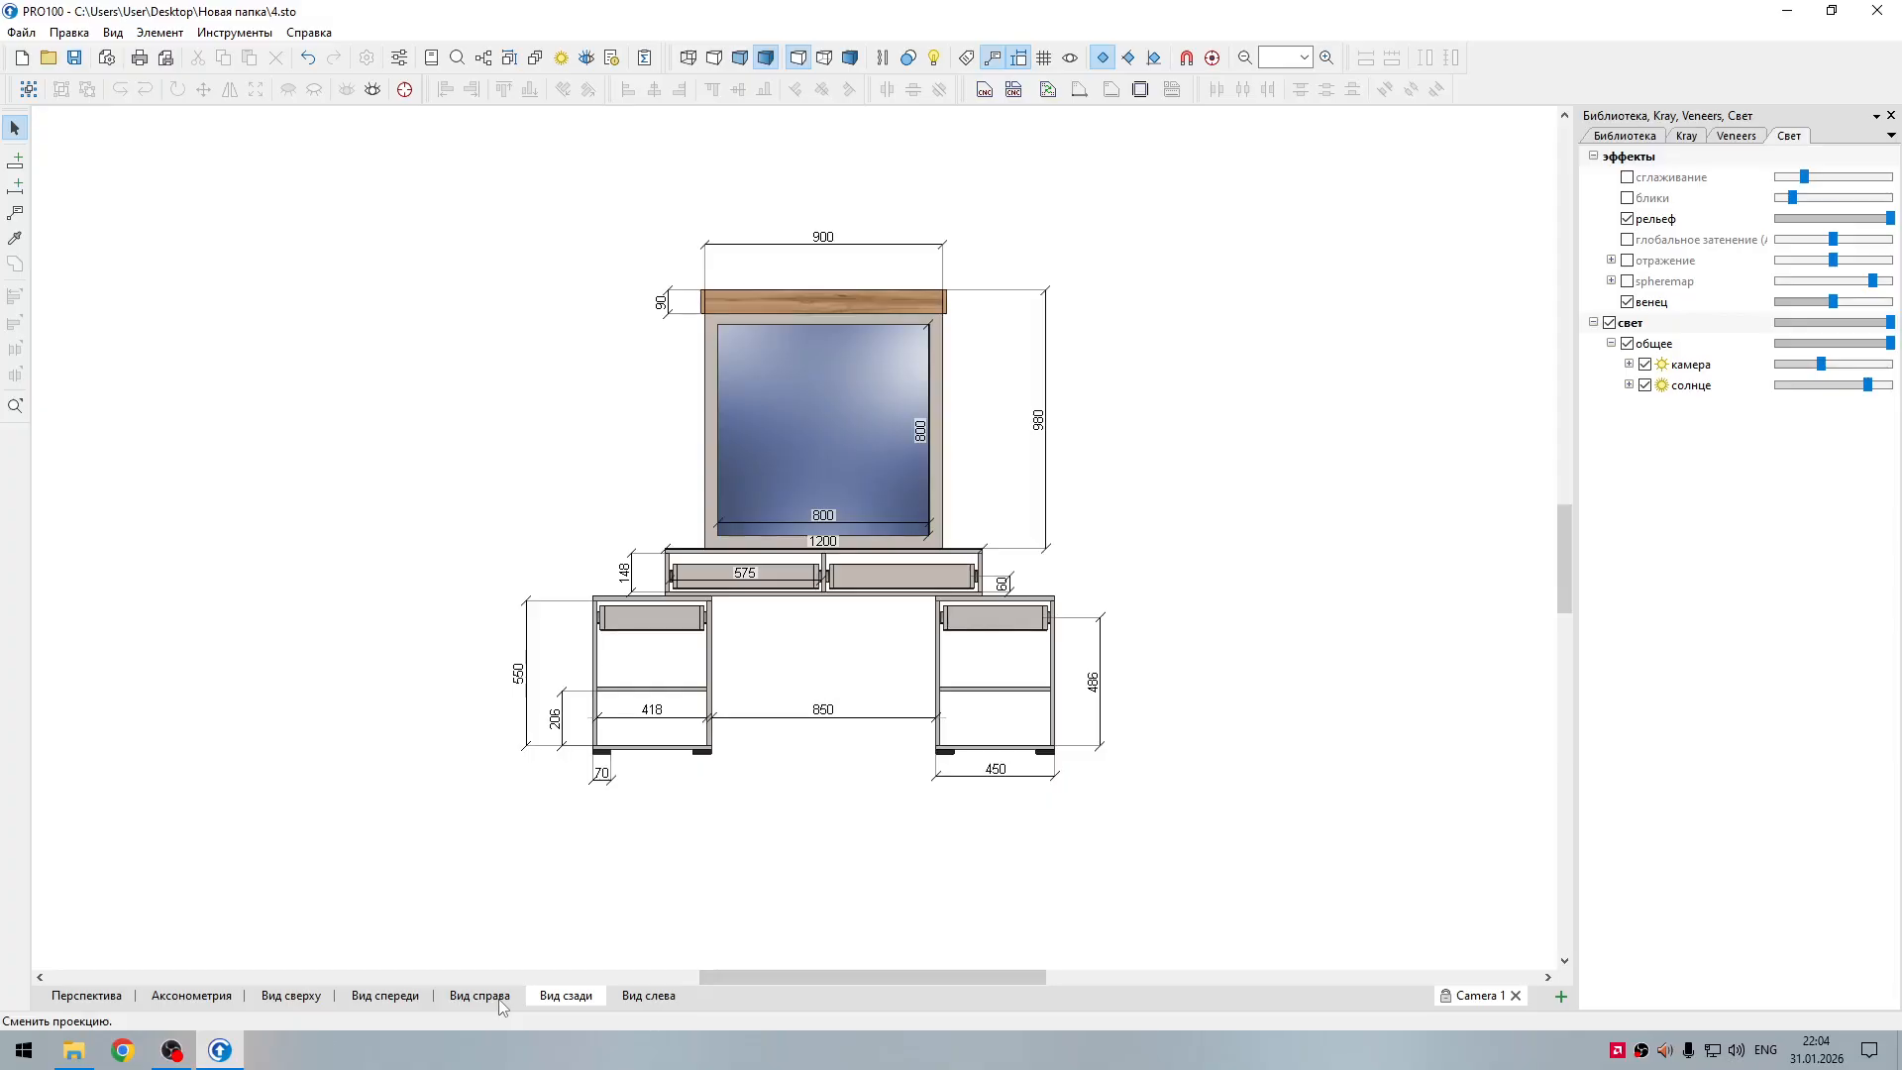
left_click(376, 997)
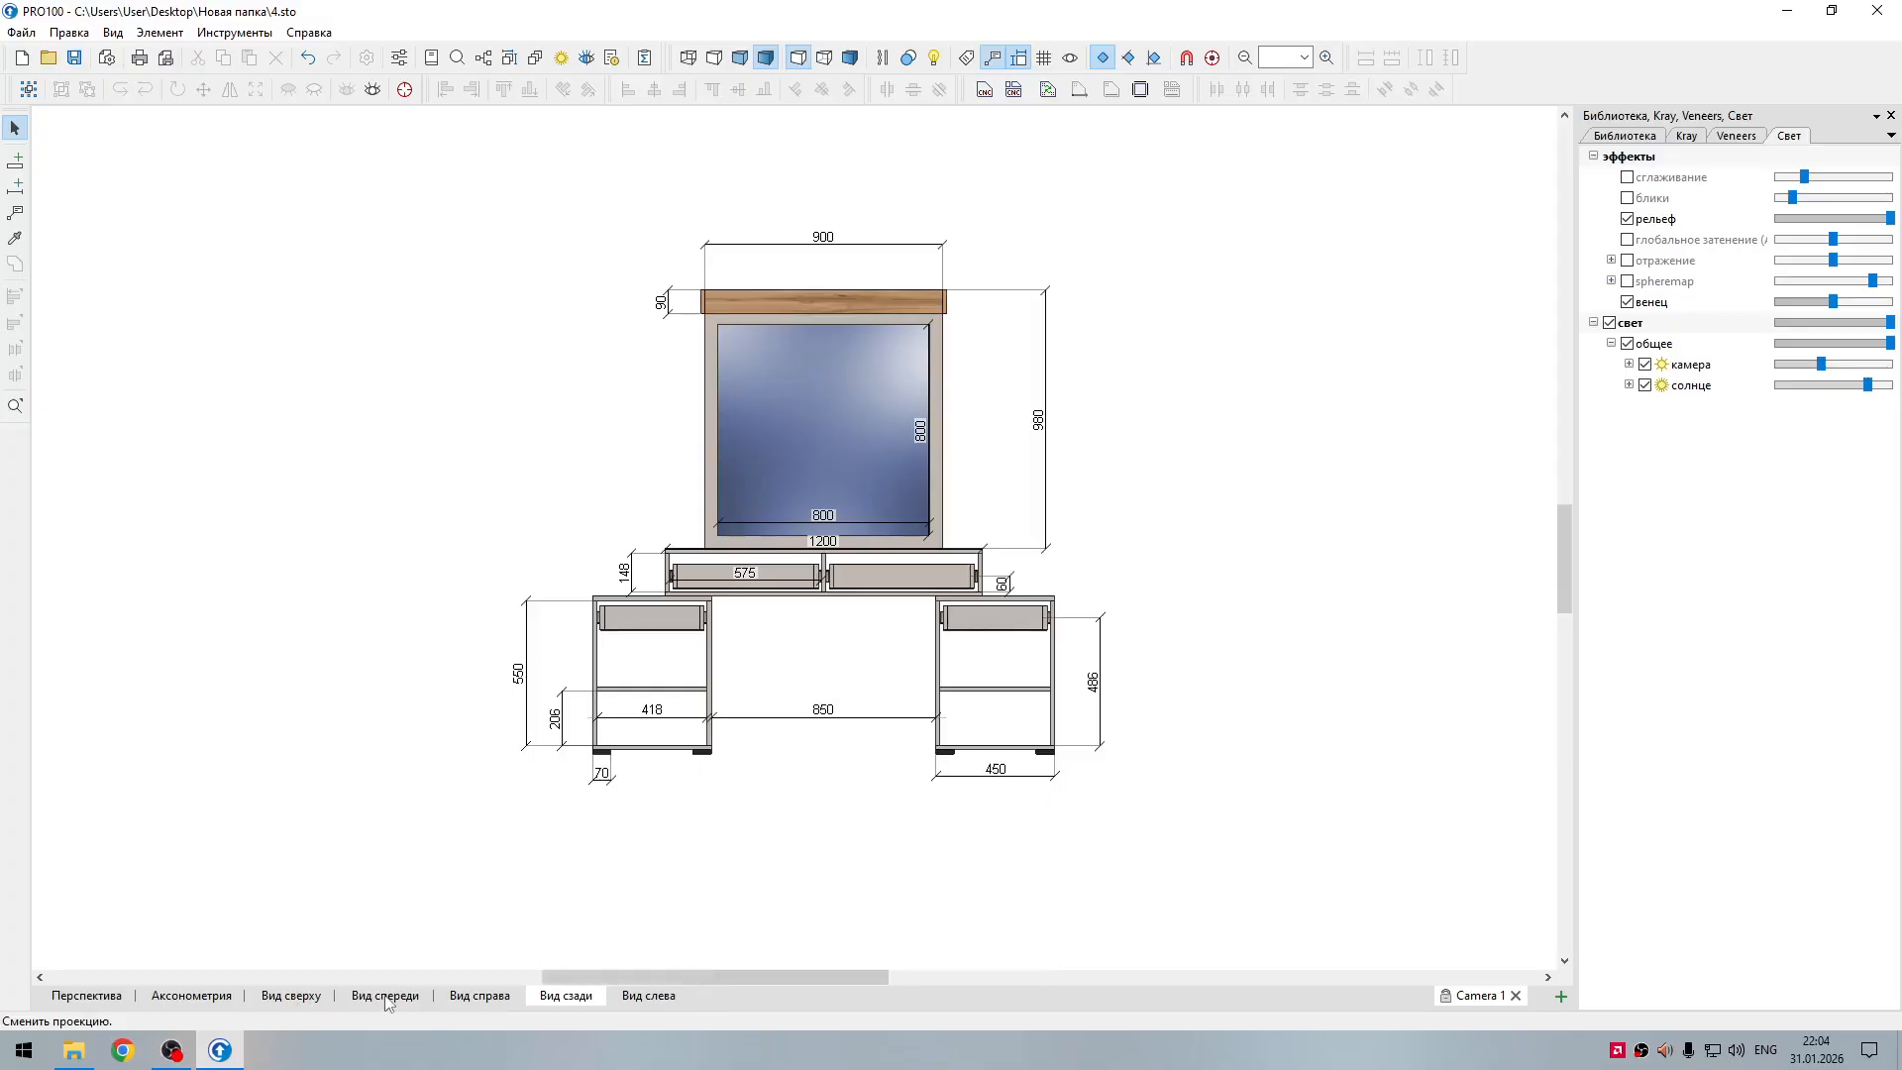
scroll(735, 707, "up", 1)
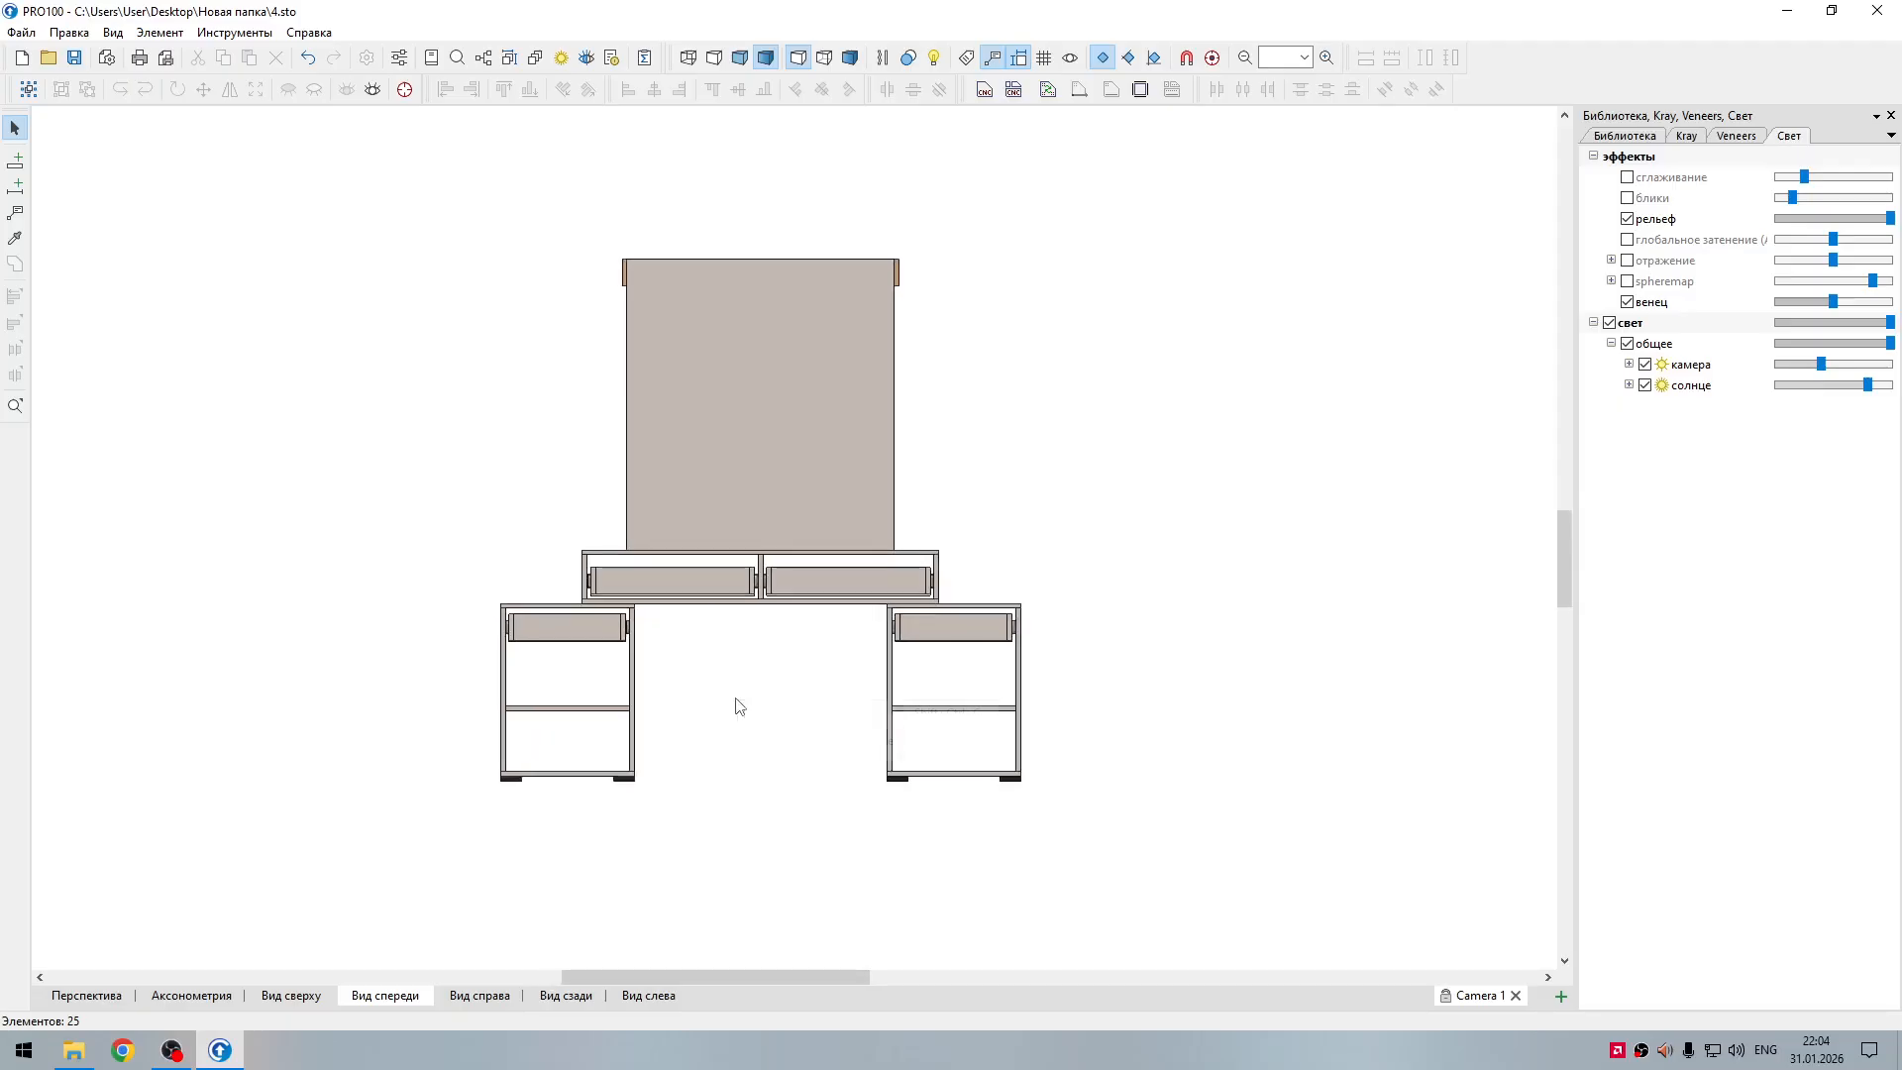
right_click(738, 704)
left_click(813, 742)
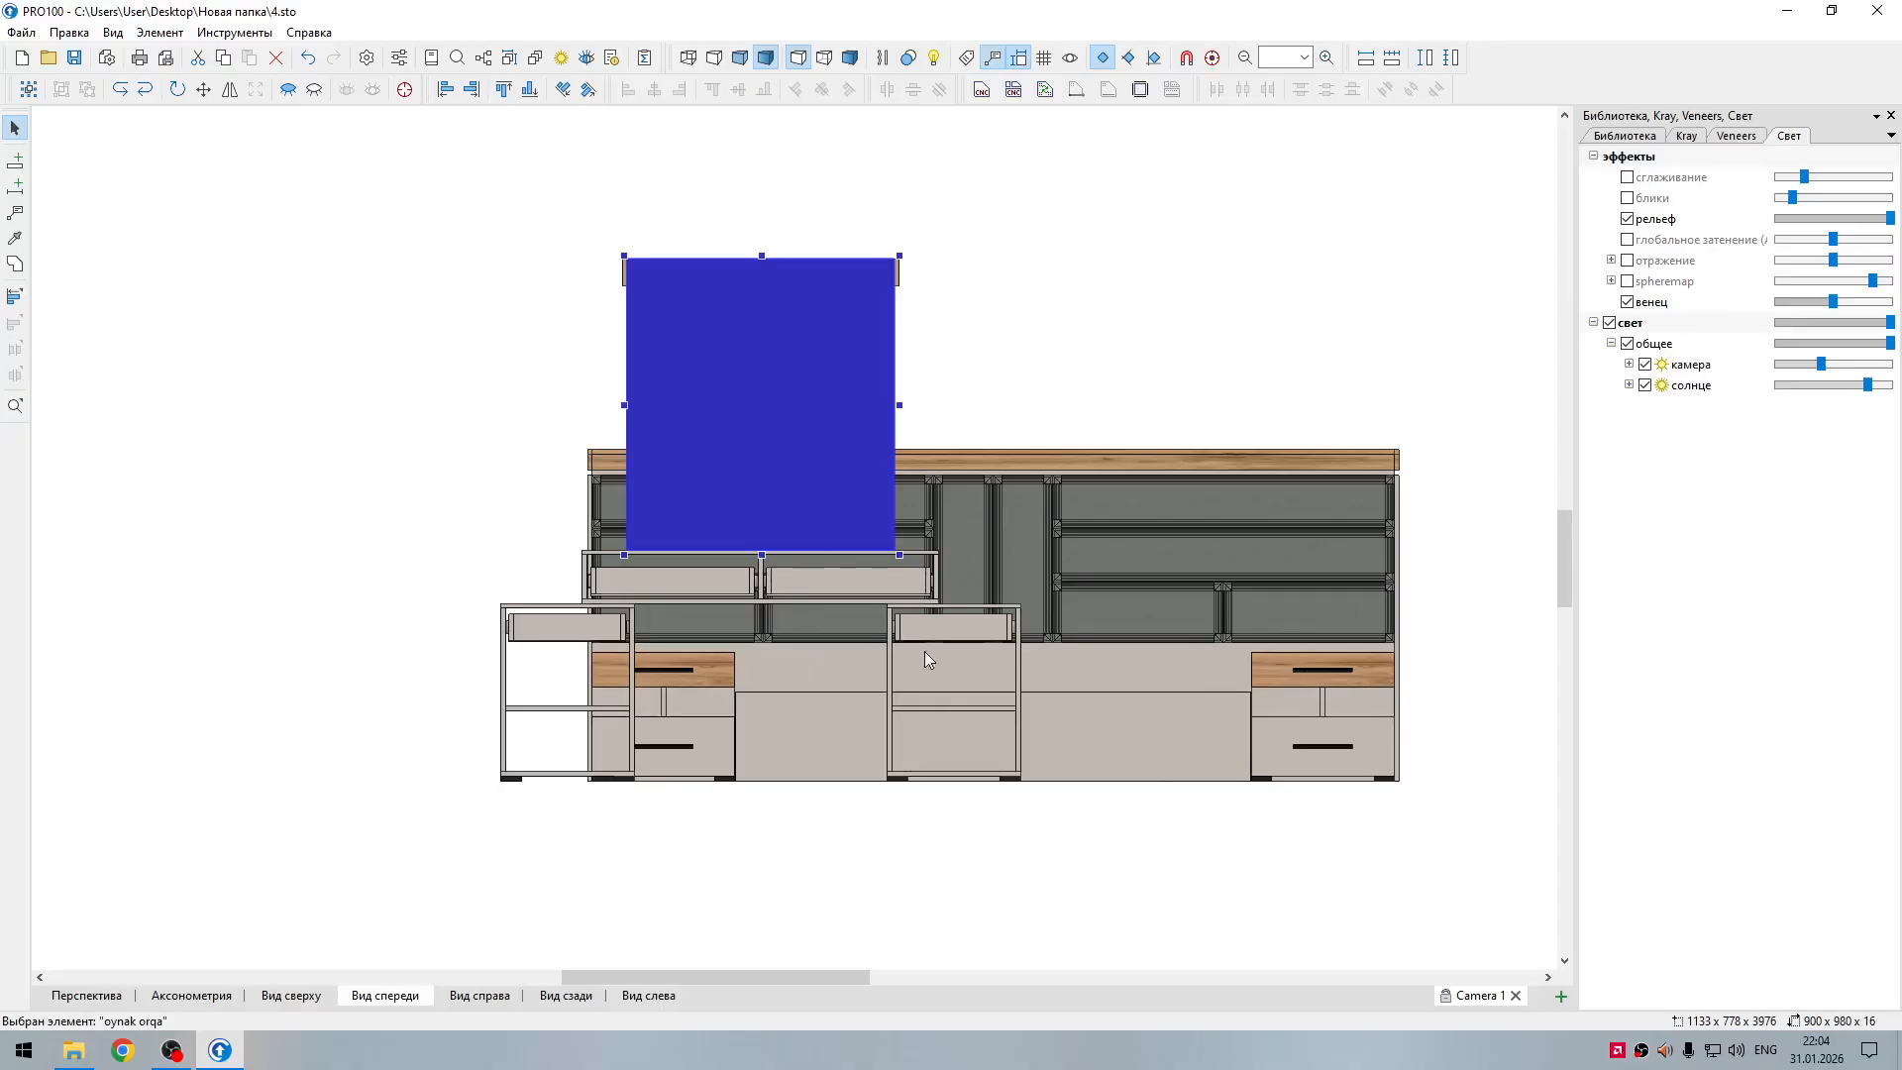
left_click(827, 840)
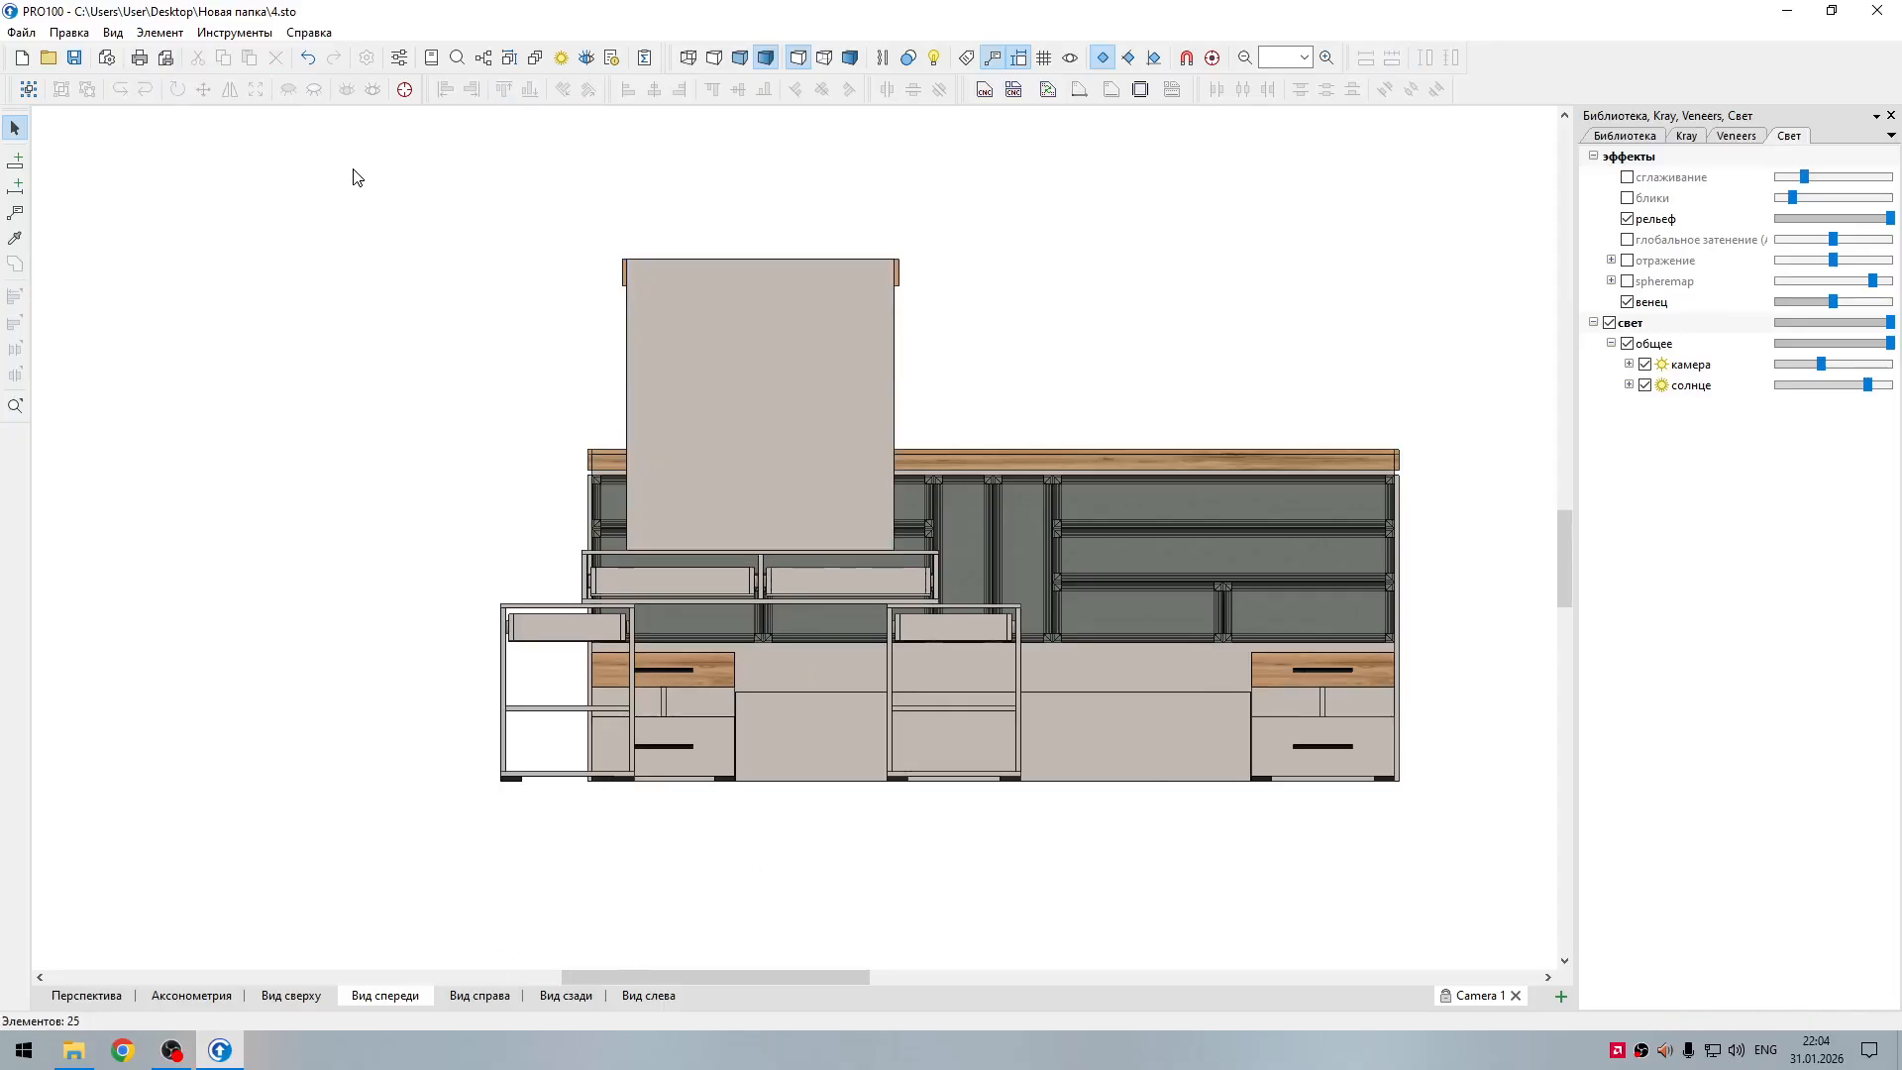
Step: Select the whole dressing table, including its mirror back panel and both pedestals, and hide it
left_click_drag(349, 159, 1074, 892)
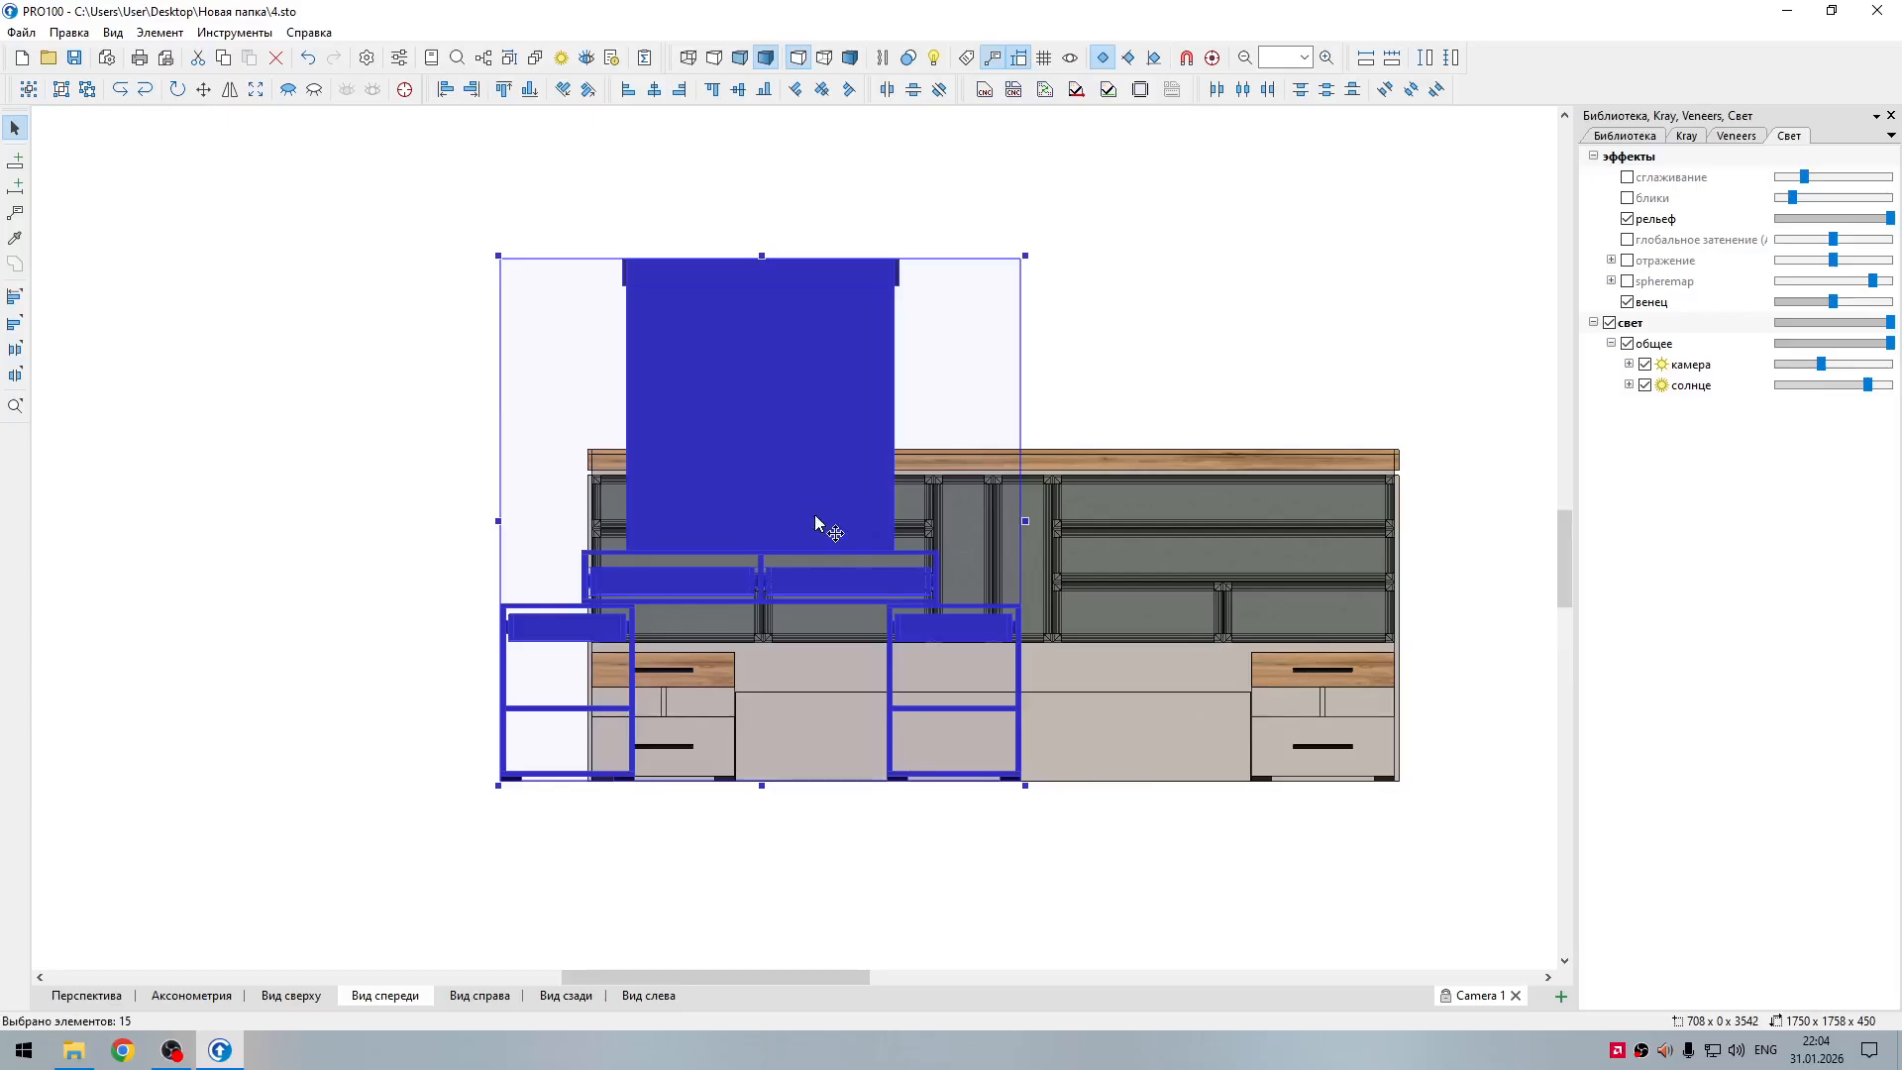
right_click(804, 457)
left_click(854, 724)
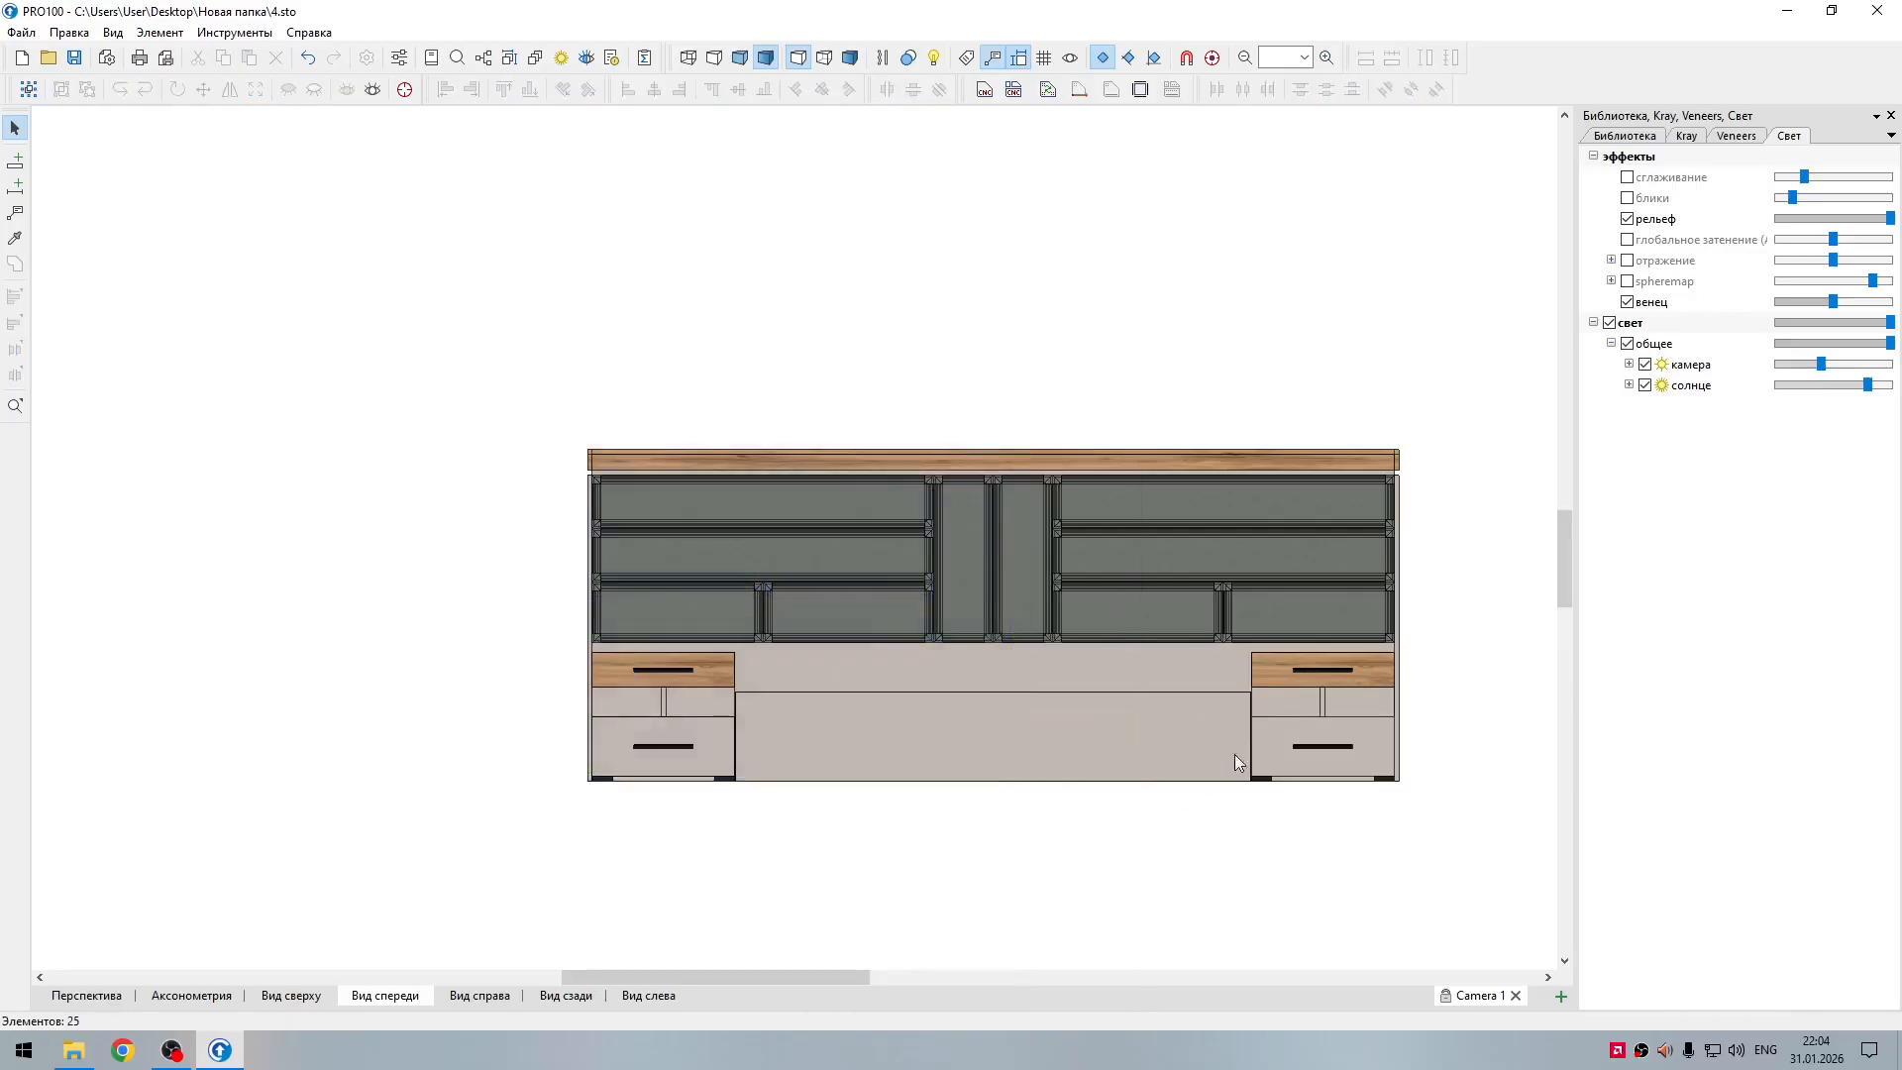
Step: Ungroup the bed unit with its headboard and nightstands into separate parts
middle_click_drag(979, 876, 845, 878)
scroll(1155, 771, "up", 1)
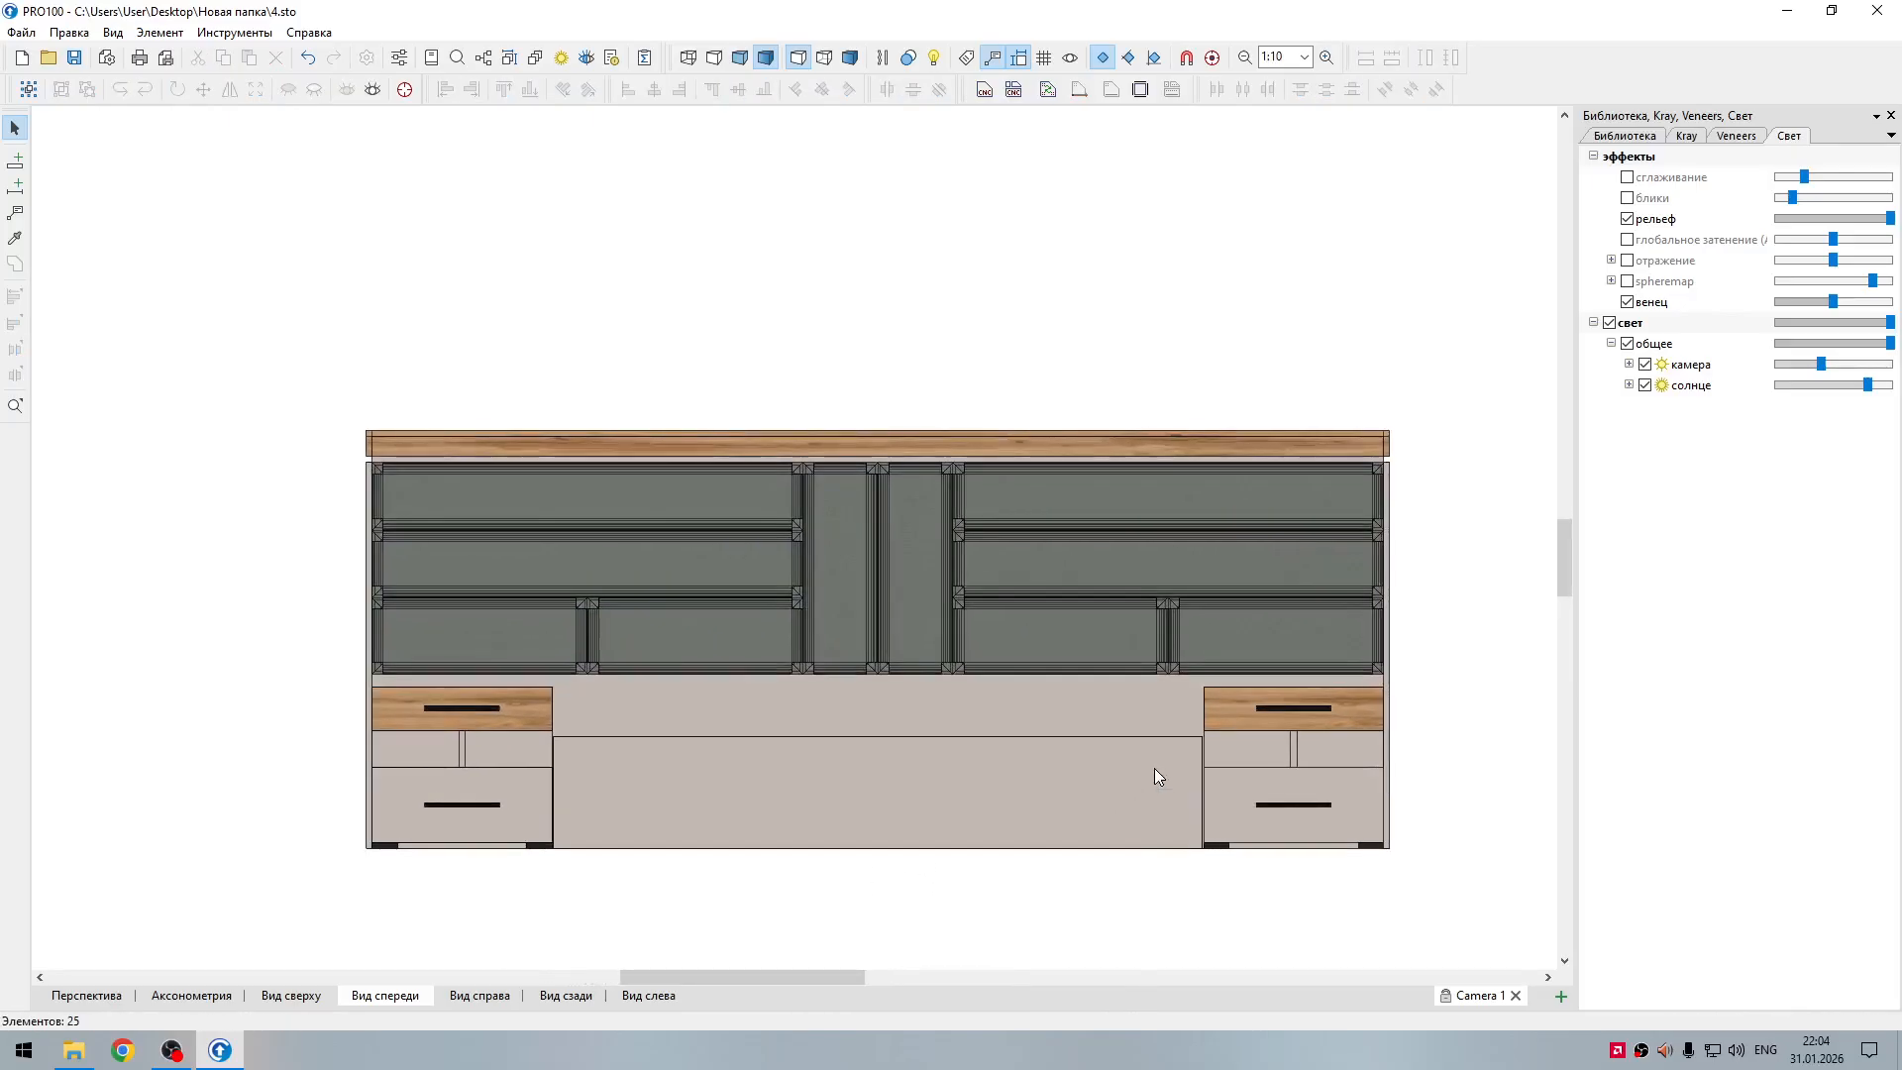
middle_click_drag(1202, 878, 926, 768)
left_click(1002, 697)
right_click(1003, 698)
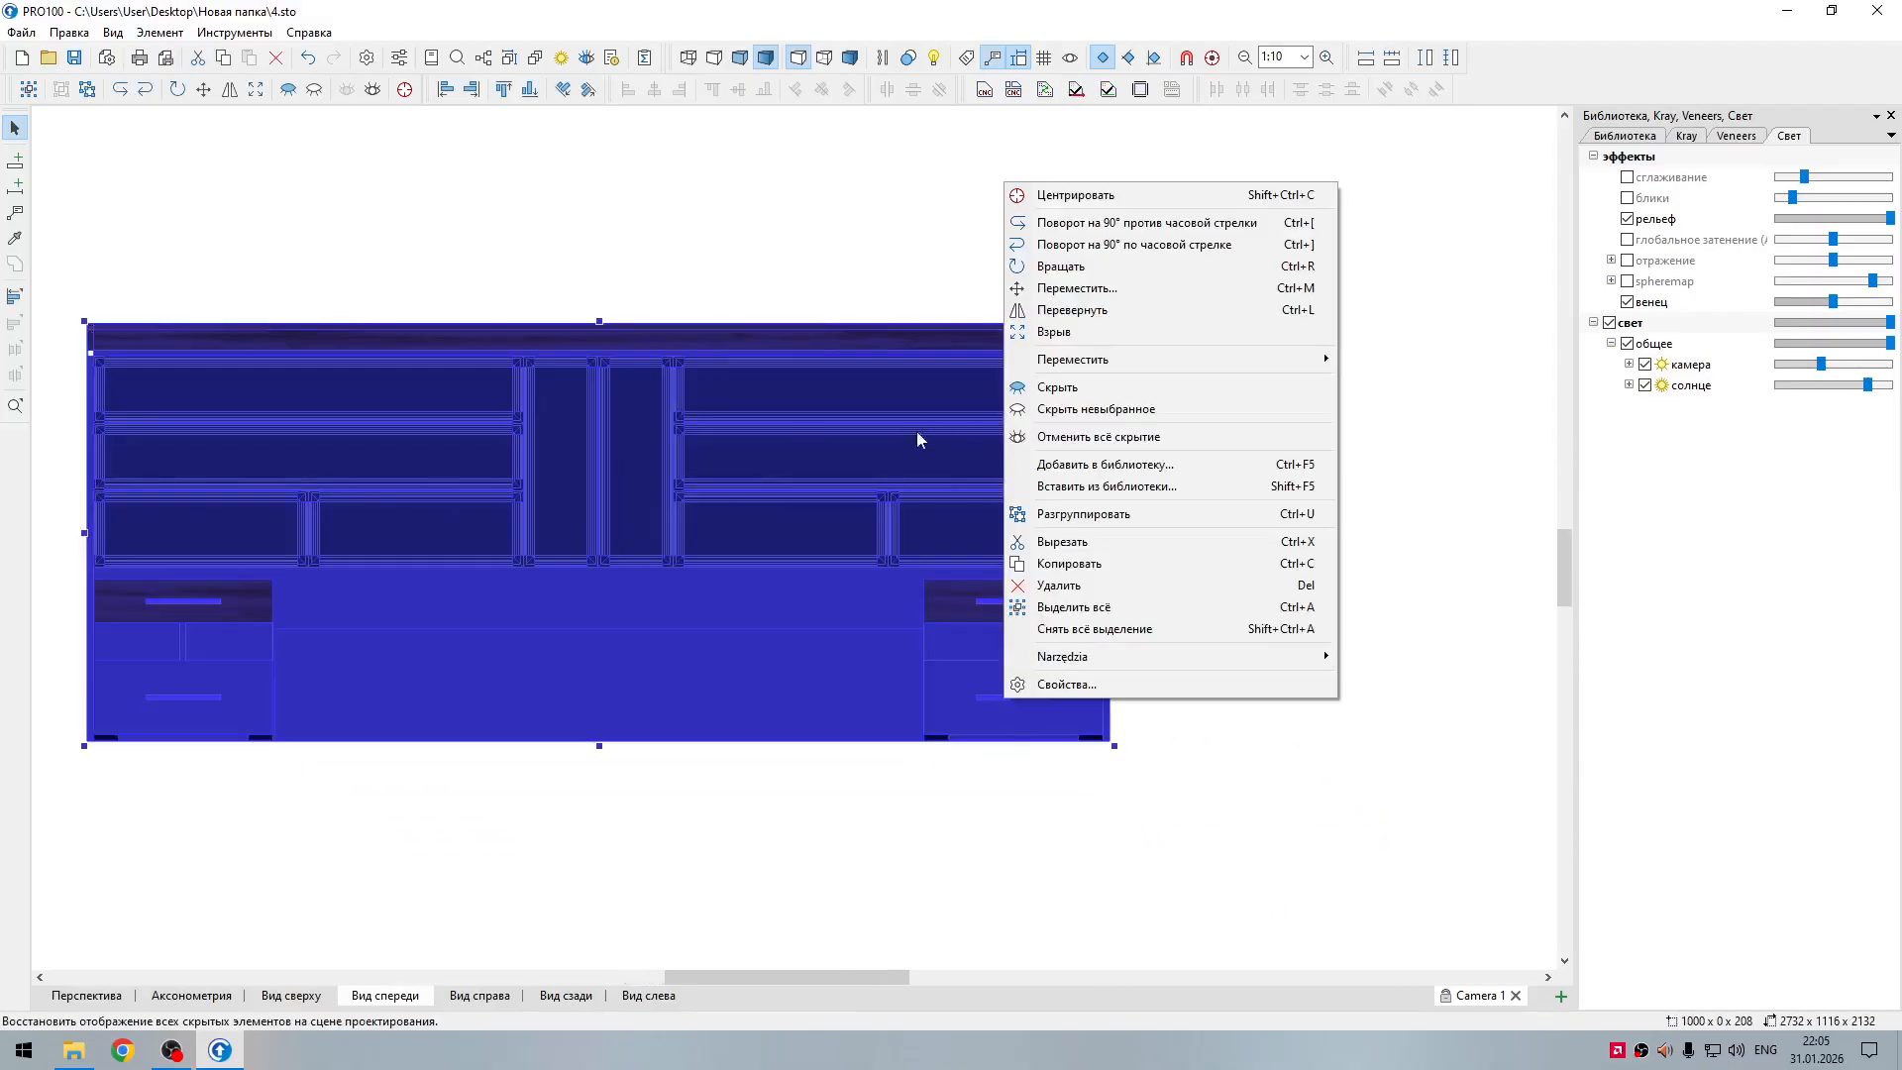
left_click(1085, 409)
right_click(1038, 461)
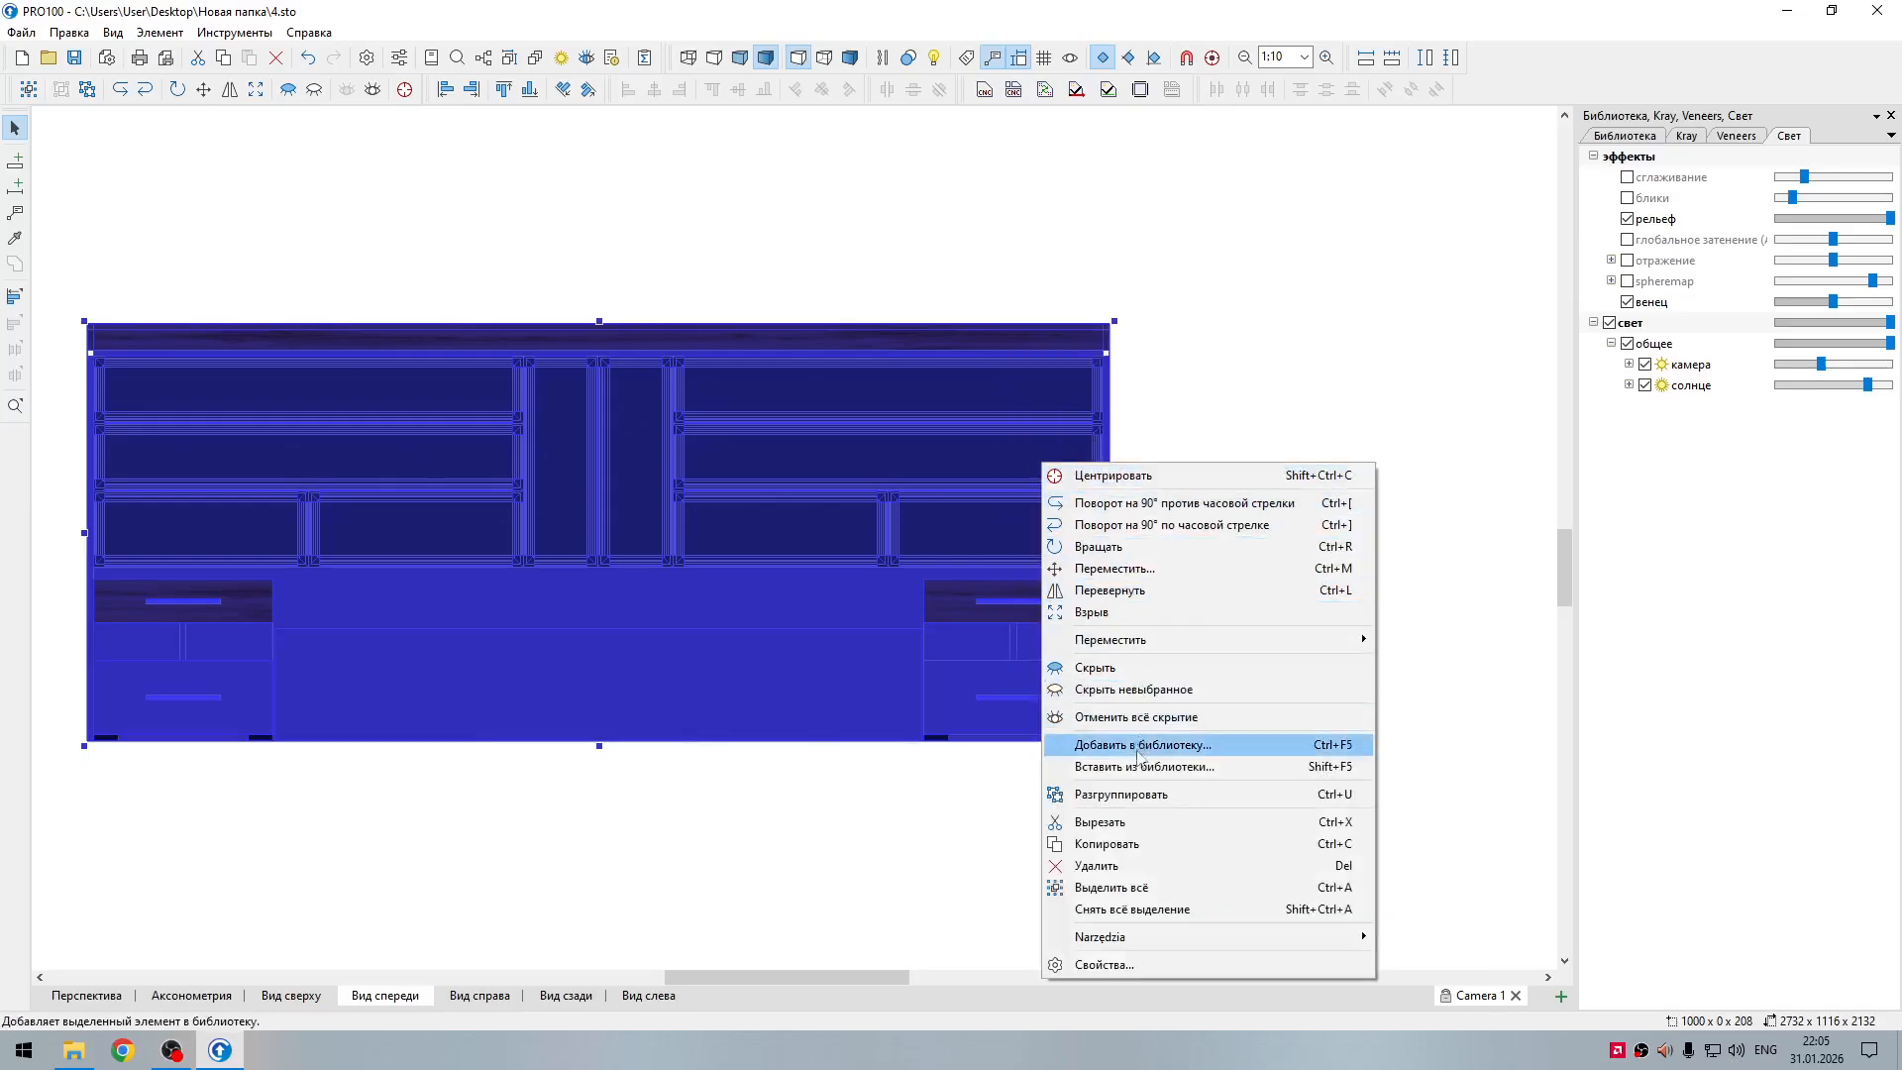
left_click(1121, 793)
left_click(1030, 684)
left_click(1155, 667)
Step: Select the right-hand nightstand's parts and hide everything that is not selected
left_click_drag(1187, 798, 798, 529)
left_click_drag(1184, 778, 908, 563)
right_click(963, 595)
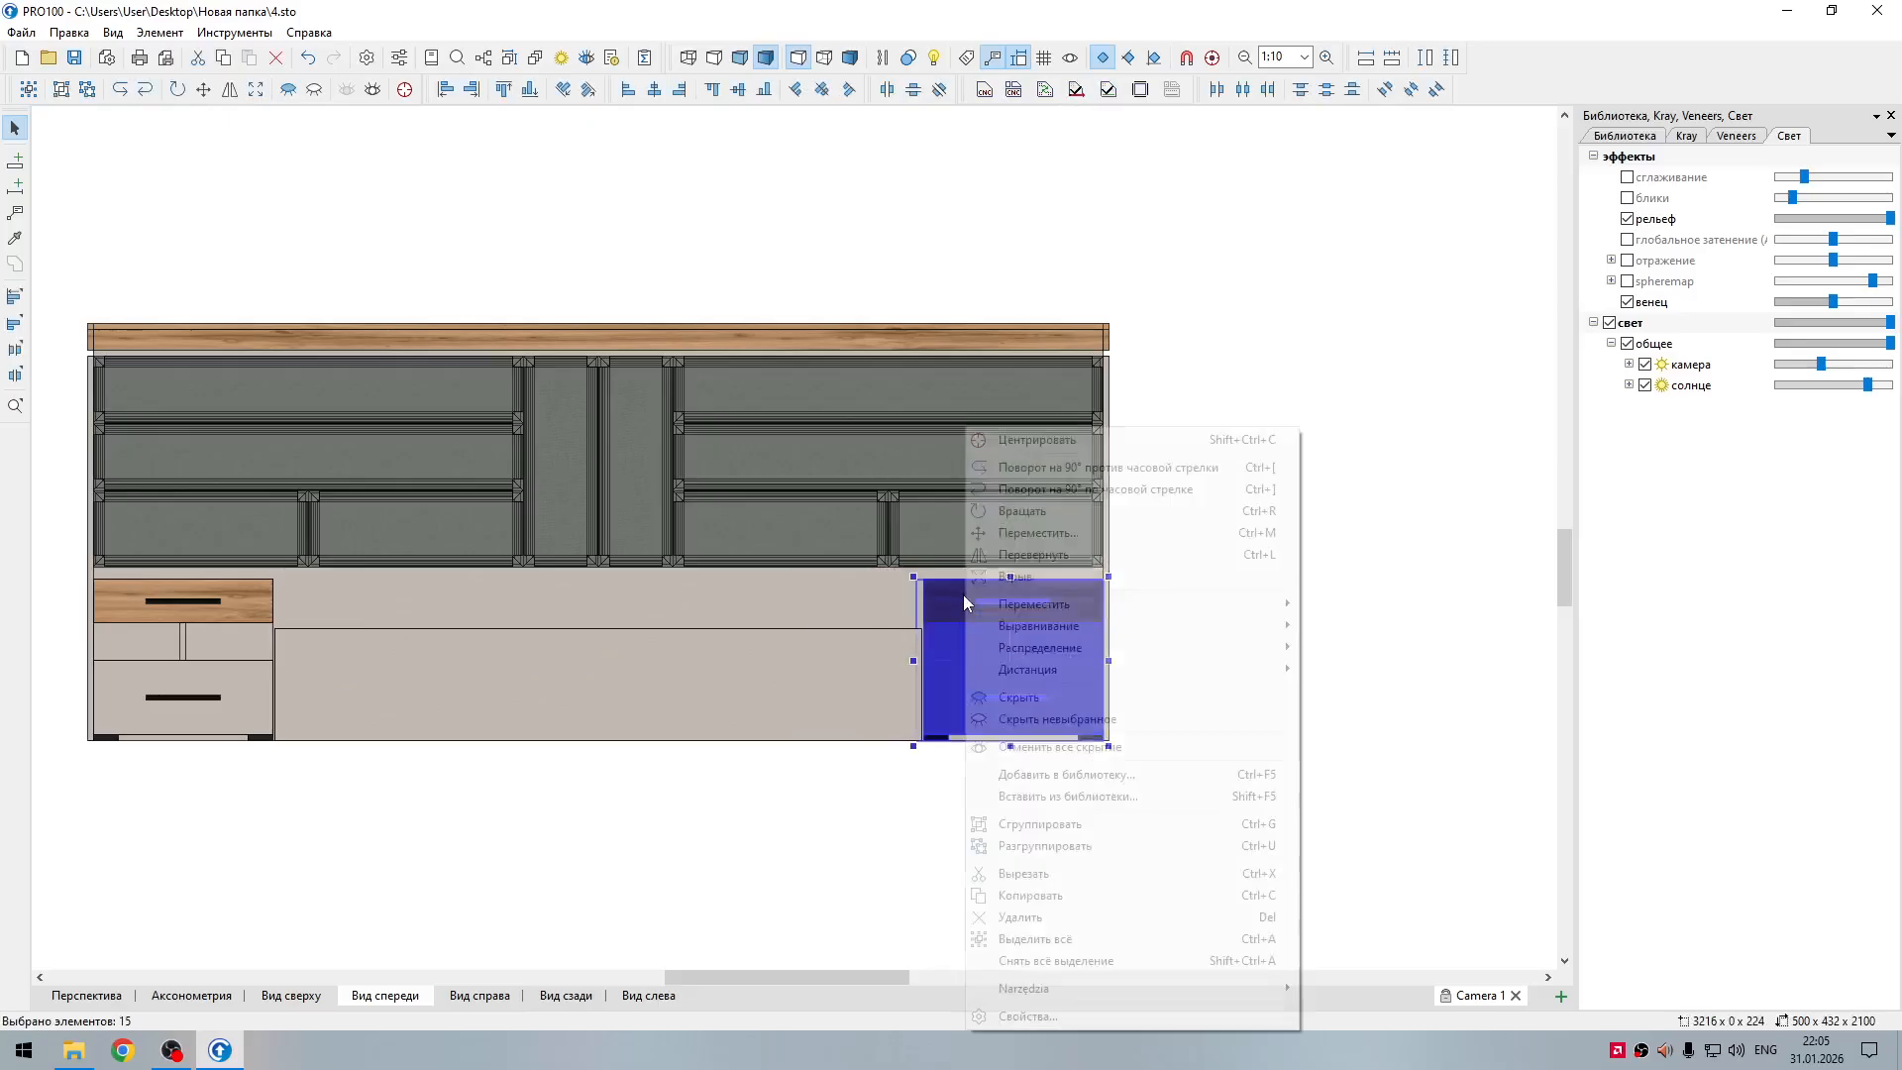
mouse_move(994, 613)
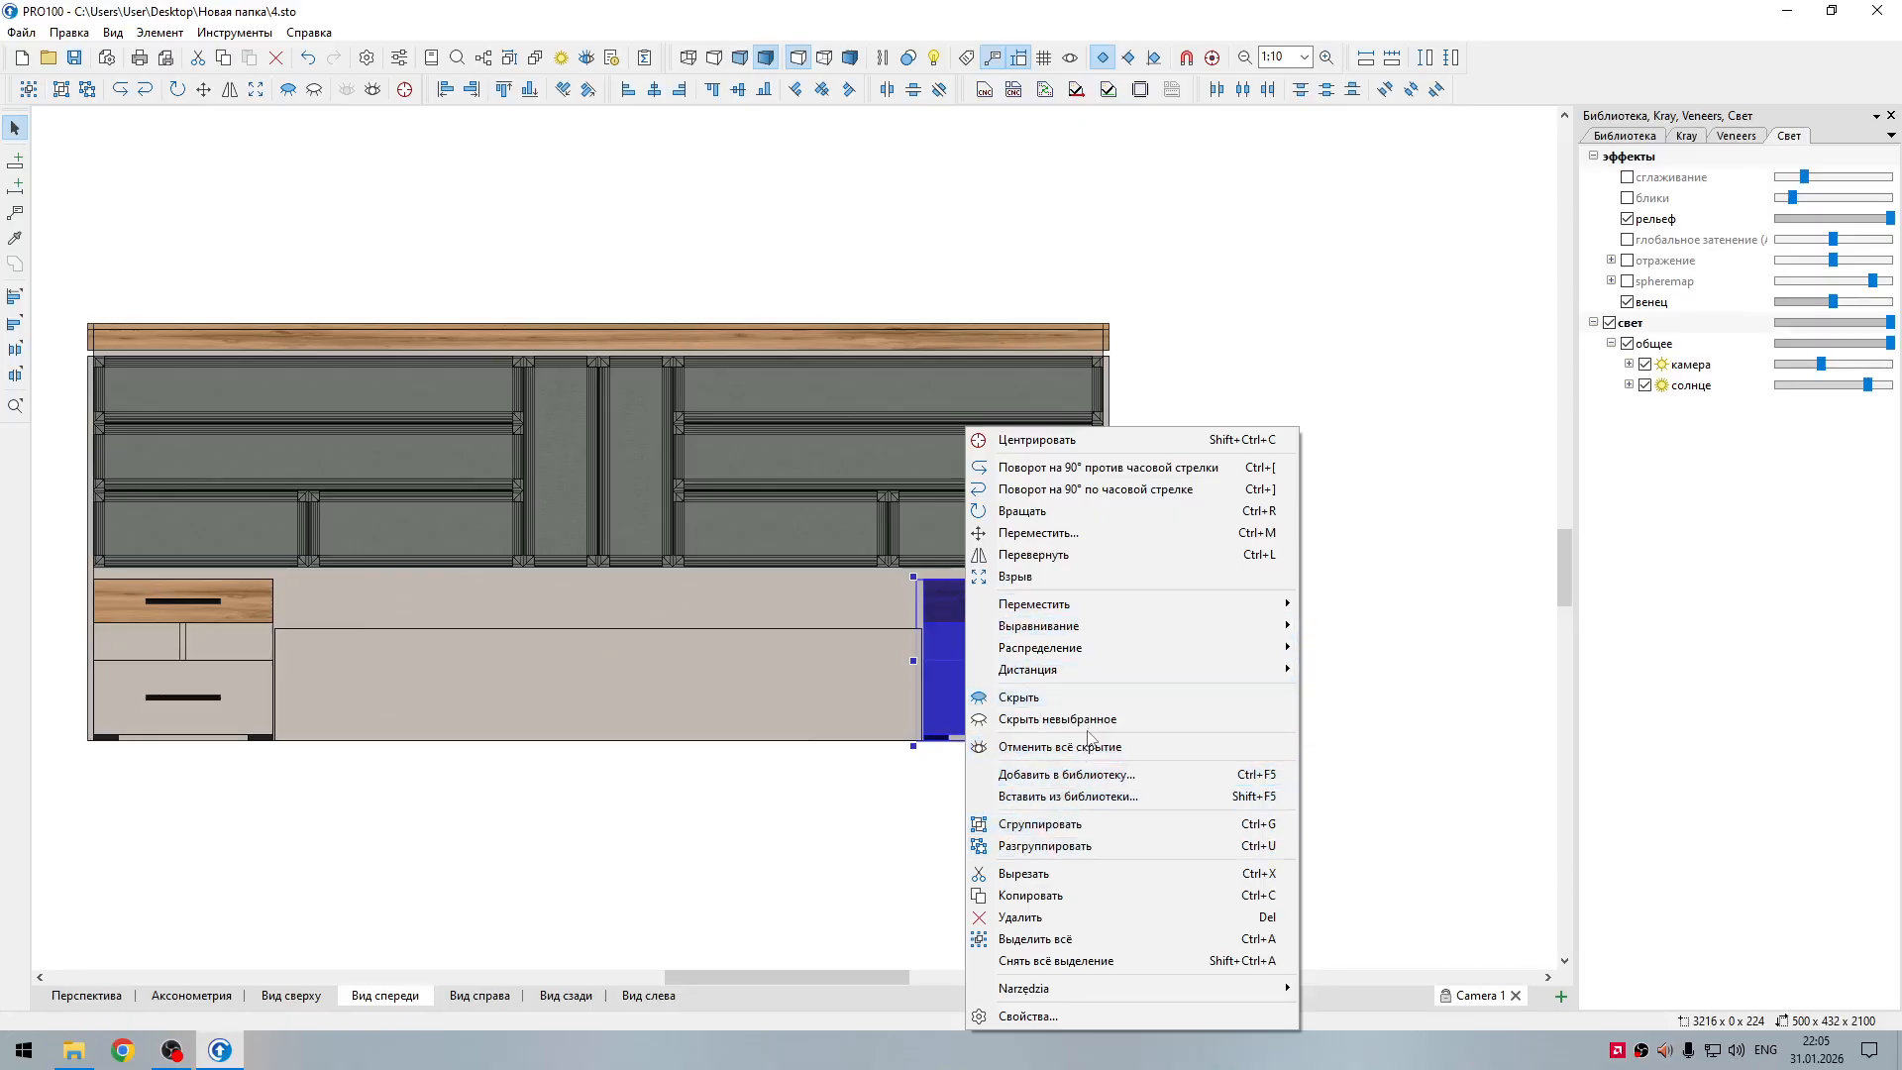
left_click(1091, 719)
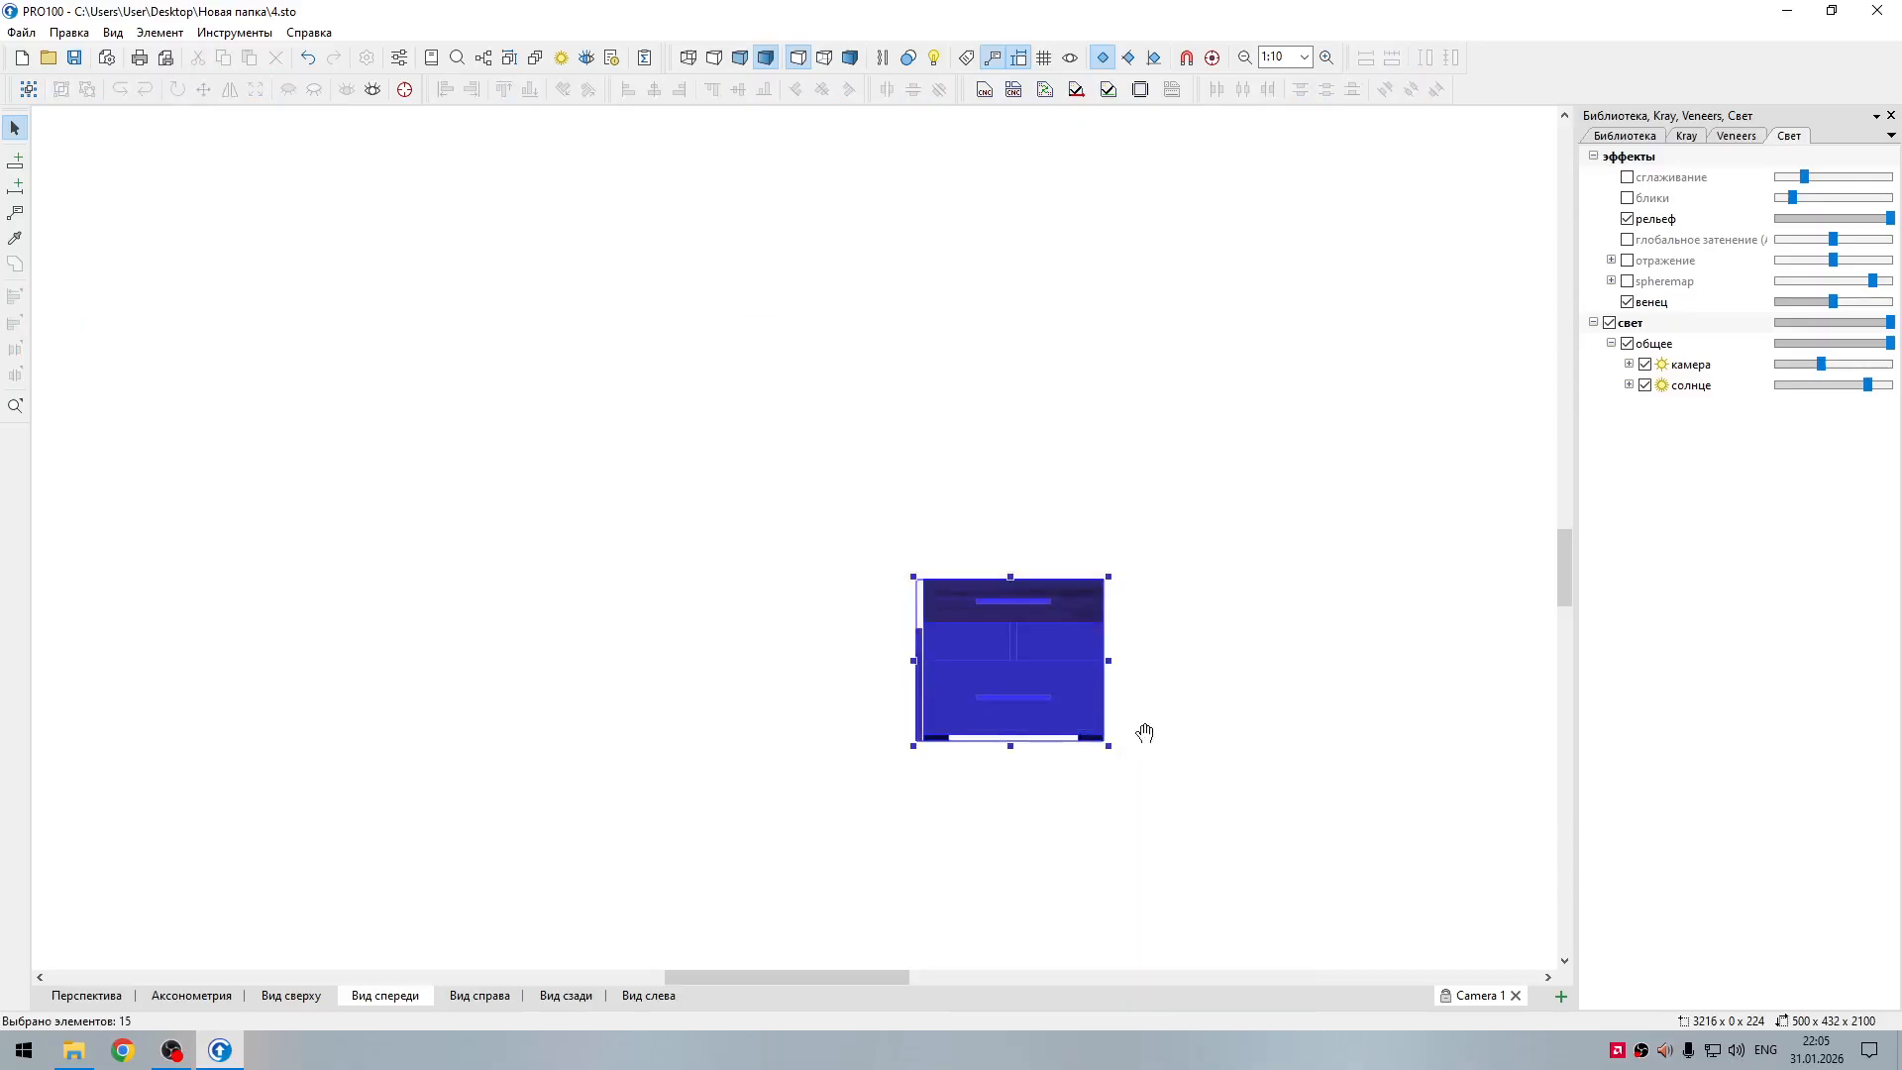
Step: Hide the bed side rail "sargi" standing against the nightstand's left side
left_click(1159, 730)
right_click(919, 697)
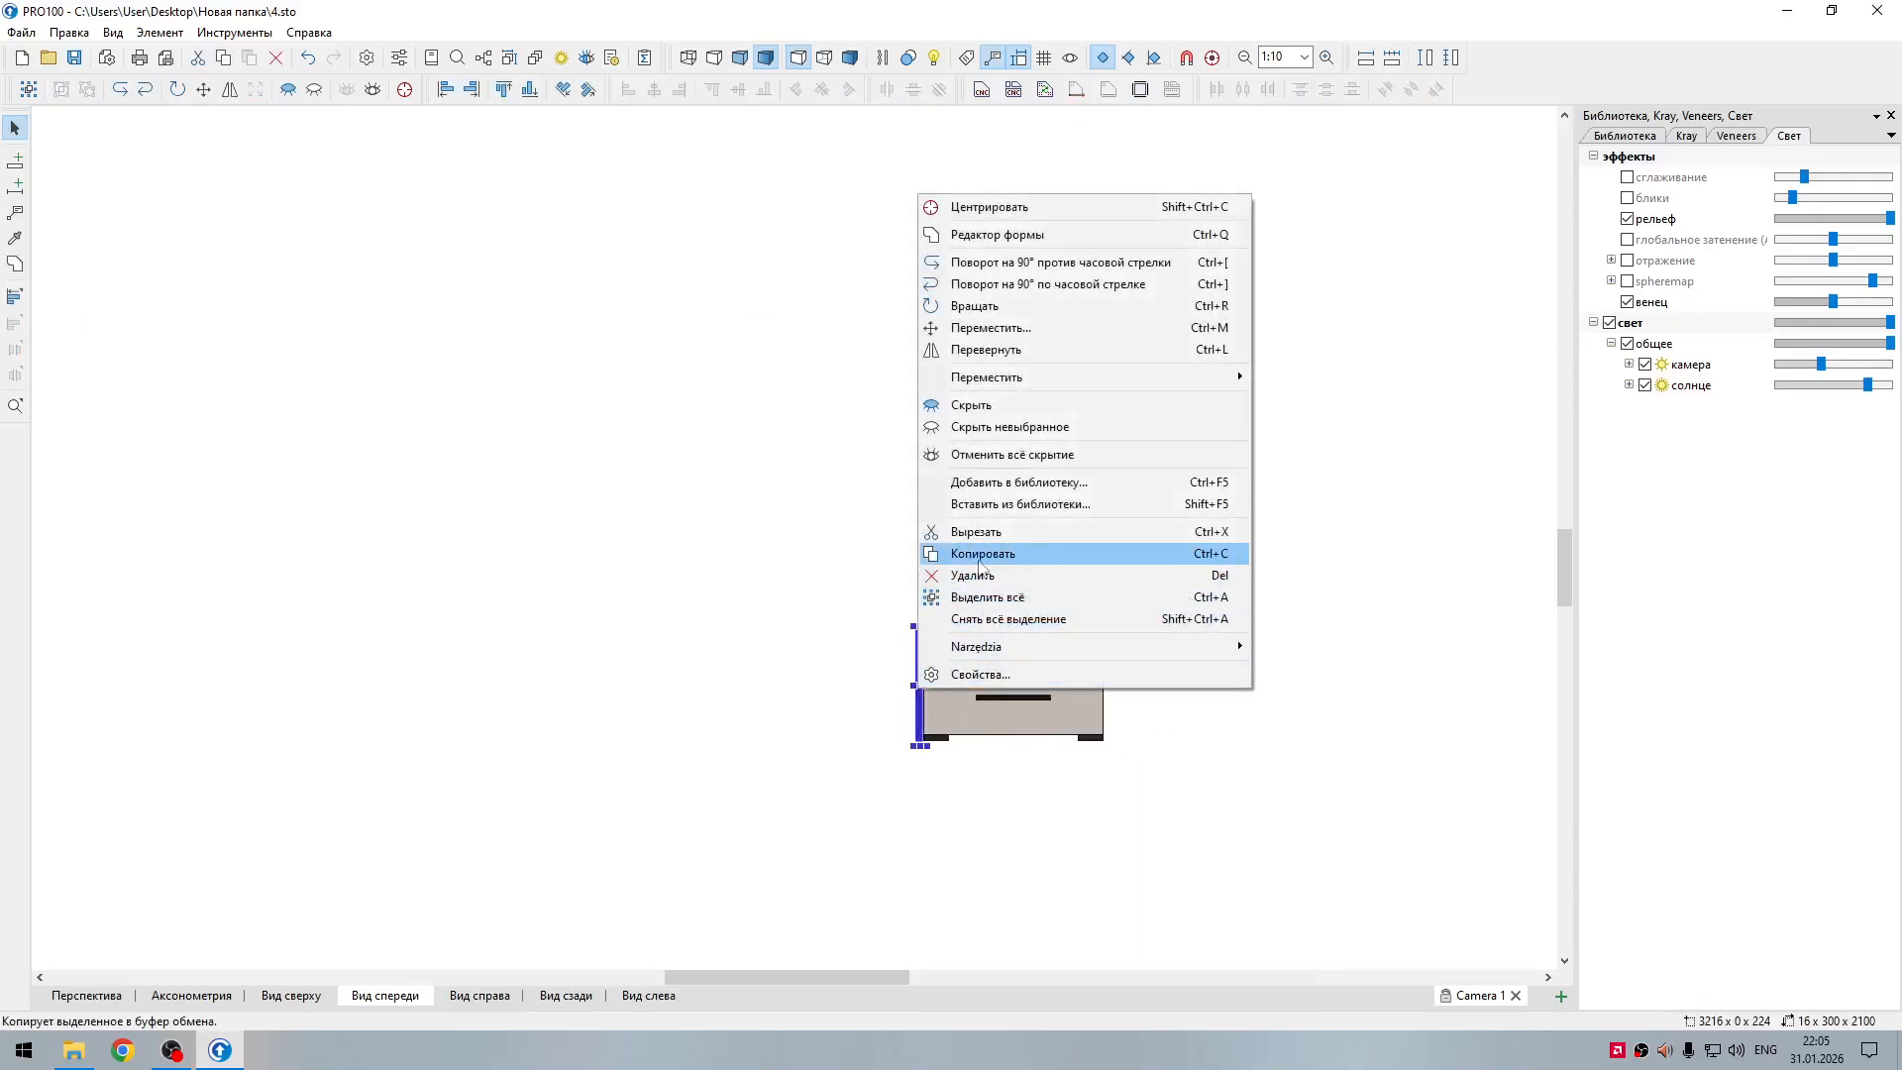
left_click(984, 412)
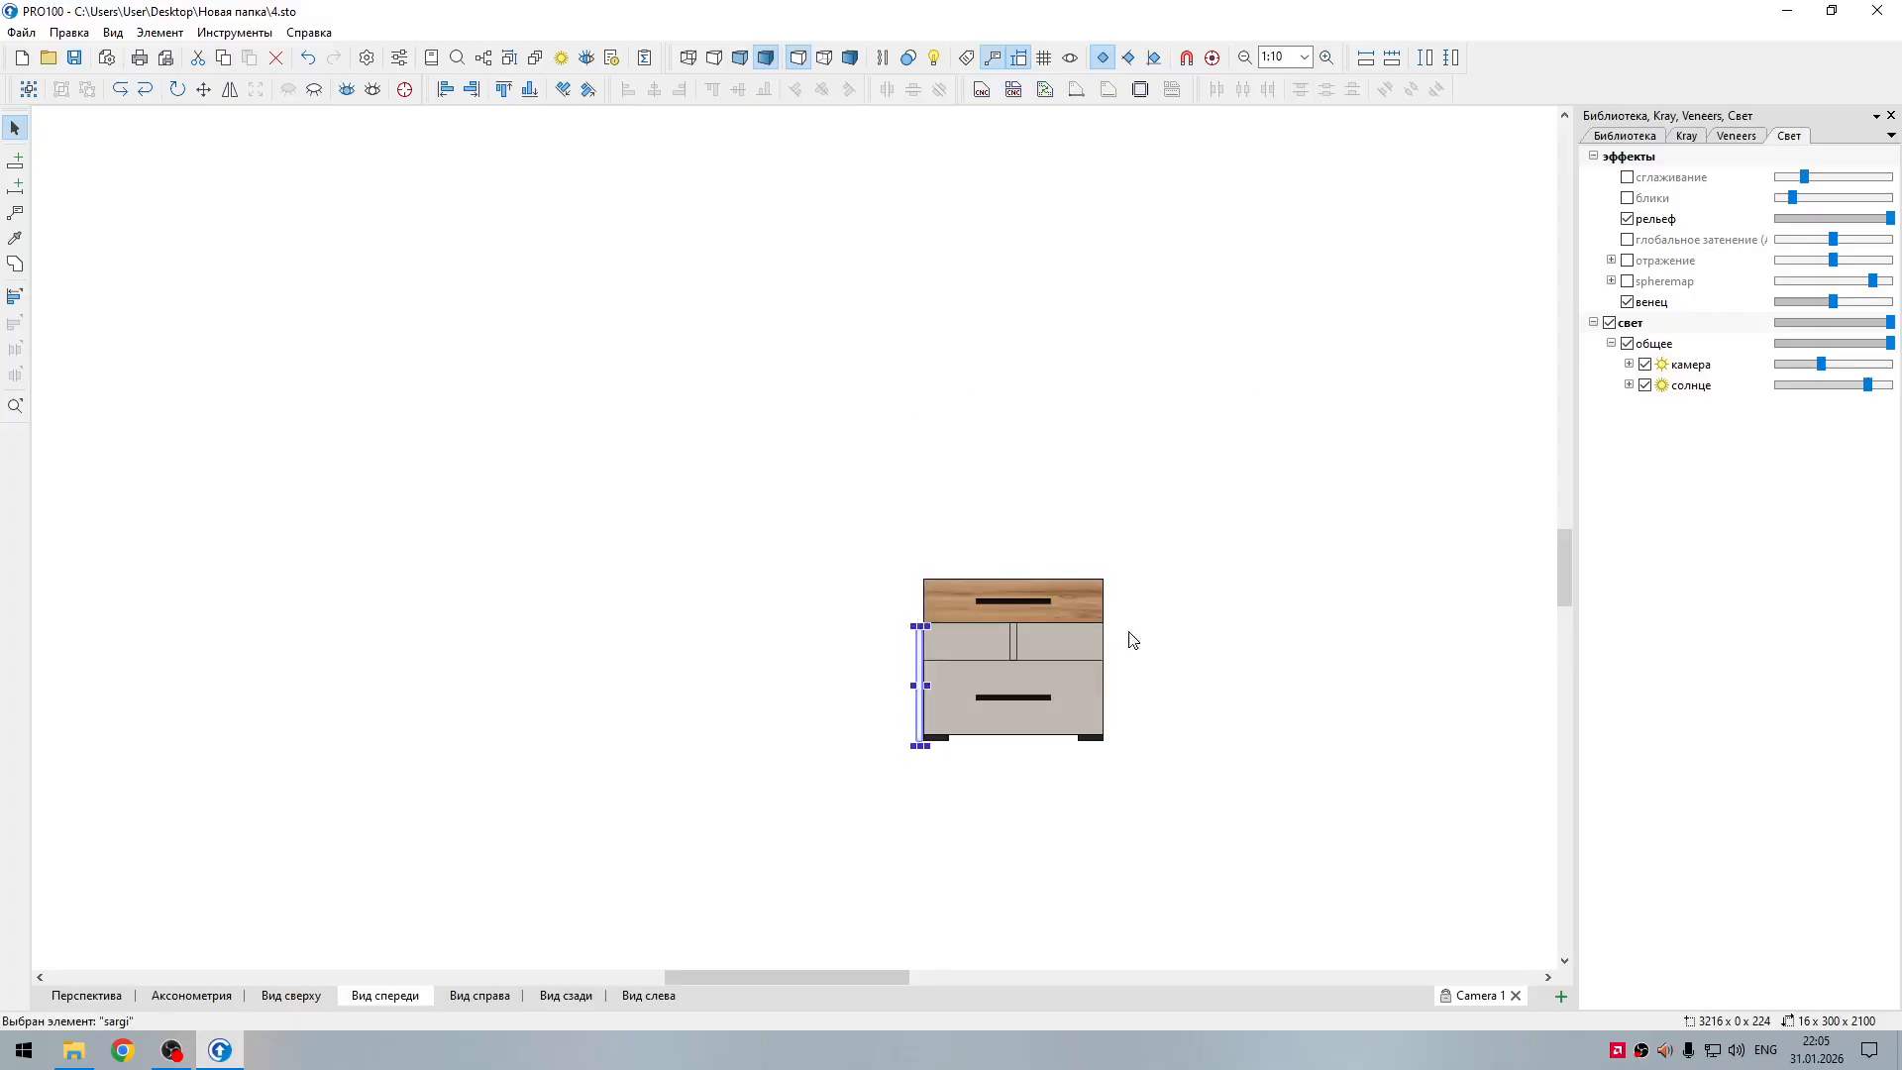
Step: Hide the nightstand's upper and lower drawer fronts together with their handles to expose the drawer boxes
scroll(1054, 728, "up", 2)
scroll(1054, 728, "up", 1)
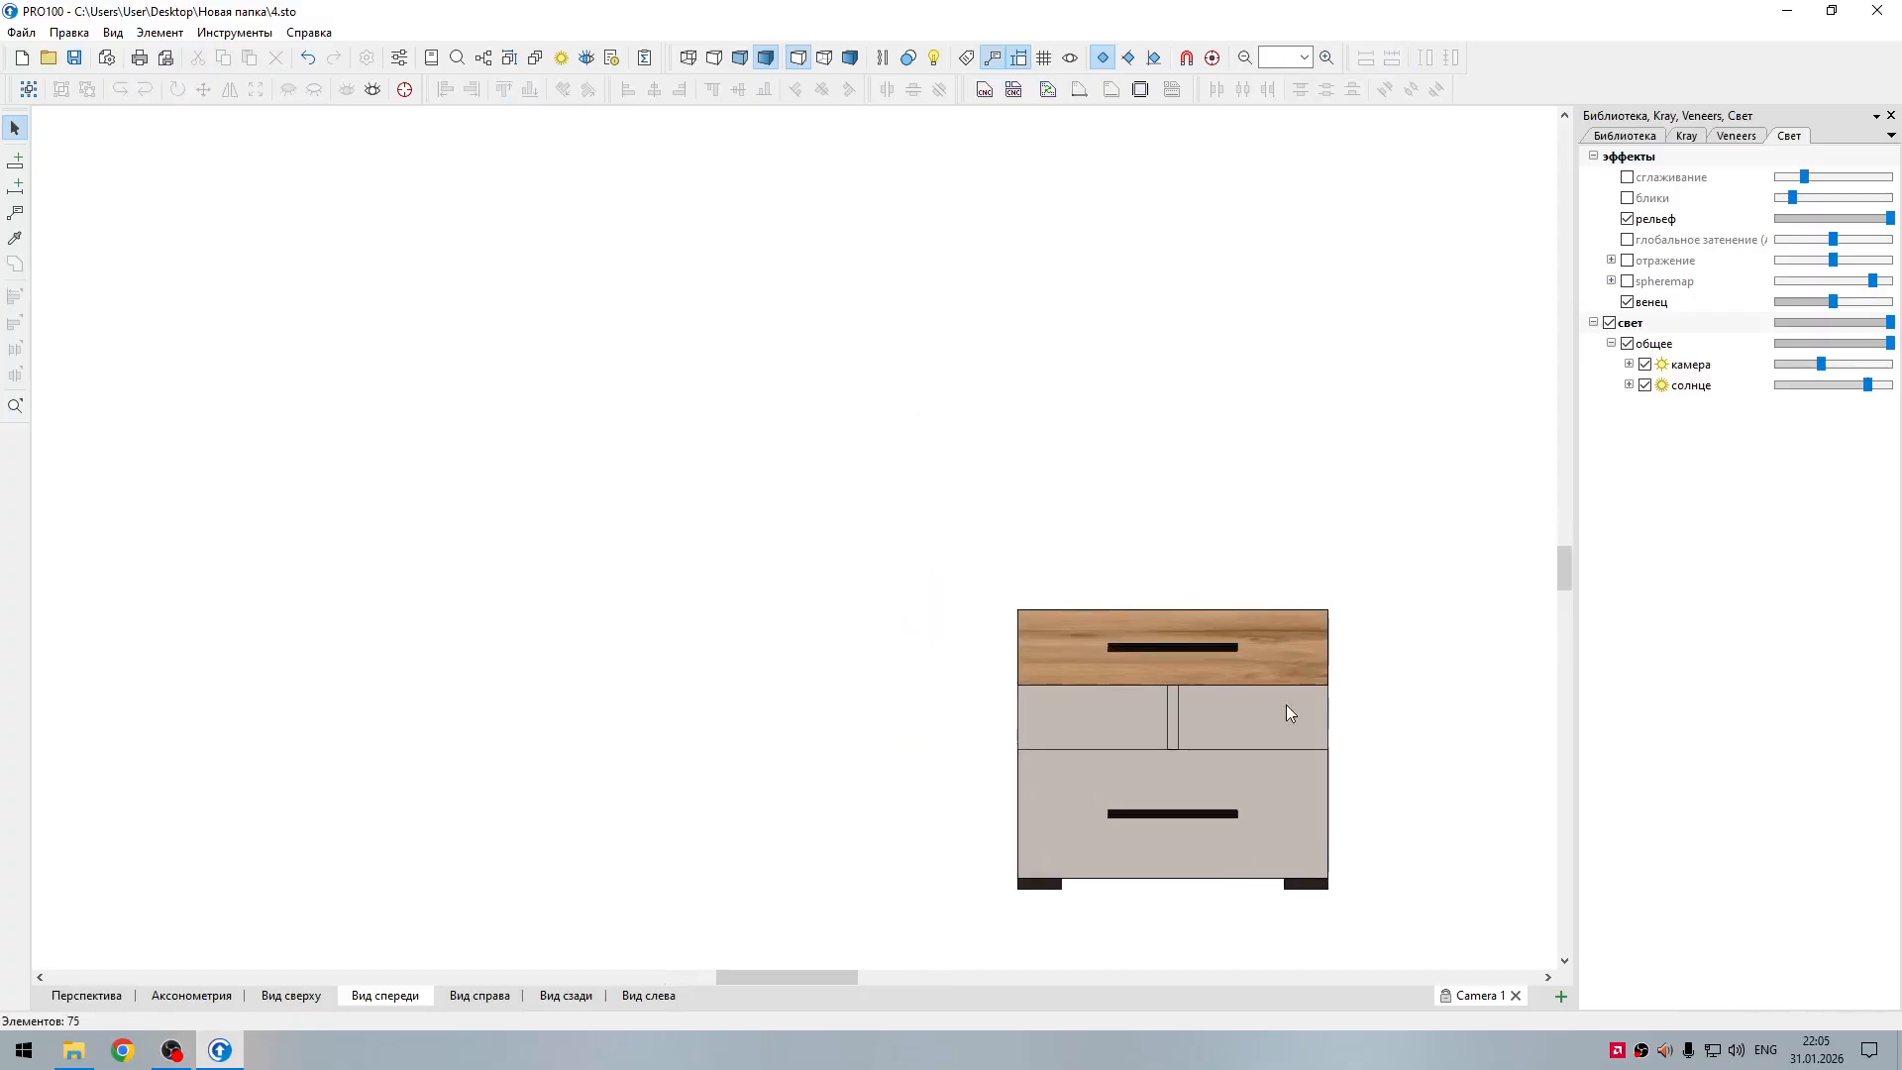
left_click(1082, 567)
left_click(1082, 572, "shift")
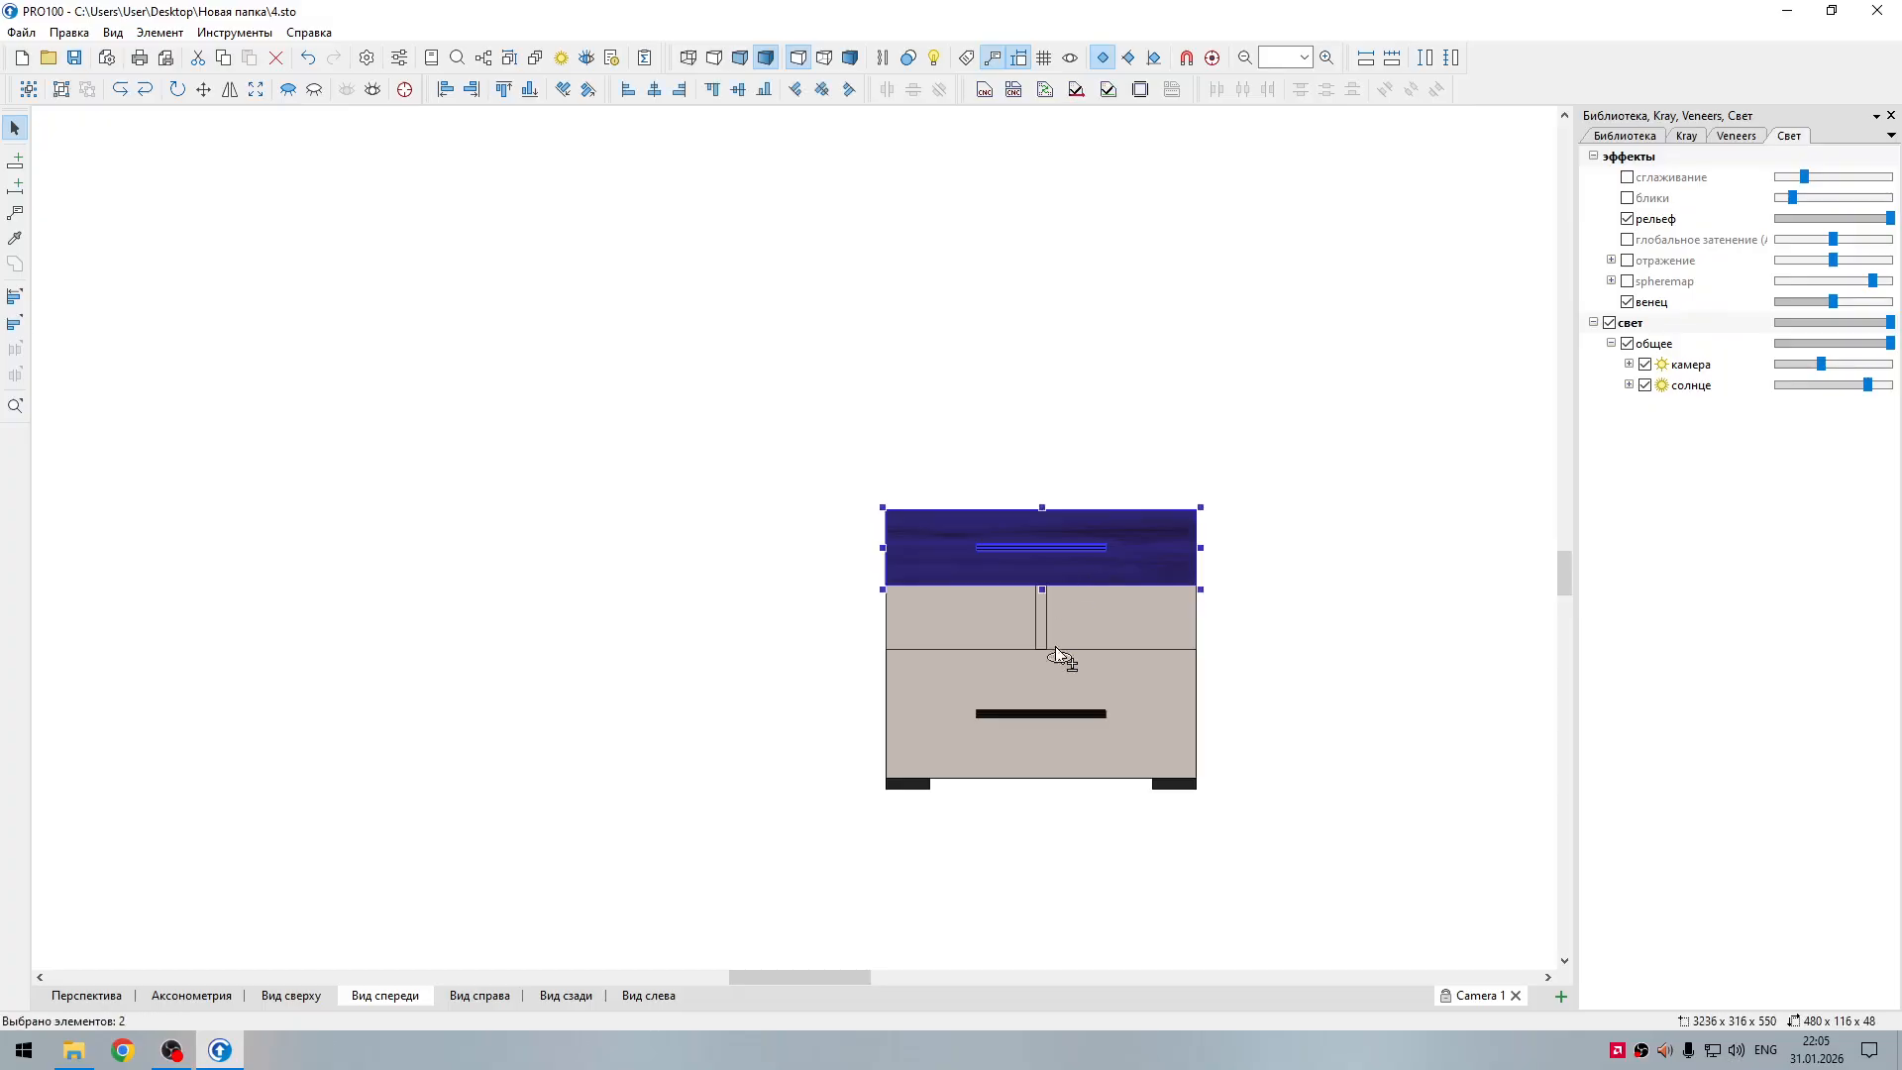
left_click(1059, 715, "shift")
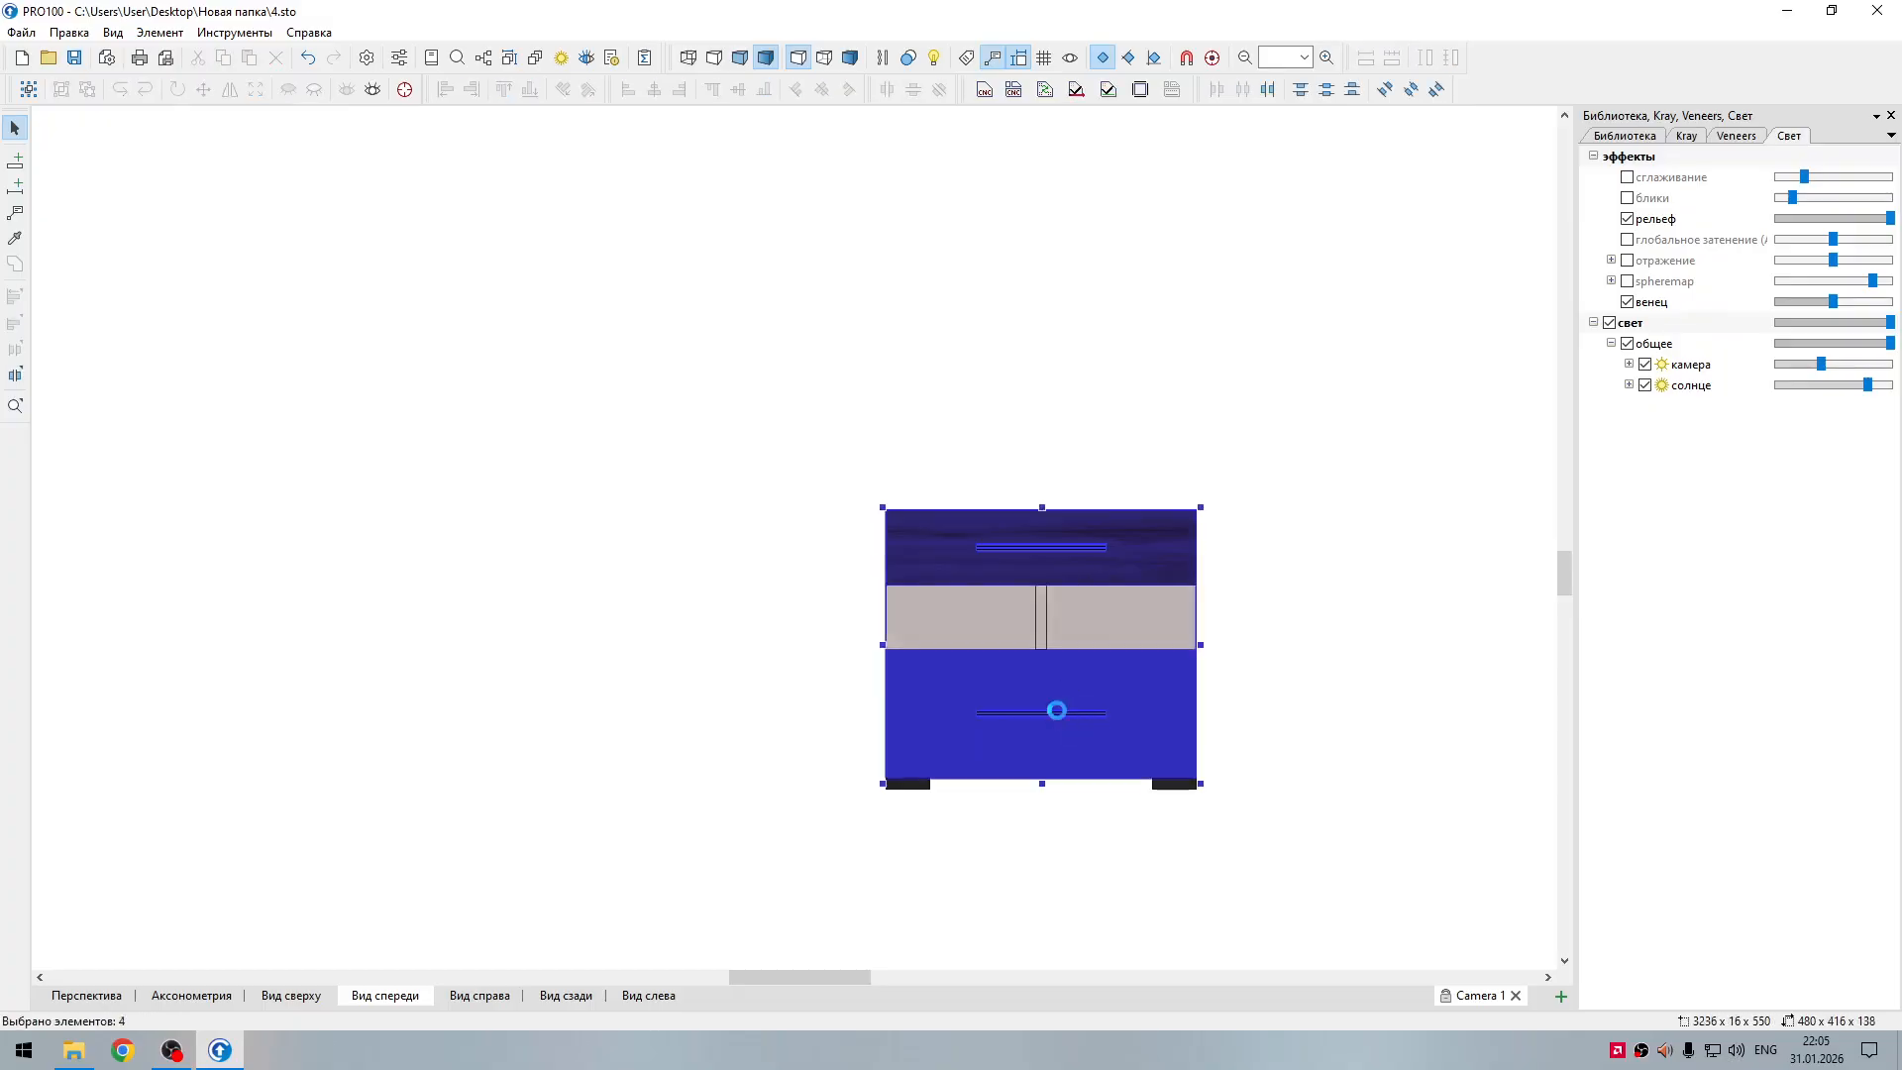
key("Delete")
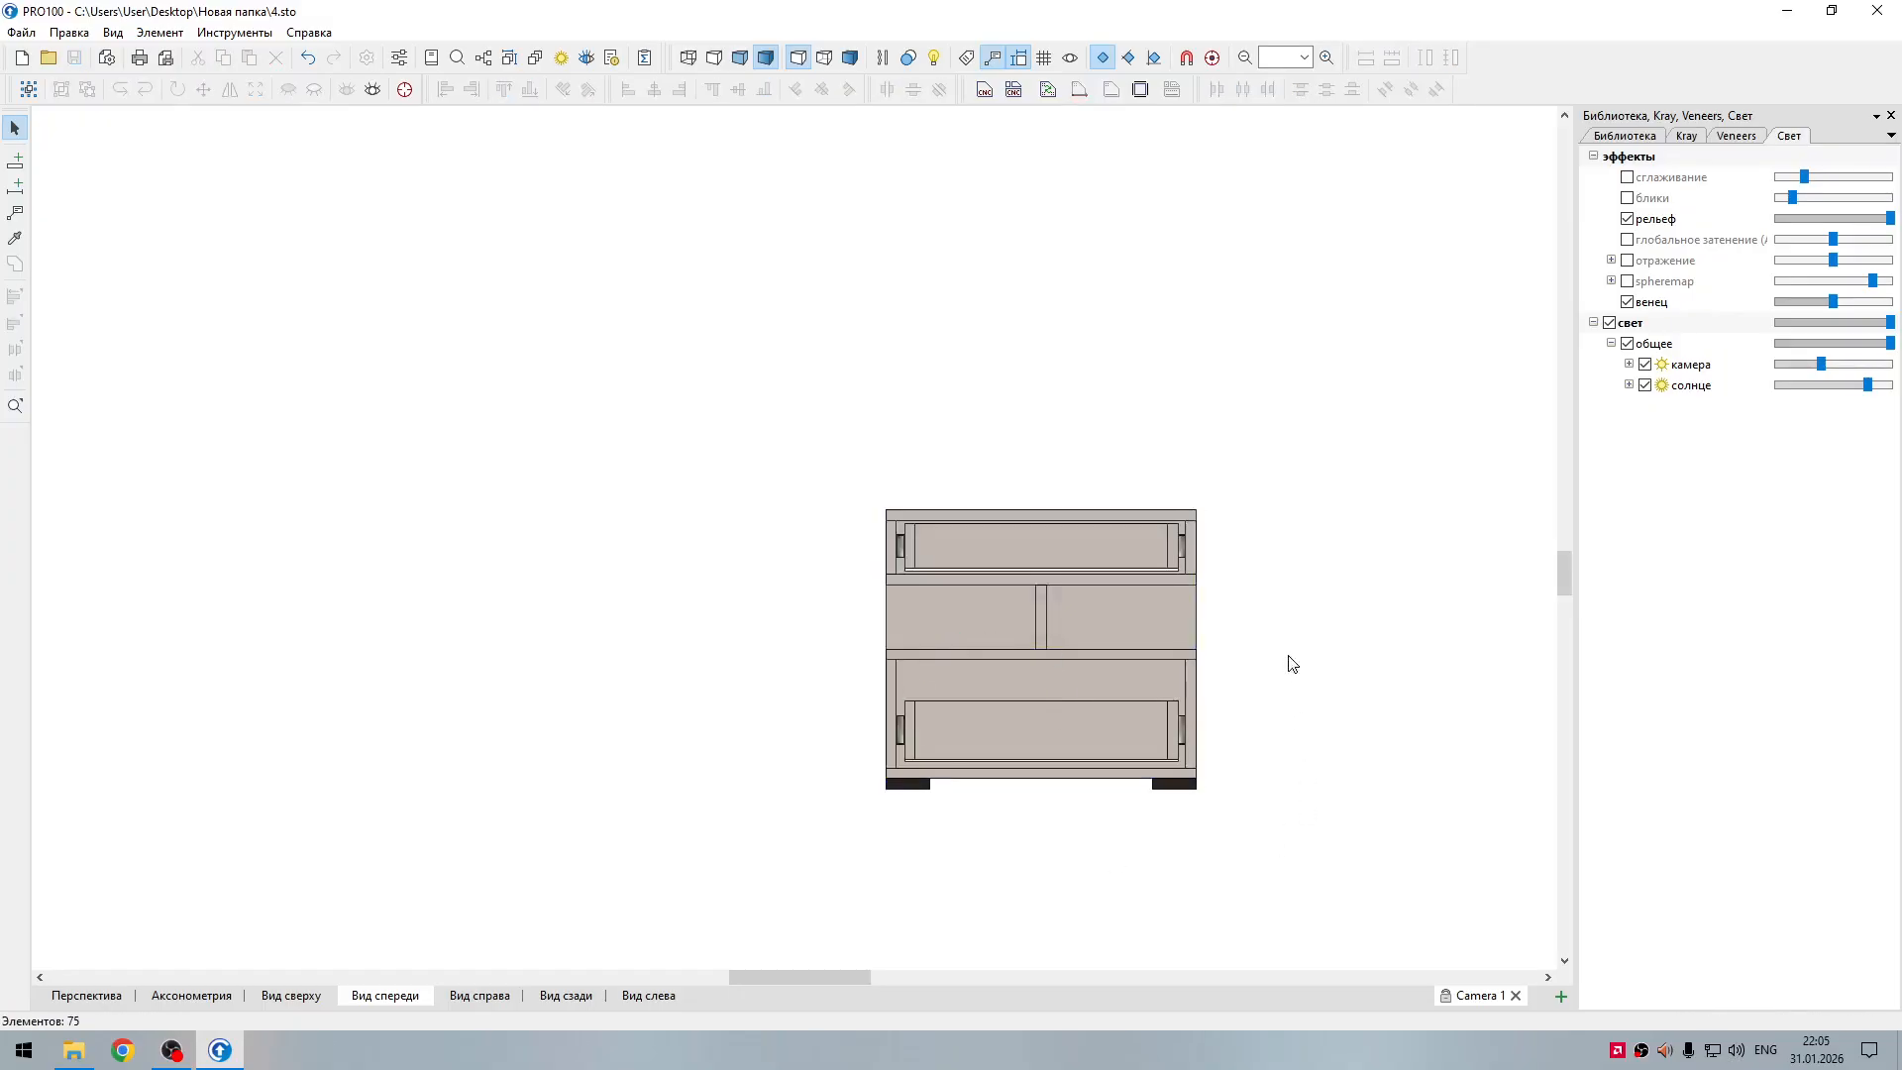
Step: Dimension the upper side panel's height beside the nightstand and the top panel's width above it
left_click(881, 553)
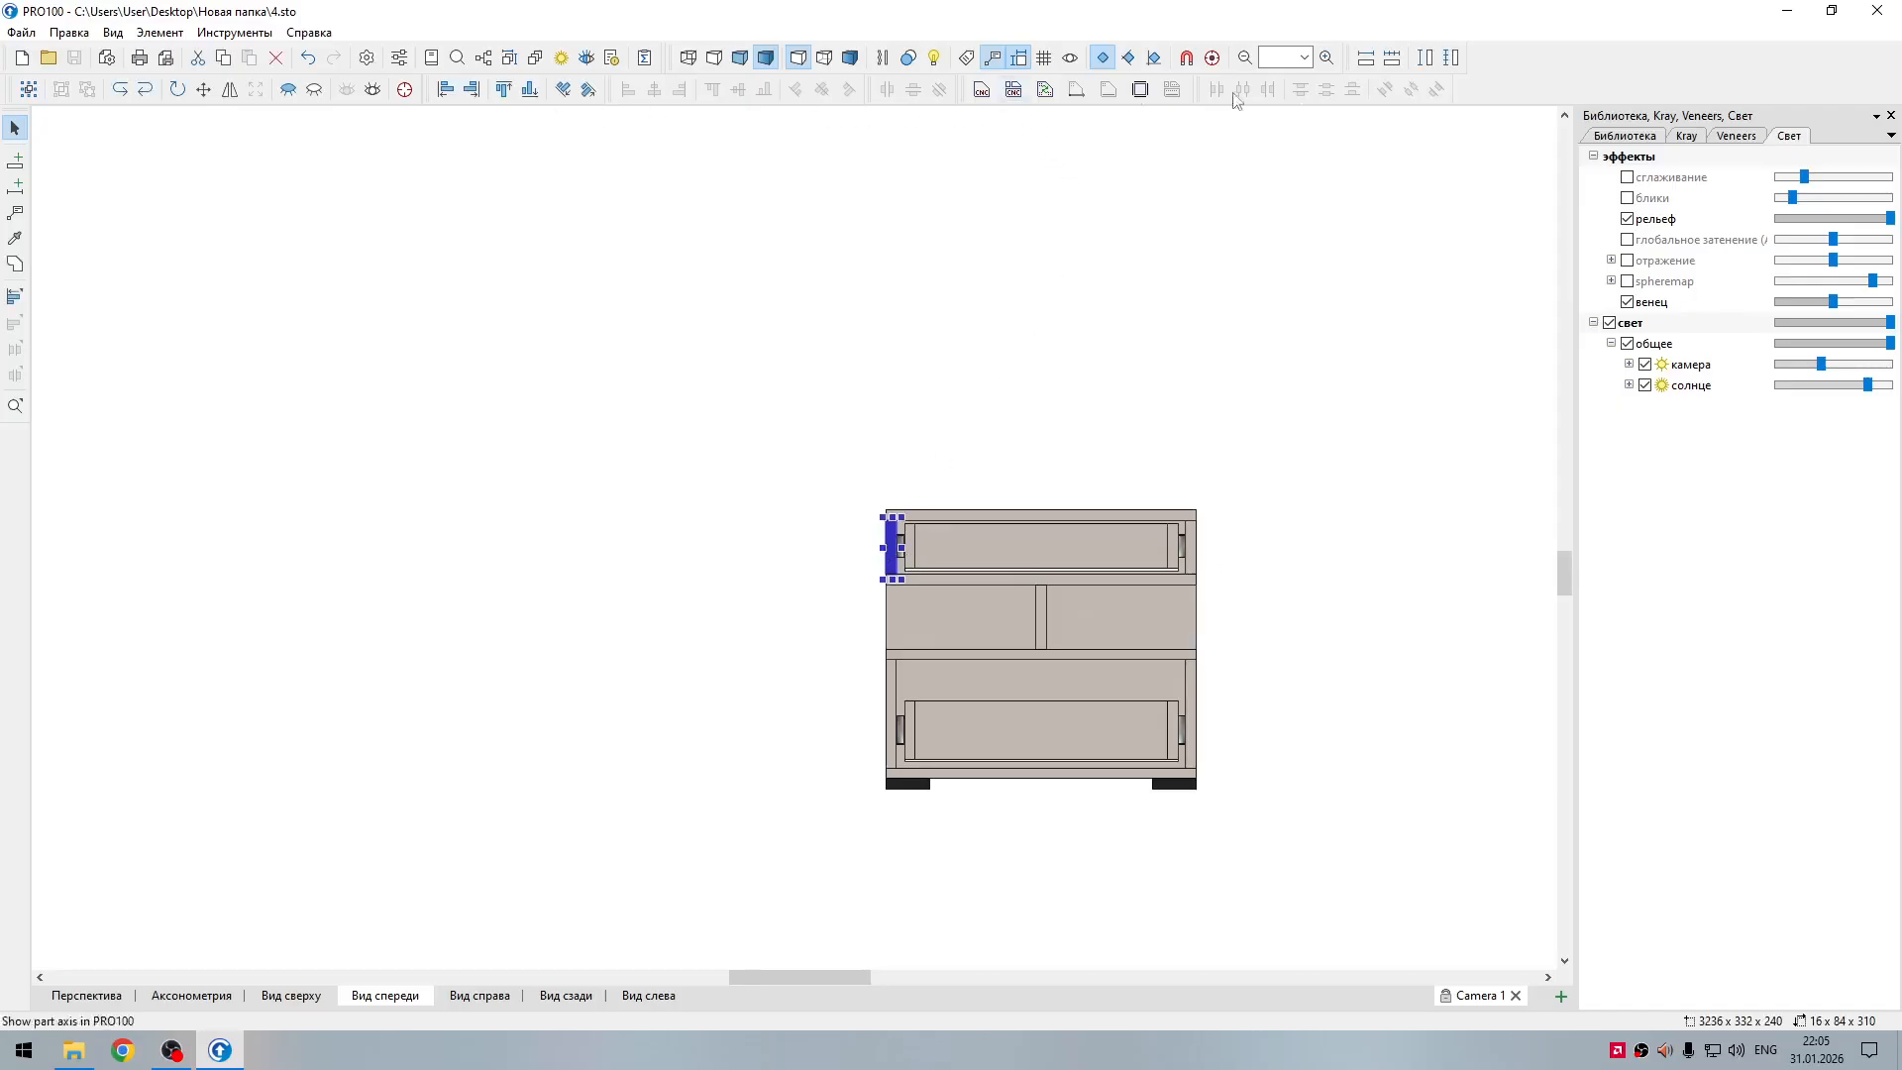
left_click(1420, 60)
left_click(1074, 454)
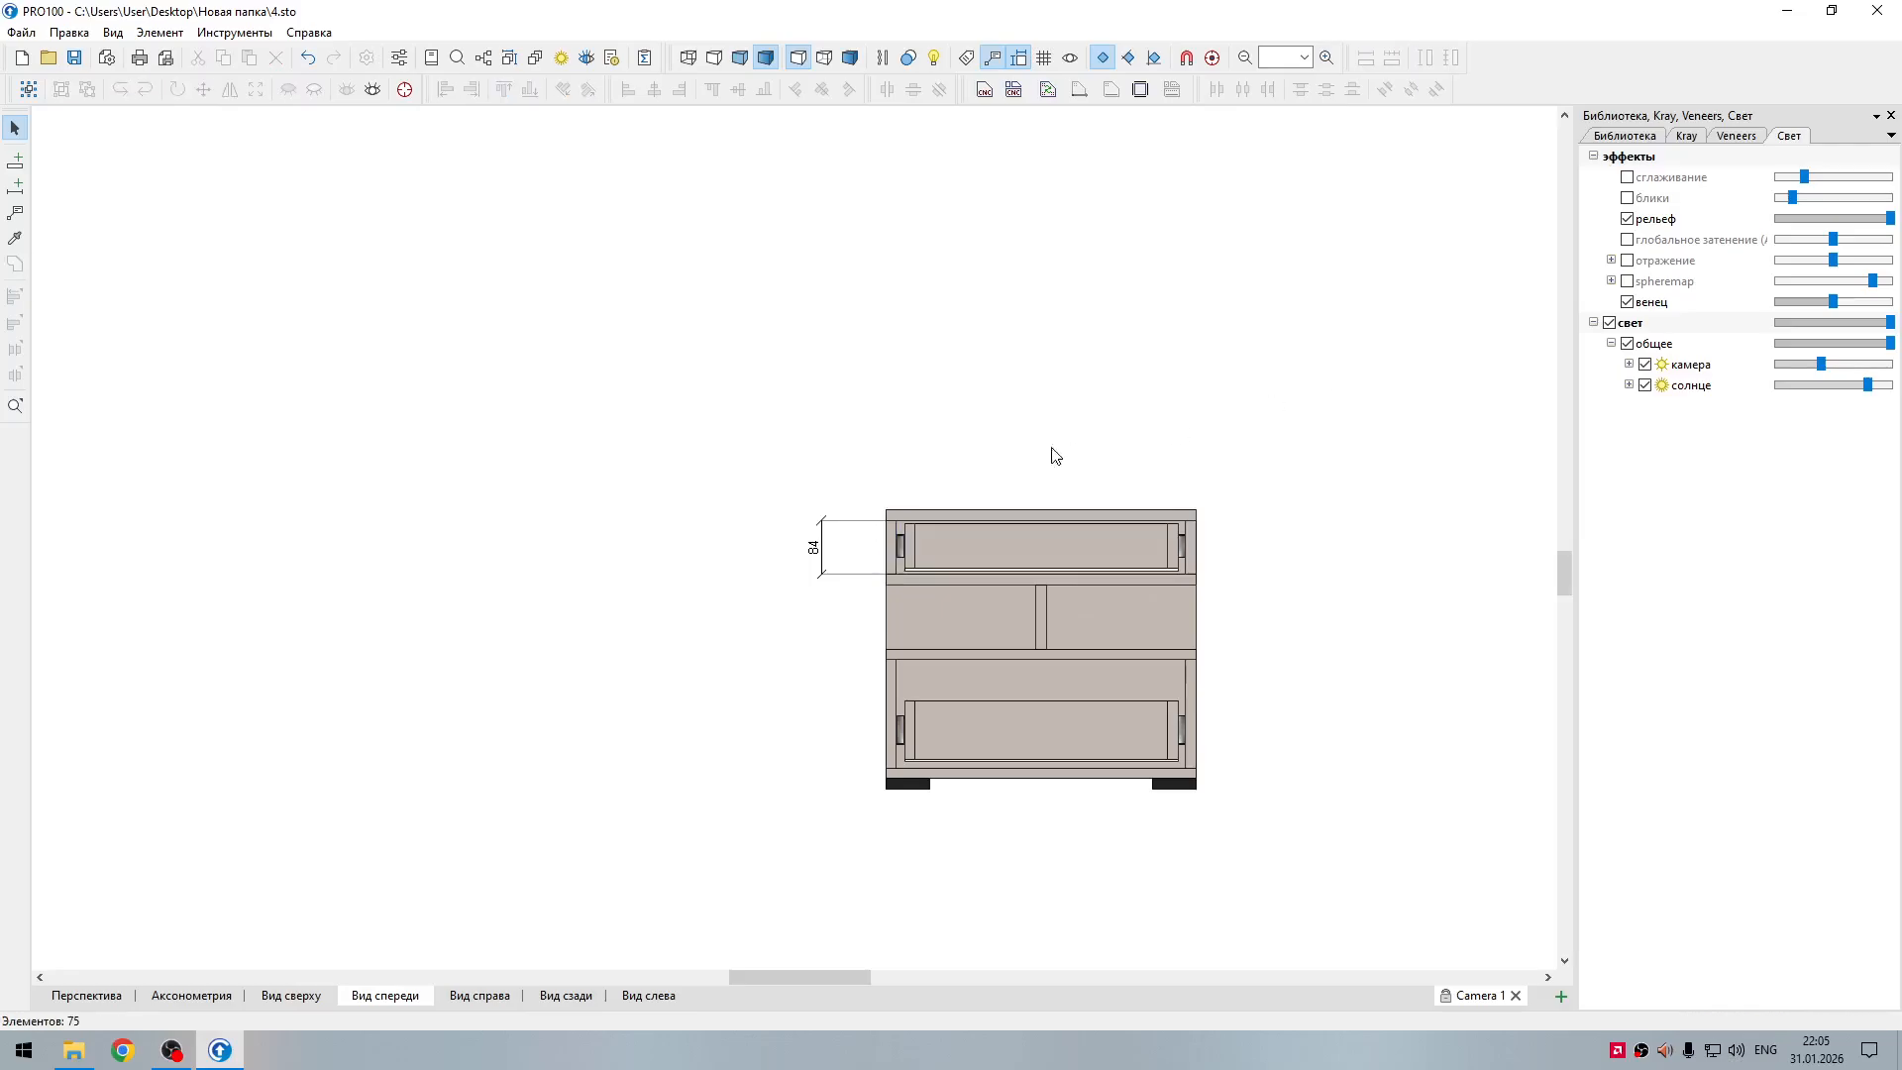
left_click(1027, 514)
left_click(1365, 58)
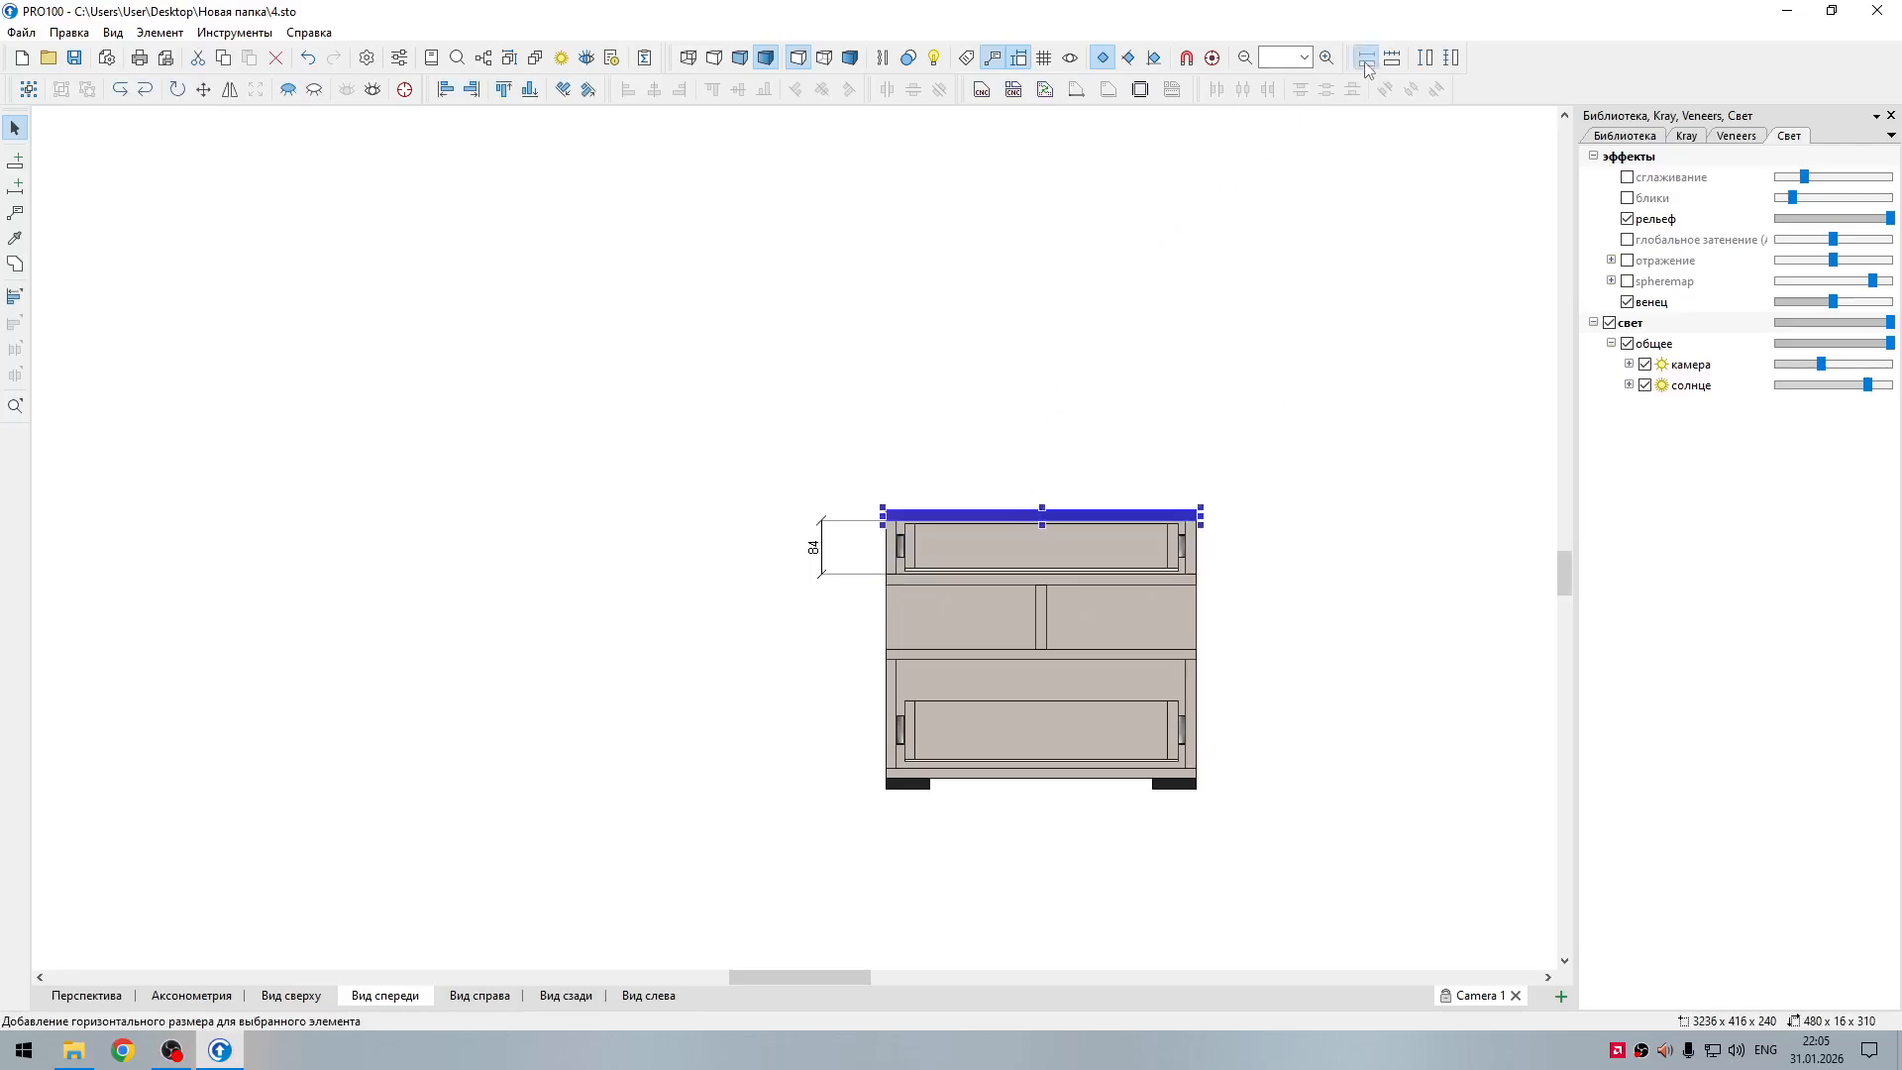
left_click_drag(1079, 580, 1099, 454)
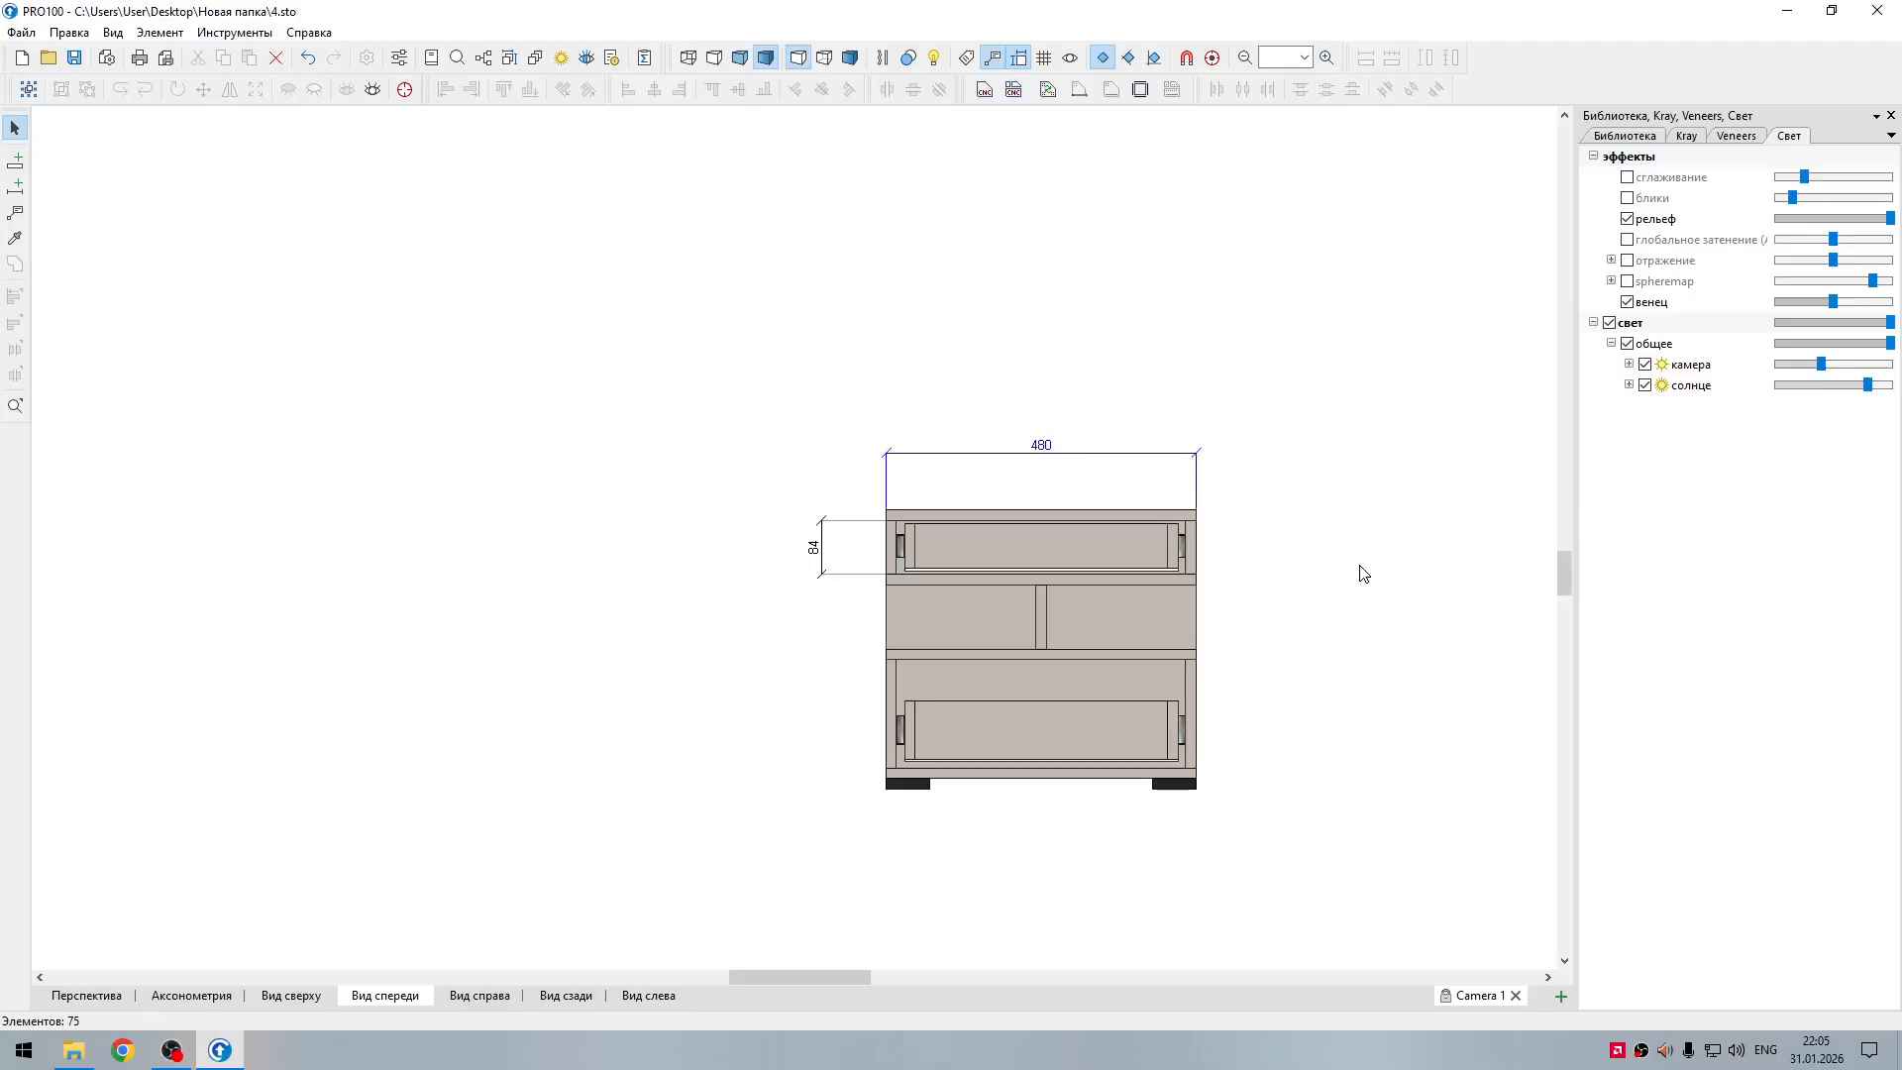
Step: Add height dimensions for the lower left side panel and the middle compartment's divider
left_click(1139, 773)
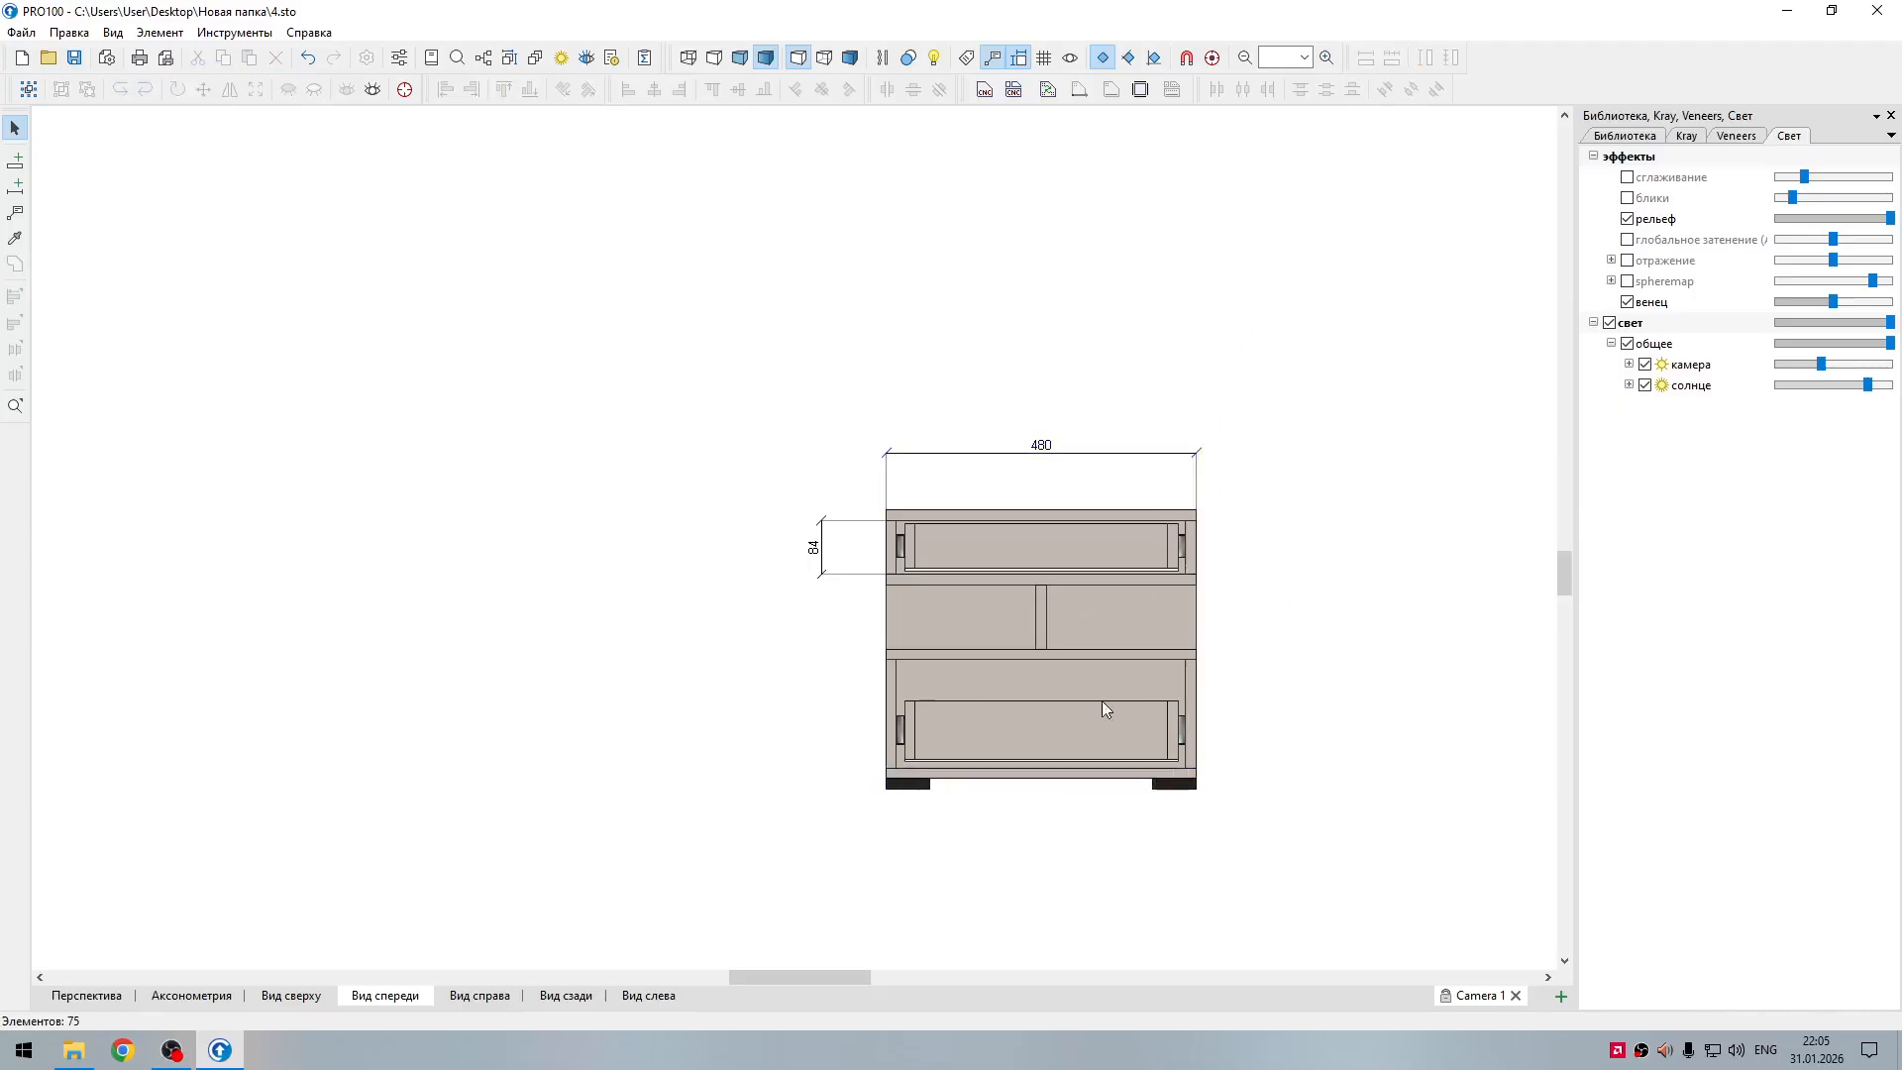
left_click(891, 713)
left_click(1424, 58)
left_click(1042, 619)
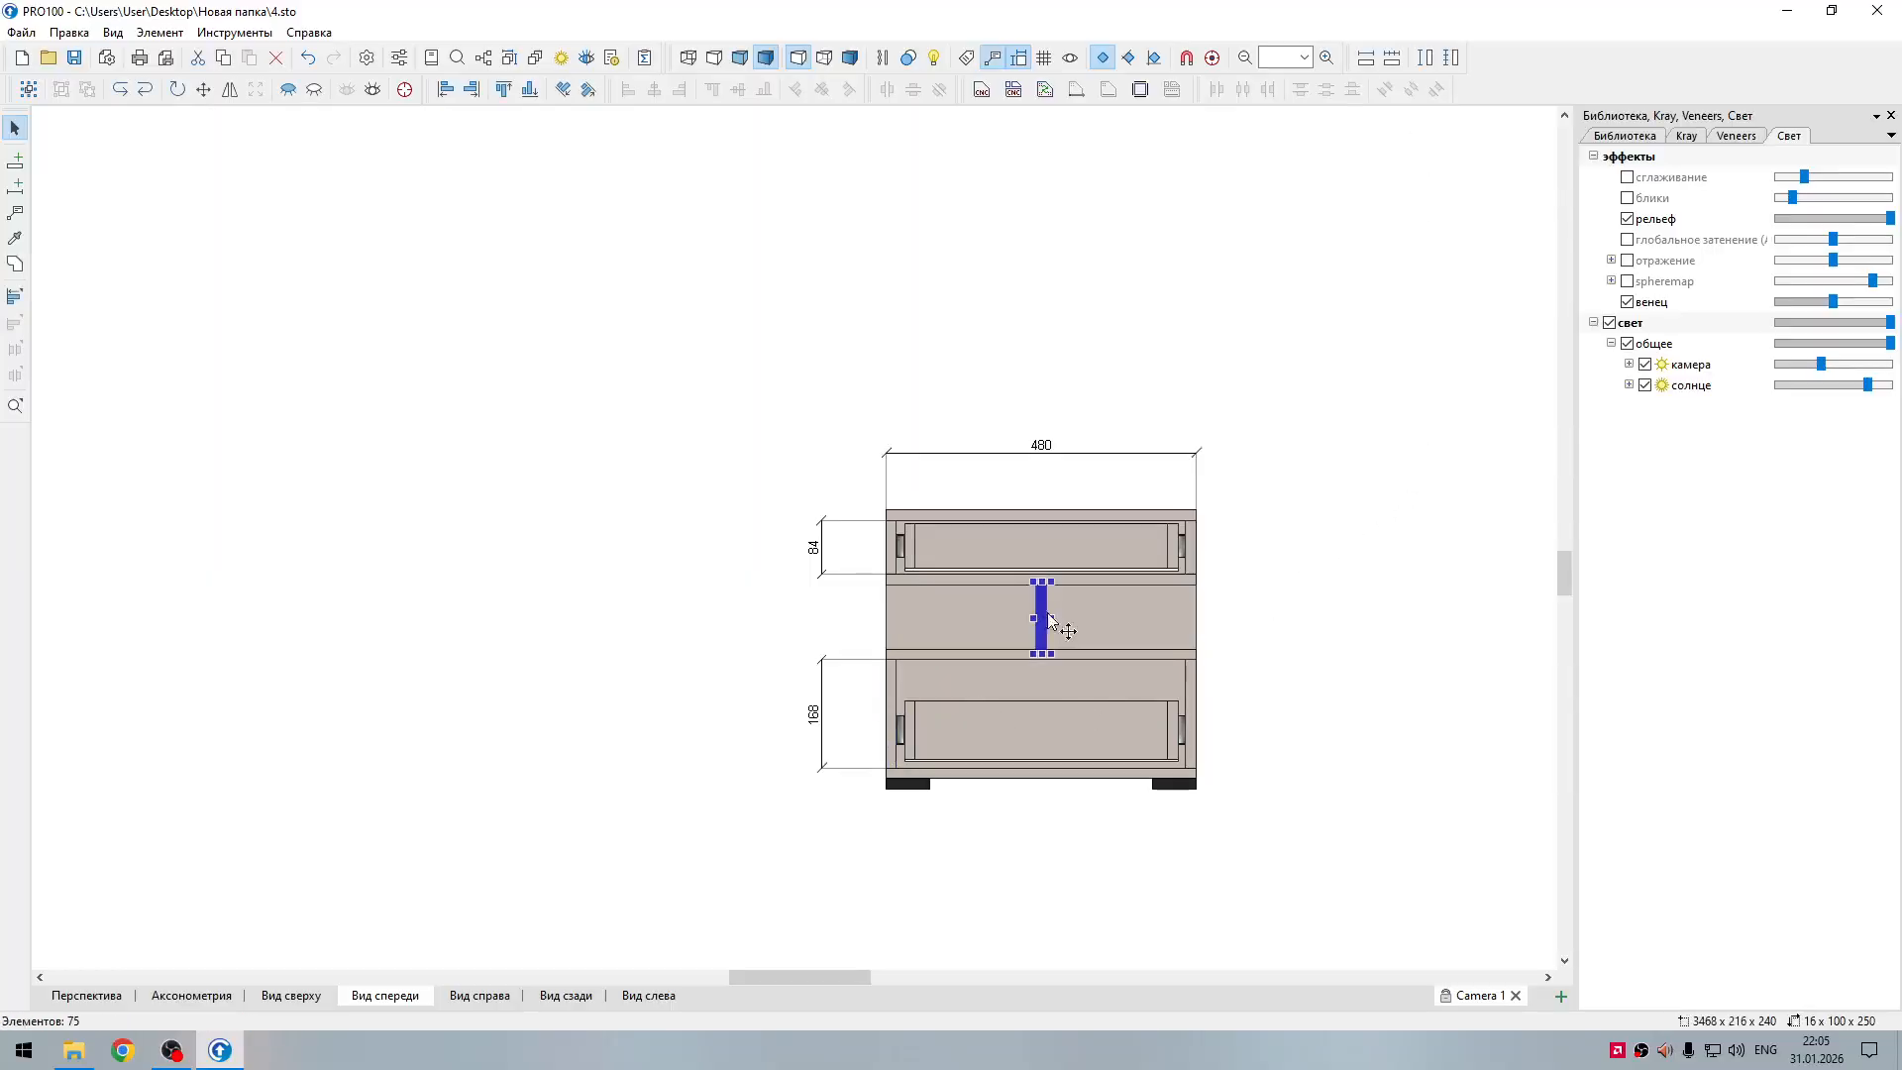
left_click(1424, 57)
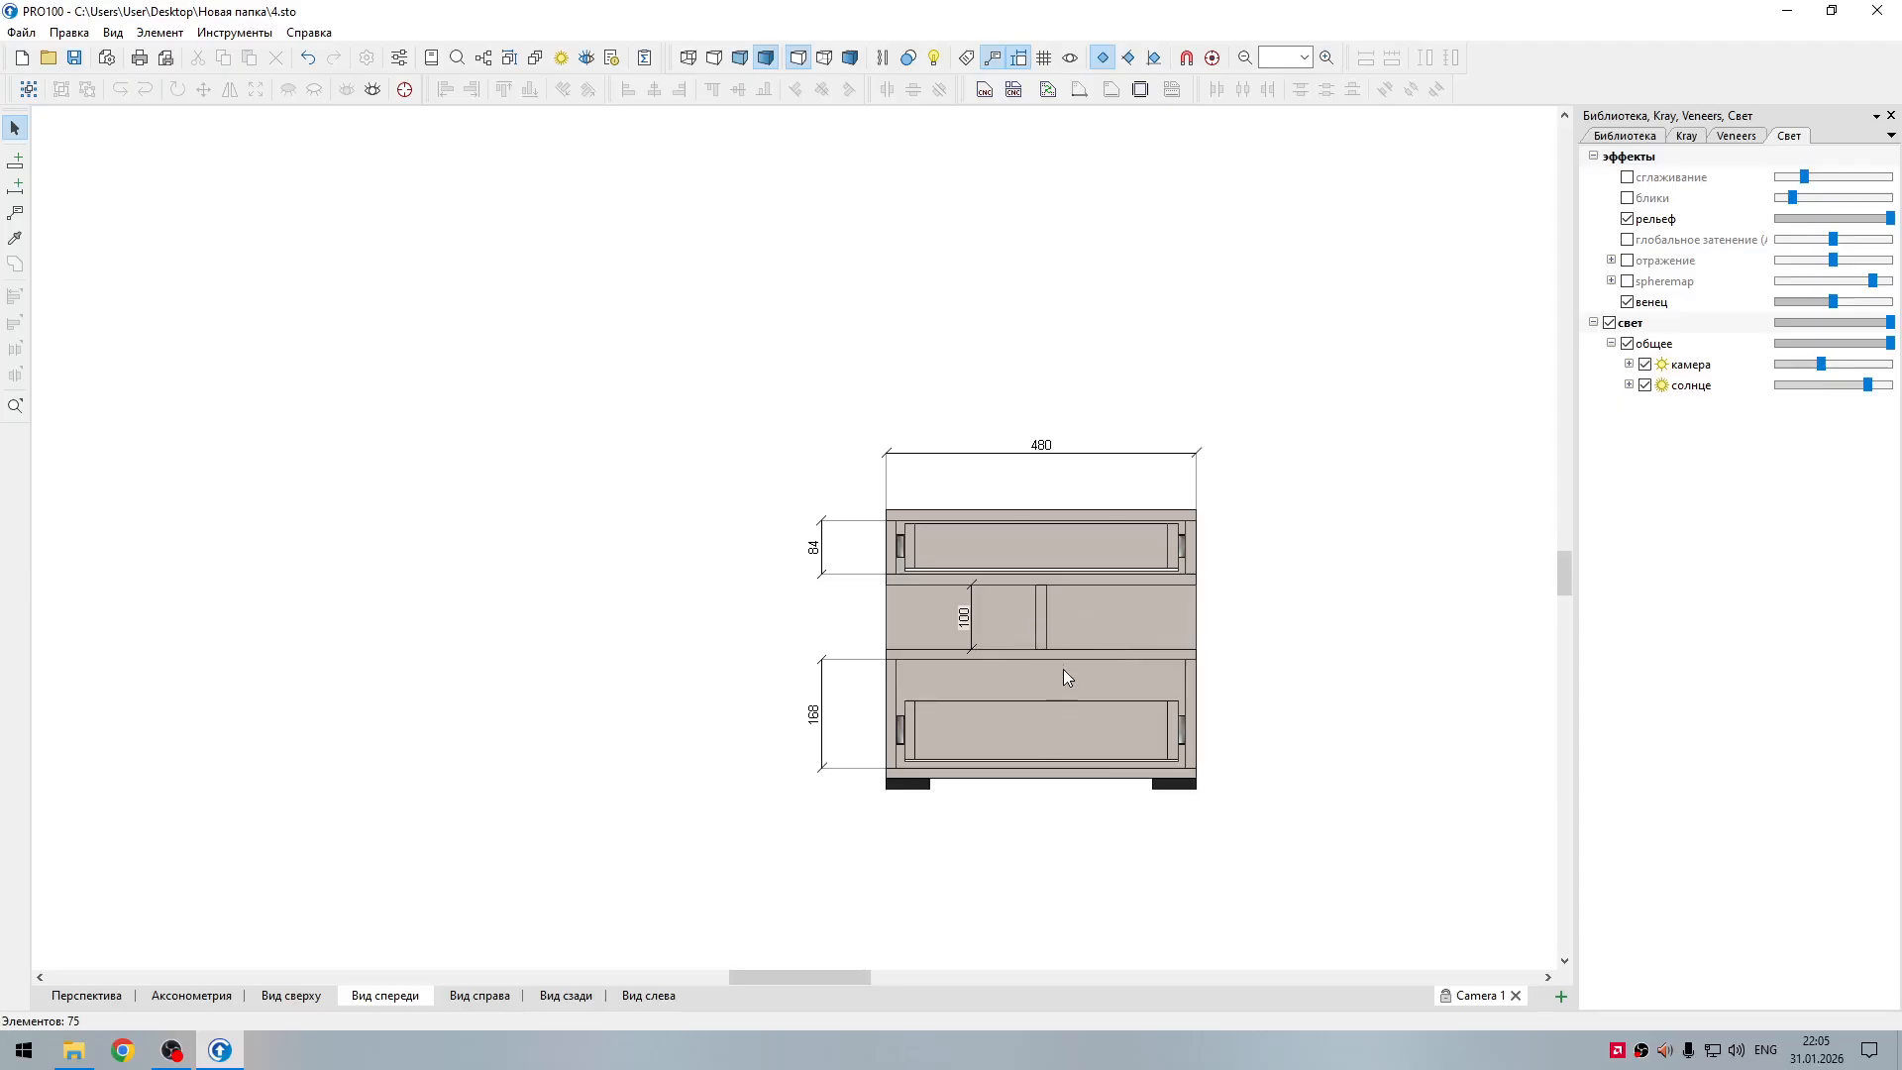
Step: Dimension from the divider's left edge to the nightstand's right edge, placing it above the cabinet and below the overall width dimension
left_click(15, 185)
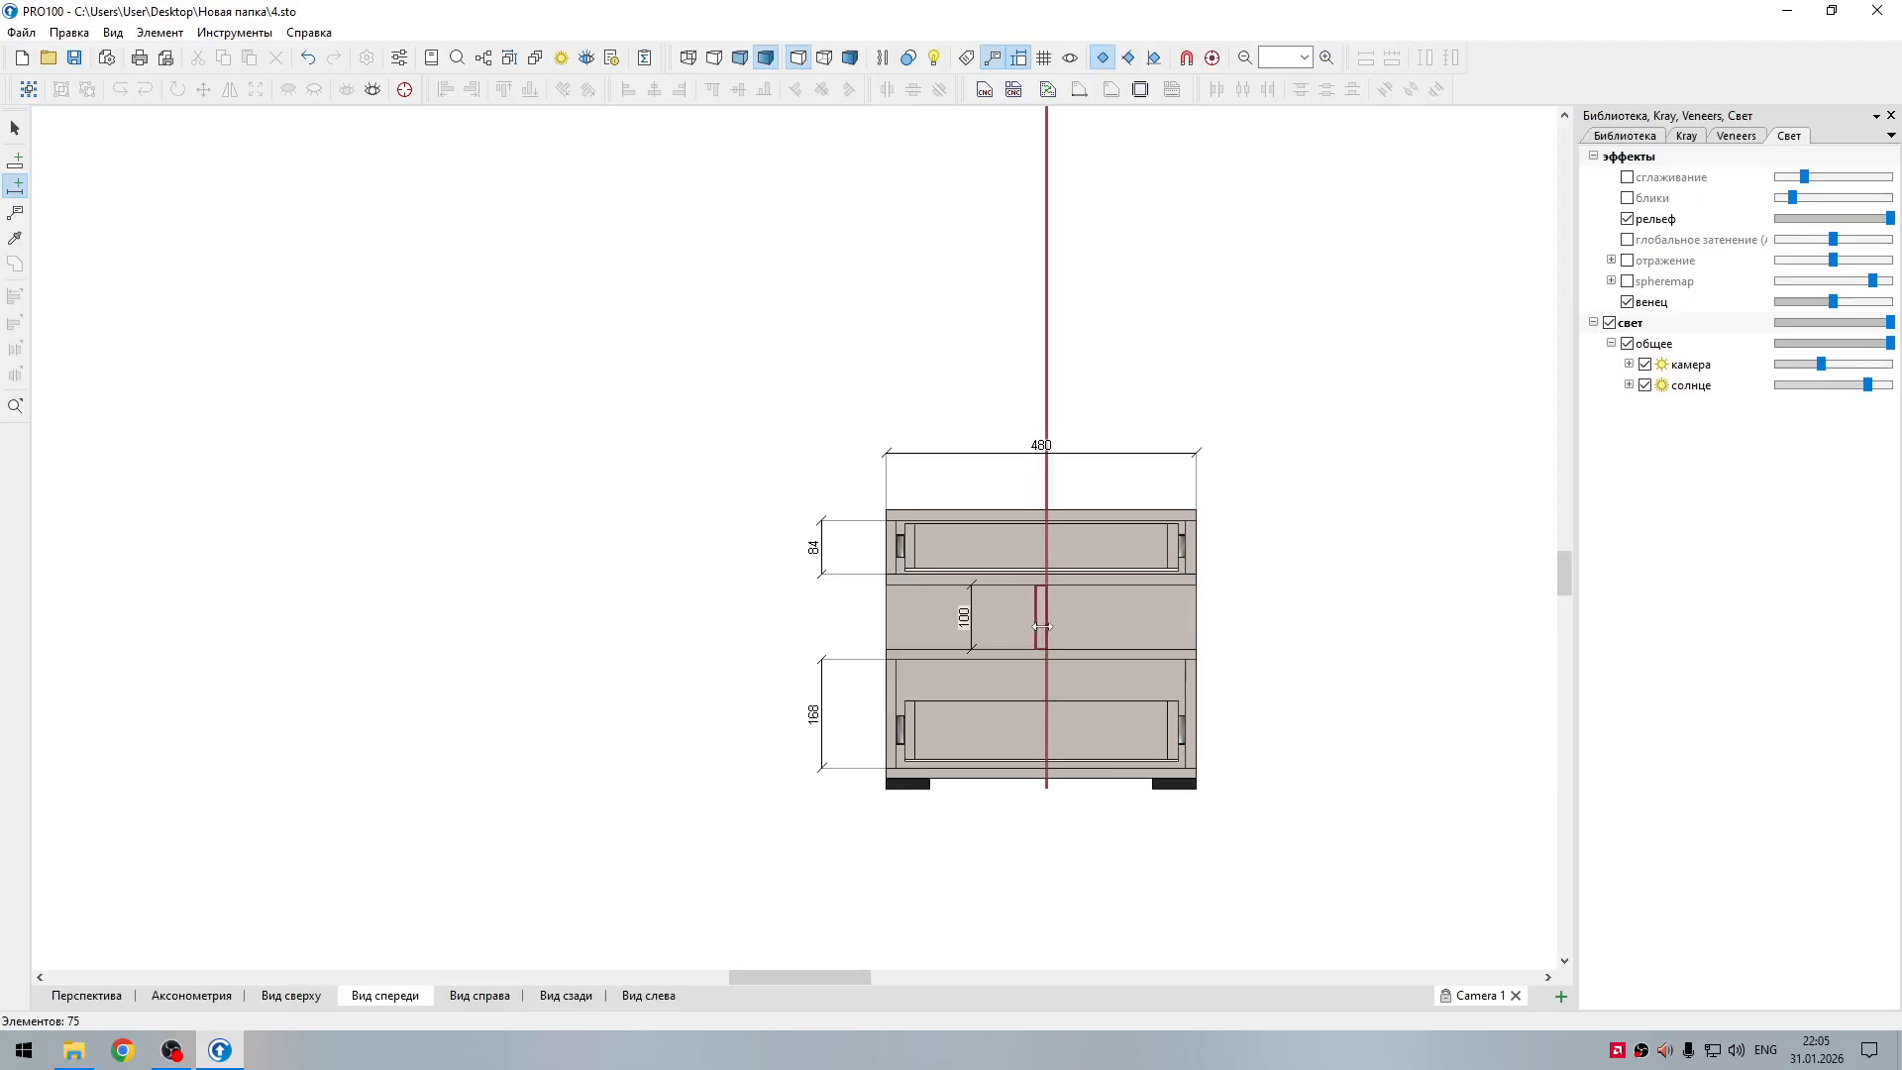
left_click(1043, 625)
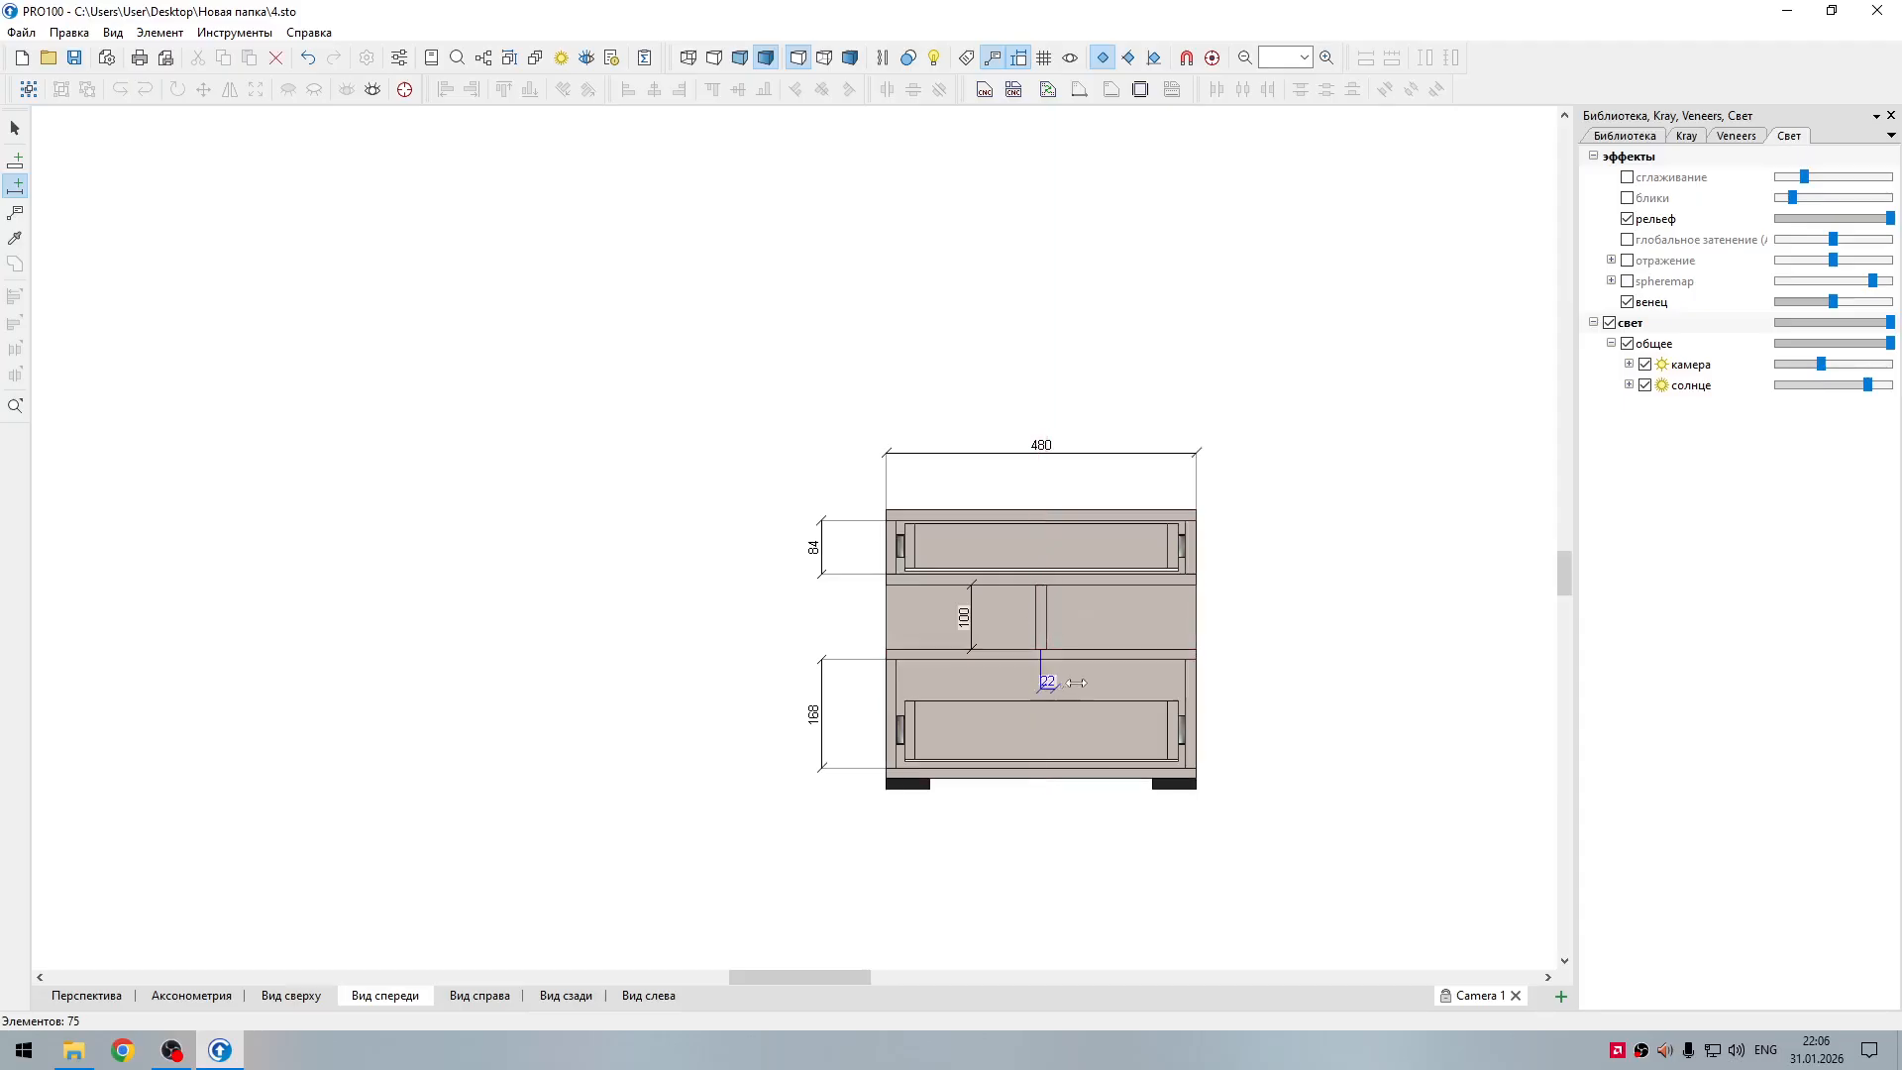
left_click(1188, 625)
left_click_drag(1166, 623, 1172, 466)
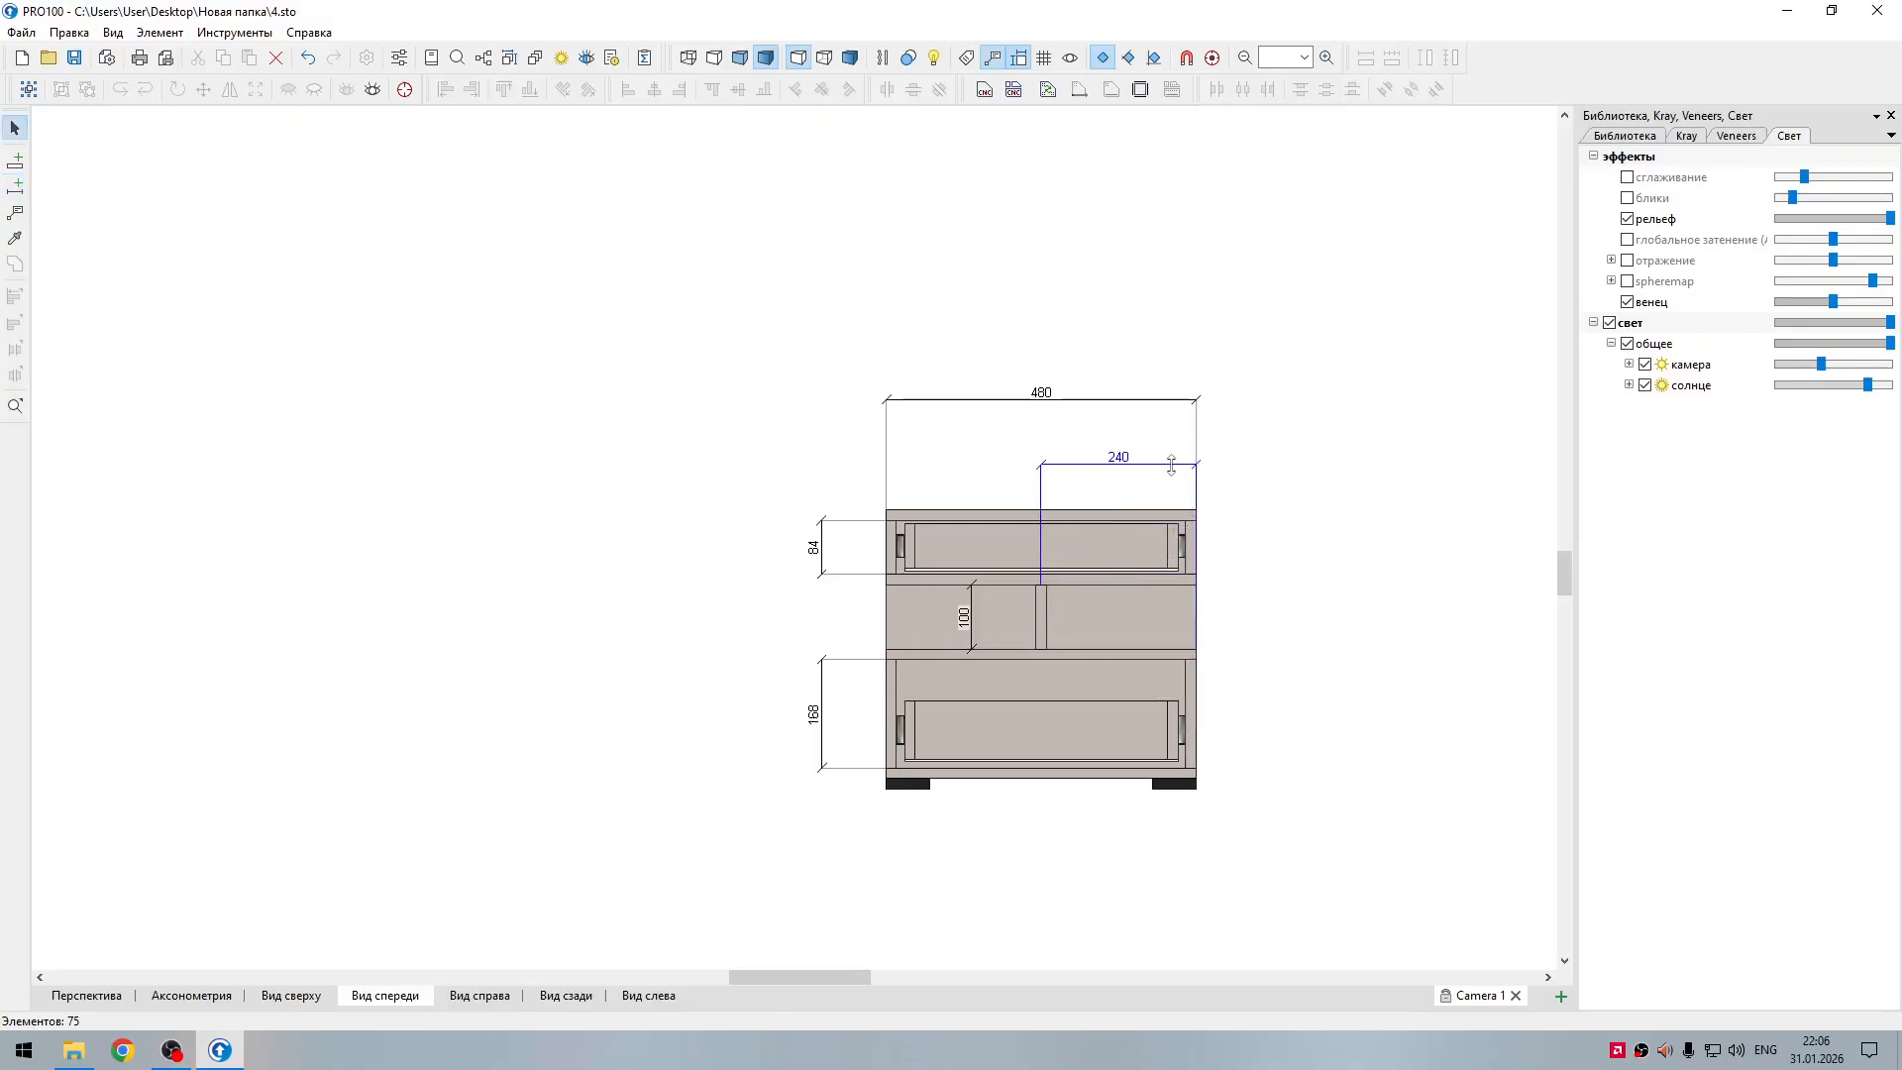
left_click(1250, 632)
Step: Add height dimensions on the nightstand's right side from the lower drawer runner to the bottom panel and the upper runner to the shelf below
left_click(15, 186)
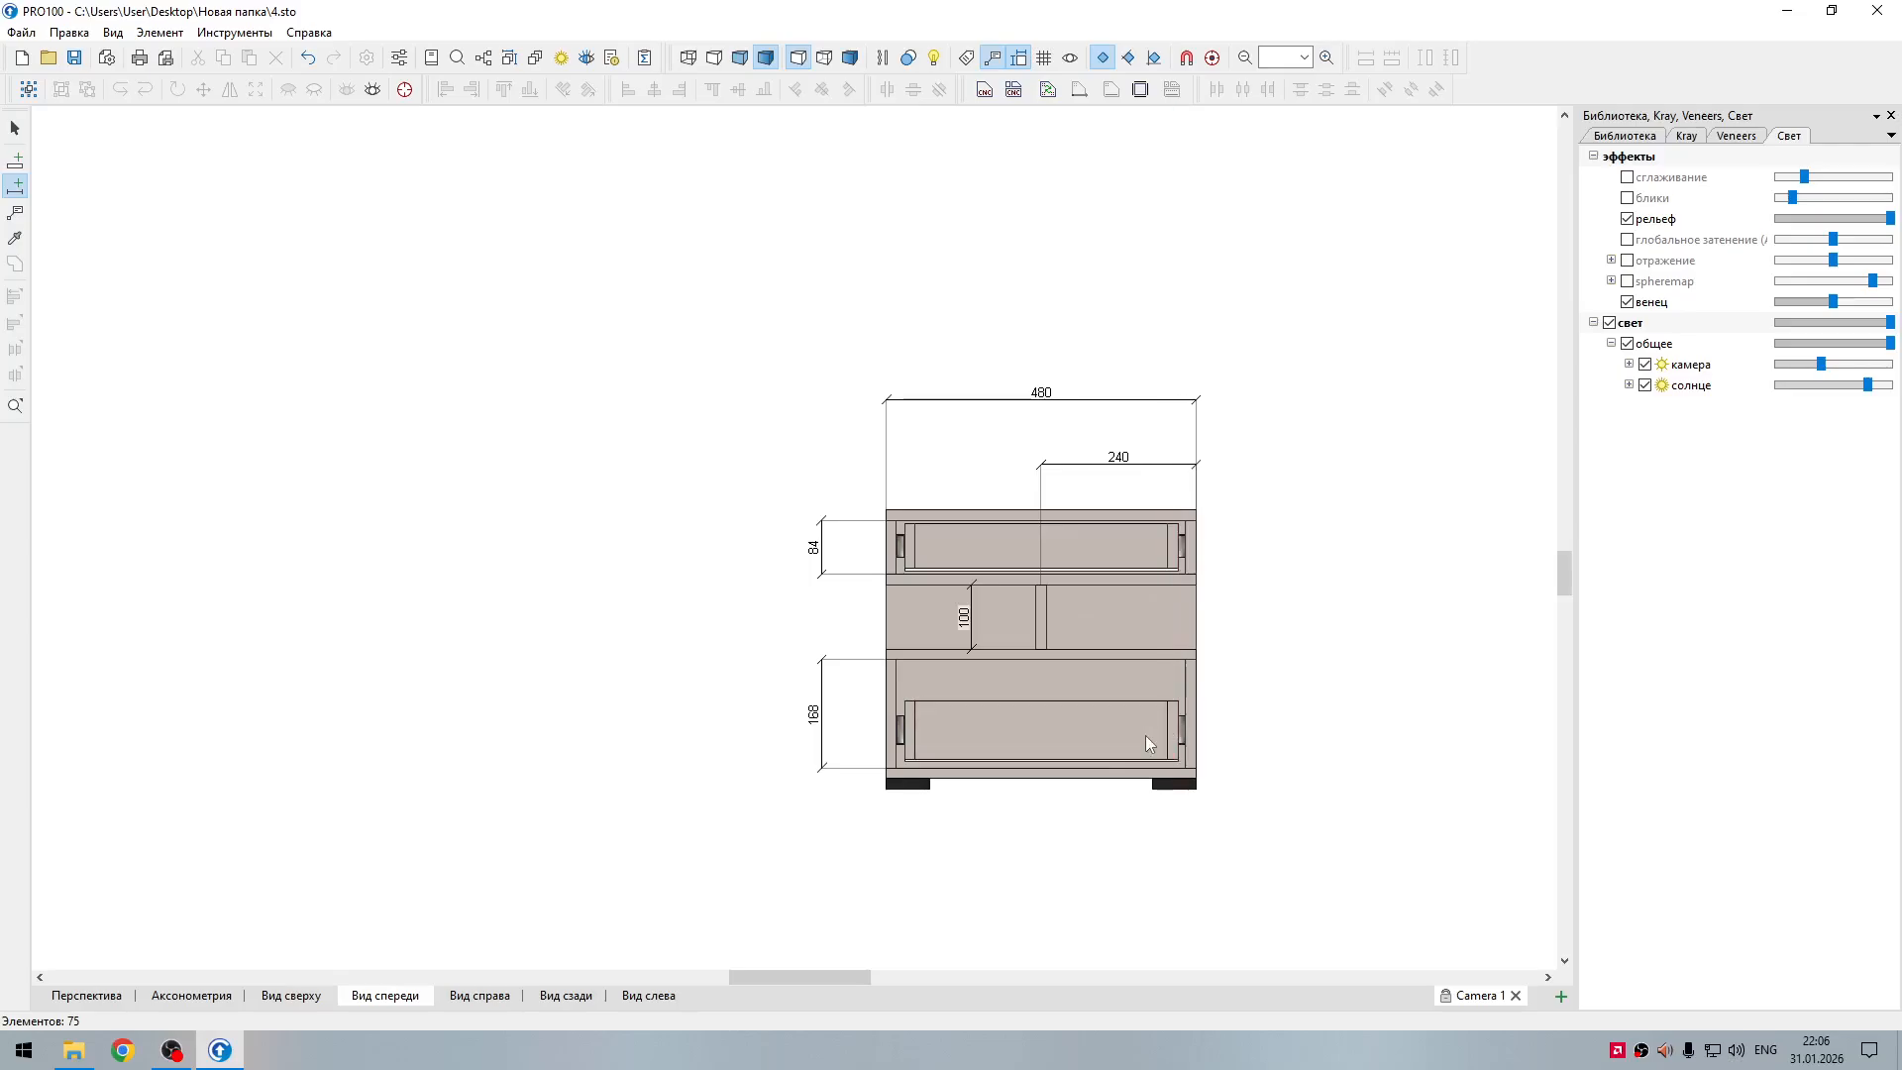
left_click_drag(1272, 730, 1244, 767)
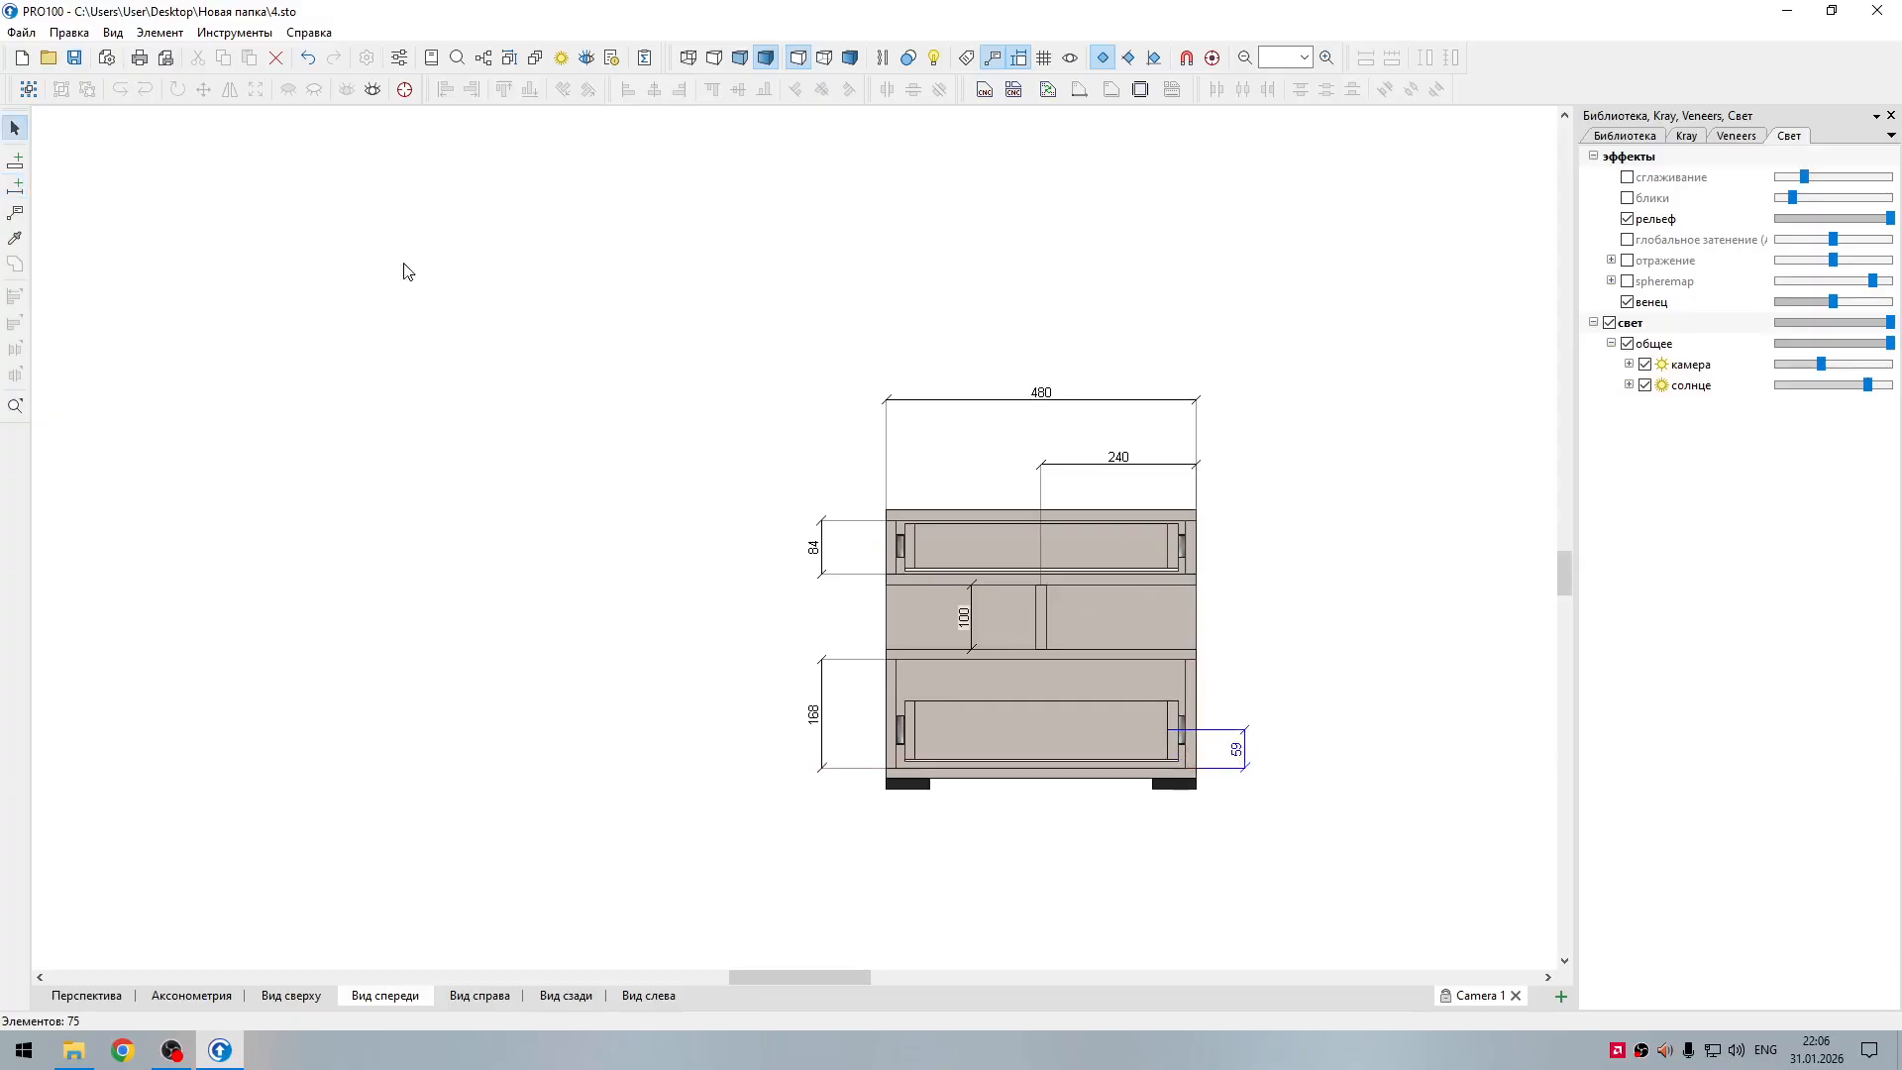
left_click(14, 185)
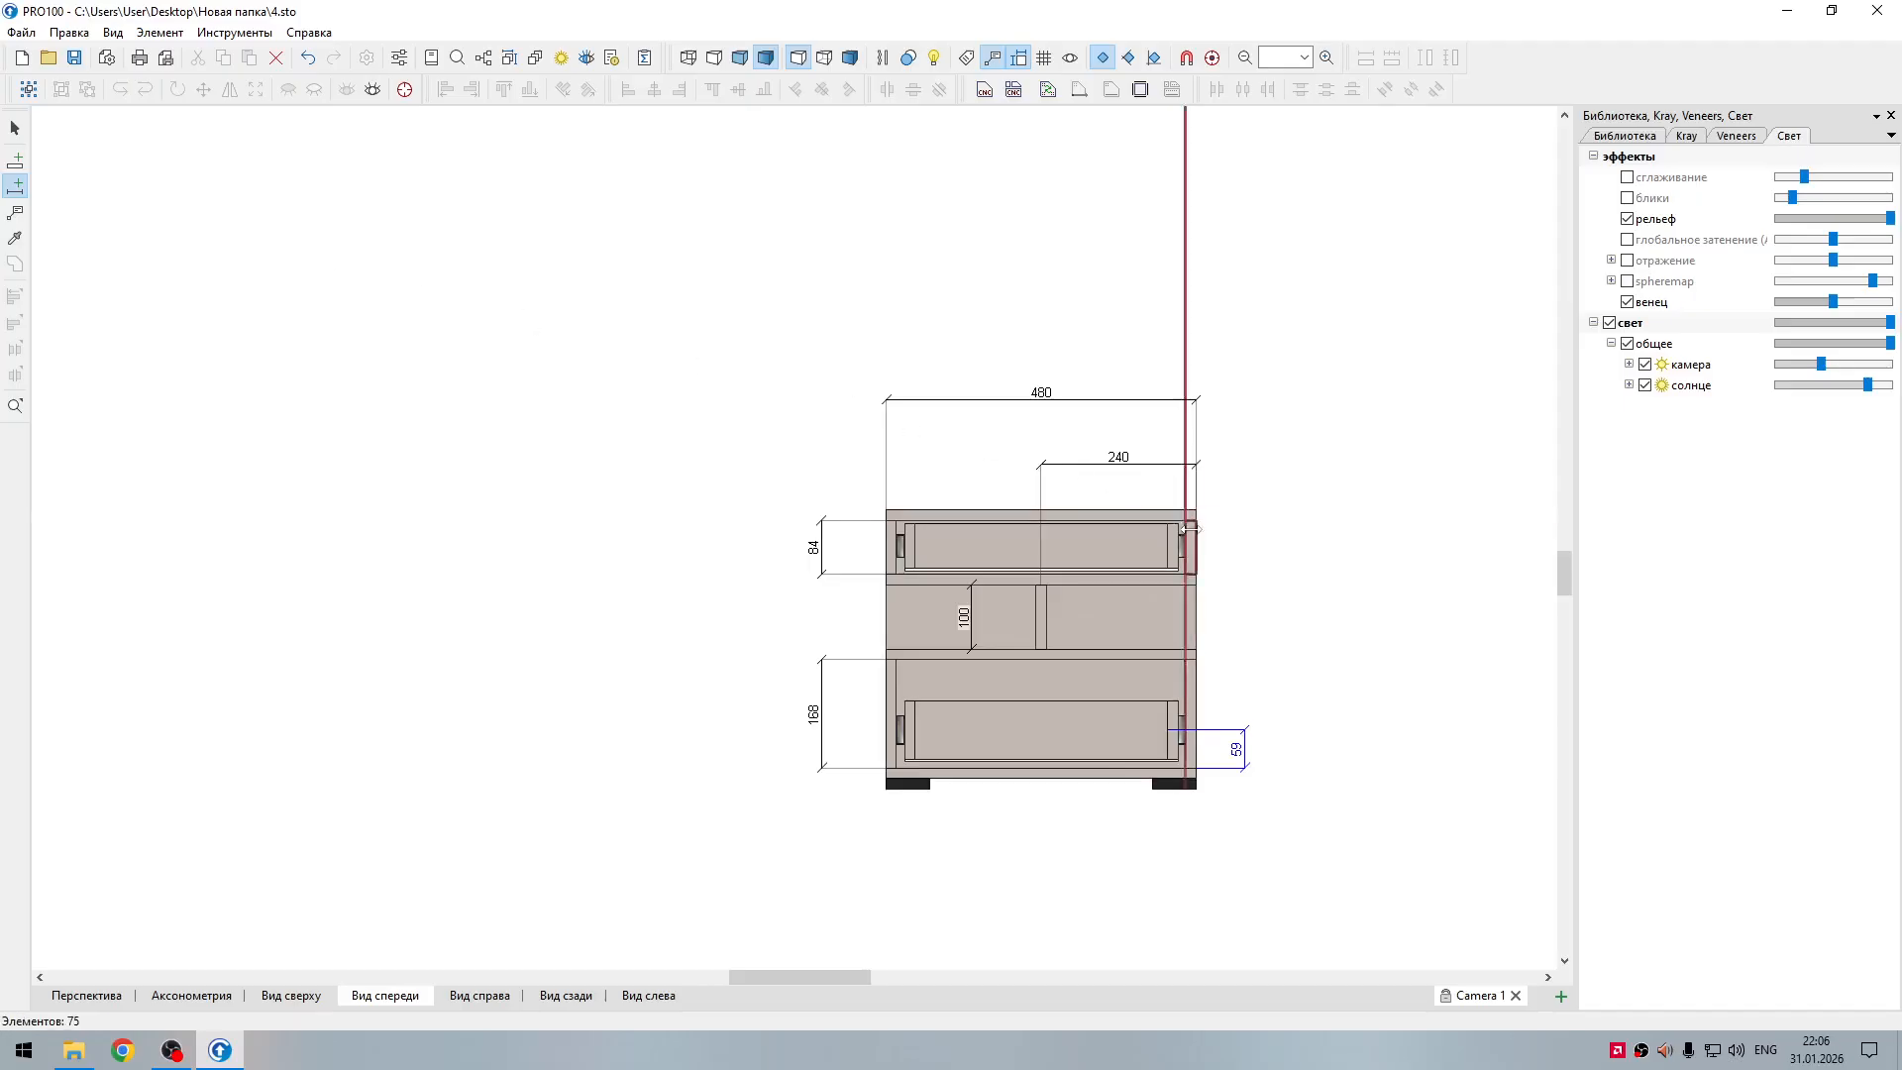
mouse_move(1176, 546)
left_mouse_down()
mouse_move(1225, 548)
mouse_move(1228, 569)
left_mouse_up()
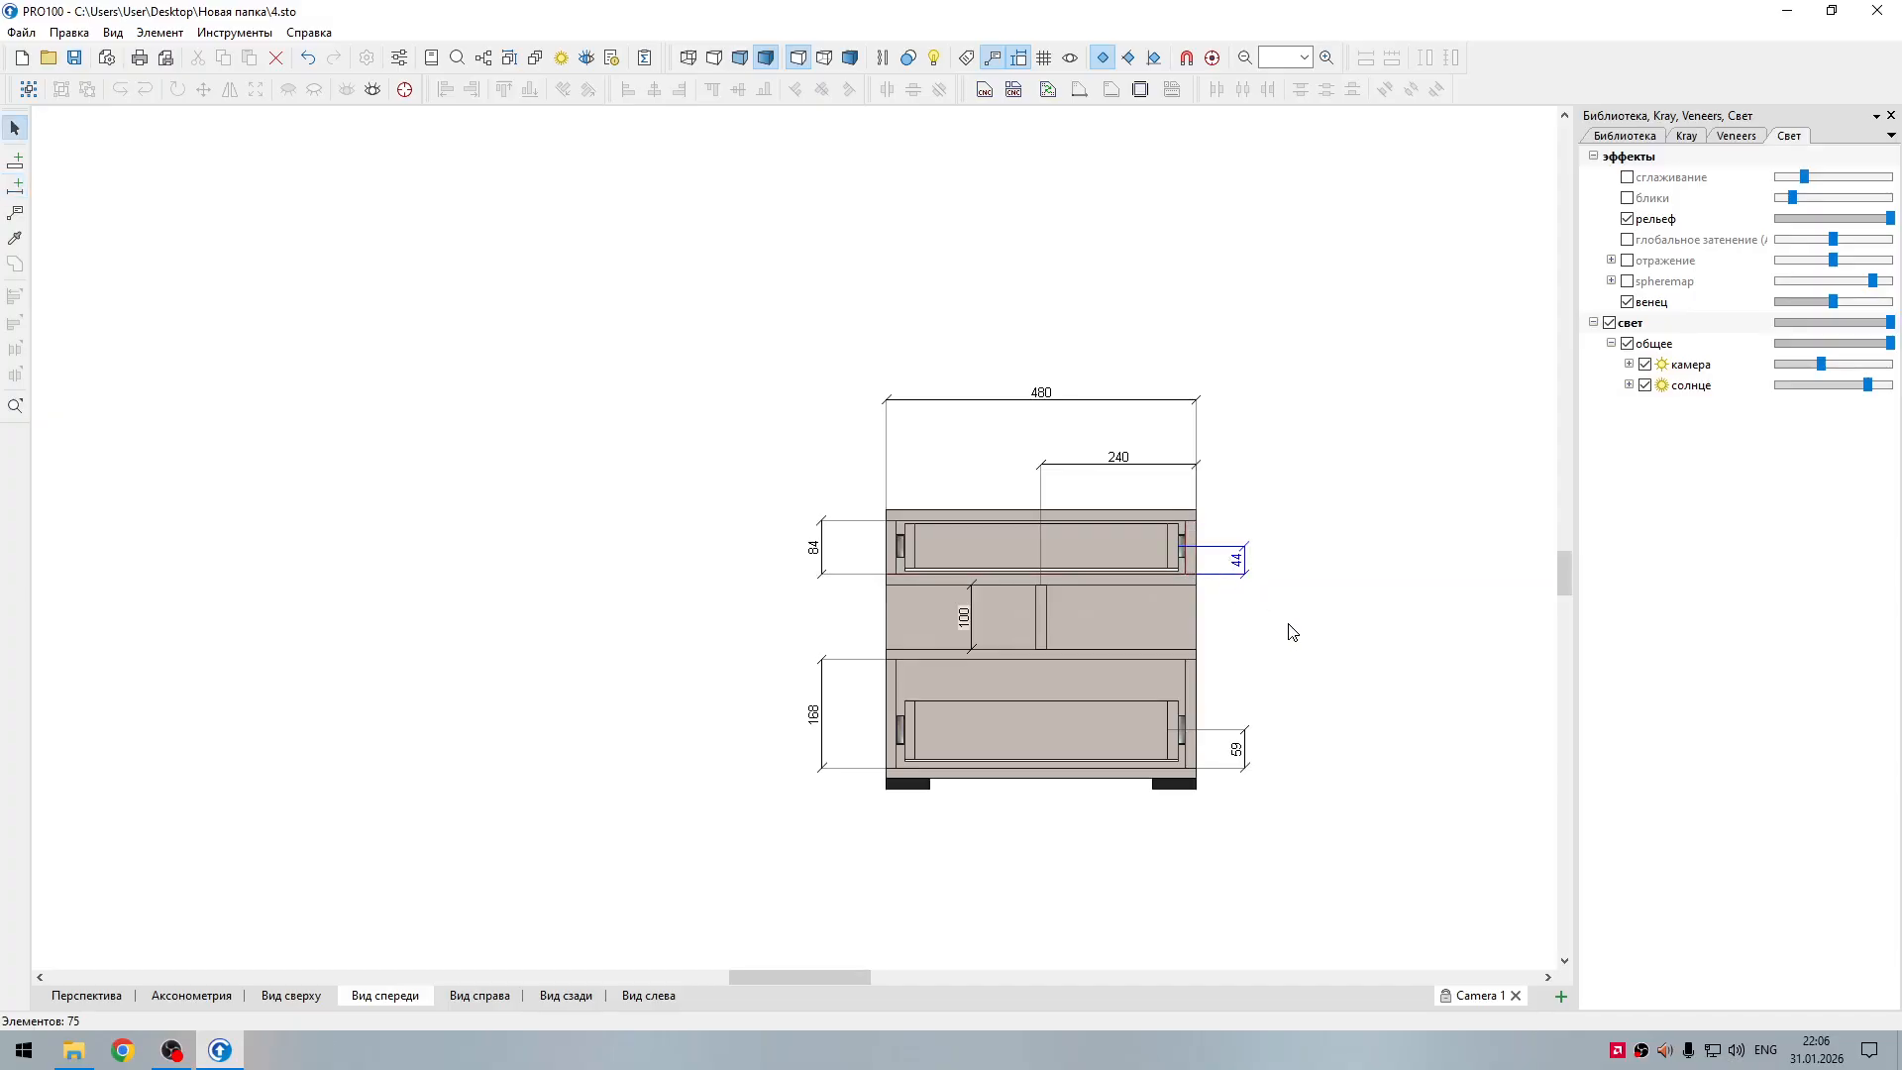
Step: Nudge the upper drawer down 1 mm and the lower drawer up 1 mm, giving runner heights of 43 mm and 60 mm
left_click(1077, 553)
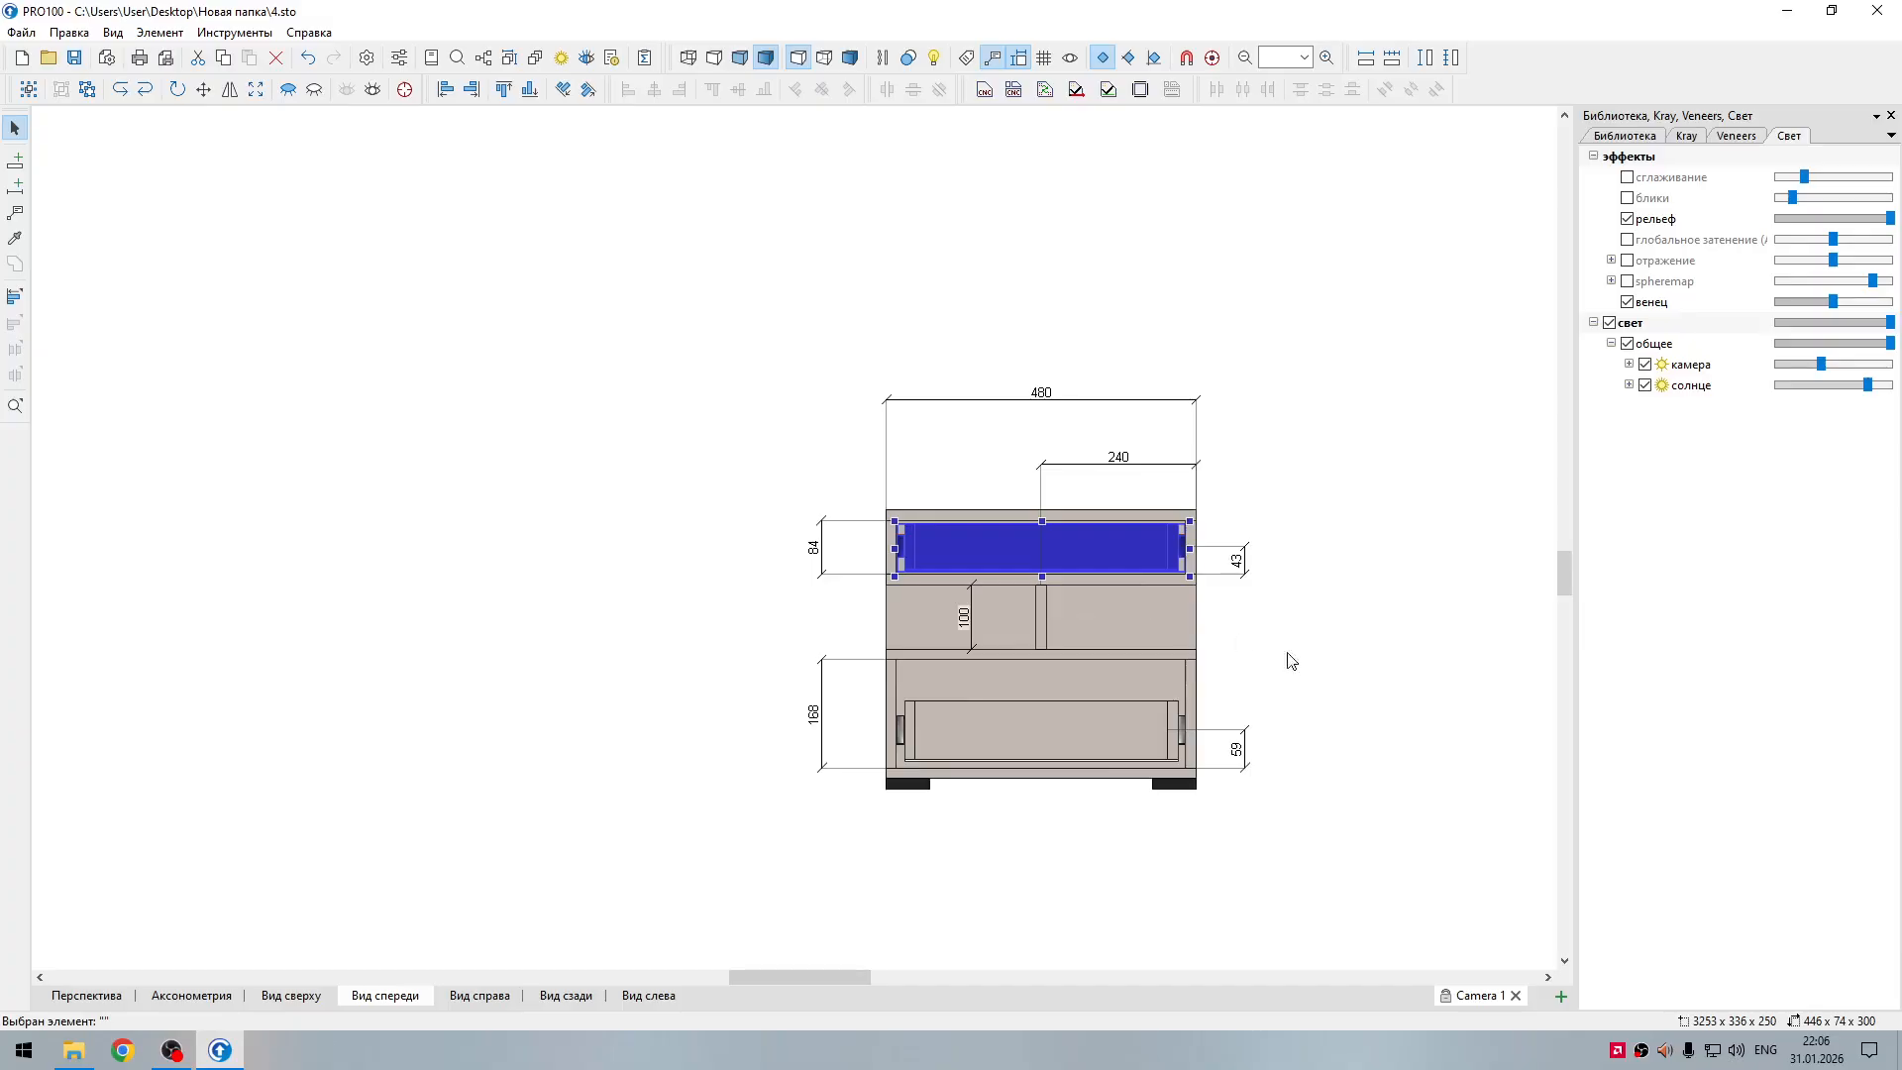
left_click(1261, 625)
left_click(1137, 734)
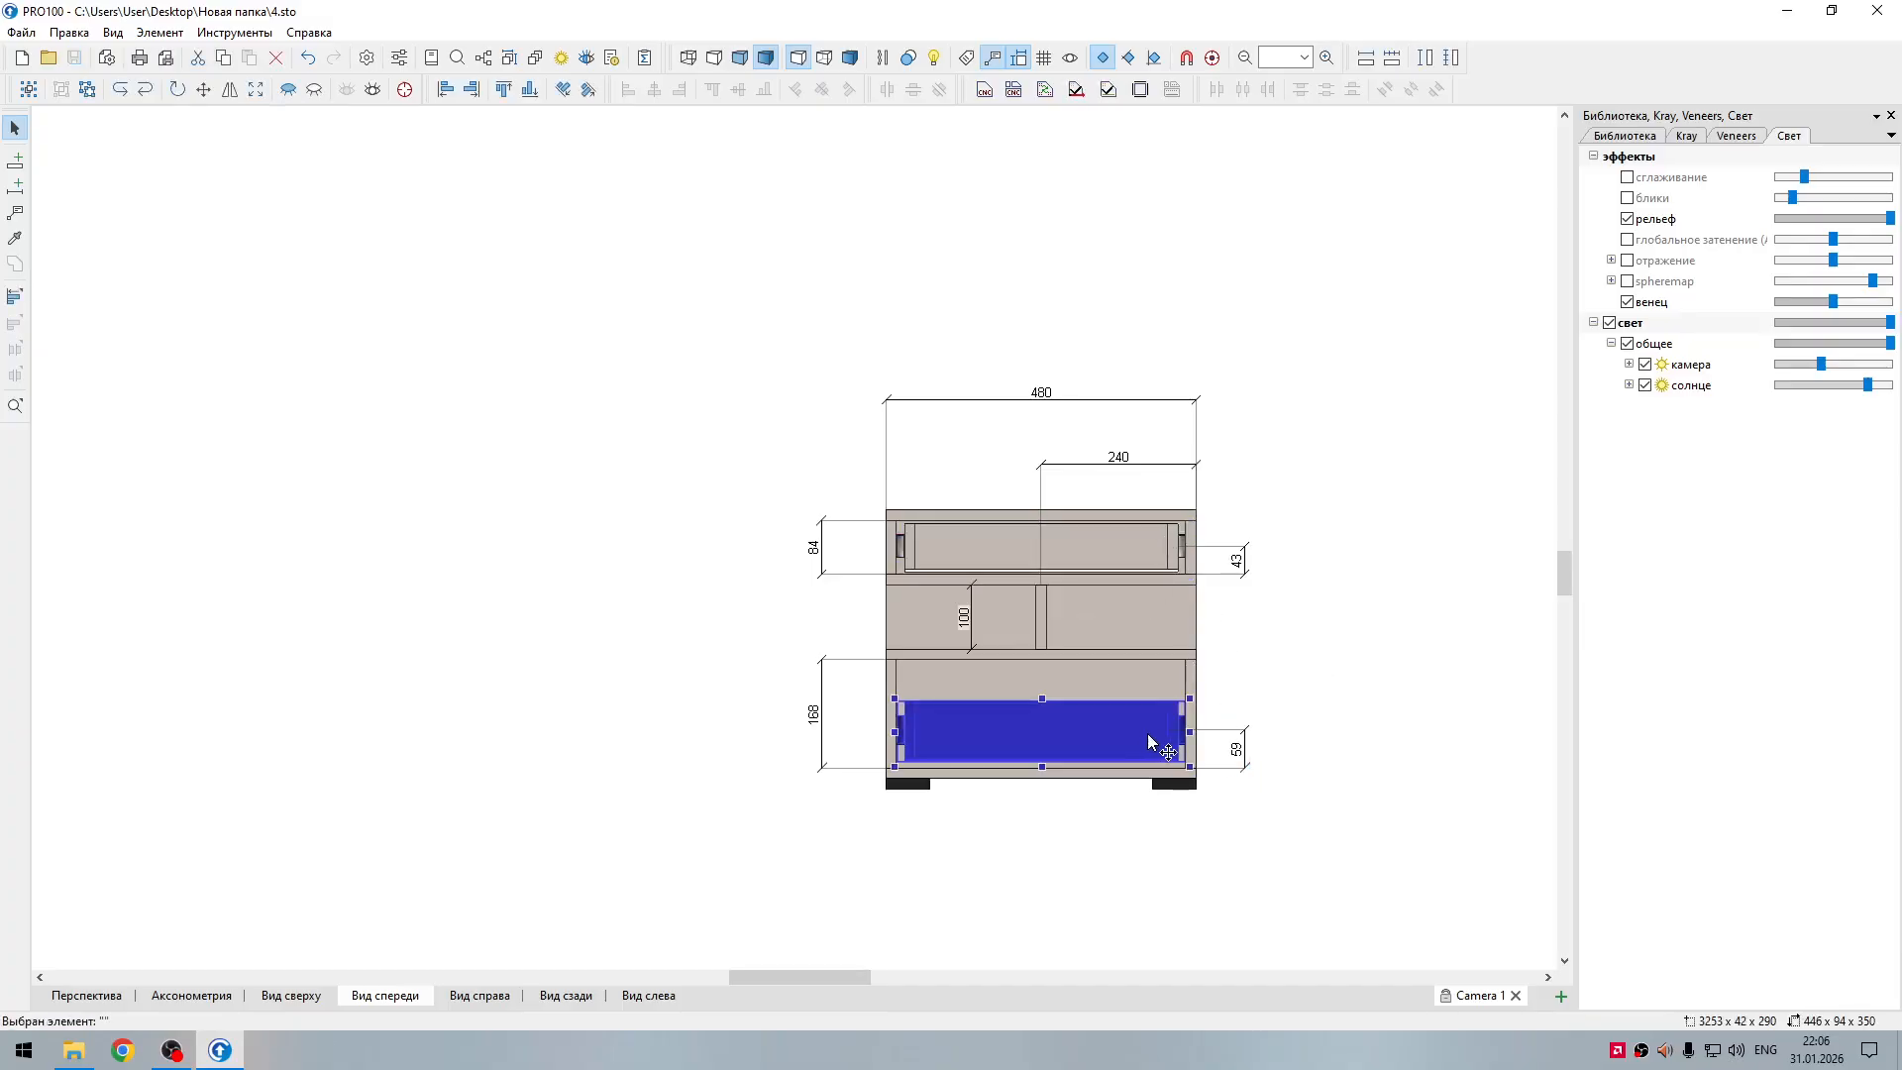
key("Up")
left_click(1357, 744)
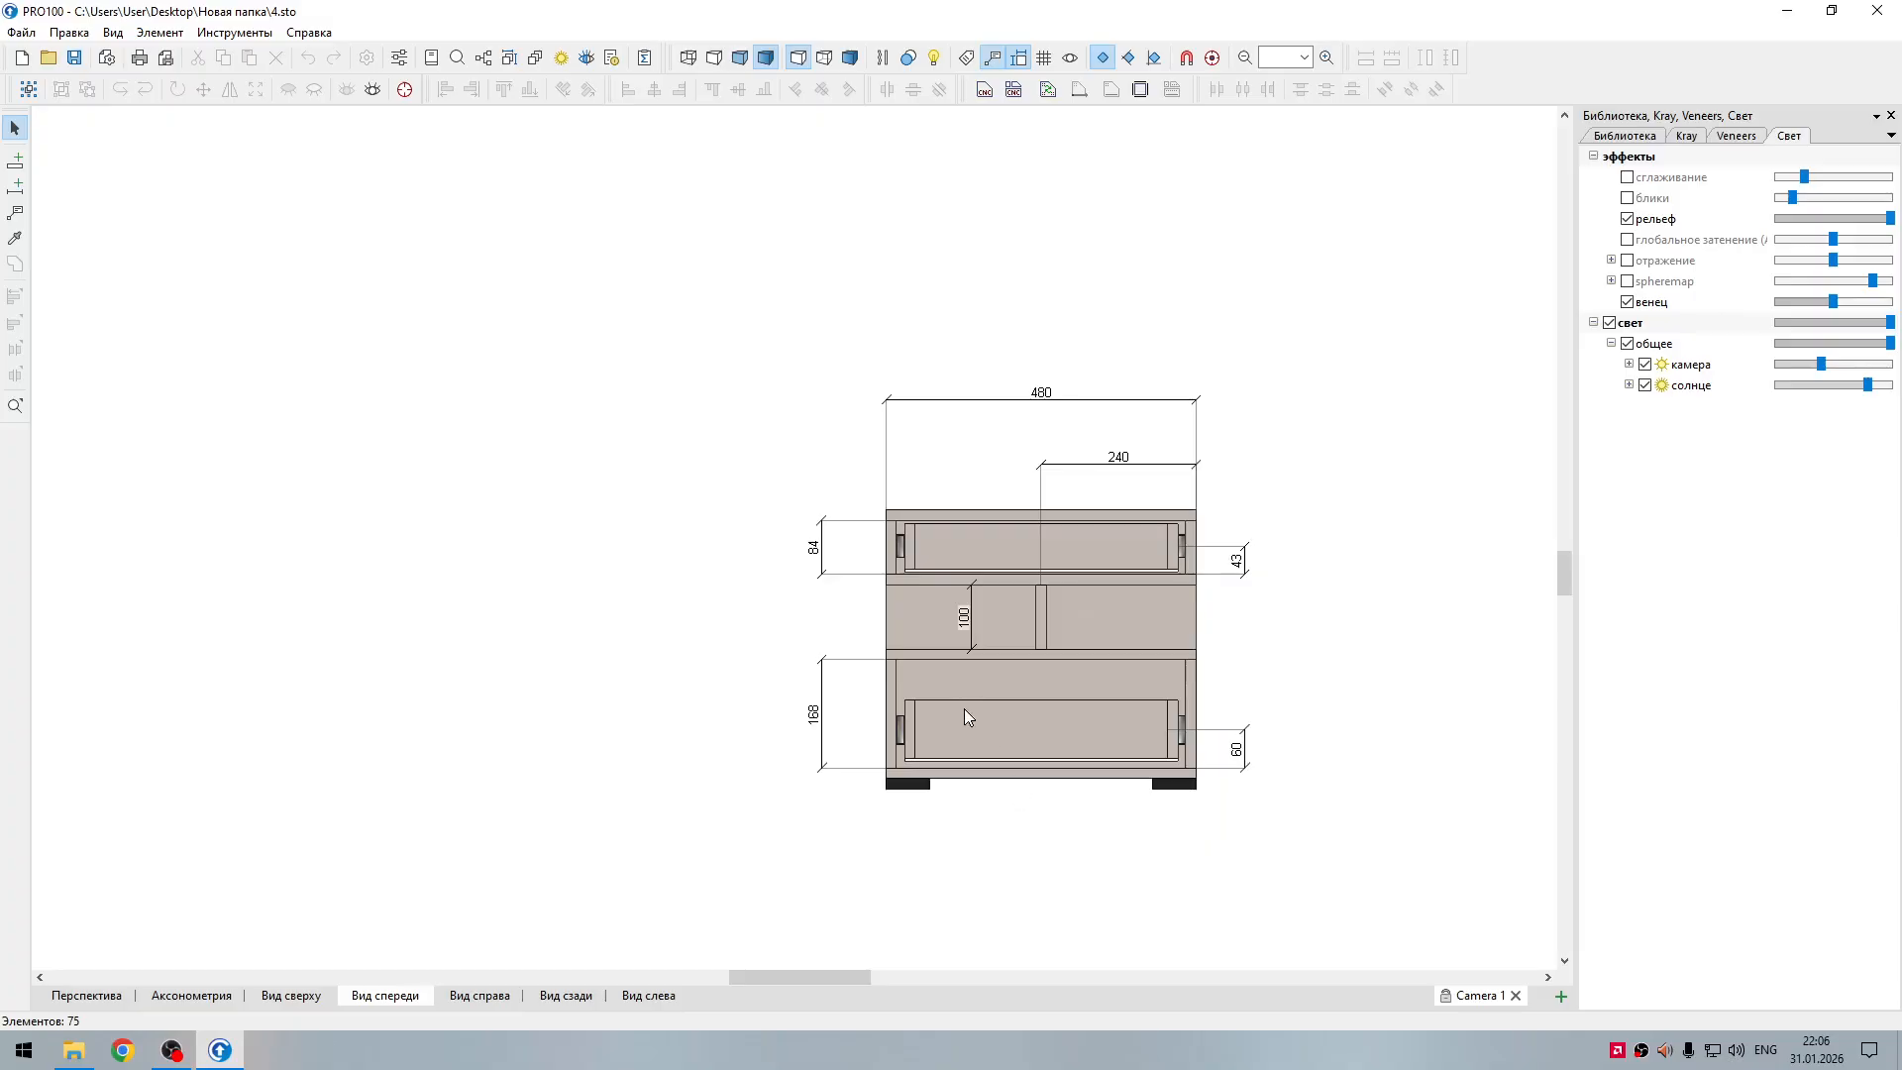
Step: Centre the nightstand's front view on the sheet and check its print preview
middle_click_drag(1022, 848, 811, 805)
left_click(166, 58)
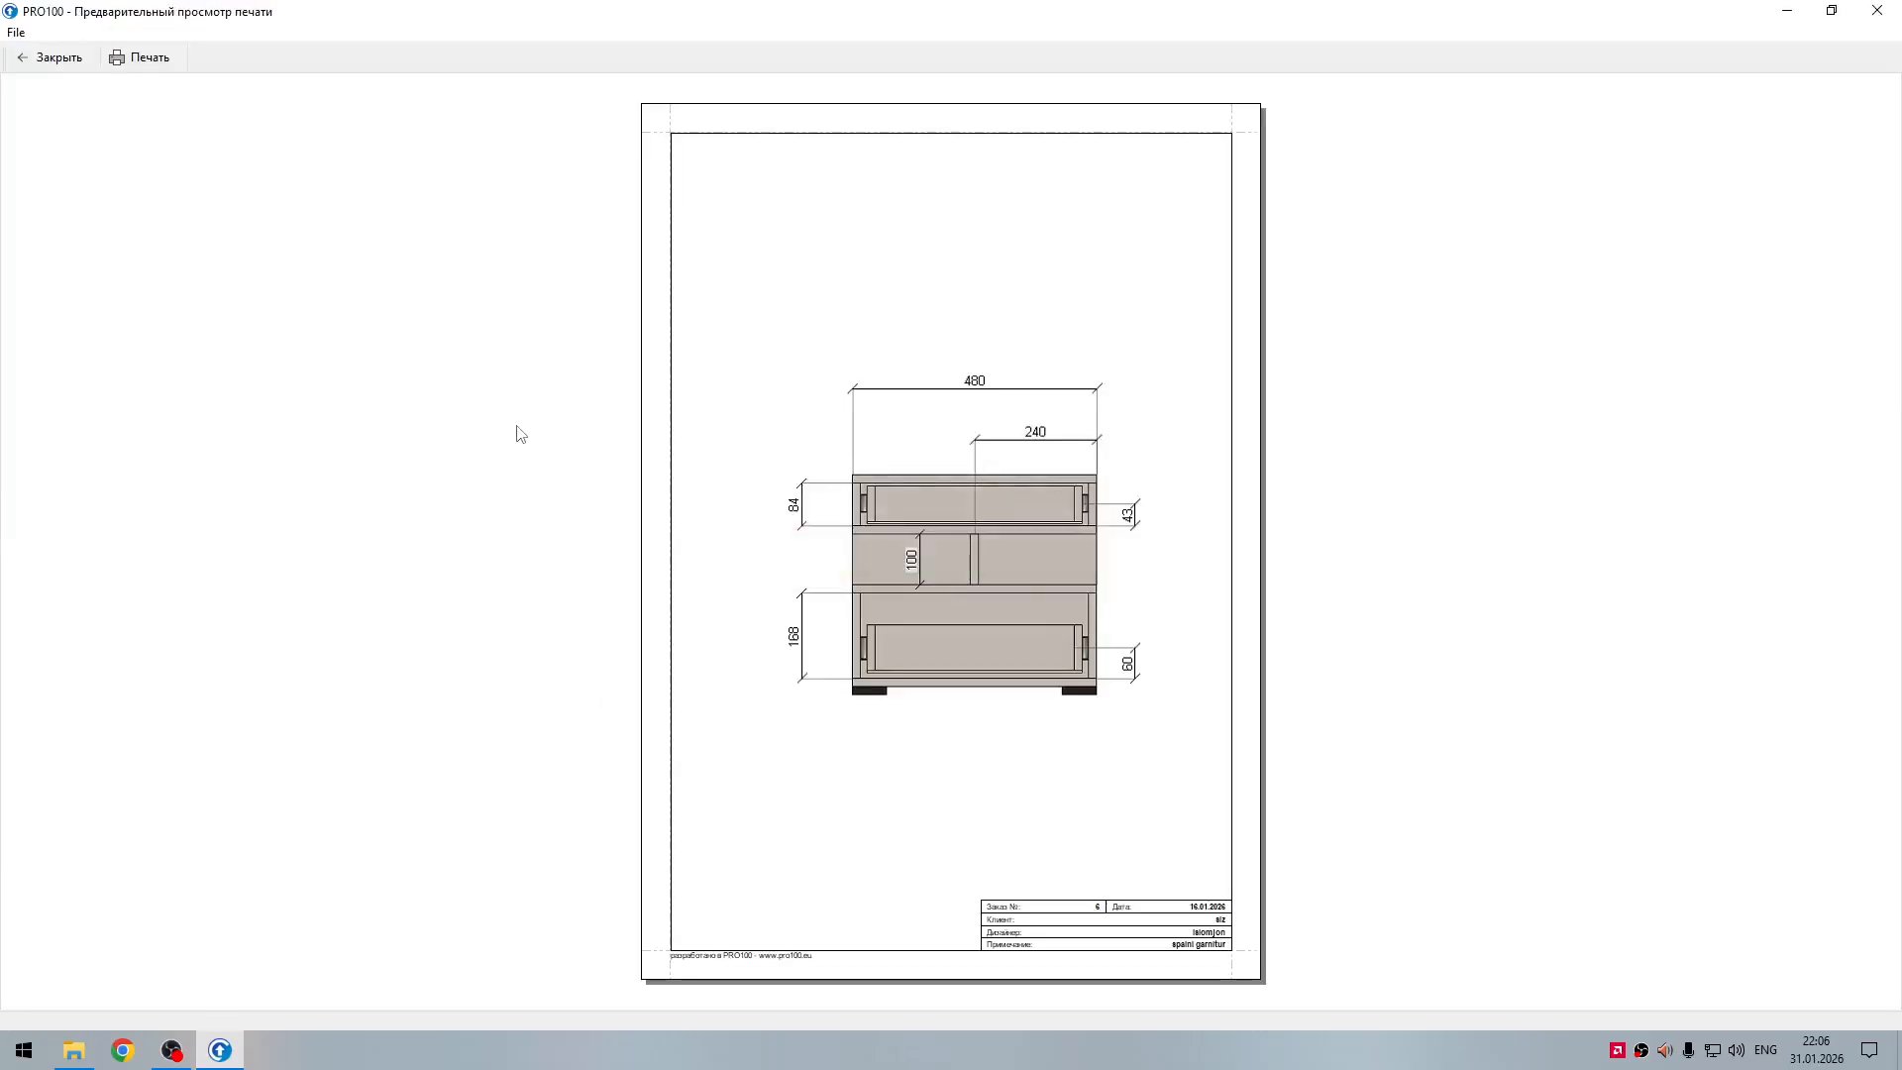
left_click(51, 57)
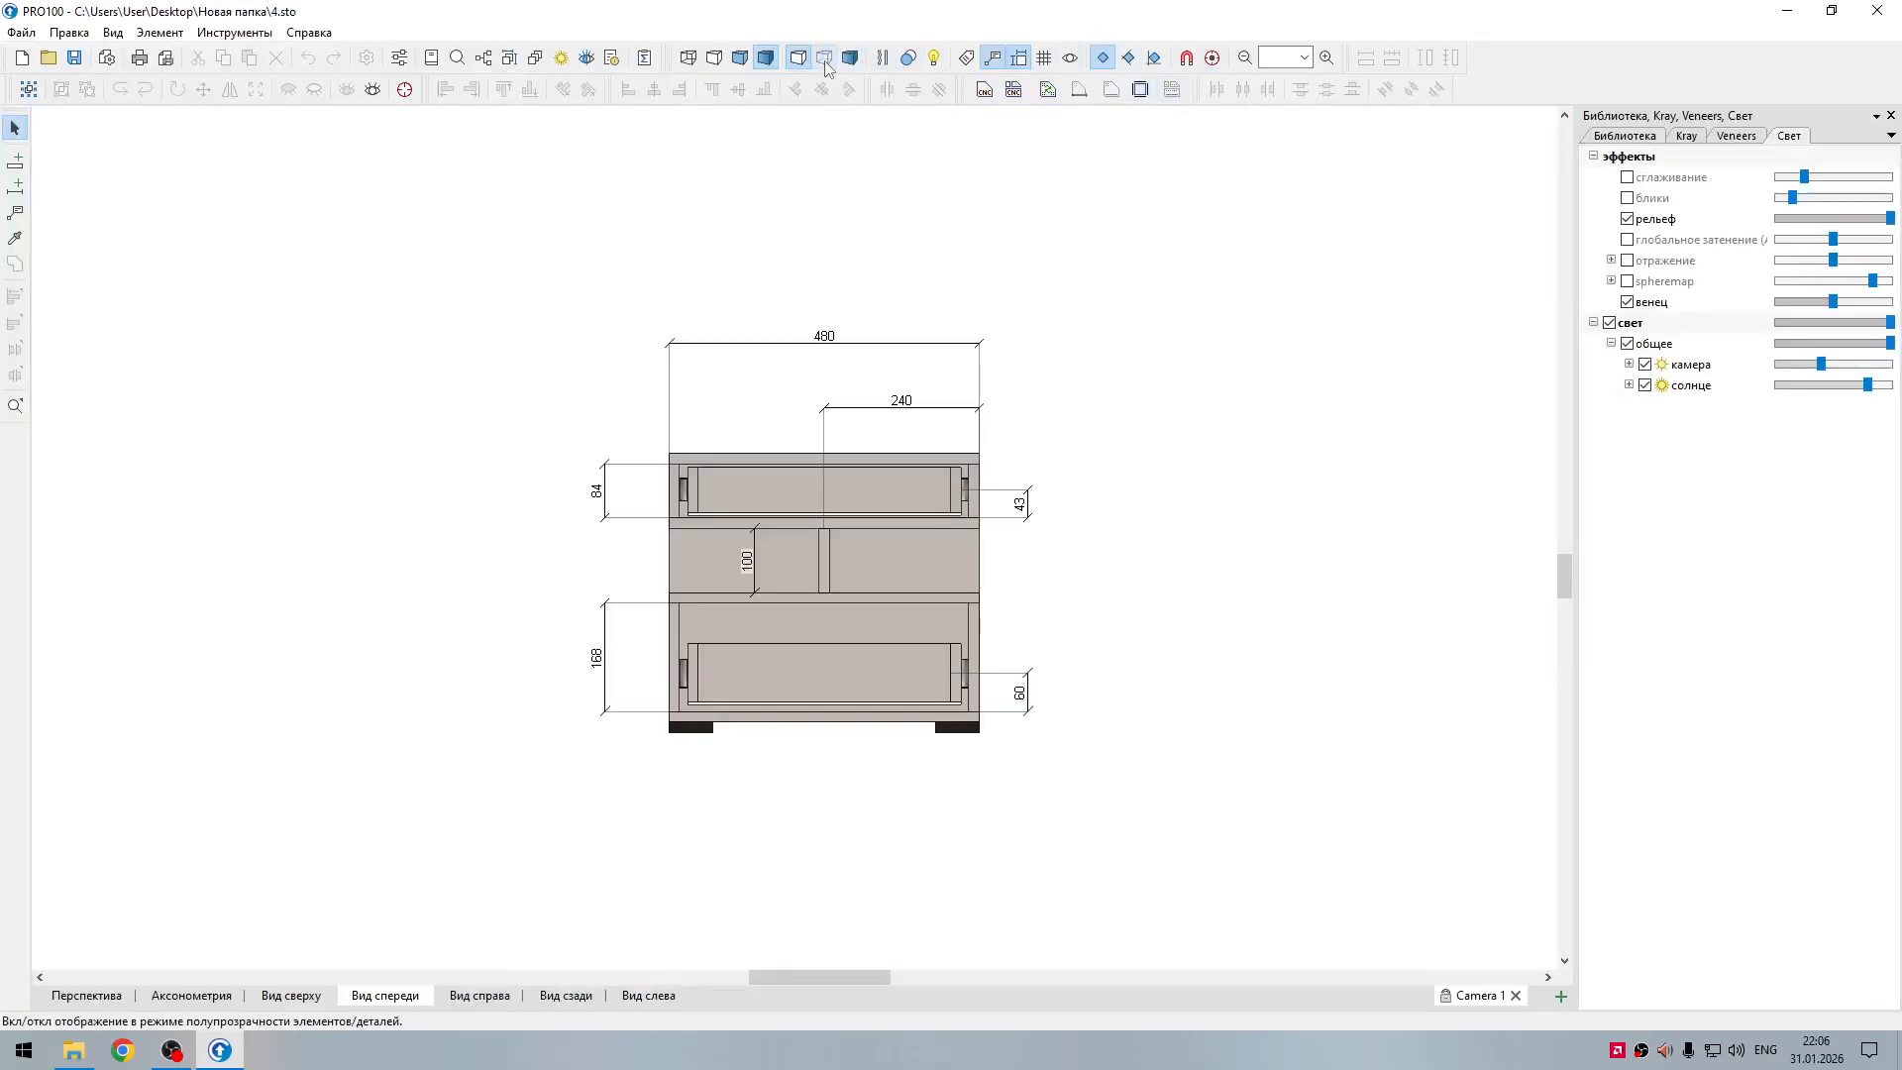
Step: Switch the nightstand's front view to sketch display with semi-transparency turned on
left_click(716, 59)
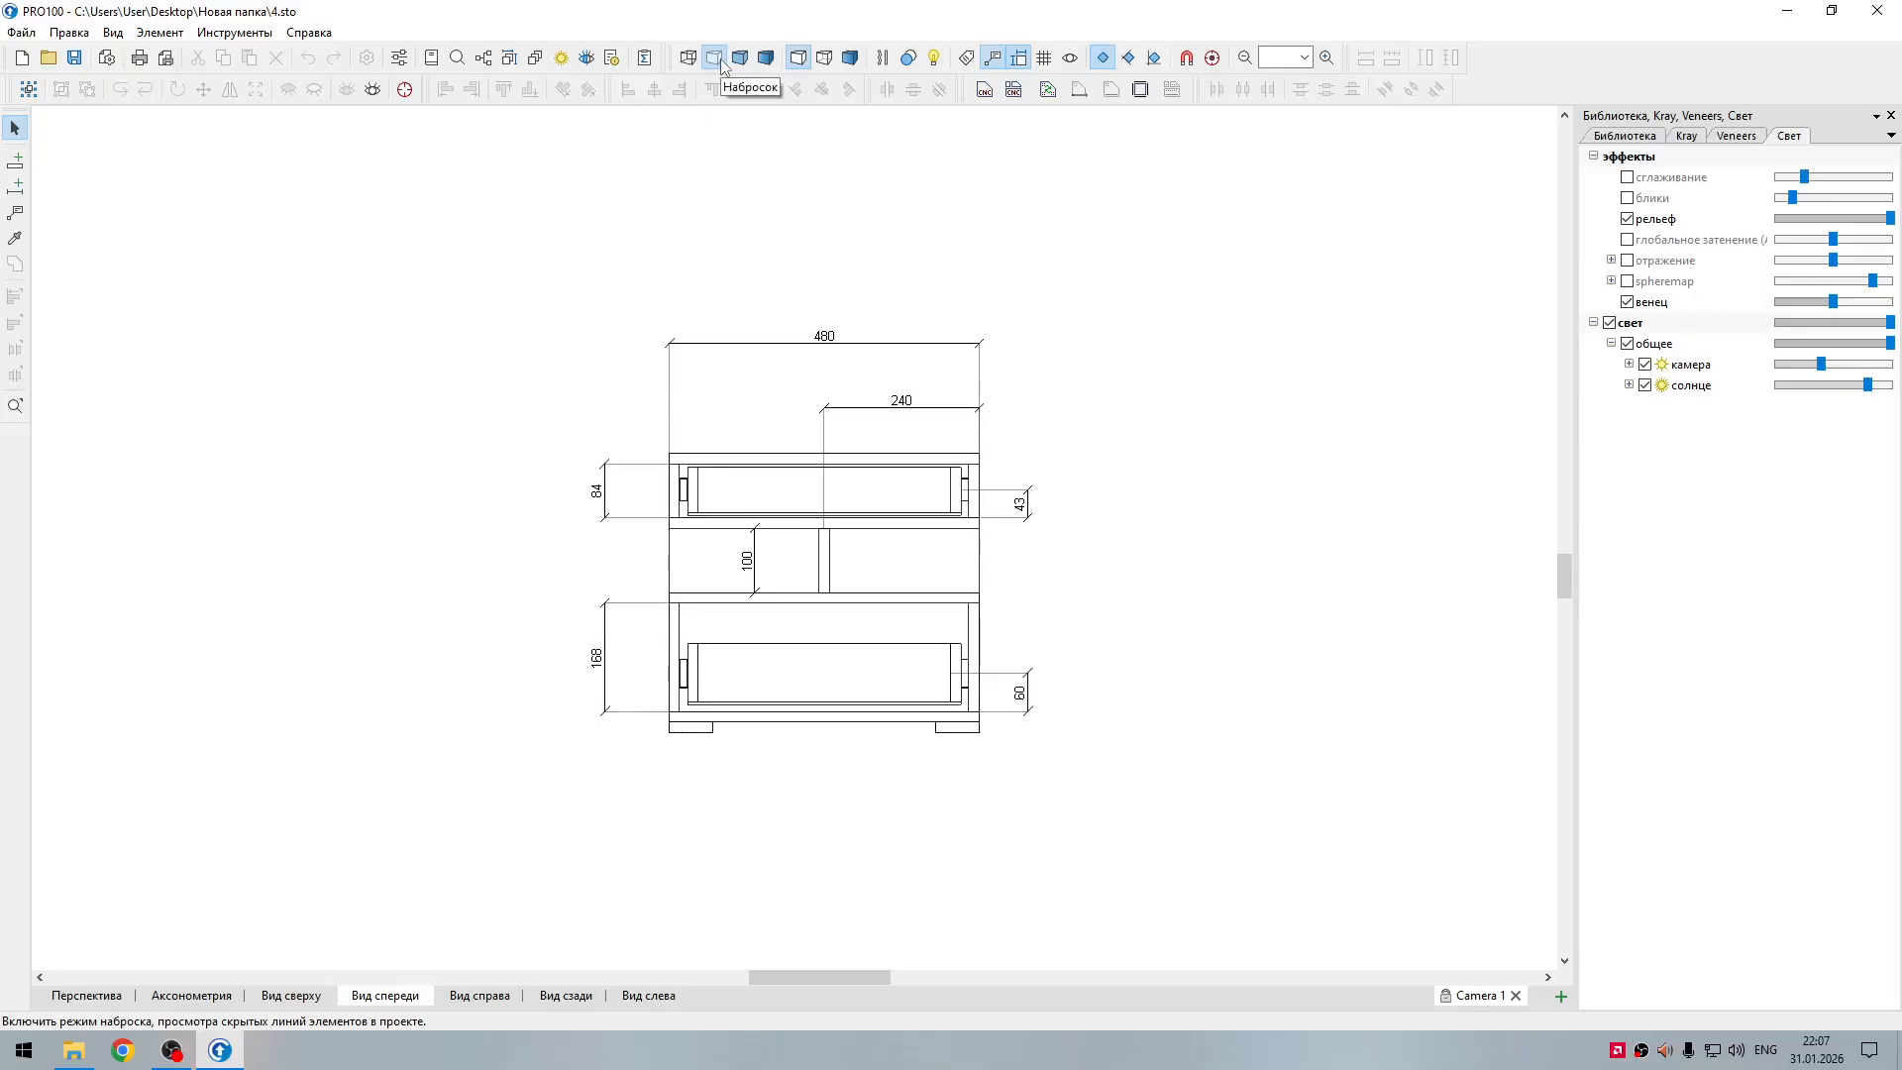
left_click(828, 57)
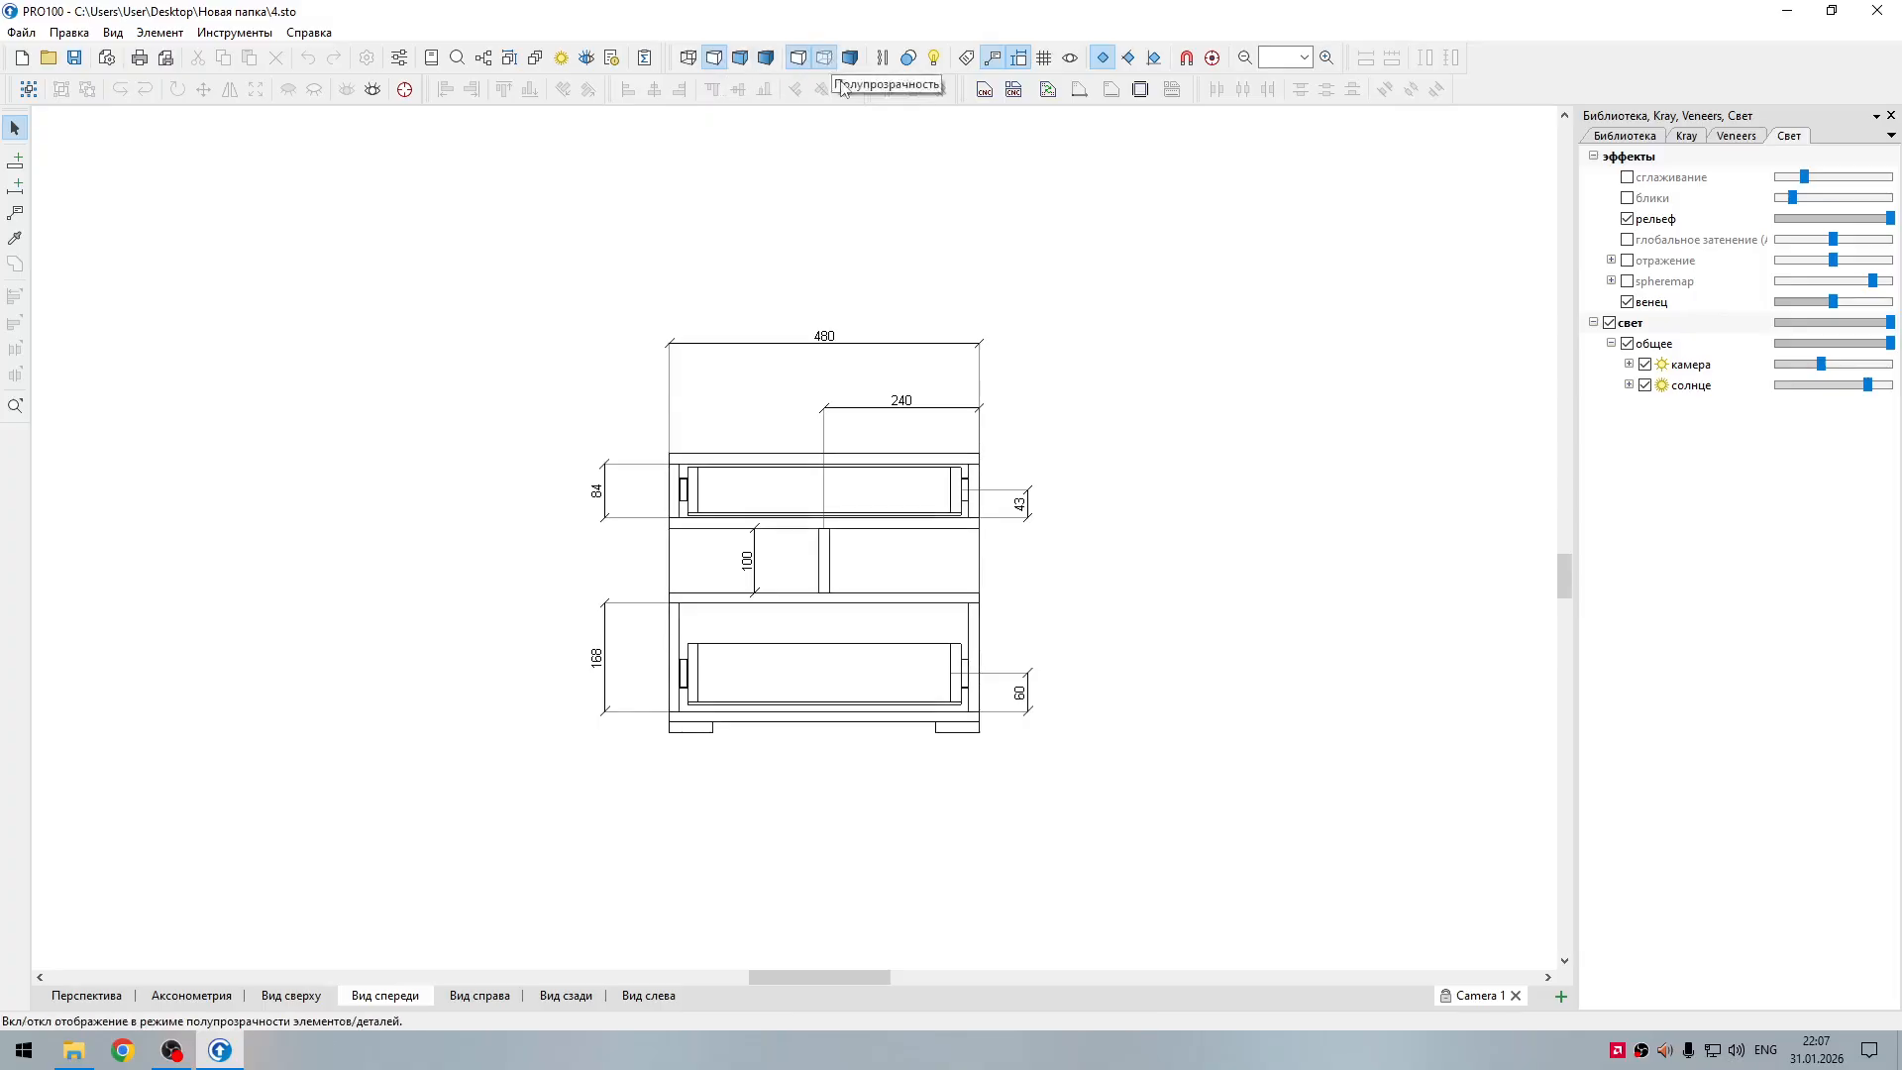
scroll(928, 516, "up", 2)
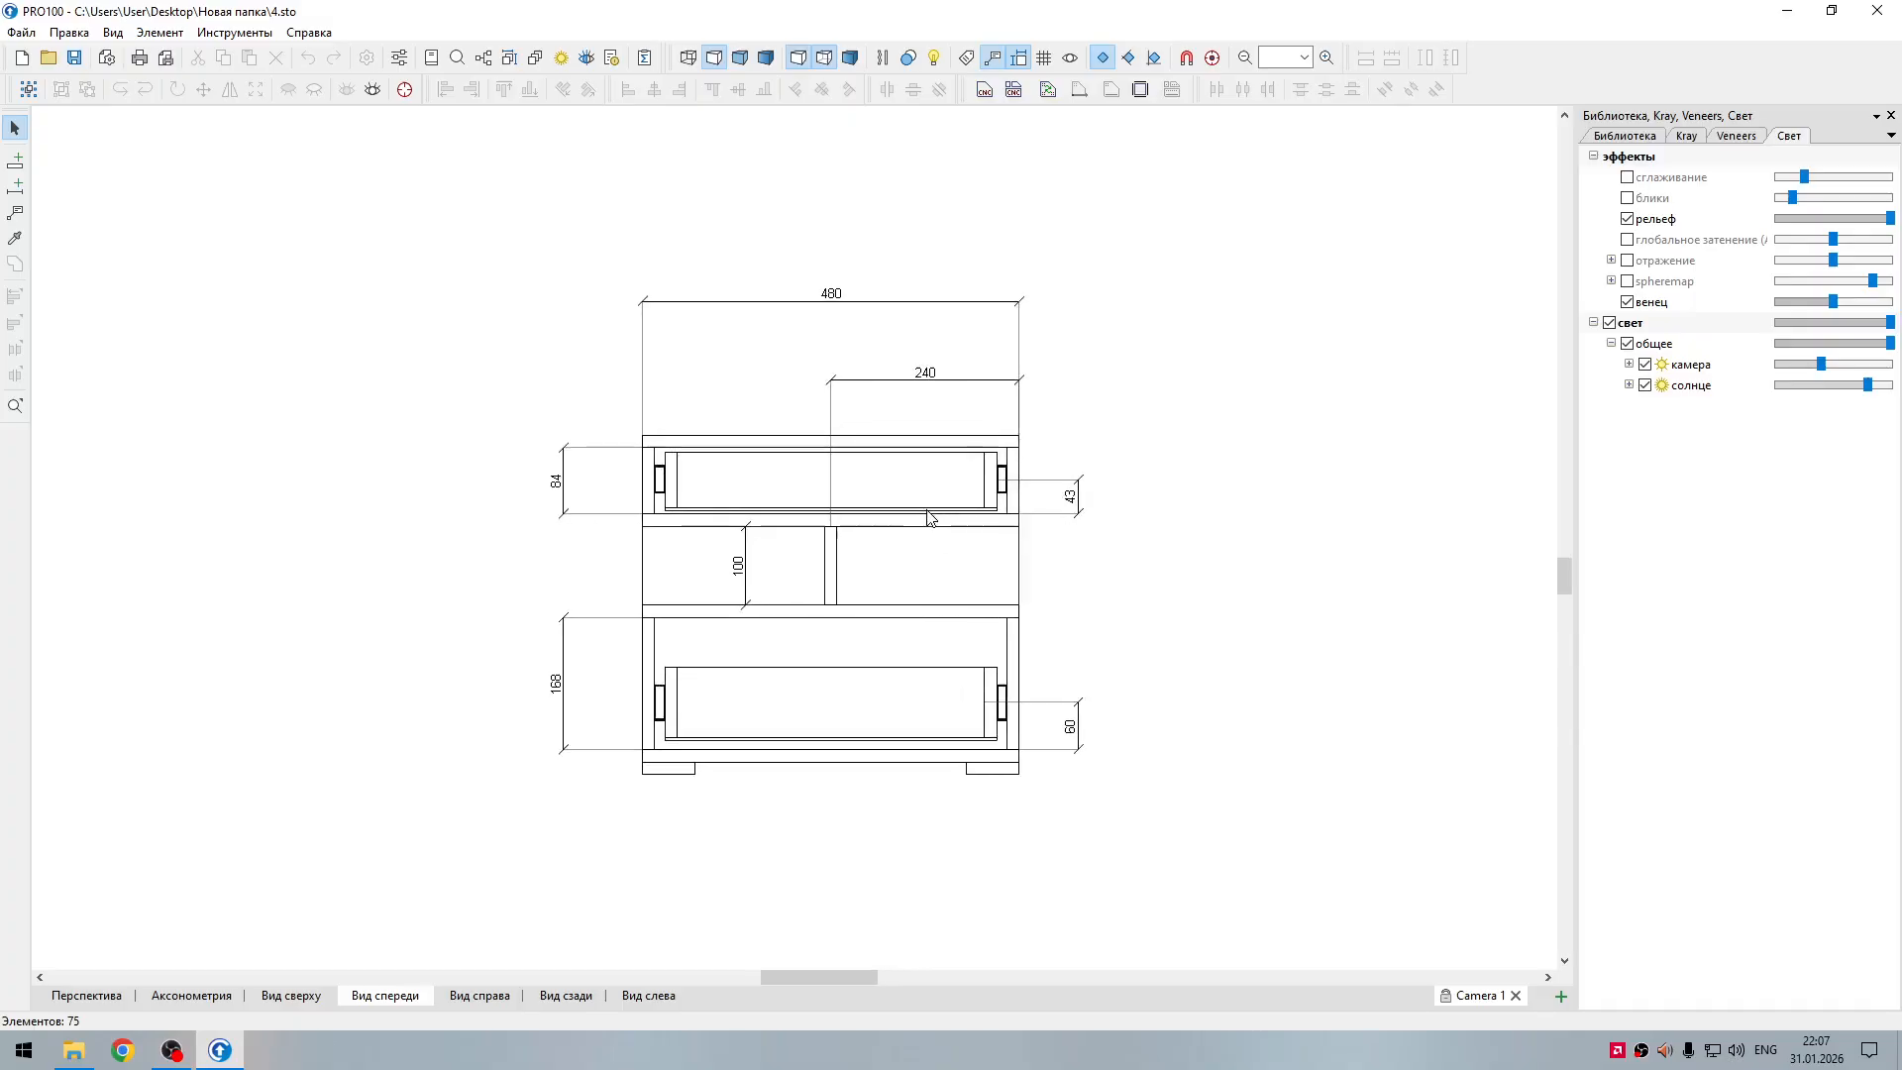
scroll(929, 516, "up", 2)
scroll(927, 515, "down", 3)
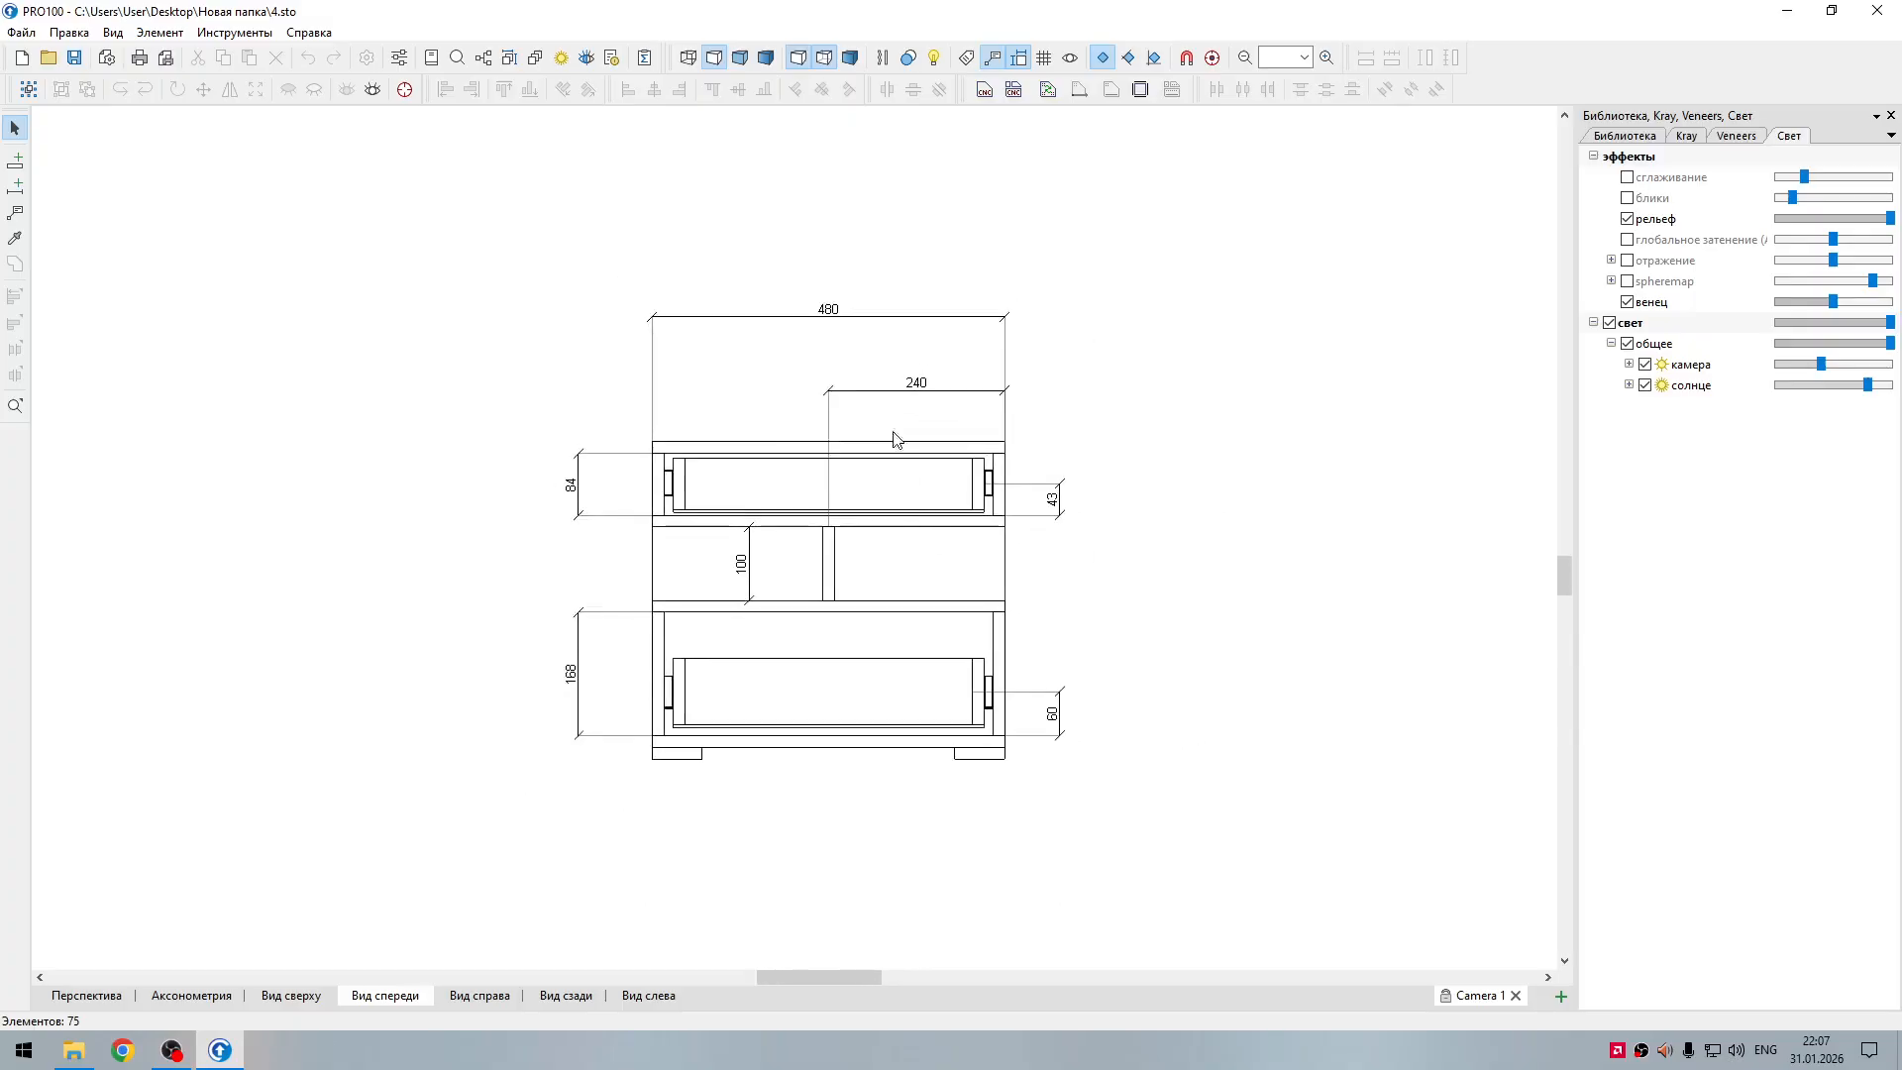
middle_click_drag(1146, 425, 1089, 473)
Step: Examine the semi-transparent sketch of the nightstand in perspective from several angles and distances
left_click(103, 998)
middle_click_drag(1087, 581, 978, 636)
scroll(663, 670, "up", 5)
middle_click_drag(719, 704, 945, 601)
scroll(919, 525, "up", 2)
scroll(918, 525, "up", 3)
middle_click_drag(730, 474, 683, 464)
left_click_drag(846, 978, 781, 978)
scroll(902, 448, "down", 3)
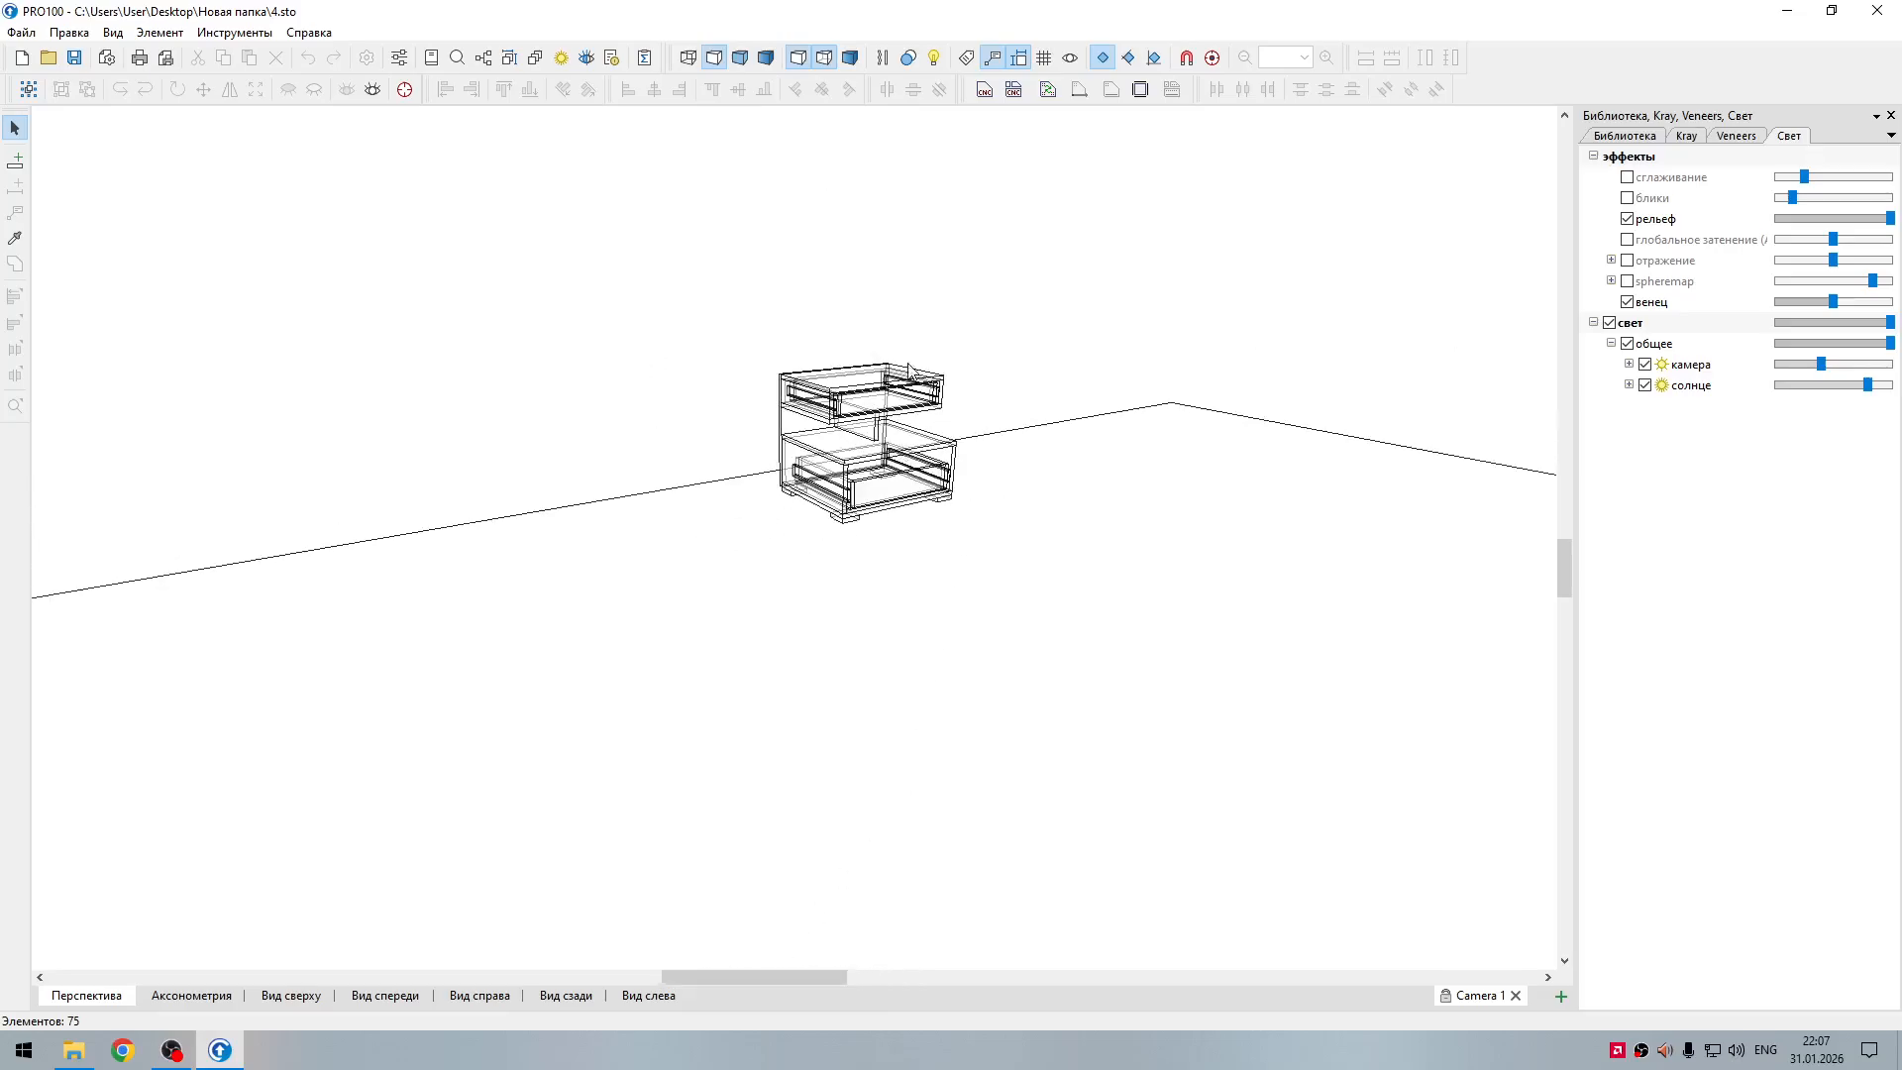
Step: Turn off semi-transparency and view the nightstand's sketch up close in perspective
left_click(827, 59)
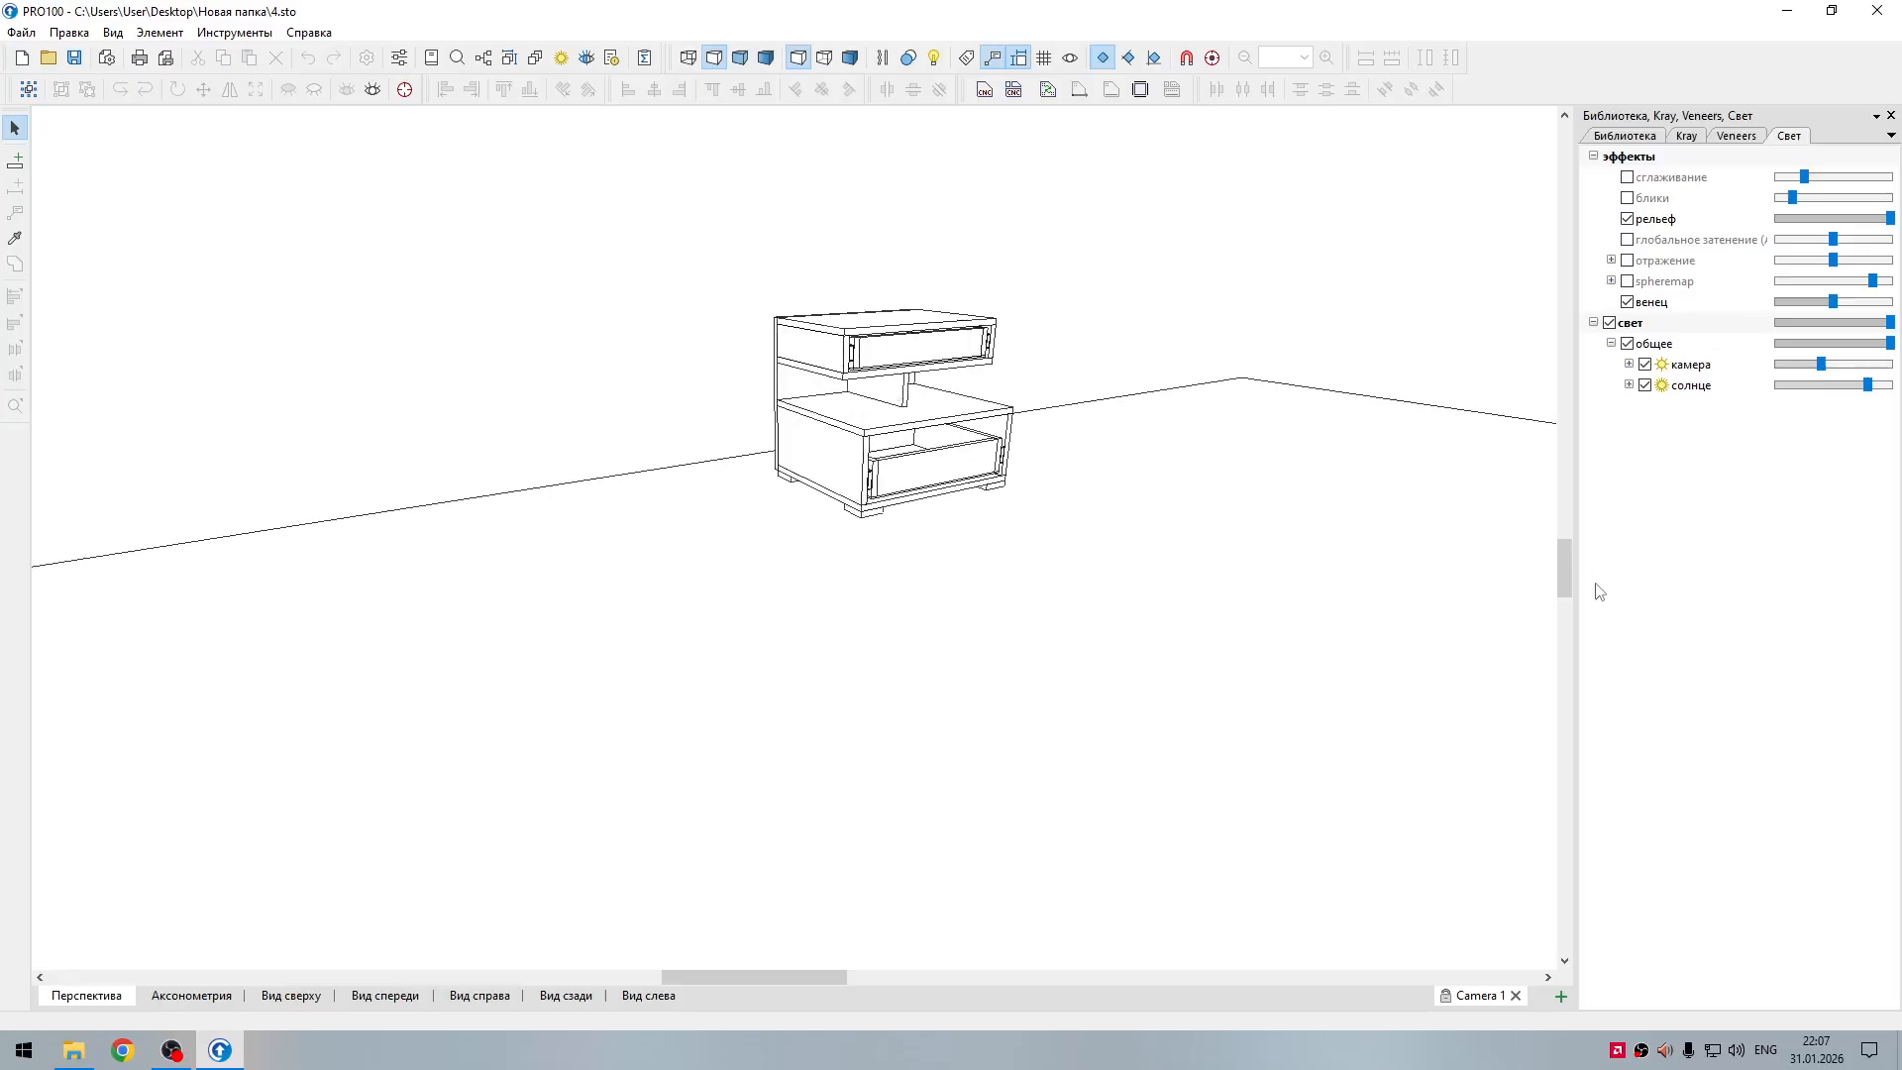
left_click_drag(1569, 591, 1567, 580)
scroll(1325, 620, "up", 2)
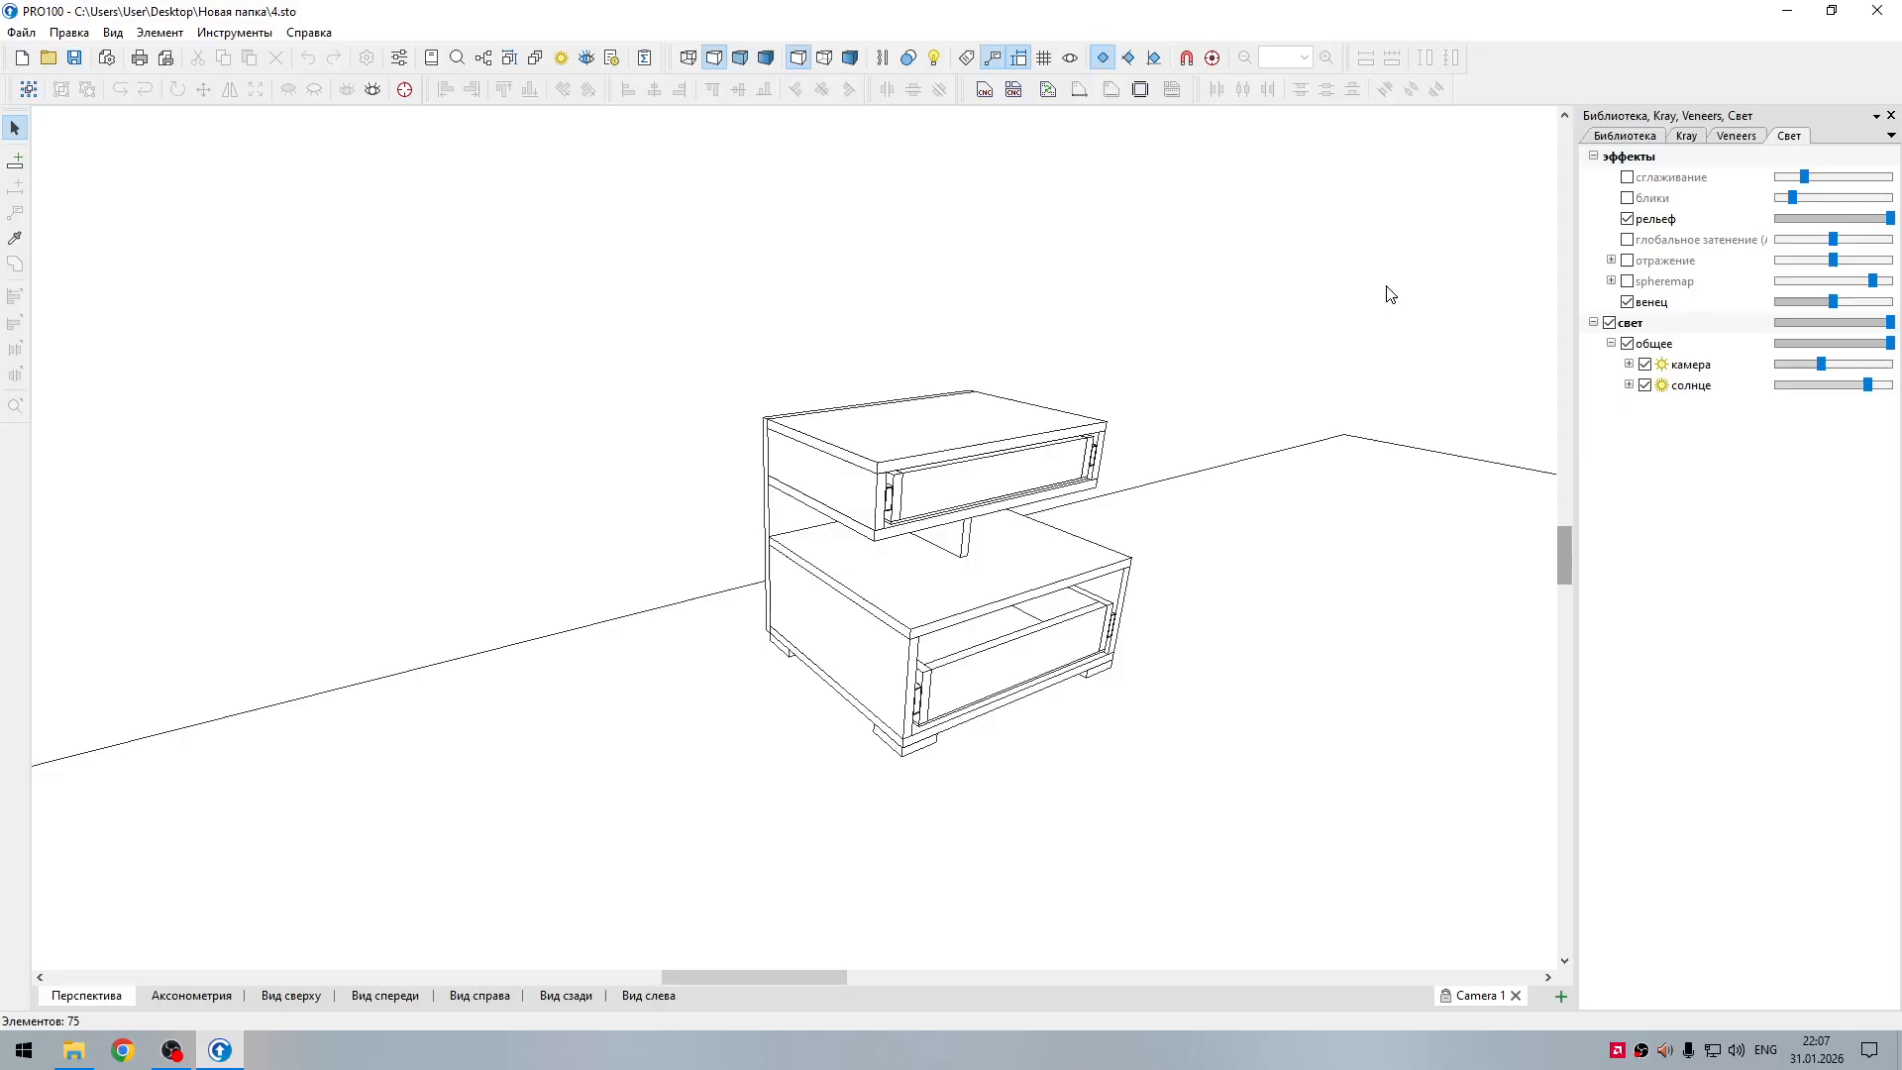
middle_click_drag(1220, 286, 1408, 280)
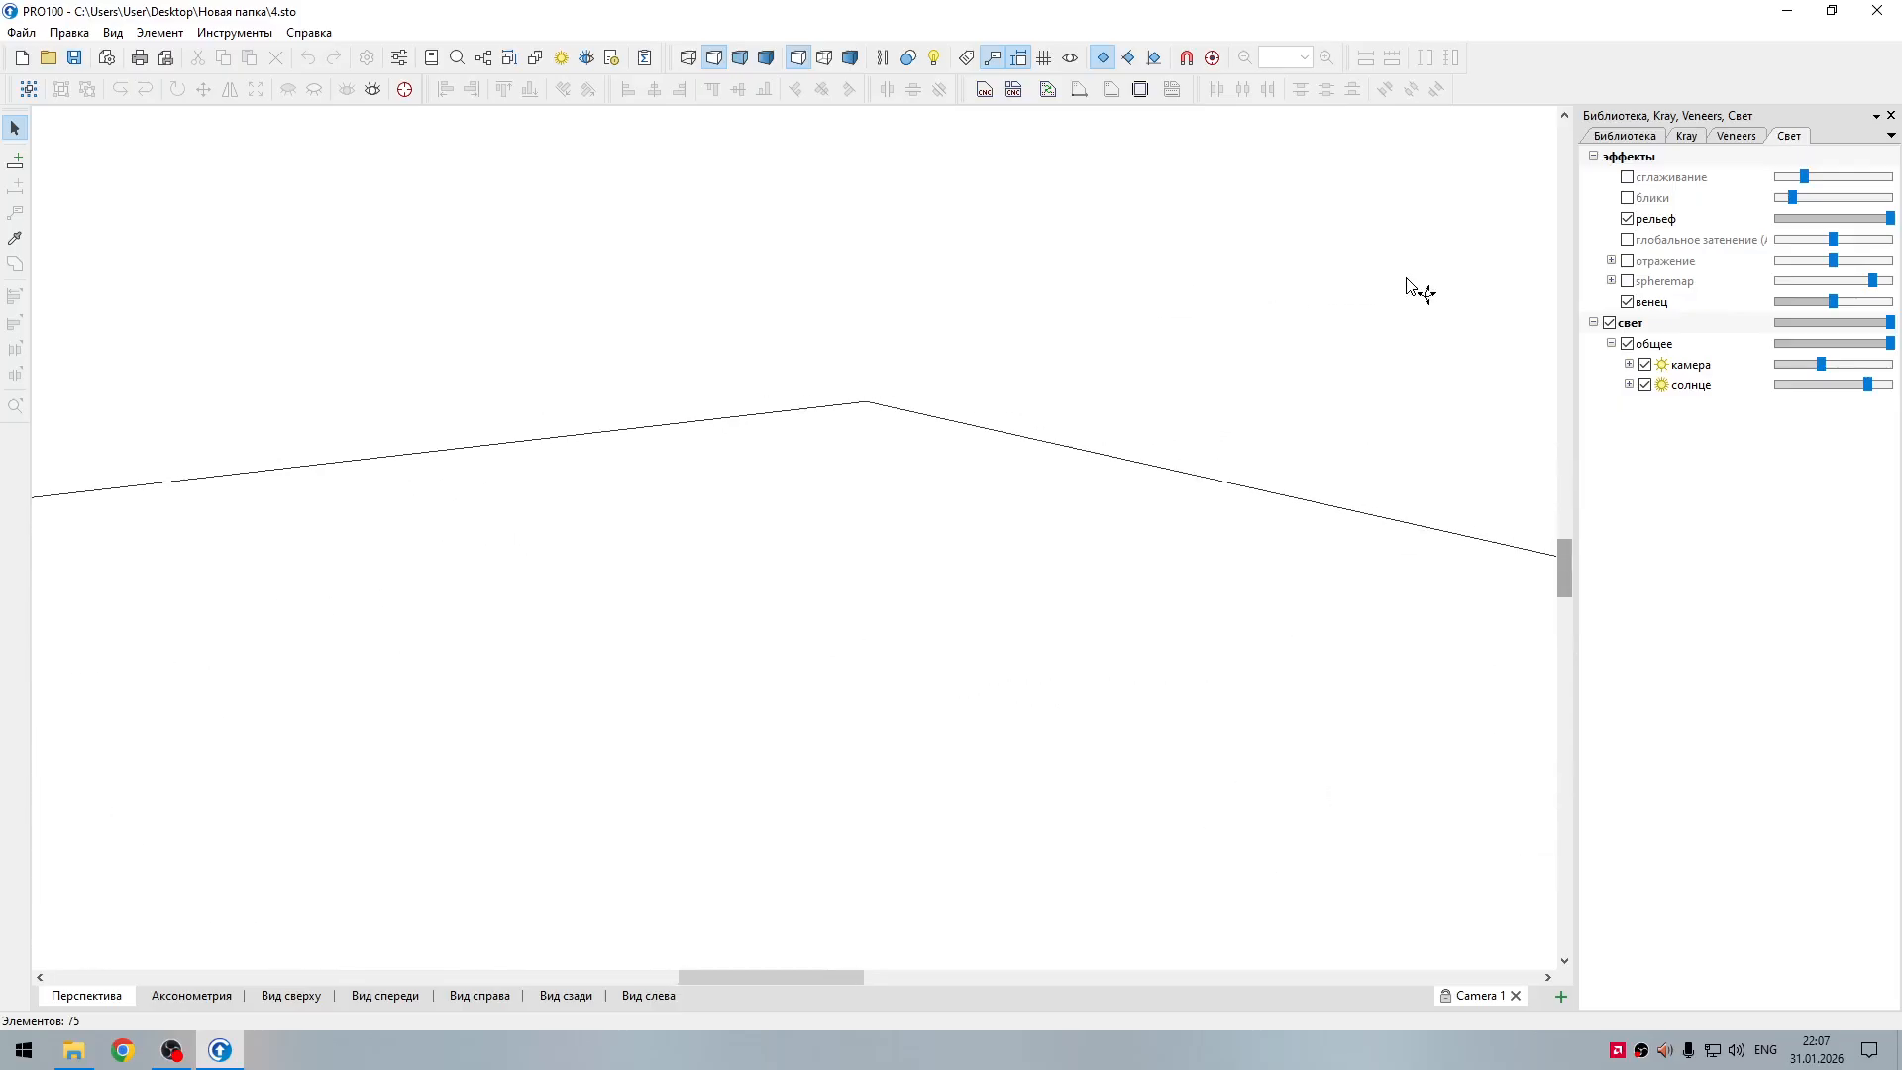
Step: Restore all hidden furniture in the perspective view and save the project
right_click(1048, 289)
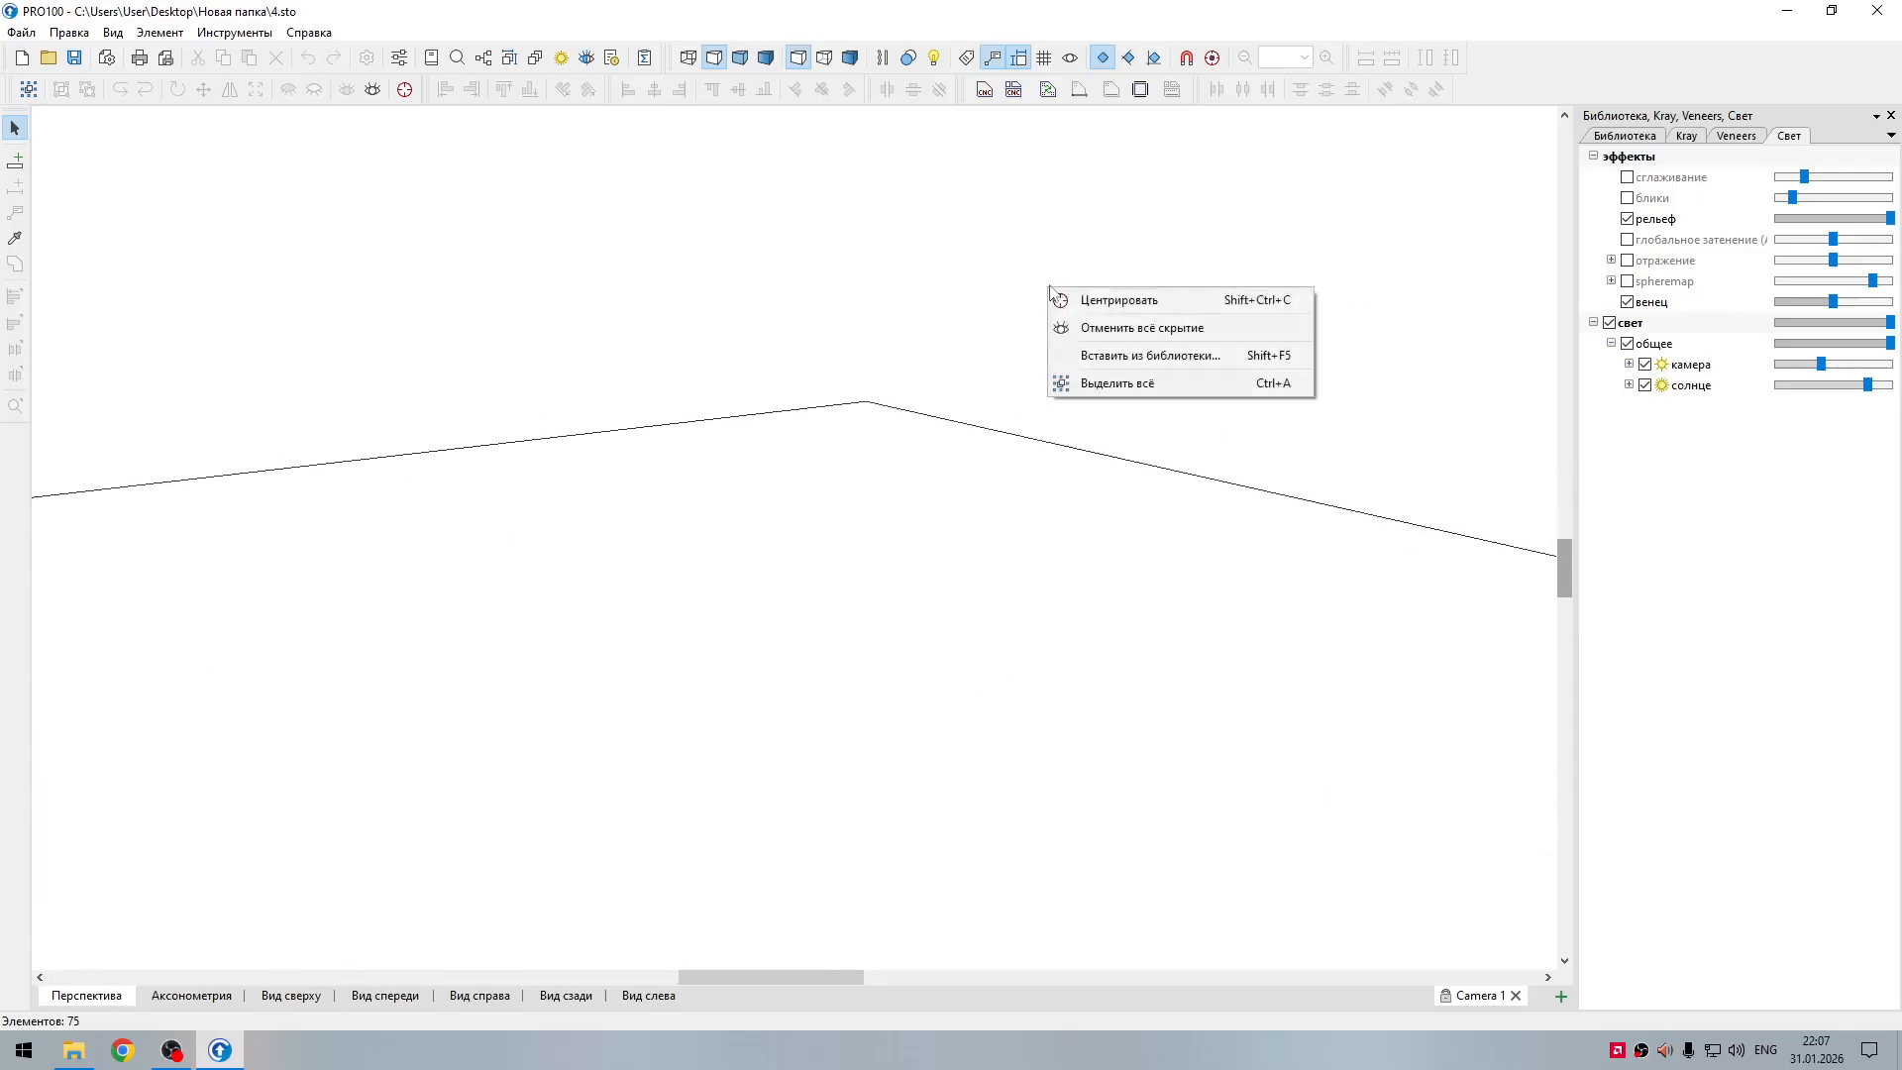
left_click(1093, 338)
scroll(1053, 328, "down", 5)
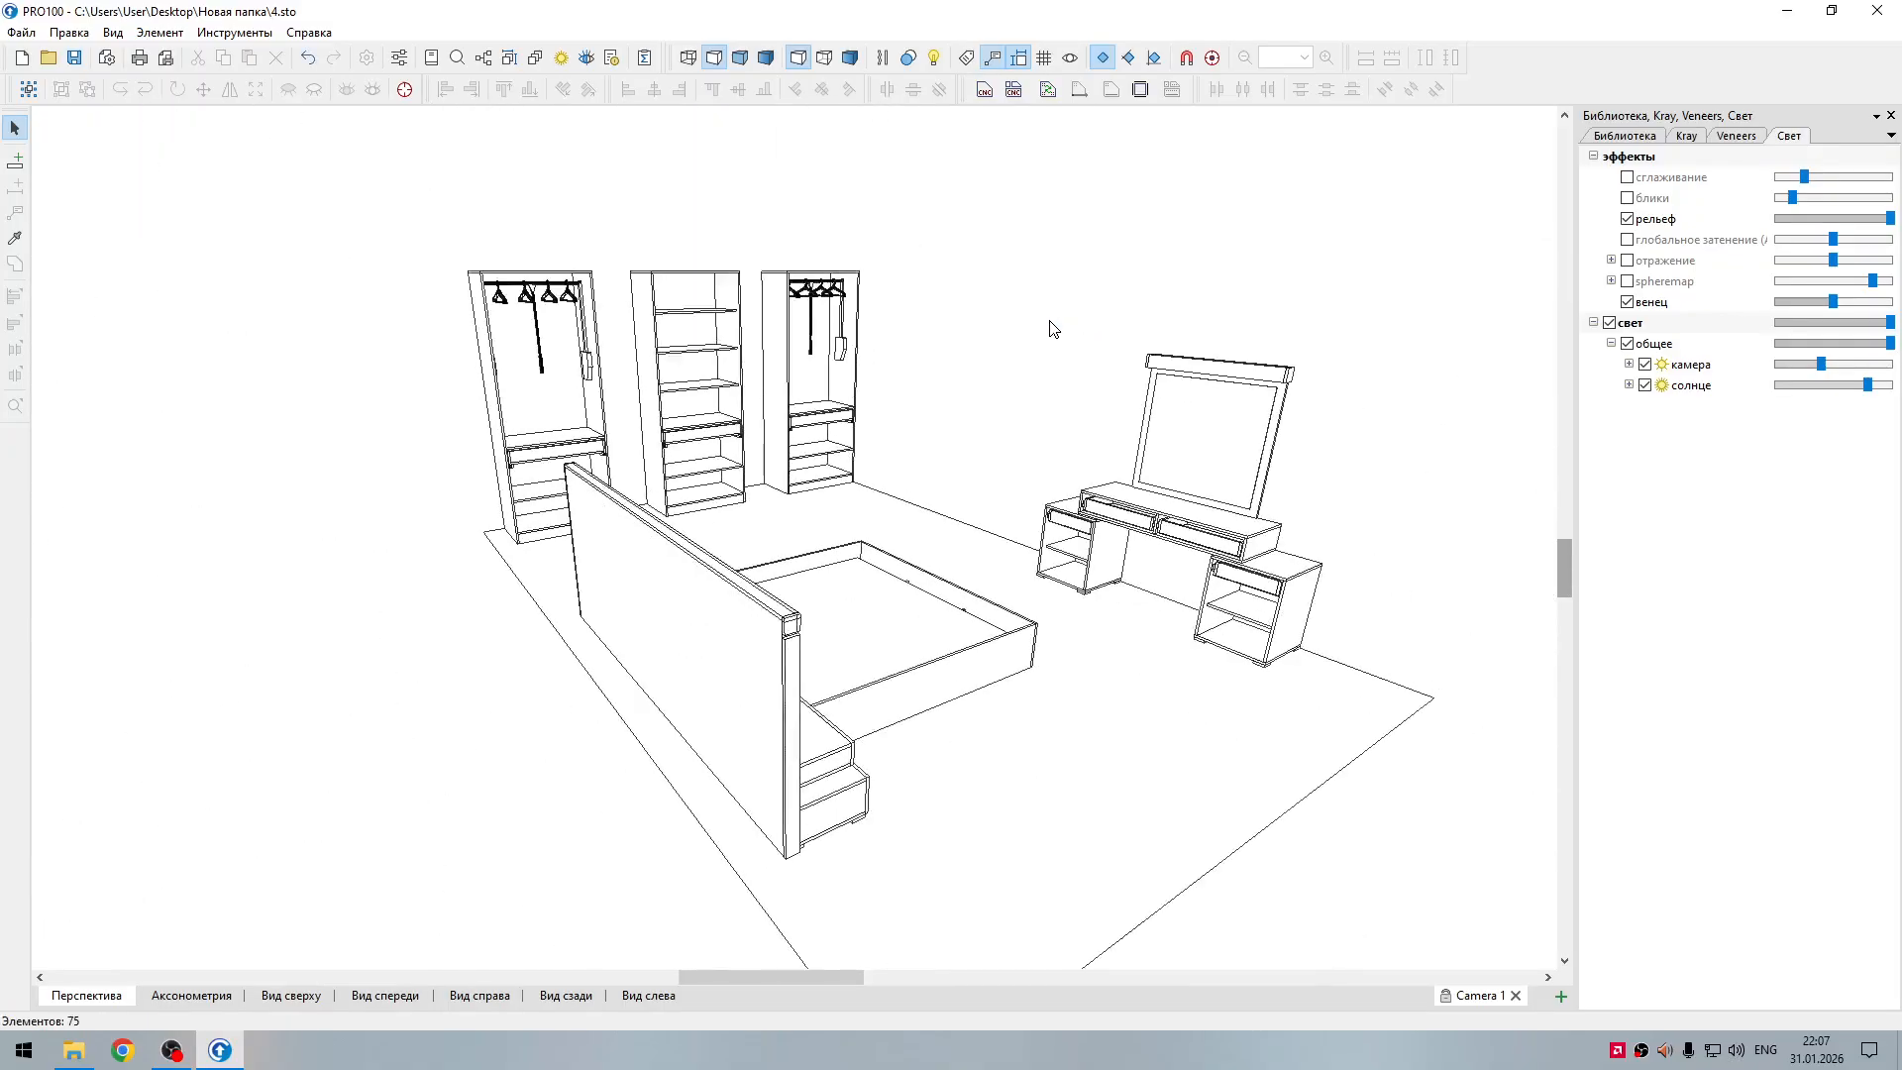
middle_click_drag(1053, 328, 1170, 354)
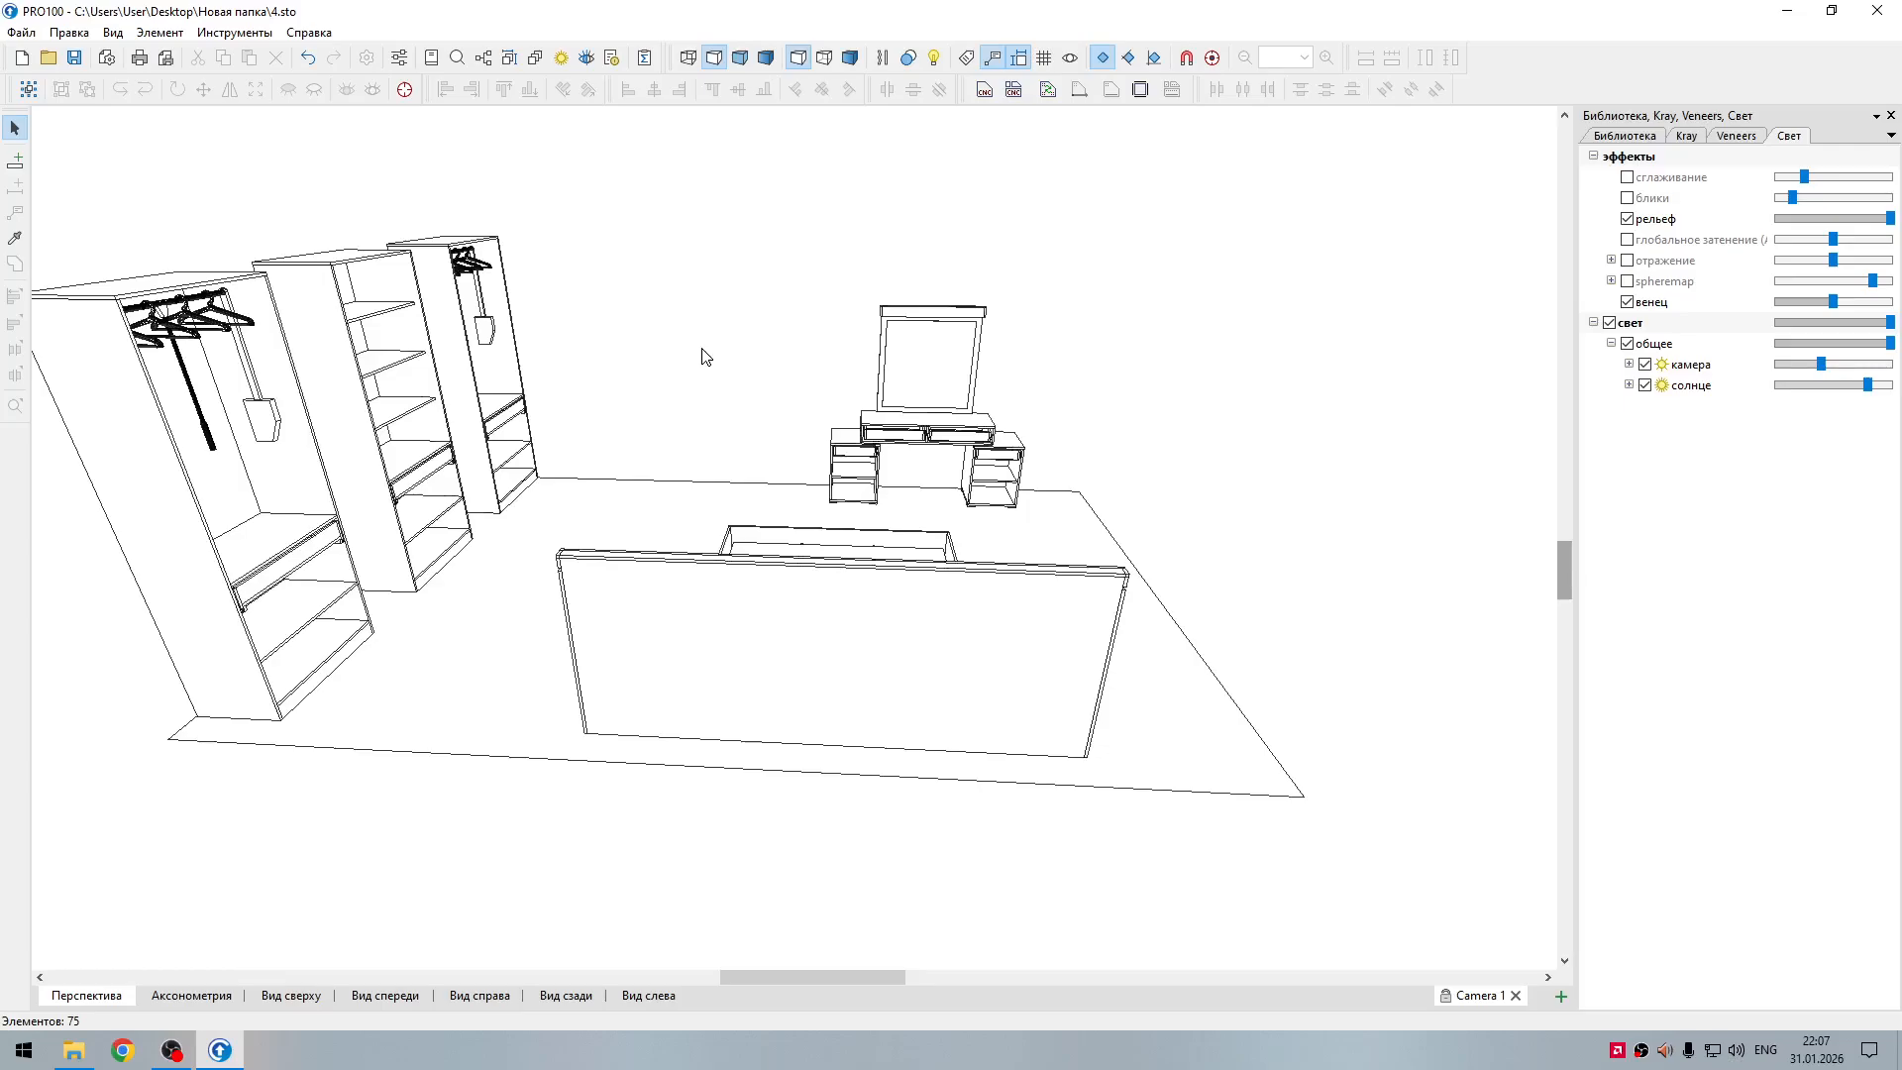
key("ctrl+s")
Step: Look over the whole bedroom set in perspective, including the bed, nightstands, wardrobes and dressing table
left_click_drag(640, 346, 1016, 337)
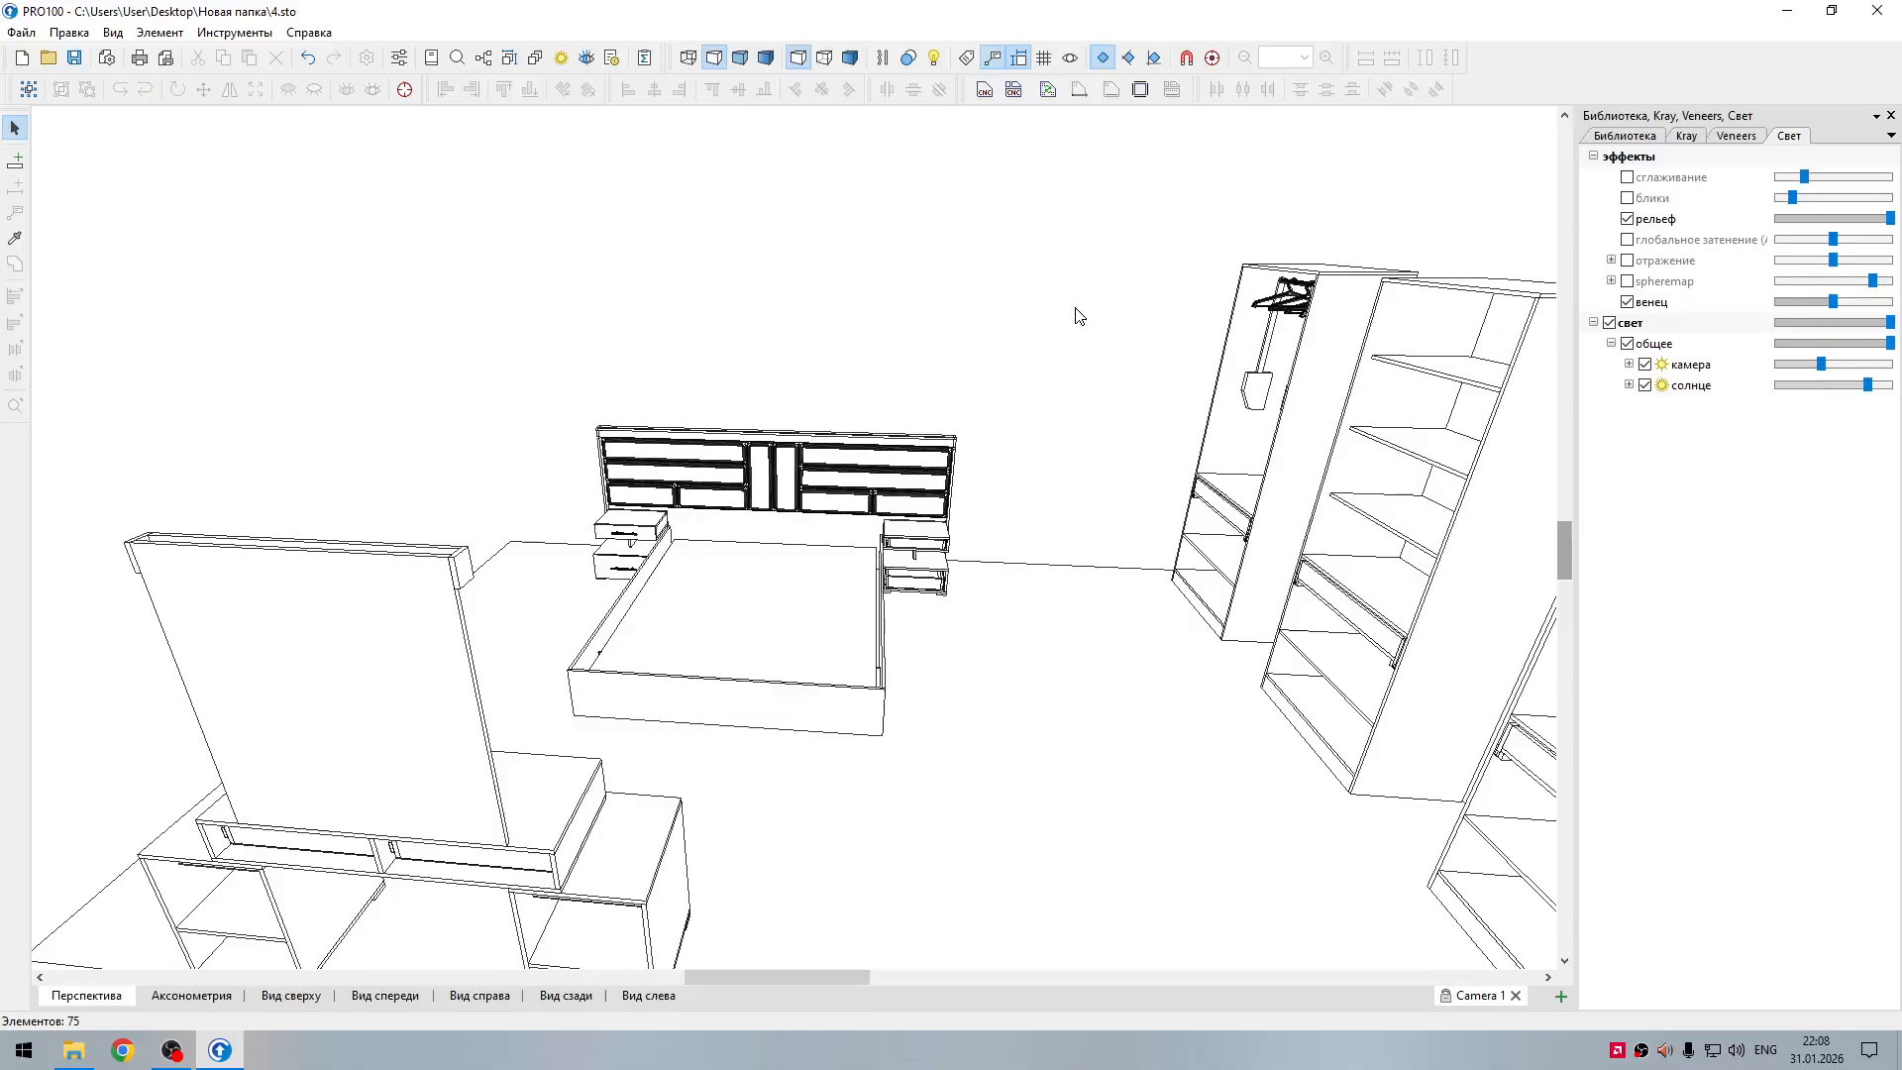
left_click_drag(807, 972, 977, 966)
left_click_drag(1017, 548, 1218, 584)
middle_click_drag(1161, 569, 1100, 539)
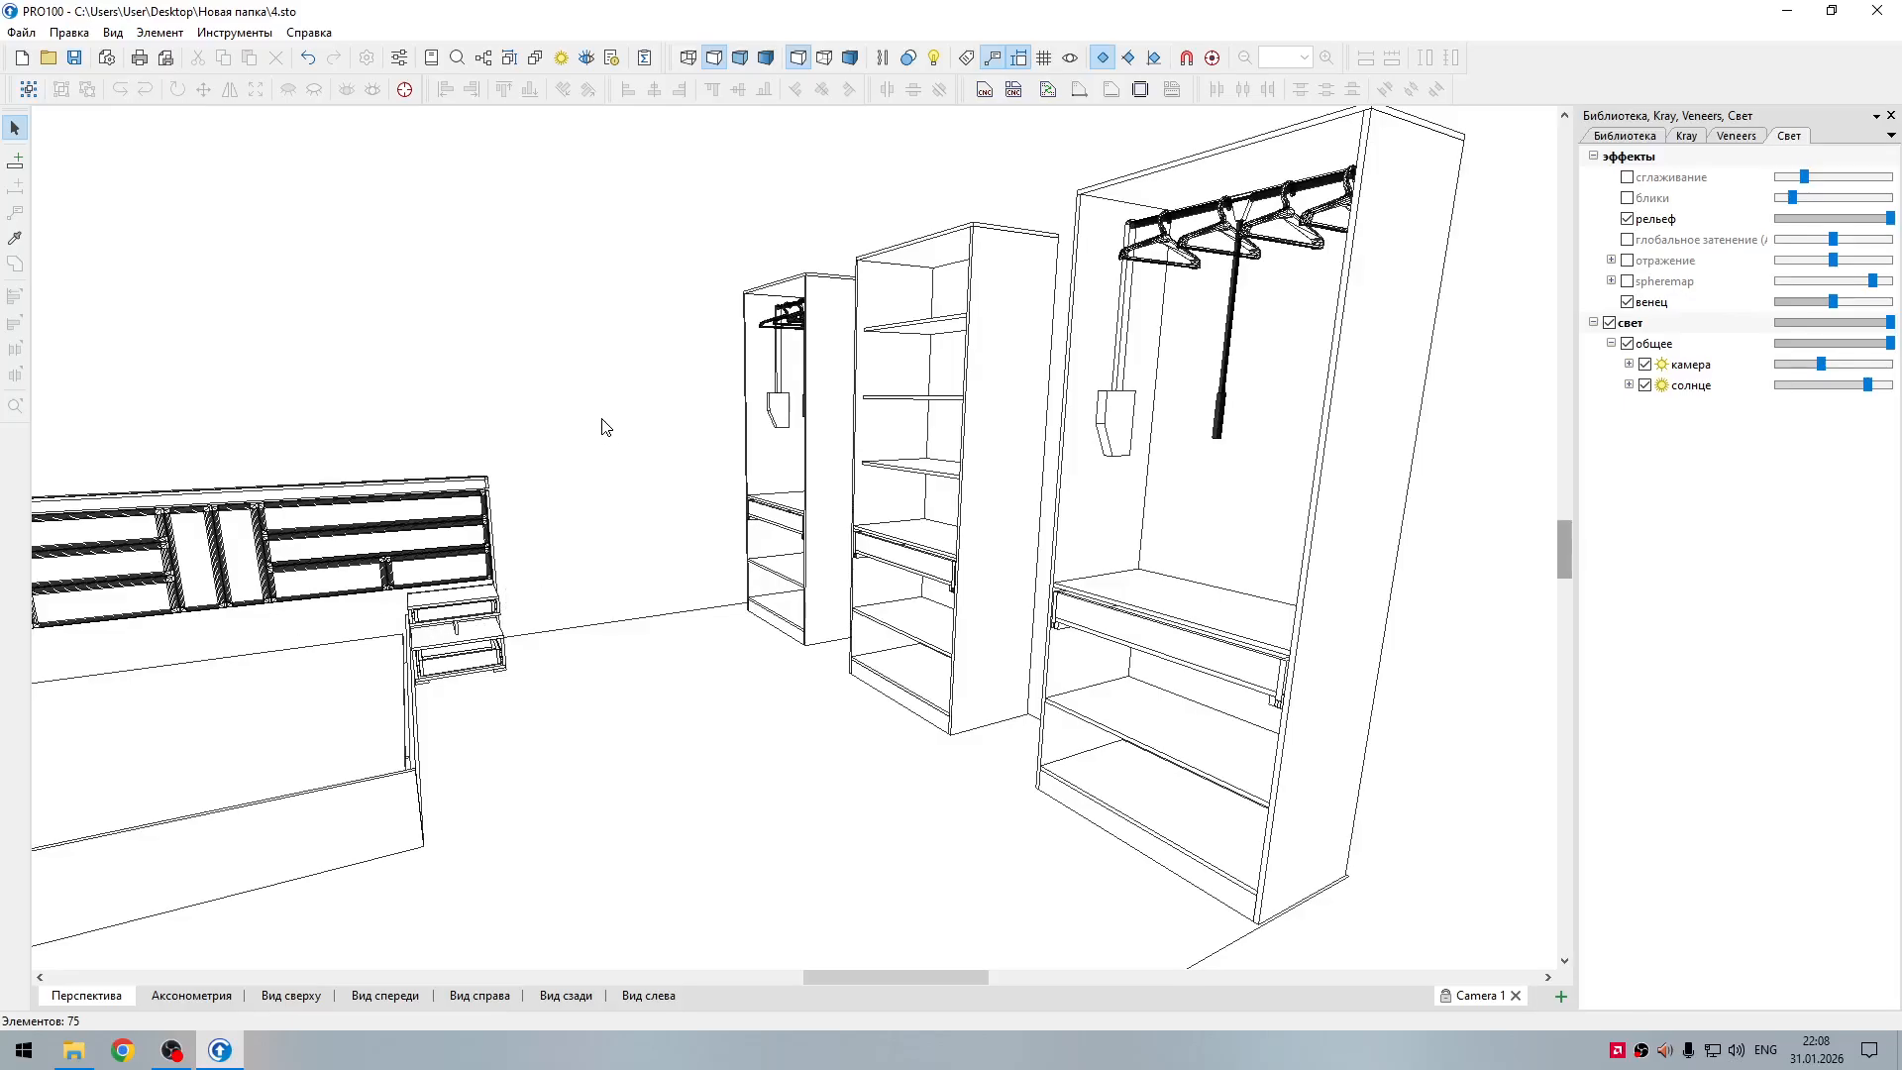
right_click_drag(604, 389, 655, 528)
left_click_drag(671, 453, 737, 462)
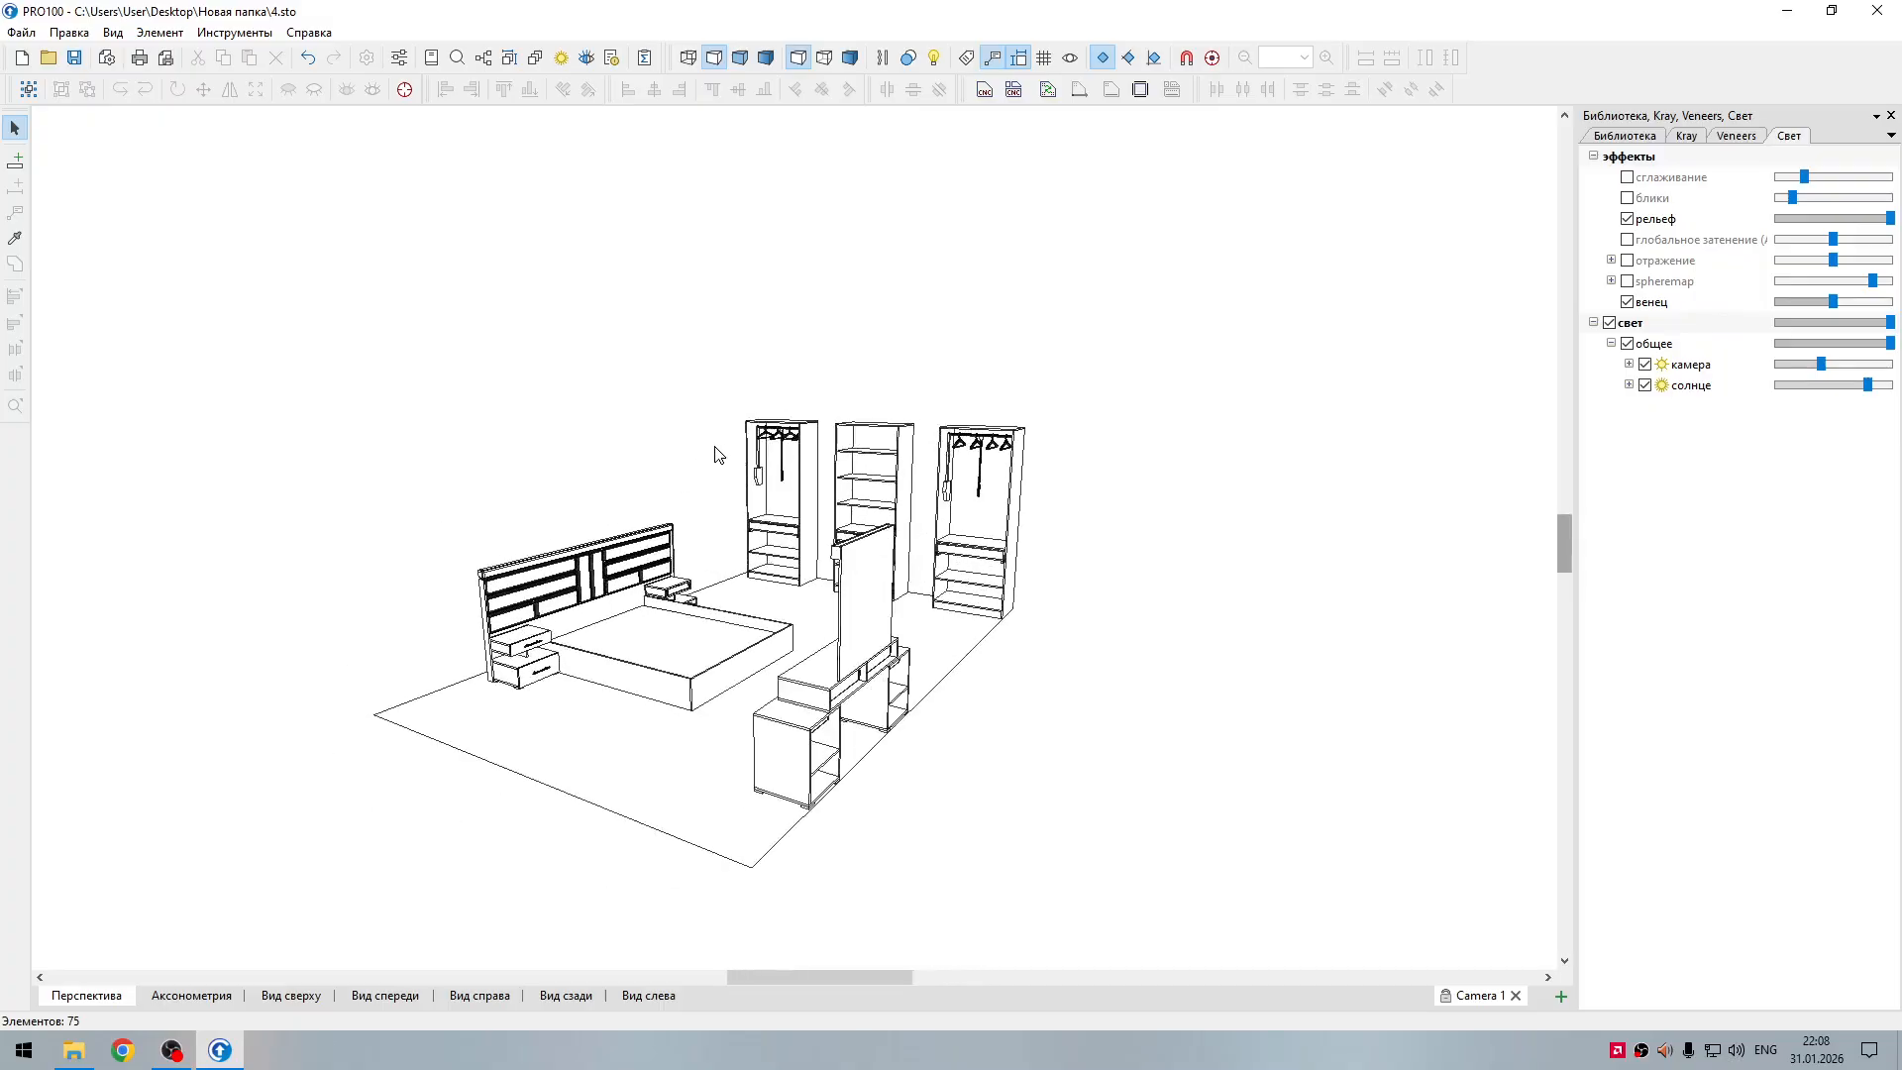
Step: Close the furniture project together with its program and switch to OBS
left_click(1875, 13)
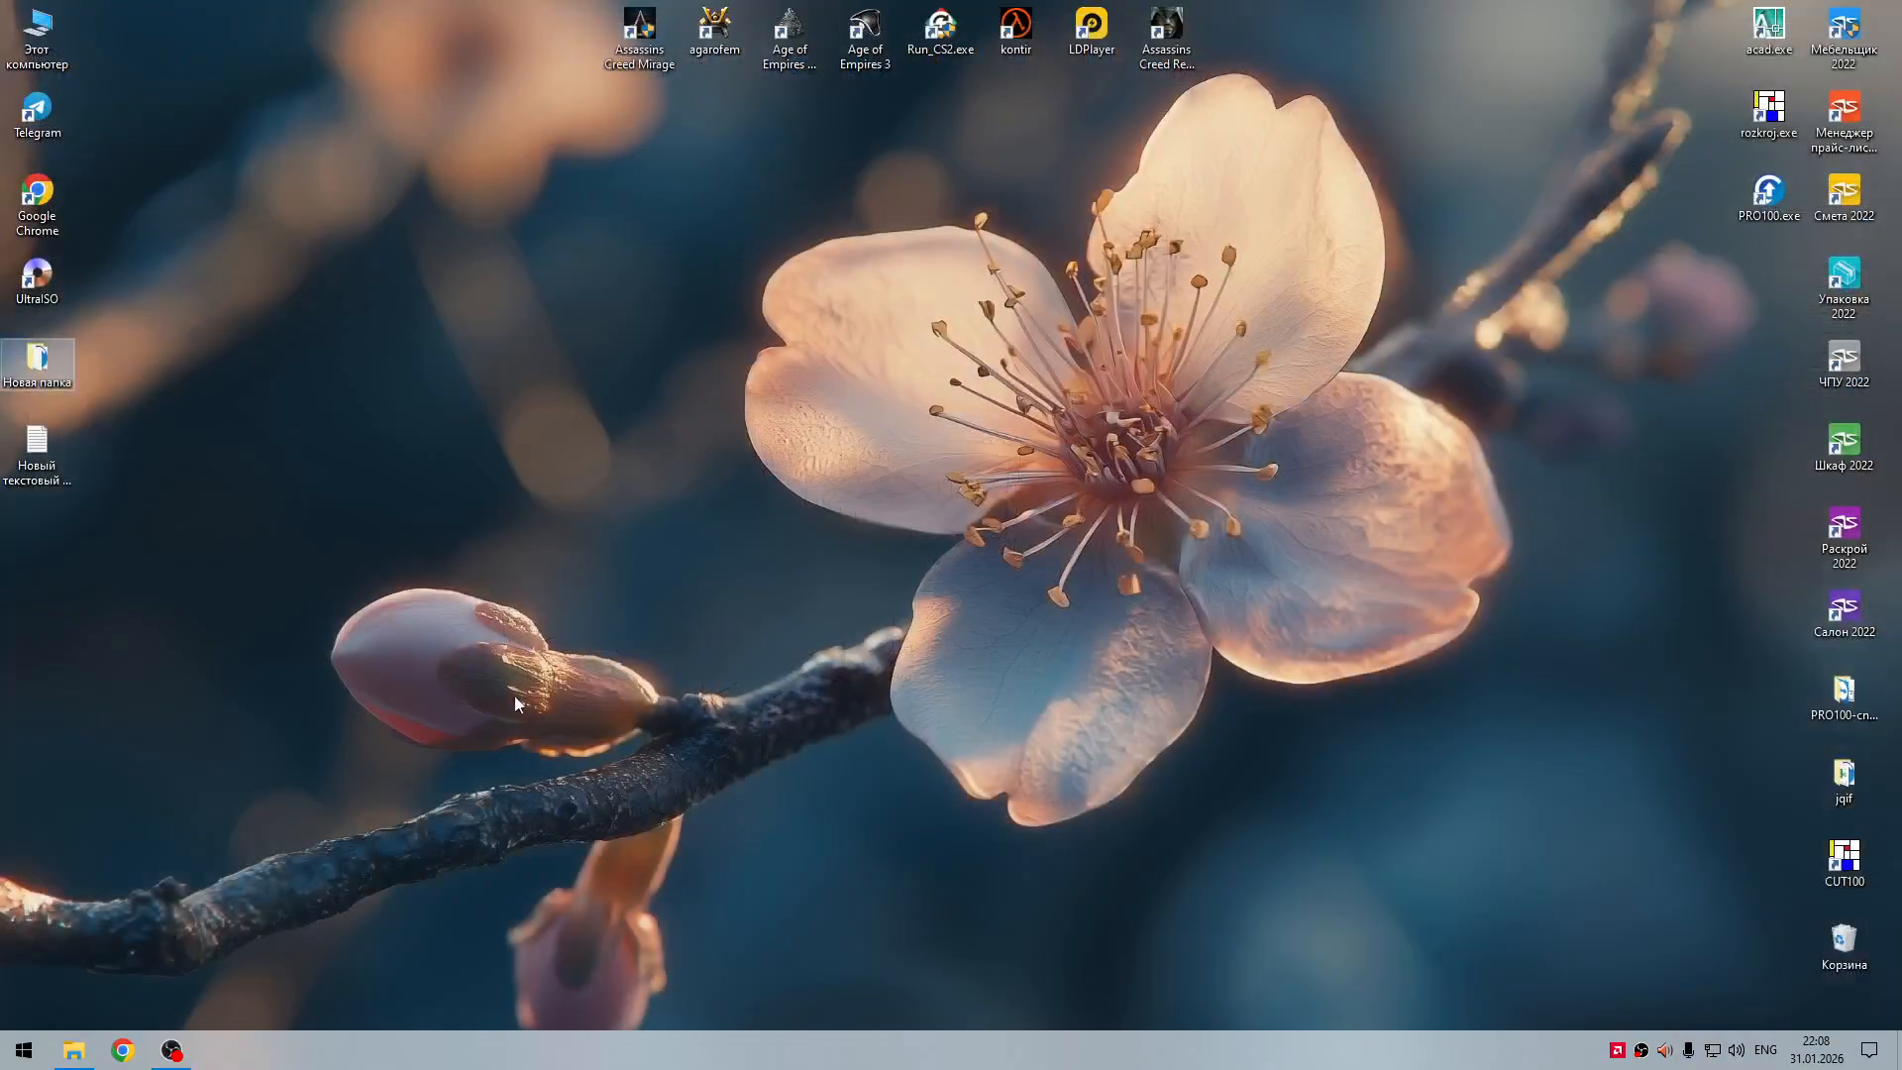
left_click(174, 1052)
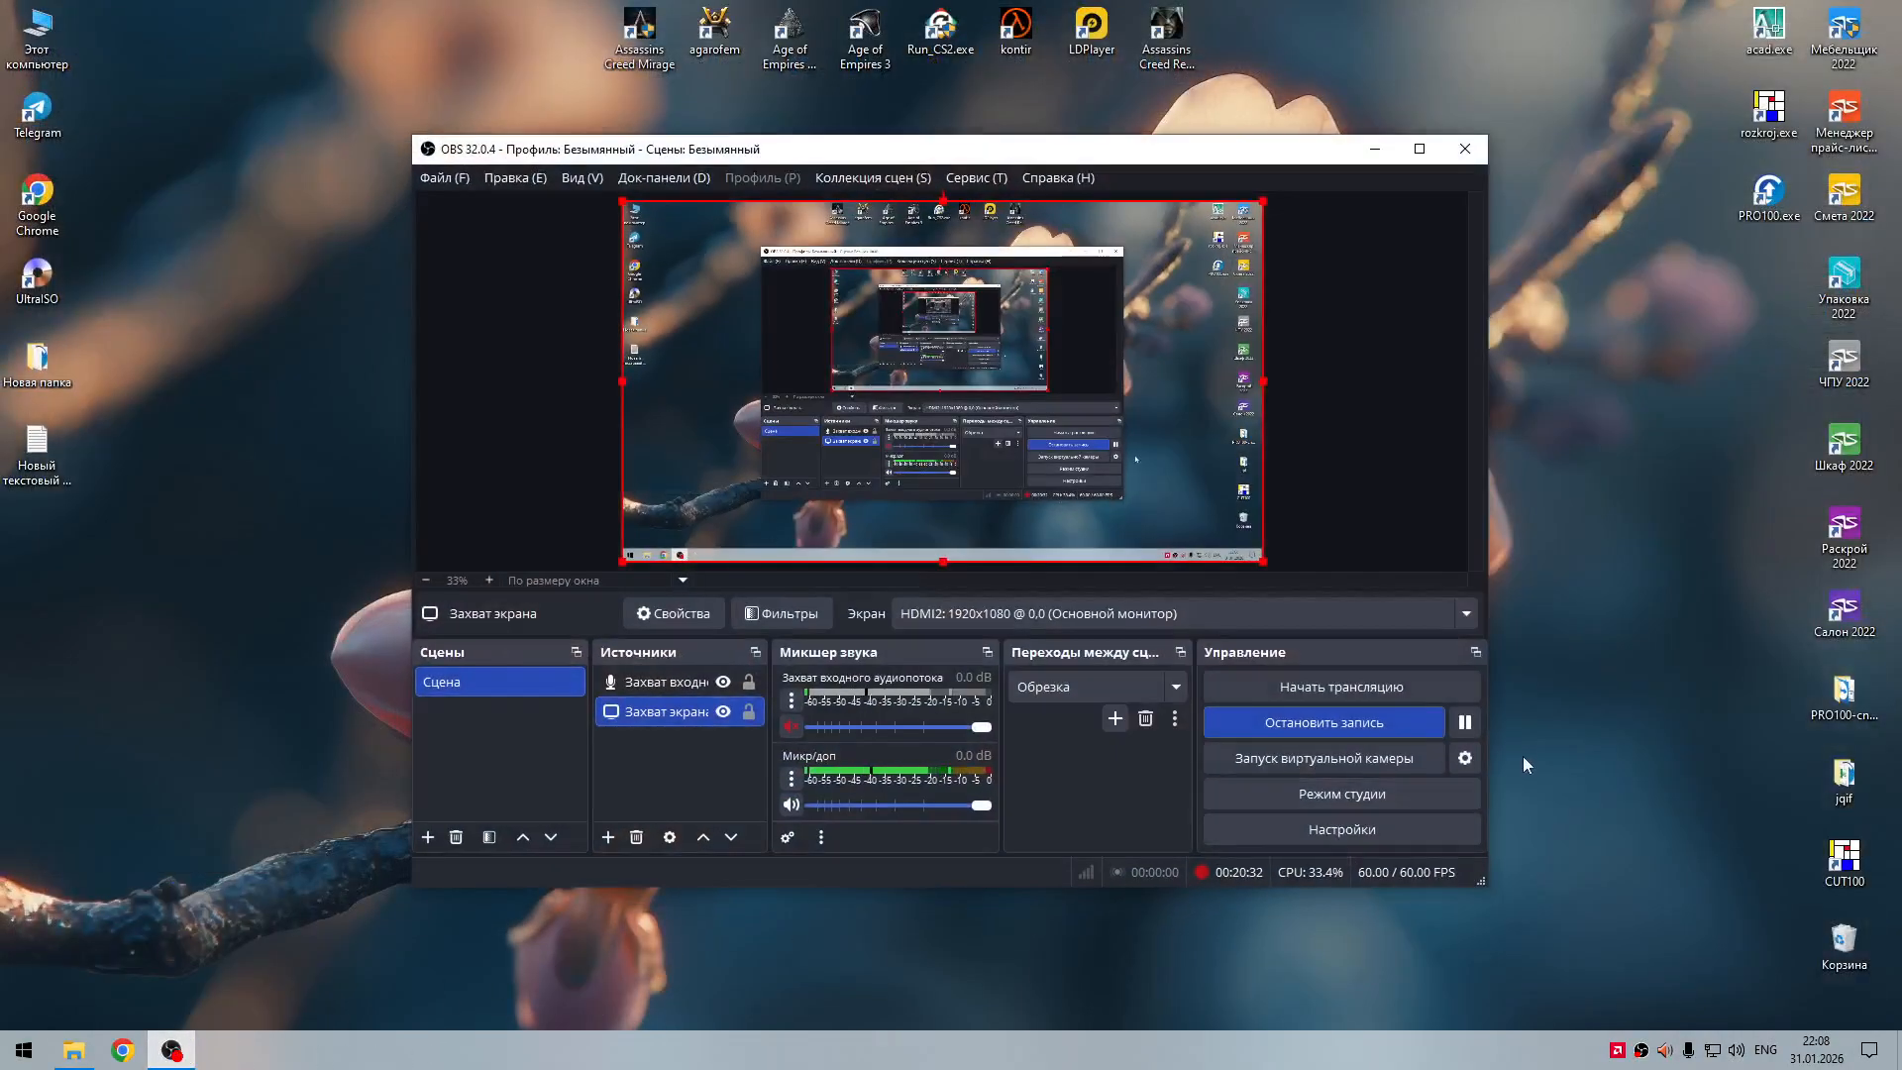